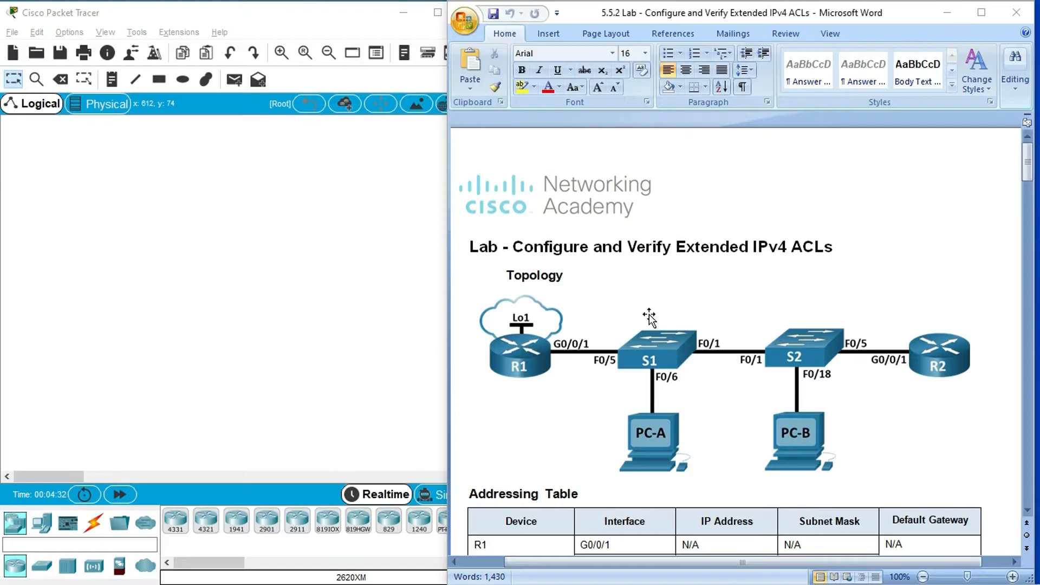
- Examine the topology diagram, addressing table and VLAN table in the lab document
{"action": "scroll", "coordinate": [599, 293], "scroll_direction": "down", "scroll_amount": 3}
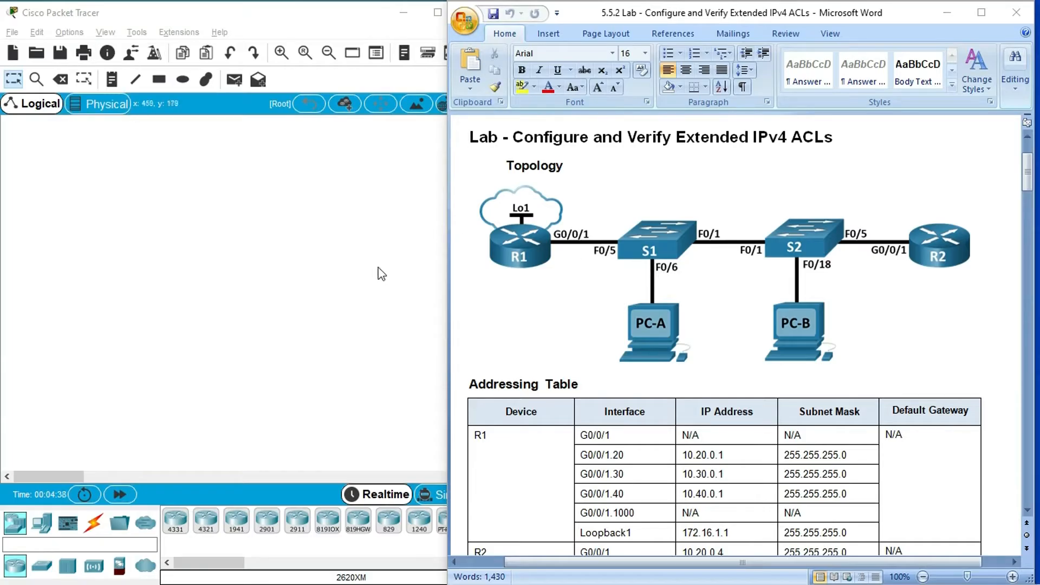
{"action": "scroll", "coordinate": [608, 328], "scroll_direction": "down", "scroll_amount": 3}
{"action": "scroll", "coordinate": [529, 317], "scroll_direction": "down", "scroll_amount": 2}
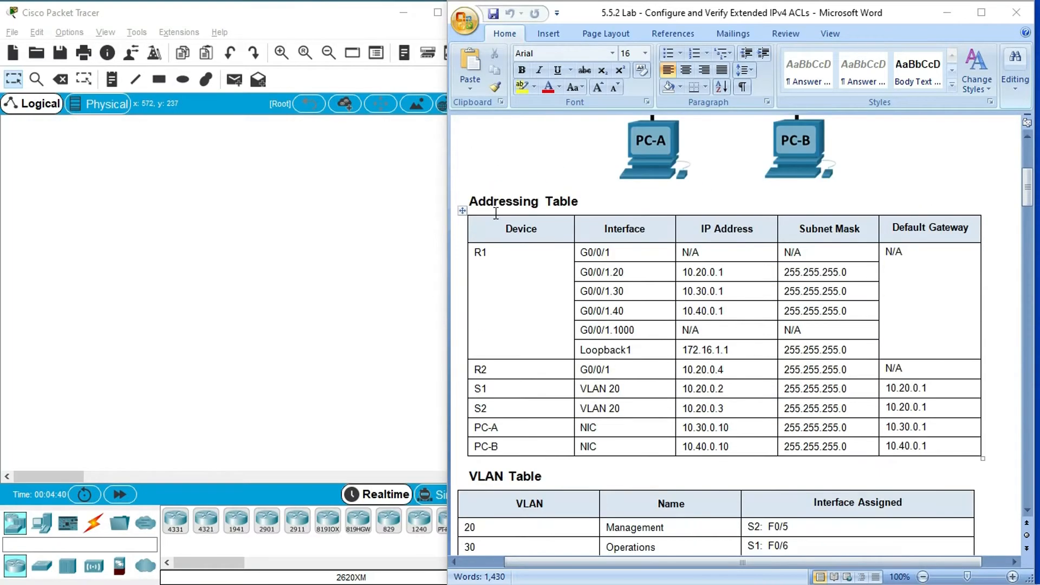
{"action": "scroll", "coordinate": [546, 319], "scroll_direction": "down", "scroll_amount": 5}
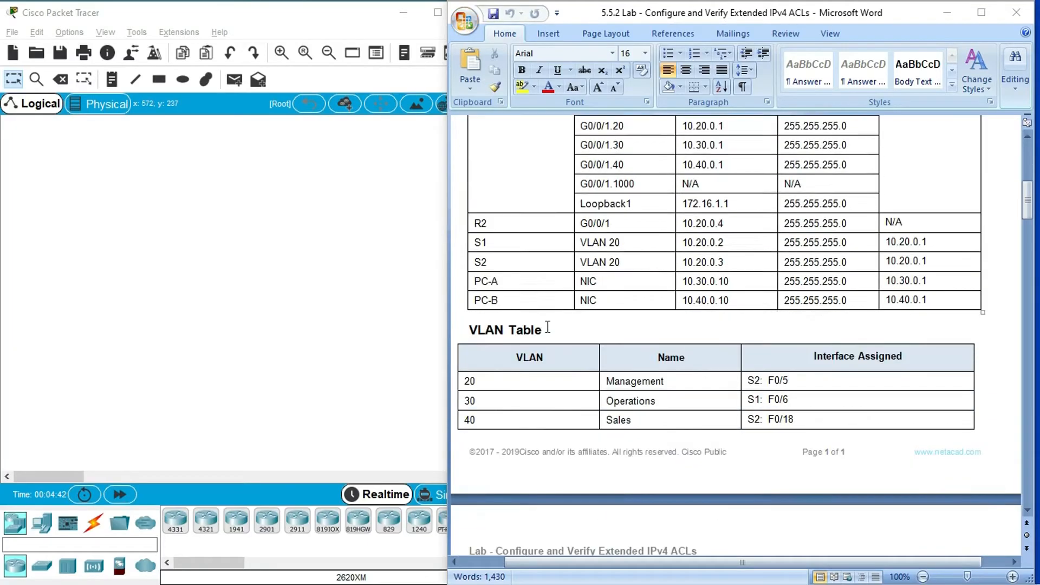
{"action": "scroll", "coordinate": [539, 306], "scroll_direction": "down", "scroll_amount": 1}
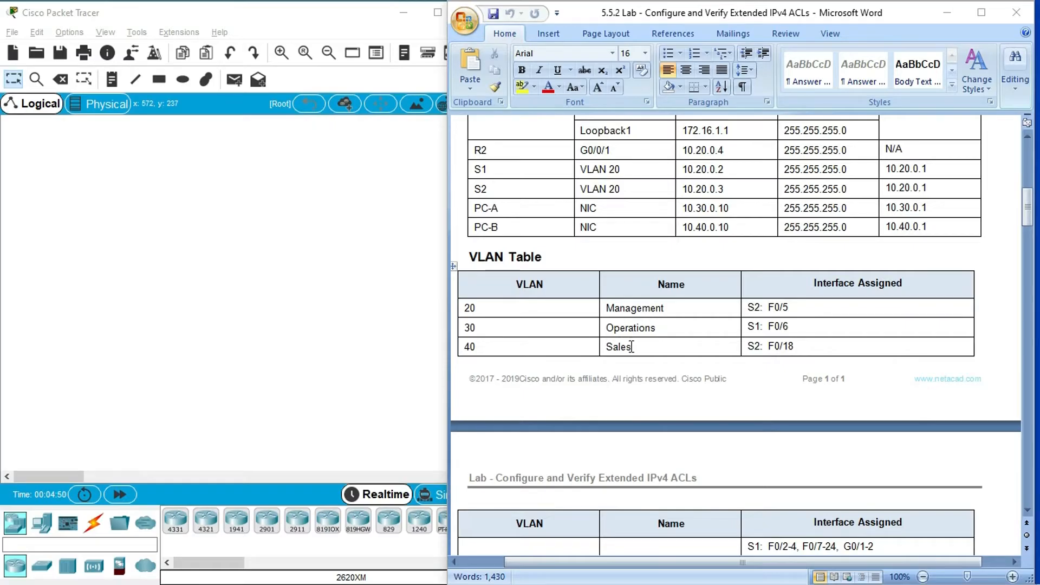
{"action": "scroll", "coordinate": [813, 327], "scroll_direction": "down", "scroll_amount": 1}
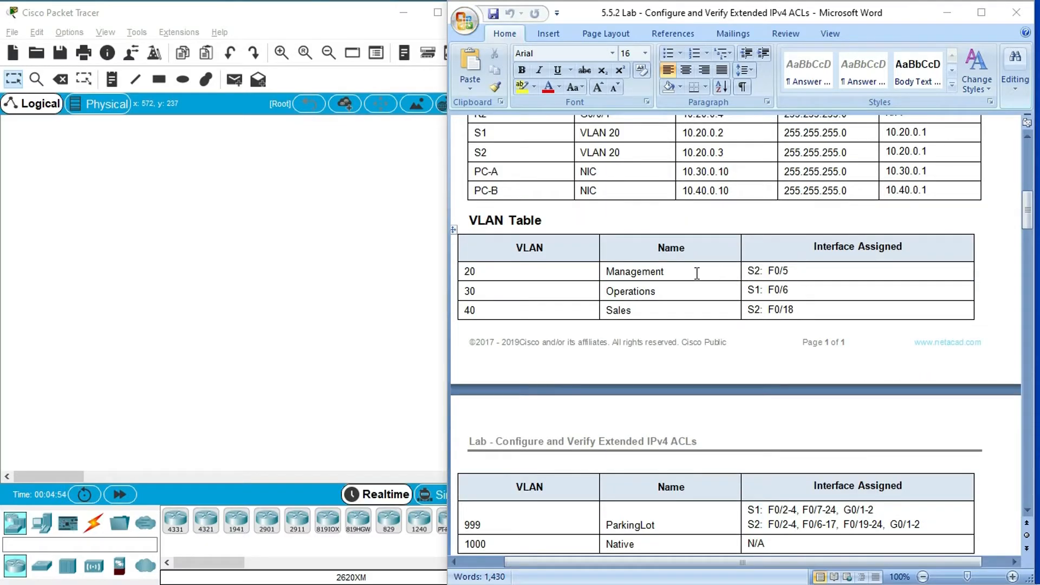
{"action": "scroll", "coordinate": [561, 294], "scroll_direction": "down", "scroll_amount": 5}
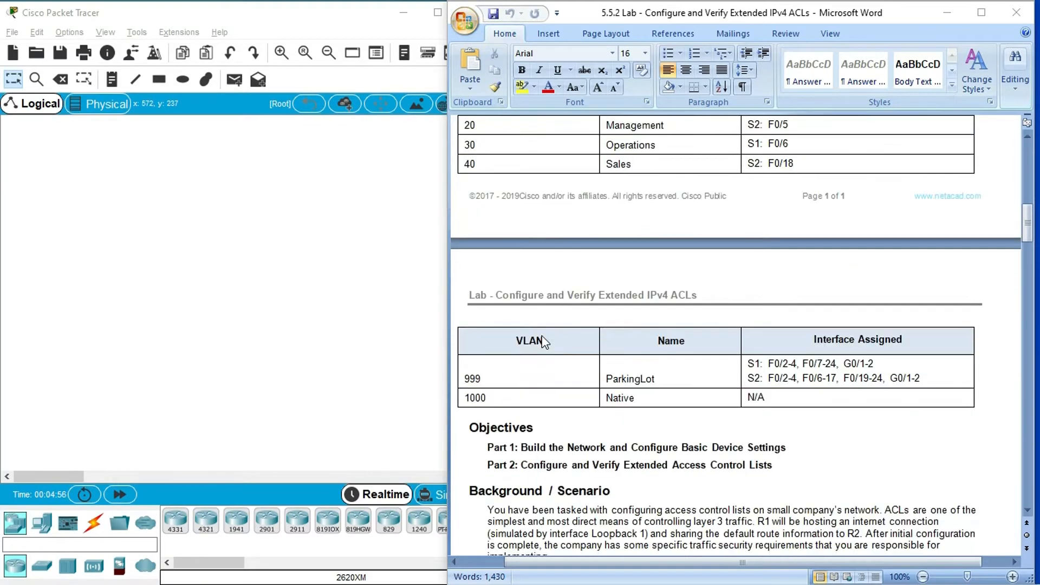
{"action": "scroll", "coordinate": [657, 325], "scroll_direction": "down", "scroll_amount": 4}
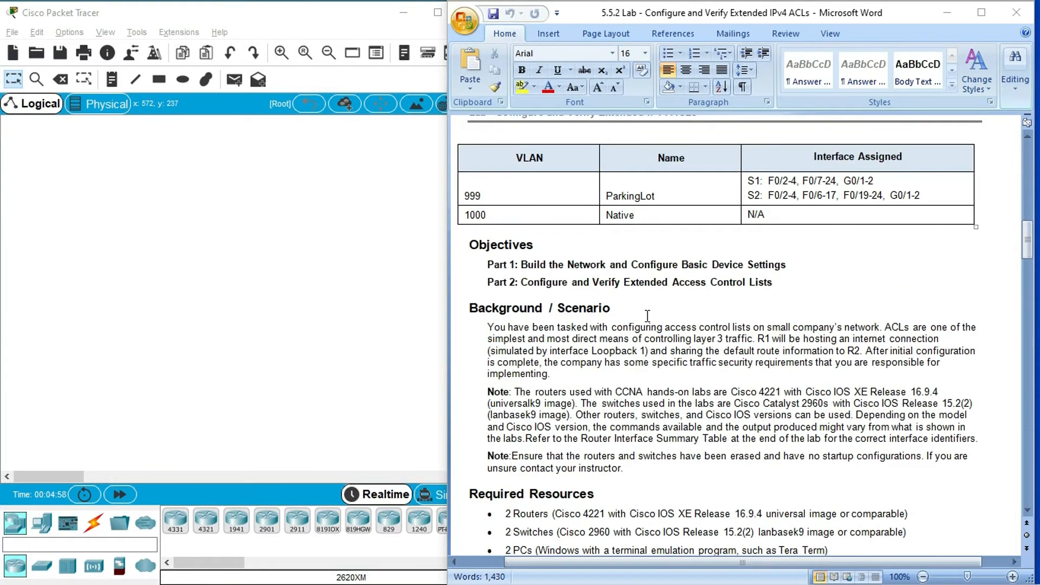
- Read the lab's objectives, background scenario, required resources and the first instructions for cabling and basic router settings
{"action": "scroll", "coordinate": [541, 275], "scroll_direction": "down", "scroll_amount": 1}
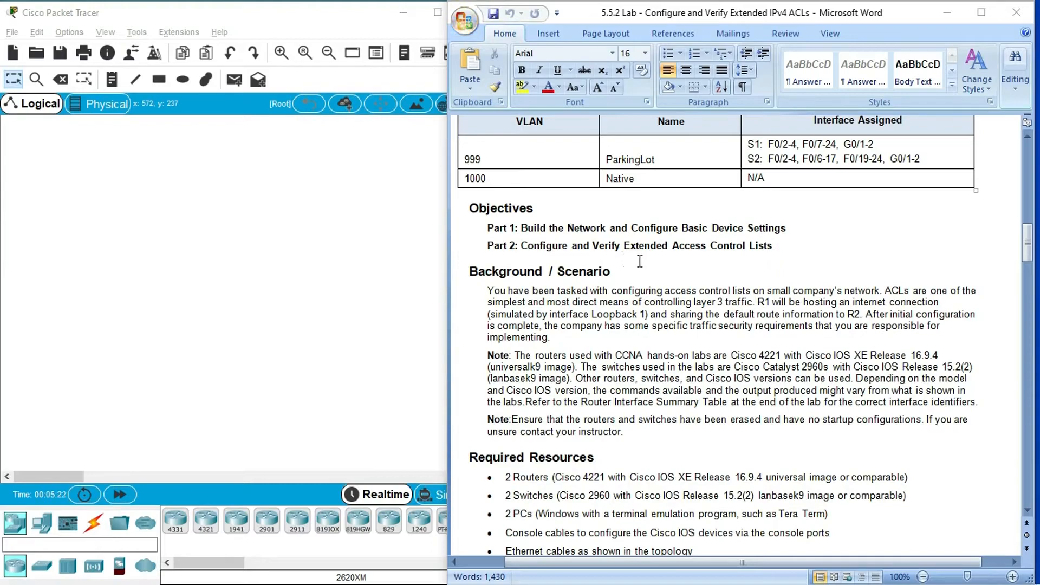
{"action": "scroll", "coordinate": [753, 277], "scroll_direction": "down", "scroll_amount": 3}
{"action": "left_click", "coordinate": [590, 203]}
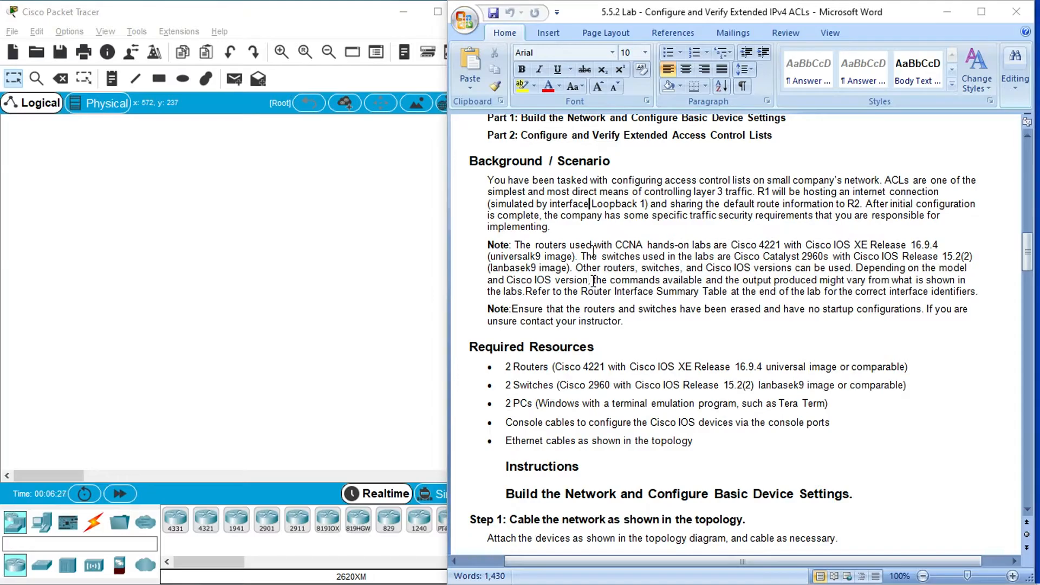
{"action": "scroll", "coordinate": [594, 280], "scroll_direction": "down", "scroll_amount": 1}
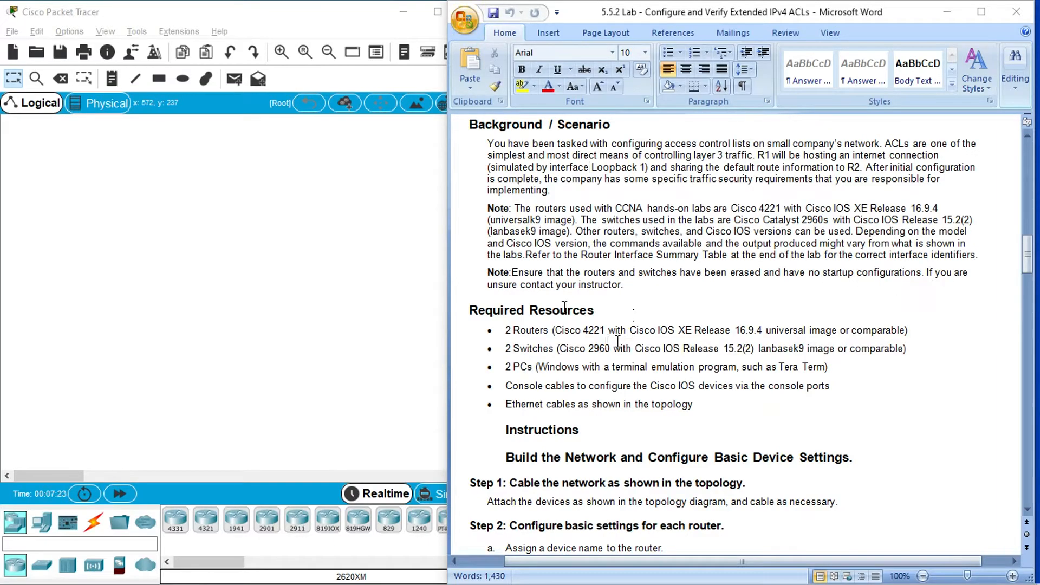
{"action": "scroll", "coordinate": [599, 295], "scroll_direction": "down", "scroll_amount": 2}
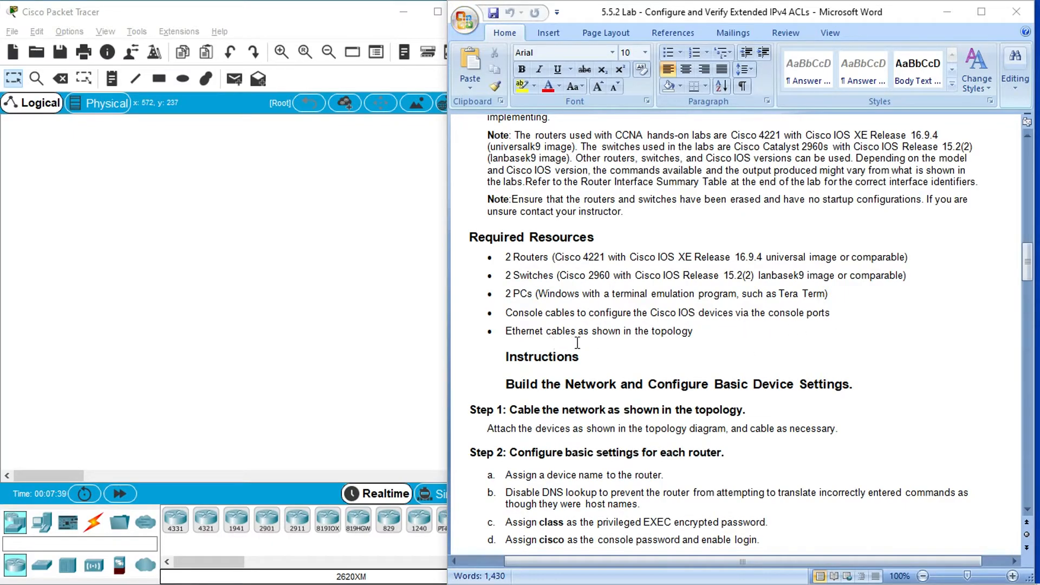
{"action": "scroll", "coordinate": [593, 354], "scroll_direction": "down", "scroll_amount": 2}
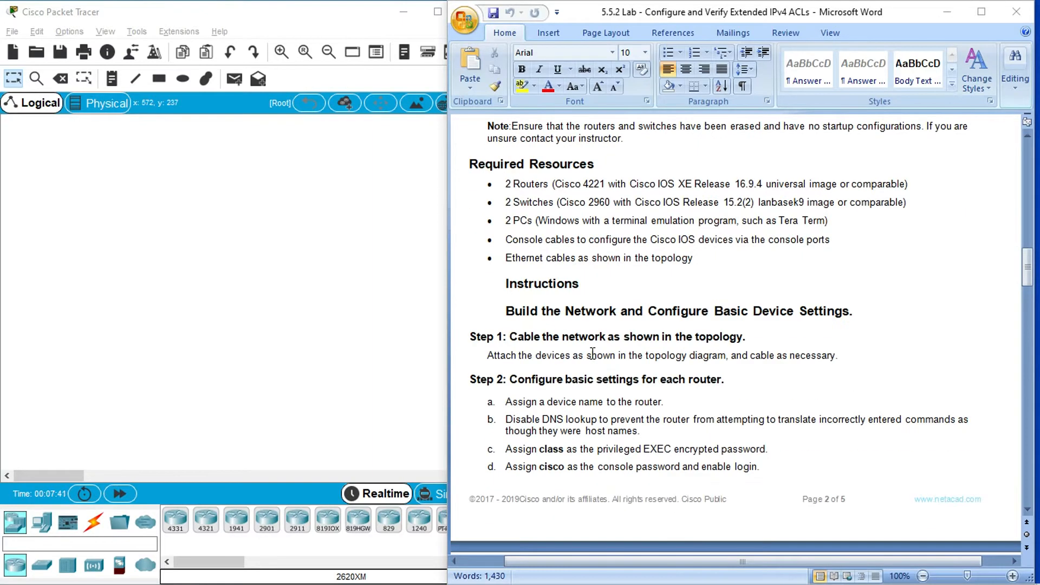
{"action": "scroll", "coordinate": [593, 353], "scroll_direction": "down", "scroll_amount": 2}
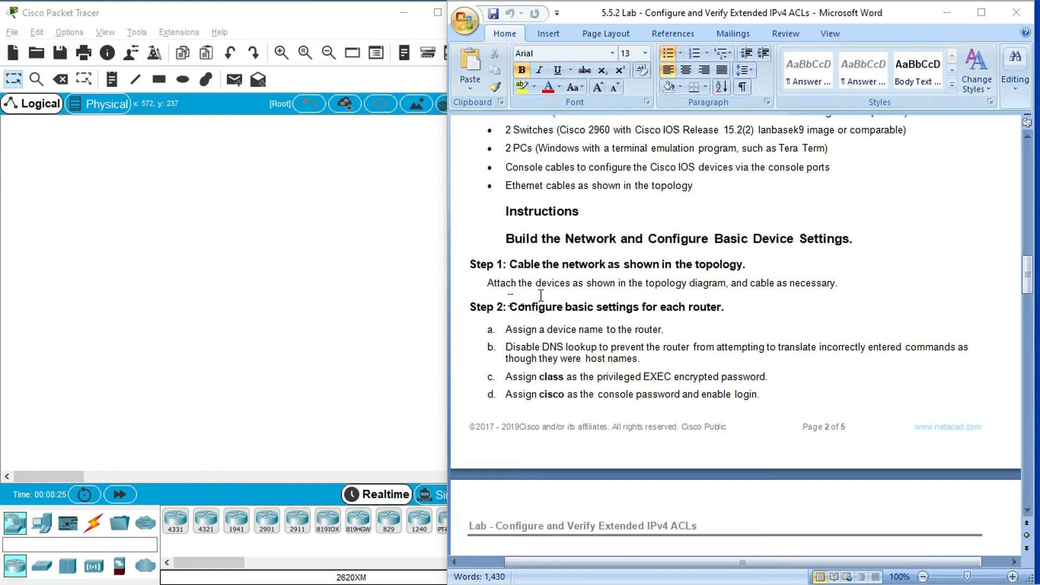
- Following the lab's topology diagram, place two ISR4331 routers at opposite ends of the empty Packet Tracer workspace
{"action": "left_click_drag", "start_coordinate": [1025, 286], "coordinate": [1026, 162]}
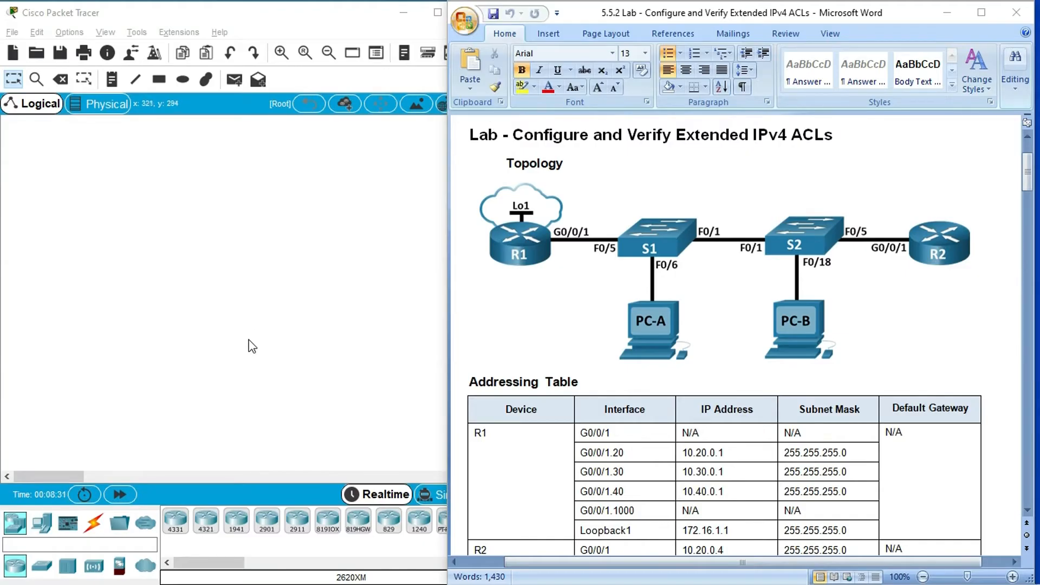
{"action": "scroll", "coordinate": [624, 376], "scroll_direction": "down", "scroll_amount": 10}
{"action": "scroll", "coordinate": [625, 378], "scroll_direction": "down", "scroll_amount": 20}
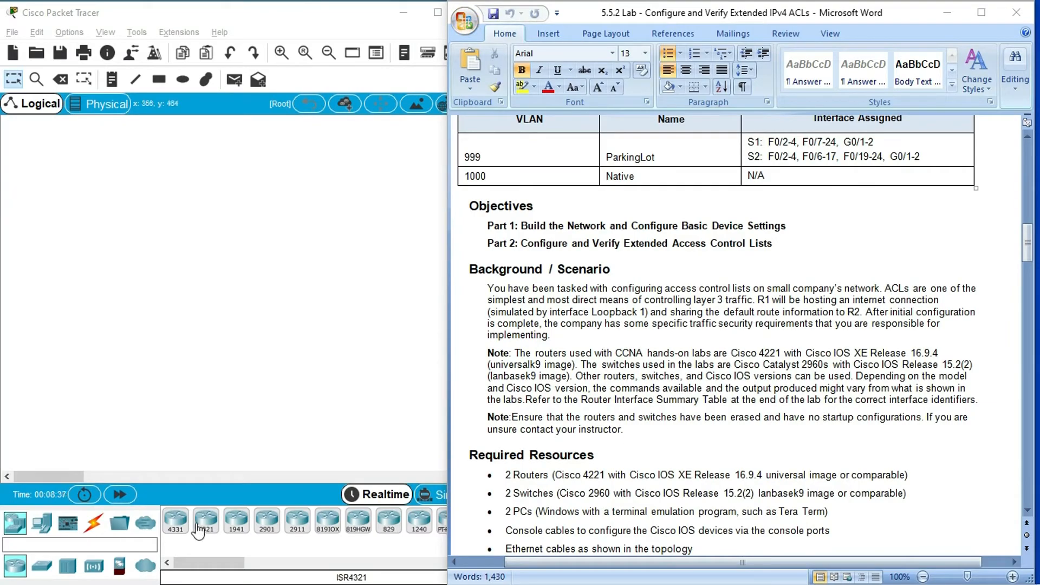
{"action": "left_click_drag", "start_coordinate": [1027, 257], "coordinate": [1028, 169]}
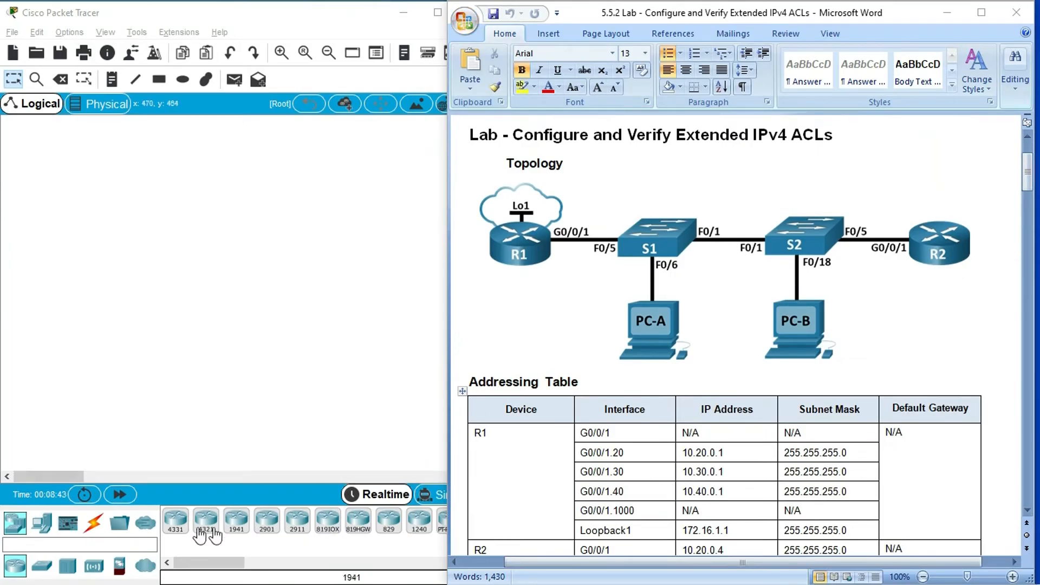
{"action": "left_click", "coordinate": [176, 523]}
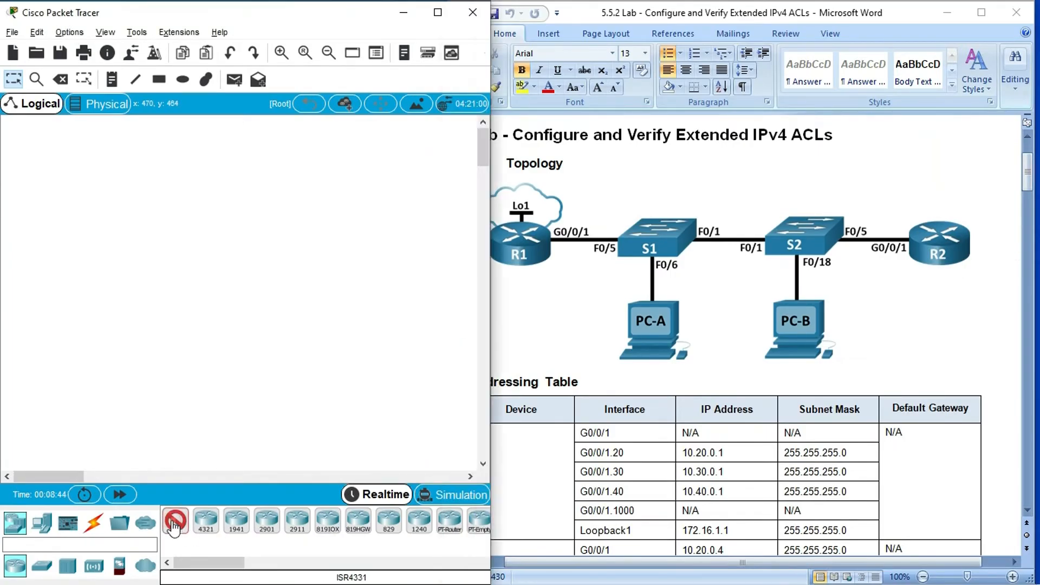
{"action": "left_click", "coordinate": [54, 267]}
{"action": "left_click", "coordinate": [423, 266]}
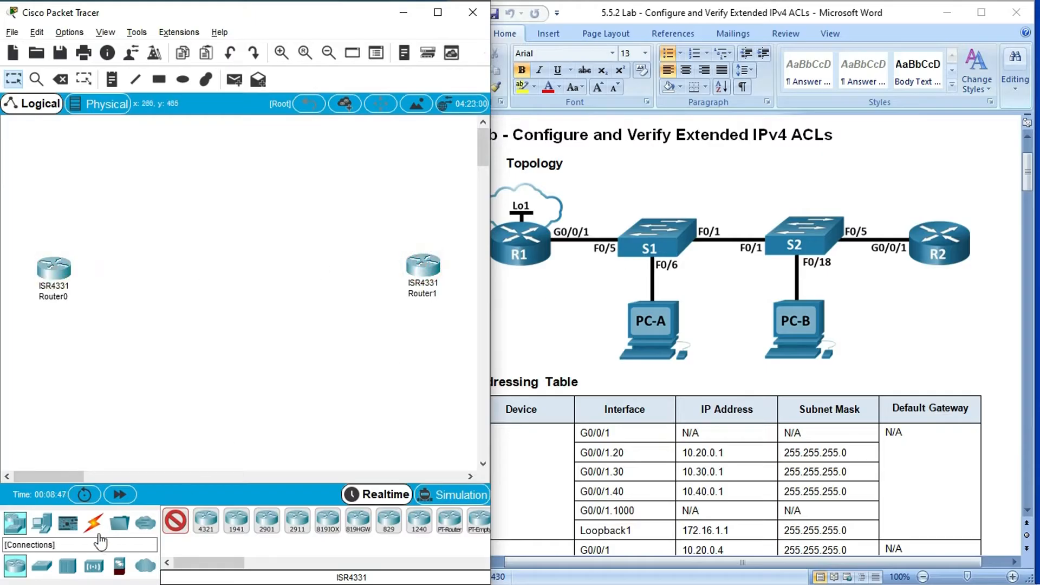
- Place two 2960-24TT switches in a row between the two routers
{"action": "left_click", "coordinate": [42, 566]}
{"action": "left_click", "coordinate": [165, 529]}
{"action": "left_click", "coordinate": [167, 275]}
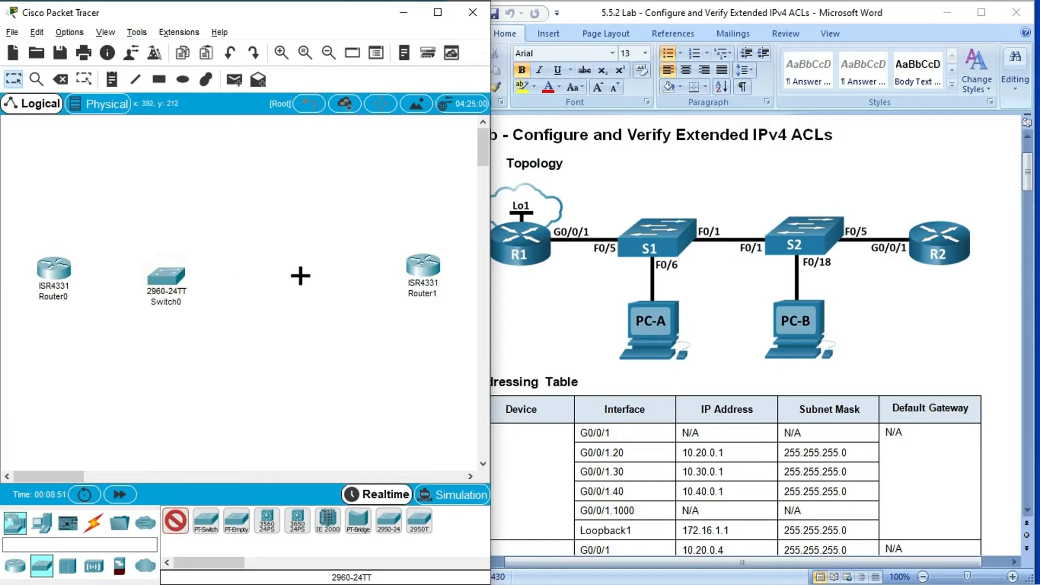
{"action": "left_click", "coordinate": [305, 275]}
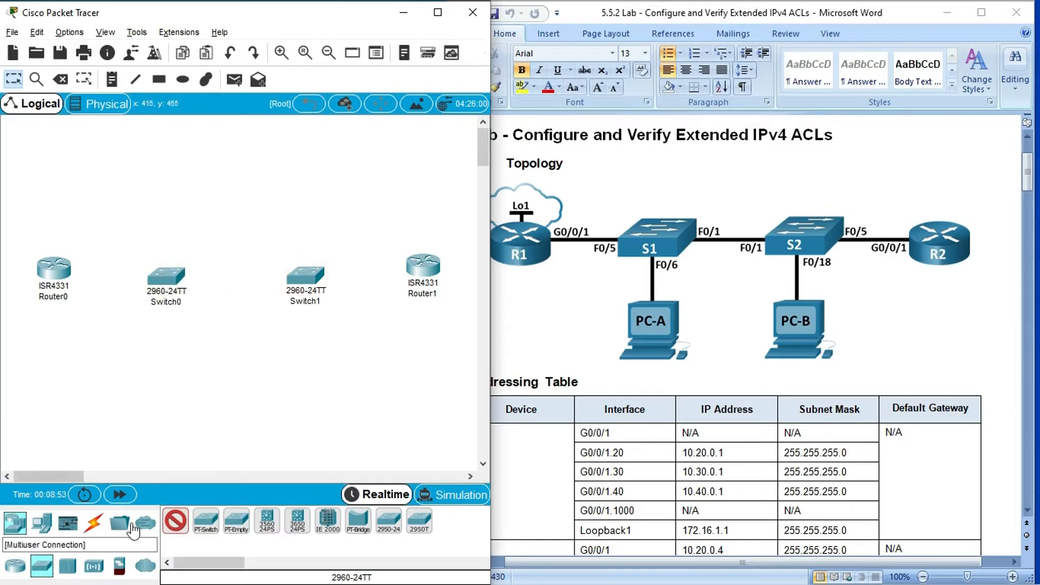
- Add two PC-PT end devices, one below each switch
{"action": "left_click", "coordinate": [42, 522]}
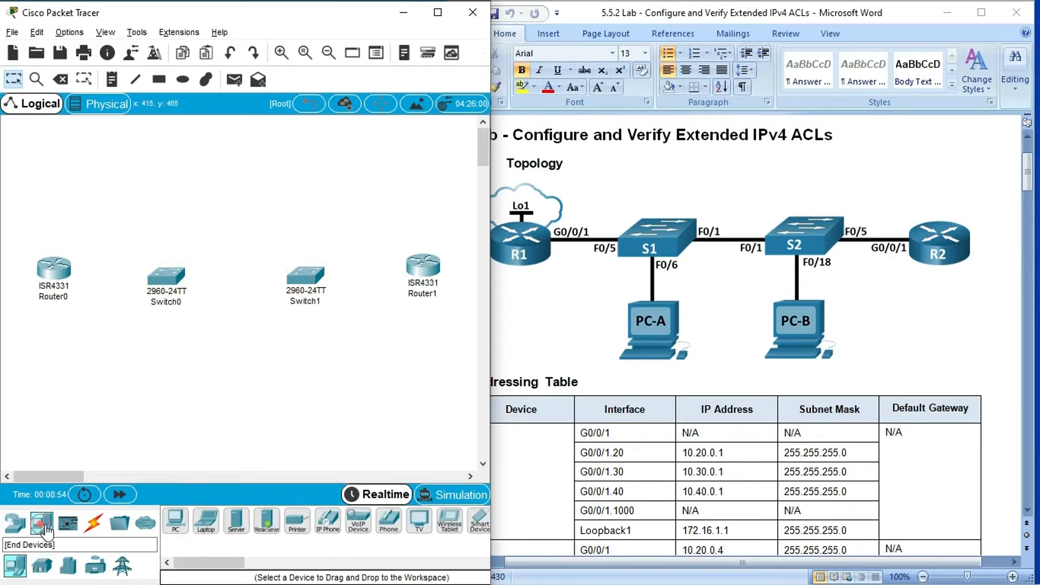
{"action": "left_click", "coordinate": [179, 533], "text": "ctrl"}
{"action": "left_click", "coordinate": [161, 387]}
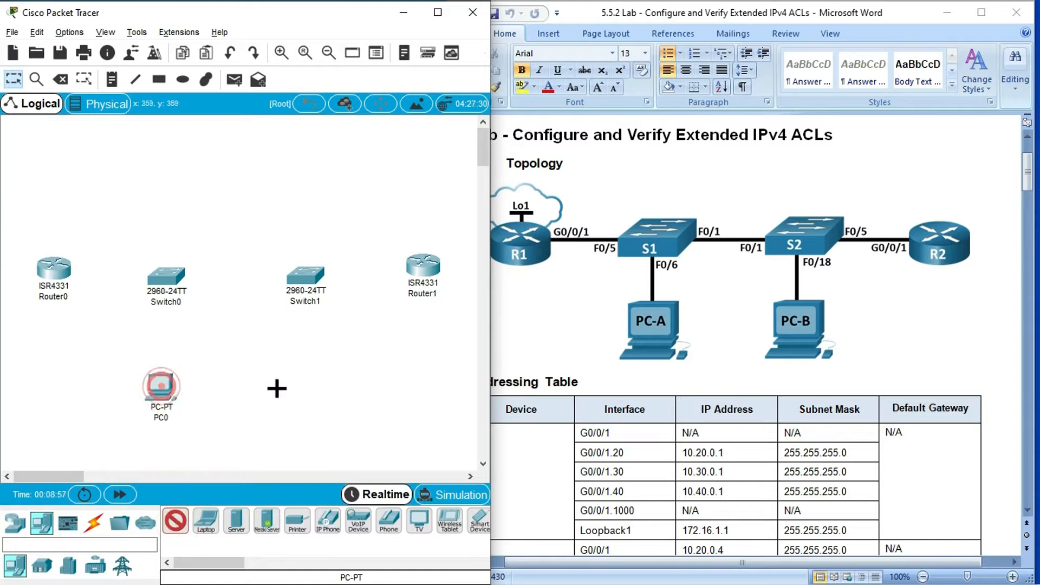
{"action": "left_click", "coordinate": [299, 385]}
{"action": "key", "text": "Escape"}
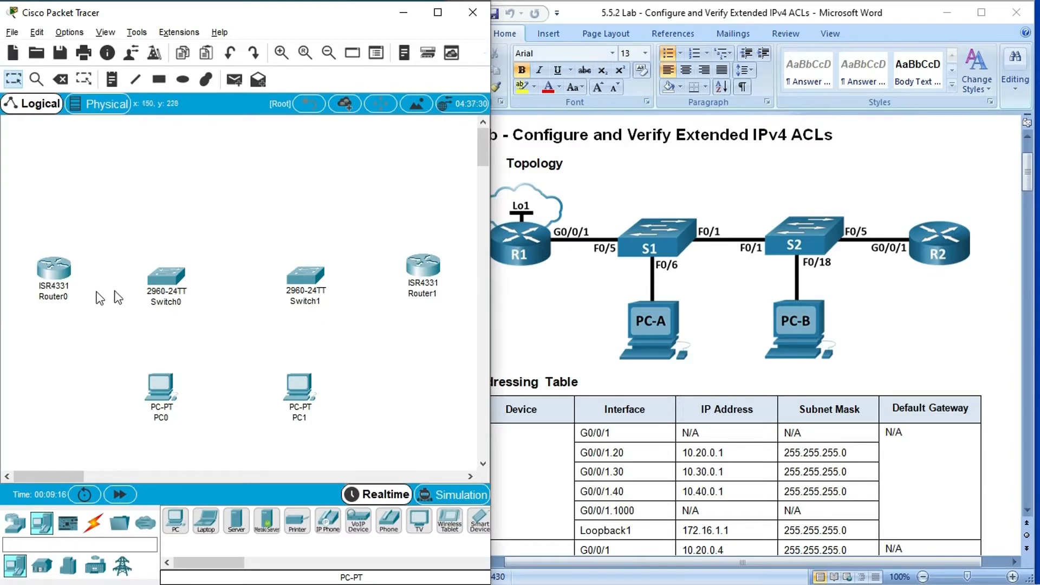
- Rename the left-hand router R1 and the right-hand router R2
{"action": "left_click", "coordinate": [53, 297]}
{"action": "left_click_drag", "start_coordinate": [68, 297], "coordinate": [46, 296]}
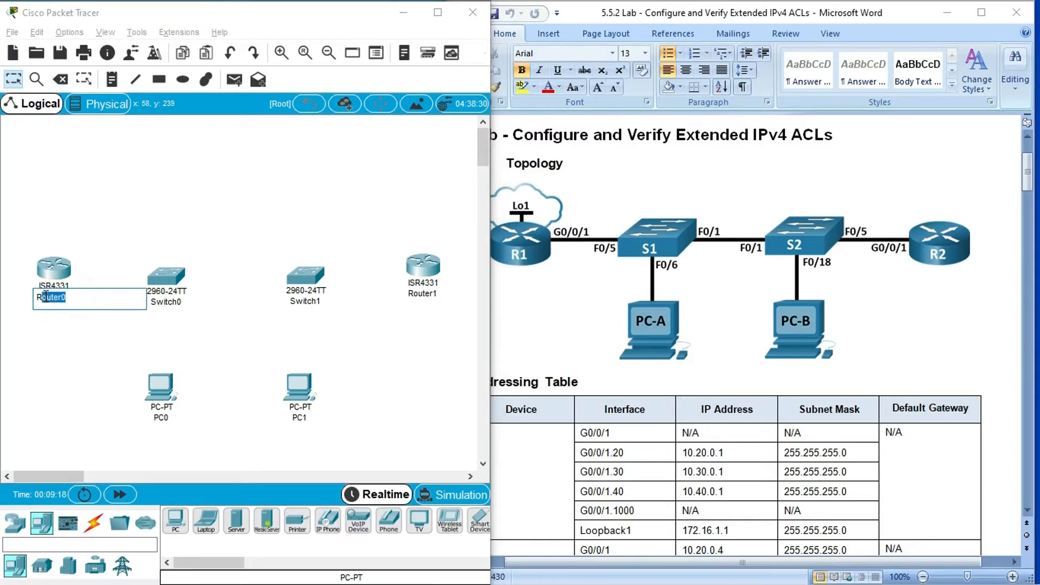
{"action": "type", "text": "1"}
{"action": "left_click", "coordinate": [110, 333]}
{"action": "left_click", "coordinate": [422, 293]}
{"action": "left_click_drag", "start_coordinate": [436, 295], "coordinate": [416, 297]}
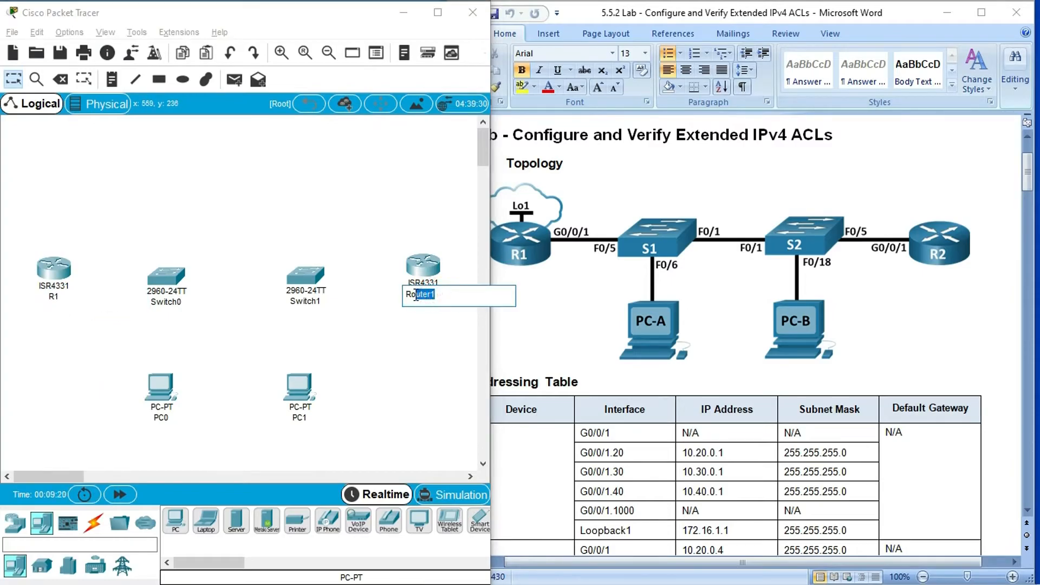
{"action": "type", "text": "2"}
{"action": "left_click", "coordinate": [412, 344]}
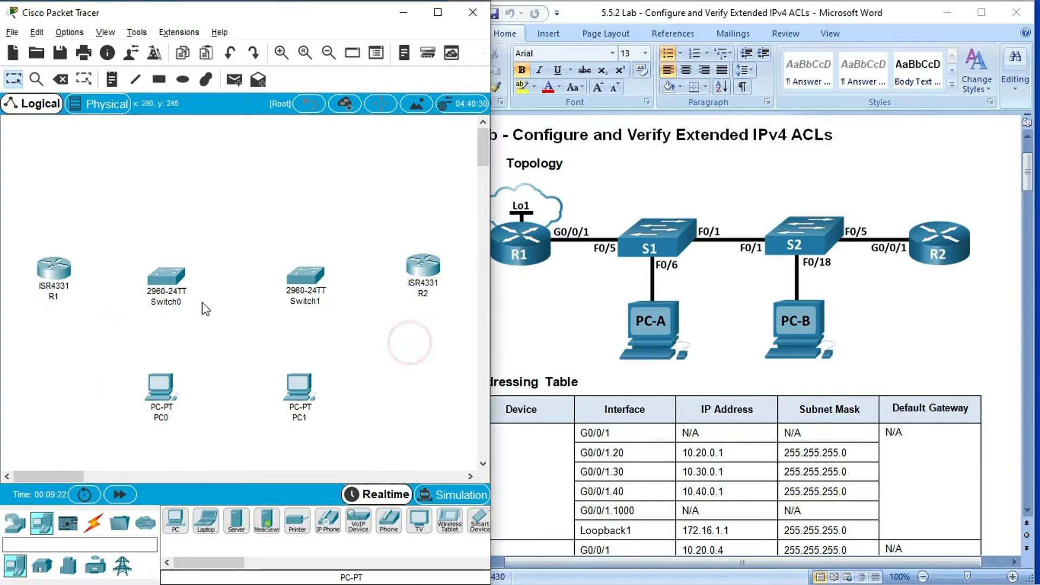
- Rename the switch nearest R1 as S1 and the switch nearest R2 as S2
{"action": "left_click", "coordinate": [172, 303]}
{"action": "left_click_drag", "start_coordinate": [196, 302], "coordinate": [152, 302]}
{"action": "type", "text": "1"}
{"action": "left_click", "coordinate": [195, 339]}
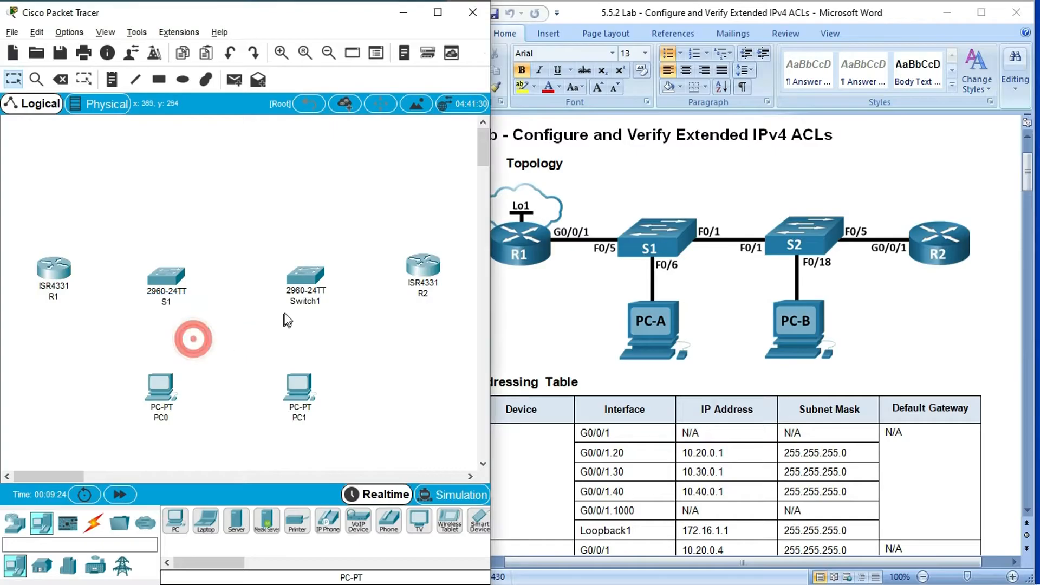
{"action": "left_click", "coordinate": [300, 302]}
{"action": "left_click_drag", "start_coordinate": [328, 302], "coordinate": [293, 302]}
{"action": "type", "text": "2"}
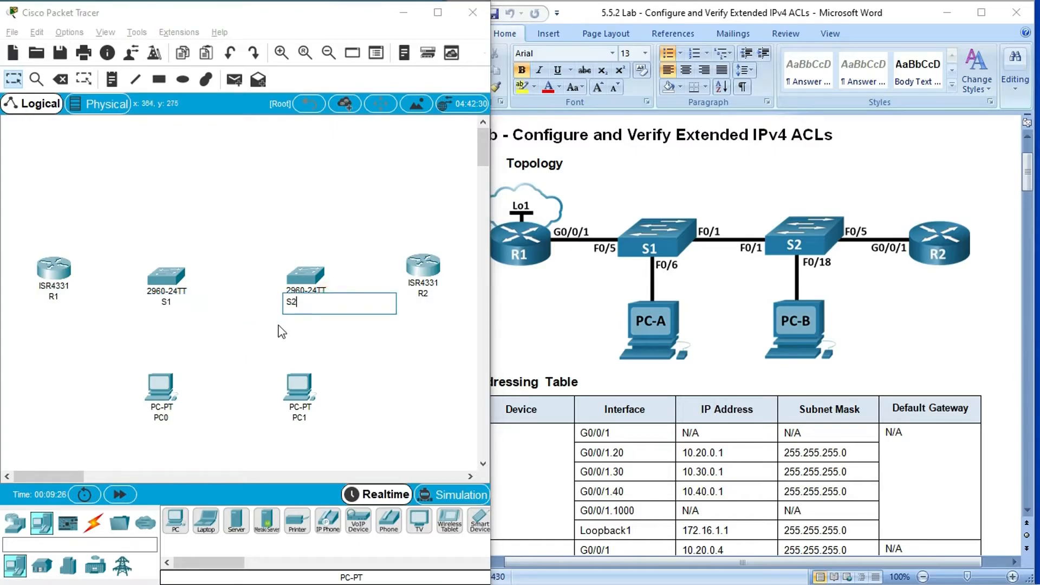
{"action": "left_click", "coordinate": [277, 324]}
- Rename the PC below S1 as PC-A and the PC below S2 as PC-B
{"action": "left_click", "coordinate": [162, 418]}
{"action": "key", "text": "BackSpace"}
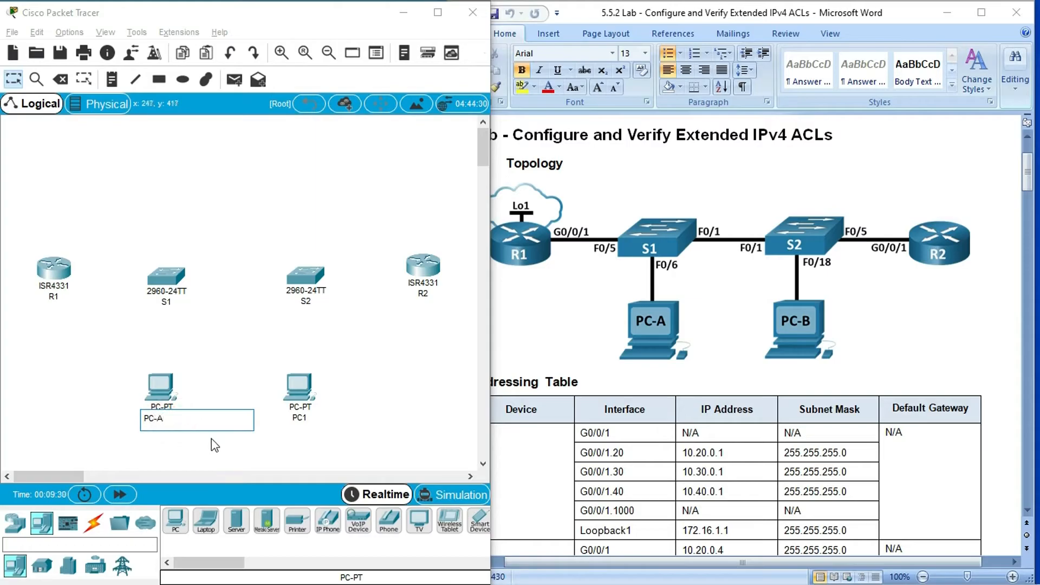
{"action": "left_click", "coordinate": [300, 418]}
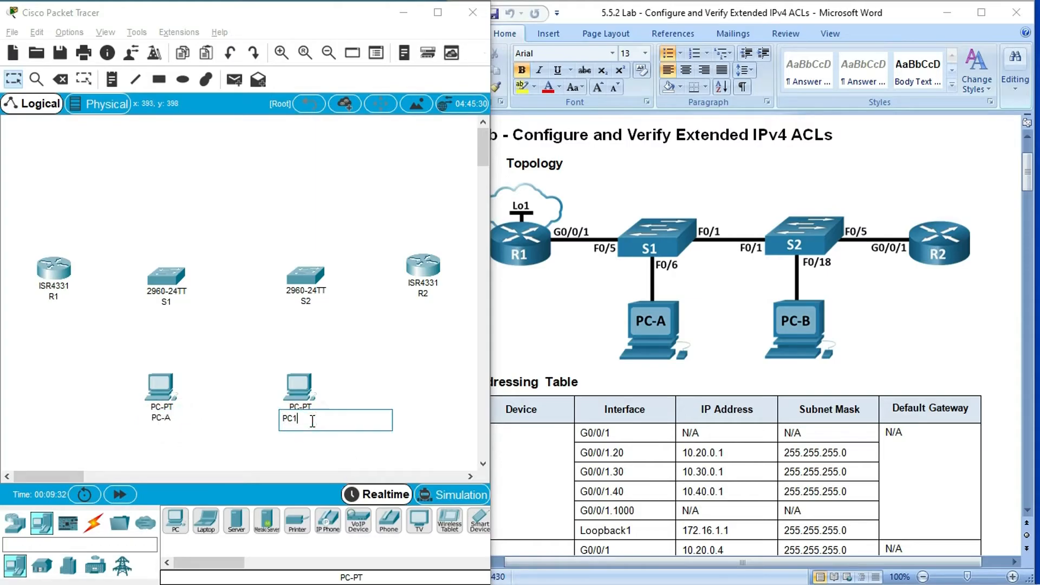
{"action": "type", "text": "-B"}
{"action": "left_click", "coordinate": [360, 379]}
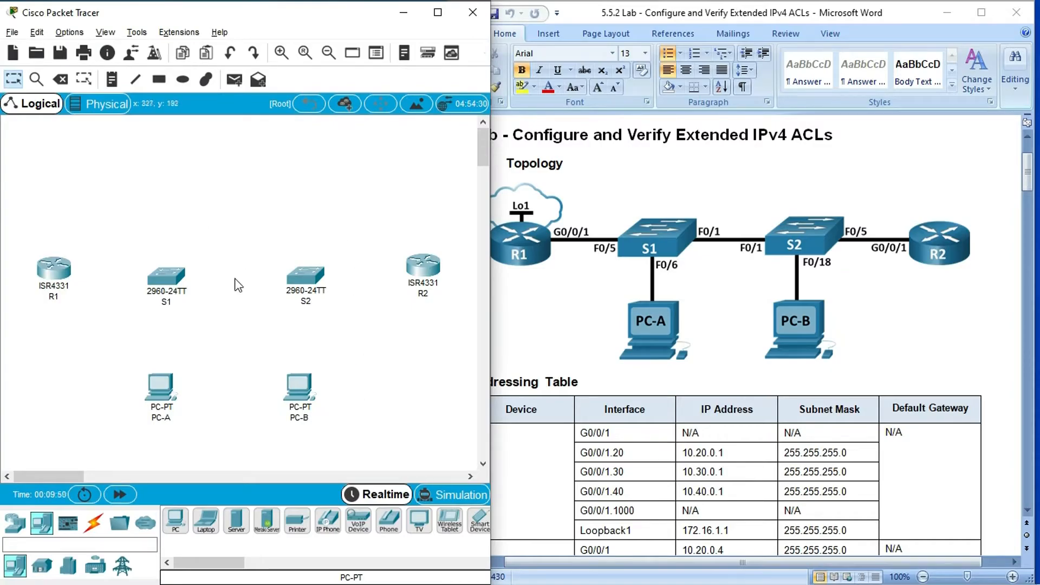
- Connect R1's GigabitEthernet0/0/1 to S1's FastEthernet0/5 with a copper straight-through cable
{"action": "left_click", "coordinate": [93, 522]}
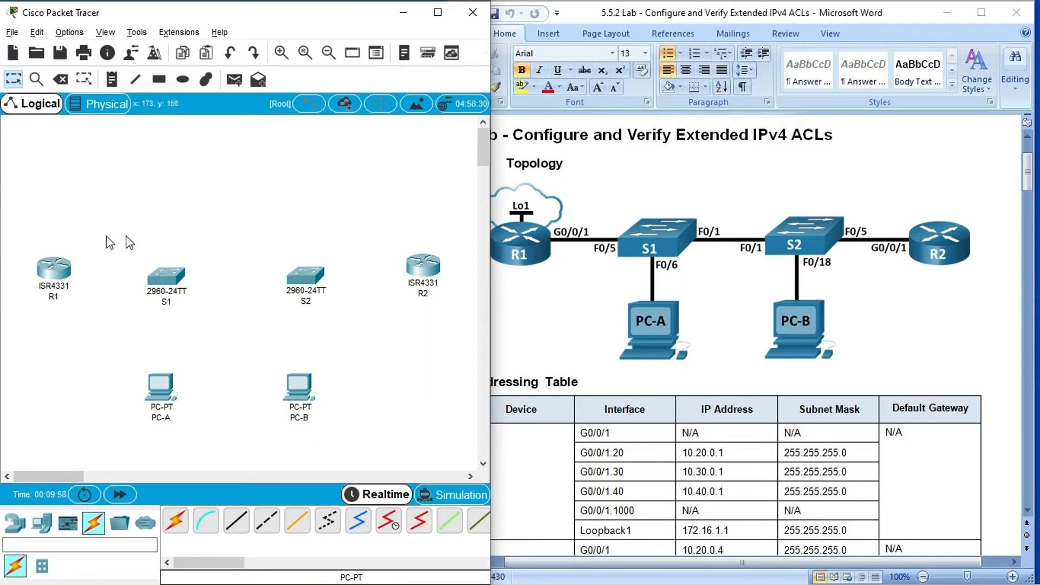
{"action": "left_click", "coordinate": [237, 523]}
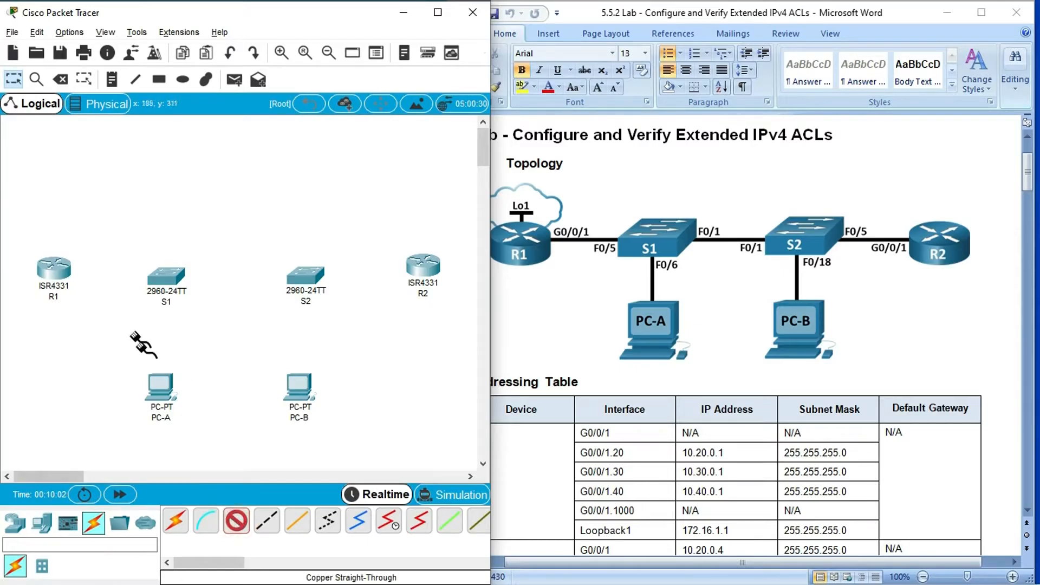
{"action": "left_click", "coordinate": [52, 268]}
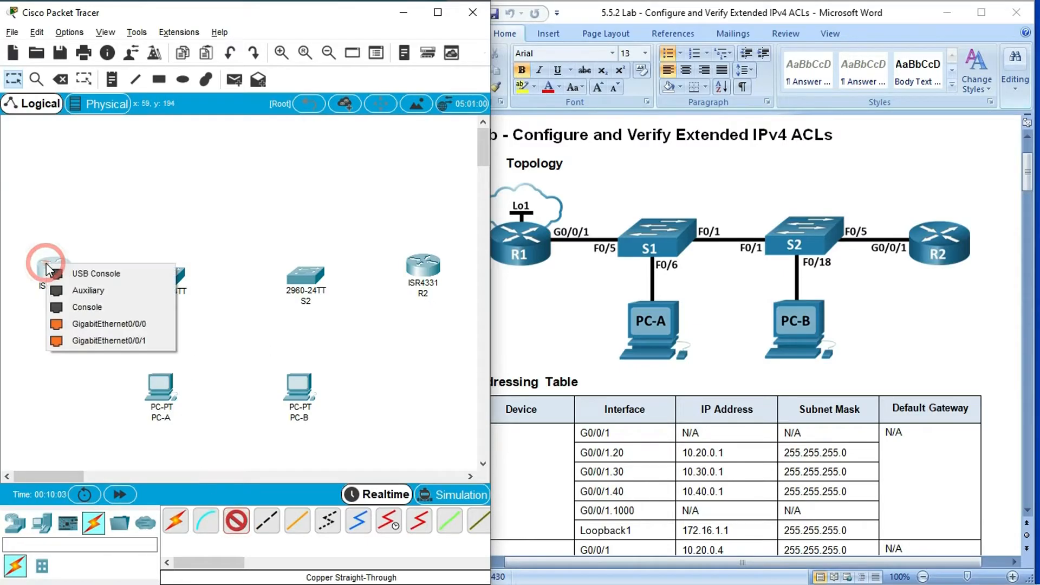
{"action": "left_click", "coordinate": [94, 341]}
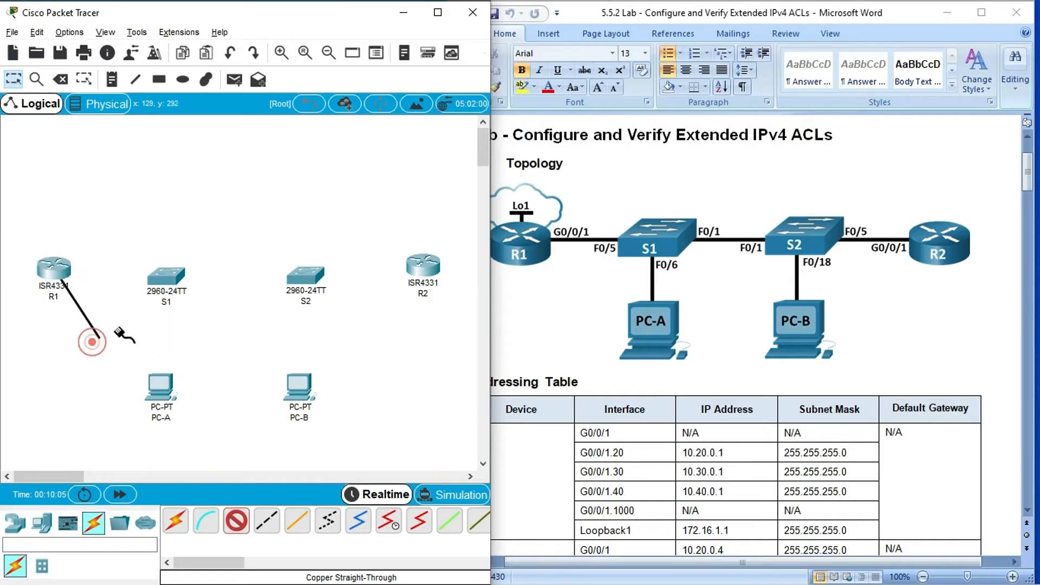
{"action": "left_click", "coordinate": [166, 278]}
{"action": "left_click", "coordinate": [213, 96]}
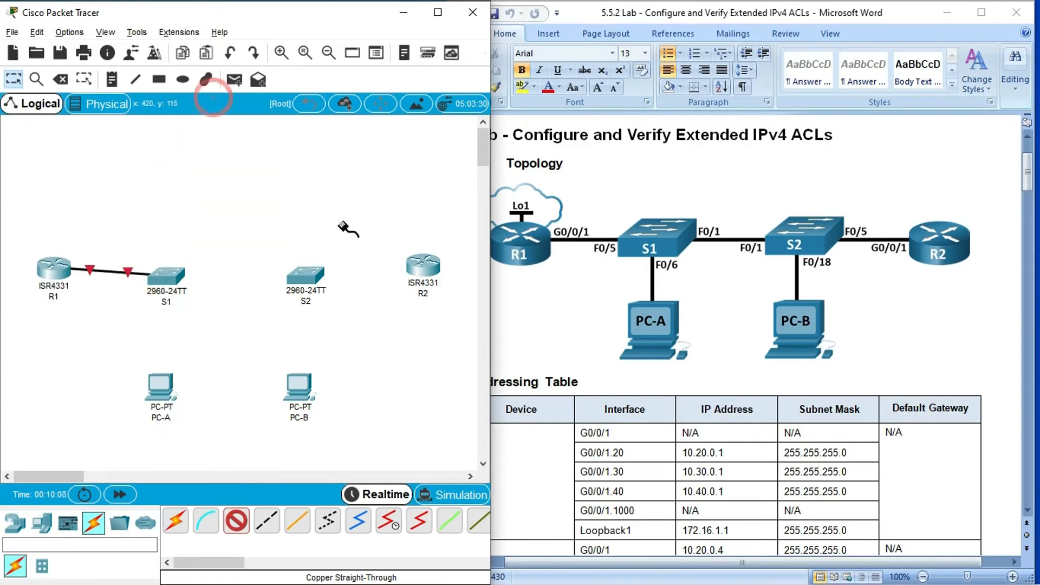
- Connect R2's GigabitEthernet0/0/1 to S2's FastEthernet0/5 with a copper straight-through cable
{"action": "left_click", "coordinate": [423, 267]}
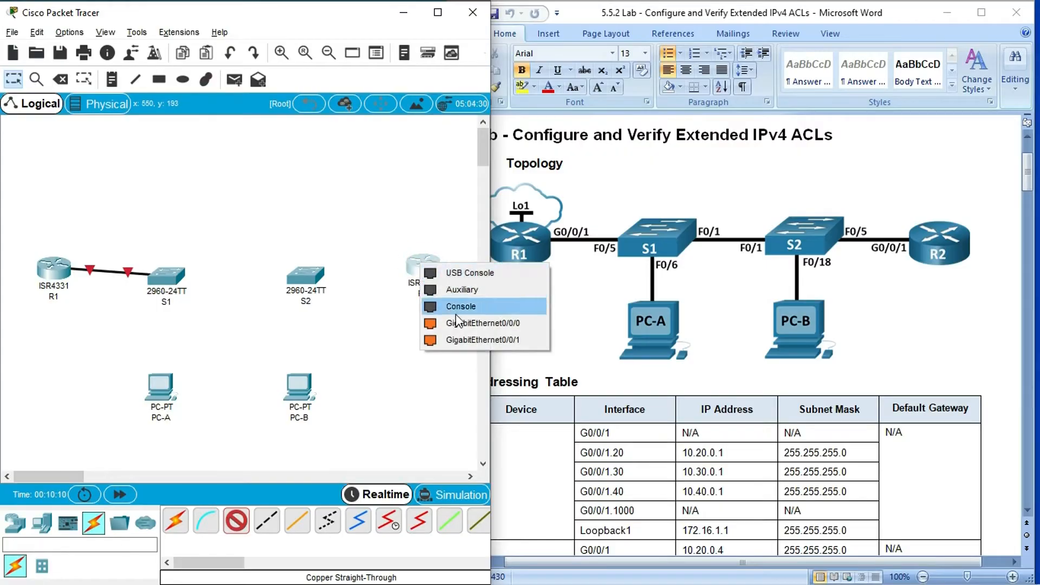
{"action": "left_click", "coordinate": [513, 341]}
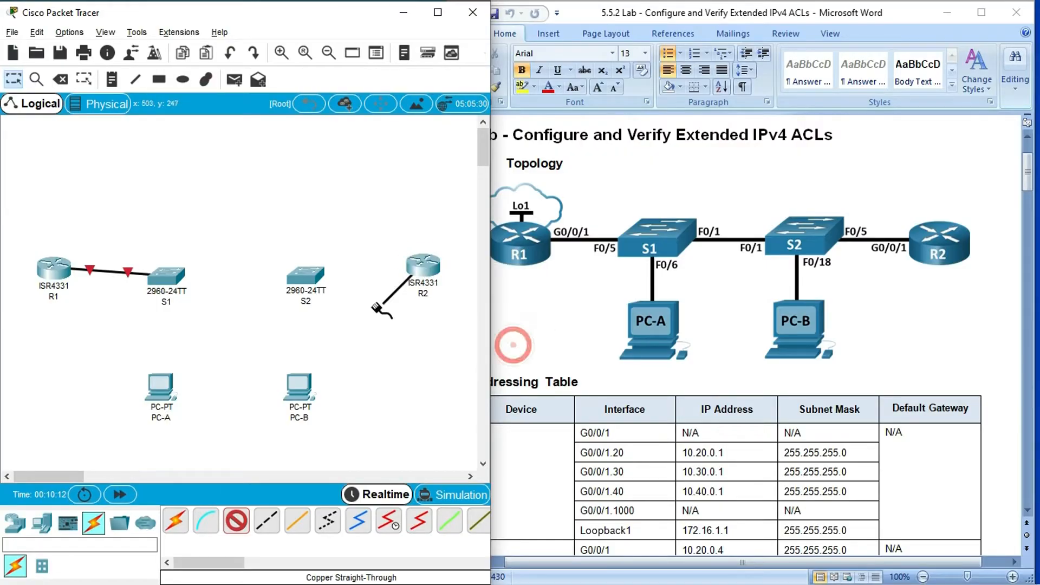
{"action": "left_click", "coordinate": [304, 274]}
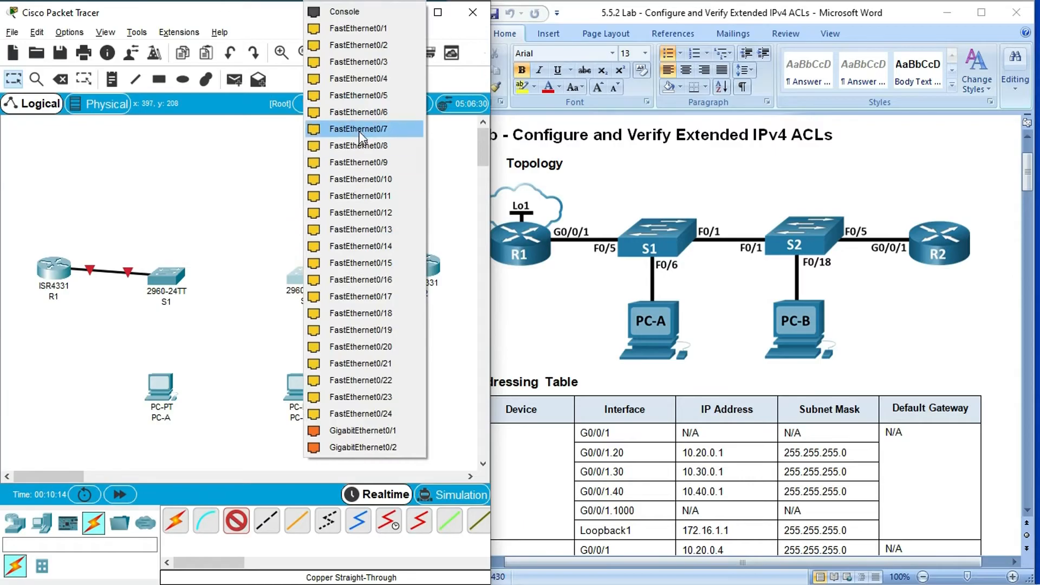
{"action": "left_click", "coordinate": [360, 95]}
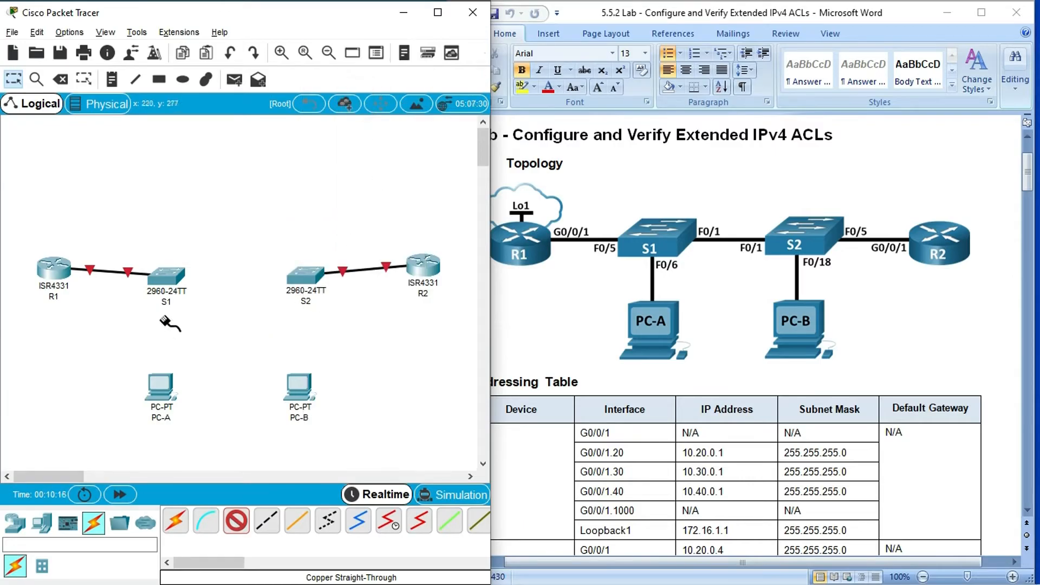
- Connect S1's FastEthernet0/6 to PC-A's FastEthernet0 with a copper straight-through cable
{"action": "left_click", "coordinate": [167, 279]}
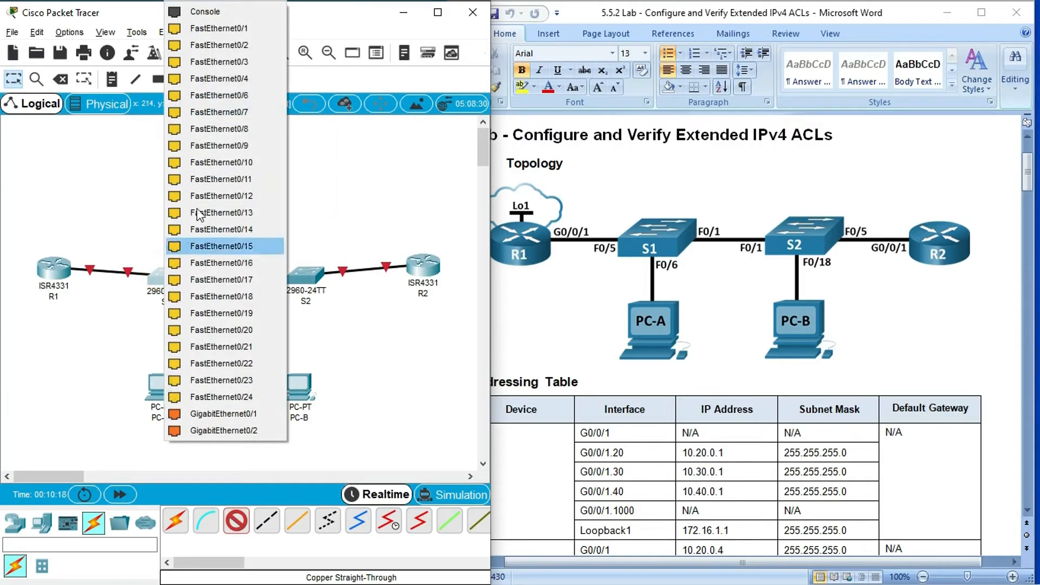
{"action": "left_click", "coordinate": [213, 97]}
{"action": "left_click", "coordinate": [159, 385]}
{"action": "left_click", "coordinate": [184, 437]}
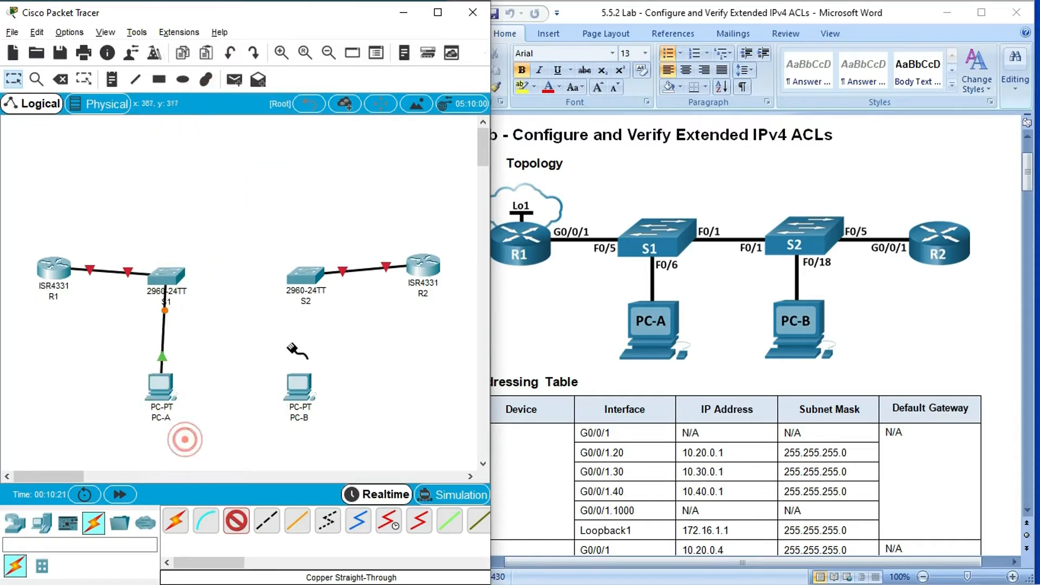
- Connect S2's FastEthernet0/18 to PC-B's FastEthernet0 with a copper straight-through cable
{"action": "left_click", "coordinate": [305, 279]}
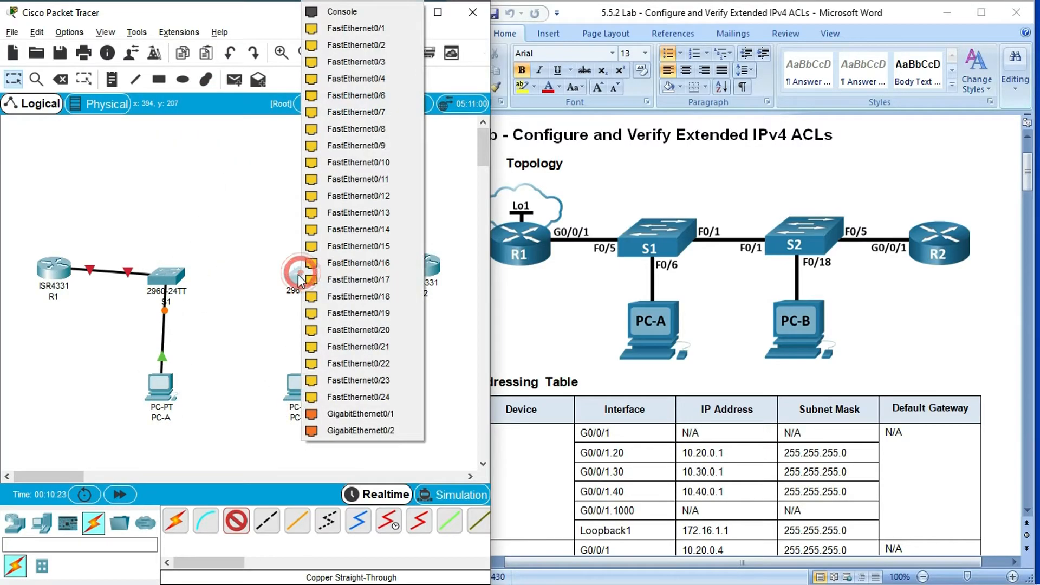
{"action": "left_click", "coordinate": [368, 296]}
{"action": "left_click", "coordinate": [298, 383]}
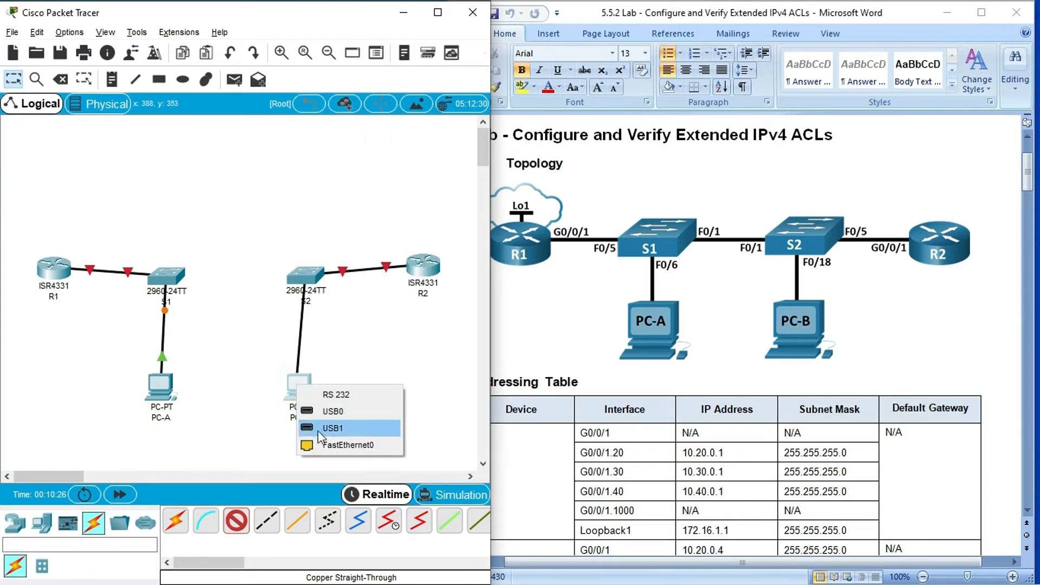
{"action": "left_click", "coordinate": [325, 444]}
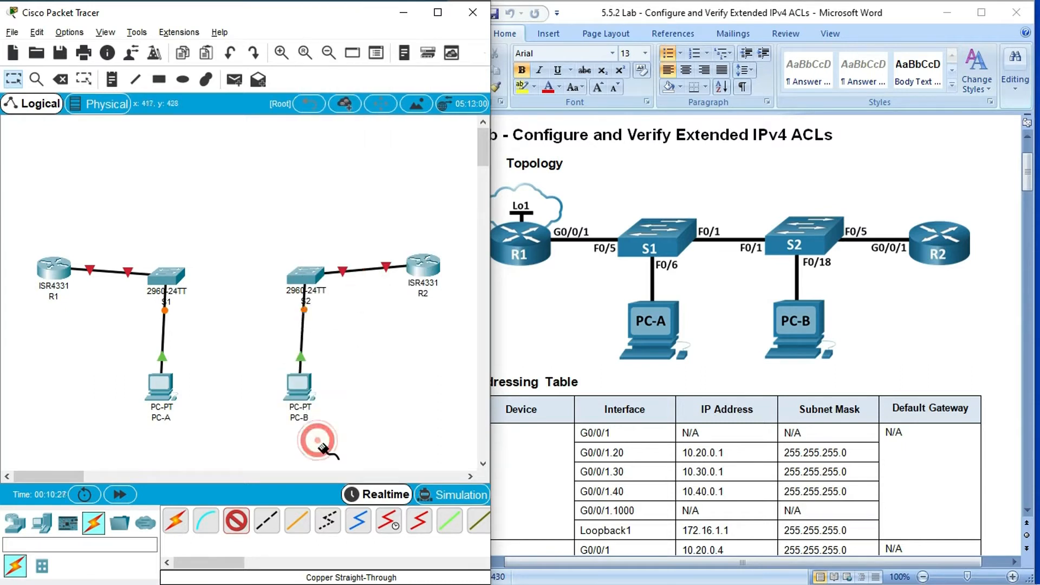
- Link S1's FastEthernet0/1 to S2's FastEthernet0/1 with a copper cross-over cable
{"action": "left_click", "coordinate": [267, 519]}
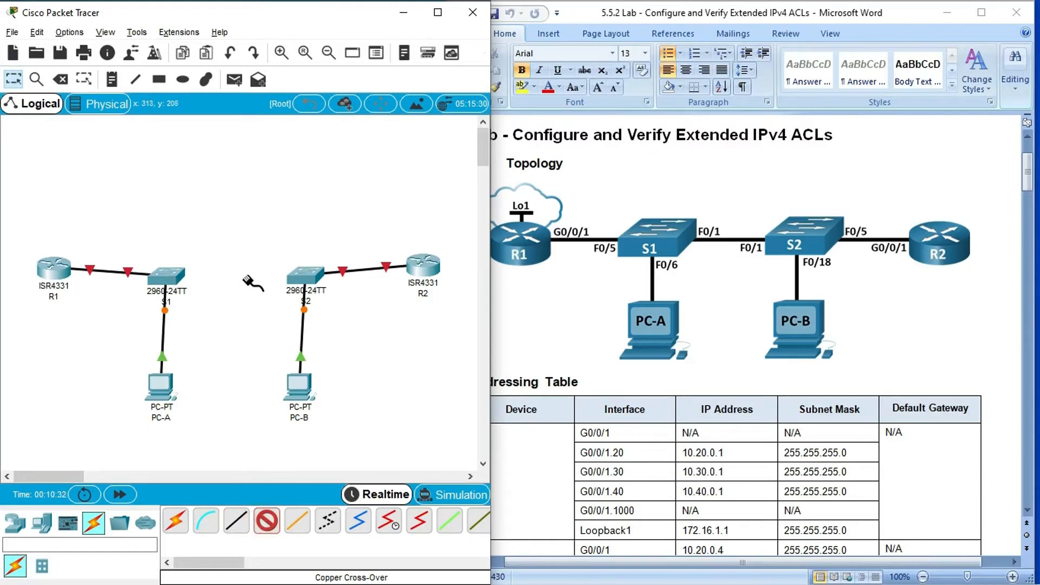
{"action": "left_click", "coordinate": [168, 277]}
{"action": "left_click", "coordinate": [210, 31]}
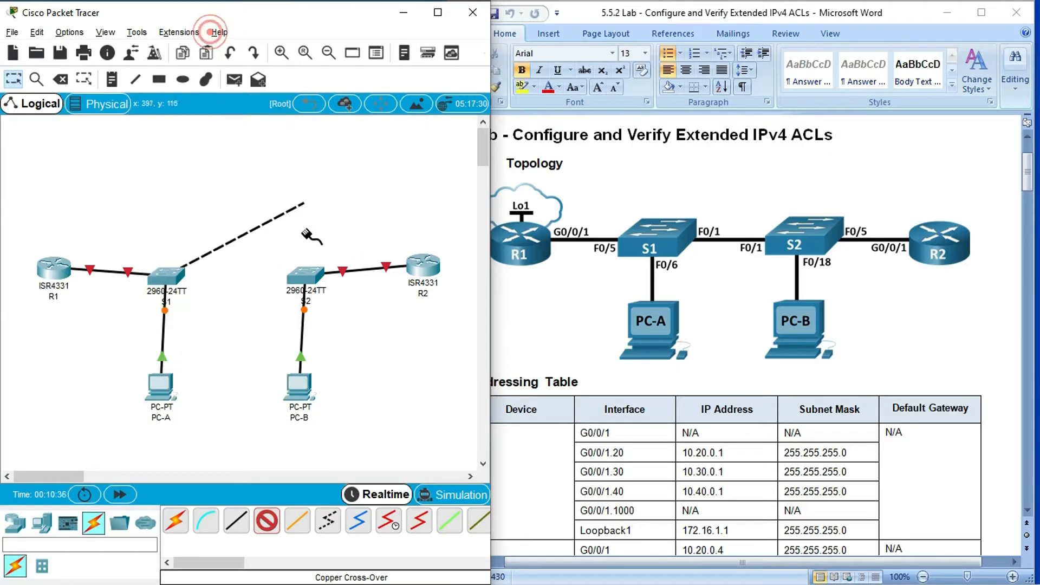
{"action": "left_click", "coordinate": [302, 278]}
{"action": "left_click", "coordinate": [353, 33]}
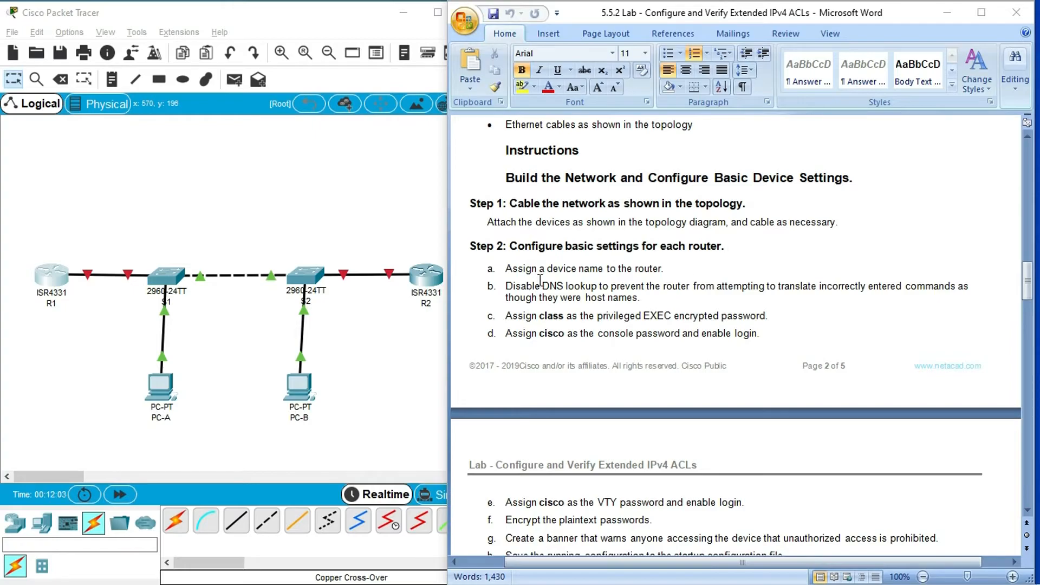
- Decline the initial configuration dialog in R1's command line and enter privileged EXEC mode with enable
{"action": "left_click", "coordinate": [57, 283]}
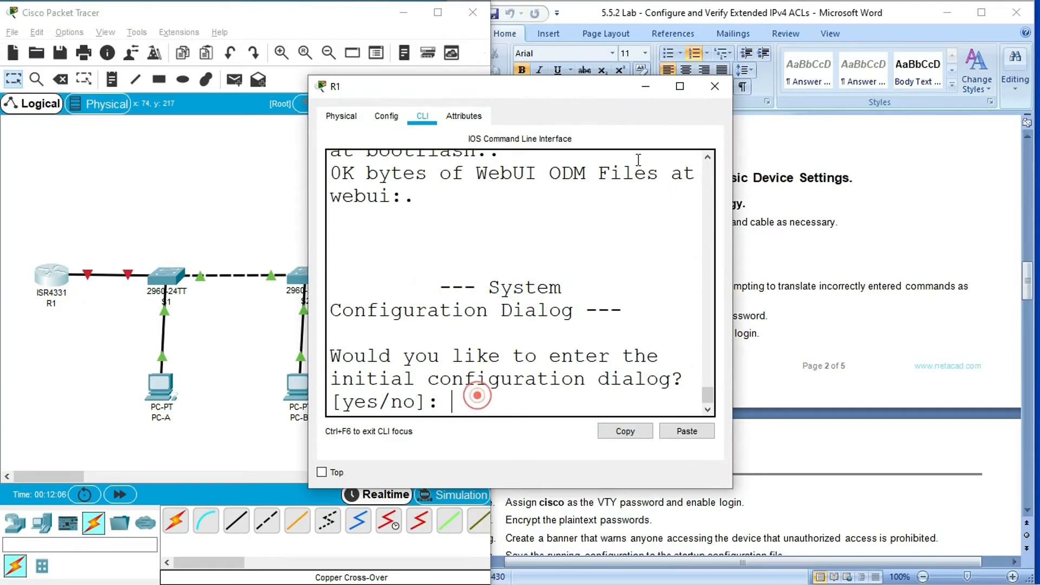
{"action": "left_click", "coordinate": [680, 86]}
{"action": "left_click", "coordinate": [863, 498]}
{"action": "type", "text": "NO"}
{"action": "key", "text": "Return"}
{"action": "key", "text": "Return"}
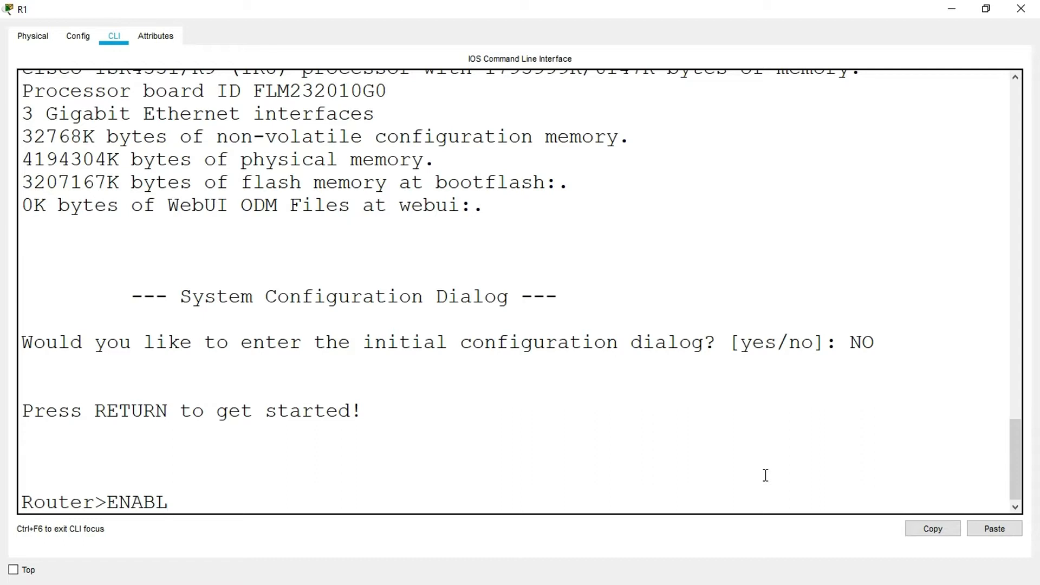
{"action": "key", "text": "Return"}
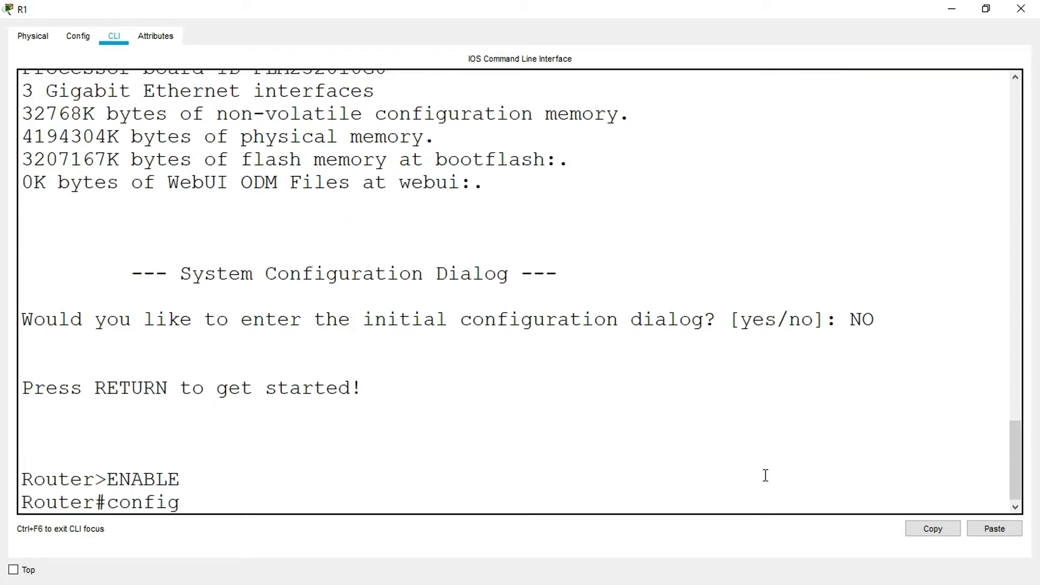
- Enter global configuration mode on R1, set its hostname to R1 and close the router window
{"action": "type", "text": "configure terminal"}
{"action": "key", "text": "Return"}
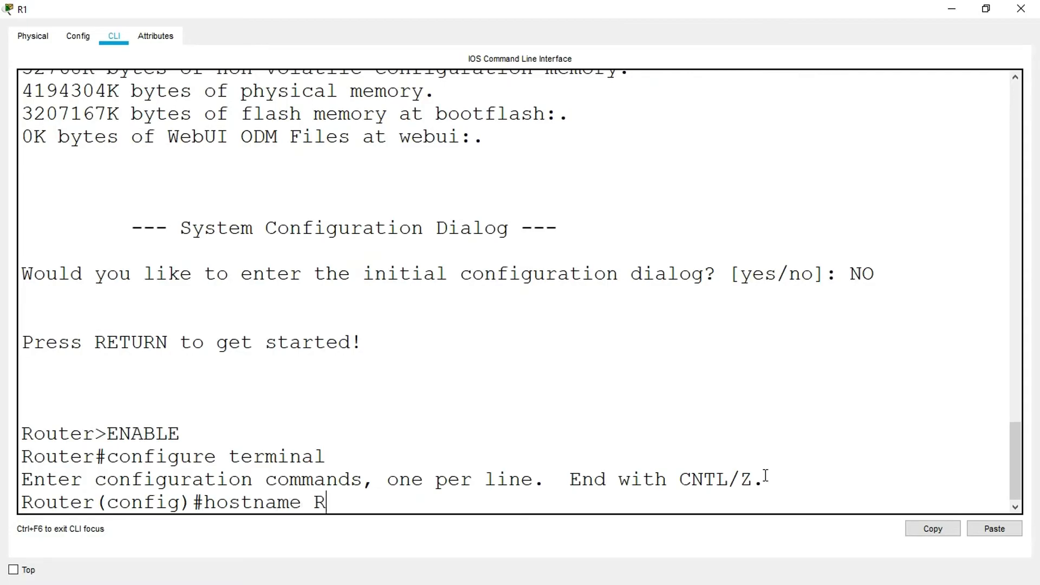
{"action": "type", "text": "hostname R1"}
{"action": "key", "text": "Return"}
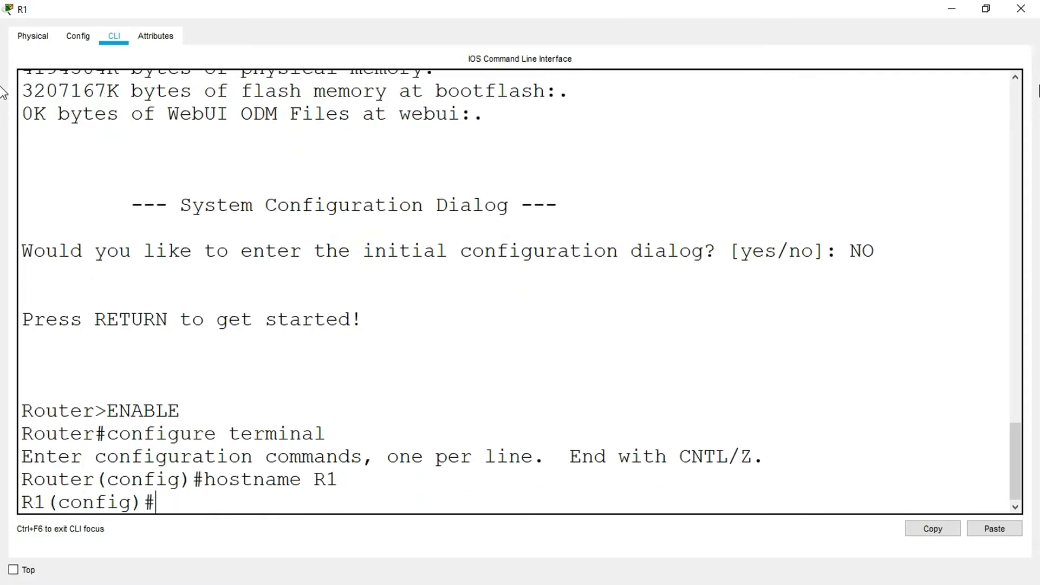
{"action": "left_click", "coordinate": [1021, 9]}
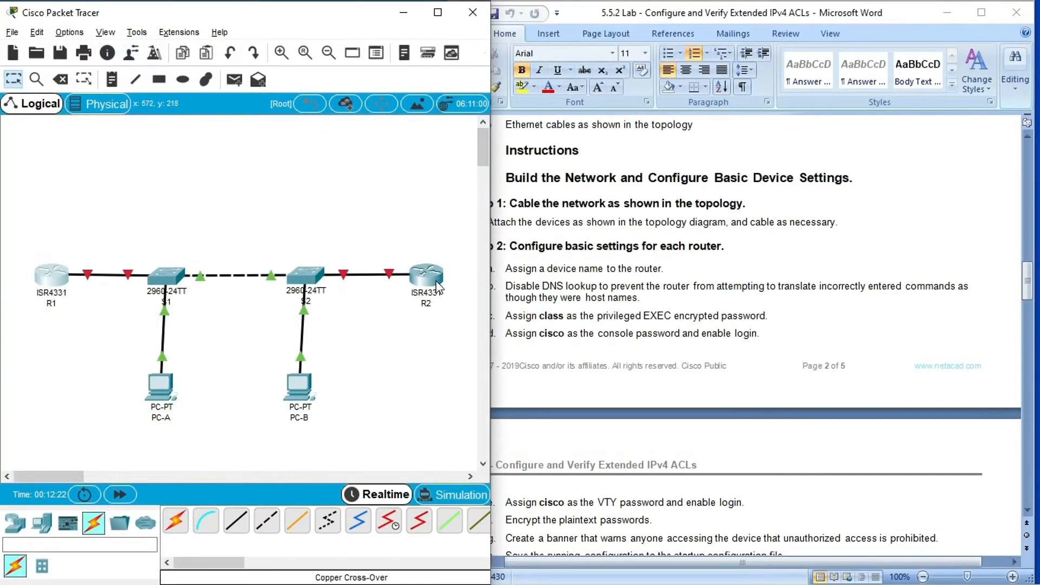
- Decline the initial configuration dialog in R2's command line and enter privileged EXEC mode with enable
{"action": "left_click", "coordinate": [437, 286]}
{"action": "left_click", "coordinate": [674, 90]}
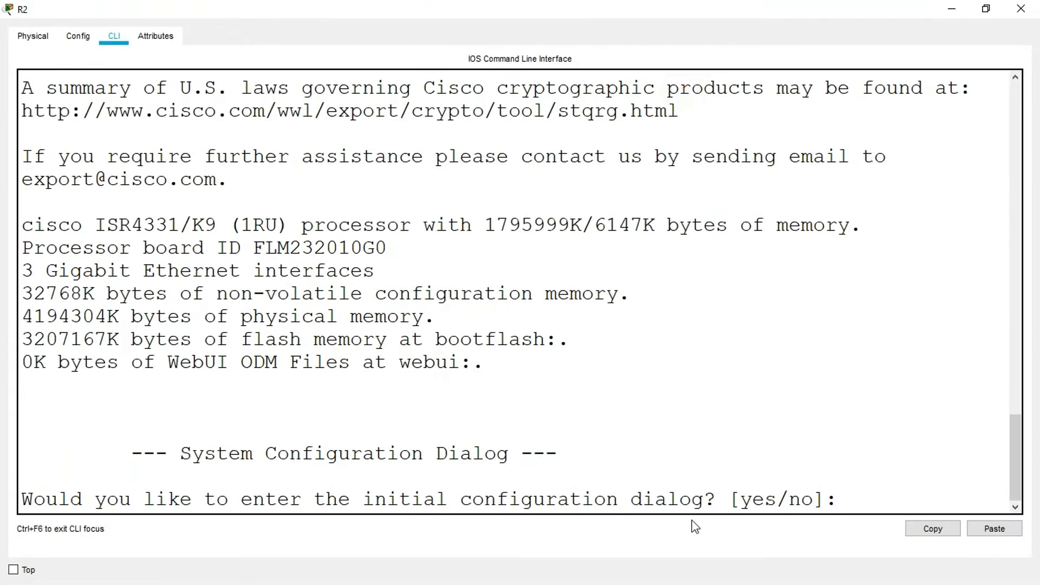
{"action": "left_click", "coordinate": [852, 499]}
{"action": "type", "text": "no"}
{"action": "key", "text": "Return"}
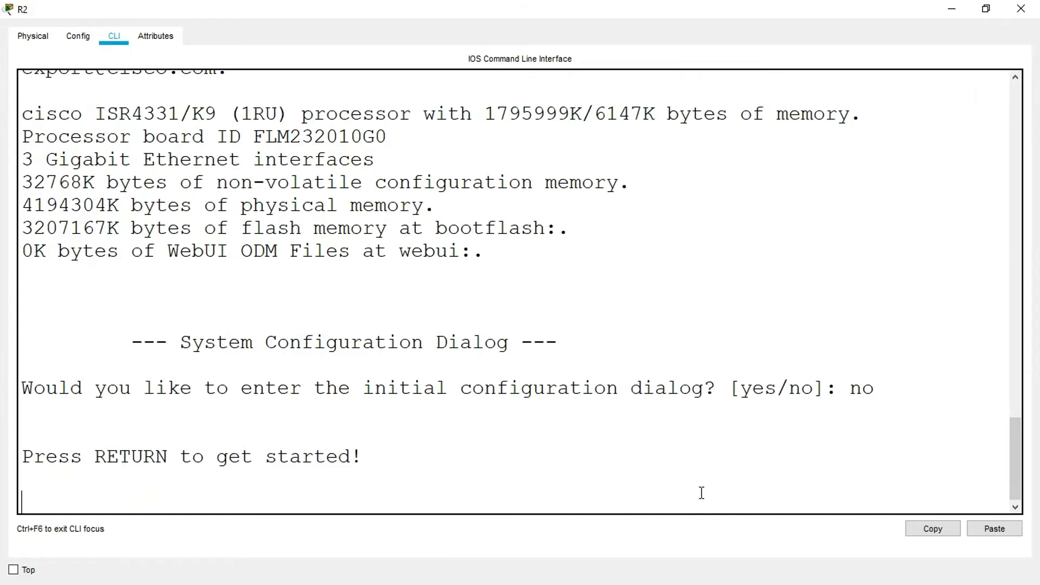
{"action": "key", "text": "Return"}
{"action": "type", "text": "en"}
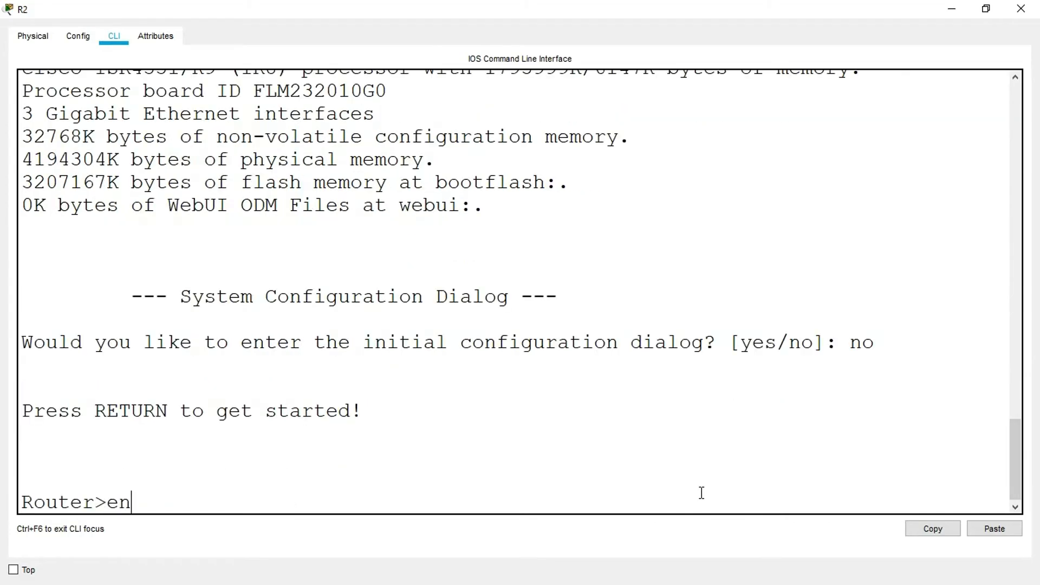
{"action": "type", "text": "able"}
{"action": "key", "text": "Return"}
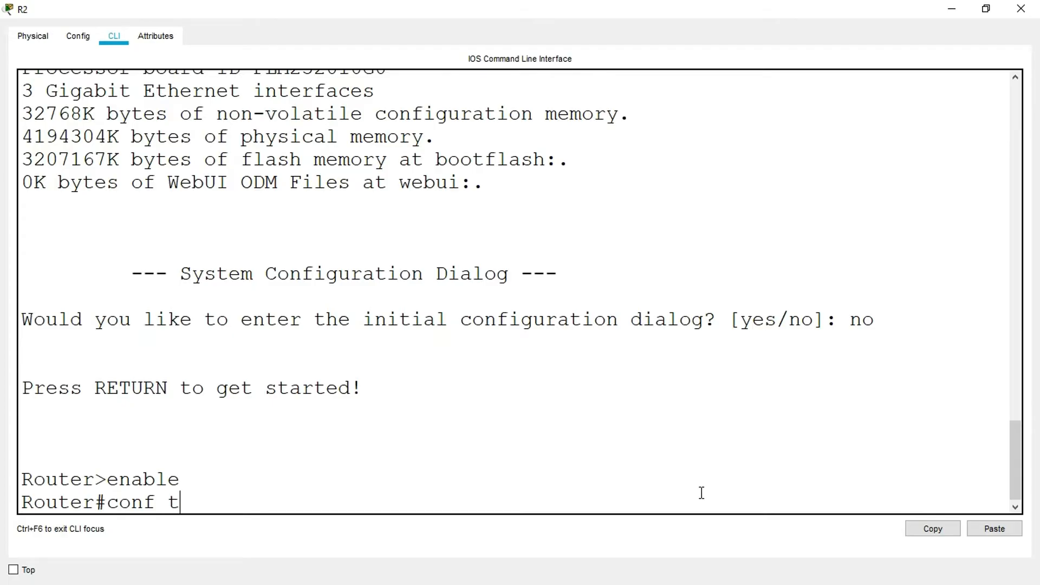
- Enter global configuration mode on R2, set its hostname to R2 and close the router window
{"action": "key", "text": "Return"}
{"action": "type", "text": "hostname"}
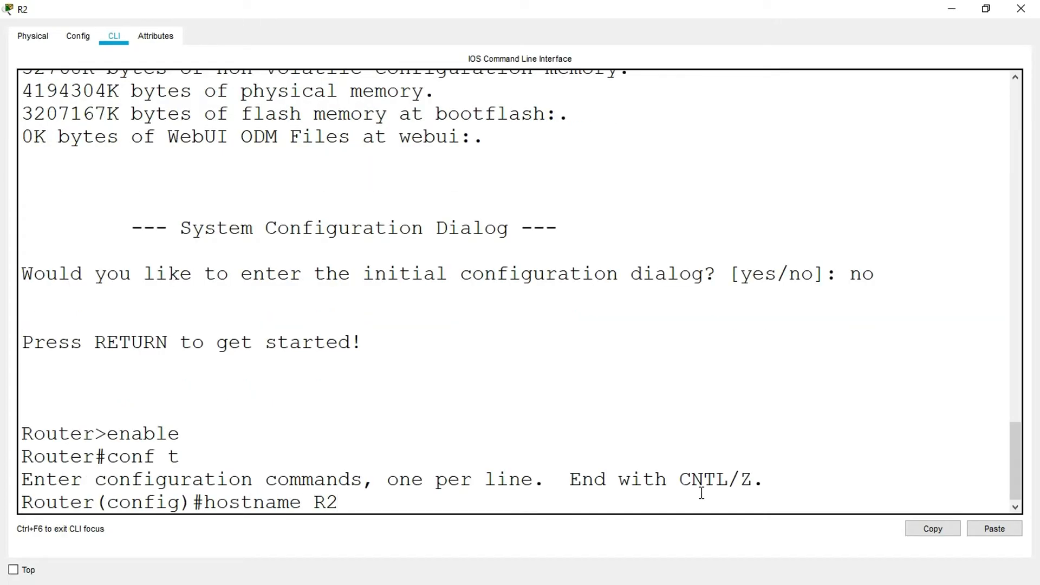
{"action": "type", "text": " R2"}
{"action": "key", "text": "Return"}
{"action": "left_click", "coordinate": [1021, 8]}
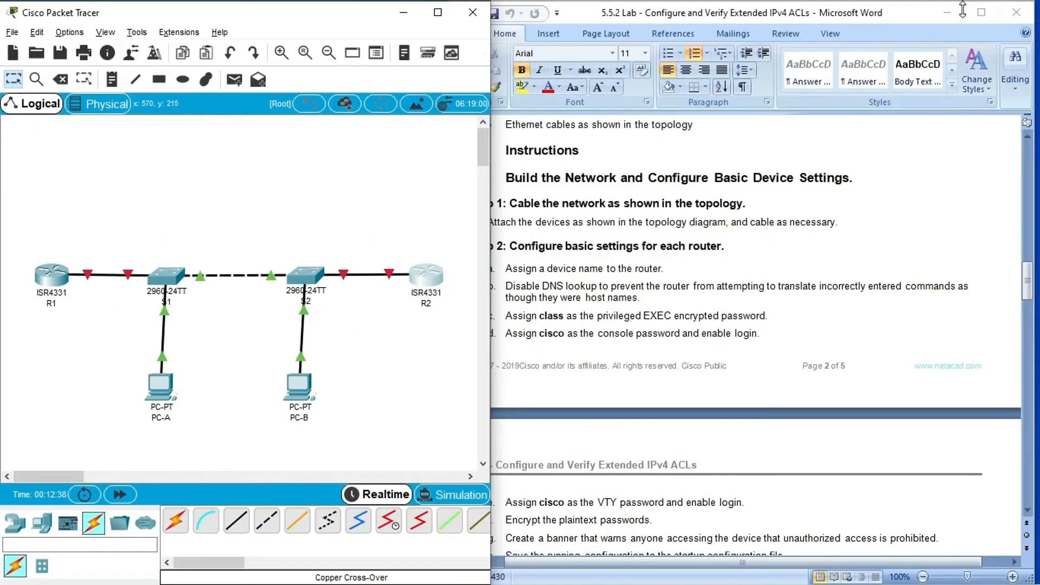
- Disable DNS lookup on R1 with no ip domain-lookup and close the router window
{"action": "left_click", "coordinate": [962, 10]}
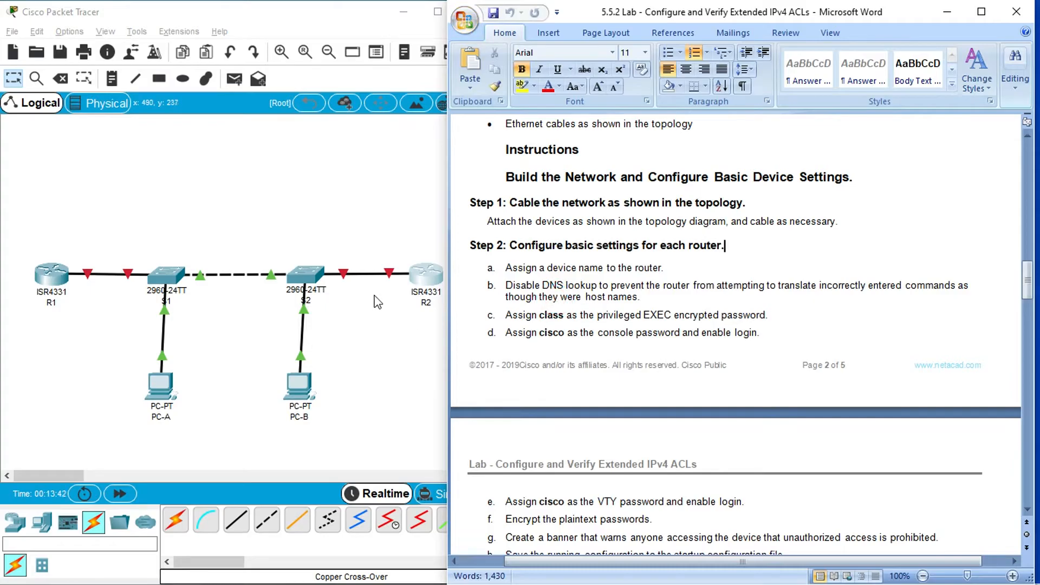
{"action": "left_click_drag", "start_coordinate": [52, 277], "coordinate": [52, 282]}
{"action": "left_click", "coordinate": [52, 287]}
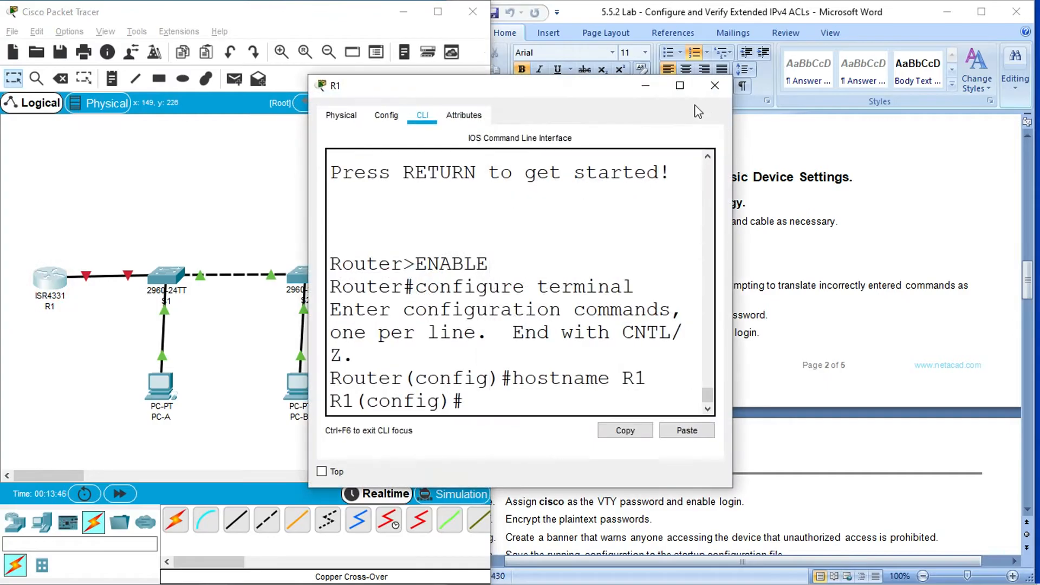
{"action": "left_click", "coordinate": [687, 87]}
{"action": "left_click", "coordinate": [228, 496]}
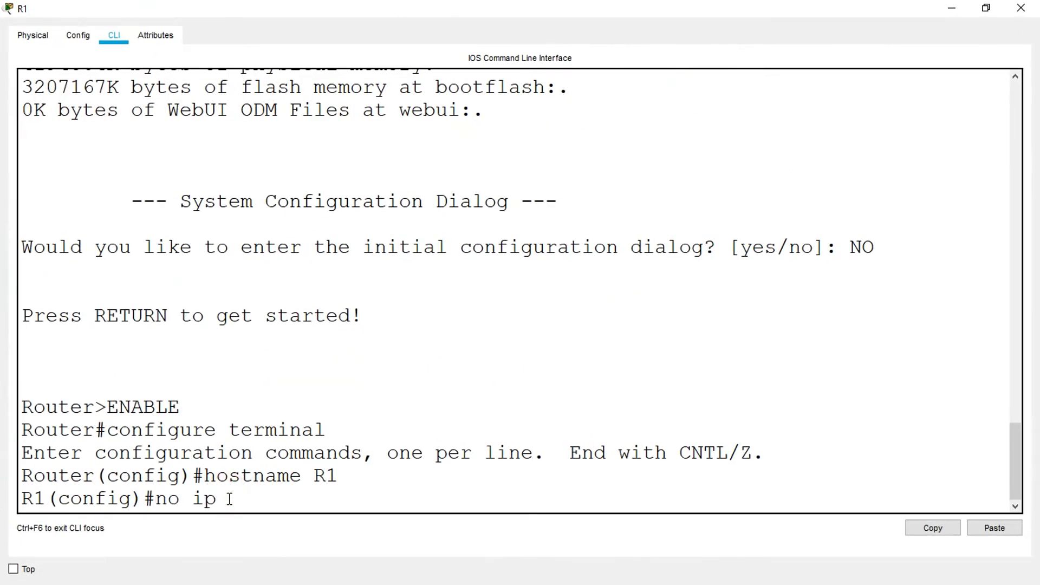
{"action": "type", "text": "no ip domain-lookup"}
{"action": "key", "text": "Return"}
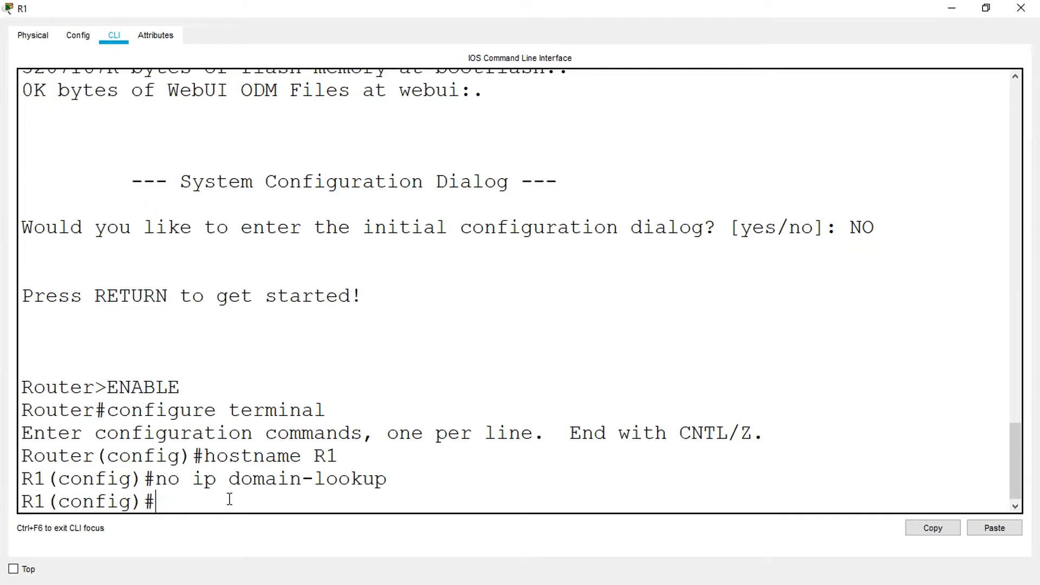
{"action": "left_click", "coordinate": [1020, 9]}
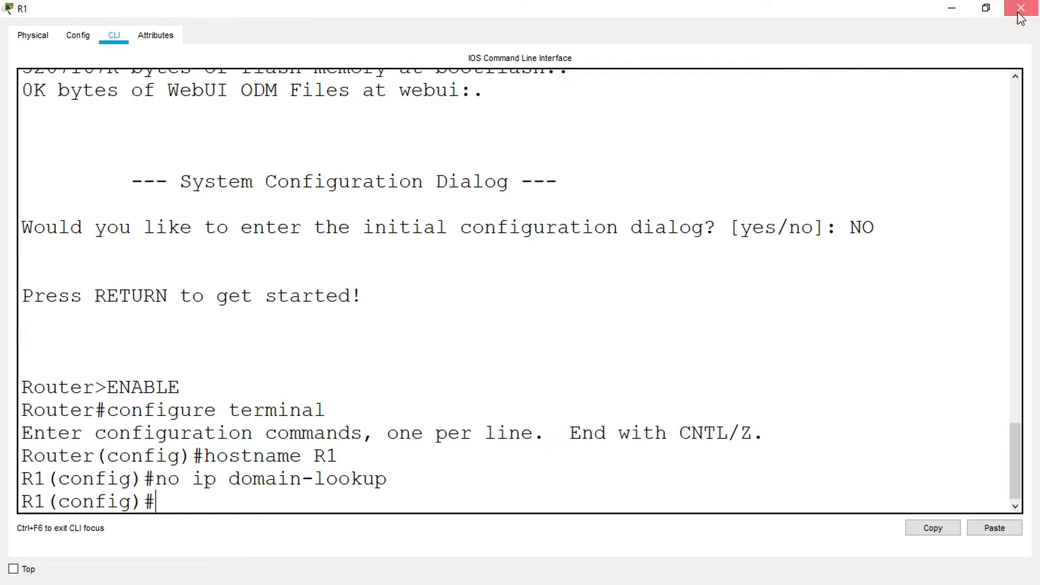
- Disable DNS lookup on R2 with no ip domain-lookup and close the router window
{"action": "left_click", "coordinate": [432, 273]}
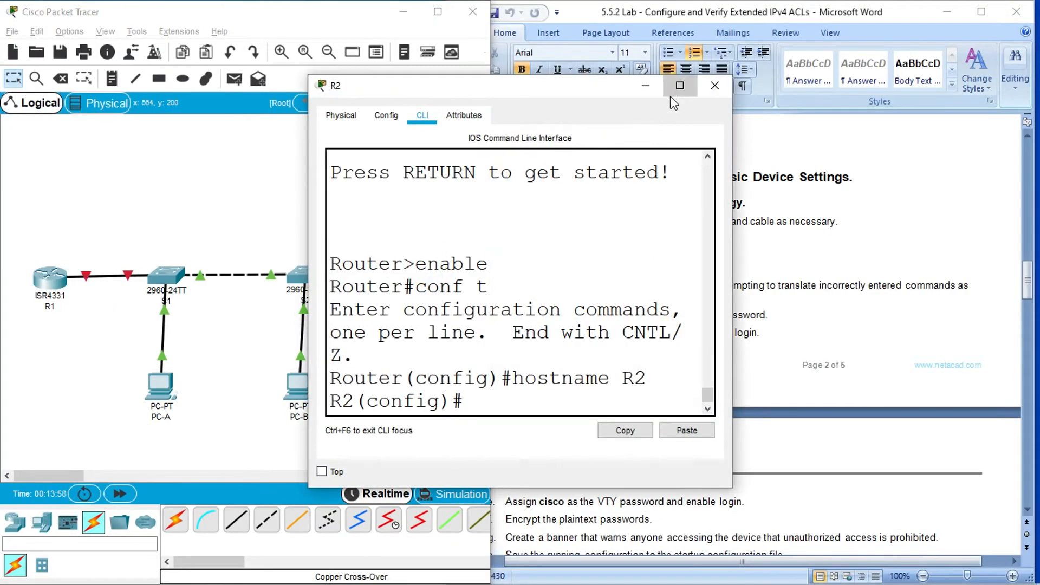
{"action": "left_click", "coordinate": [685, 85]}
{"action": "left_click", "coordinate": [215, 498]}
{"action": "type", "text": "no ip domain-look"}
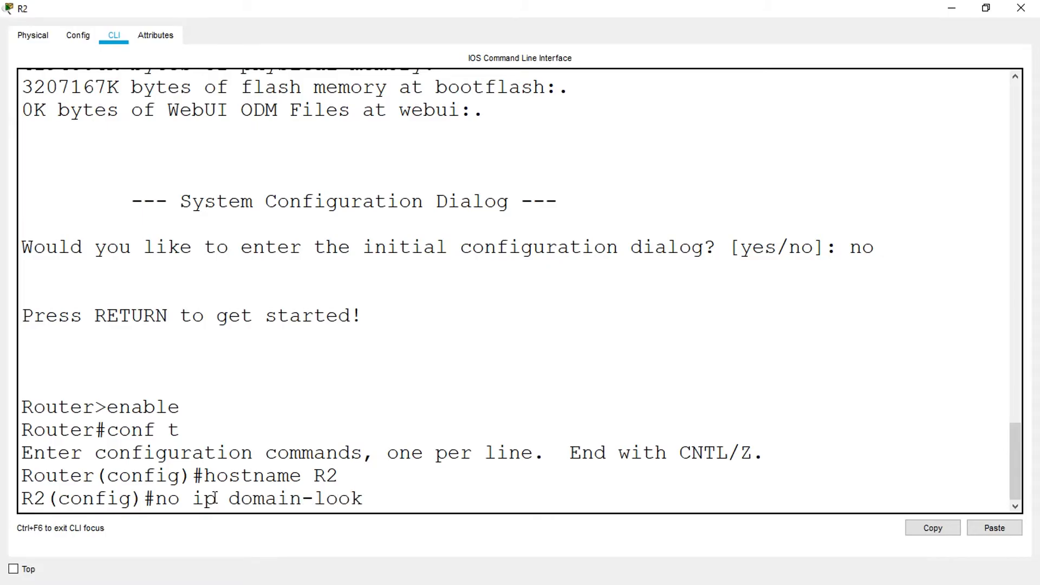
{"action": "key", "text": "Return"}
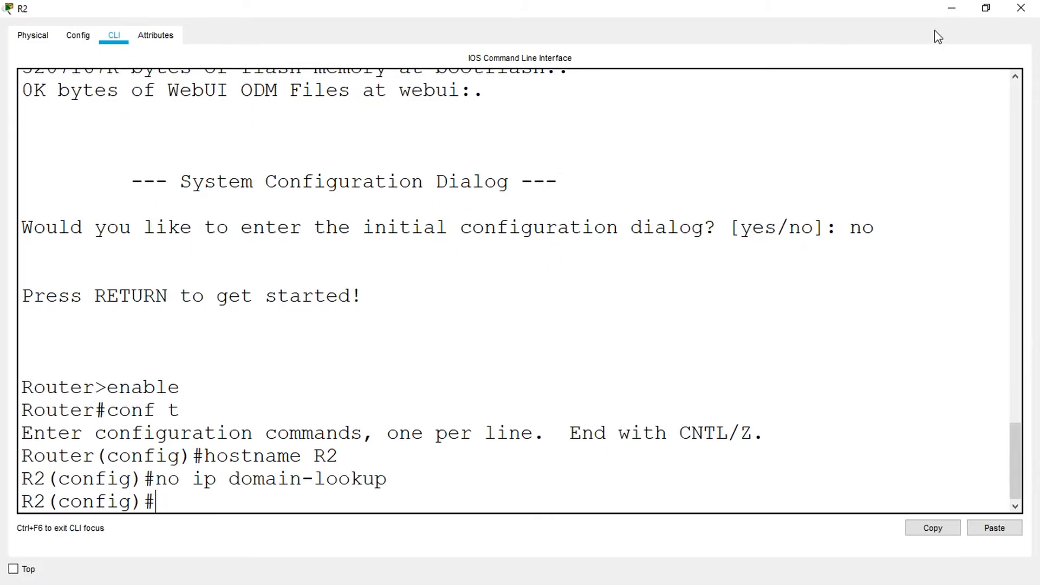
{"action": "left_click", "coordinate": [1020, 8]}
- Set the encrypted privileged EXEC password on R1 with enable secret, using the lab's password, and close the router window
{"action": "left_click", "coordinate": [576, 325]}
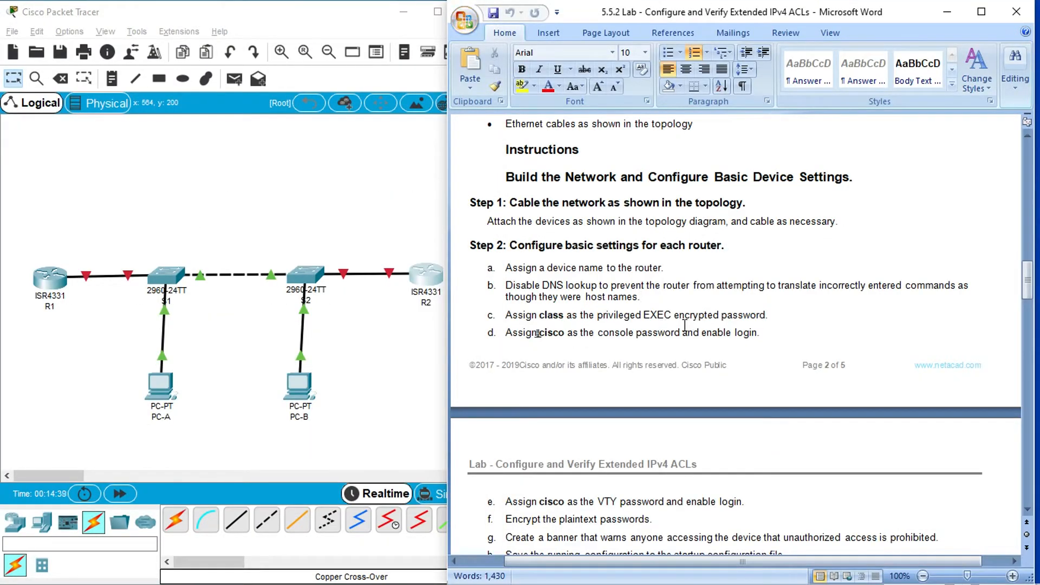
{"action": "left_click", "coordinate": [40, 276]}
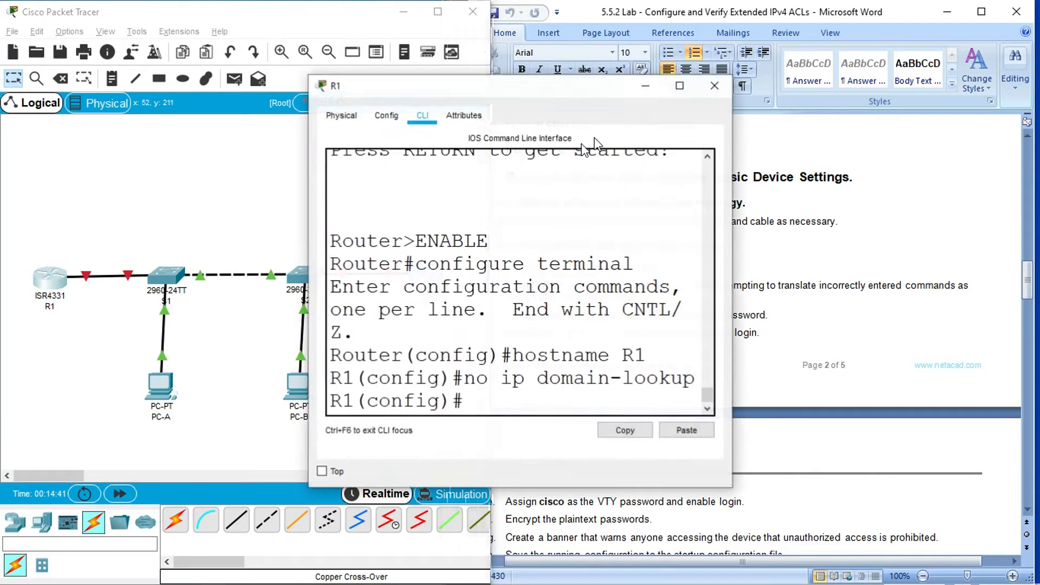
{"action": "left_click", "coordinate": [676, 86]}
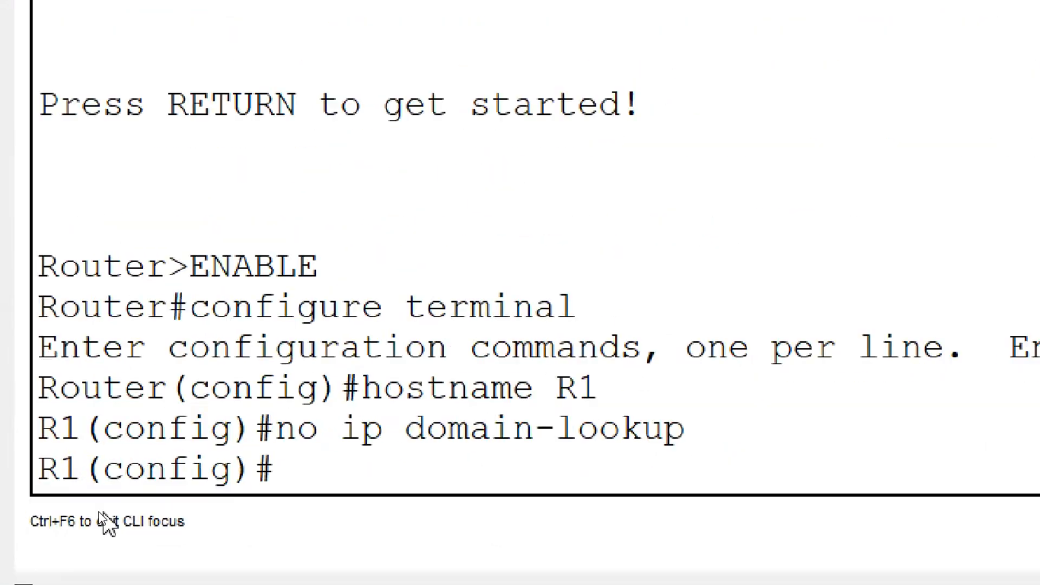
{"action": "left_click", "coordinate": [160, 499]}
{"action": "type", "text": "enable"}
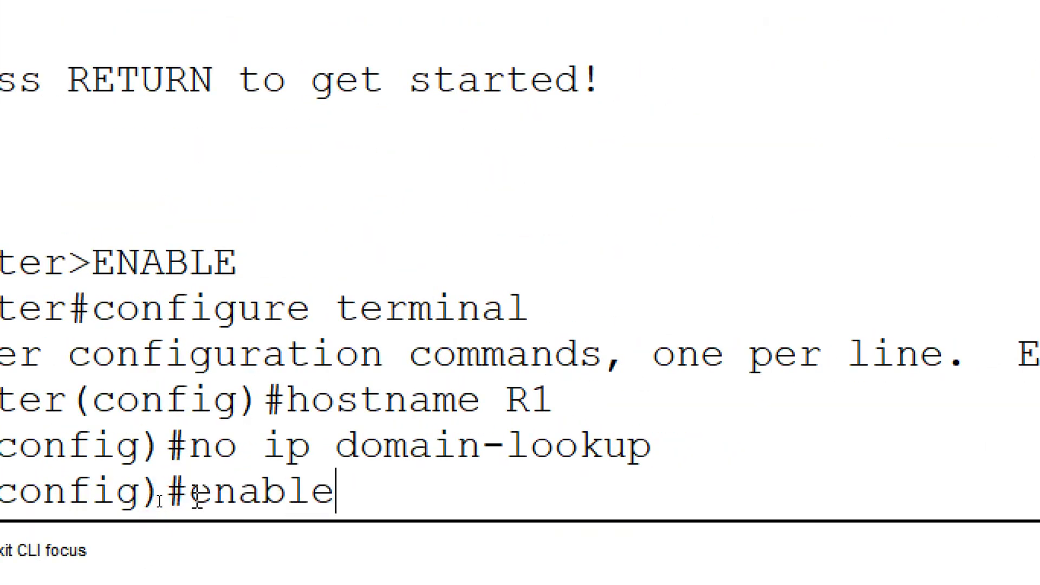
{"action": "type", "text": " secret class"}
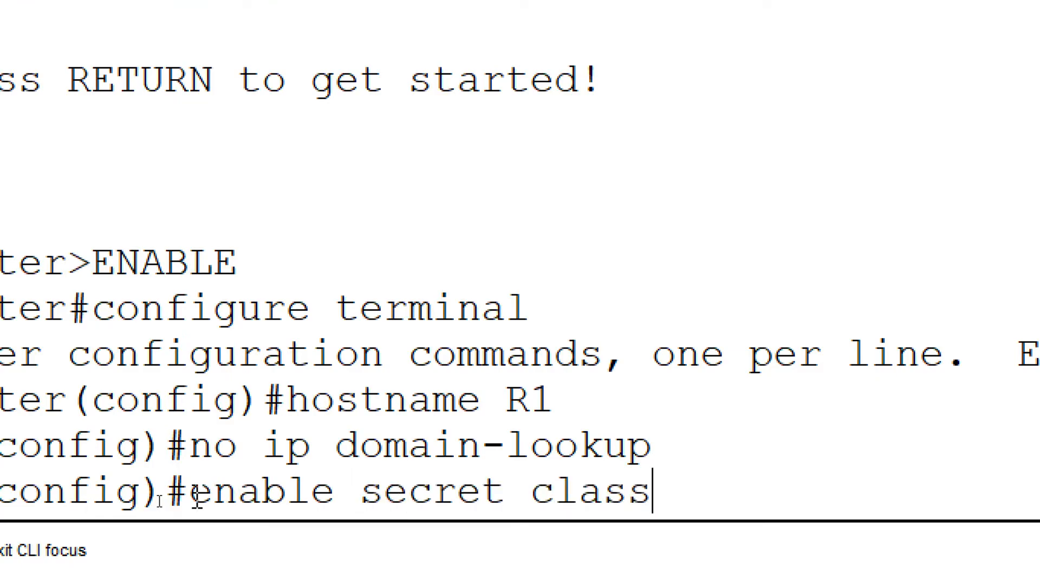
{"action": "key", "text": "Return"}
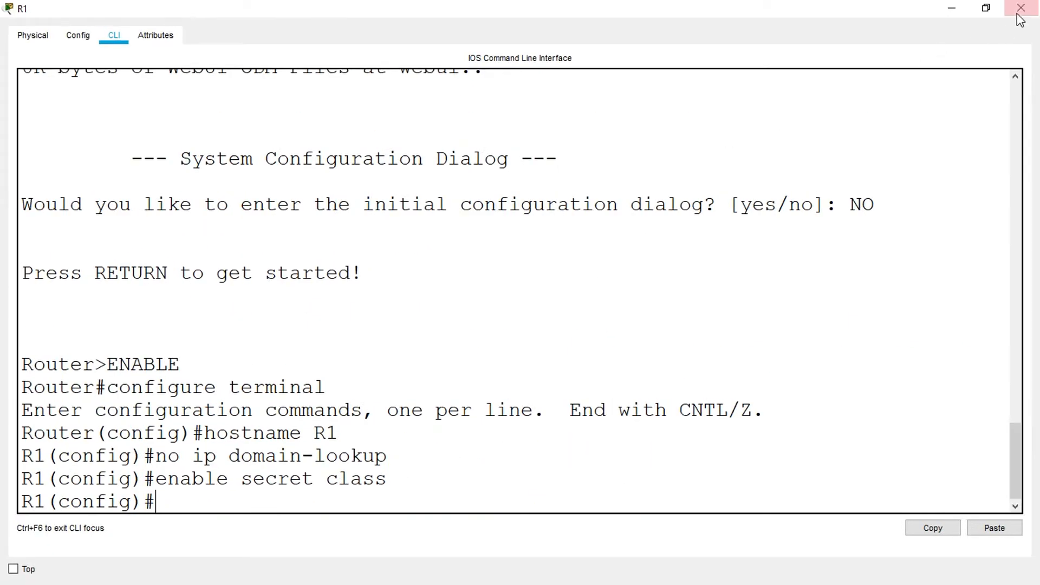
{"action": "left_click", "coordinate": [1020, 8]}
- Set the encrypted privileged EXEC password on R2 with enable secret, using the lab's password, and close the router window
{"action": "left_click", "coordinate": [425, 278]}
{"action": "left_click", "coordinate": [680, 89]}
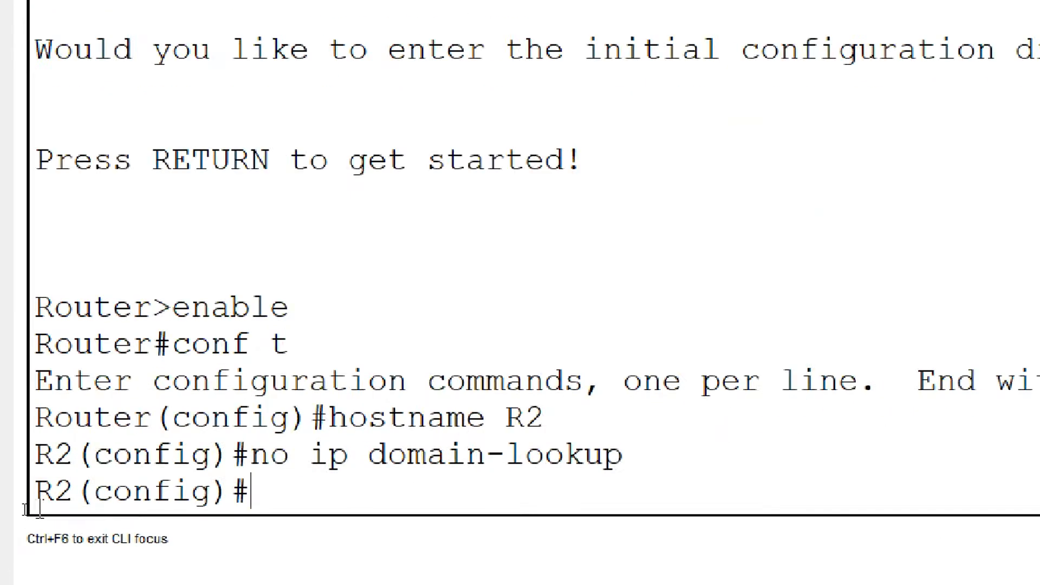
{"action": "type", "text": "enabnle"}
{"action": "key", "text": "BackSpace"}
{"action": "key", "text": "BackSpace"}
{"action": "key", "text": "BackSpace"}
{"action": "type", "text": "le secret class"}
{"action": "key", "text": "Return"}
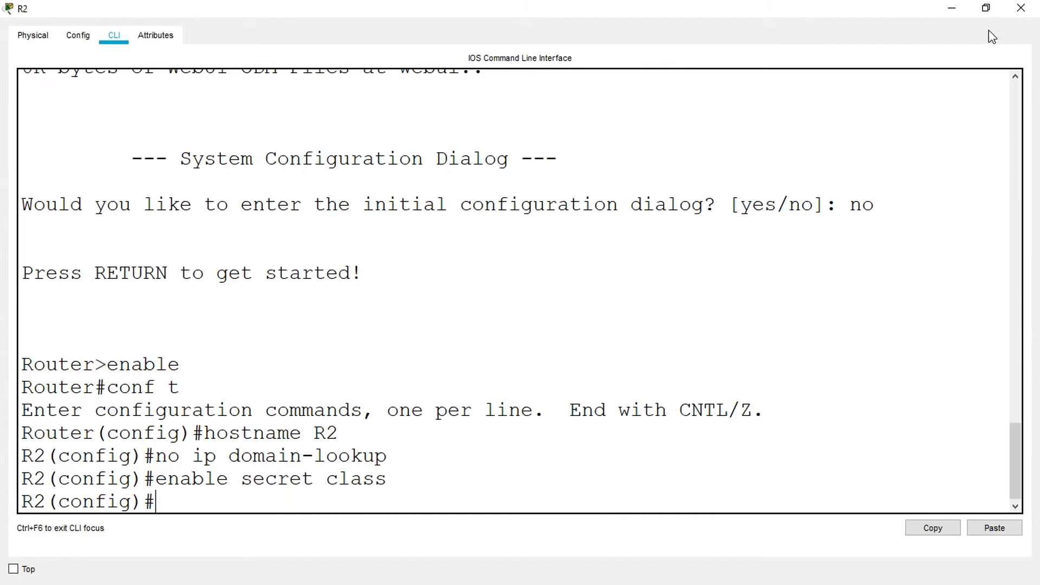
{"action": "left_click", "coordinate": [1014, 10]}
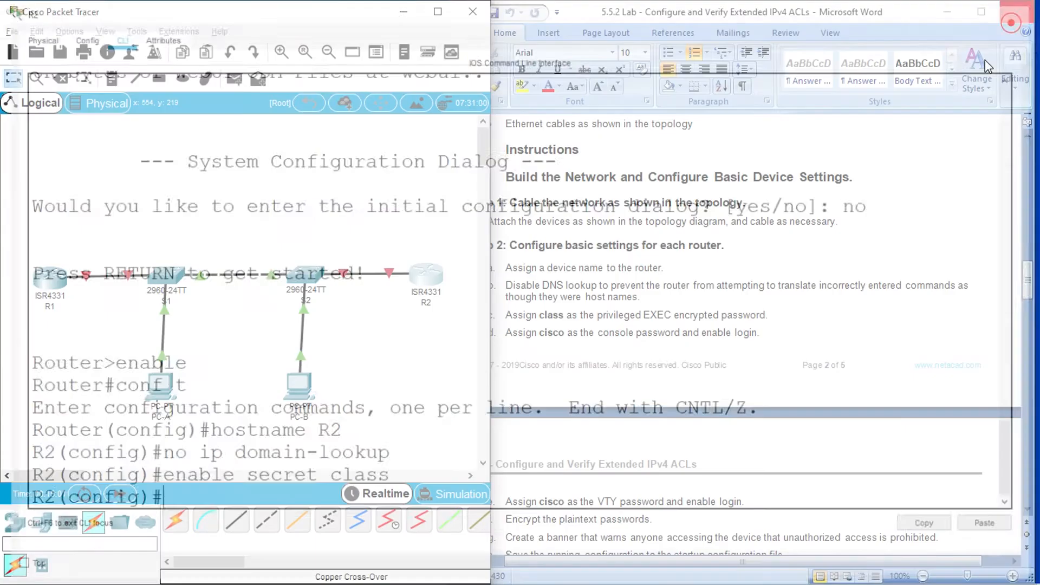
- On R1's line console 0, set the lab's console password, enable login and close the router window
{"action": "left_click", "coordinate": [620, 327]}
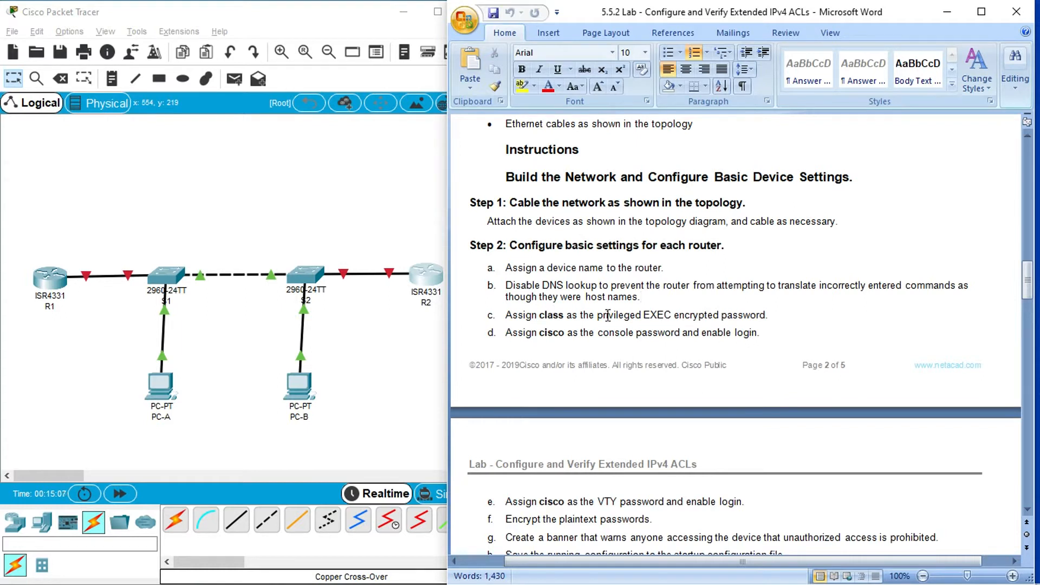
{"action": "left_click", "coordinate": [55, 279]}
{"action": "left_click", "coordinate": [678, 86]}
{"action": "left_click", "coordinate": [210, 493]}
{"action": "type", "text": "line con"}
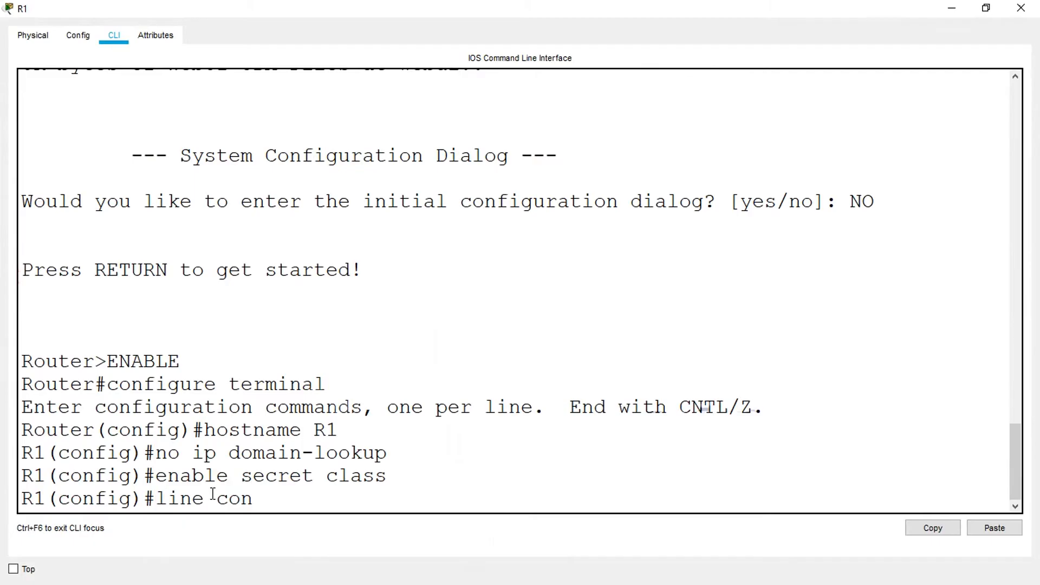
{"action": "type", "text": "sole 0"}
{"action": "key", "text": "Return"}
{"action": "type", "text": "pas"}
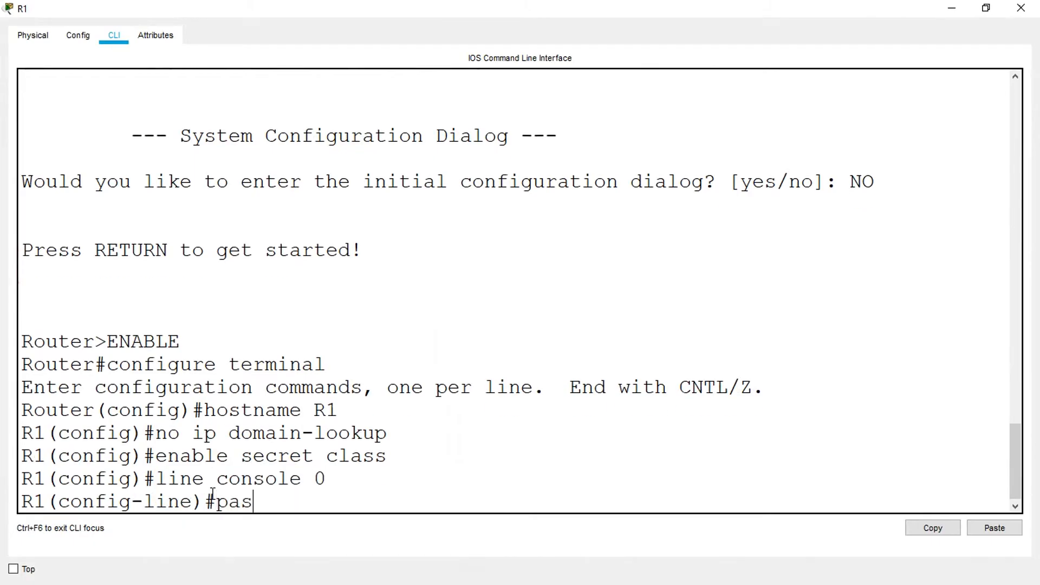
{"action": "type", "text": "sword cisco"}
{"action": "key", "text": "Return"}
{"action": "type", "text": "log"}
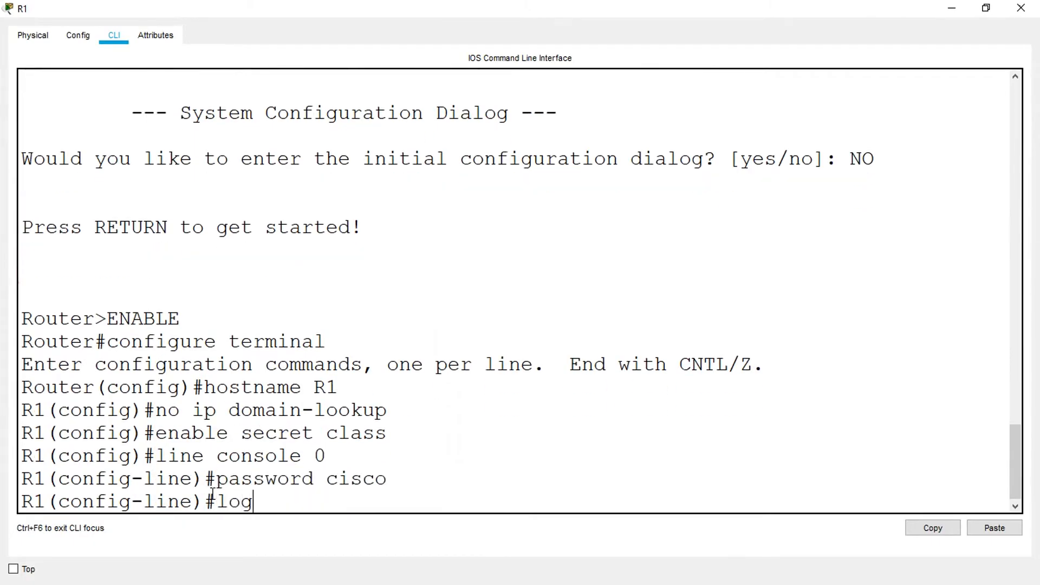
{"action": "type", "text": "in"}
{"action": "key", "text": "Return"}
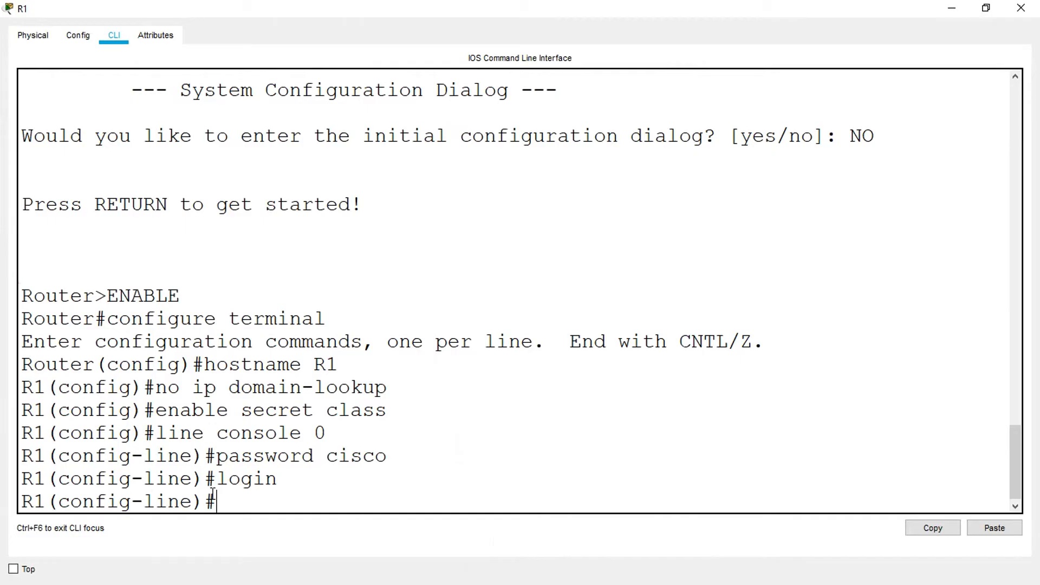
{"action": "left_click", "coordinate": [1022, 8]}
- On R2's line console 0, set the lab's console password, enable login and close the router window
{"action": "left_click", "coordinate": [425, 276]}
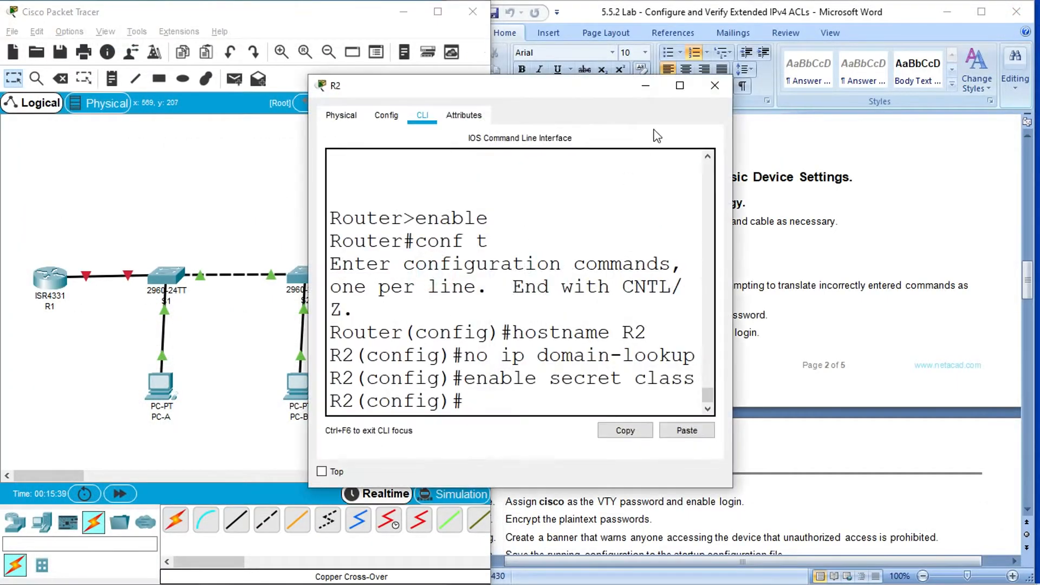
{"action": "left_click", "coordinate": [680, 85]}
{"action": "left_click", "coordinate": [170, 504]}
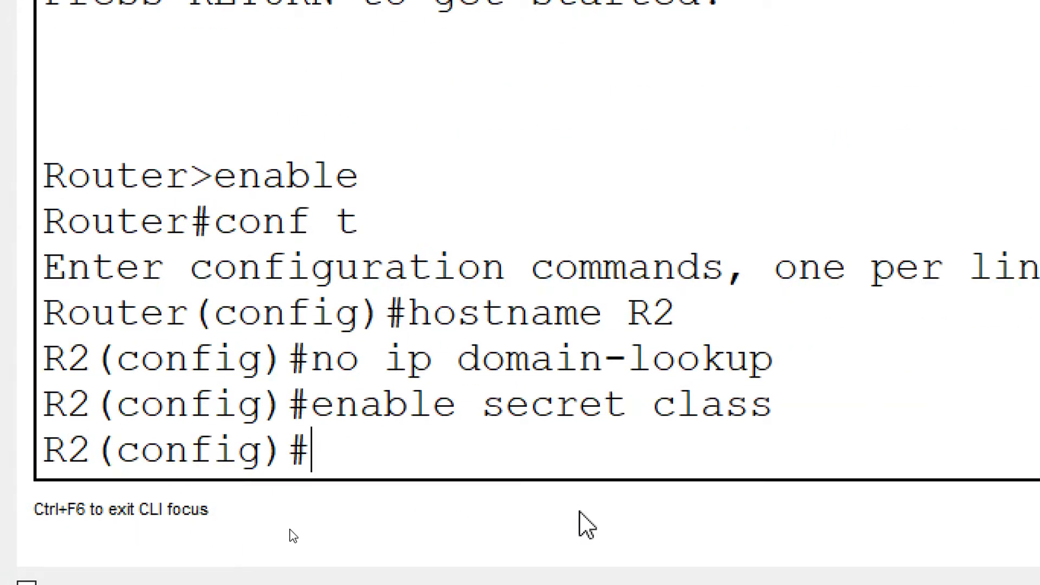
{"action": "type", "text": "ine console 0"}
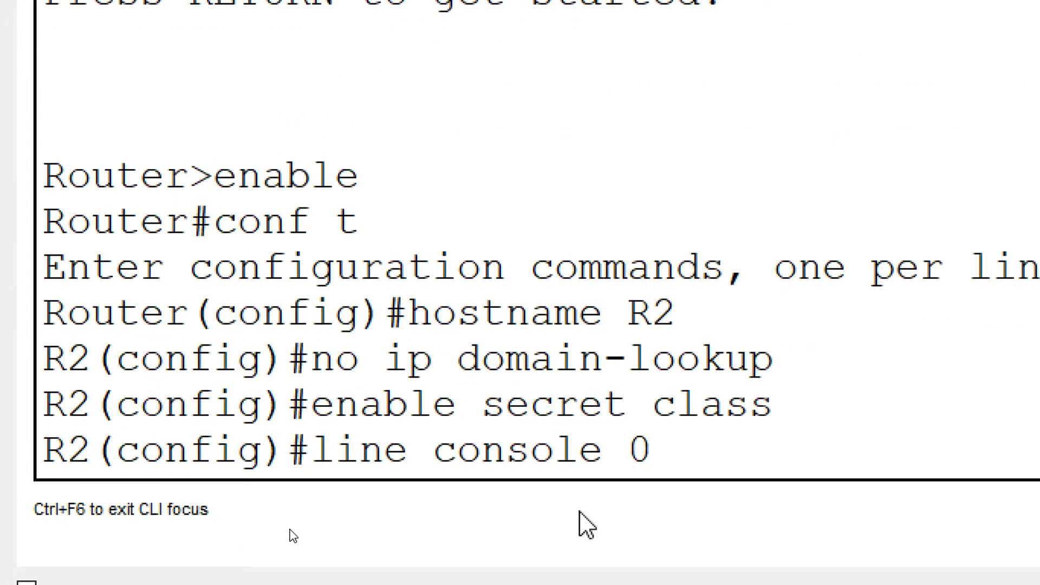
{"action": "key", "text": "Return"}
{"action": "type", "text": "passwor"}
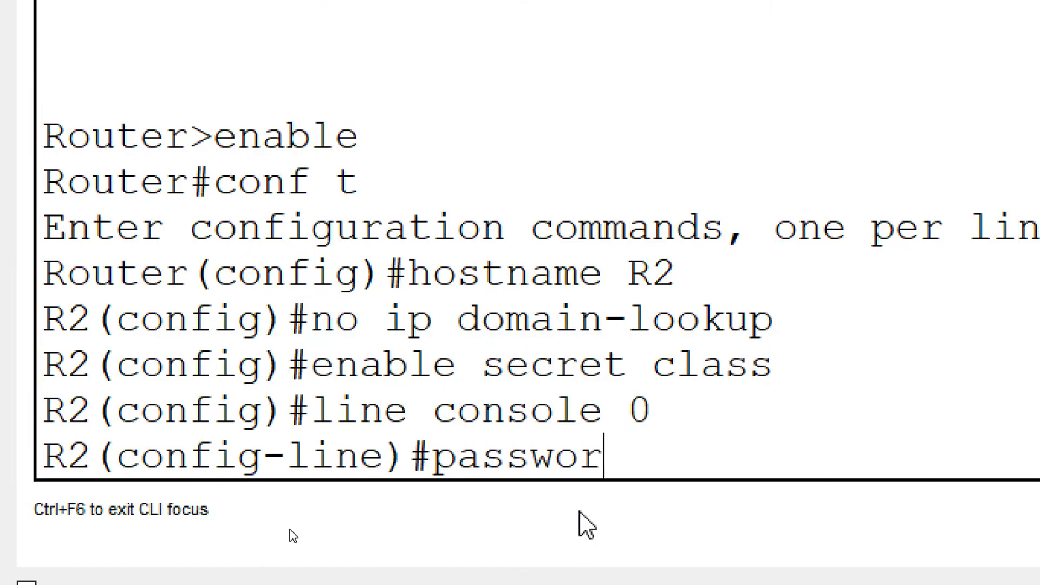
{"action": "type", "text": "d cisco"}
{"action": "key", "text": "Return"}
{"action": "type", "text": "login"}
{"action": "key", "text": "Return"}
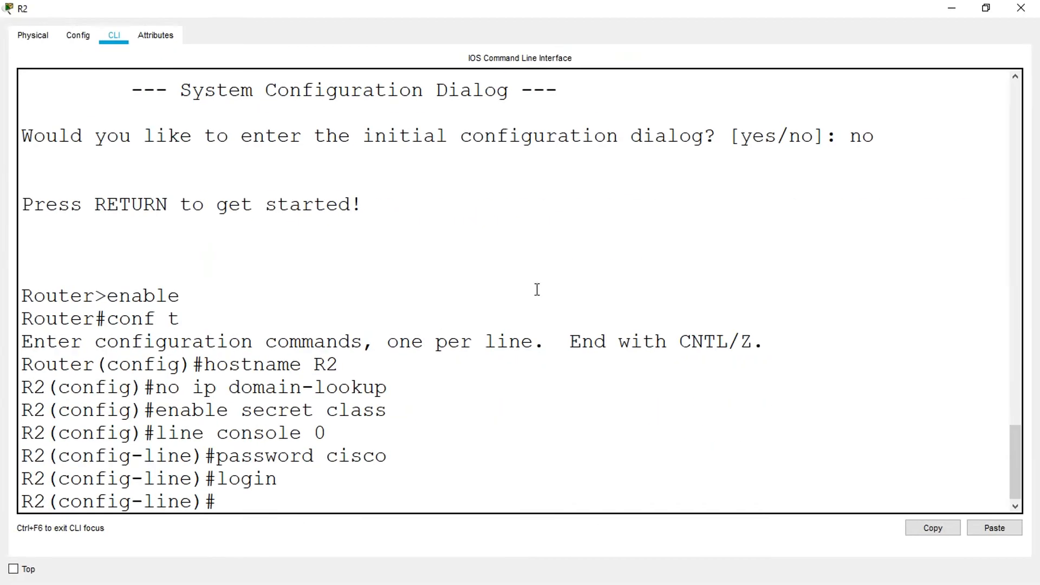
{"action": "left_click", "coordinate": [1019, 7]}
- On R1, exit console line mode, set the lab's VTY password on line vty 0 4, enable login and close the window
{"action": "left_click", "coordinate": [652, 313]}
{"action": "scroll", "coordinate": [650, 325], "scroll_direction": "down", "scroll_amount": 9}
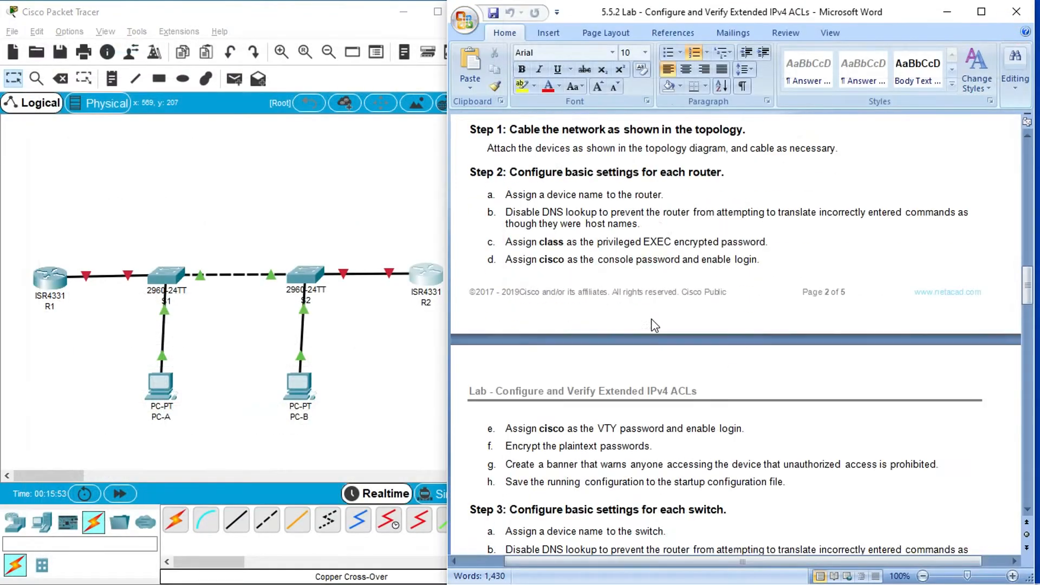
{"action": "left_click", "coordinate": [571, 248]}
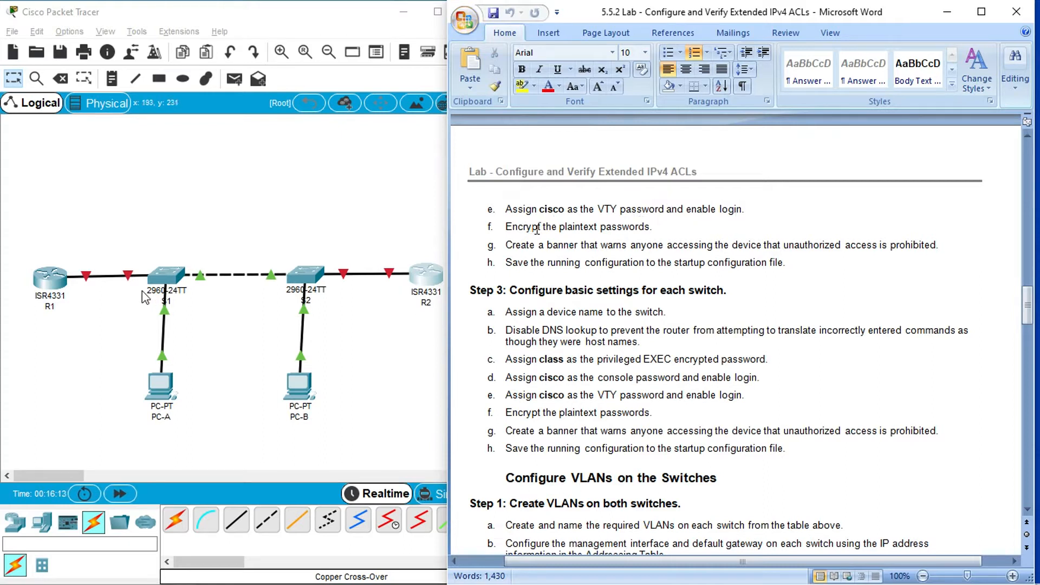
{"action": "left_click", "coordinate": [50, 277]}
{"action": "left_click", "coordinate": [682, 86]}
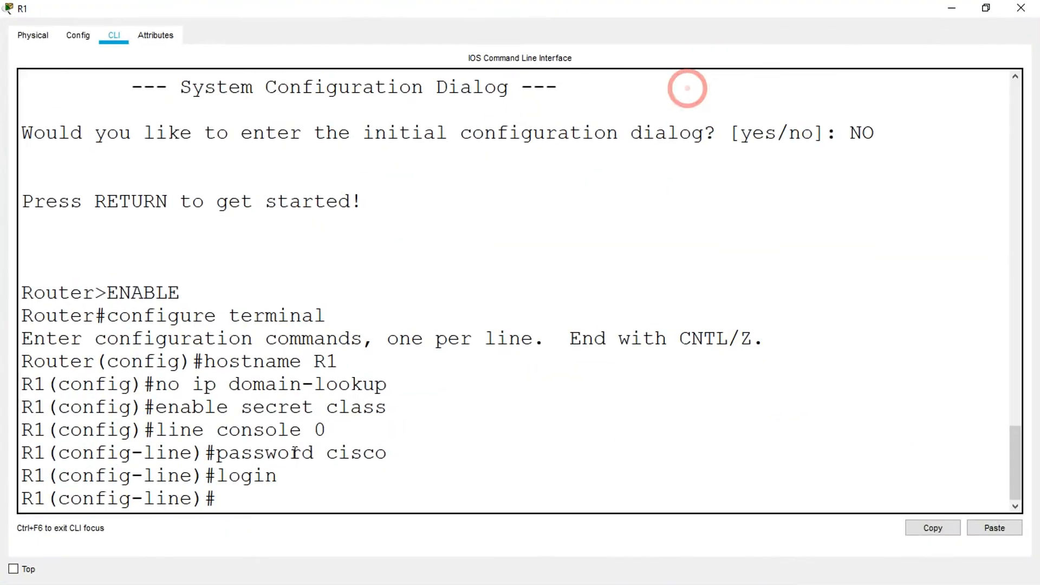
{"action": "type", "text": "exit"}
{"action": "key", "text": "Return"}
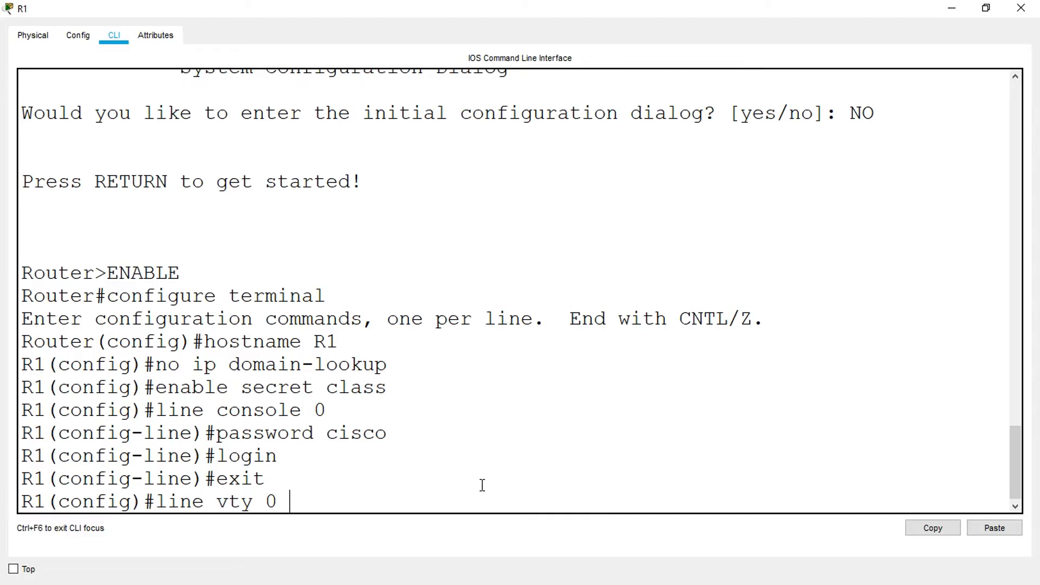
{"action": "type", "text": "line vty 0 4"}
{"action": "key", "text": "Return"}
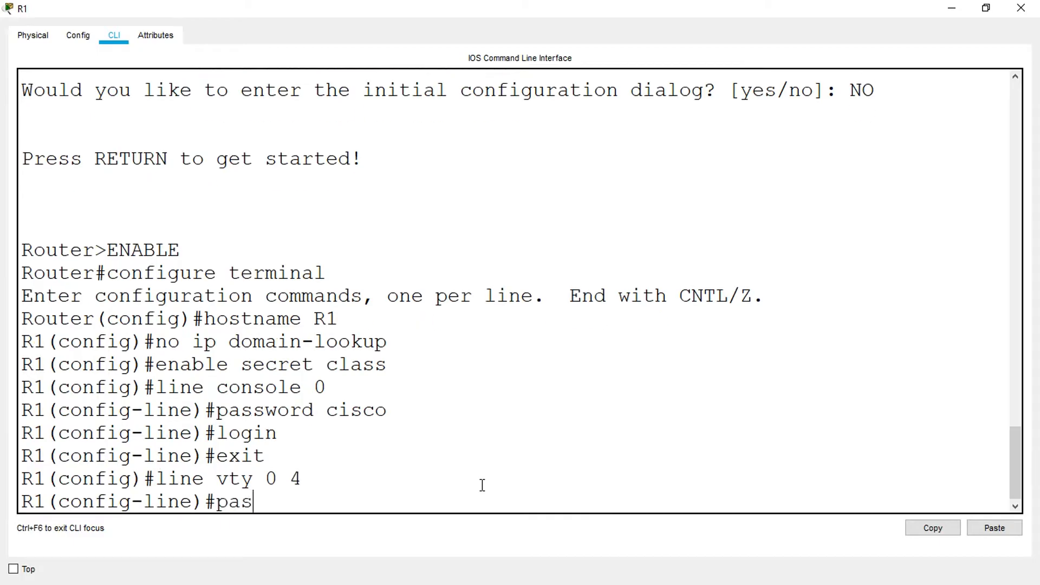
{"action": "key", "text": "Return"}
{"action": "type", "text": "lo"}
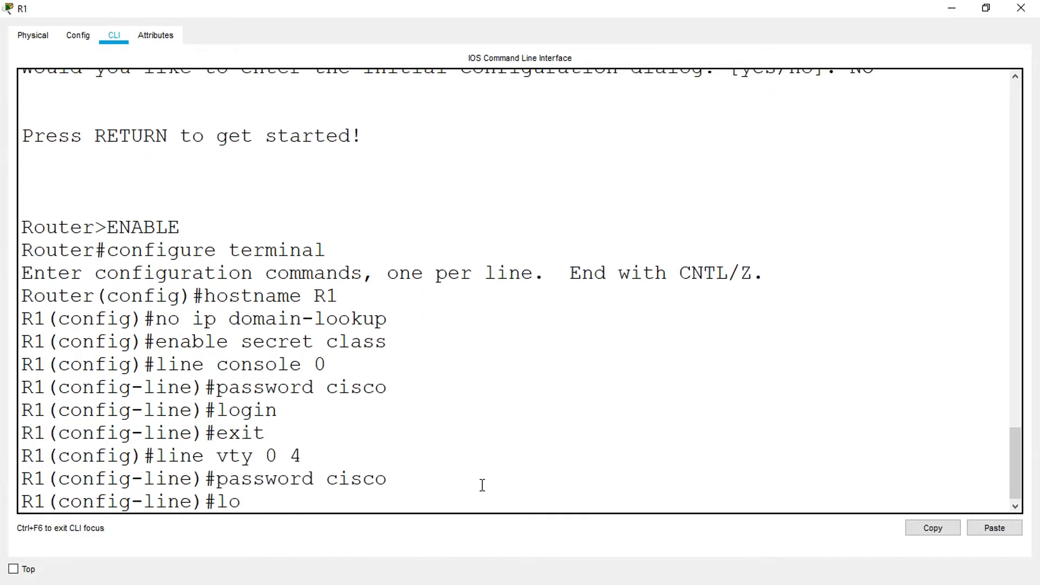
{"action": "type", "text": "gin"}
{"action": "key", "text": "Return"}
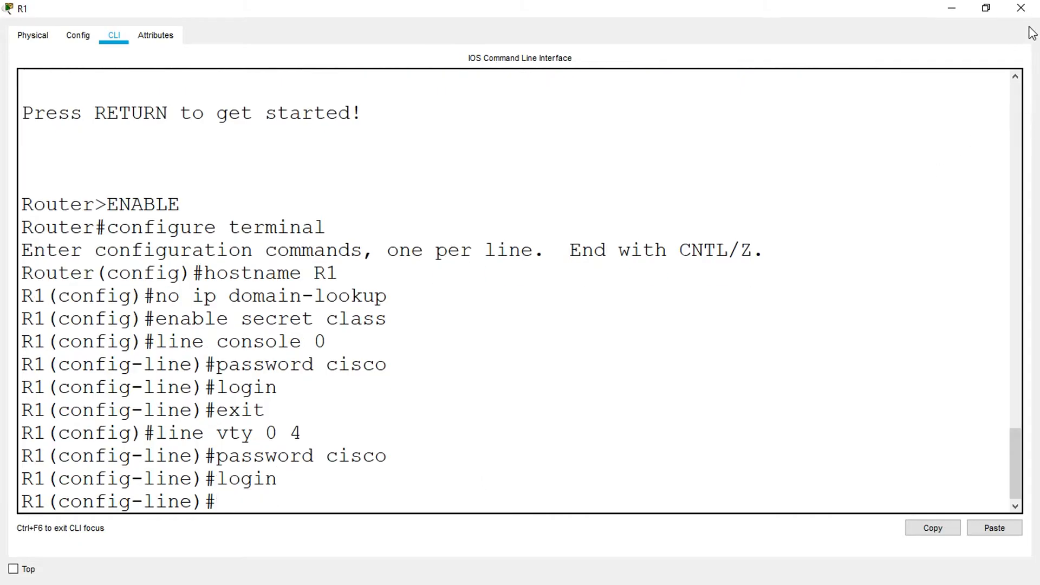
{"action": "left_click", "coordinate": [1020, 8]}
- On R2, exit console line mode, set the lab's VTY password on line vty 0 4, enable login and close the window
{"action": "left_click", "coordinate": [426, 282]}
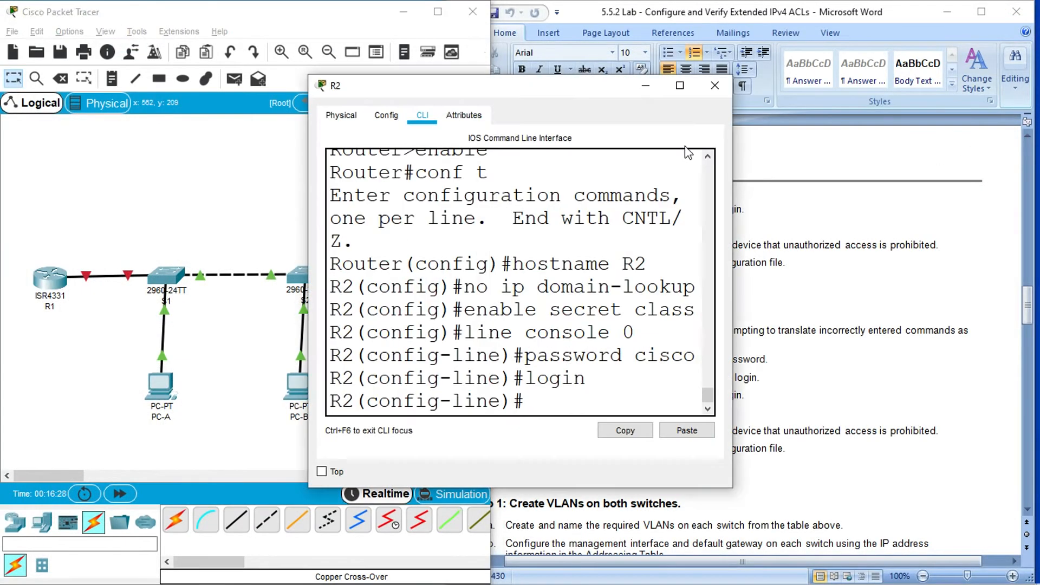
{"action": "left_click", "coordinate": [680, 85]}
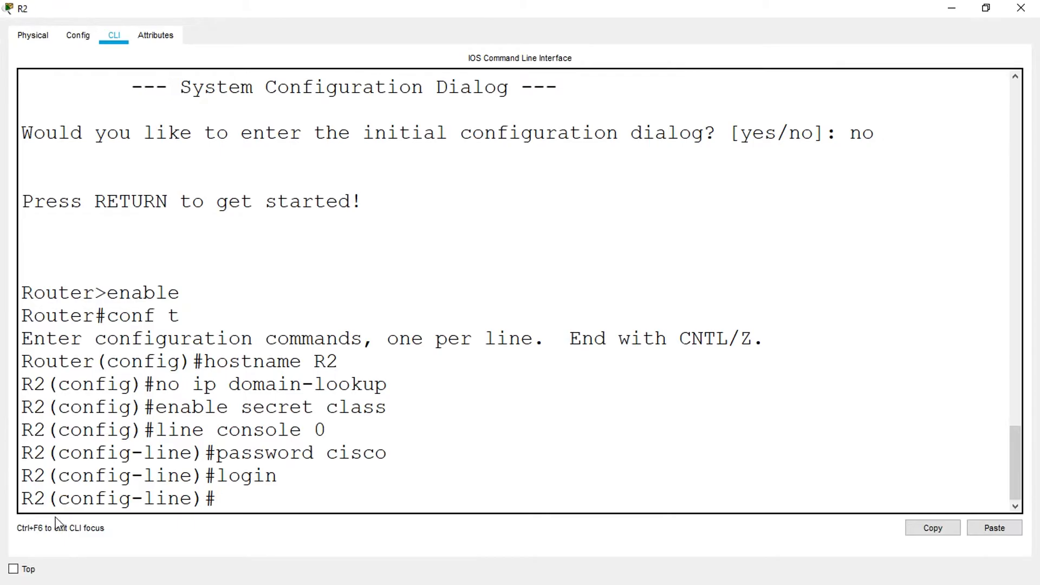
{"action": "type", "text": "exit"}
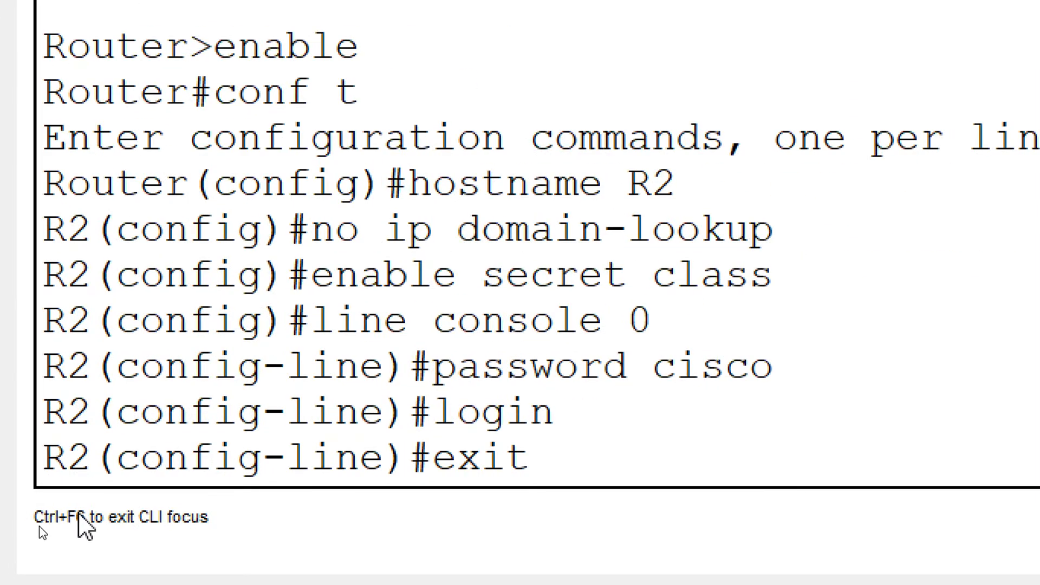
{"action": "key", "text": "Return"}
{"action": "type", "text": "line vty 0 4"}
{"action": "key", "text": "Return"}
{"action": "type", "text": "password cisco"}
{"action": "key", "text": "Return"}
{"action": "type", "text": "login"}
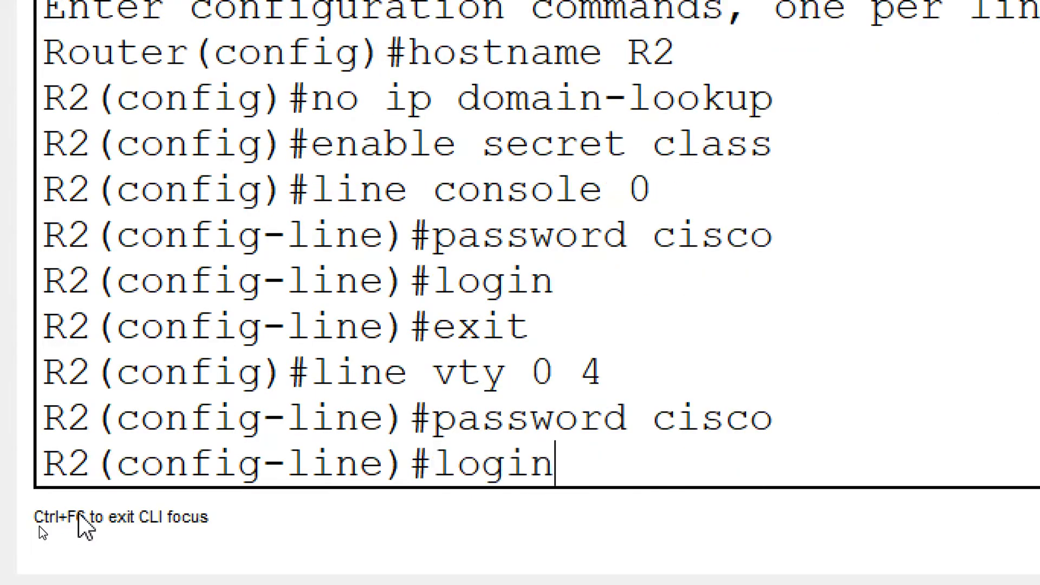
{"action": "key", "text": "Return"}
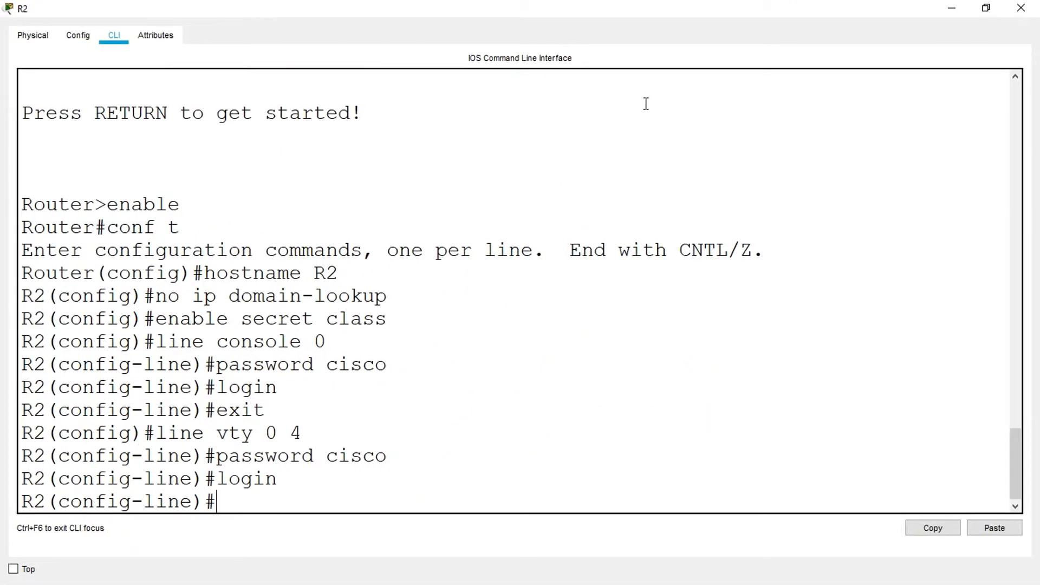
{"action": "left_click", "coordinate": [1020, 7]}
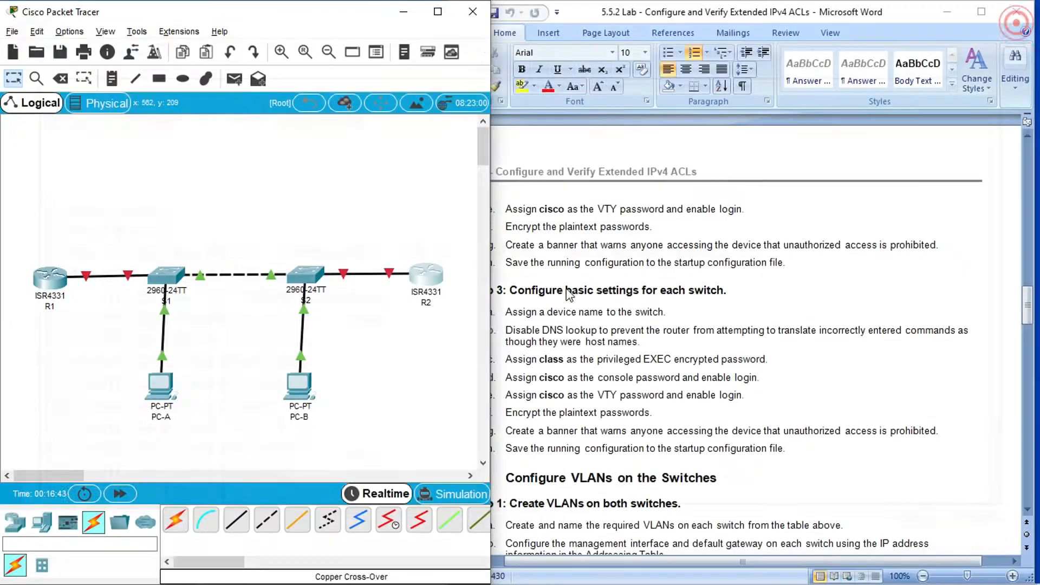
- On R1, exit line configuration mode, encrypt the plaintext passwords with service password-encryption and close the router window
{"action": "left_click", "coordinate": [551, 374]}
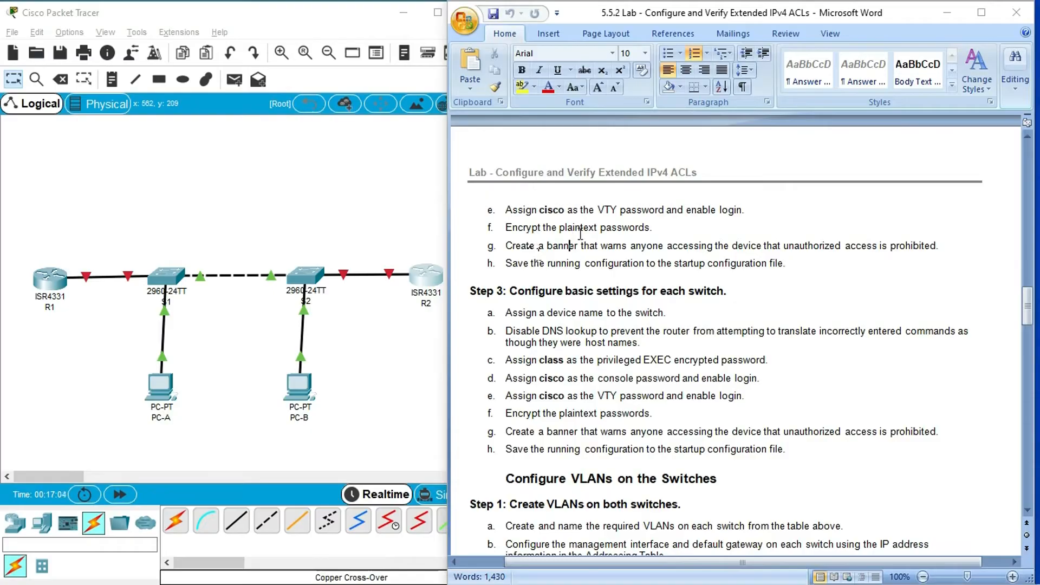
{"action": "left_click", "coordinate": [50, 279]}
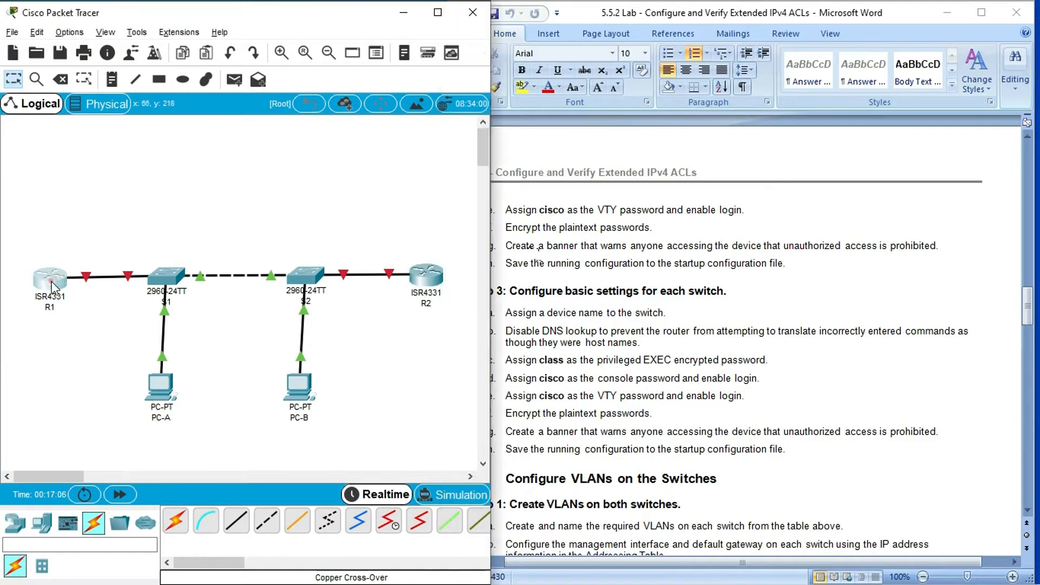
{"action": "left_click", "coordinate": [679, 86]}
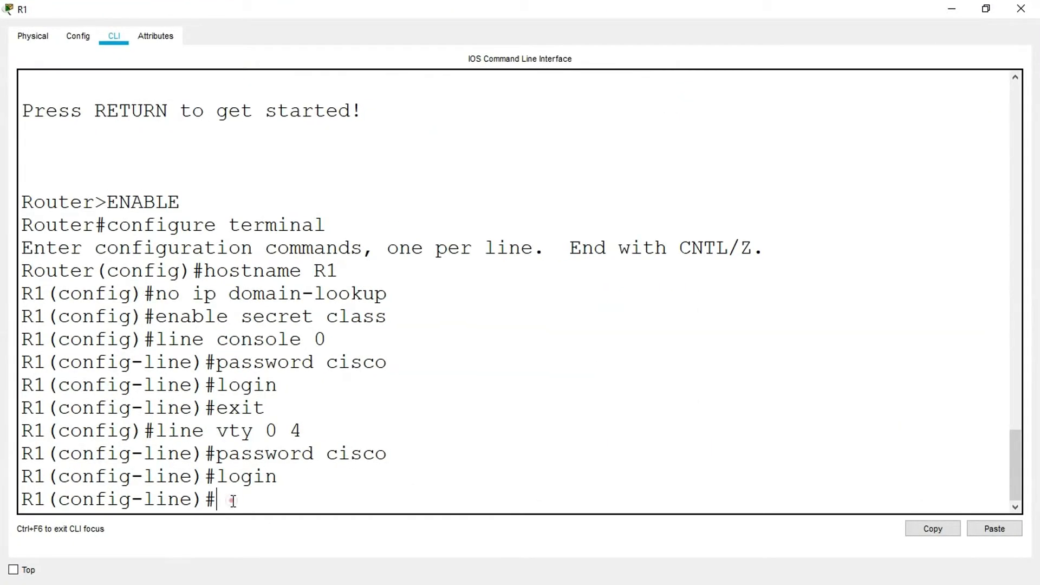
{"action": "type", "text": "exit"}
{"action": "key", "text": "Return"}
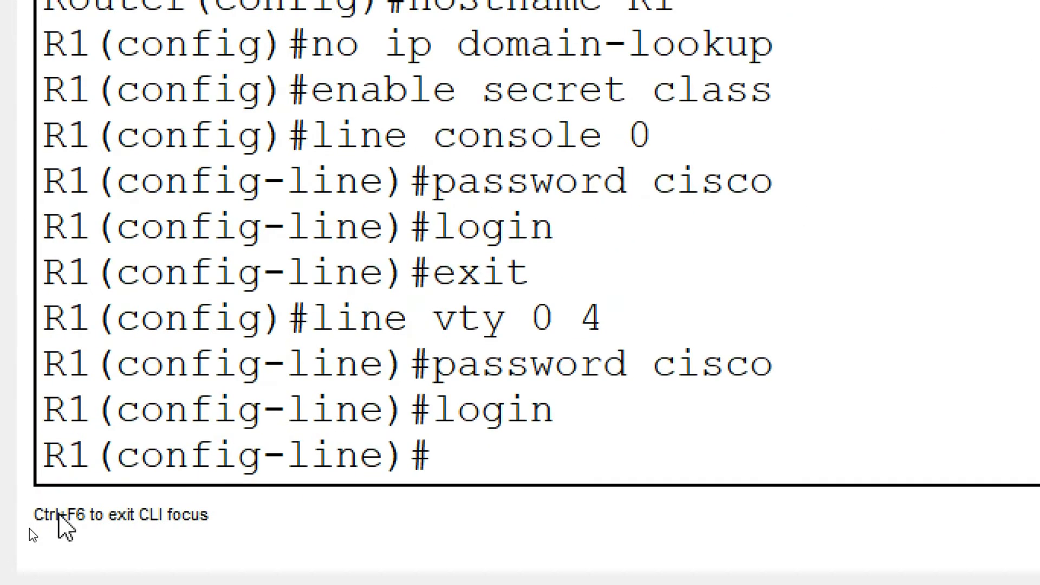
{"action": "type", "text": "se"}
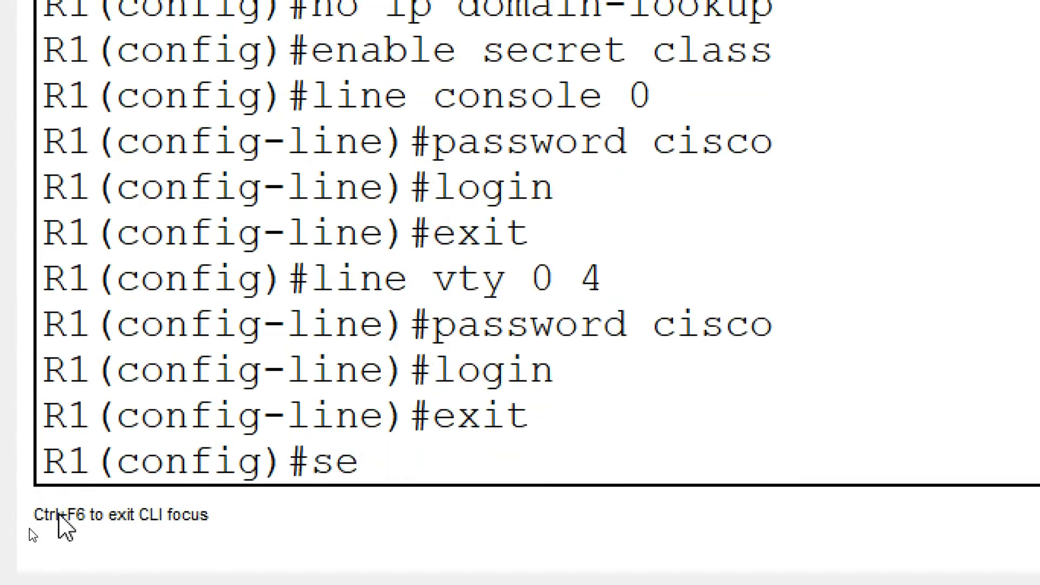
{"action": "type", "text": "rvice password"}
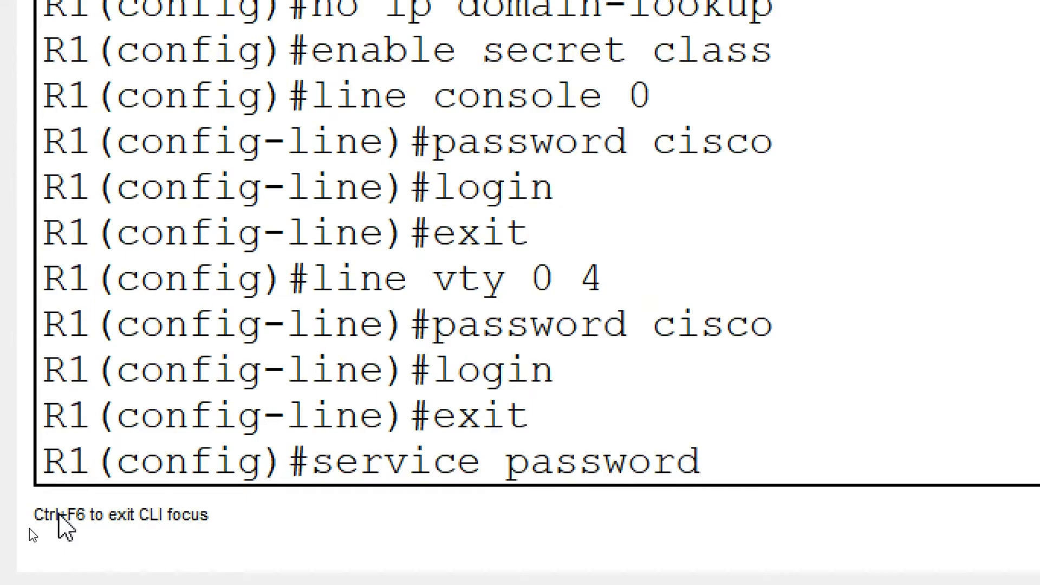
{"action": "type", "text": "-encryption"}
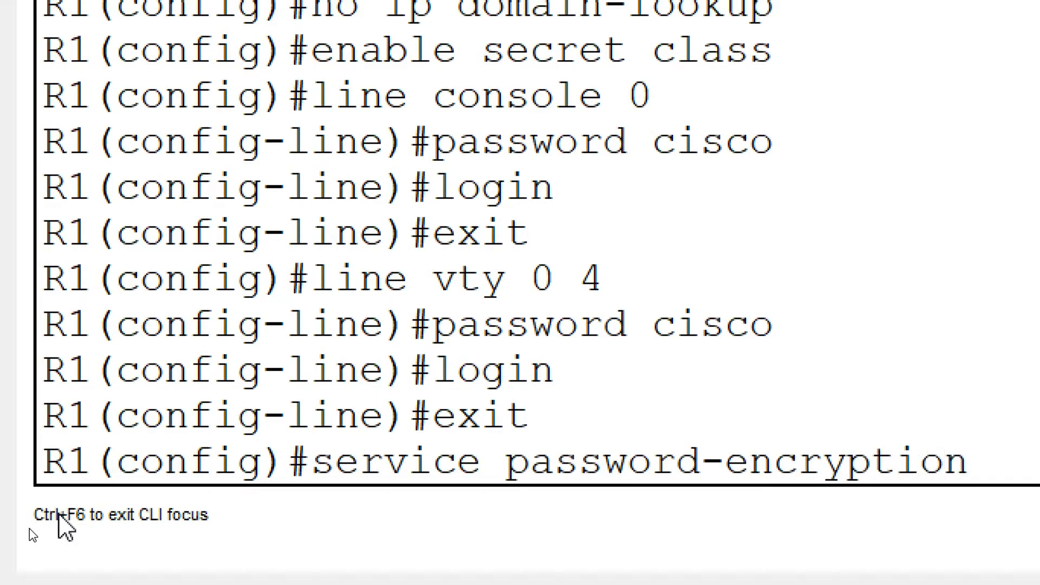
{"action": "key", "text": "Return"}
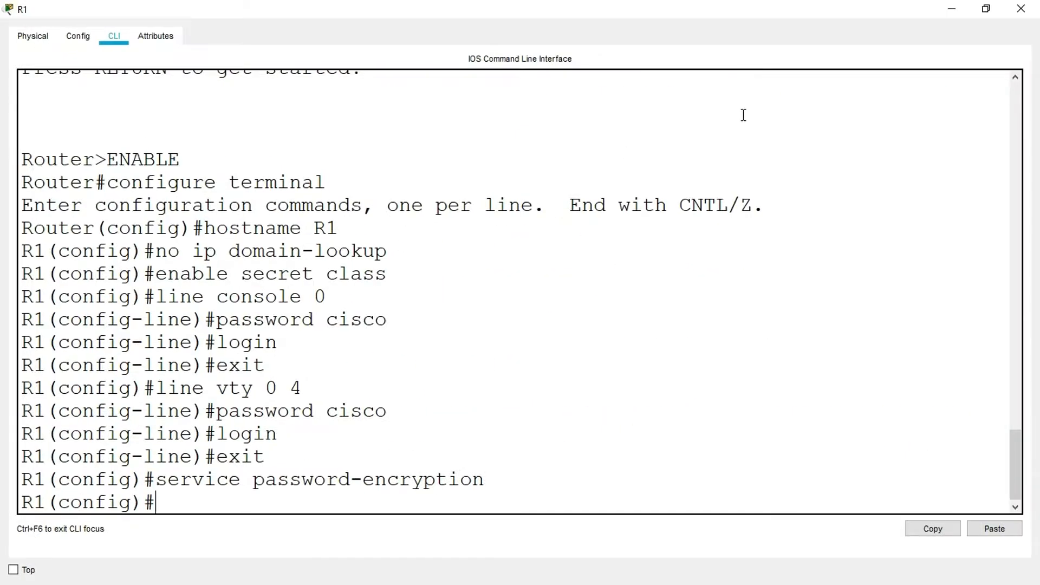
{"action": "left_click", "coordinate": [1021, 9]}
- On R2, exit line configuration mode and encrypt the plaintext passwords with service password-encryption
{"action": "left_click", "coordinate": [427, 271]}
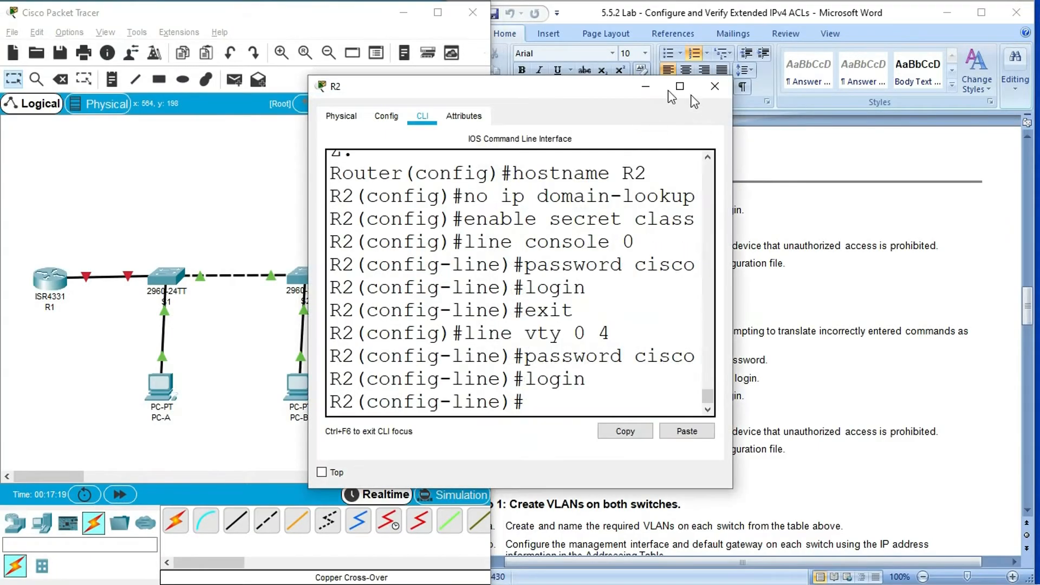
{"action": "left_click", "coordinate": [678, 87]}
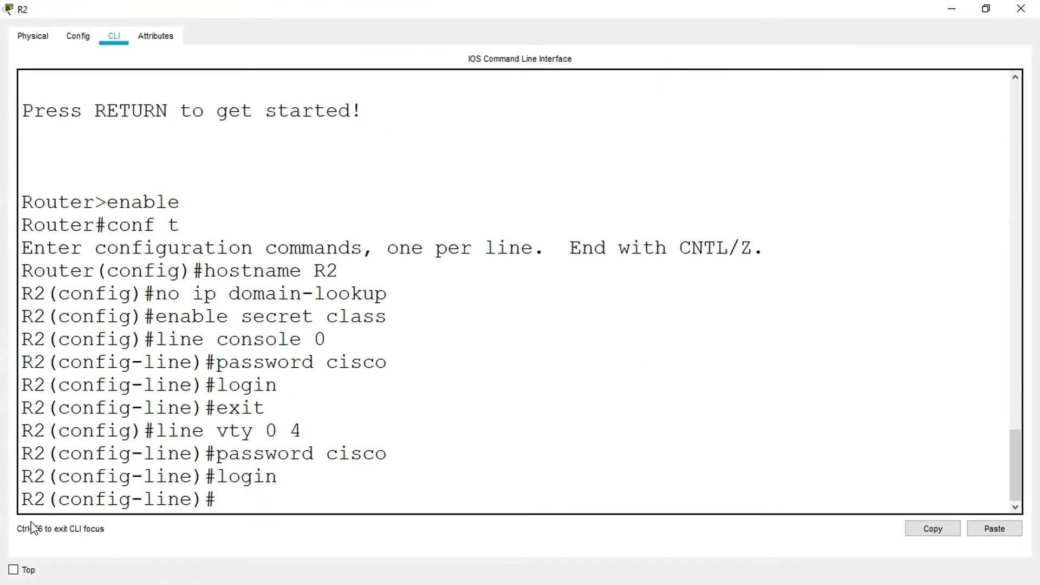
{"action": "type", "text": "exit"}
{"action": "key", "text": "Return"}
{"action": "type", "text": "servicw"}
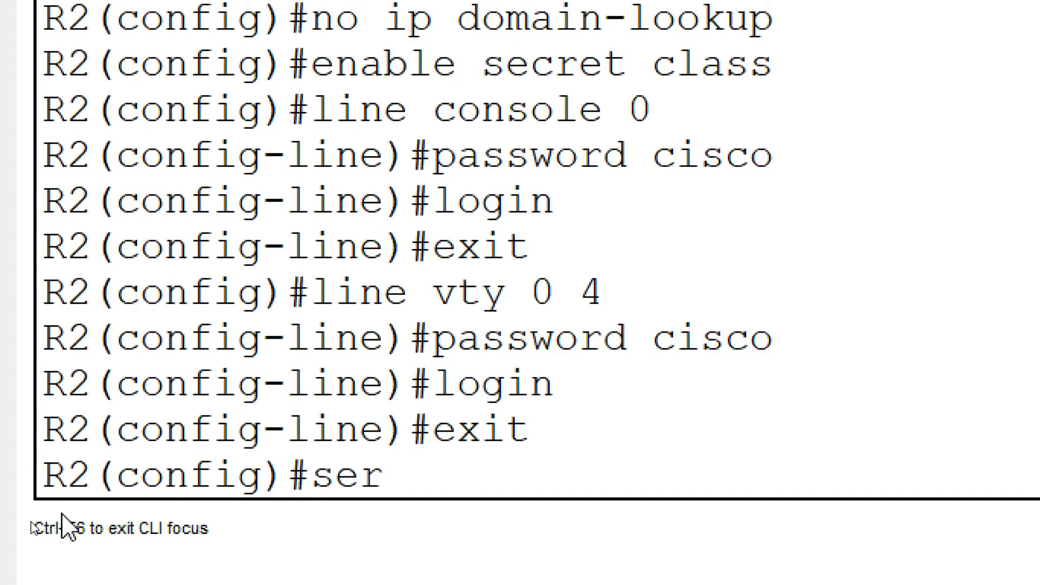
{"action": "key", "text": "BackSpace"}
{"action": "type", "text": "e pas"}
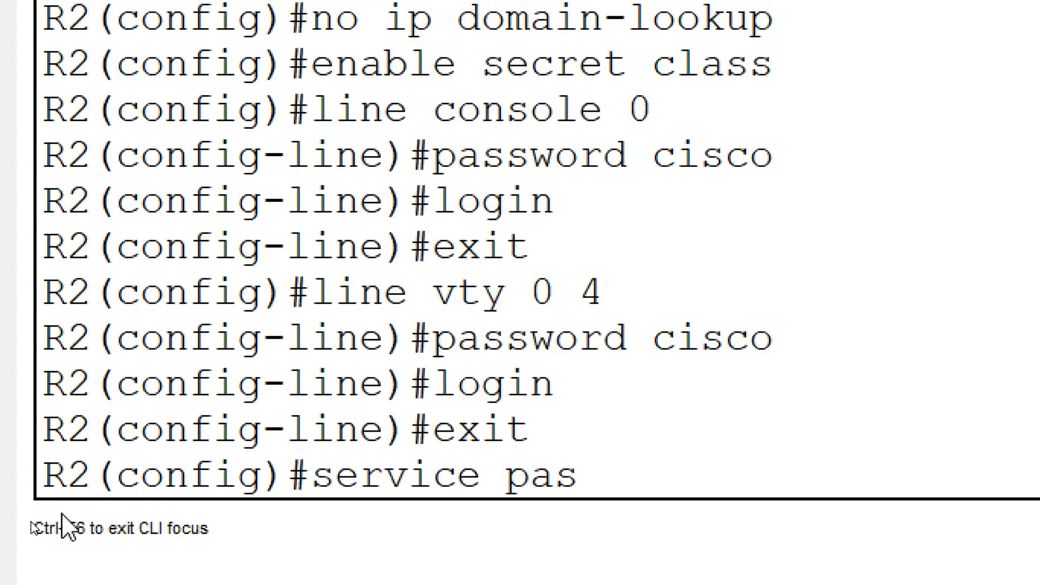
{"action": "type", "text": "sword-encryption"}
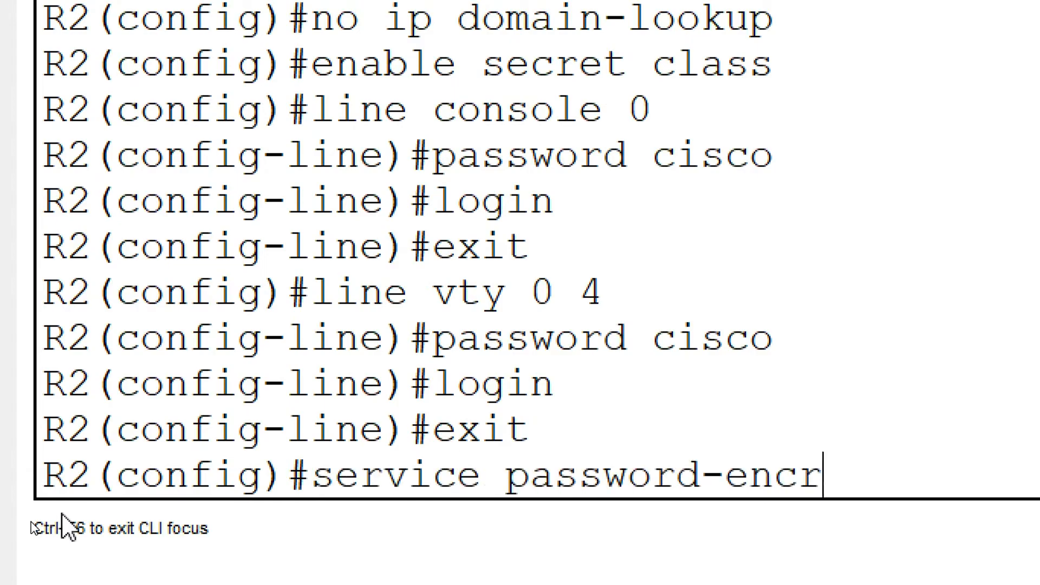
{"action": "key", "text": "Return"}
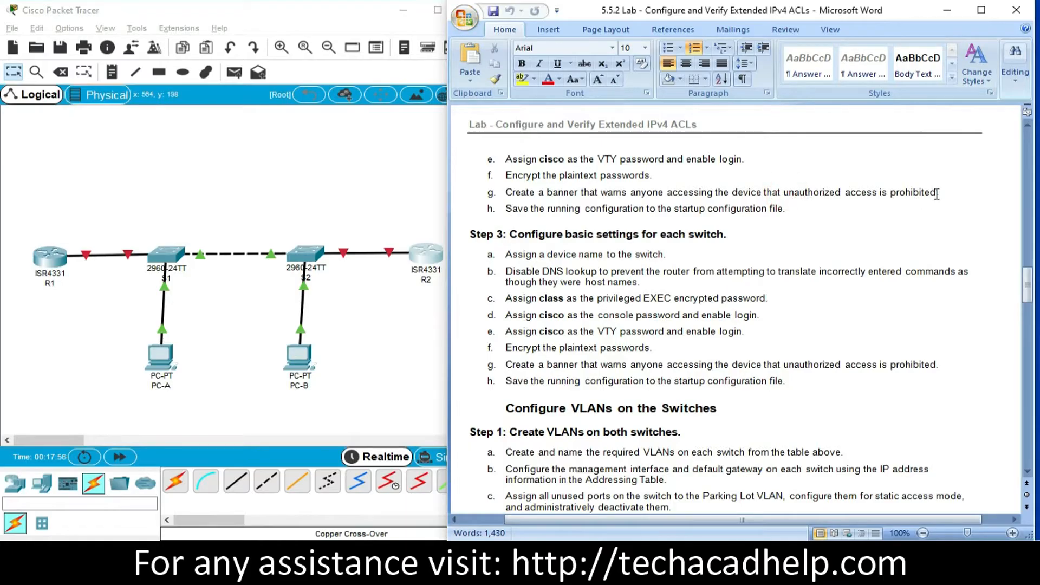
- Copy "unauthorized access is prohibited" from the lab document, set it as R1's banner motd in double quotes and close the router window
{"action": "left_click_drag", "start_coordinate": [784, 193], "coordinate": [936, 193]}
{"action": "key", "text": "super+c"}
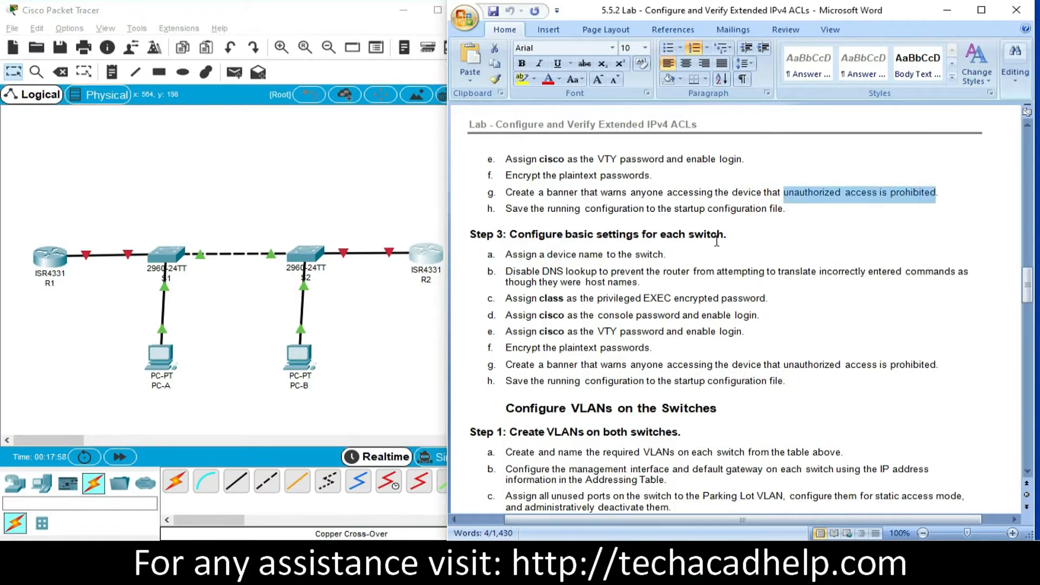
{"action": "left_click", "coordinate": [50, 256]}
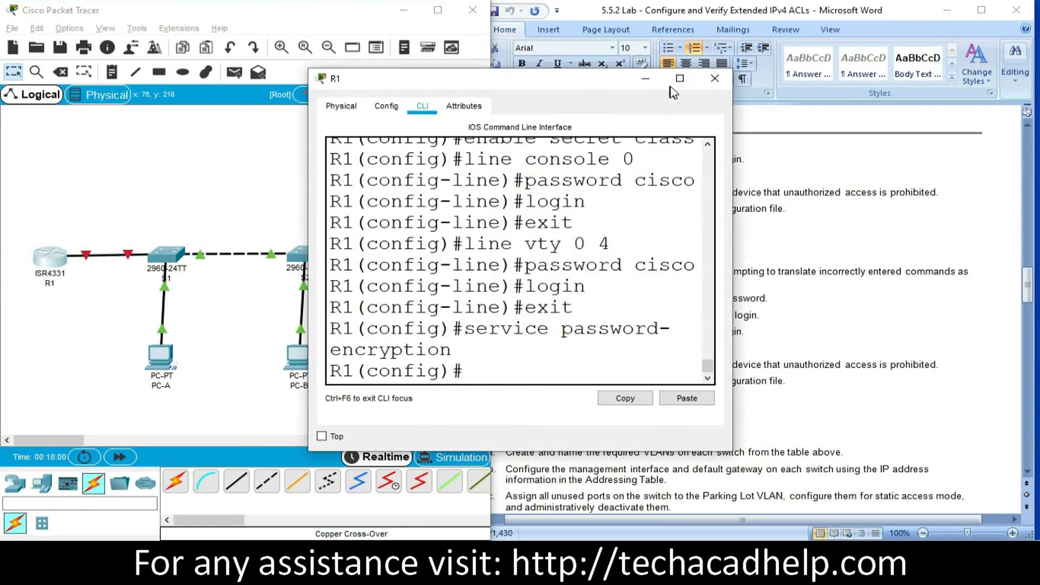
{"action": "left_click", "coordinate": [670, 85]}
{"action": "left_click", "coordinate": [170, 460]}
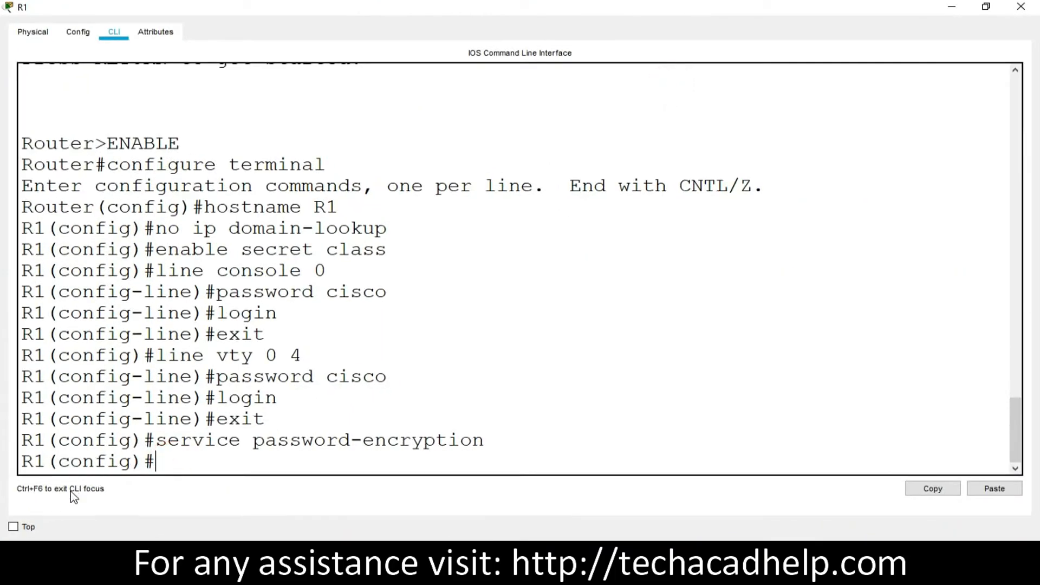
{"action": "type", "text": "banner motd \""}
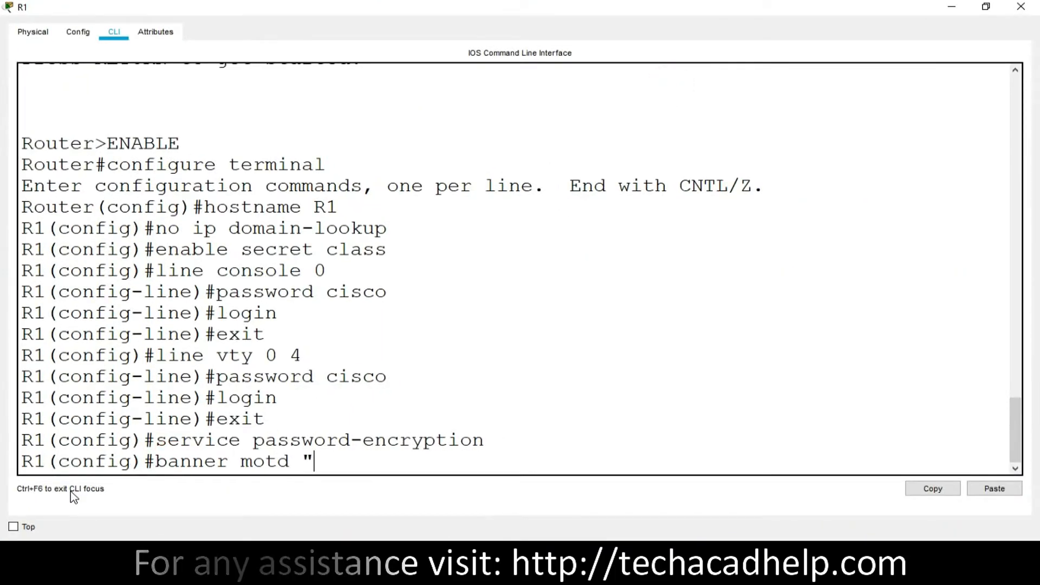
{"action": "left_click", "coordinate": [986, 494]}
{"action": "type", "text": "\""}
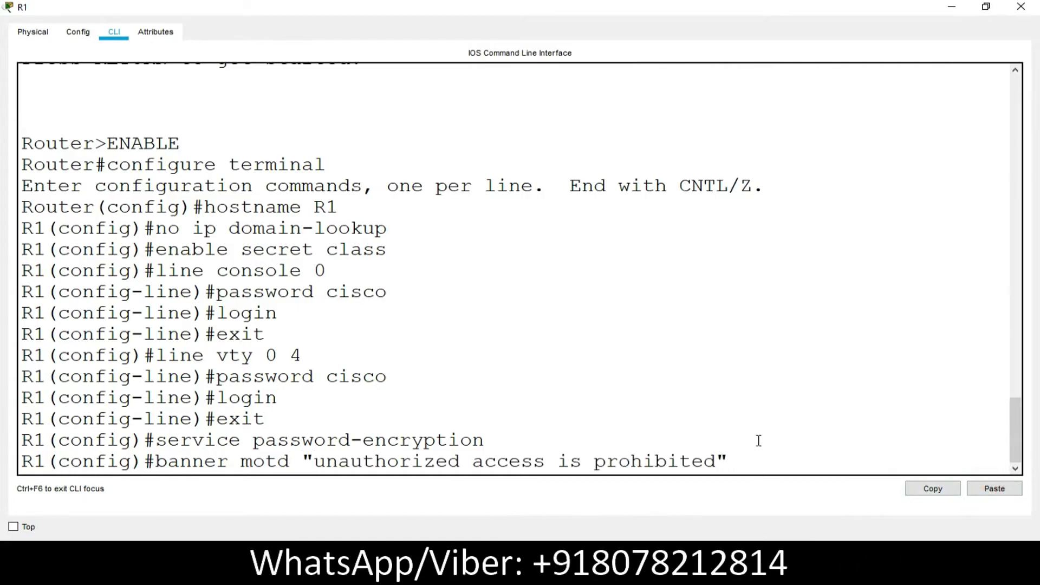
{"action": "key", "text": "Return"}
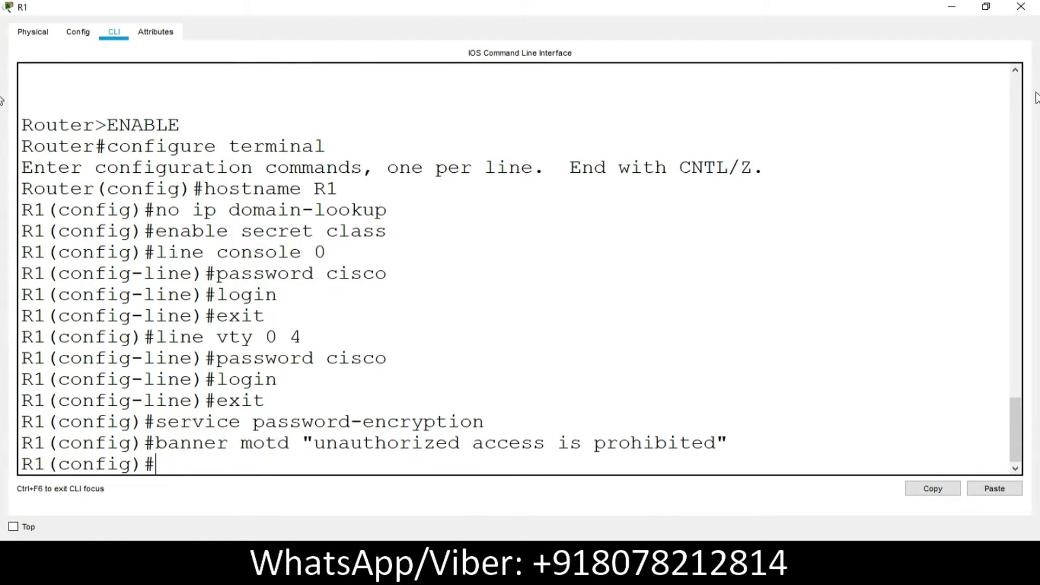
{"action": "left_click", "coordinate": [1020, 7]}
- On R2, set the banner motd to "unauthorized access is prohibited" using the copied text and close the router window
{"action": "left_click", "coordinate": [427, 255]}
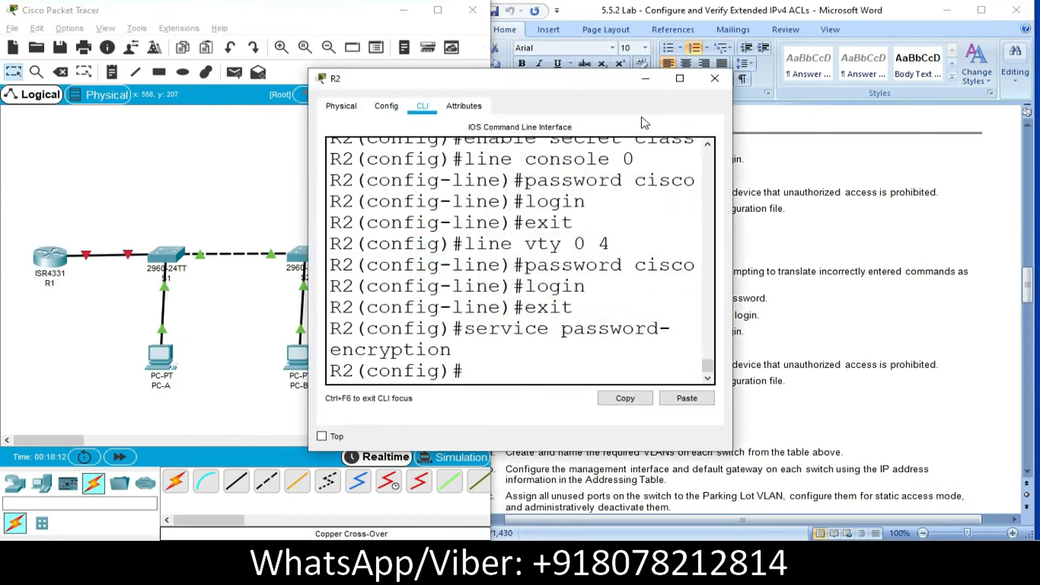
{"action": "left_click", "coordinate": [680, 78]}
{"action": "type", "text": "banner motd \""}
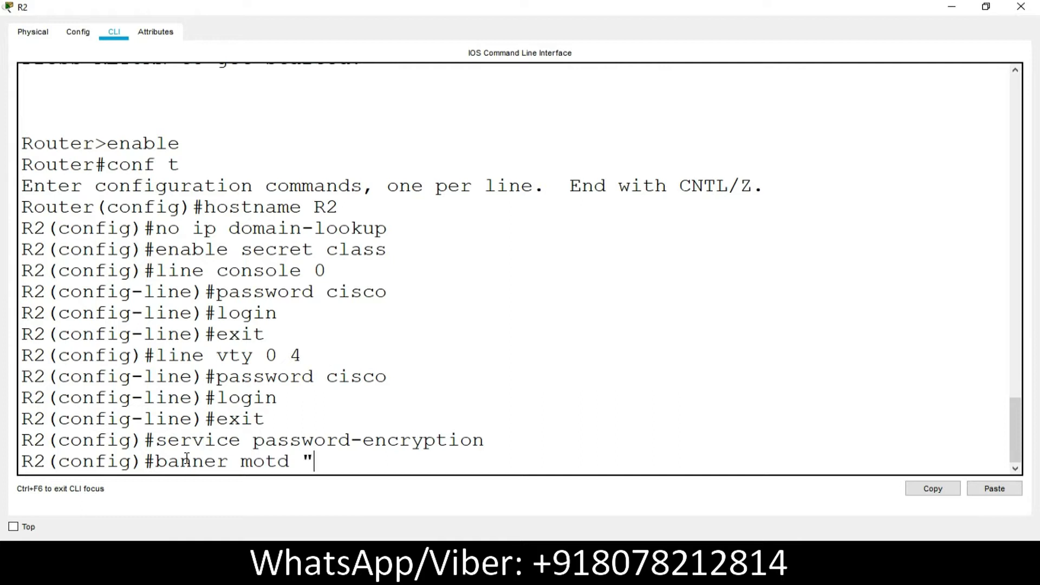
{"action": "left_click", "coordinate": [993, 489]}
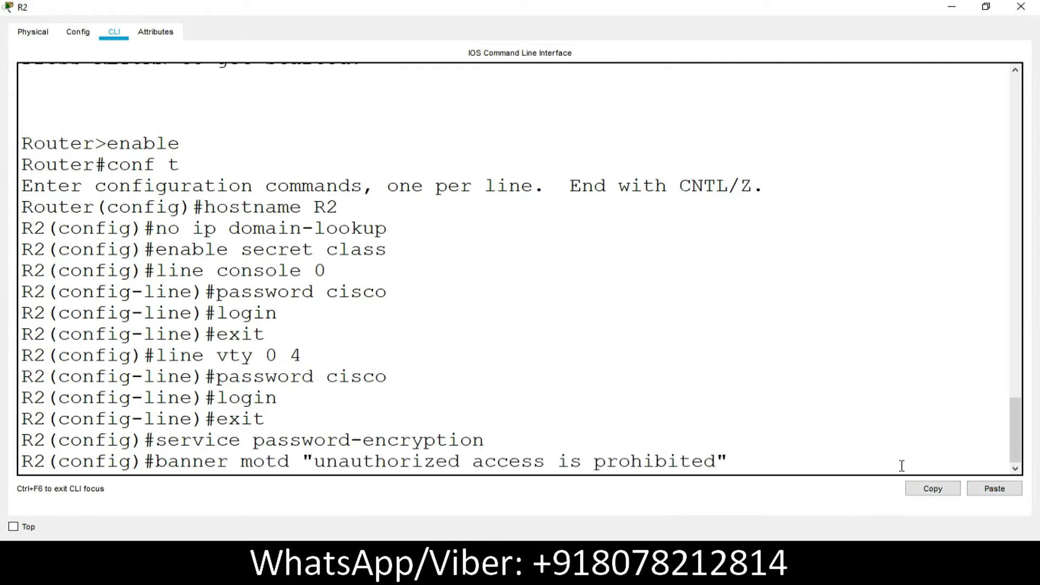
{"action": "key", "text": "Return"}
{"action": "left_click", "coordinate": [1021, 7]}
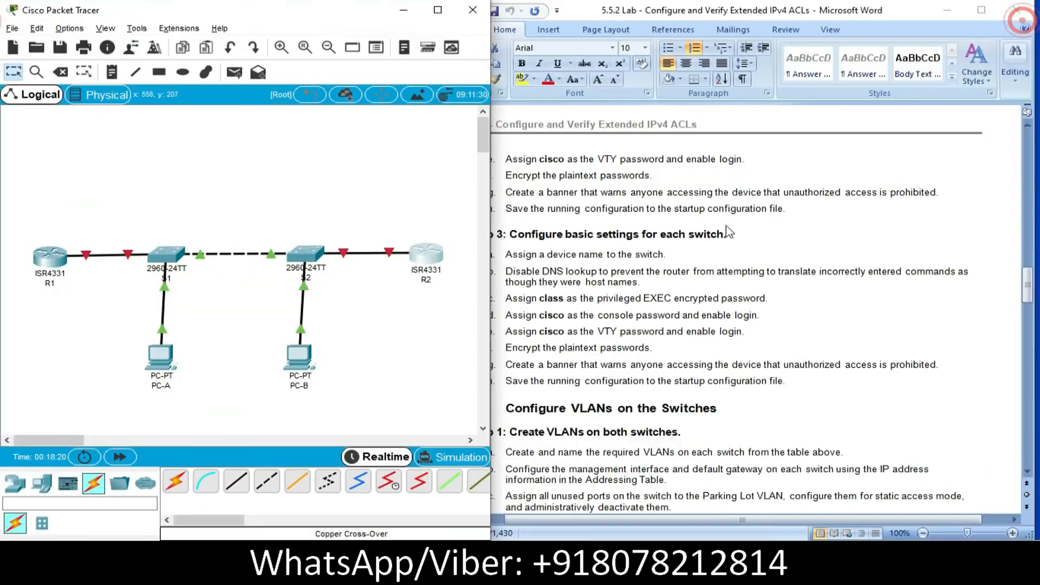
- On R1, end configuration mode, save the running configuration to startup-config with copy run start and close the window
{"action": "scroll", "coordinate": [685, 277], "scroll_direction": "down", "scroll_amount": 3}
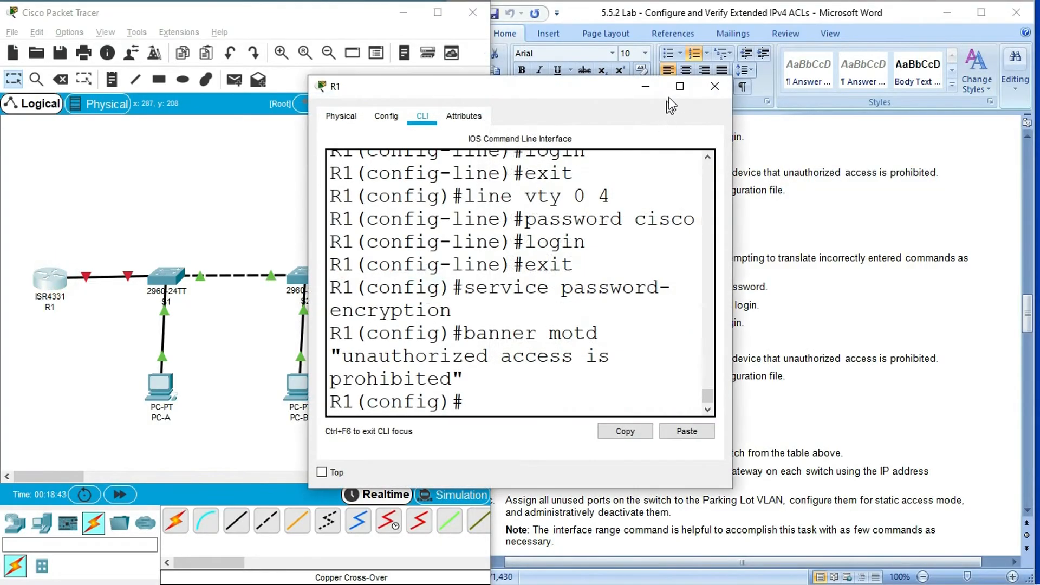
{"action": "left_click", "coordinate": [677, 88]}
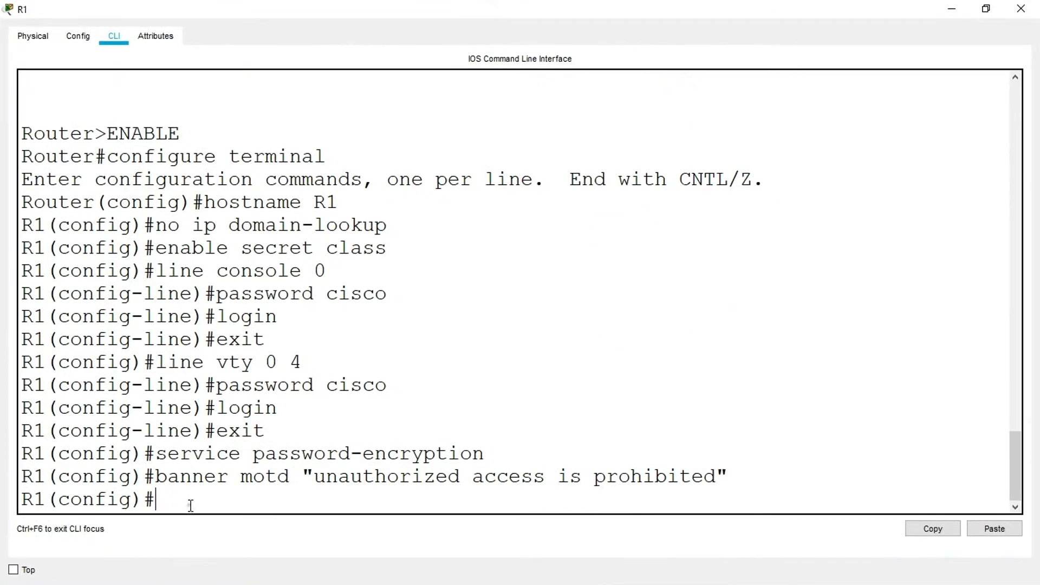
{"action": "type", "text": "end"}
{"action": "key", "text": "Return"}
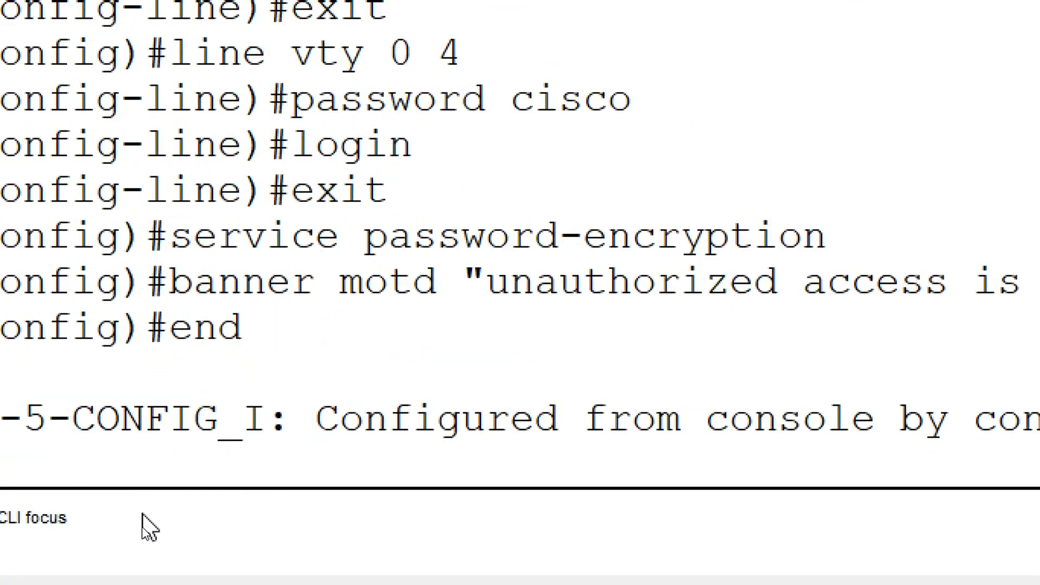
{"action": "type", "text": "copy run st"}
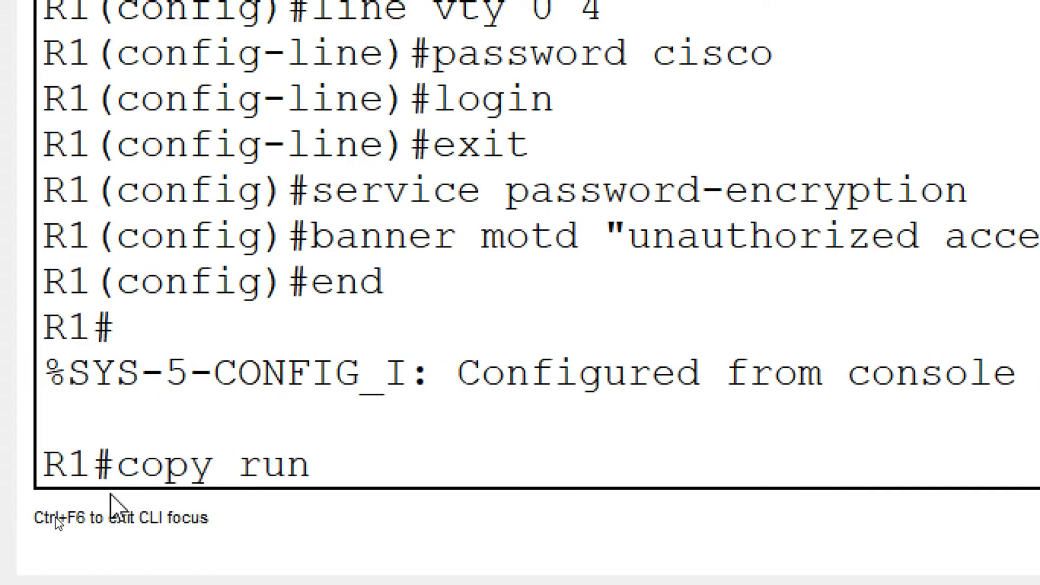
{"action": "type", "text": "art"}
{"action": "key", "text": "Return"}
{"action": "key", "text": "Return"}
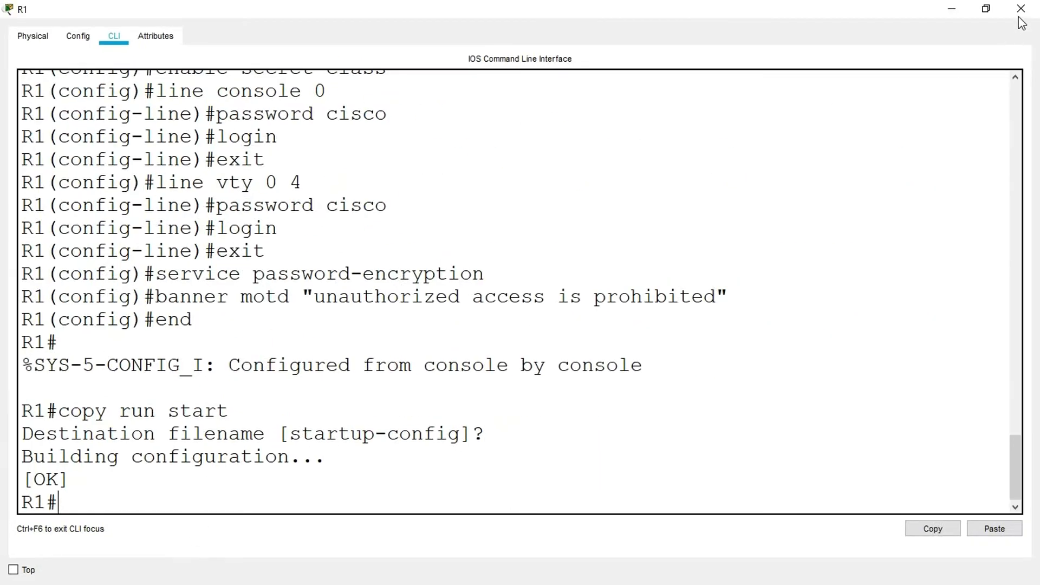
{"action": "left_click", "coordinate": [1019, 12]}
- On R2, exit configuration mode, save the running configuration to startup-config with copy run start and close the window
{"action": "left_click", "coordinate": [431, 283]}
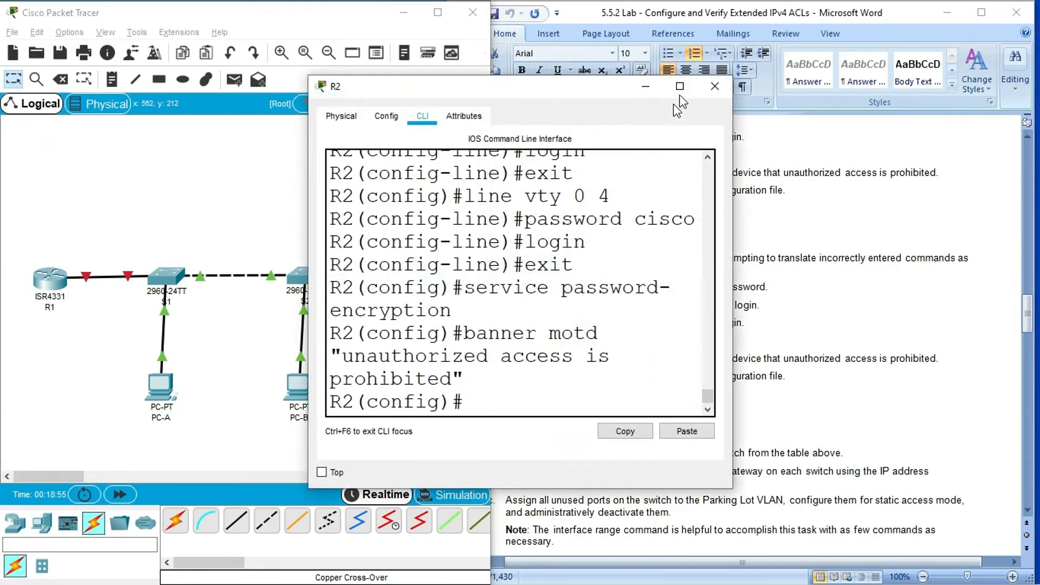
{"action": "left_click", "coordinate": [679, 86]}
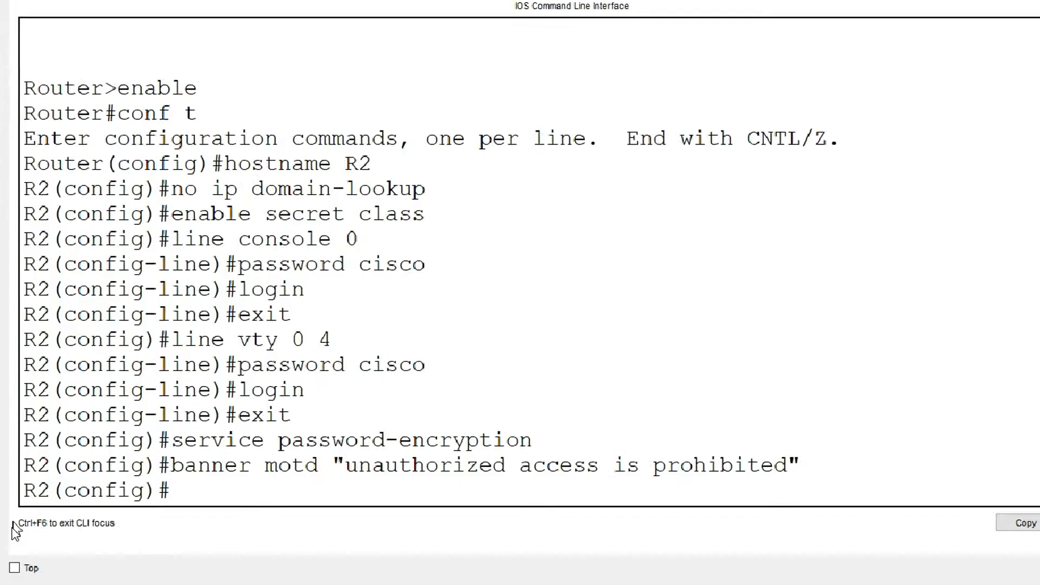
{"action": "type", "text": "exit"}
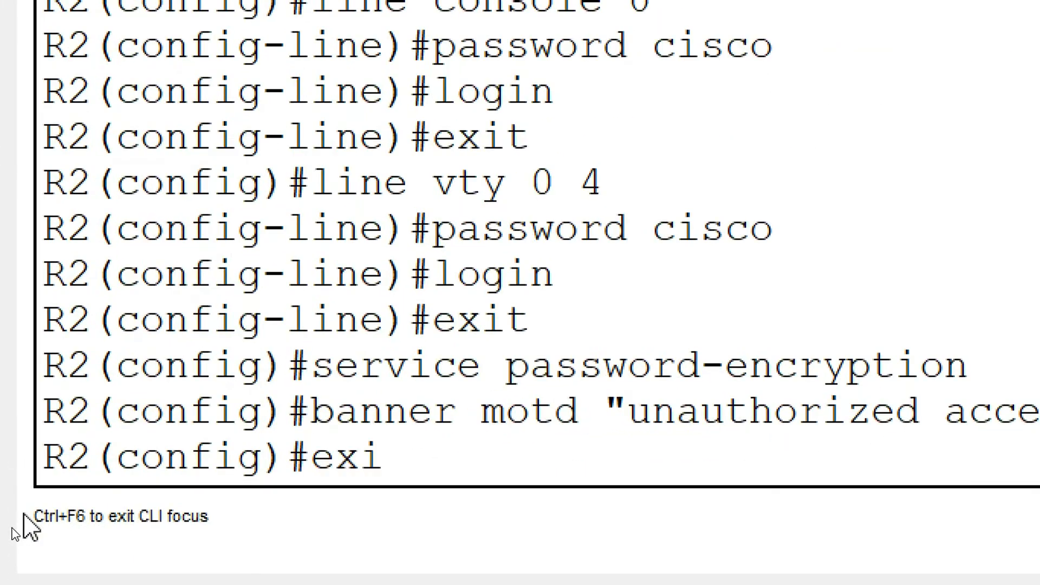
{"action": "key", "text": "Return"}
{"action": "key", "text": "Return"}
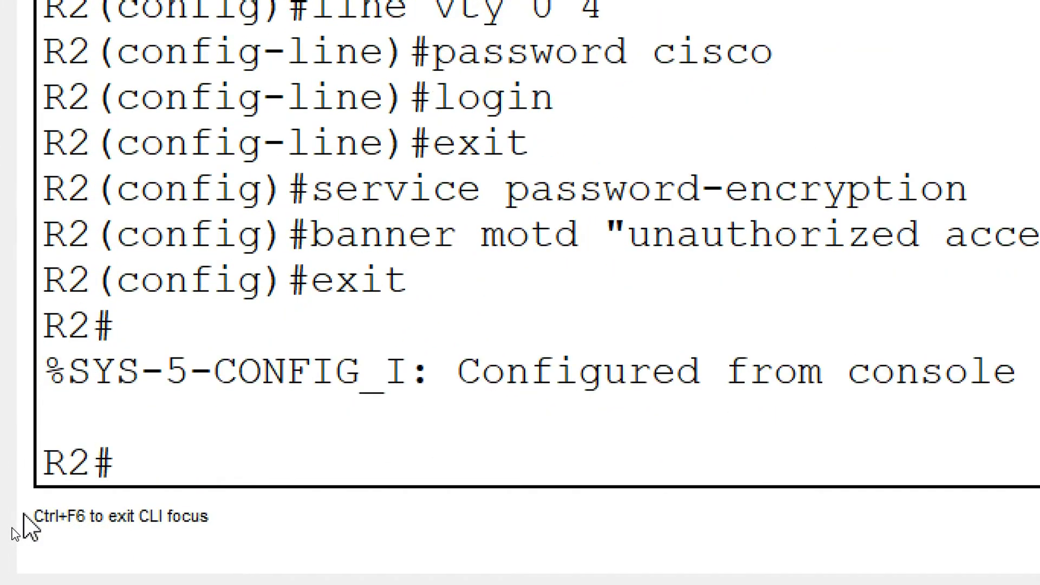
{"action": "type", "text": "copy run"}
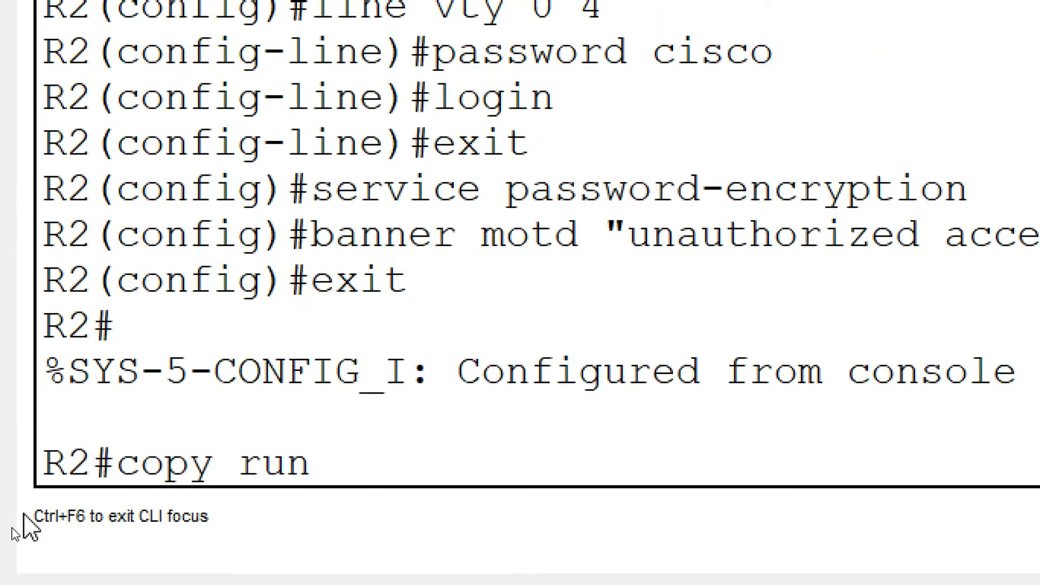
{"action": "type", "text": " start"}
{"action": "key", "text": "Return"}
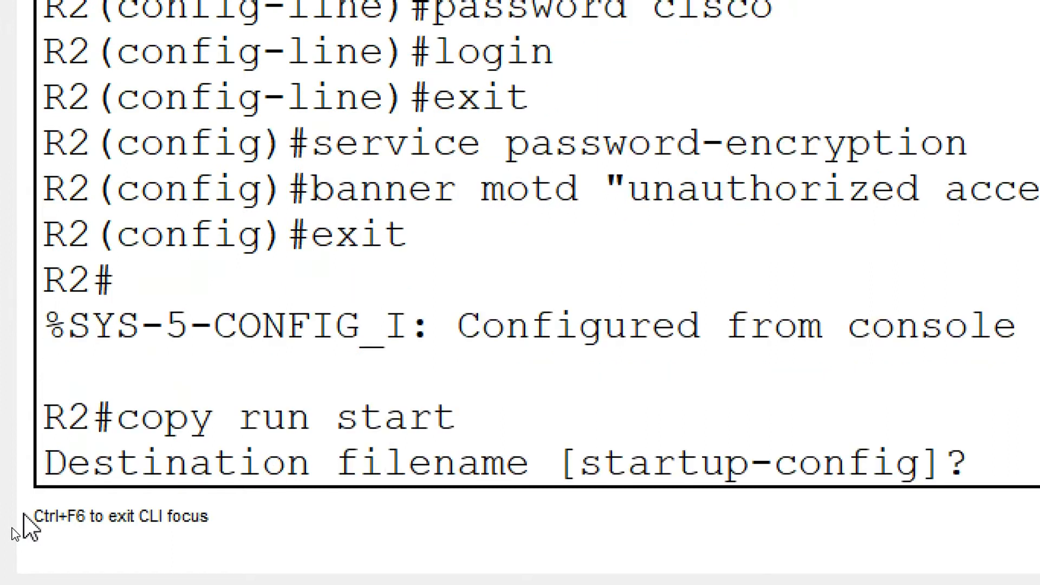
{"action": "key", "text": "Return"}
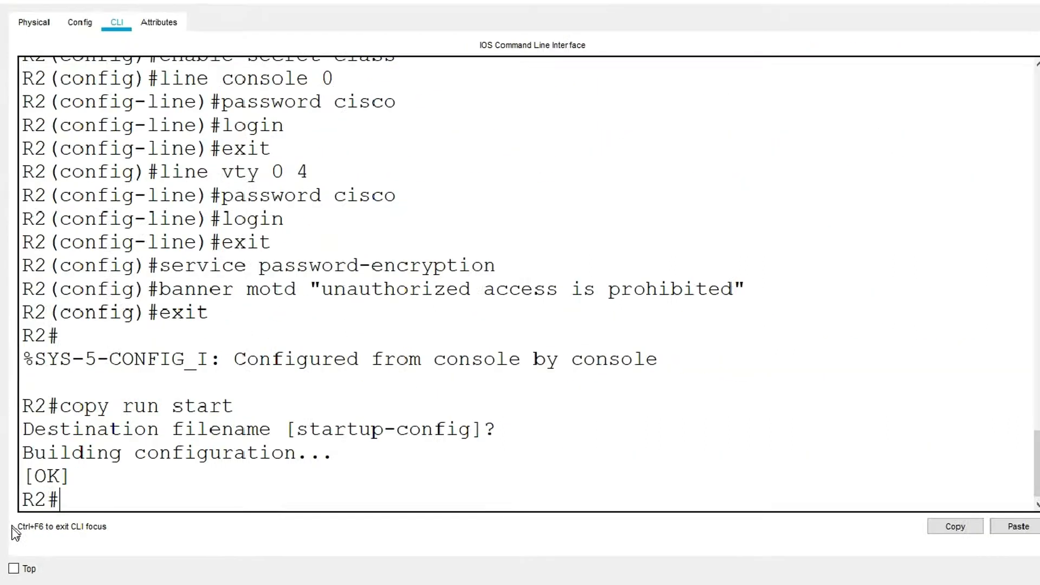
{"action": "left_click", "coordinate": [1016, 10]}
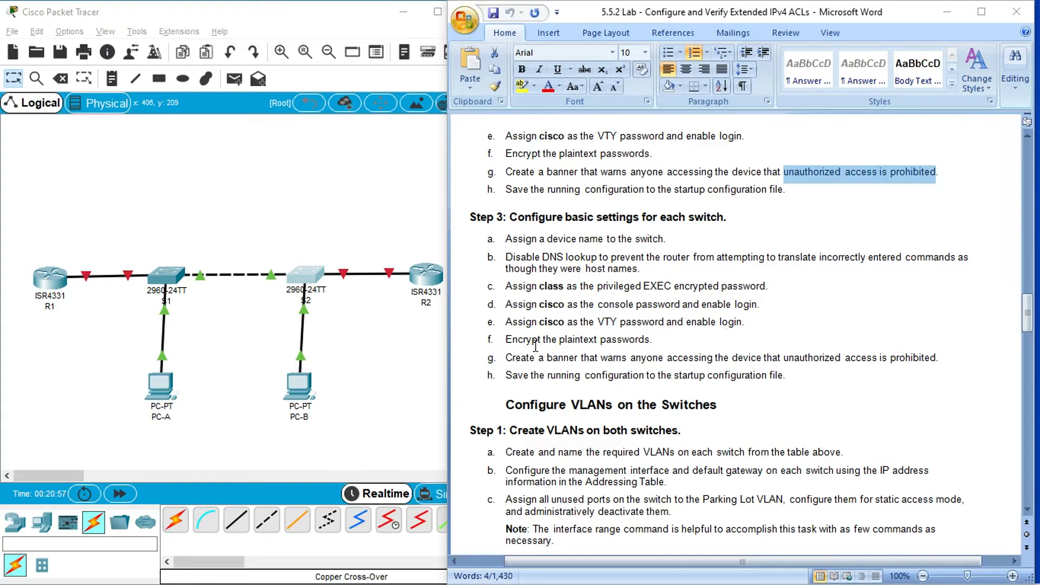
{"action": "left_click", "coordinate": [202, 213]}
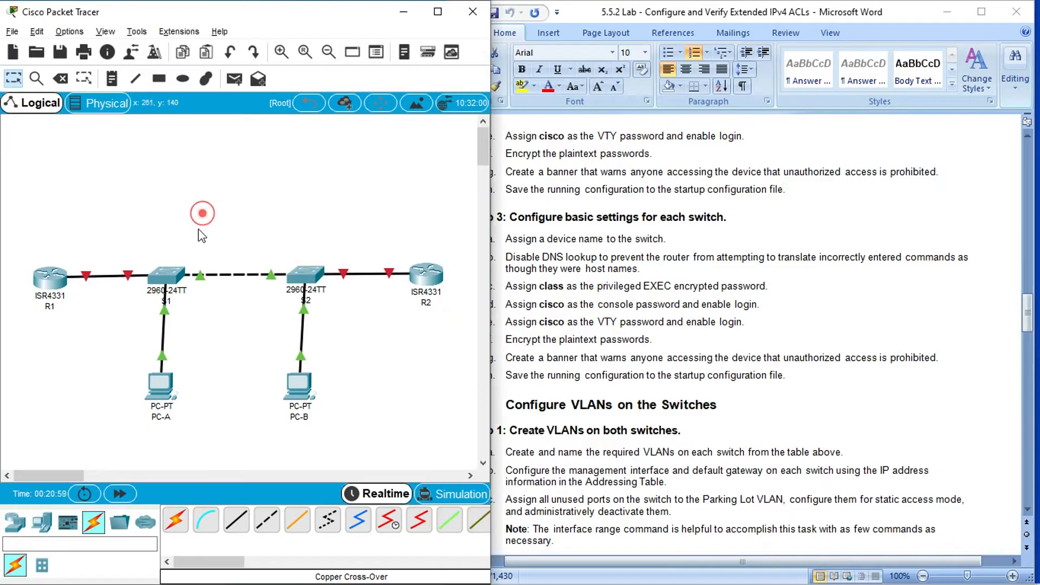
- Open switch S1's command line in a maximized window and set the privileged EXEC secret password given in the lab document
{"action": "left_click", "coordinate": [167, 275]}
{"action": "left_click", "coordinate": [676, 85]}
{"action": "left_click", "coordinate": [187, 501]}
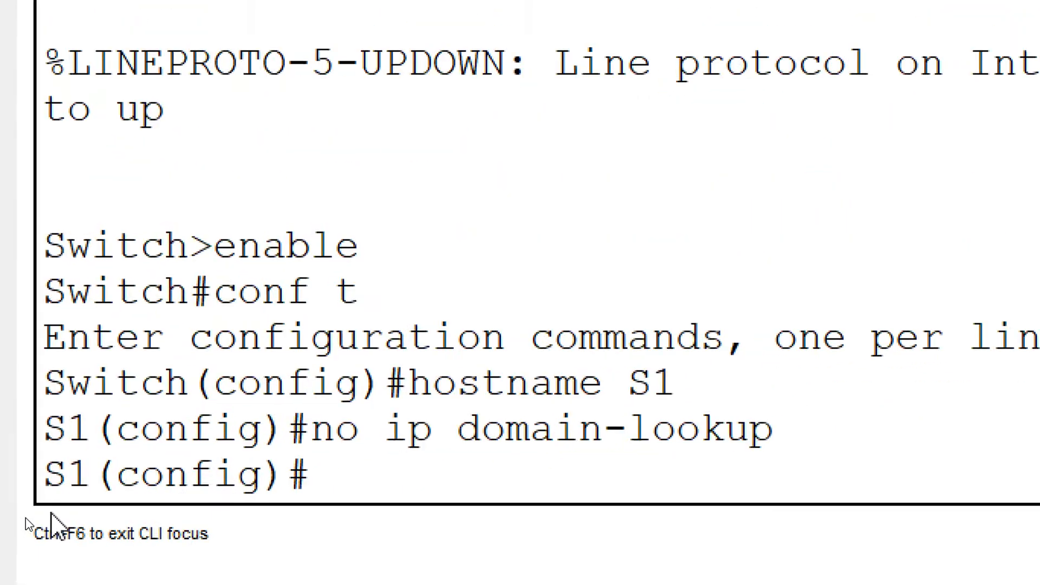
{"action": "type", "text": "ea"}
{"action": "key", "text": "BackSpace"}
{"action": "type", "text": "nable secret class"}
{"action": "key", "text": "Return"}
- On S1, assign the lab's console password to line console 0, enable login and exit line configuration
{"action": "type", "text": "line console 0"}
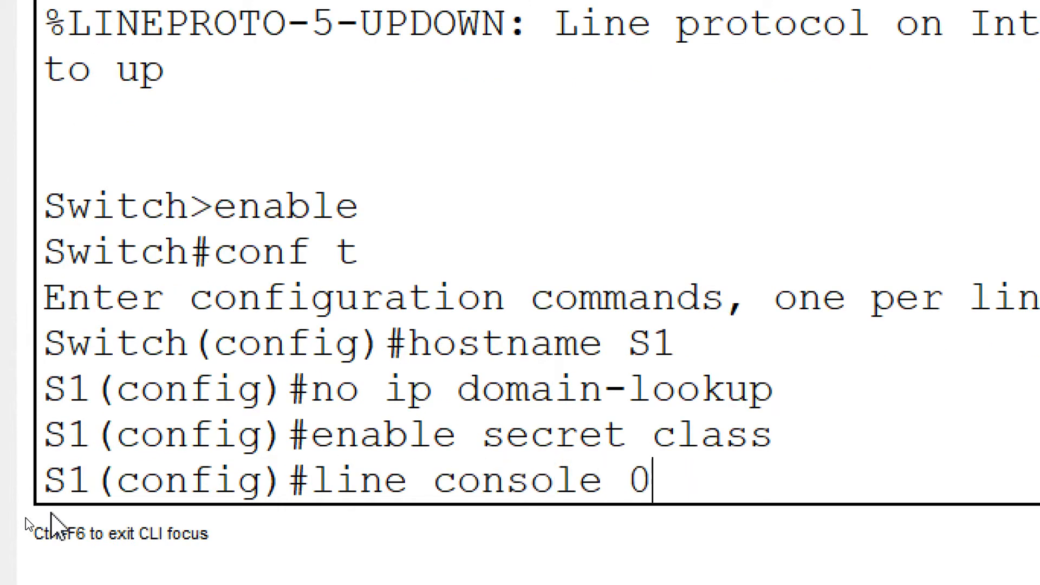
{"action": "key", "text": "Return"}
{"action": "type", "text": "passwod ci"}
{"action": "key", "text": "BackSpace"}
{"action": "key", "text": "BackSpace"}
{"action": "key", "text": "BackSpace"}
{"action": "key", "text": "BackSpace"}
{"action": "key", "text": "BackSpace"}
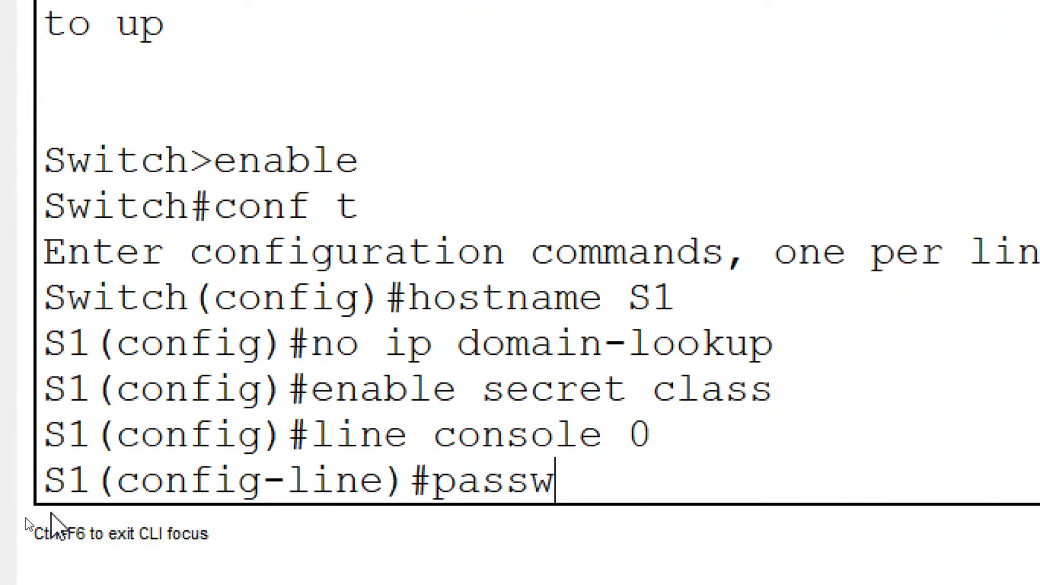
{"action": "type", "text": "ord cisco"}
{"action": "key", "text": "Return"}
{"action": "type", "text": "login"}
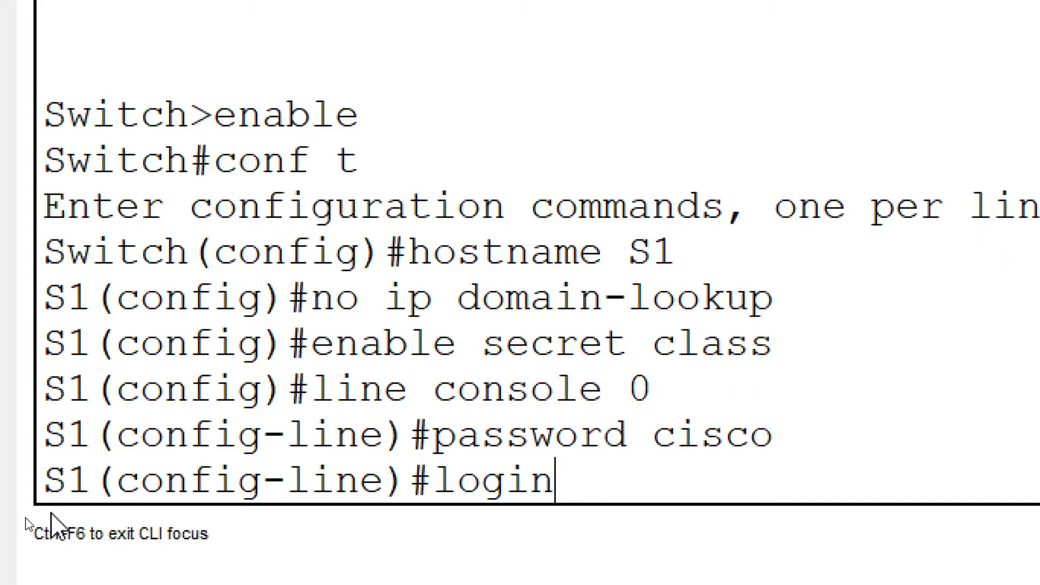
{"action": "key", "text": "Return"}
{"action": "type", "text": "exit"}
{"action": "key", "text": "Return"}
- On S1, assign the lab's VTY password to line vty 0 4, enable login and exit line configuration
{"action": "type", "text": "line vty"}
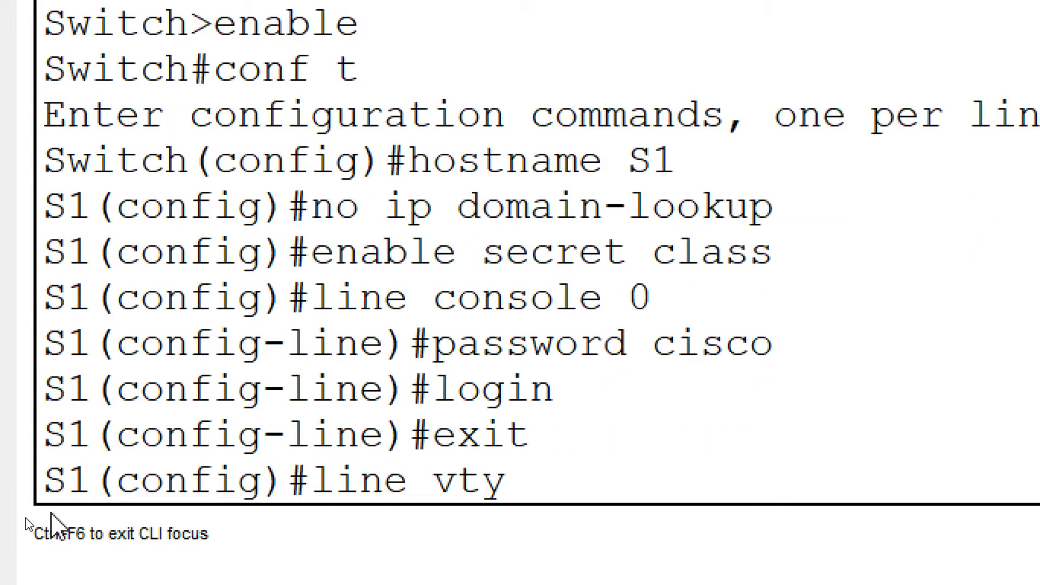
{"action": "type", "text": " 0 4"}
{"action": "key", "text": "Return"}
{"action": "type", "text": "password cisco"}
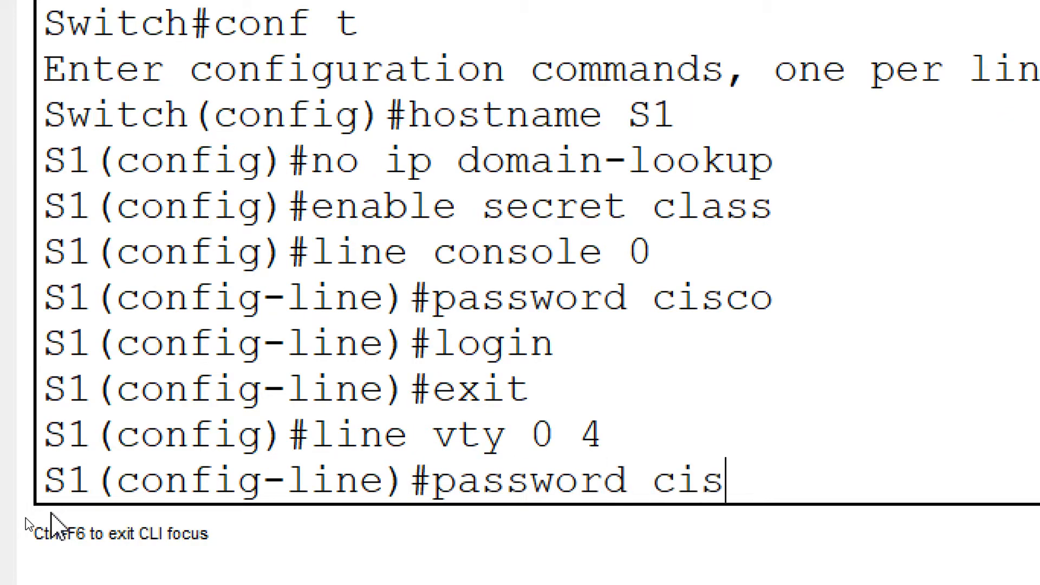
{"action": "key", "text": "Return"}
{"action": "type", "text": "login"}
{"action": "key", "text": "Return"}
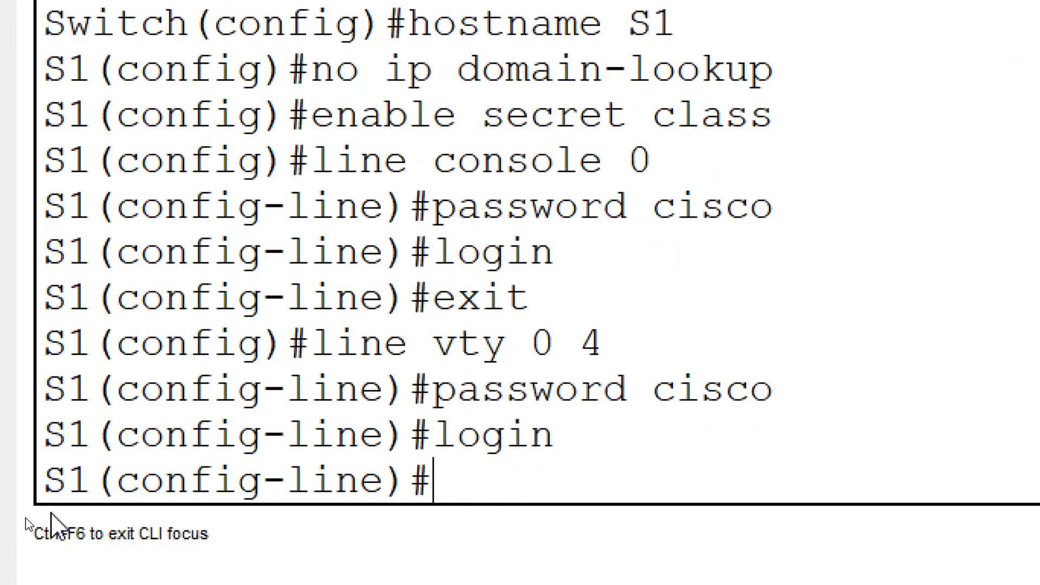
{"action": "type", "text": "exit"}
{"action": "key", "text": "Return"}
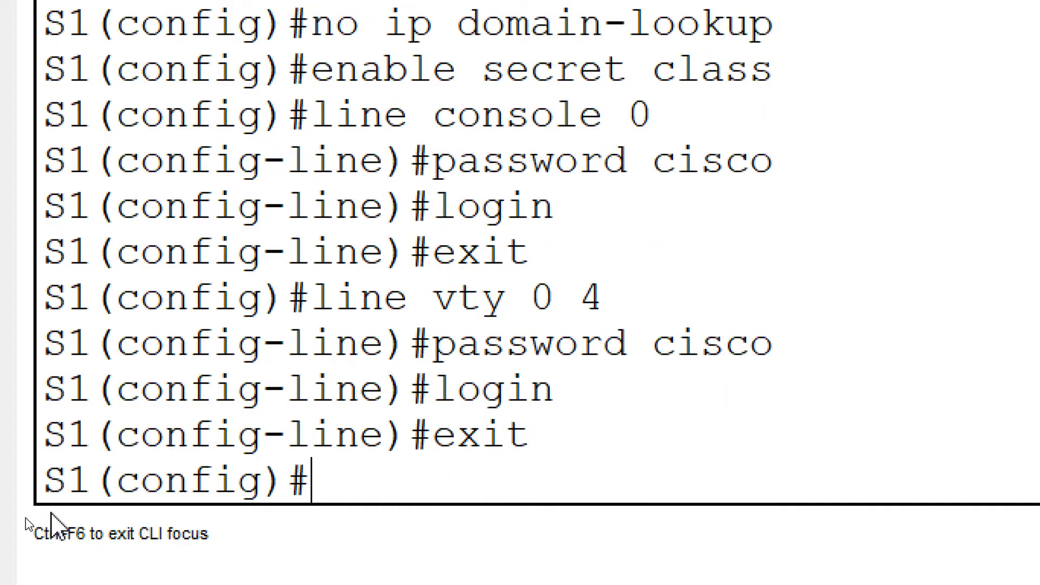
- Encrypt the plaintext passwords on S1 with service password-encryption and close the switch window
{"action": "type", "text": "service password-enc"}
{"action": "type", "text": "ryption"}
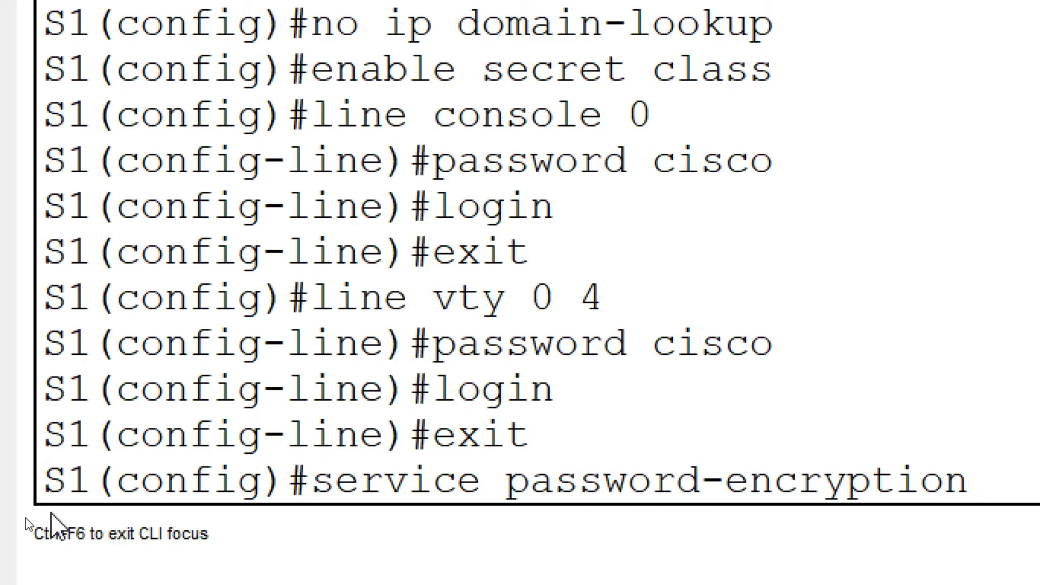
{"action": "key", "text": "Return"}
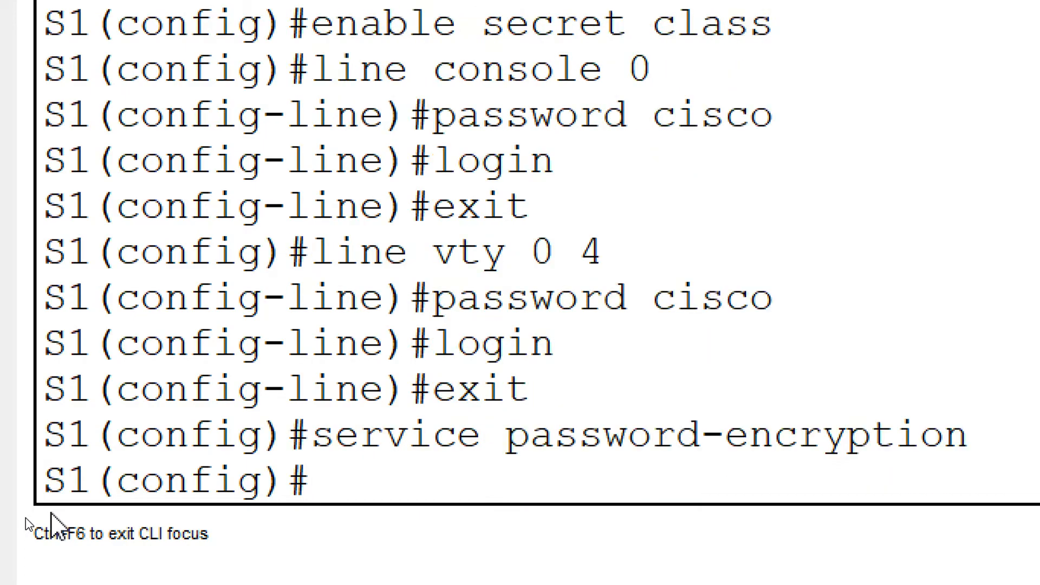
{"action": "left_click", "coordinate": [1016, 8]}
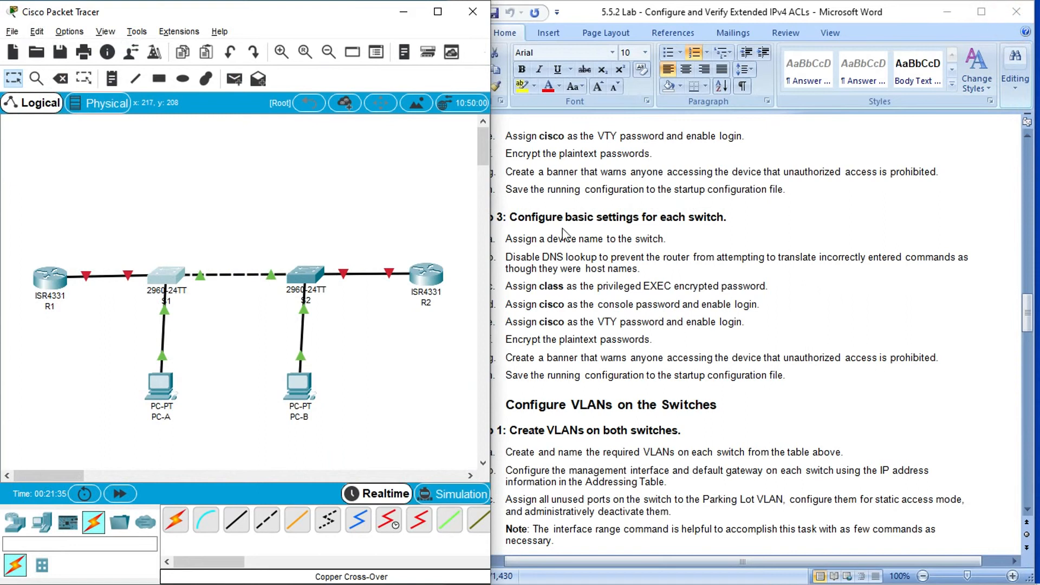
- Open switch S2's command line in a maximized window and set the privileged EXEC secret password given in the lab document
{"action": "left_click", "coordinate": [306, 276]}
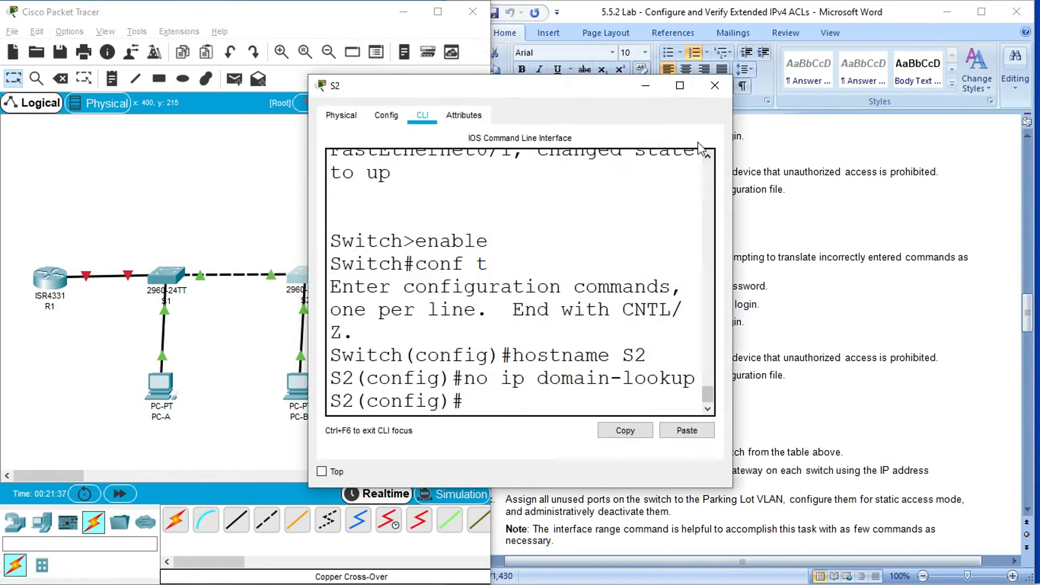
{"action": "left_click", "coordinate": [678, 86]}
{"action": "left_click", "coordinate": [167, 498]}
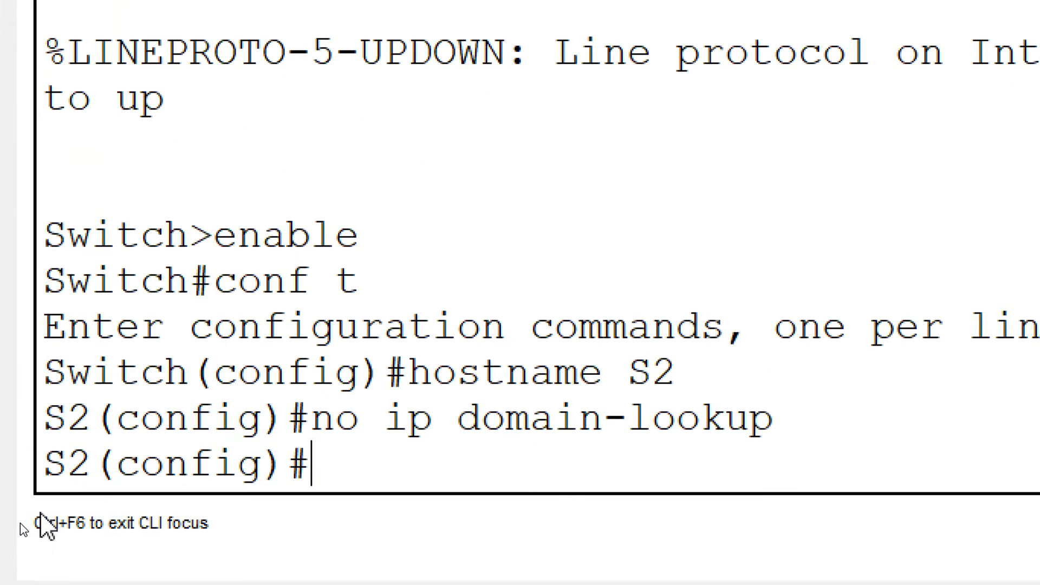
{"action": "type", "text": "enab"}
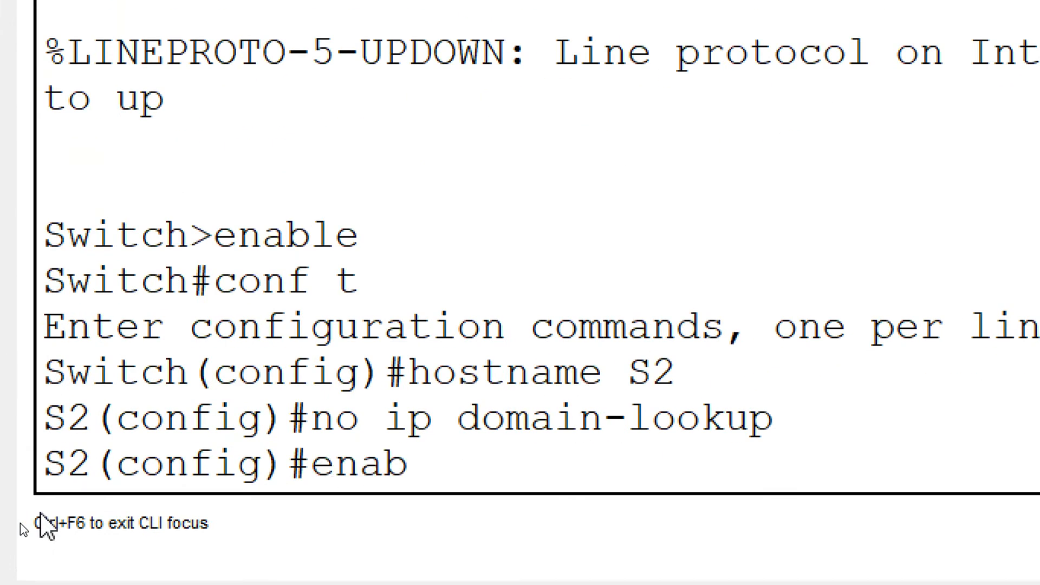
{"action": "type", "text": "le secret class"}
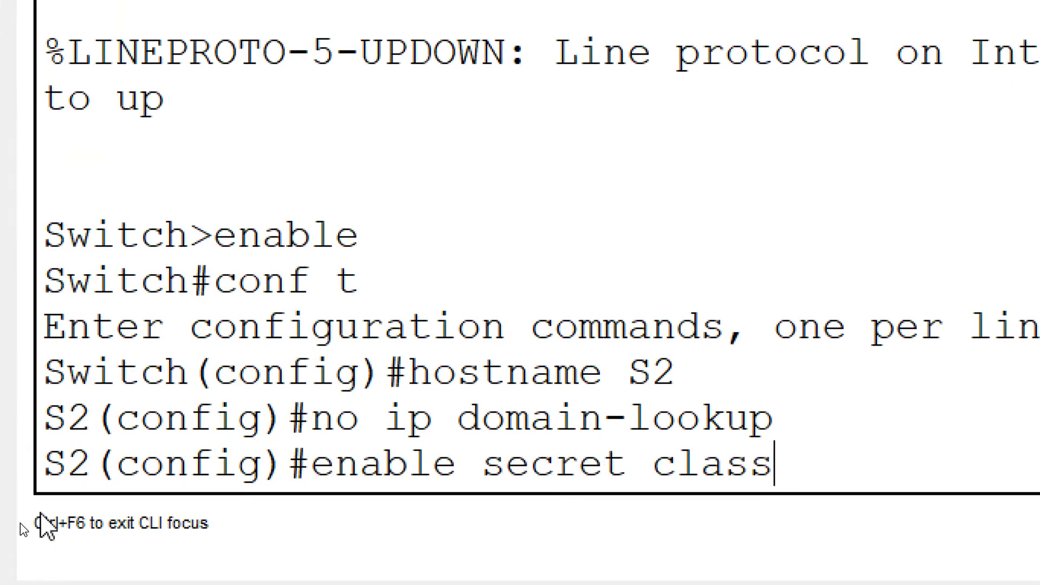
{"action": "key", "text": "Return"}
- On S2, assign the lab's console password to line console 0, enable login and exit line configuration
{"action": "type", "text": "line con"}
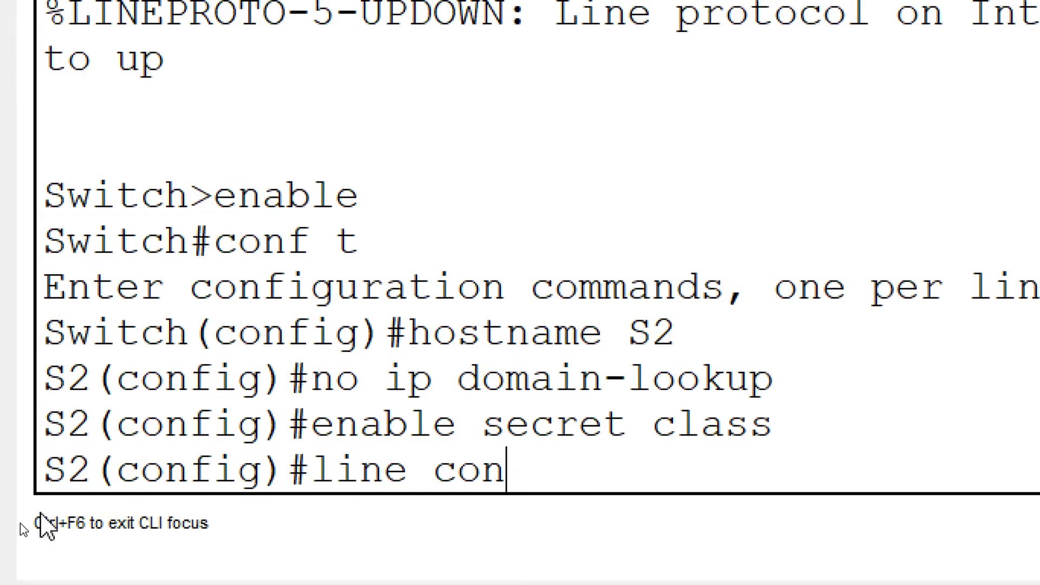
{"action": "type", "text": "sole 0"}
{"action": "key", "text": "Return"}
{"action": "type", "text": "pas"}
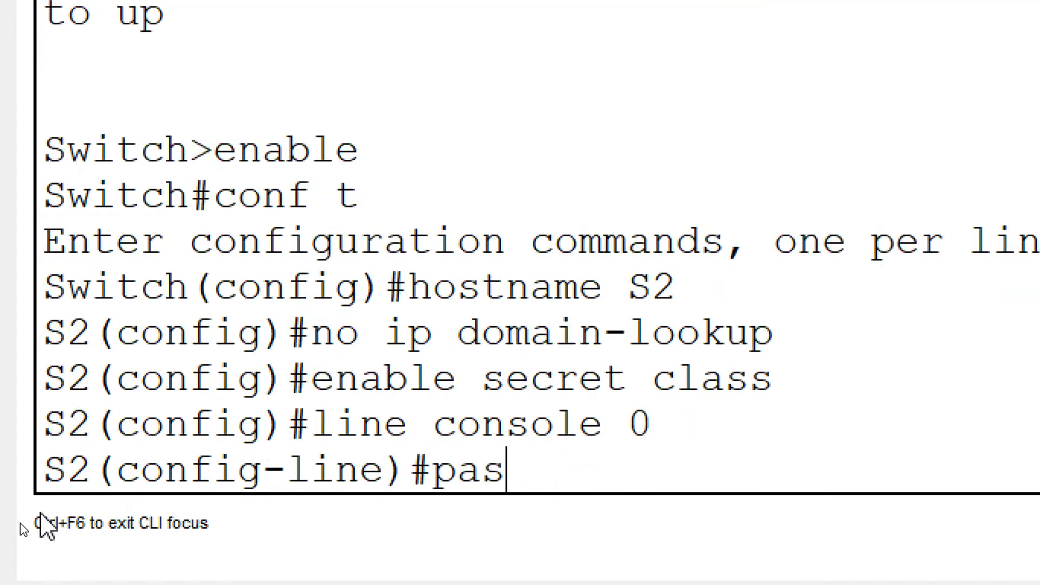
{"action": "type", "text": "sword cisco"}
{"action": "key", "text": "Return"}
{"action": "type", "text": "lo"}
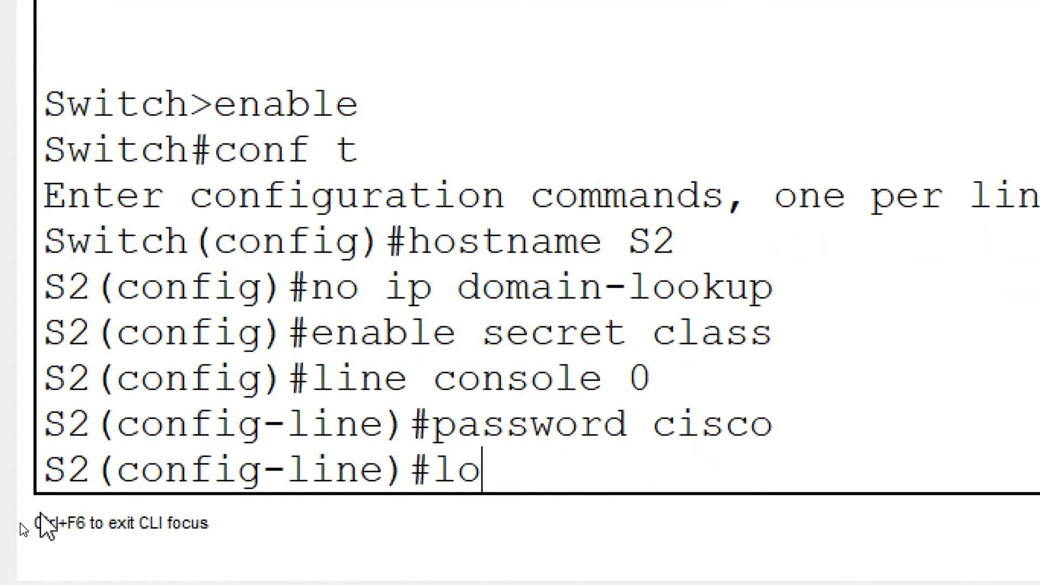
{"action": "type", "text": "gin"}
{"action": "key", "text": "Return"}
{"action": "type", "text": "exit"}
{"action": "key", "text": "Return"}
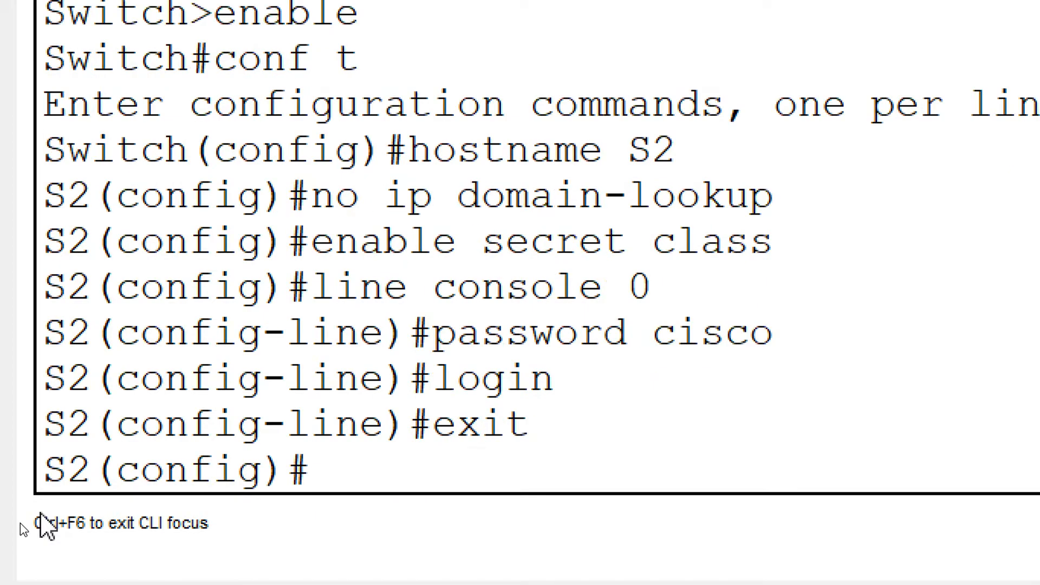
- On S2, assign the lab's VTY password to line vty 0 4, enable login and exit line configuration
{"action": "type", "text": "line consoel"}
{"action": "key", "text": "BackSpace"}
{"action": "key", "text": "BackSpace"}
{"action": "key", "text": "BackSpace"}
{"action": "key", "text": "BackSpace"}
{"action": "key", "text": "BackSpace"}
{"action": "key", "text": "BackSpace"}
{"action": "key", "text": "BackSpace"}
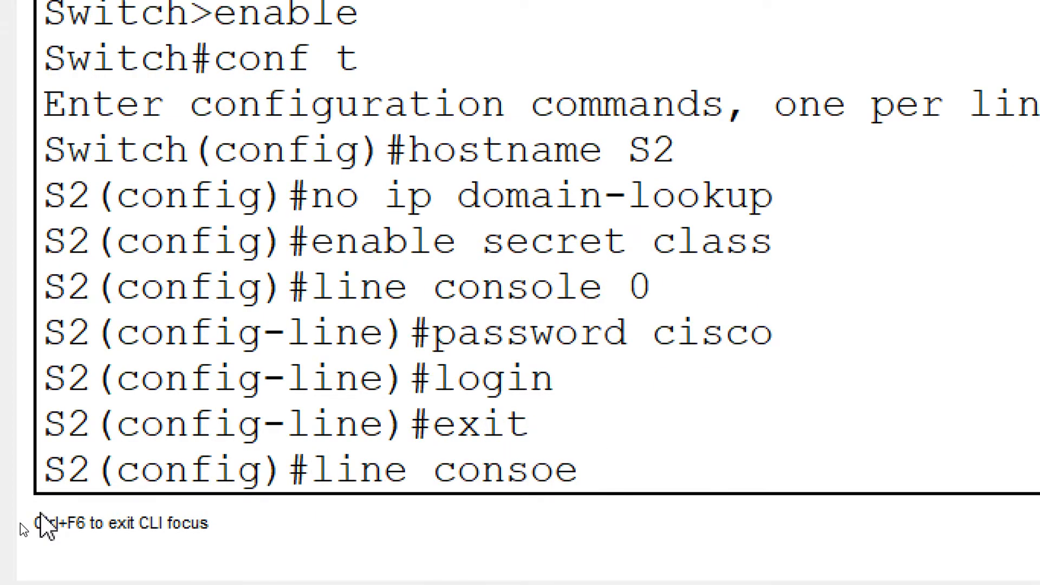
{"action": "type", "text": "vty"}
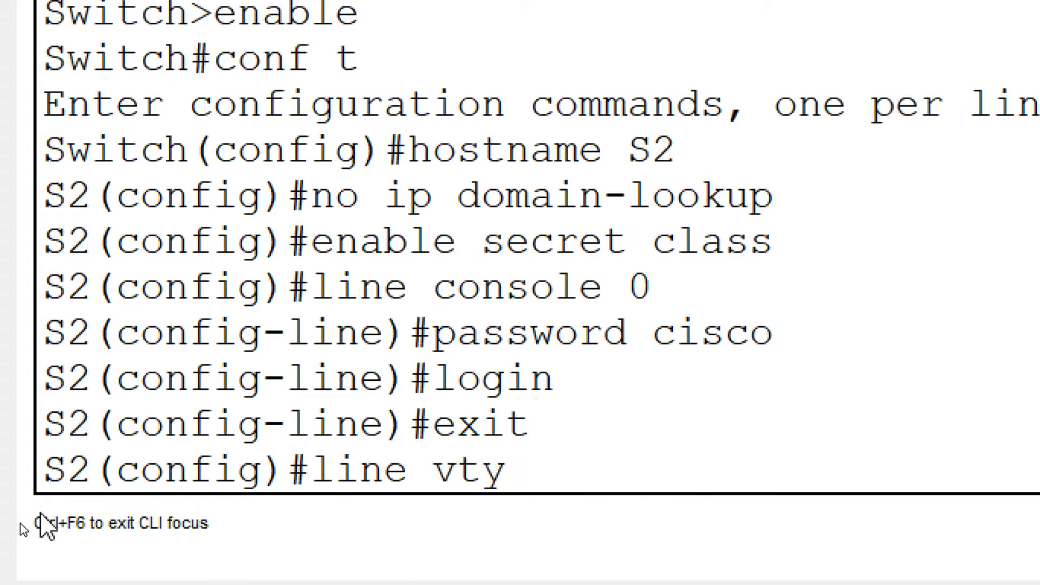
{"action": "type", "text": " 0 4"}
{"action": "key", "text": "Return"}
{"action": "type", "text": "pas"}
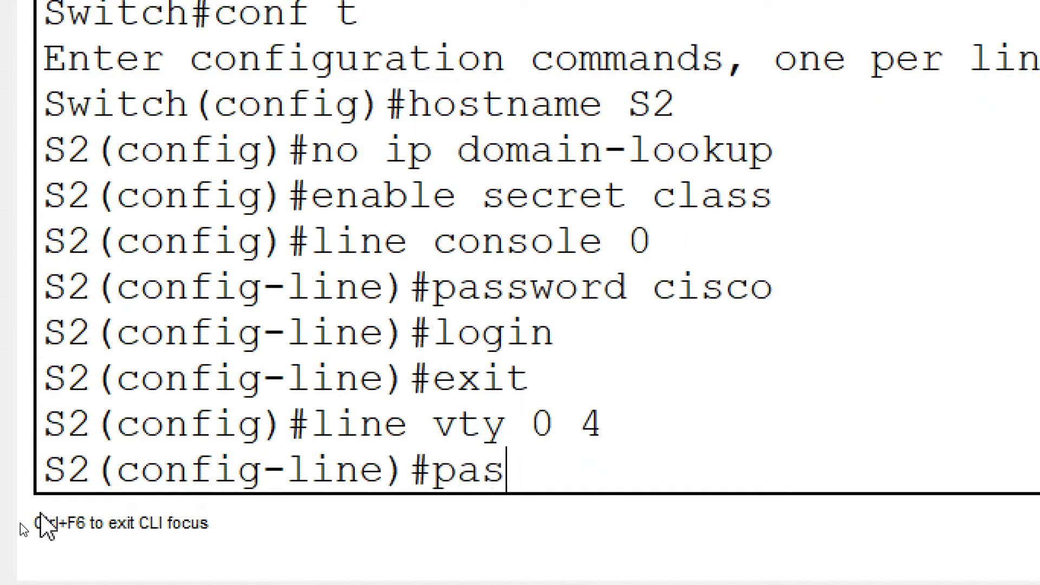
{"action": "type", "text": "sword cisco"}
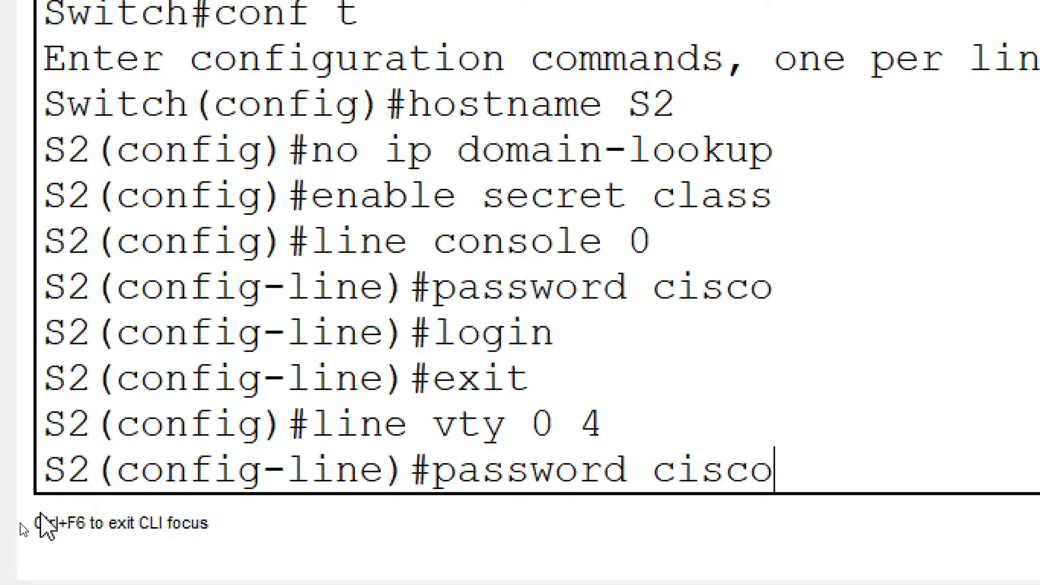
{"action": "key", "text": "Return"}
{"action": "type", "text": "login"}
{"action": "key", "text": "Return"}
{"action": "type", "text": "exit"}
{"action": "key", "text": "Return"}
- Encrypt the plaintext passwords on S2 with service password-encryption and close the switch window
{"action": "type", "text": "service p"}
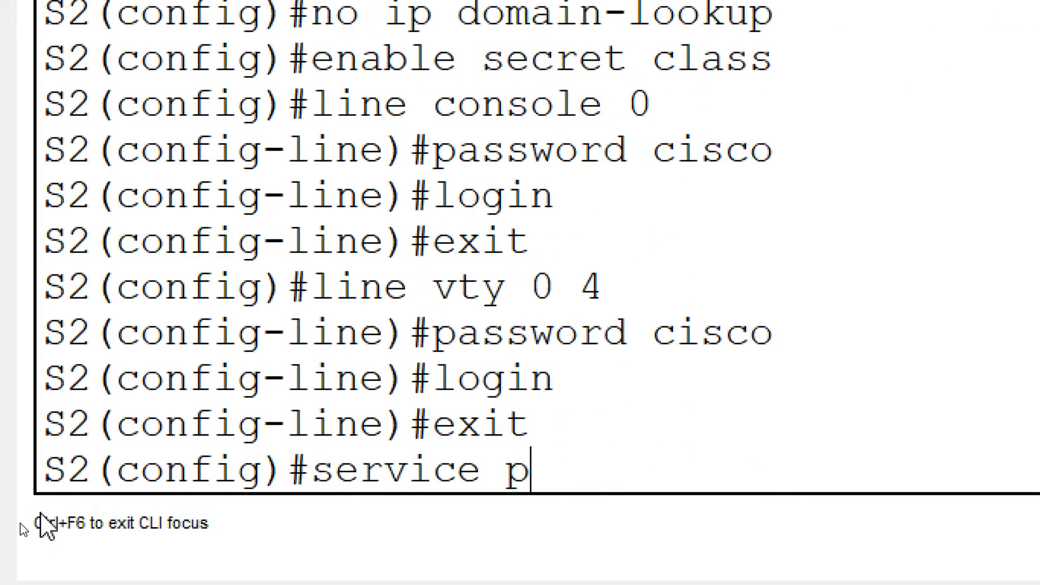
{"action": "type", "text": "assword-en"}
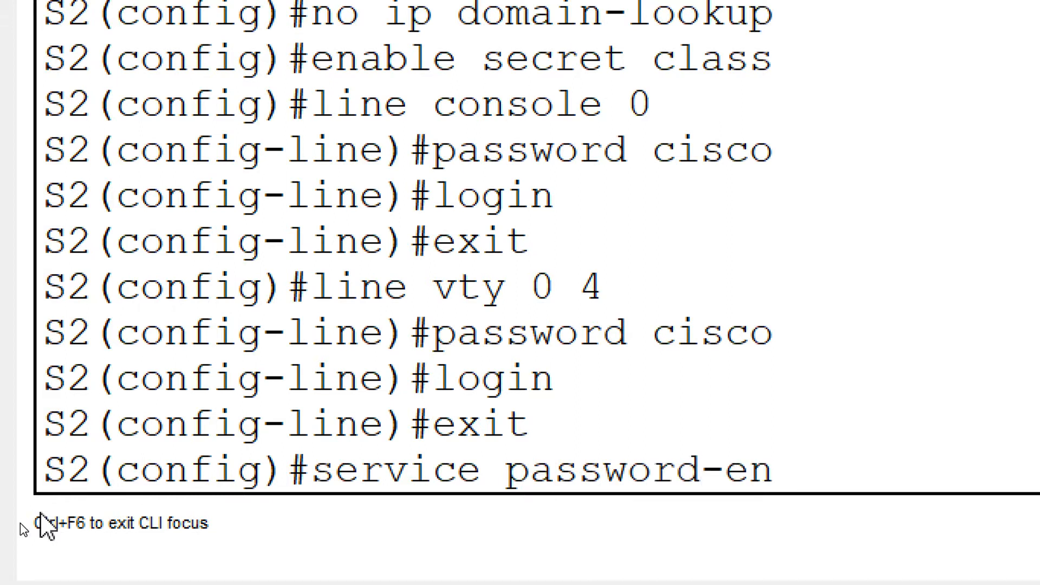
{"action": "type", "text": "cryption"}
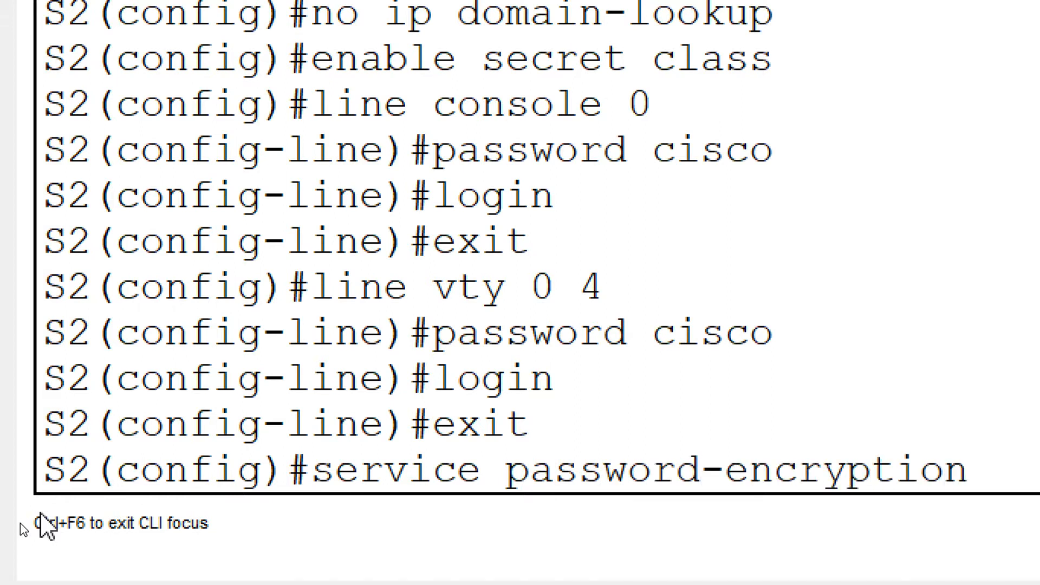
{"action": "key", "text": "Return"}
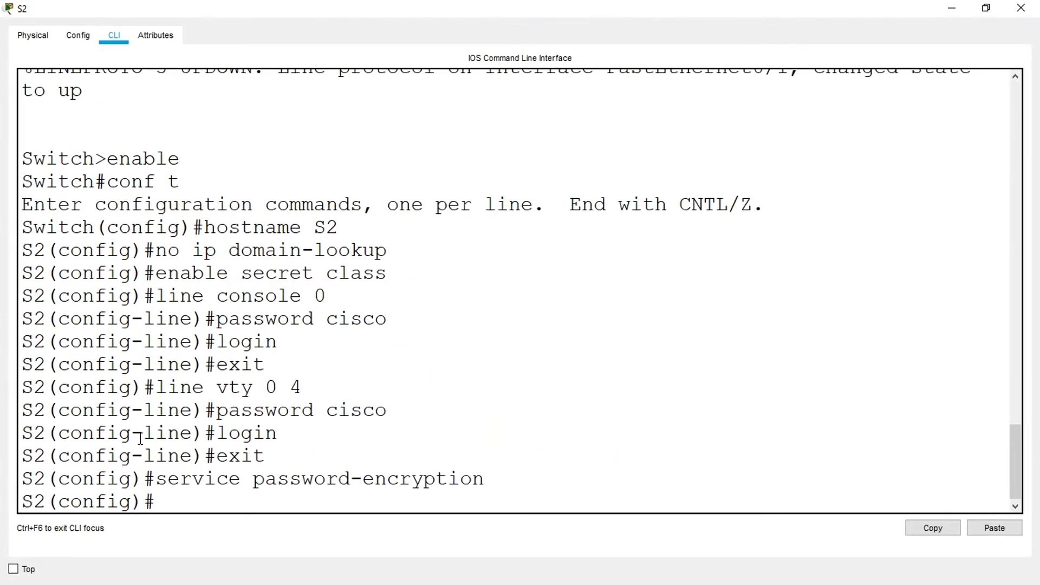
{"action": "left_click", "coordinate": [1021, 8]}
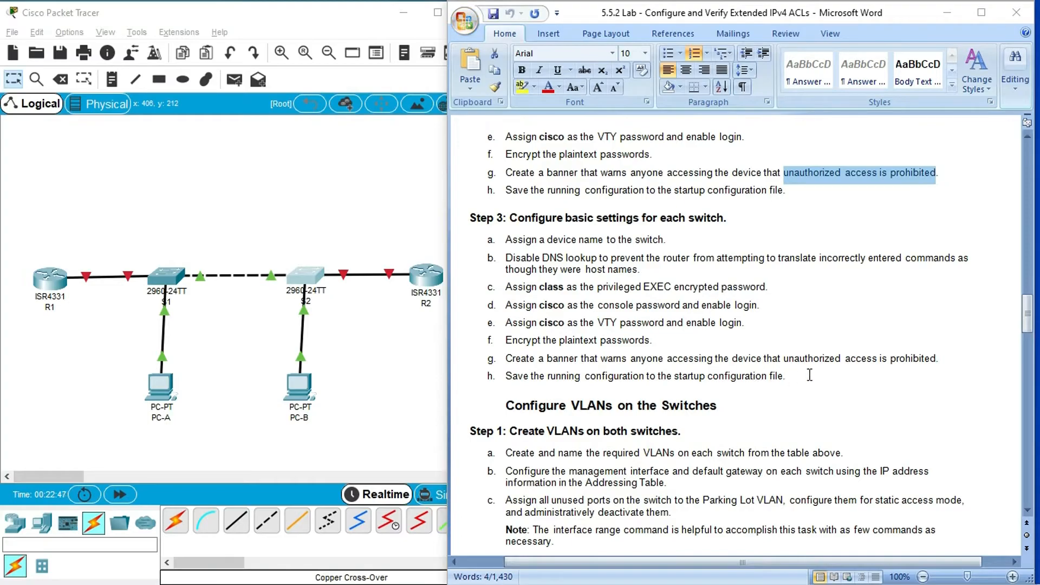
- Copy "unauthorized access is prohibited" from the lab document's switch settings and set it as S1's banner motd in double quotes
{"action": "left_click", "coordinate": [784, 360]}
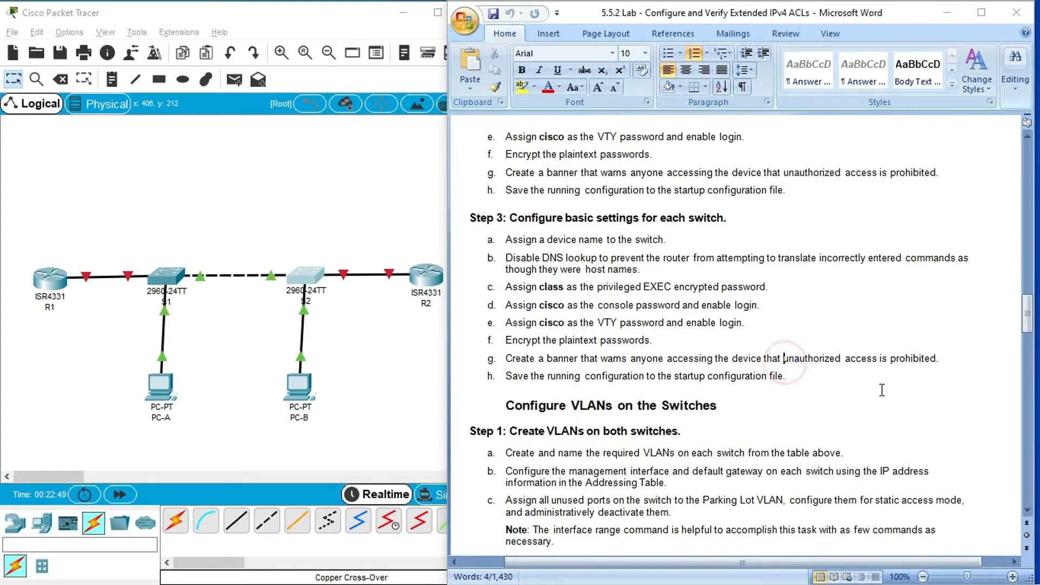
{"action": "left_click", "coordinate": [938, 360], "text": "shift"}
{"action": "key", "text": "super+c"}
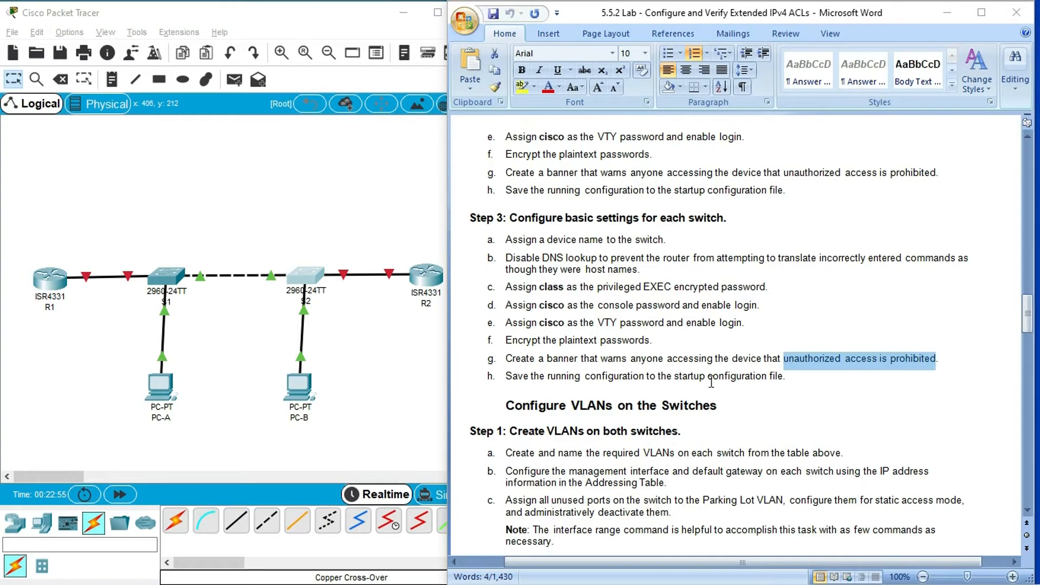
{"action": "left_click", "coordinate": [176, 293]}
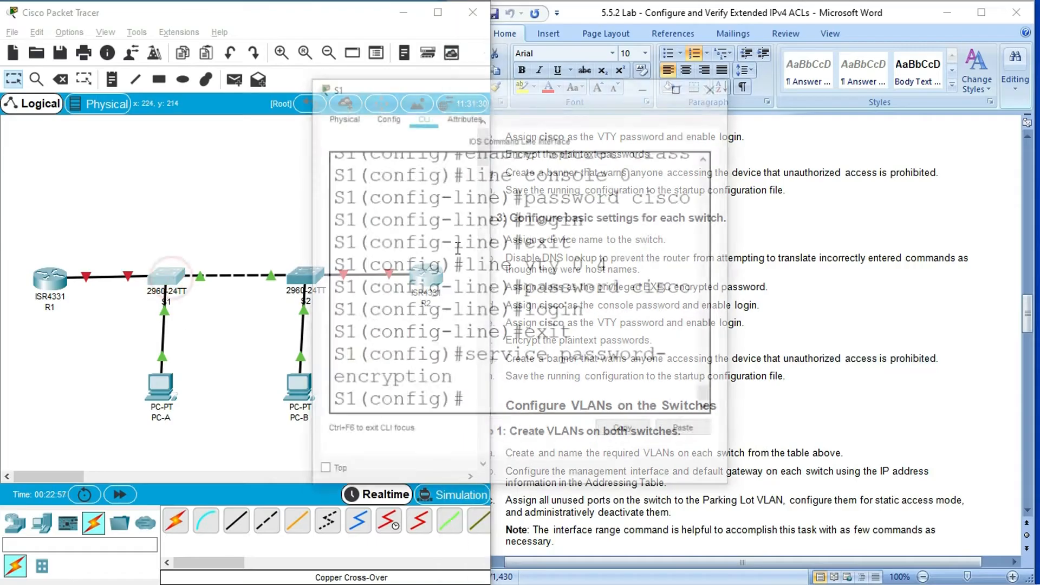
{"action": "left_click", "coordinate": [679, 87]}
{"action": "left_click", "coordinate": [190, 492]}
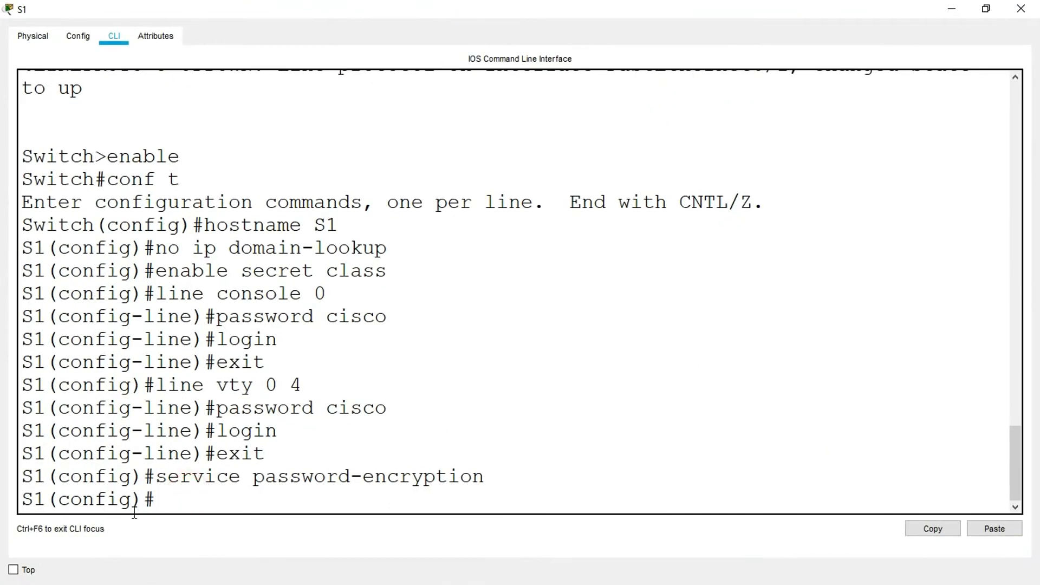
{"action": "type", "text": "banner motd \""}
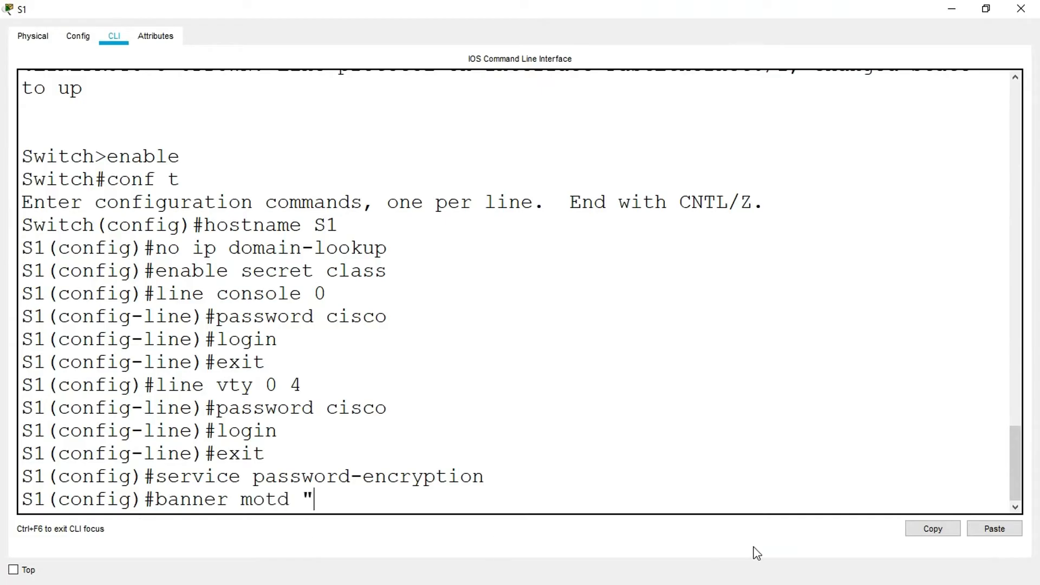
{"action": "left_click", "coordinate": [989, 528]}
{"action": "type", "text": "\""}
{"action": "key", "text": "Return"}
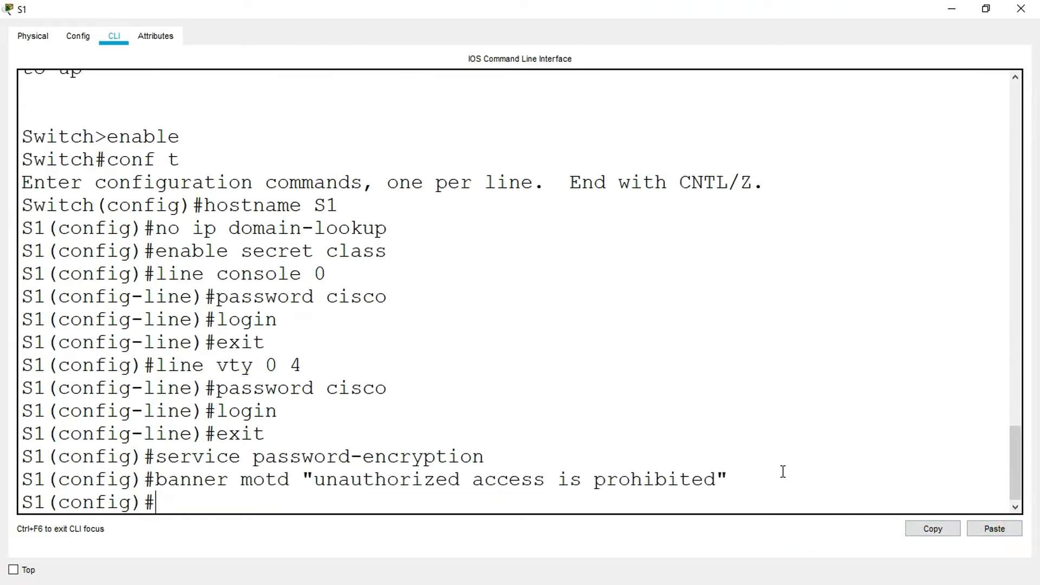
- On S1, exit configuration mode, save the running configuration to startup-config with copy run start and close the window
{"action": "type", "text": "exit"}
{"action": "key", "text": "Return"}
{"action": "type", "text": "copy run start"}
{"action": "key", "text": "Return"}
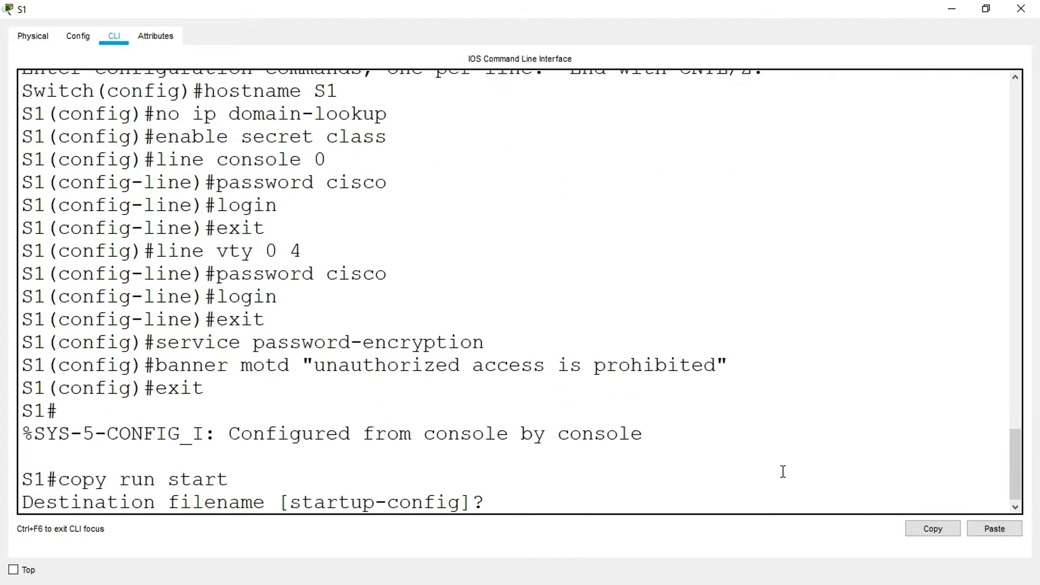
{"action": "key", "text": "Return"}
{"action": "left_click", "coordinate": [1021, 9]}
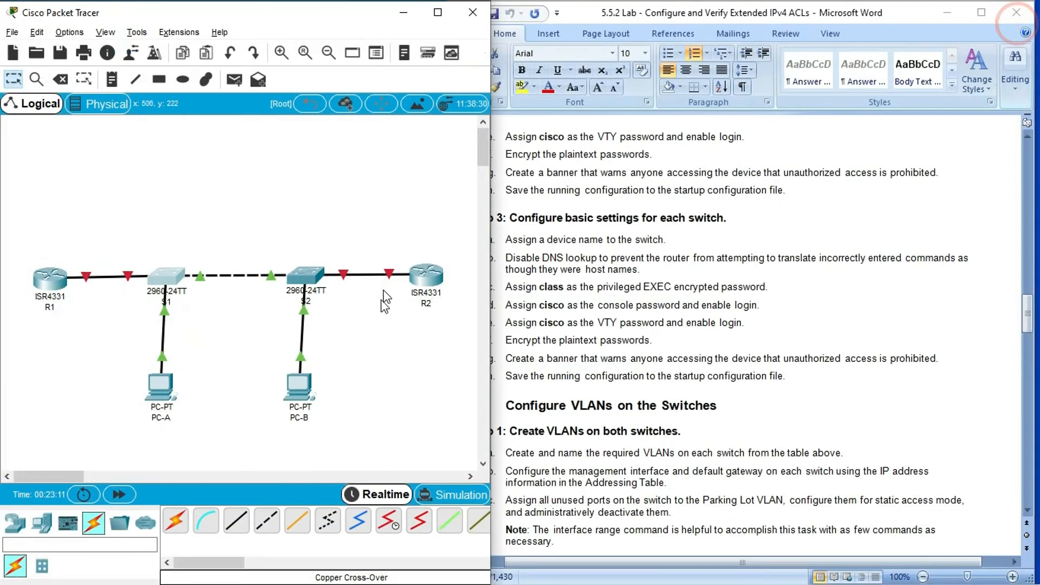
- On S2, set the banner motd to "unauthorized access is prohibited" using the copied text
{"action": "left_click", "coordinate": [306, 286]}
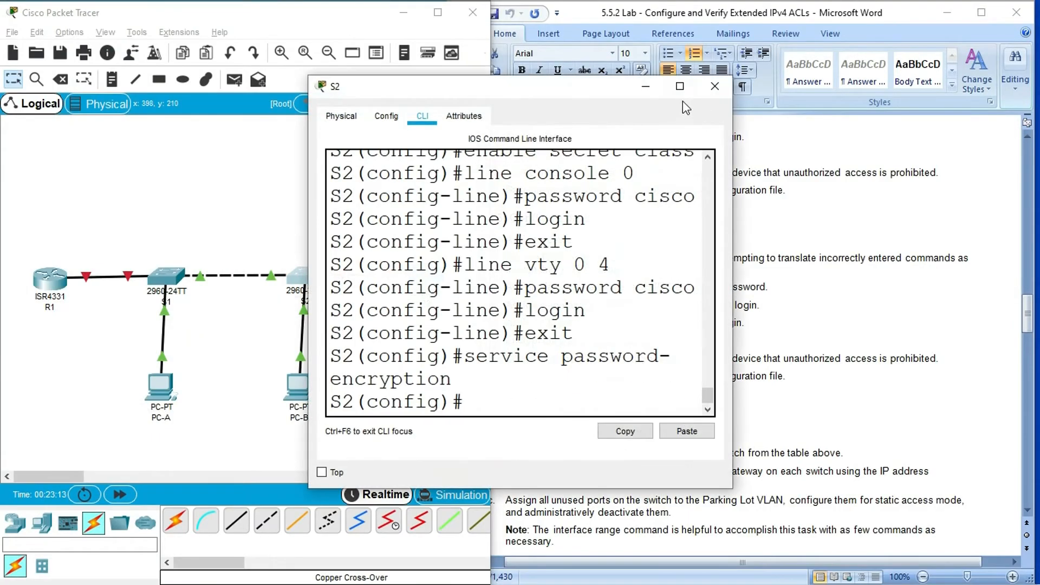
{"action": "left_click", "coordinate": [685, 88]}
{"action": "type", "text": "banner omt"}
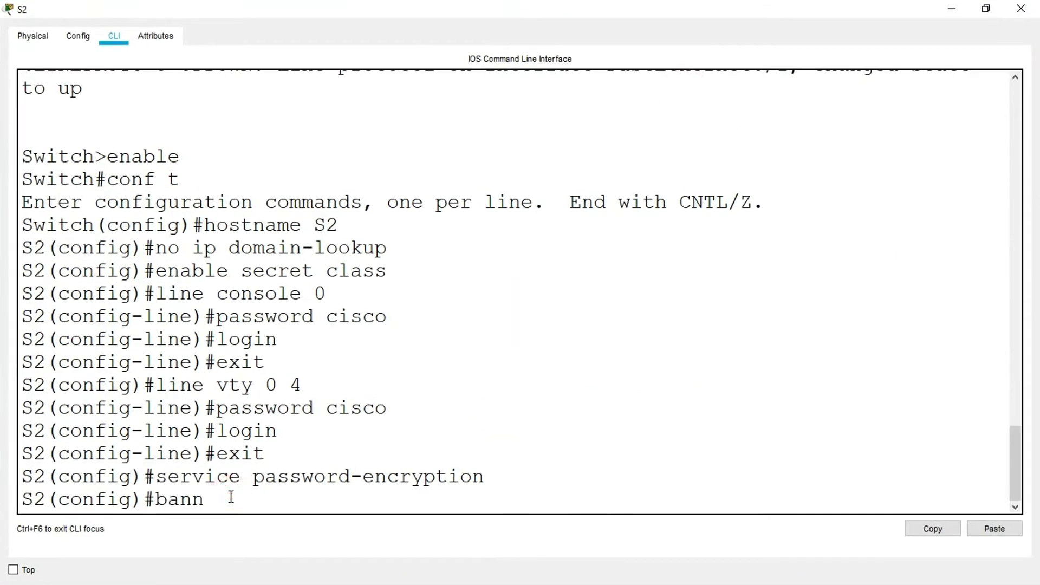
{"action": "key", "text": "BackSpace"}
{"action": "key", "text": "BackSpace"}
{"action": "key", "text": "BackSpace"}
{"action": "key", "text": "BackSpace"}
{"action": "type", "text": "motd \""}
{"action": "left_click", "coordinate": [995, 529]}
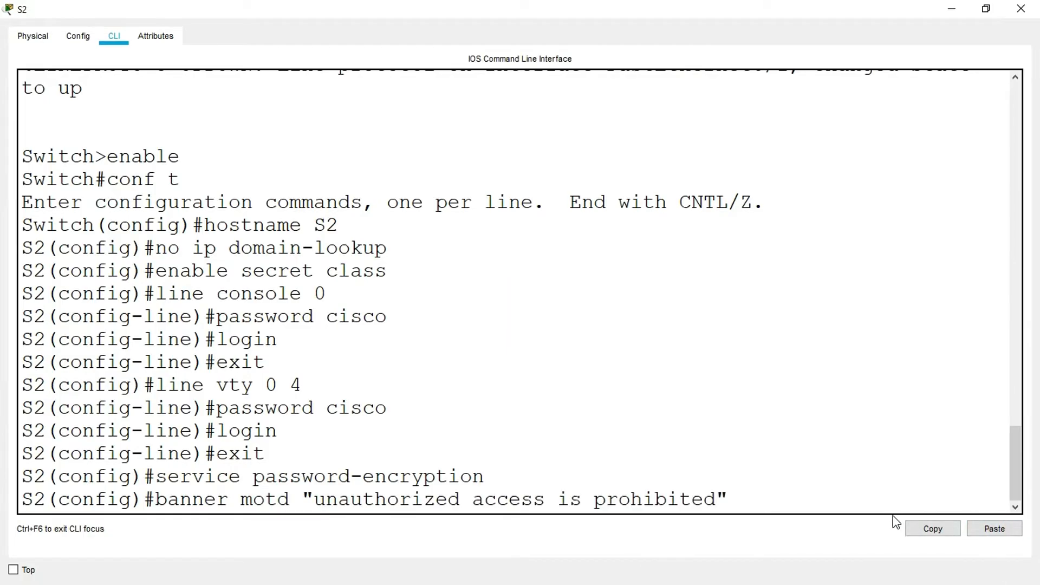
{"action": "key", "text": "Return"}
- On S2, exit configuration mode, save the running configuration to startup-config with copy run start and close the window
{"action": "type", "text": "exit"}
{"action": "key", "text": "Return"}
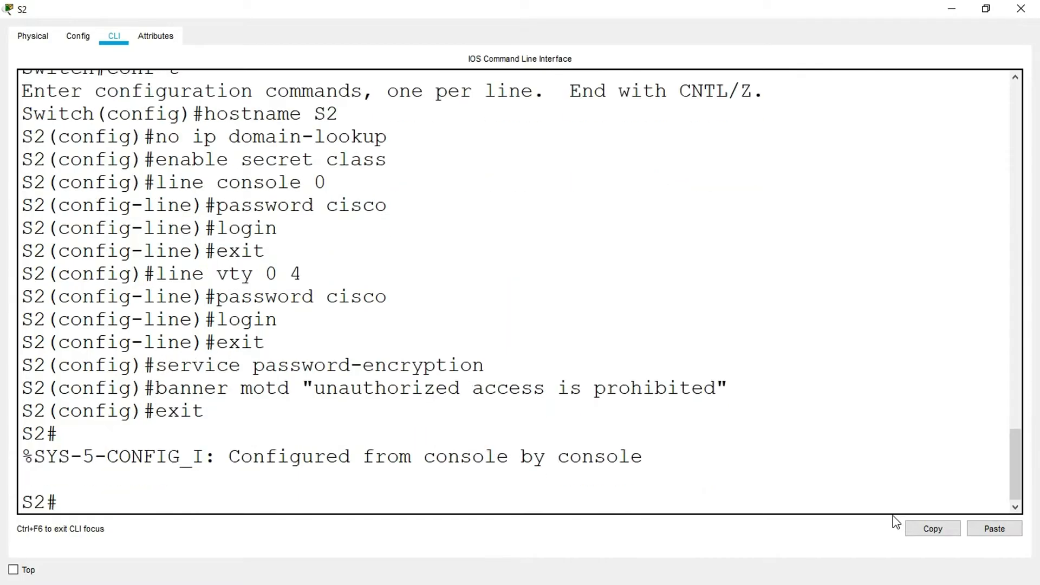
{"action": "type", "text": "copy run start"}
{"action": "key", "text": "Return"}
{"action": "key", "text": "Return"}
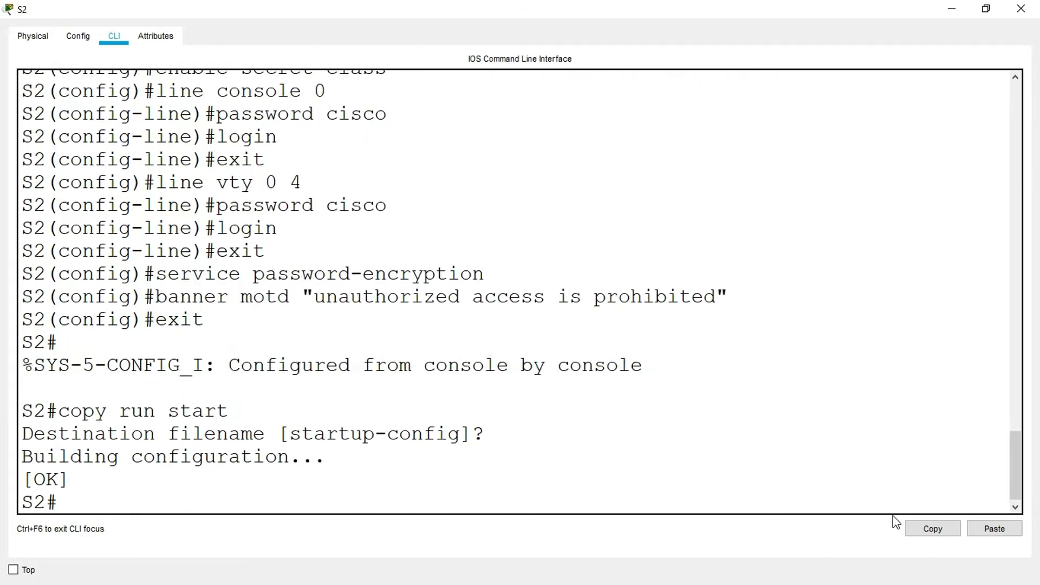
{"action": "left_click", "coordinate": [1021, 9]}
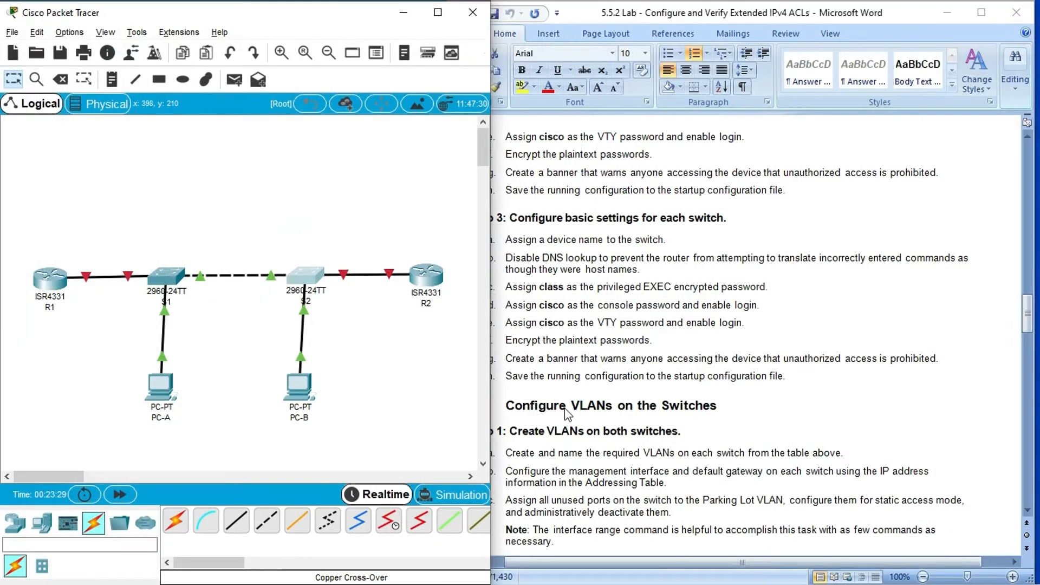
- Consult the VLAN creation task and VLAN table in the lab document and enter global configuration mode on S1
{"action": "left_click", "coordinate": [596, 405]}
{"action": "scroll", "coordinate": [590, 403], "scroll_direction": "down", "scroll_amount": 3}
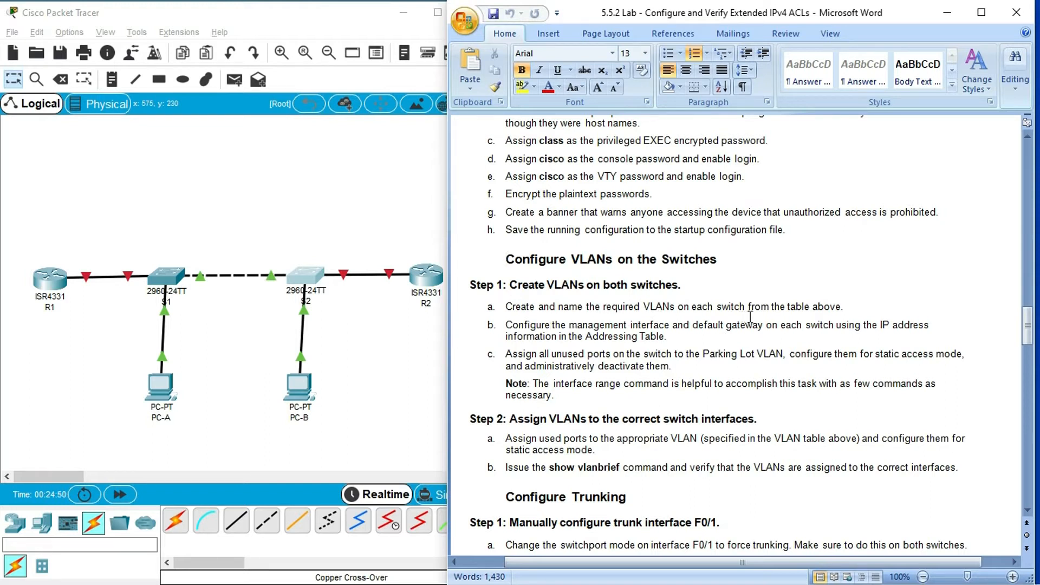
{"action": "left_click_drag", "start_coordinate": [1027, 325], "coordinate": [1037, 226]}
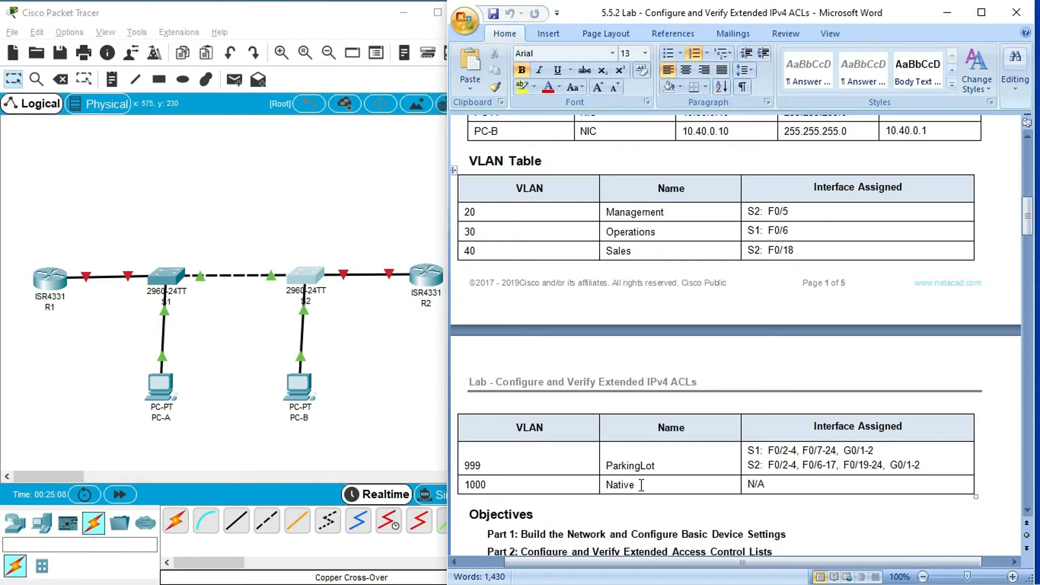
{"action": "scroll", "coordinate": [641, 485], "scroll_direction": "down", "scroll_amount": 1}
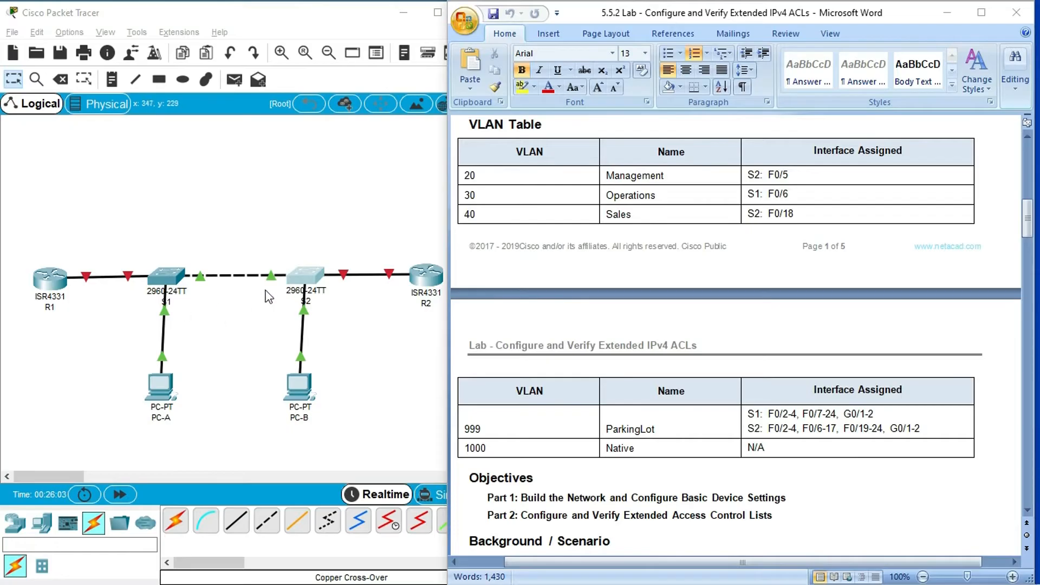
{"action": "left_click", "coordinate": [171, 279]}
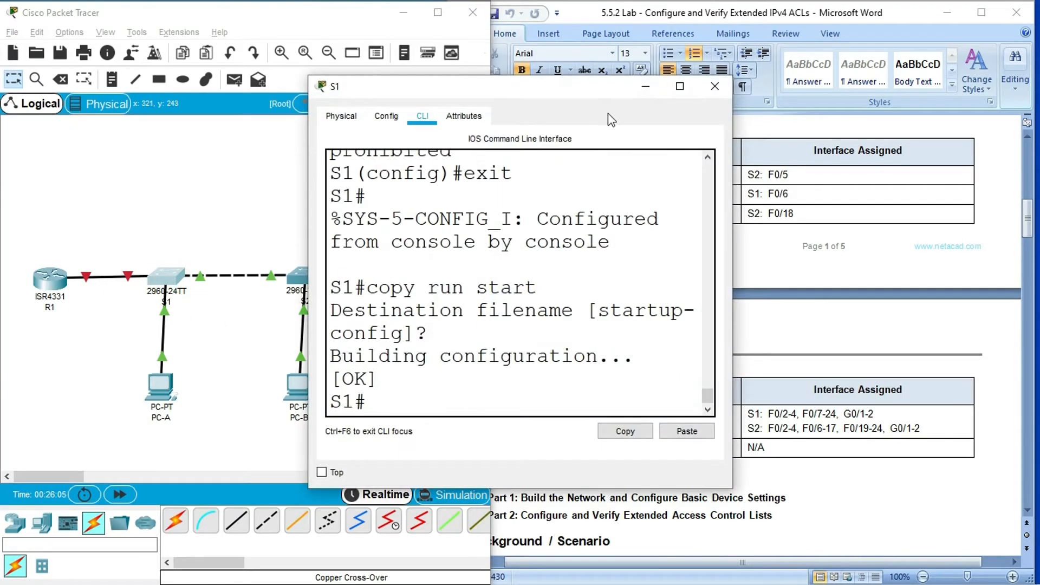
{"action": "left_click", "coordinate": [680, 87]}
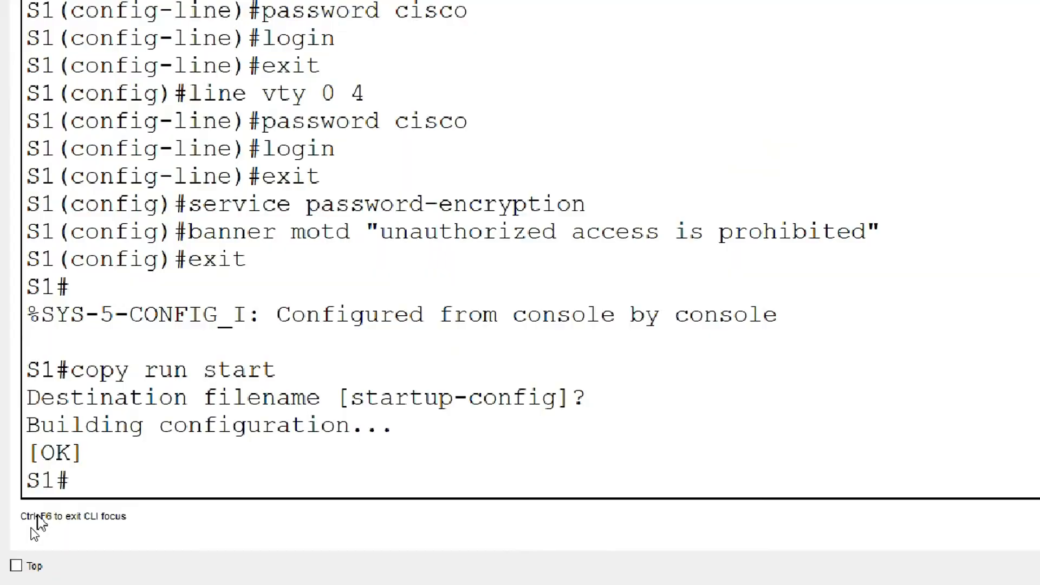
{"action": "key", "text": "Return"}
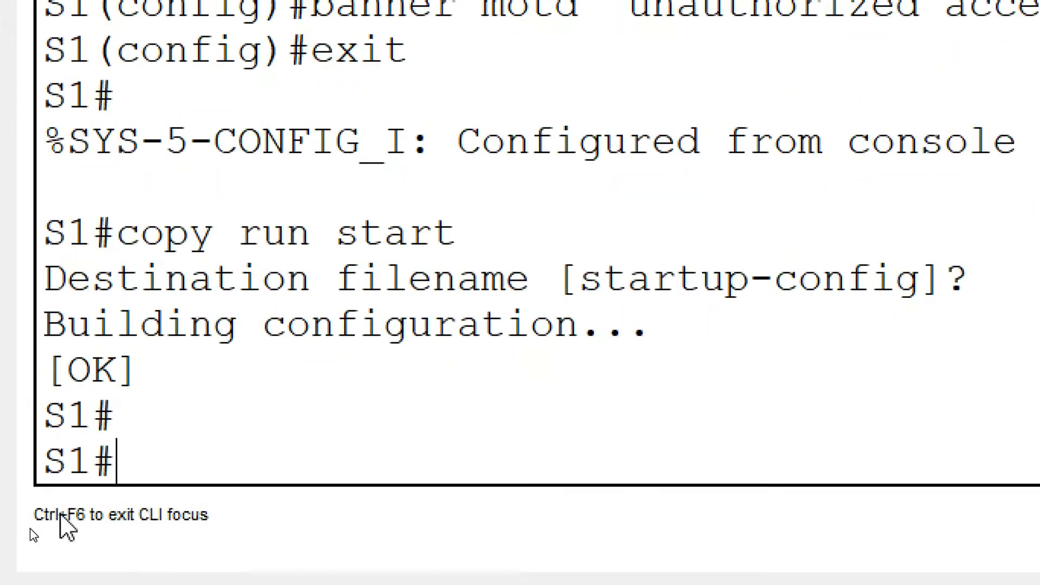
{"action": "type", "text": "configure"}
{"action": "key", "text": "BackSpace"}
{"action": "type", "text": "e t"}
{"action": "key", "text": "Return"}
{"action": "key", "text": "Return"}
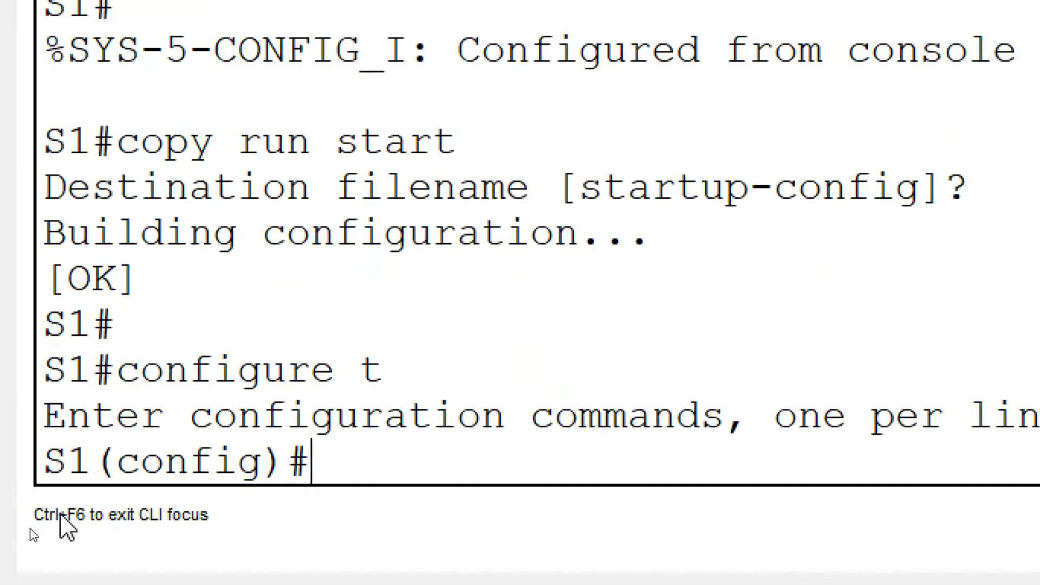
- On S1, create VLAN 20 named Management and VLAN 30 named Operations
{"action": "type", "text": "vlan 20"}
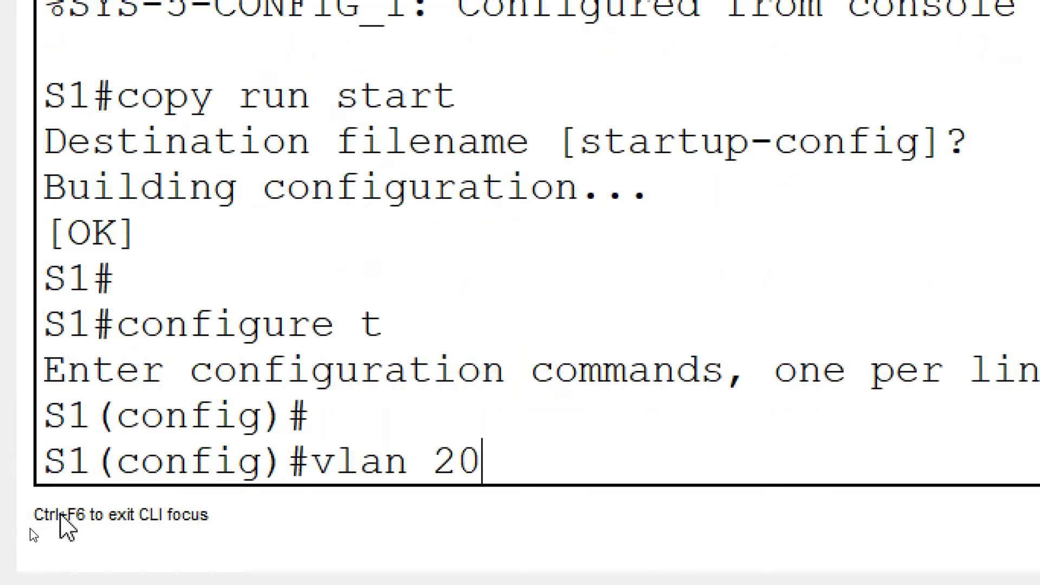
{"action": "key", "text": "Return"}
{"action": "type", "text": "name "}
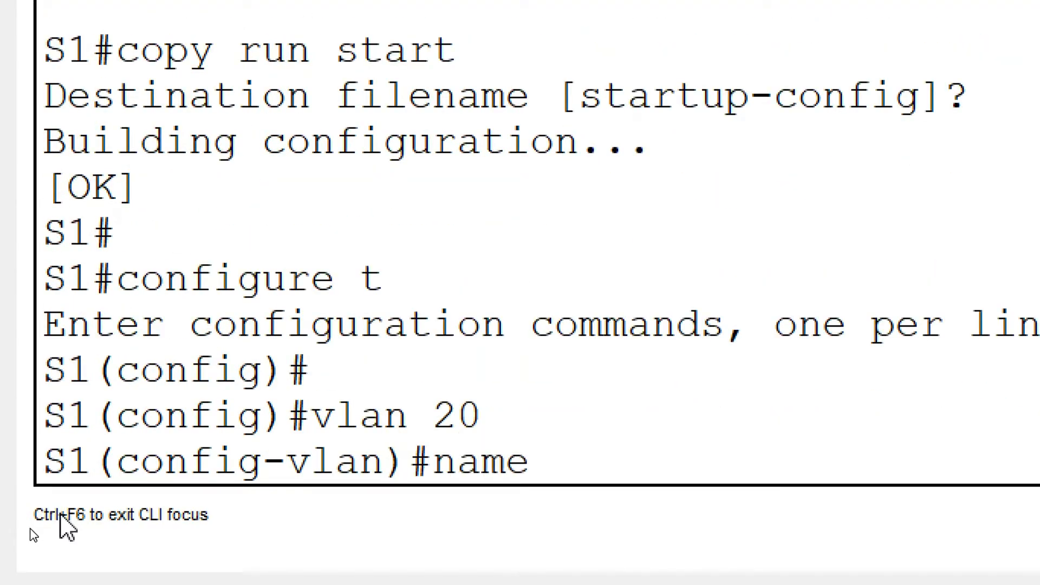
{"action": "type", "text": "Management"}
{"action": "key", "text": "Return"}
{"action": "type", "text": "vlan "}
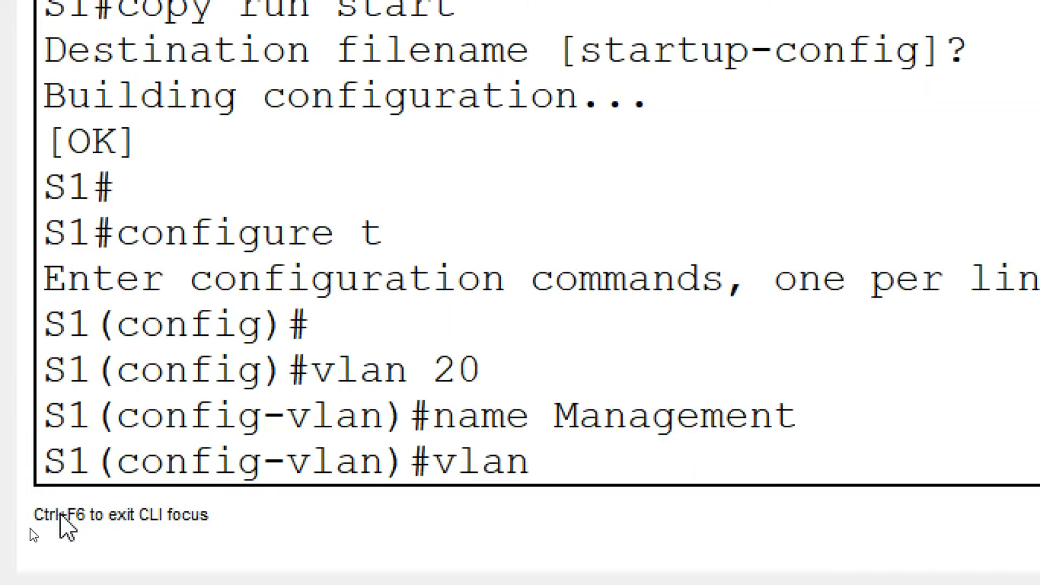
{"action": "type", "text": "30"}
{"action": "key", "text": "Return"}
{"action": "type", "text": "n"}
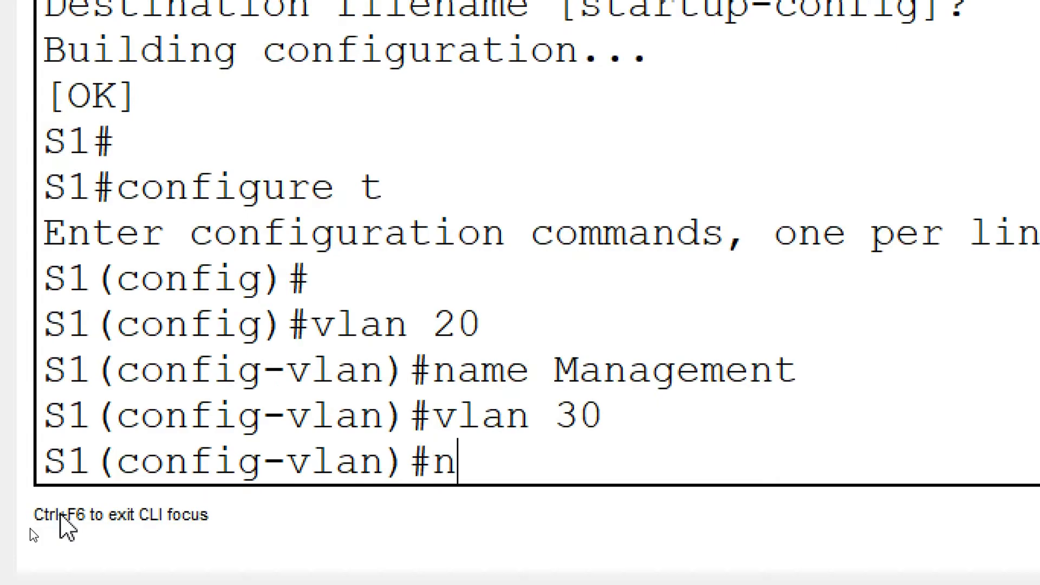
{"action": "type", "text": "ame Operations"}
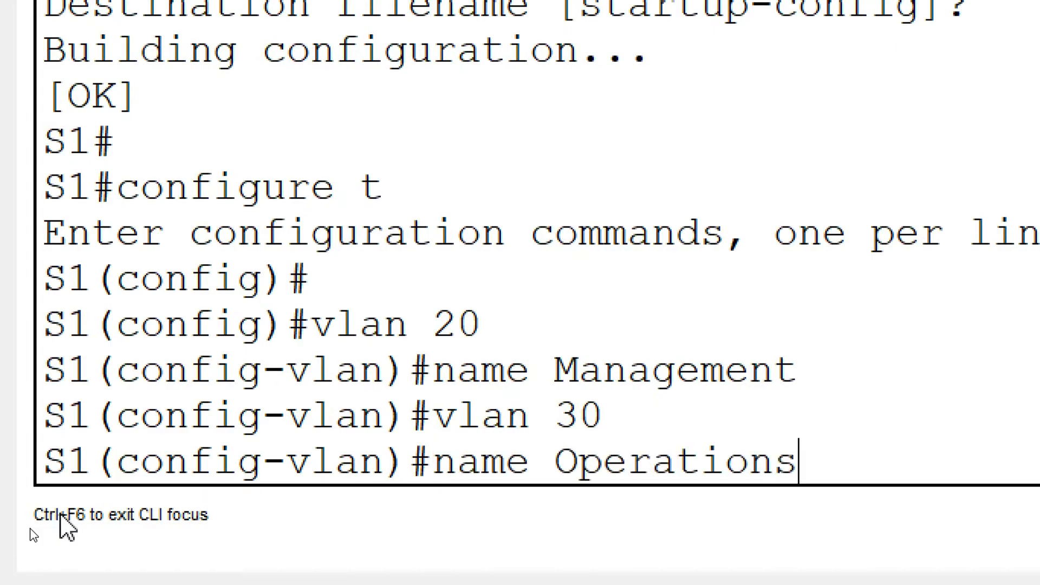
{"action": "key", "text": "Return"}
- On S1, create VLAN 40 and name it Sales
{"action": "type", "text": "vlan 40"}
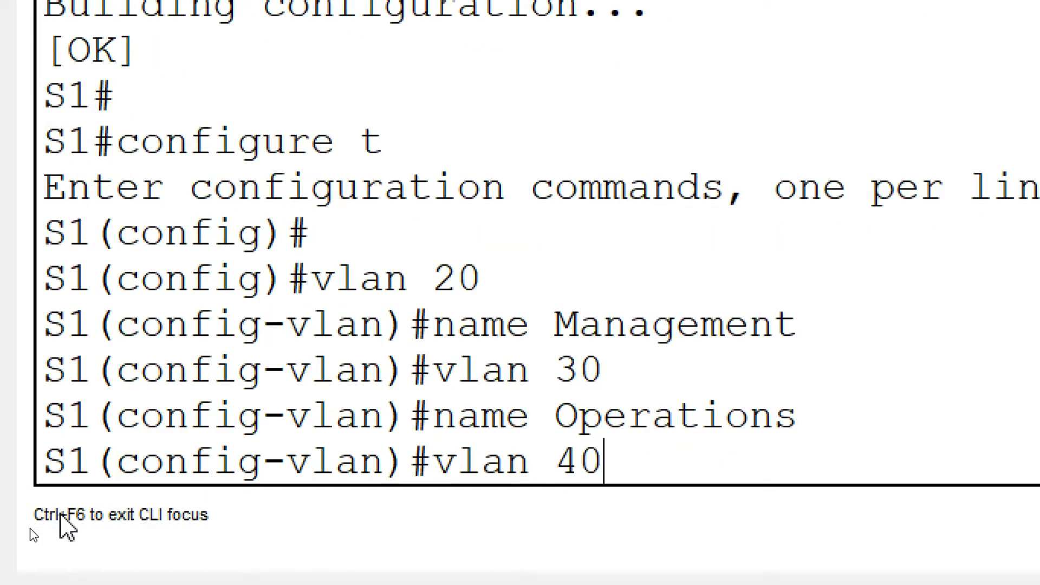
{"action": "key", "text": "Return"}
{"action": "type", "text": "name "}
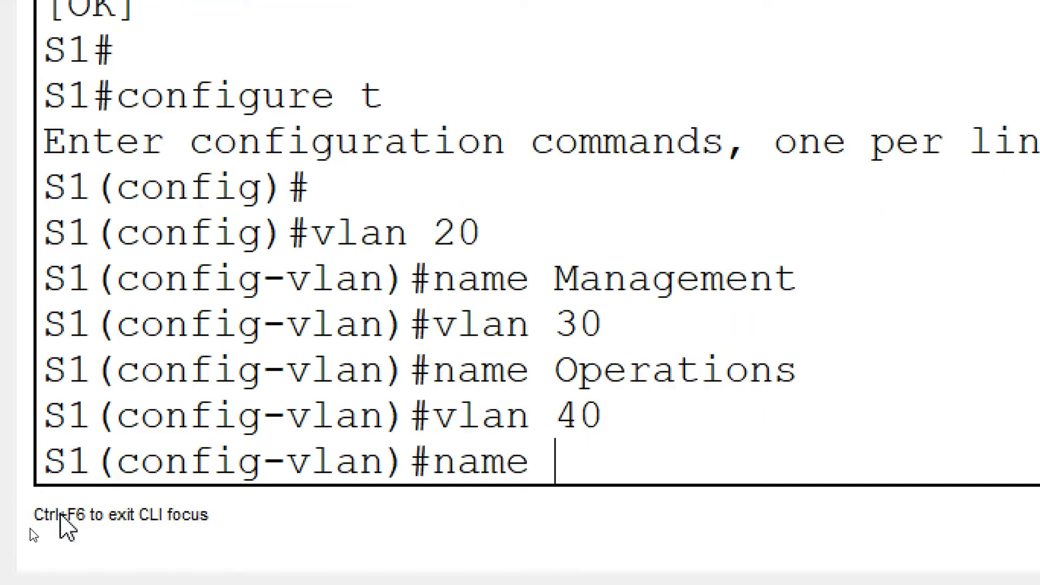
{"action": "type", "text": "Sales"}
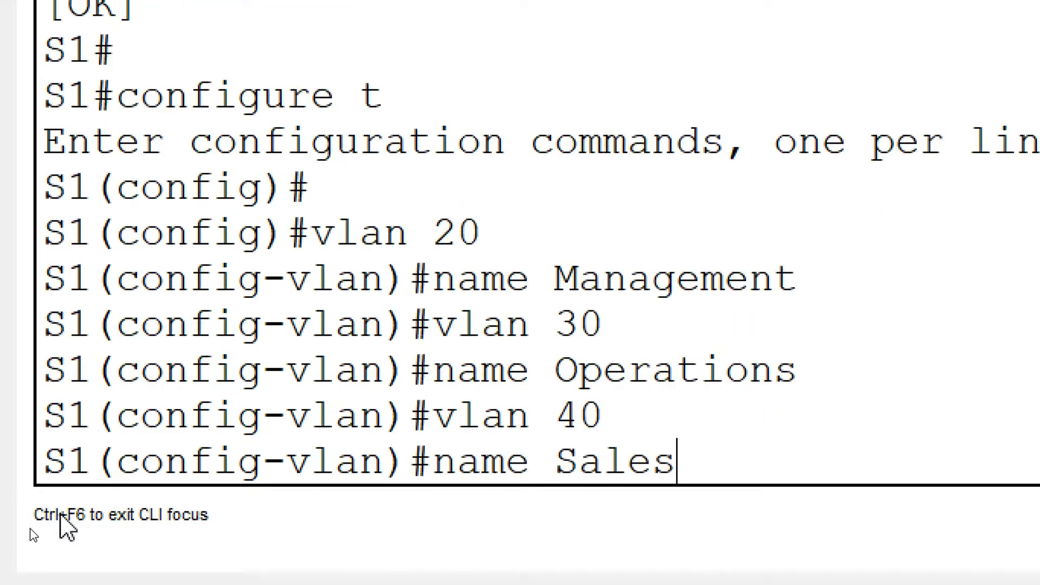
{"action": "key", "text": "Return"}
{"action": "type", "text": "vlan 50"}
{"action": "key", "text": "Return"}
{"action": "type", "text": "name"}
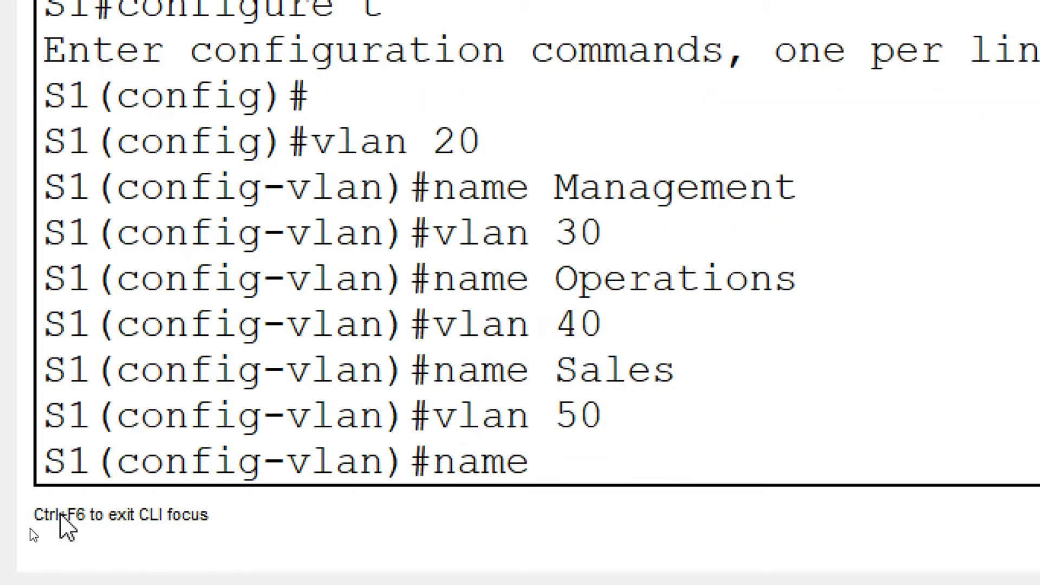
{"action": "key", "text": "BackSpace"}
{"action": "key", "text": "BackSpace"}
{"action": "key", "text": "BackSpace"}
{"action": "key", "text": "BackSpace"}
{"action": "type", "text": "no vlan "}
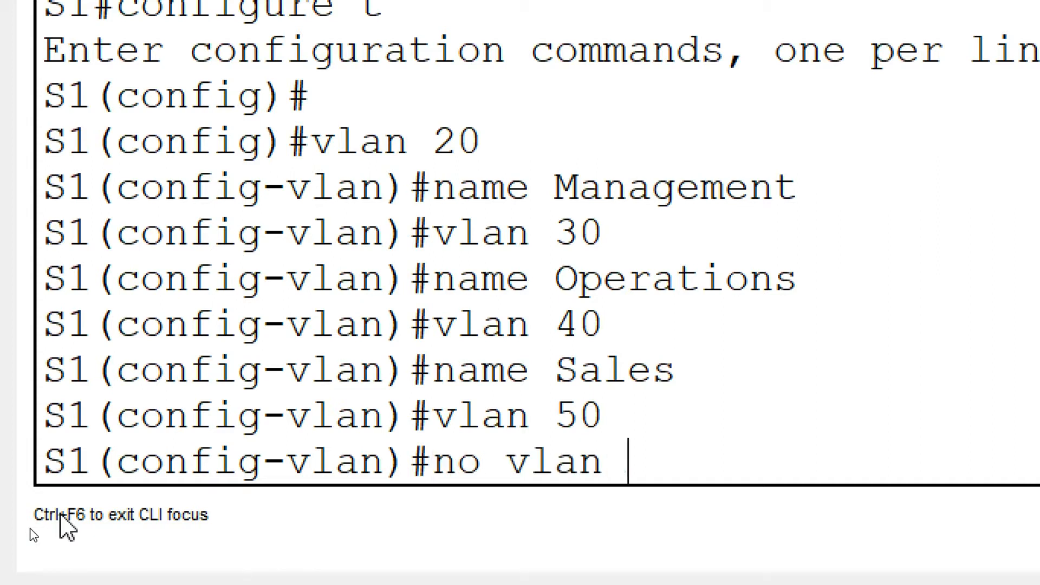
{"action": "type", "text": "50"}
{"action": "key", "text": "Return"}
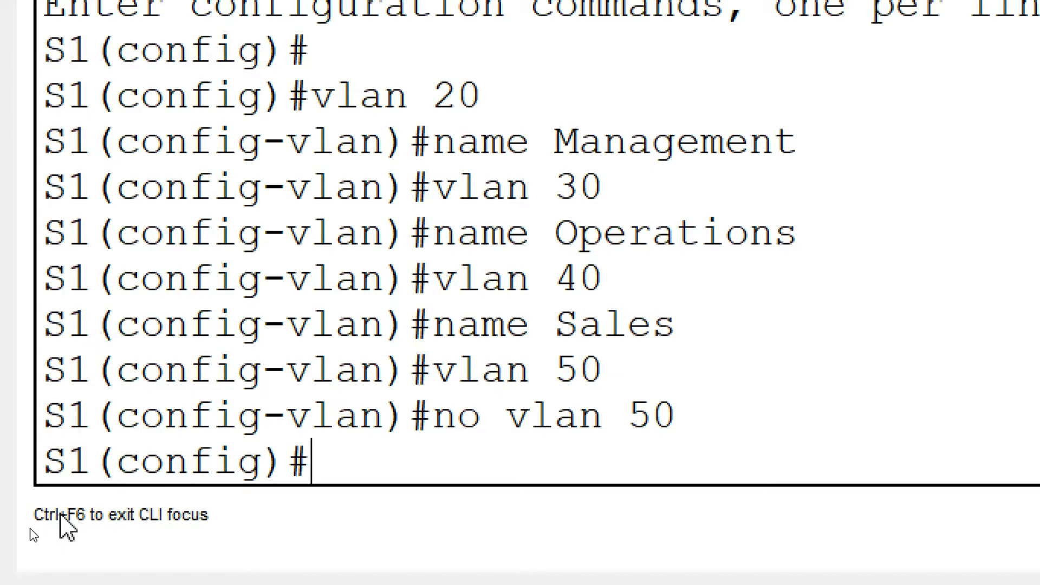
- On S1, create VLAN 999 and name it ParkingLot
{"action": "type", "text": "vlan 999"}
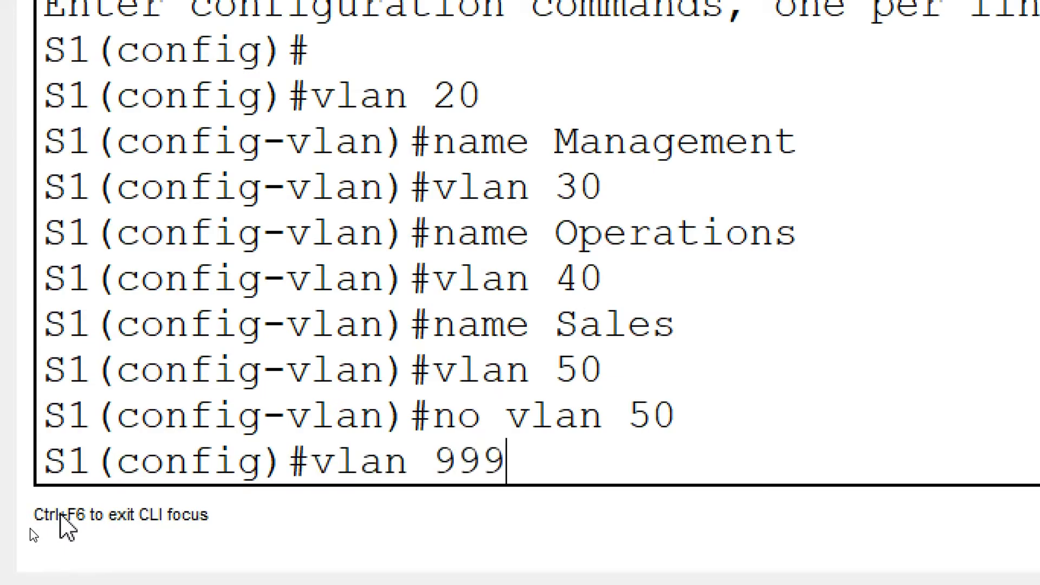
{"action": "key", "text": "Return"}
{"action": "type", "text": "name ParkingLot"}
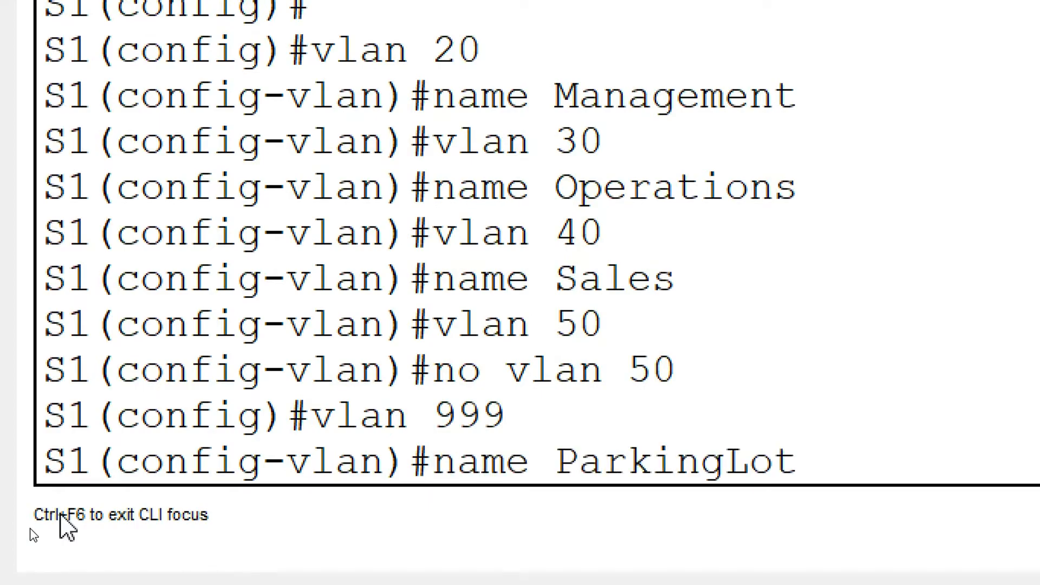
{"action": "key", "text": "Return"}
- On S1, create VLAN 1000 named Native and close the switch window
{"action": "type", "text": "vlan "}
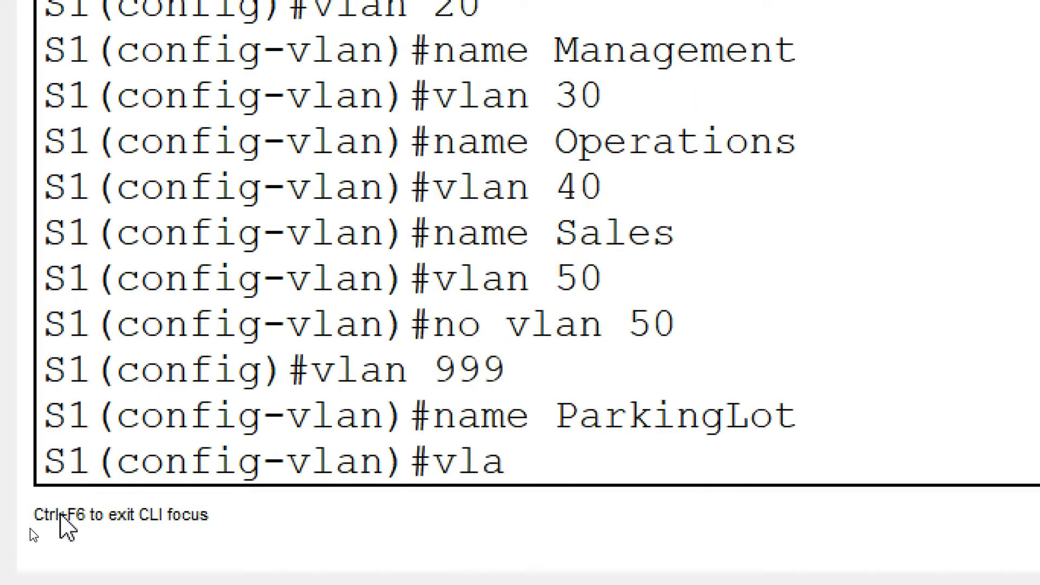
{"action": "type", "text": "1000"}
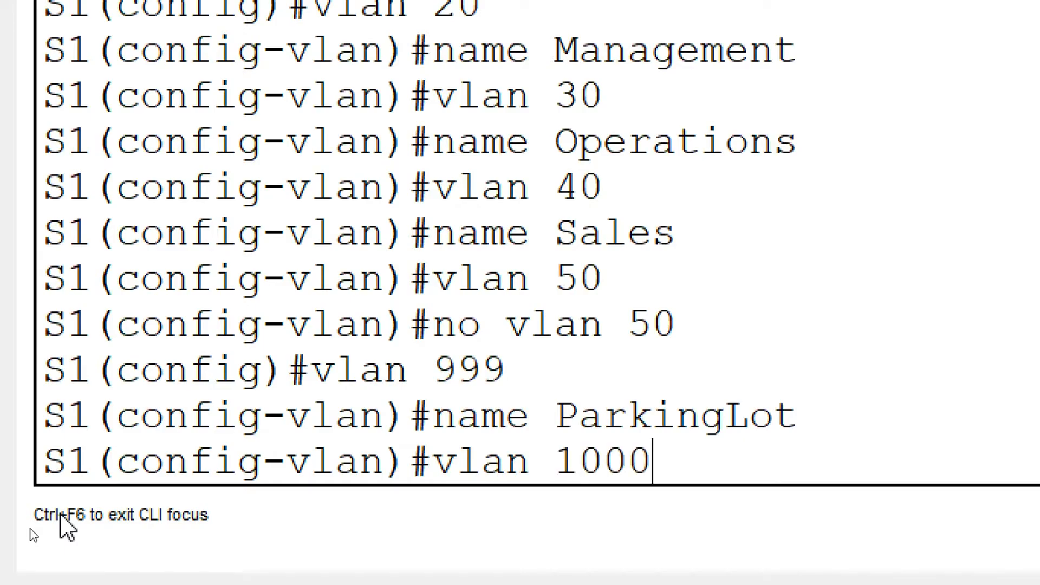
{"action": "key", "text": "Return"}
{"action": "type", "text": "name "}
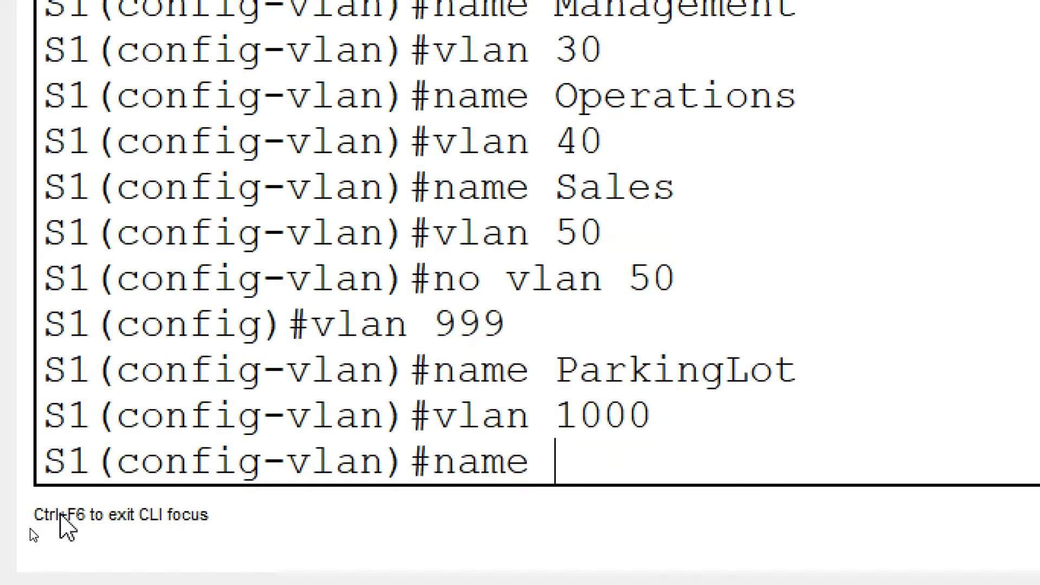
{"action": "type", "text": "Native"}
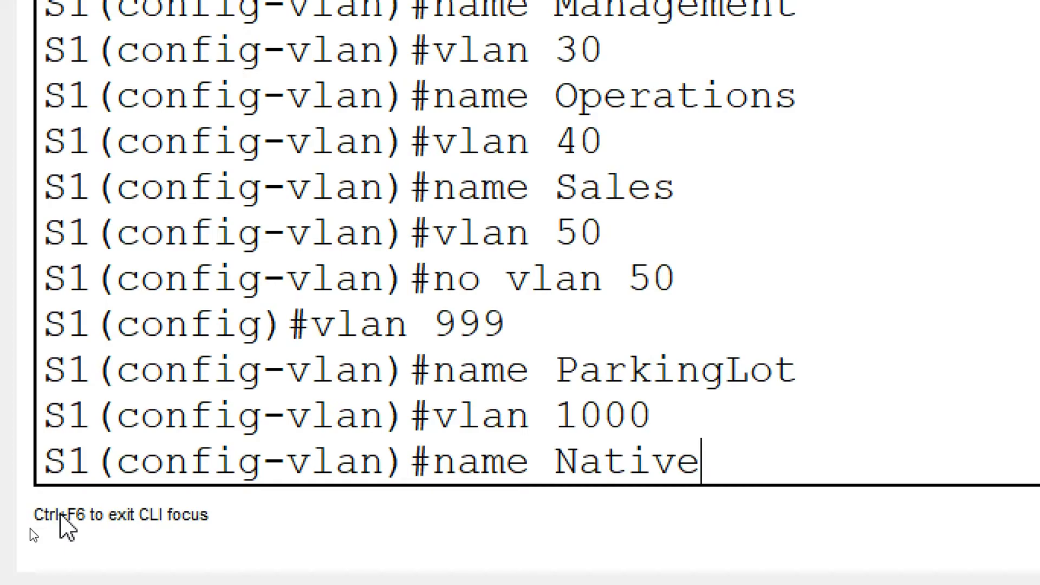
{"action": "key", "text": "Return"}
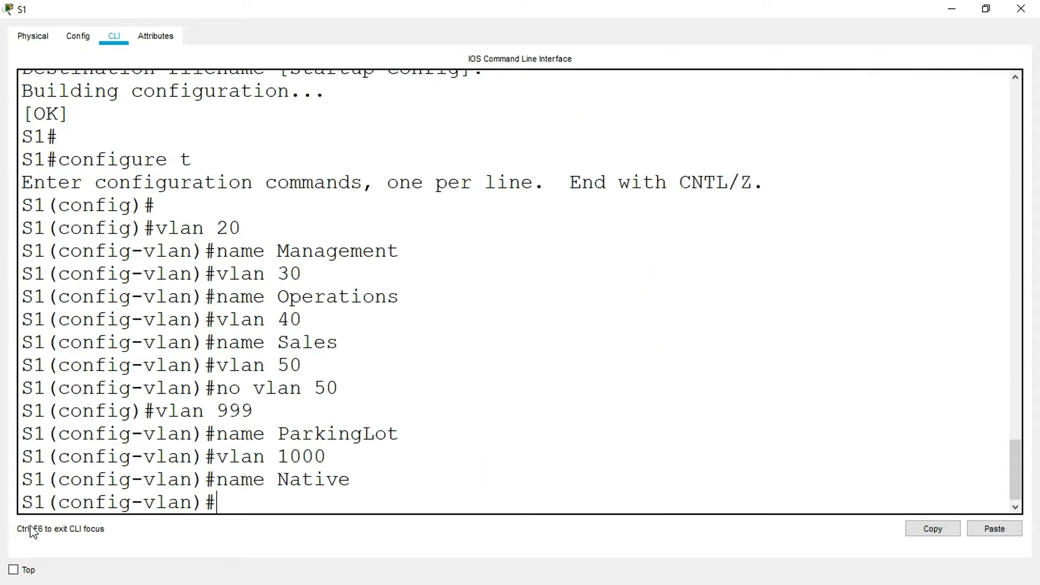
{"action": "left_click", "coordinate": [1021, 9]}
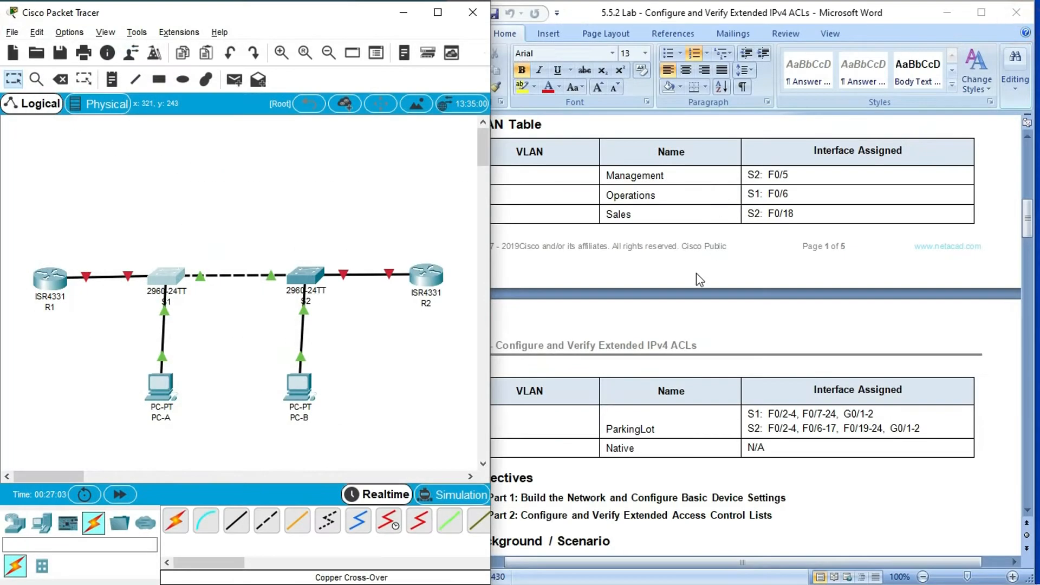
- Review the VLAN table and the management interface task in the lab document, then look up the switch rows in the Addressing Table
{"action": "left_click", "coordinate": [668, 293]}
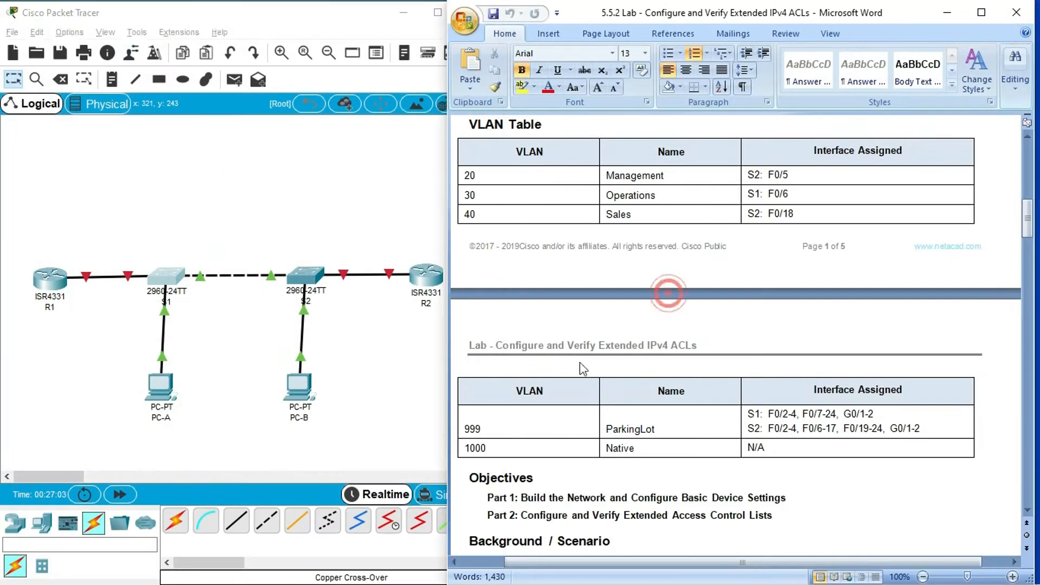
{"action": "left_click", "coordinate": [481, 216]}
{"action": "left_click", "coordinate": [487, 426]}
{"action": "left_click", "coordinate": [505, 447]}
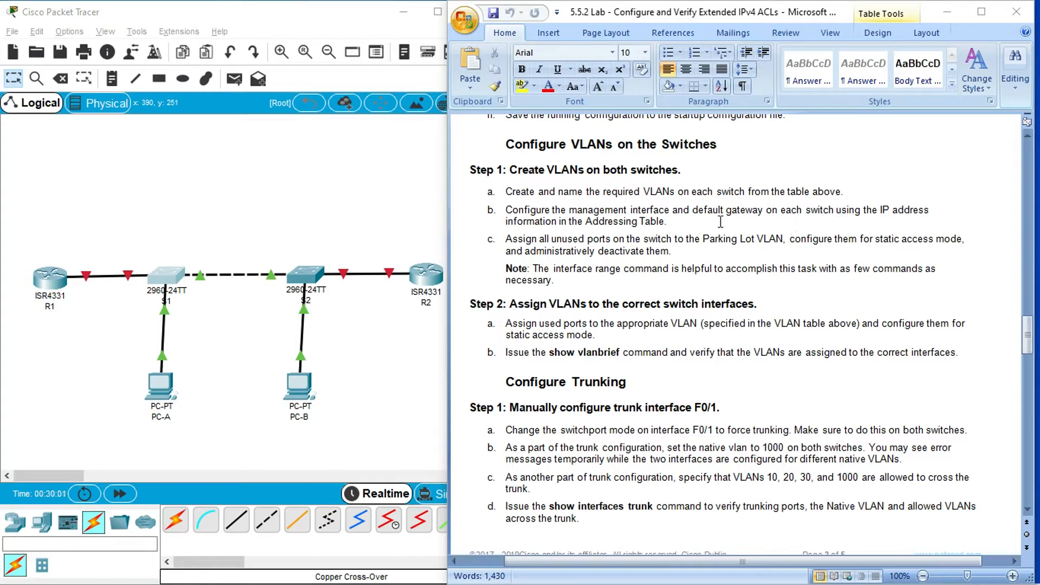
{"action": "left_click_drag", "start_coordinate": [1025, 344], "coordinate": [1033, 205]}
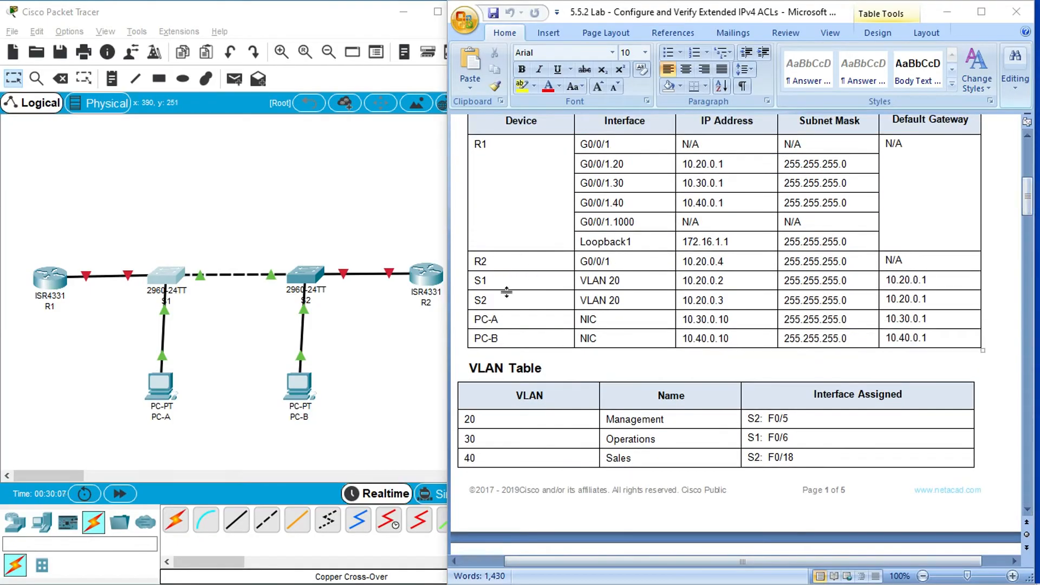
- Examine the VLAN interface, subnet mask and default gateway entries for S1 and S2 in the Addressing Table
{"action": "scroll", "coordinate": [551, 302], "scroll_direction": "up", "scroll_amount": 3}
{"action": "left_click_drag", "start_coordinate": [627, 355], "coordinate": [595, 375]}
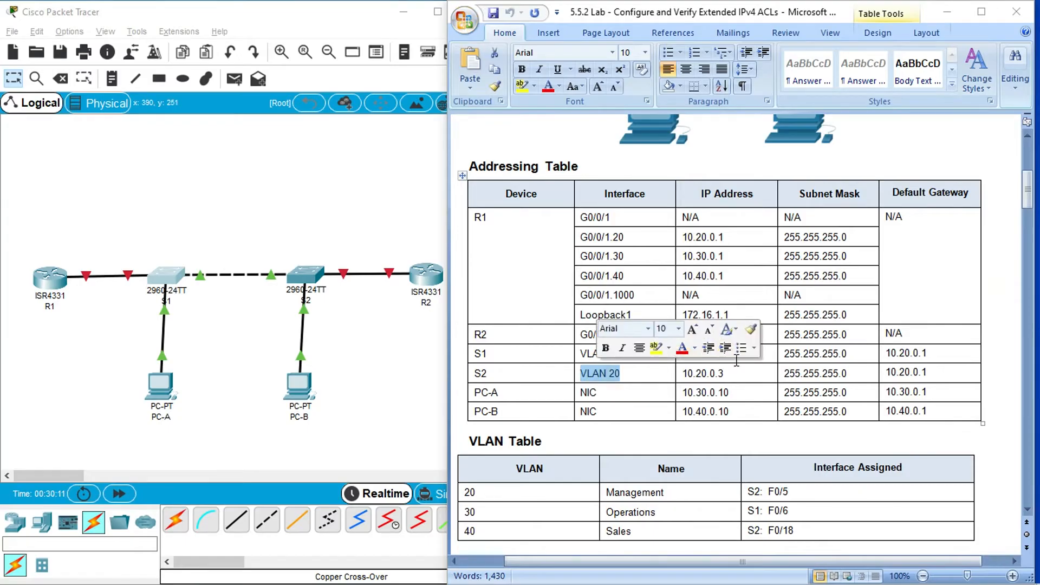
{"action": "left_click", "coordinate": [737, 366]}
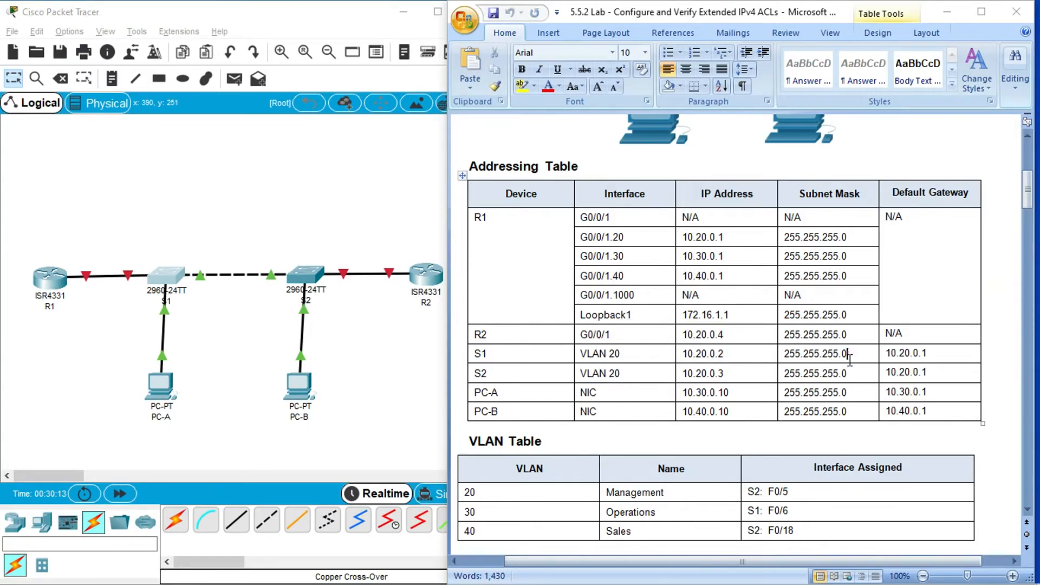
{"action": "left_click_drag", "start_coordinate": [849, 357], "coordinate": [856, 374]}
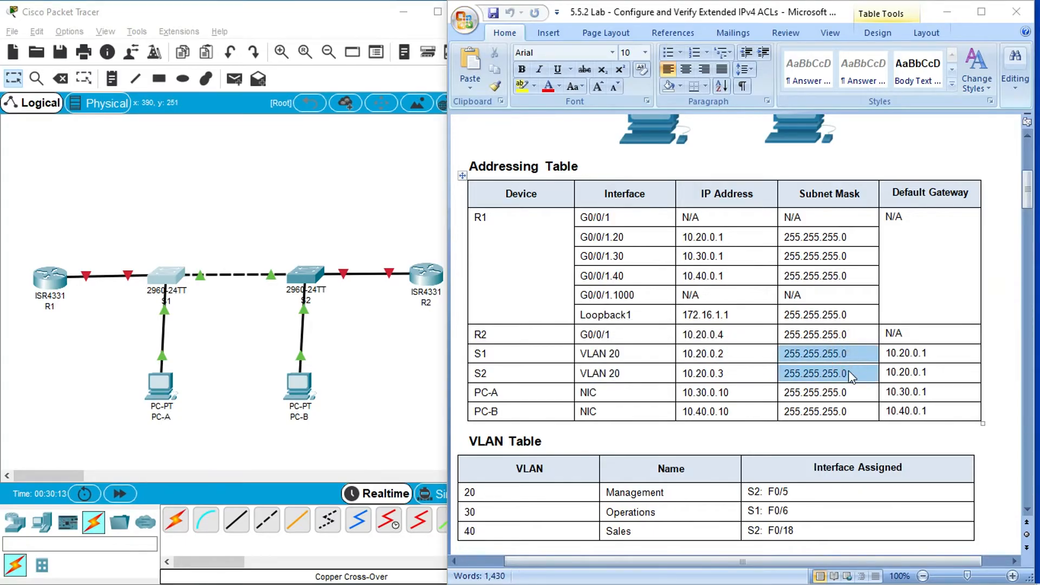
{"action": "left_click", "coordinate": [912, 372]}
{"action": "left_click_drag", "start_coordinate": [889, 353], "coordinate": [901, 373]}
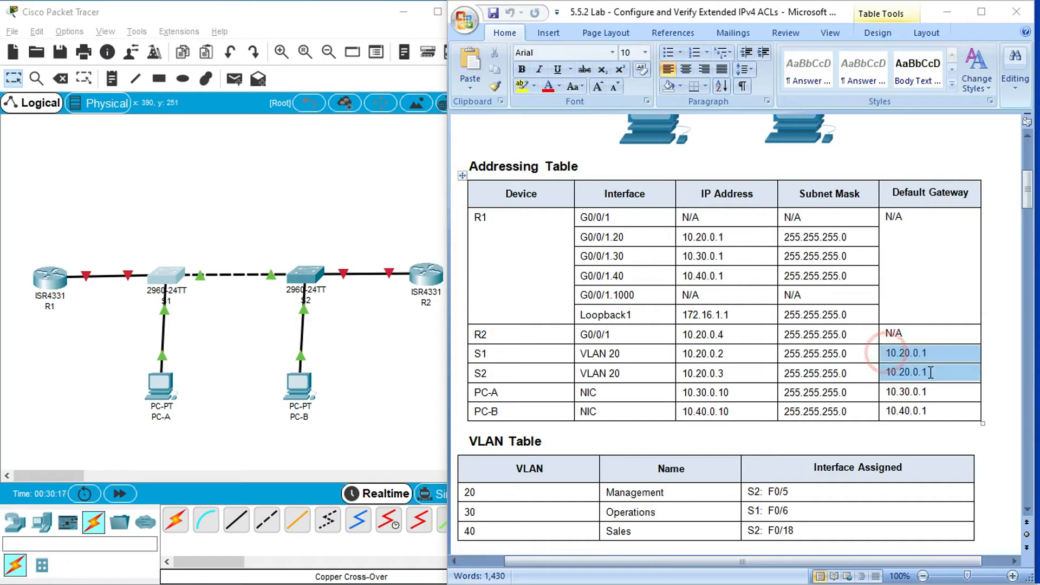
{"action": "left_click", "coordinate": [535, 365]}
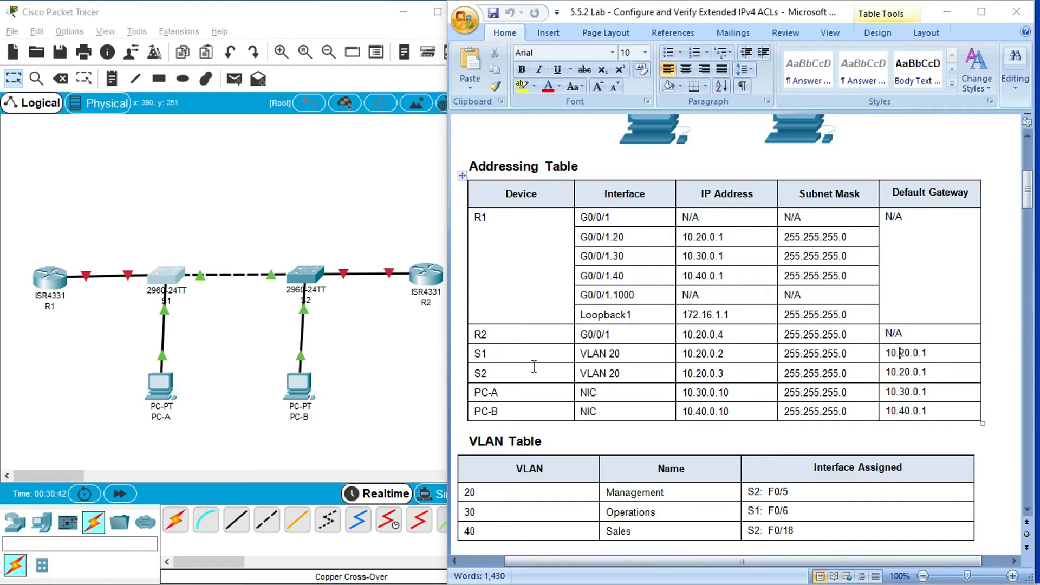
- Copy S1's IP address 10.20.0.2 from the Addressing Table and open S1's command line in a maximized window
{"action": "left_click", "coordinate": [684, 355]}
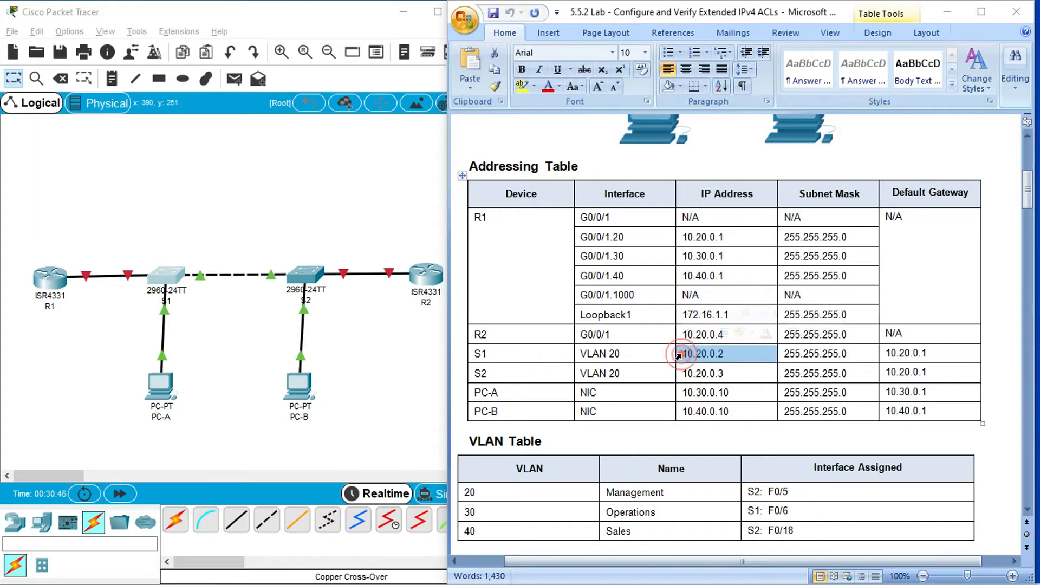
{"action": "double_click", "coordinate": [725, 353]}
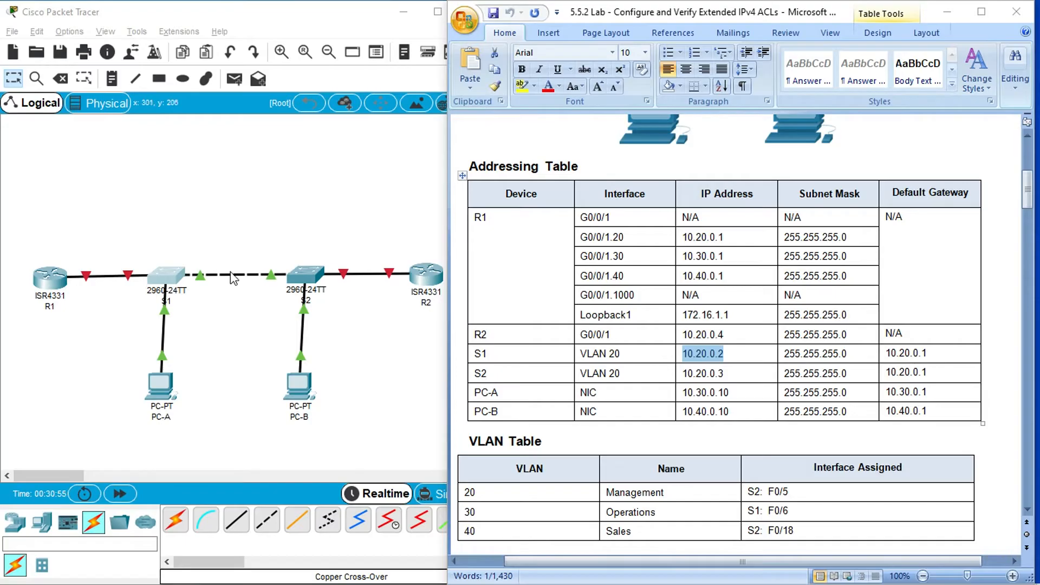
{"action": "left_click", "coordinate": [173, 274]}
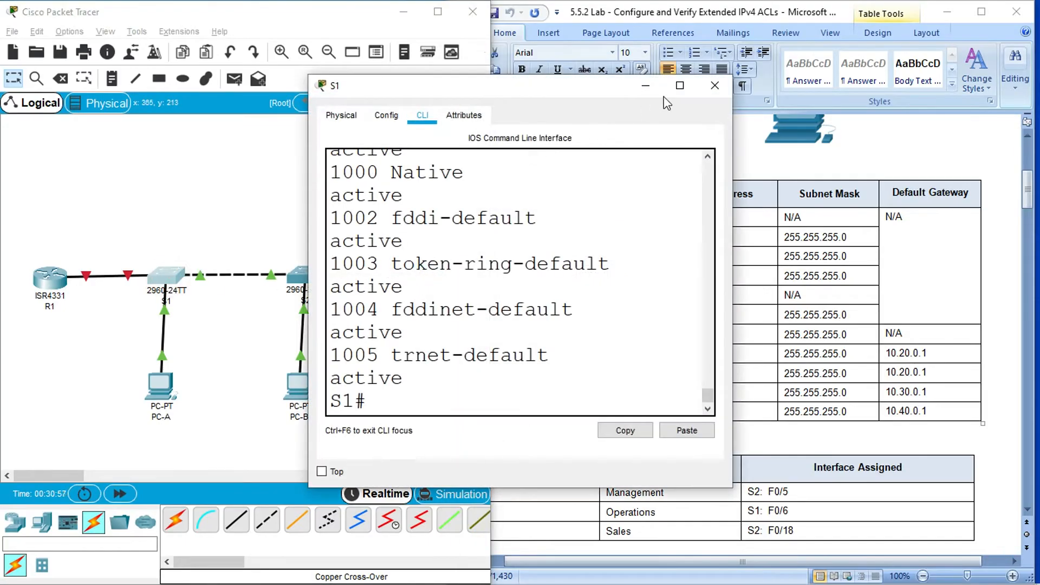
{"action": "left_click", "coordinate": [680, 85]}
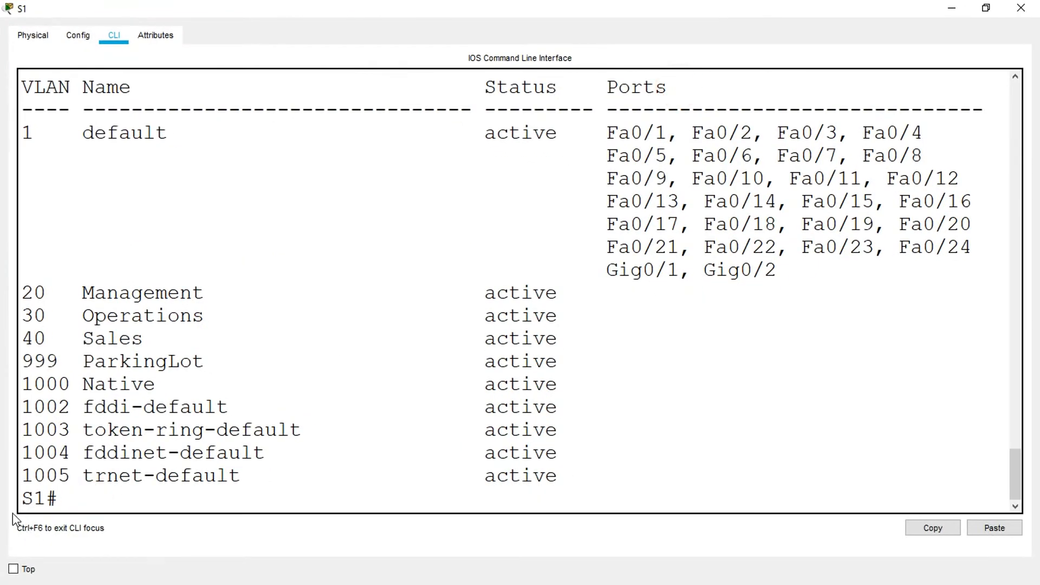
- On S1, enter global configuration mode and open interface VLAN 20 for configuration
{"action": "type", "text": "conf t"}
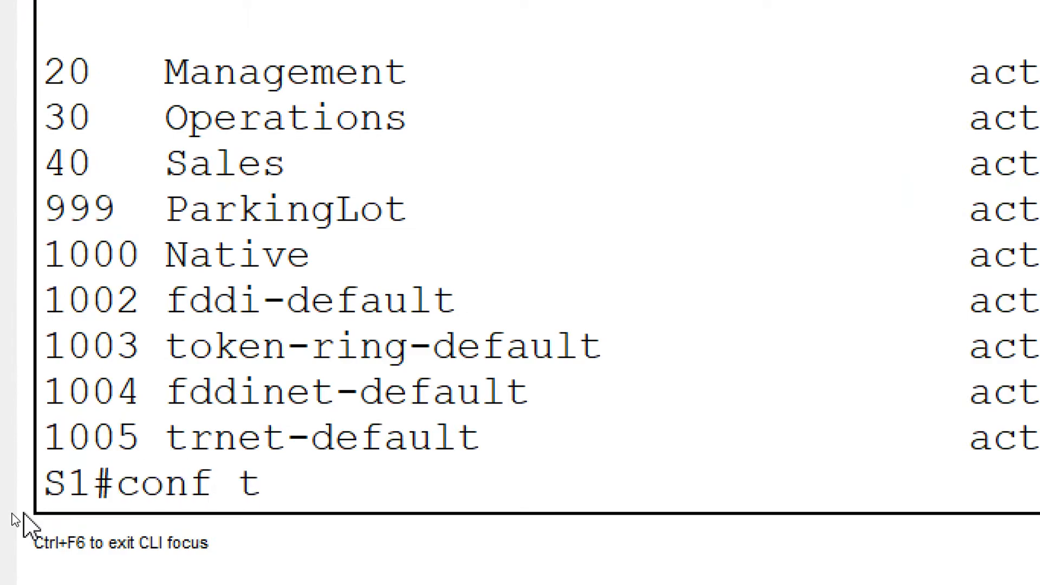
{"action": "key", "text": "Return"}
{"action": "type", "text": "interface"}
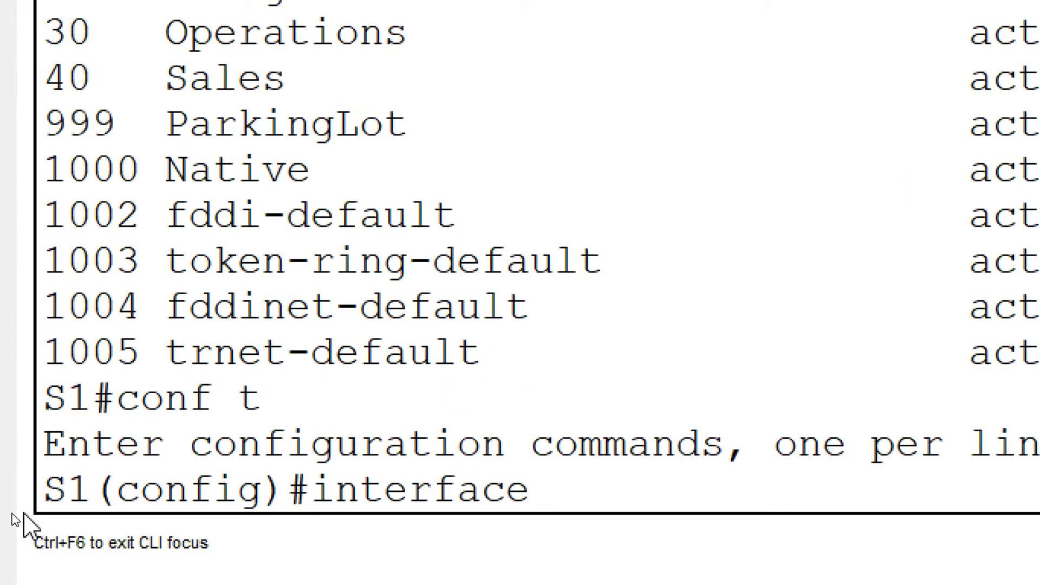
{"action": "type", "text": "vlan"}
{"action": "key", "text": "BackSpace"}
{"action": "key", "text": "BackSpace"}
{"action": "key", "text": "BackSpace"}
{"action": "key", "text": "BackSpace"}
{"action": "type", "text": "vlan 20"}
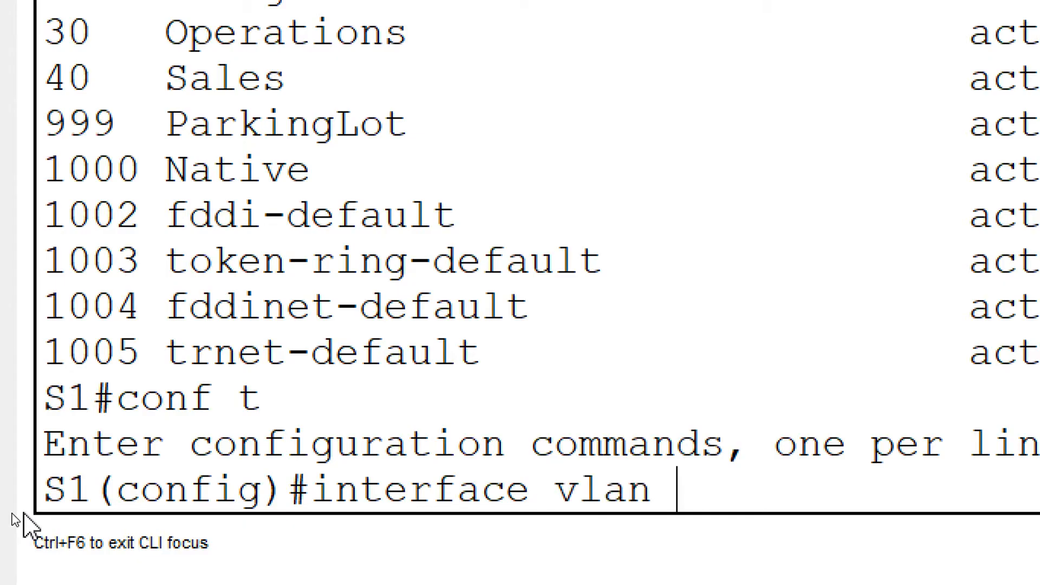
{"action": "key", "text": "Return"}
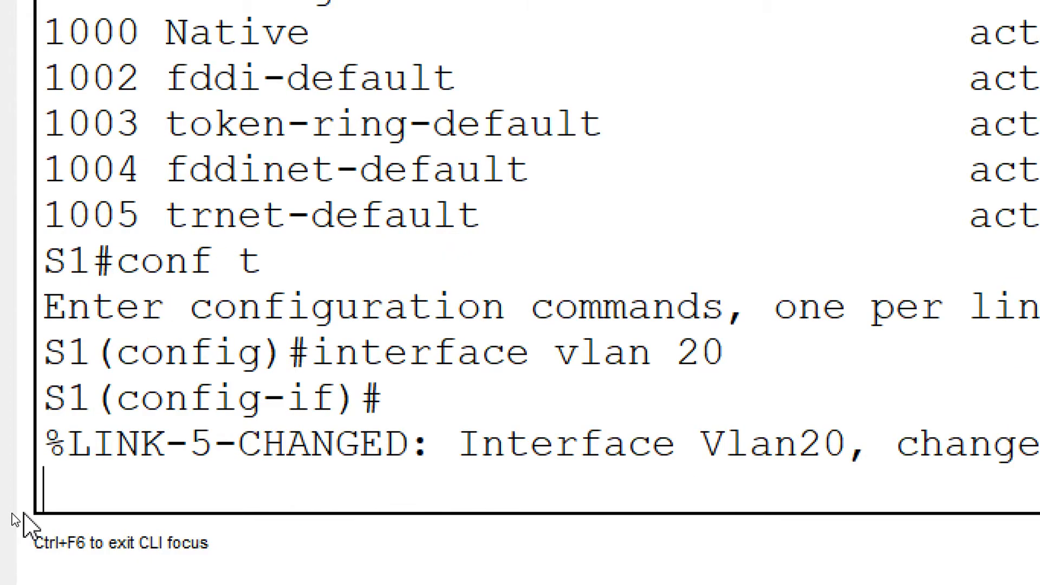
{"action": "key", "text": "Return"}
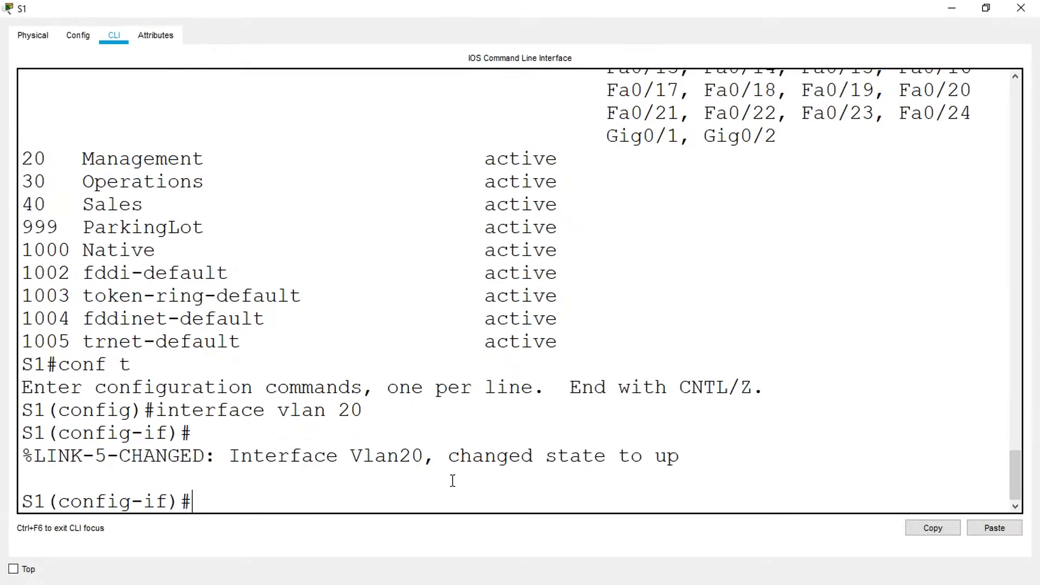
- Assign IP address 10.20.0.2 with subnet mask 255.255.255.0 to S1's VLAN 20 interface
{"action": "left_click", "coordinate": [243, 499]}
{"action": "type", "text": "ip address"}
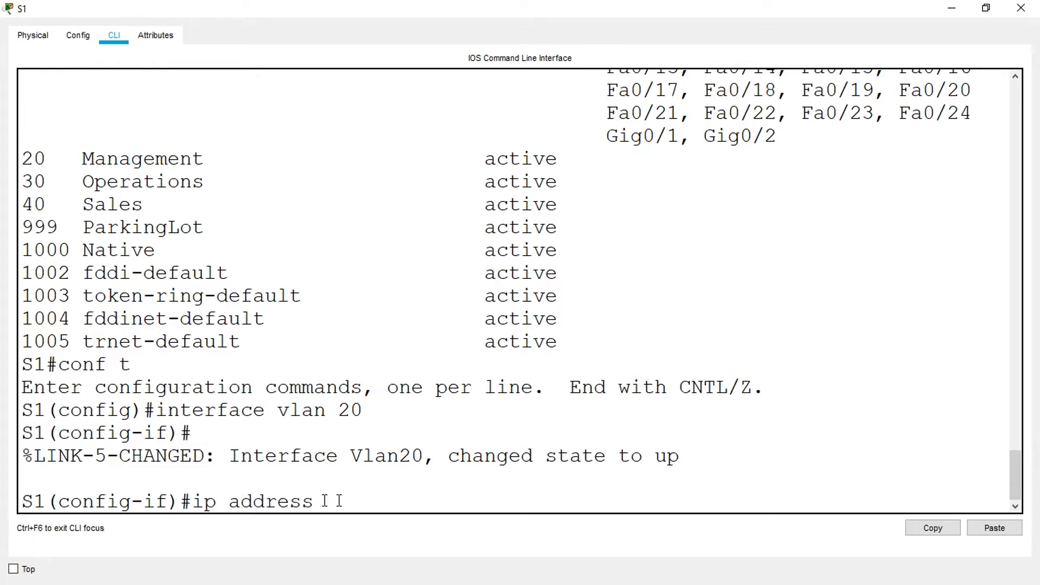
{"action": "type", "text": " 10.20.0.2 255.255.255.0"}
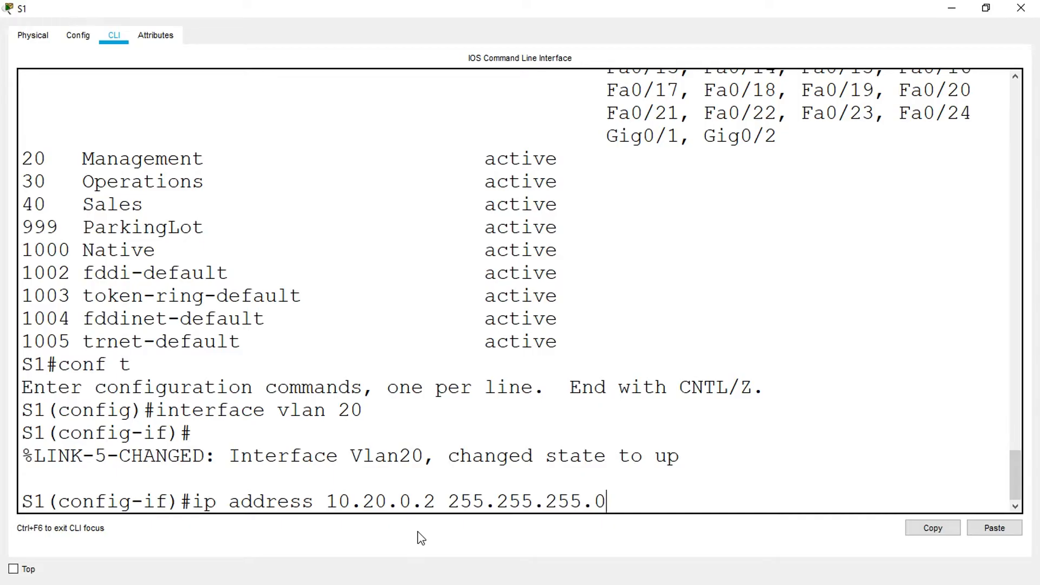
{"action": "key", "text": "Return"}
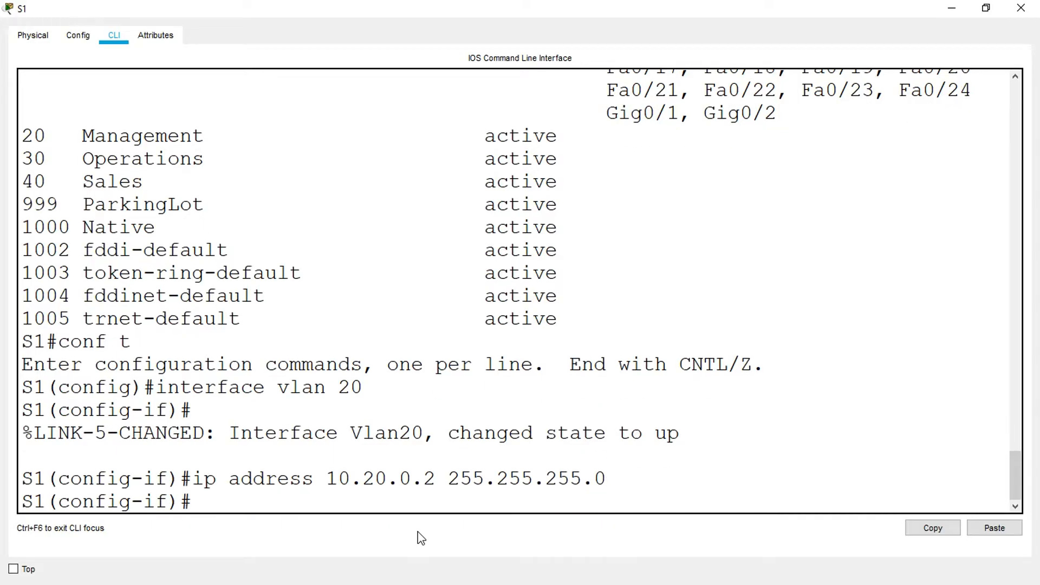
- Leave interface configuration on S1, set its default gateway to 10.20.0.1 and close the switch window
{"action": "type", "text": "exit"}
{"action": "key", "text": "Return"}
{"action": "key", "text": "Return"}
{"action": "type", "text": "ip defua"}
{"action": "key", "text": "BackSpace"}
{"action": "key", "text": "BackSpace"}
{"action": "type", "text": "ault-gateway "}
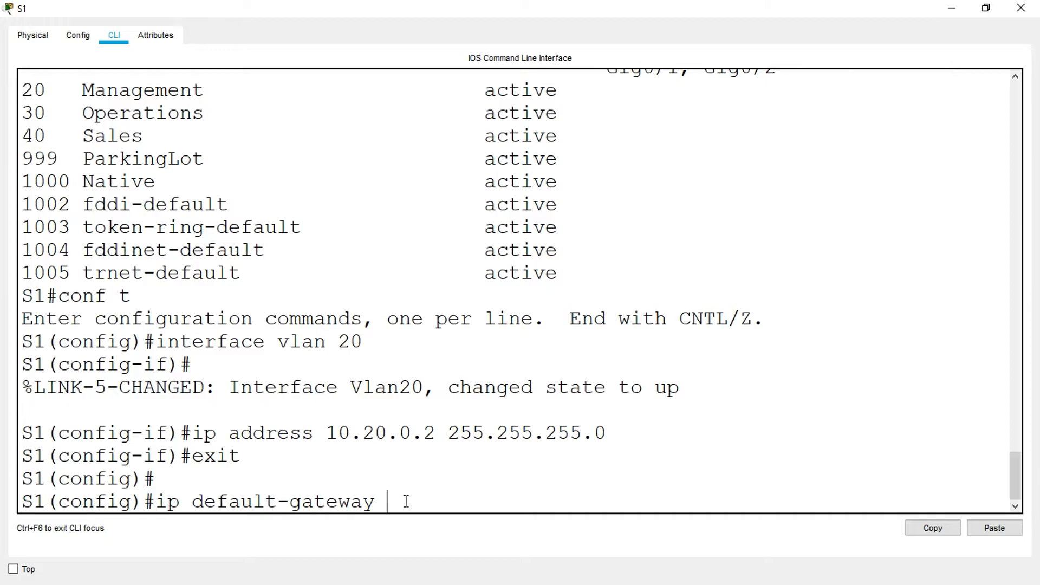
{"action": "type", "text": "10.20.0.2"}
{"action": "key", "text": "Return"}
{"action": "key", "text": "Return"}
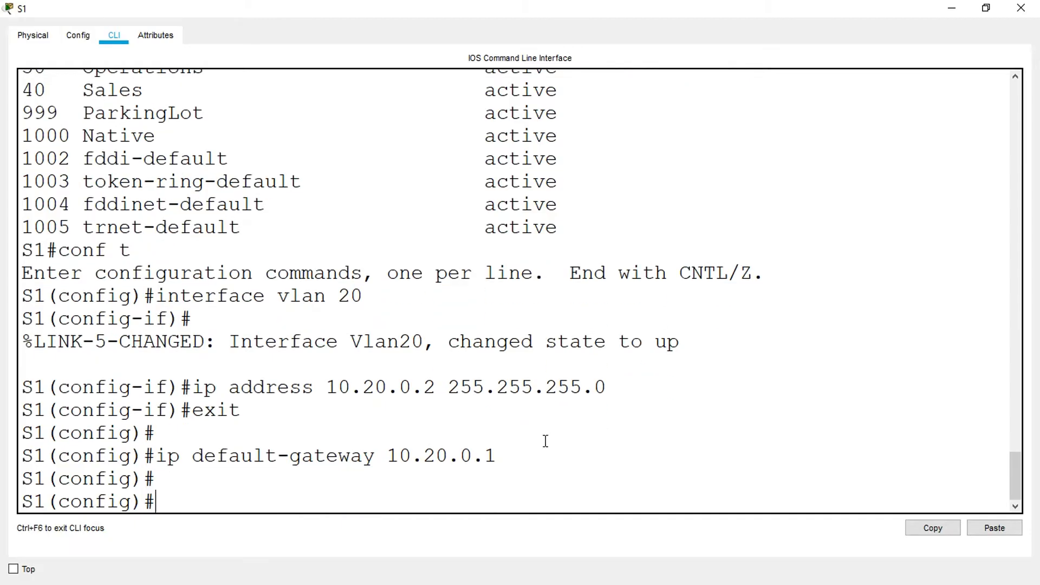
{"action": "left_click", "coordinate": [1020, 8]}
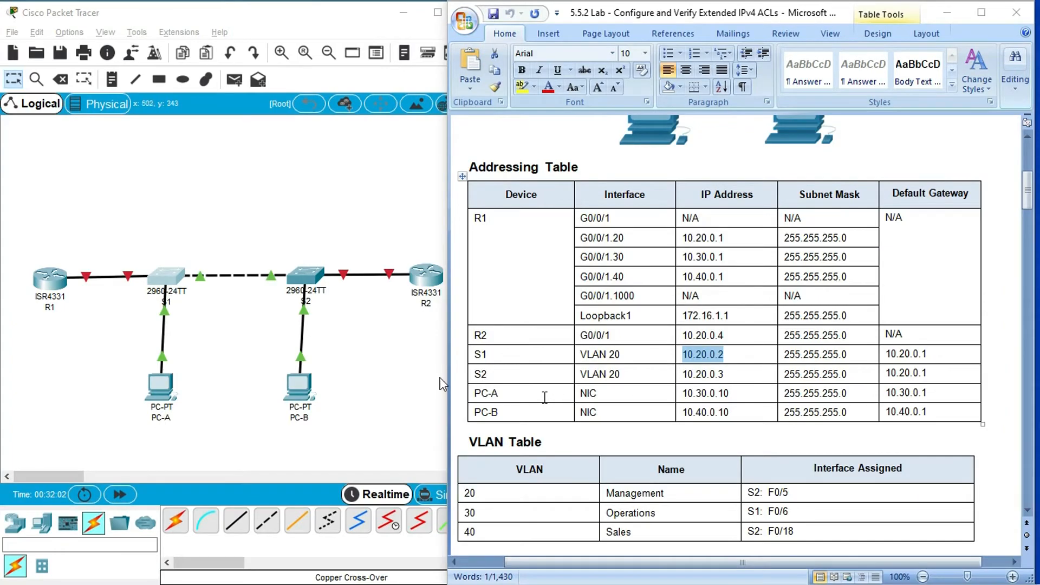
- Copy S2's IP address 10.20.0.3 from the Addressing Table and open S2's command line in a maximized window
{"action": "left_click", "coordinate": [683, 373]}
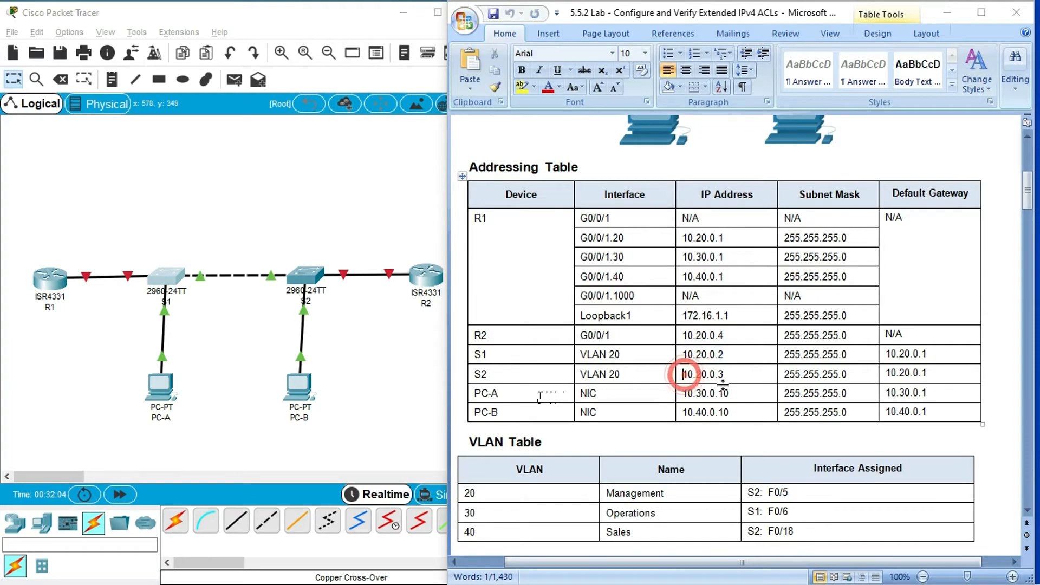
{"action": "left_click_drag", "start_coordinate": [682, 373], "coordinate": [725, 374]}
{"action": "key", "text": "super+c"}
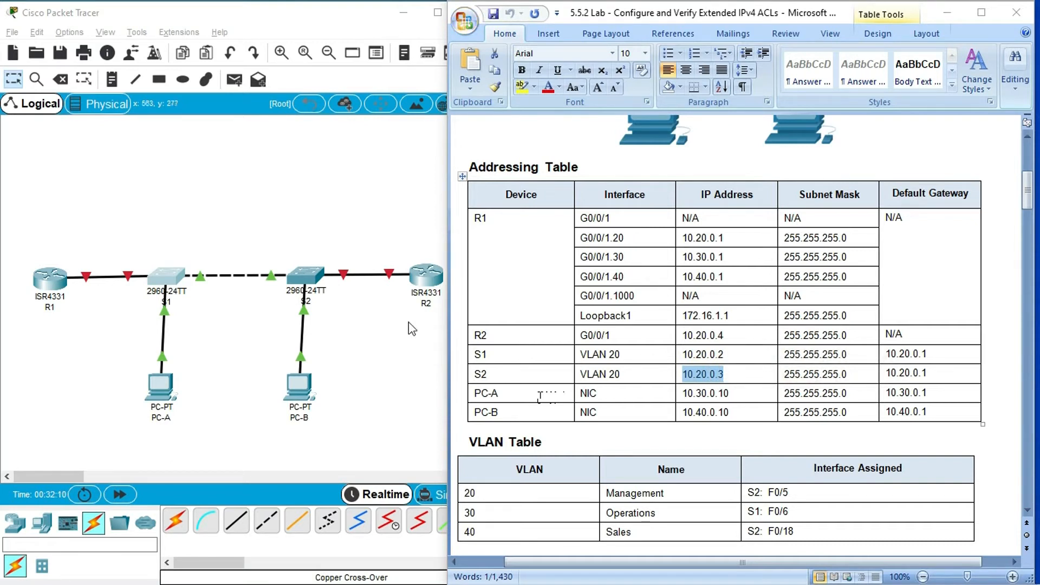
{"action": "left_click", "coordinate": [304, 275]}
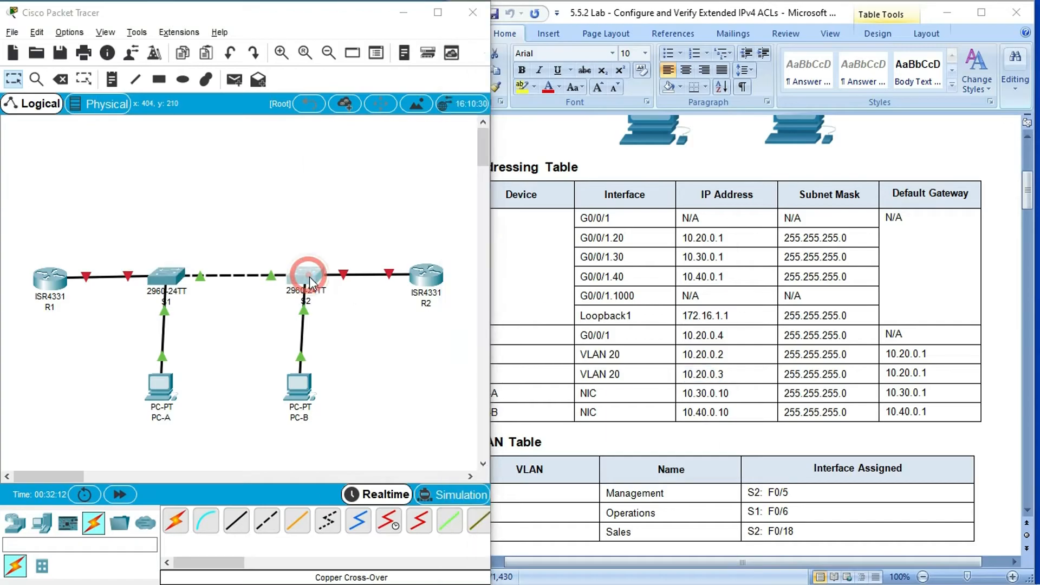
{"action": "left_click", "coordinate": [679, 86]}
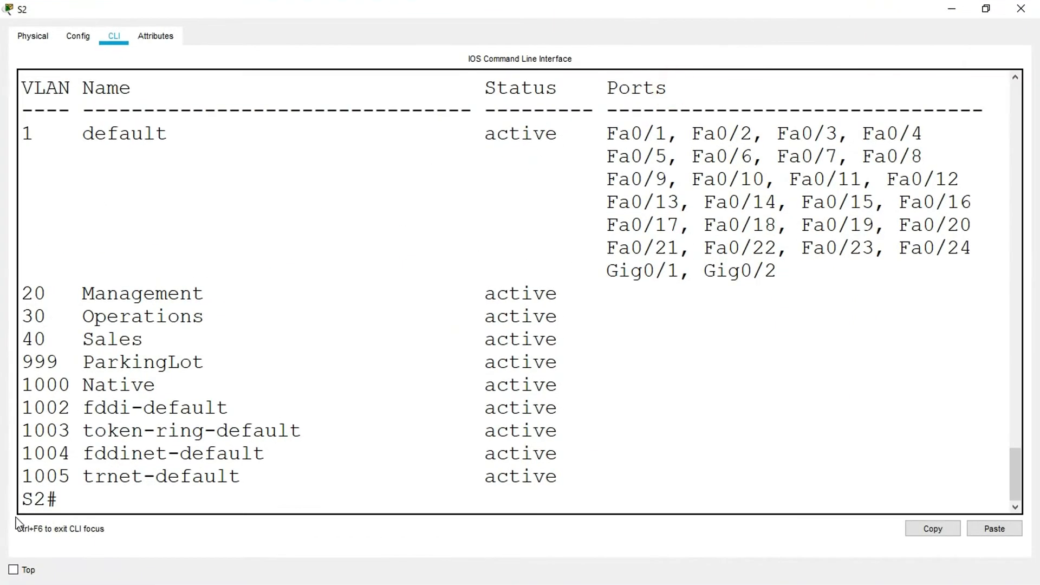
- On S2, enter global configuration mode and open interface VLAN 20 for configuration
{"action": "left_click", "coordinate": [31, 512]}
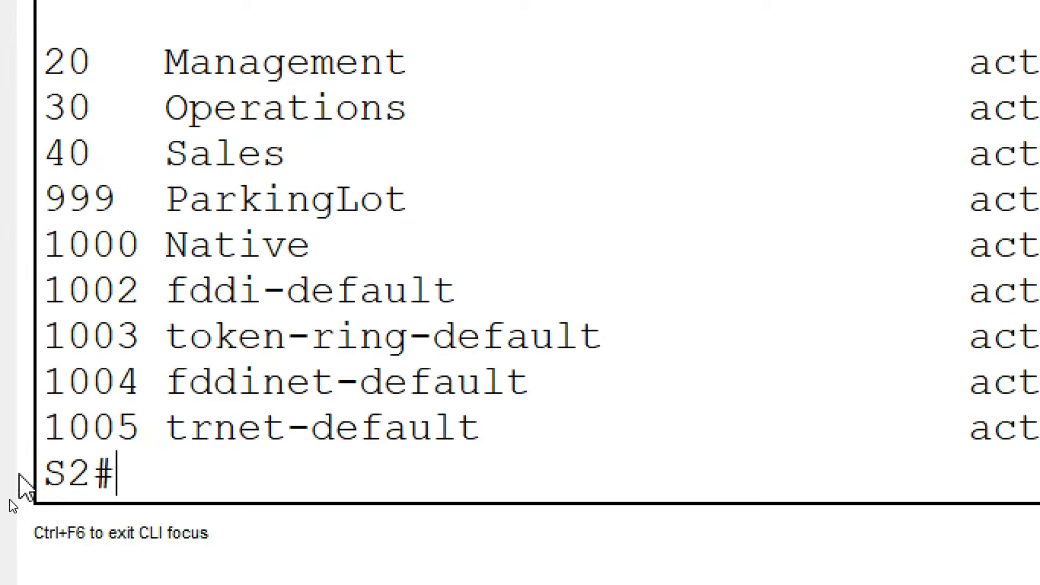
{"action": "type", "text": "configure t"}
{"action": "key", "text": "Return"}
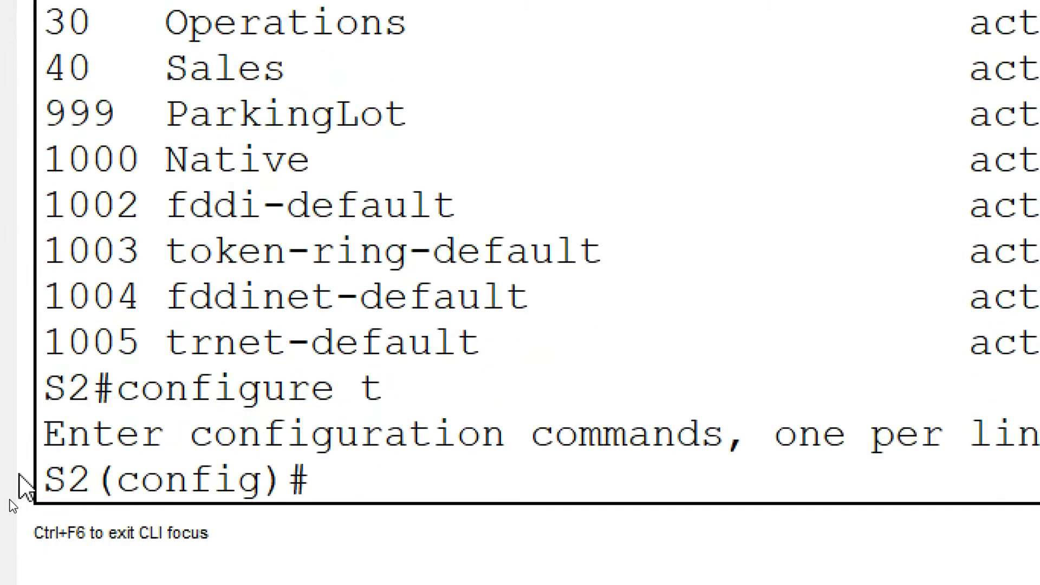
{"action": "type", "text": "interfa"}
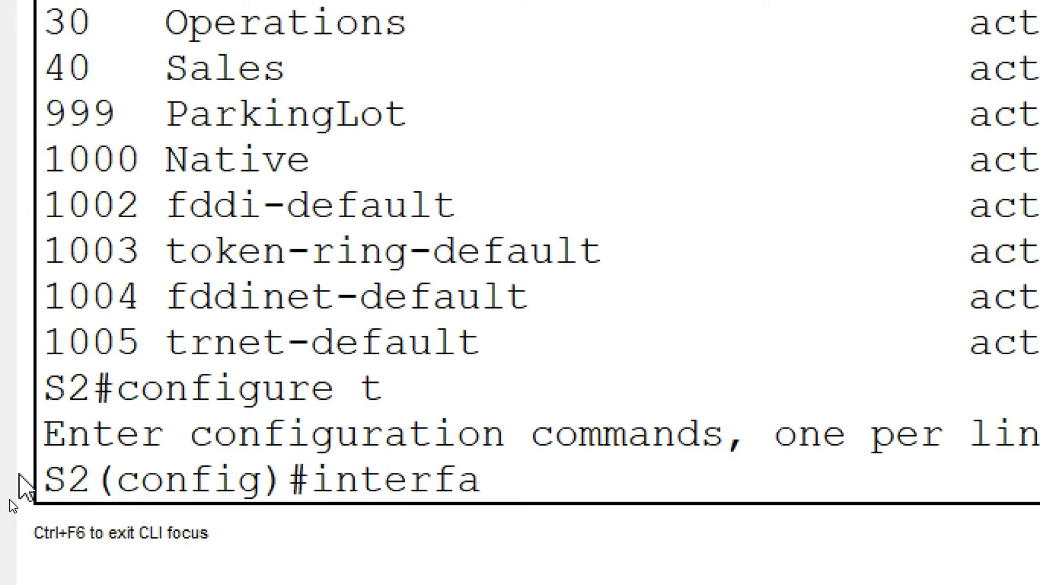
{"action": "type", "text": "ce vlan 20"}
{"action": "key", "text": "Return"}
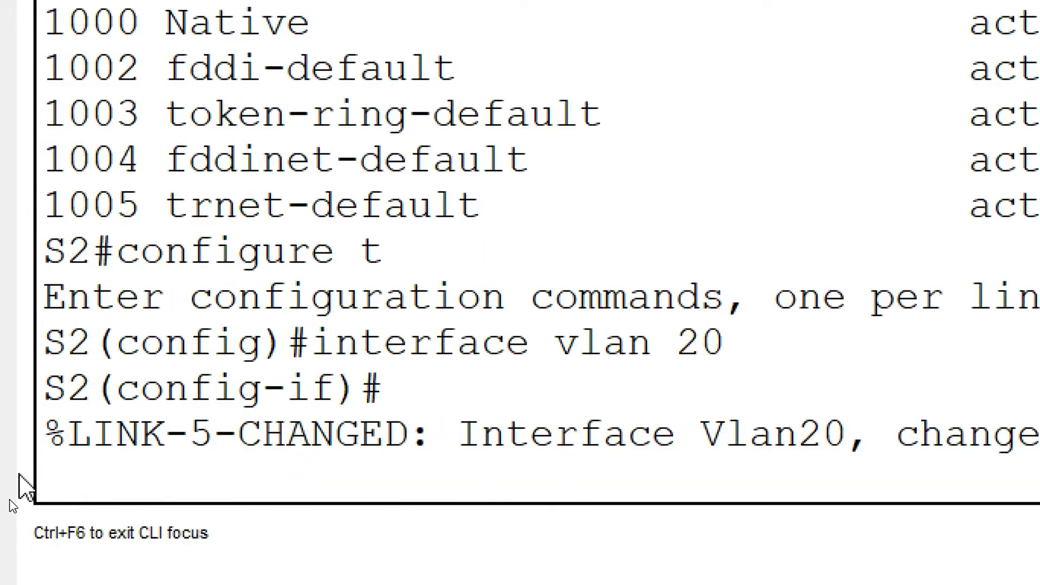
{"action": "key", "text": "Return"}
- Assign IP address 10.20.0.3 with subnet mask 255.255.255.0 to S2's VLAN 20 interface
{"action": "type", "text": "ip address"}
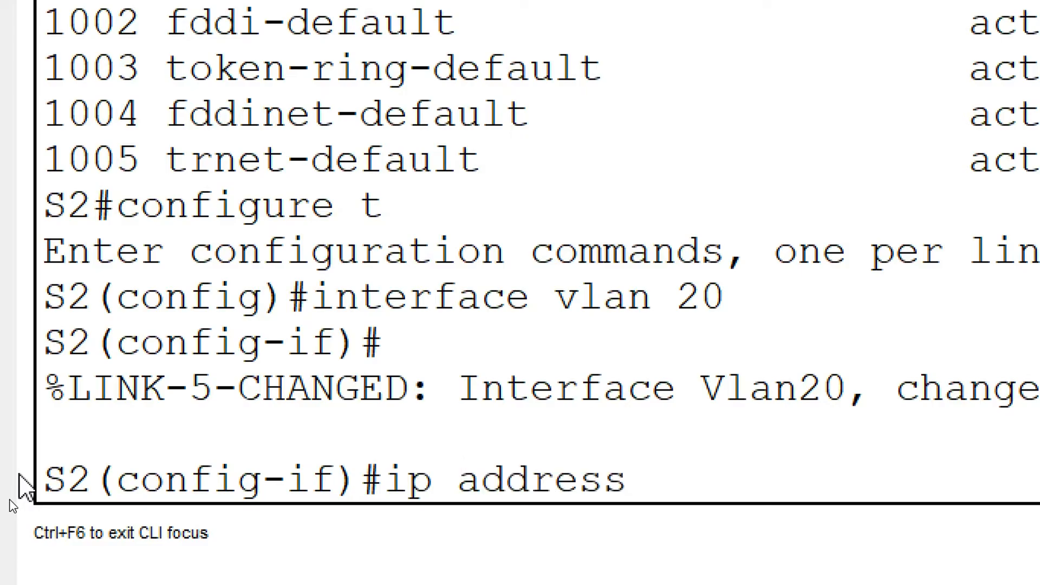
{"action": "right_click", "coordinate": [656, 475]}
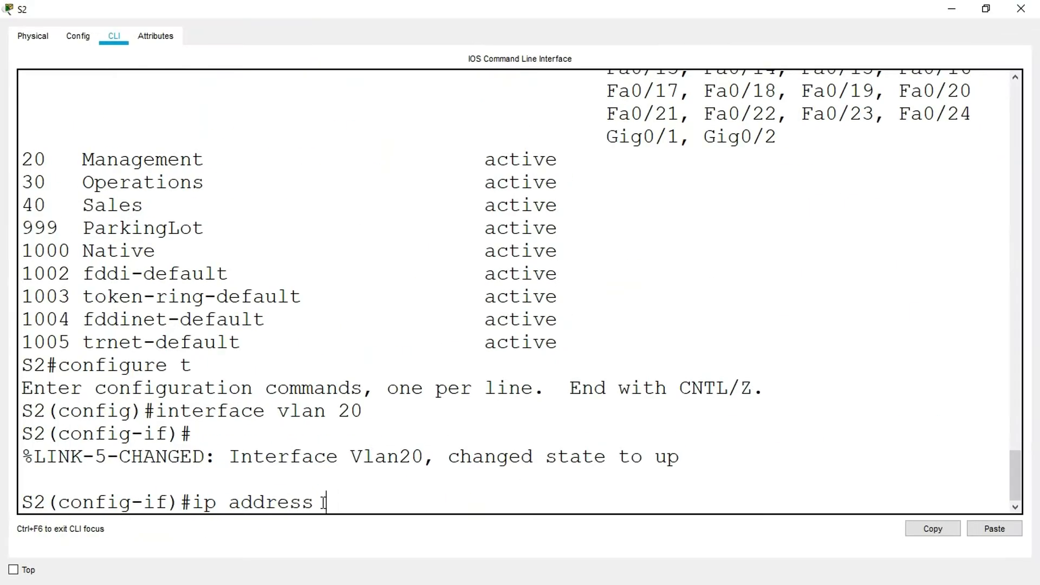
{"action": "left_click", "coordinate": [360, 526]}
{"action": "type", "text": "255"}
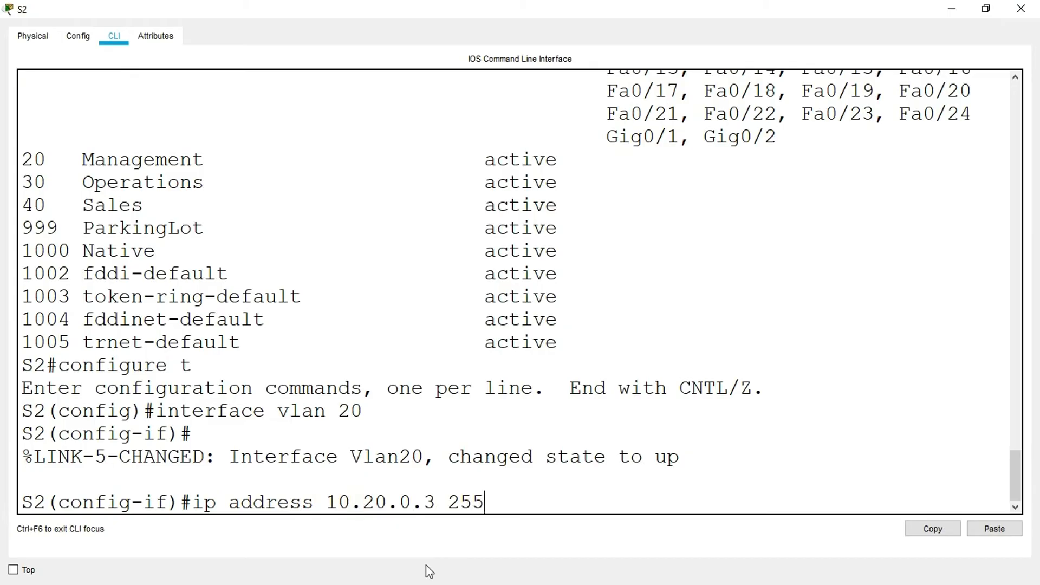
{"action": "type", "text": ".255.255."}
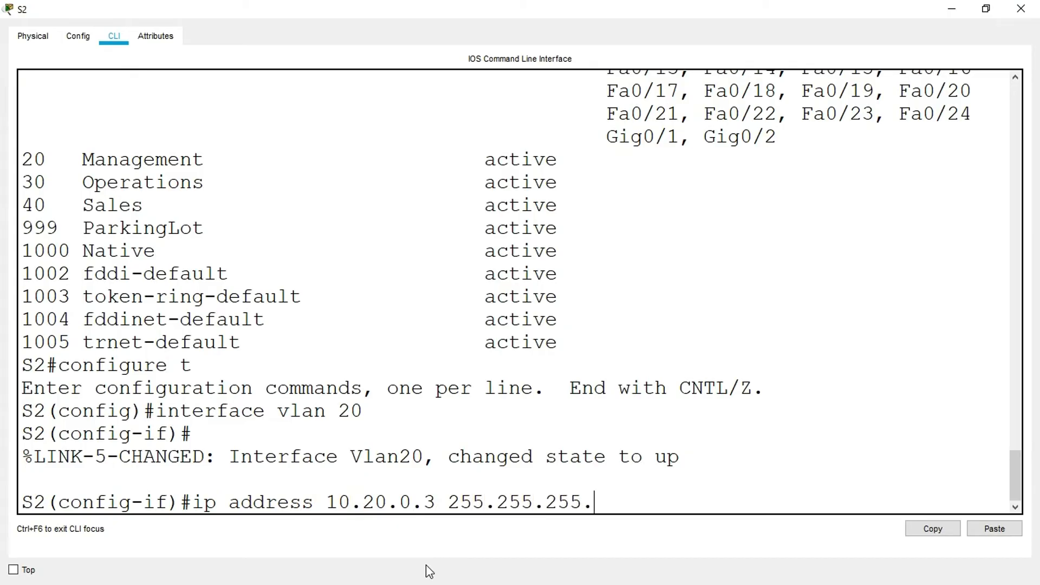
{"action": "key", "text": "Return"}
- Leave interface configuration on S2 and set its default gateway to 10.20.0.1
{"action": "type", "text": "n"}
{"action": "type", "text": "exit"}
{"action": "key", "text": "Return"}
{"action": "key", "text": "Return"}
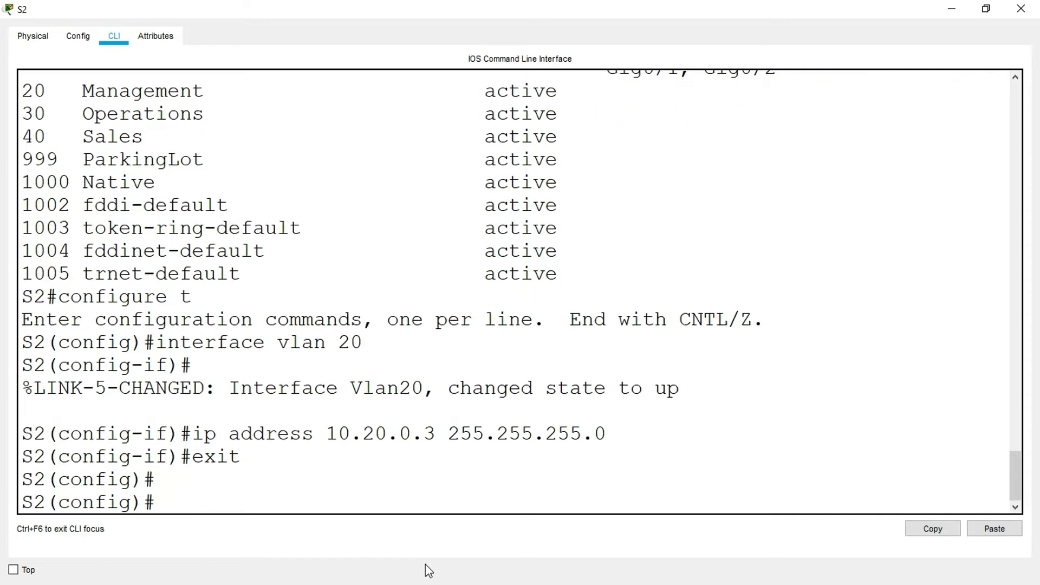
{"action": "type", "text": "ip default-"}
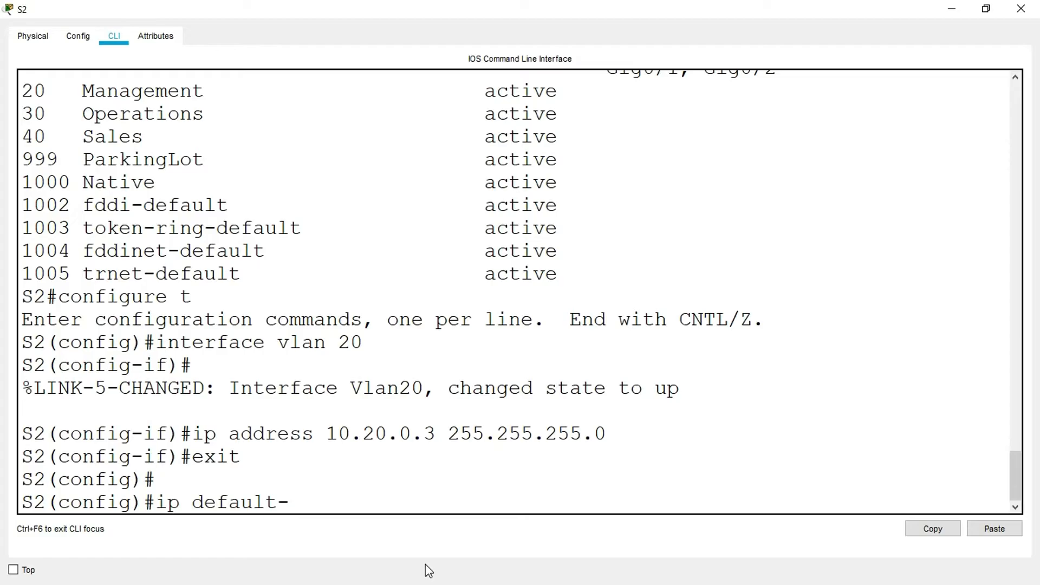
{"action": "type", "text": "gateway"}
{"action": "right_click", "coordinate": [406, 504]}
{"action": "left_click", "coordinate": [424, 523]}
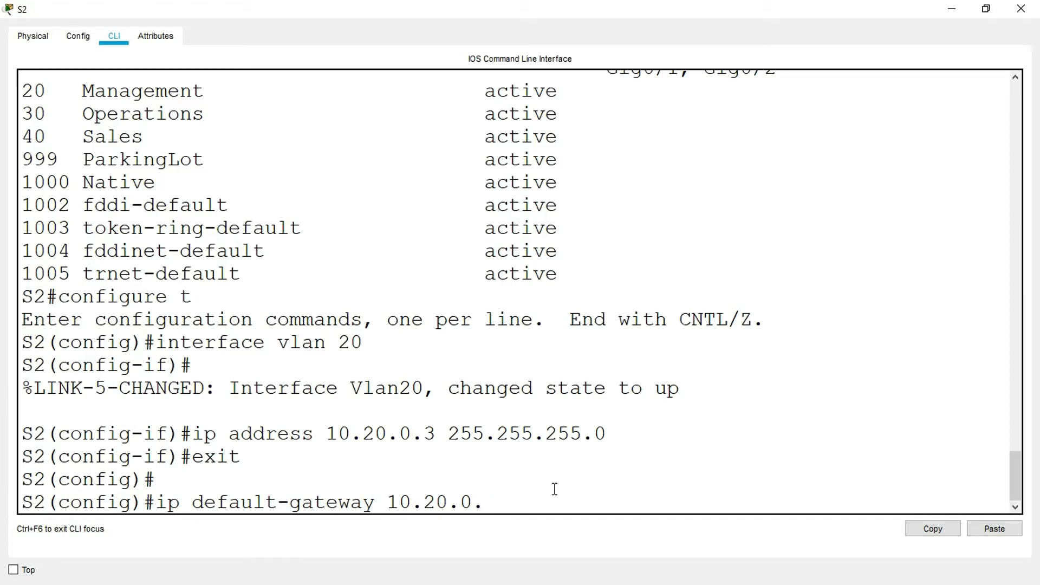
{"action": "key", "text": "Return"}
{"action": "key", "text": "Return"}
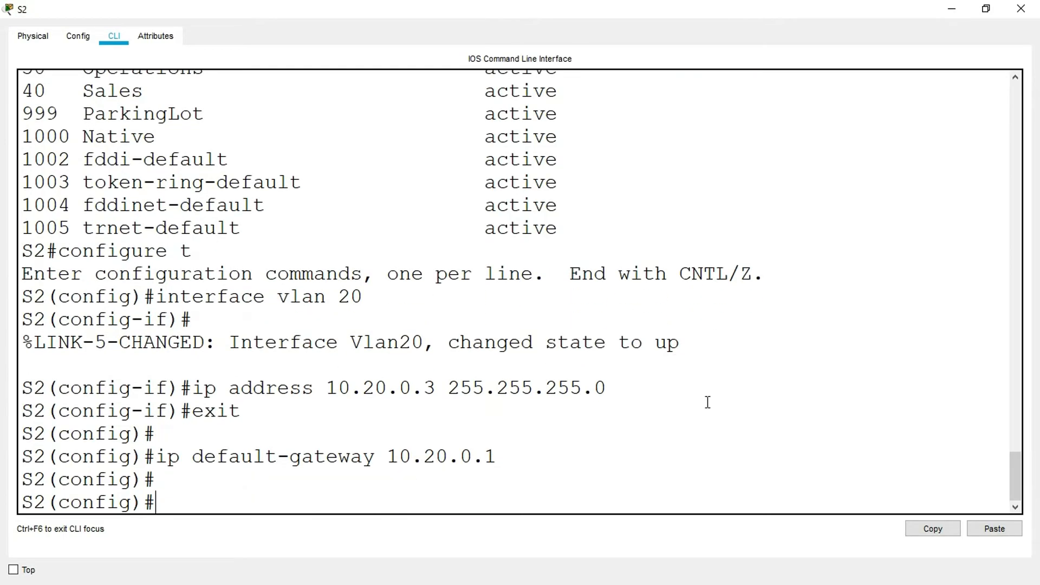
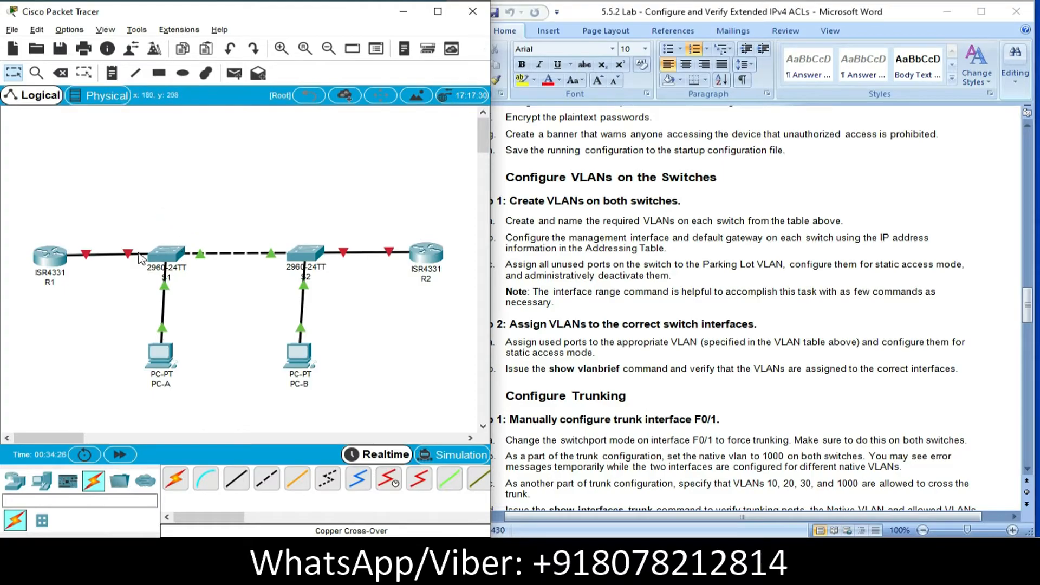
- Check S1's used ports in the topology and start an interface range command on S1 covering fa0/2-4
{"action": "mouse_move", "coordinate": [129, 257]}
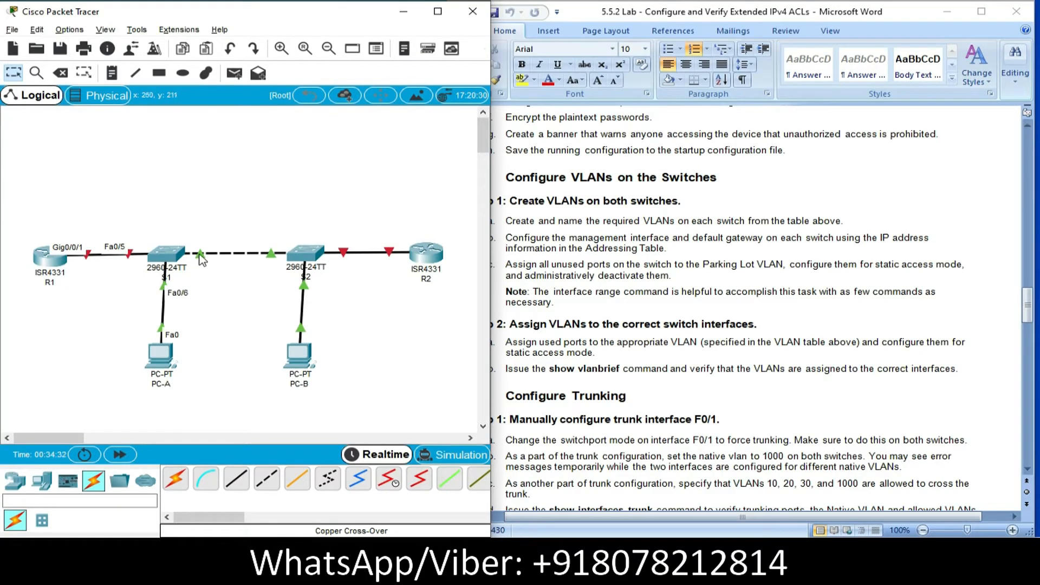
{"action": "mouse_move", "coordinate": [185, 254]}
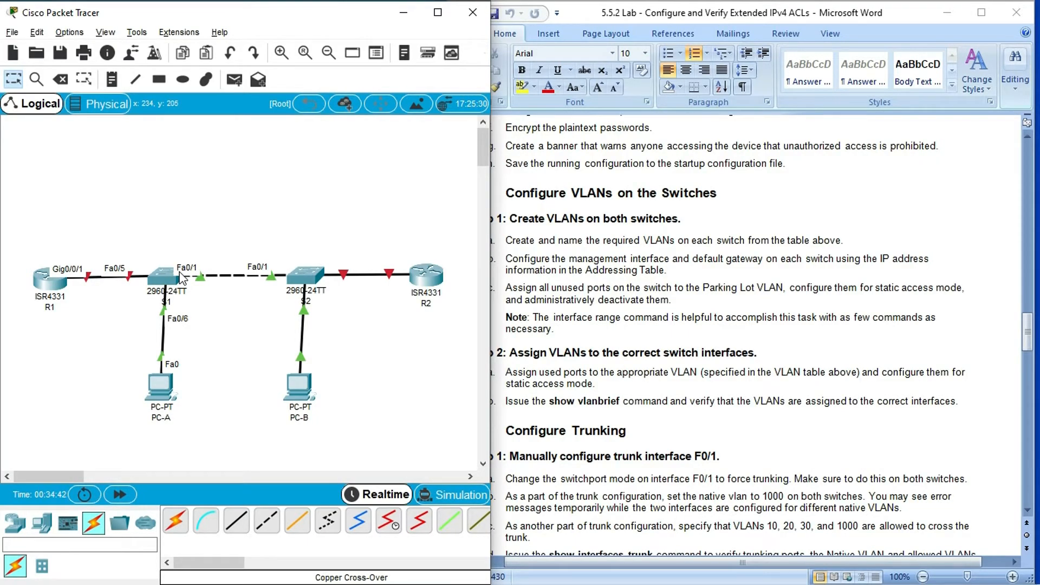
{"action": "left_click", "coordinate": [165, 279]}
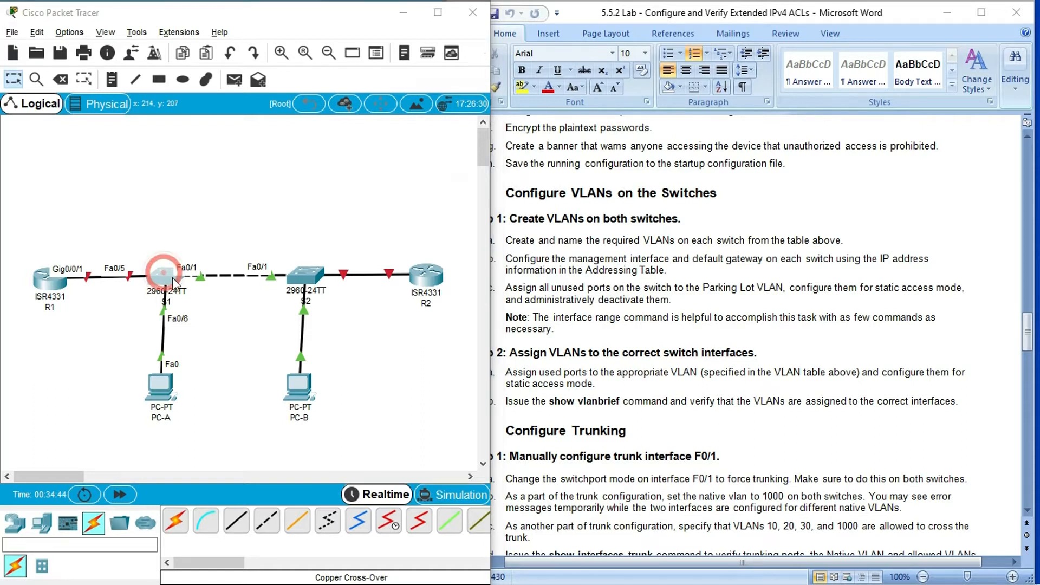
{"action": "left_click", "coordinate": [670, 90]}
{"action": "left_click", "coordinate": [169, 493]}
{"action": "type", "text": "interface range fa0/"}
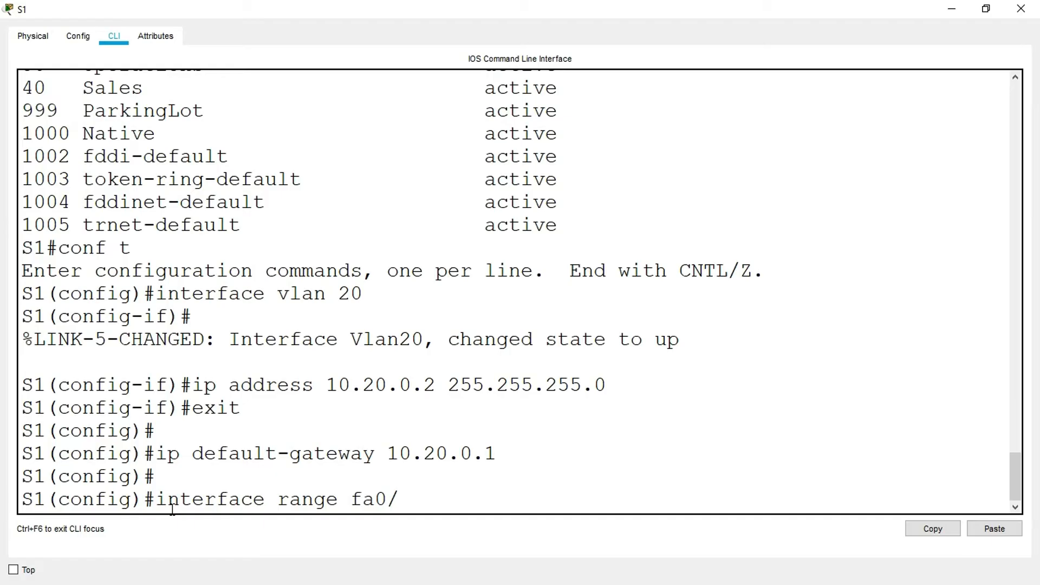
{"action": "type", "text": "2-4,fa0/"}
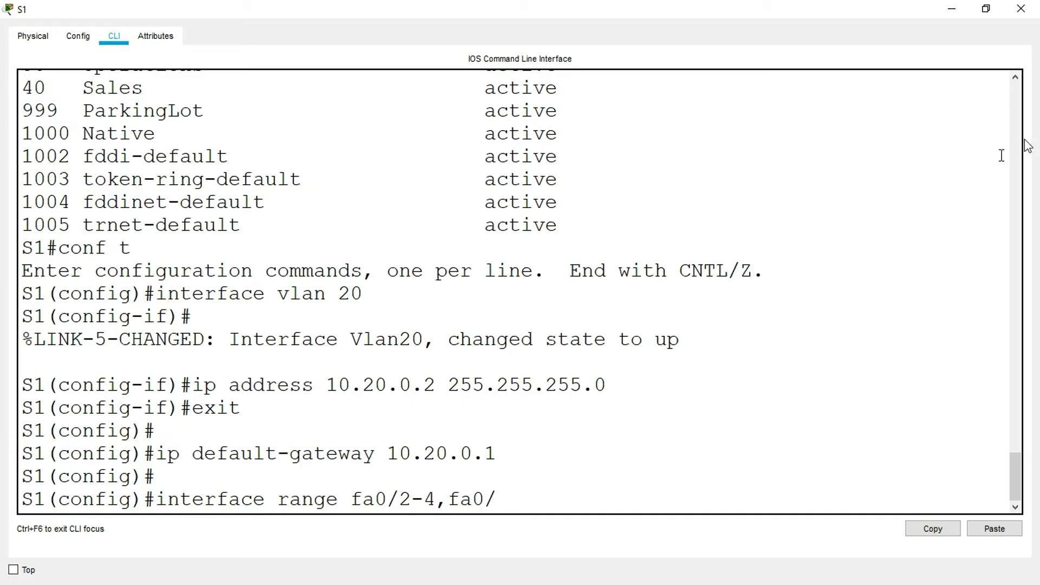
- Recheck S1's connected ports, complete the interface range with fa0/7-24 and g0/1-2, and enter its configuration mode
{"action": "left_click", "coordinate": [954, 12]}
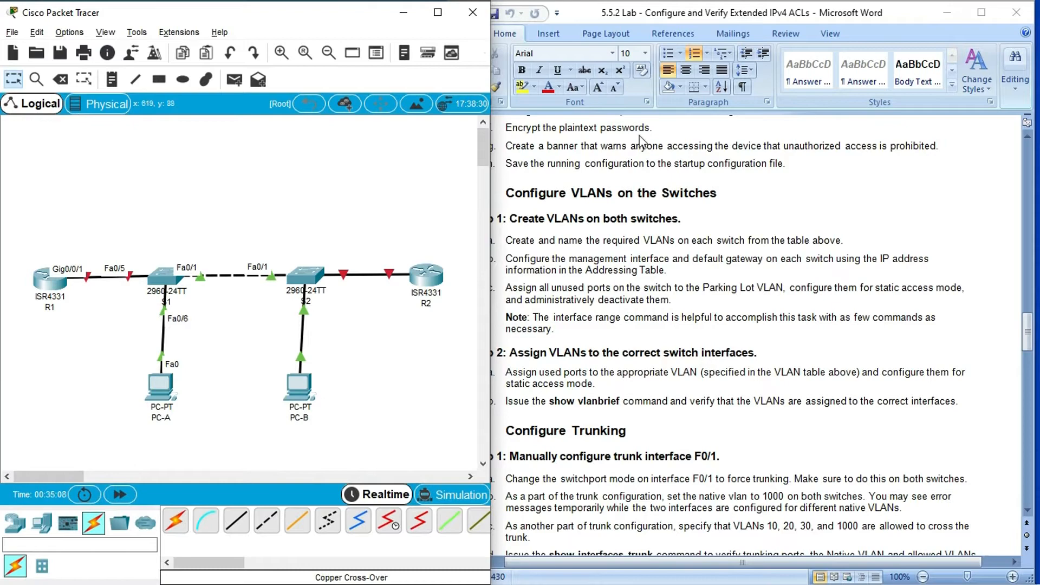
{"action": "left_click", "coordinate": [703, 242]}
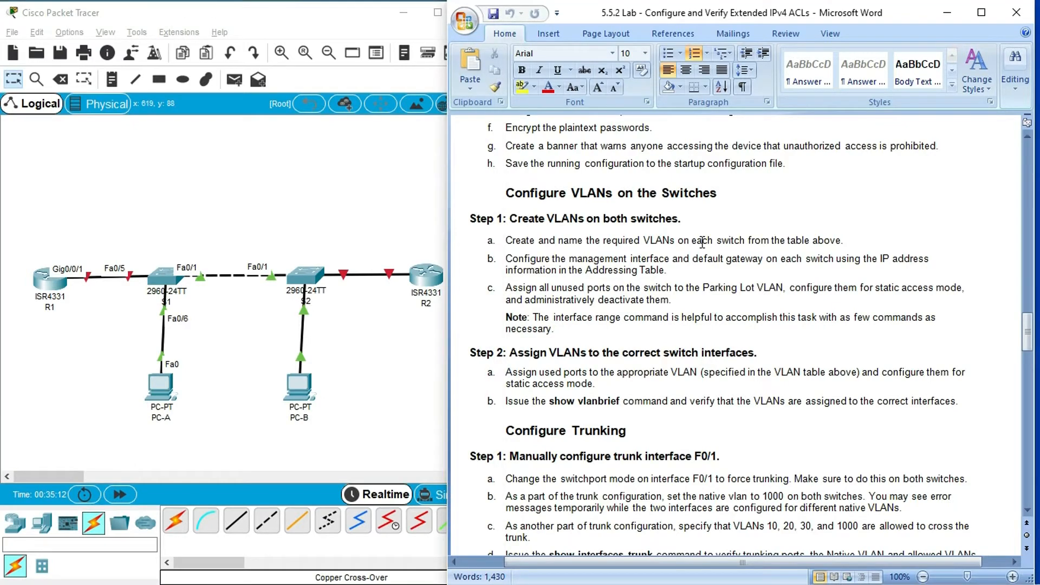
{"action": "left_click", "coordinate": [234, 331]}
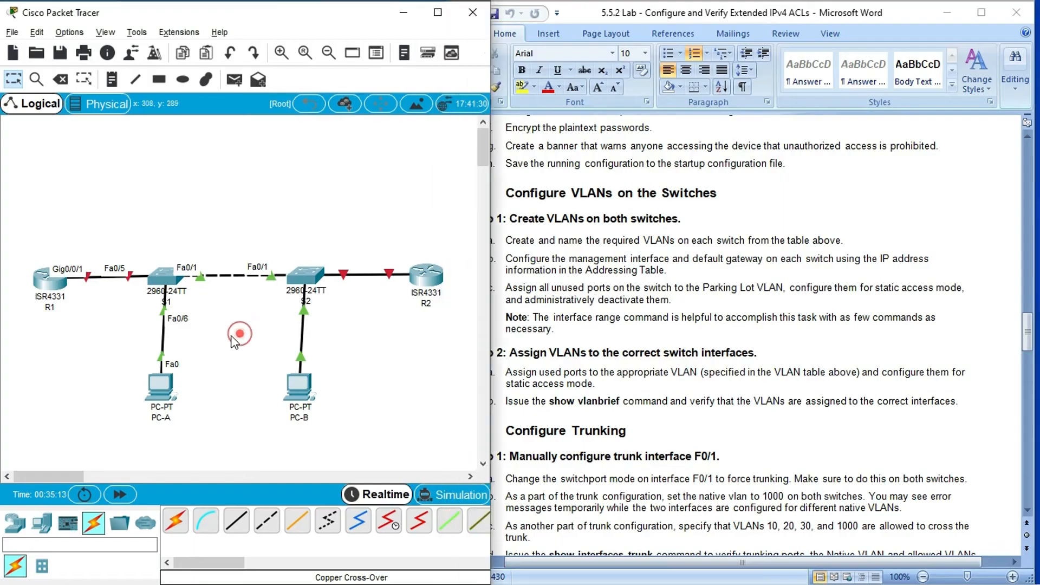
{"action": "left_click", "coordinate": [164, 286]}
{"action": "left_click", "coordinate": [704, 290]}
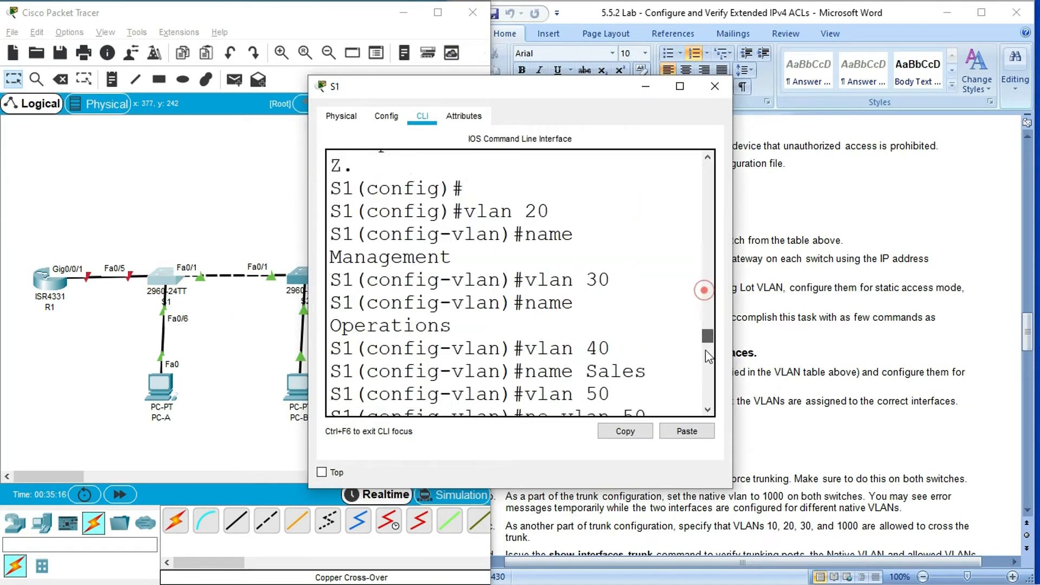
{"action": "left_click_drag", "start_coordinate": [707, 336], "coordinate": [707, 399]}
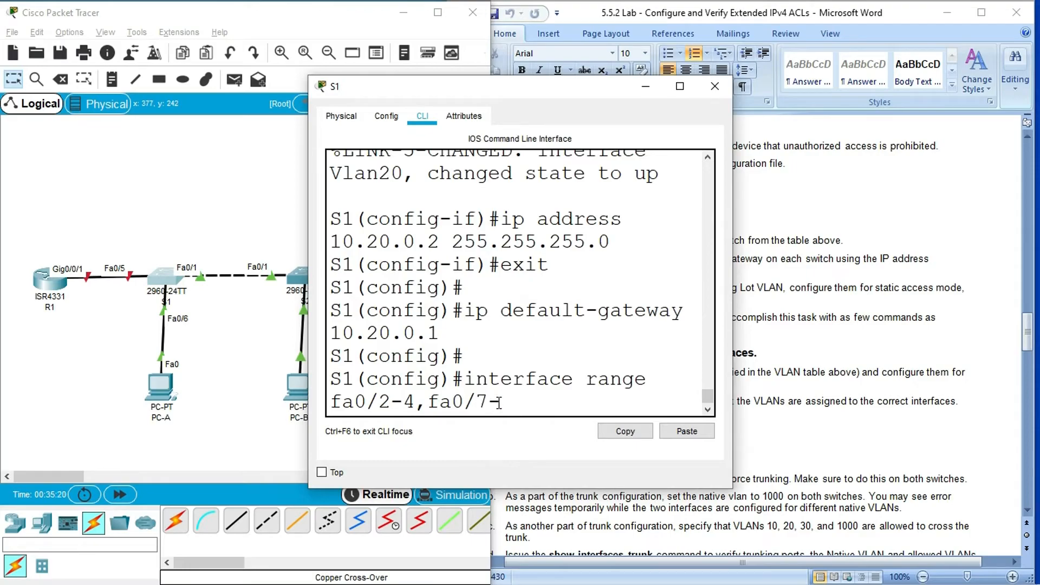
{"action": "type", "text": "24,g0/1-2"}
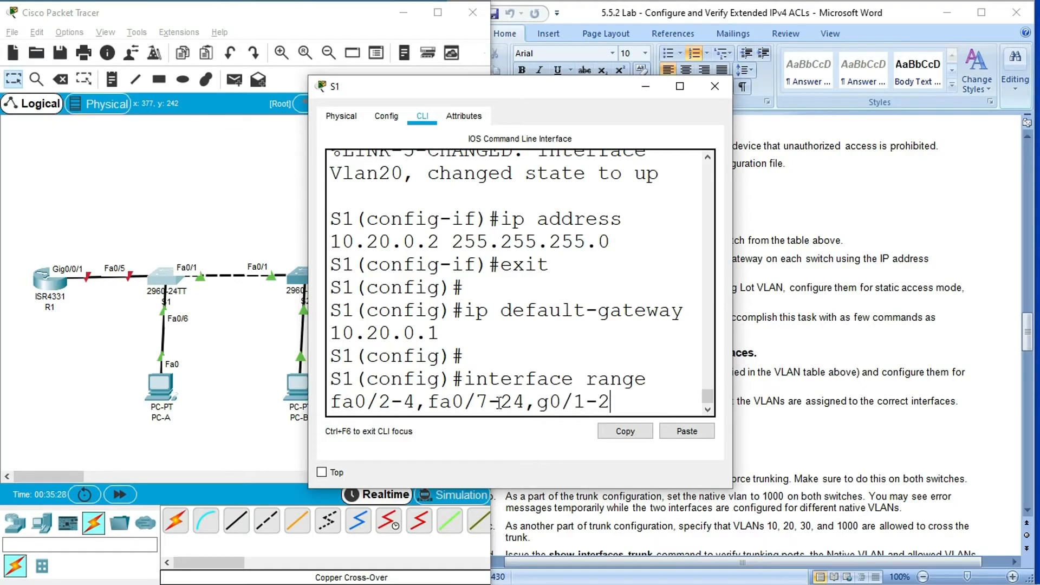
{"action": "key", "text": "Return"}
- Set S1's selected unused ports to static access mode and assign them to VLAN 999
{"action": "type", "text": "sw"}
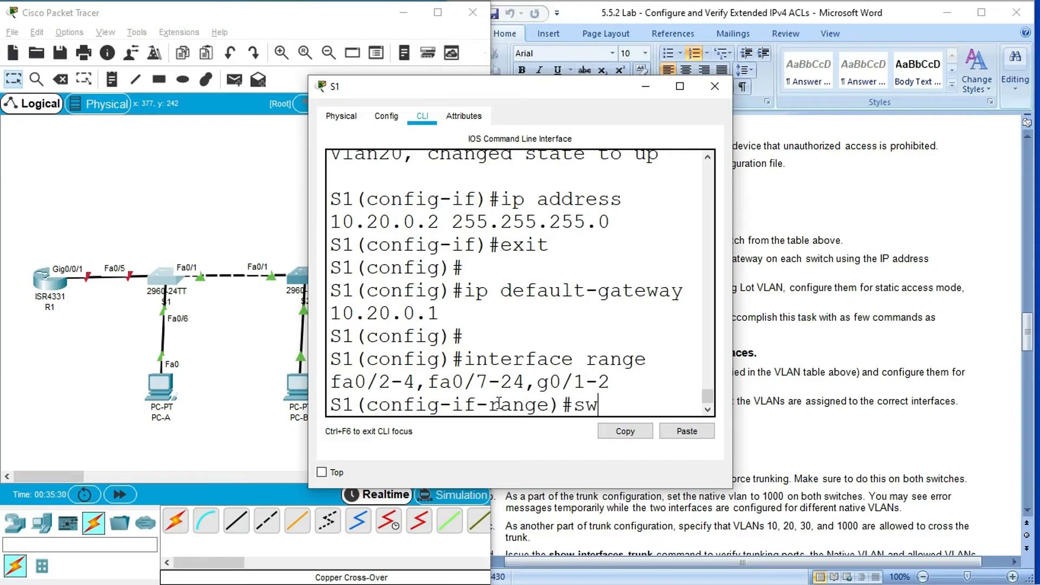
{"action": "left_click", "coordinate": [680, 86]}
{"action": "type", "text": "itchport m"}
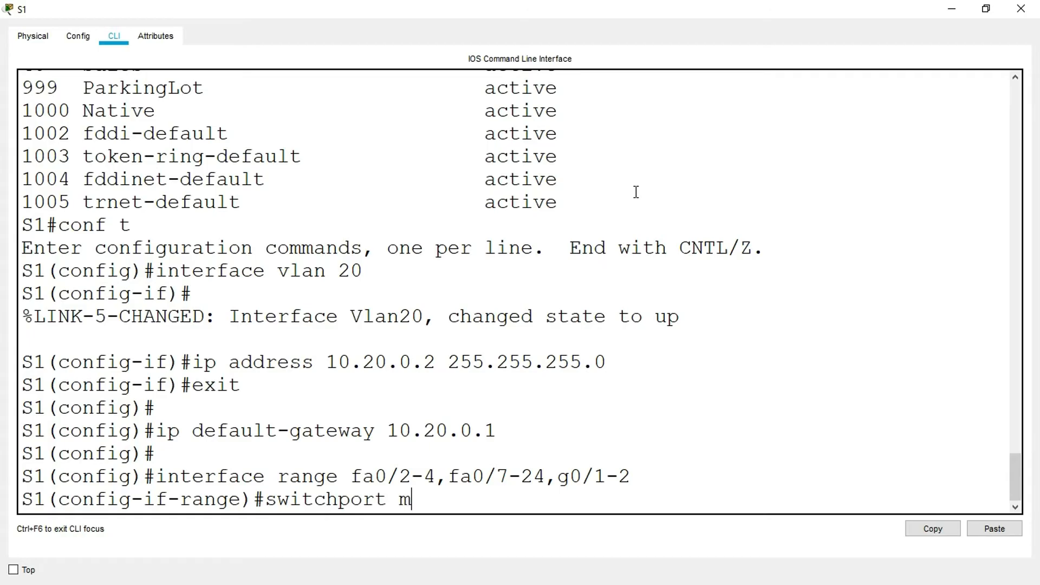
{"action": "type", "text": "ode access"}
{"action": "key", "text": "Return"}
{"action": "type", "text": "switchport access vlan"}
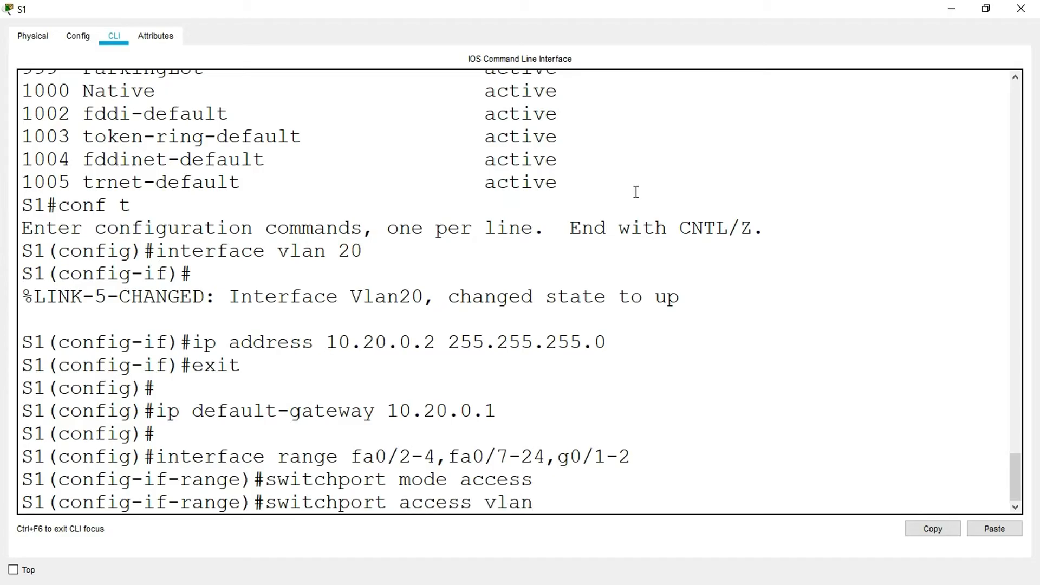
{"action": "type", "text": " 999"}
{"action": "key", "text": "Return"}
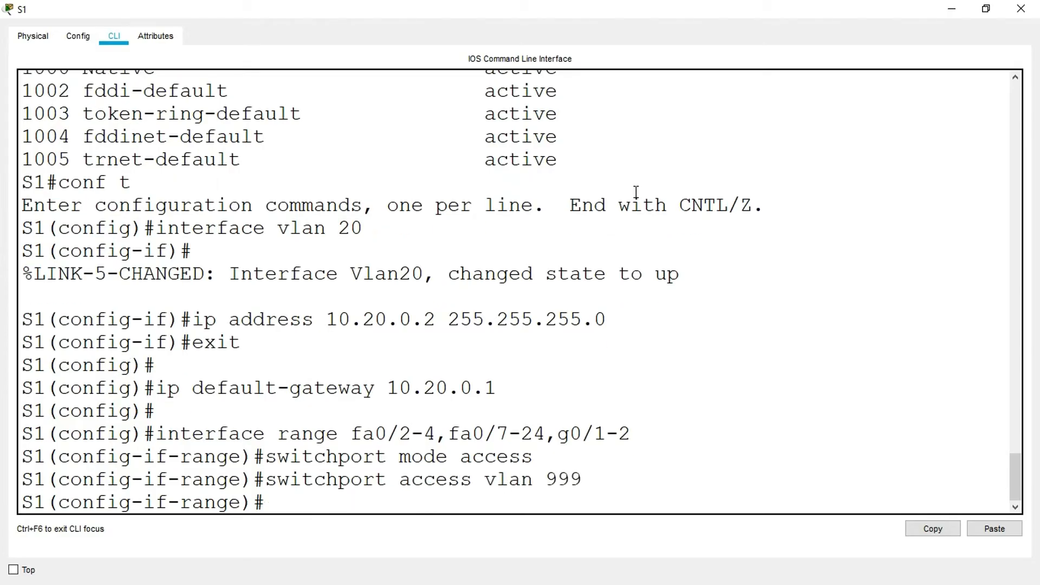
- Shut down S1's selected unused ports
{"action": "type", "text": "shutdwon"}
{"action": "key", "text": "BackSpace"}
{"action": "key", "text": "BackSpace"}
{"action": "type", "text": "on"}
{"action": "key", "text": "BackSpace"}
{"action": "key", "text": "BackSpace"}
- Return S1 to privileged mode and run show vlan brief to check the ports assigned to ParkingLot VLAN 999
{"action": "key", "text": "BackSpace"}
{"action": "type", "text": "own"}
{"action": "key", "text": "Return"}
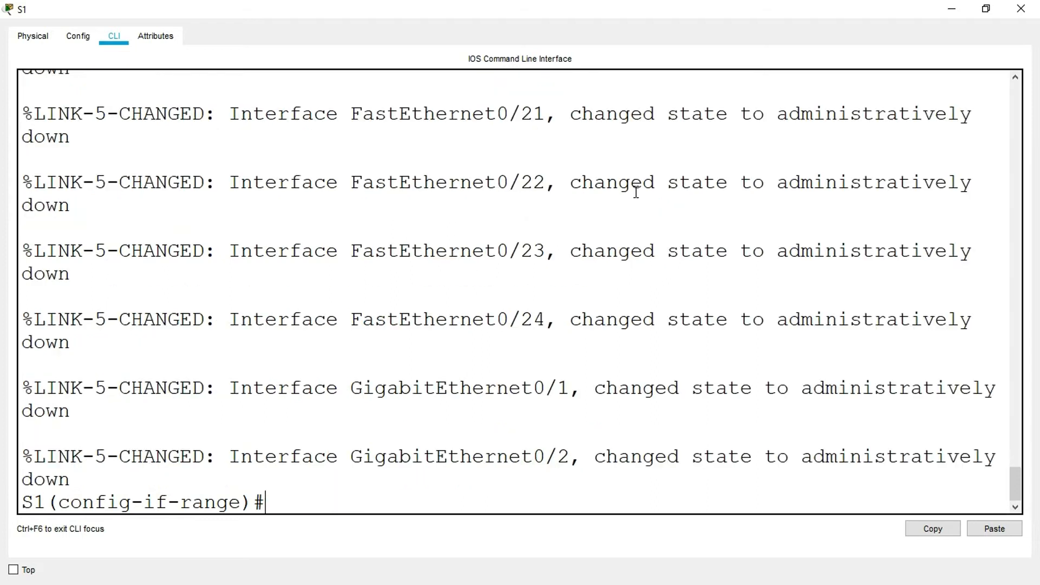
{"action": "type", "text": "end"}
{"action": "key", "text": "Return"}
{"action": "key", "text": "Return"}
{"action": "type", "text": "shwo"}
{"action": "key", "text": "BackSpace"}
{"action": "key", "text": "BackSpace"}
{"action": "type", "text": "ow v"}
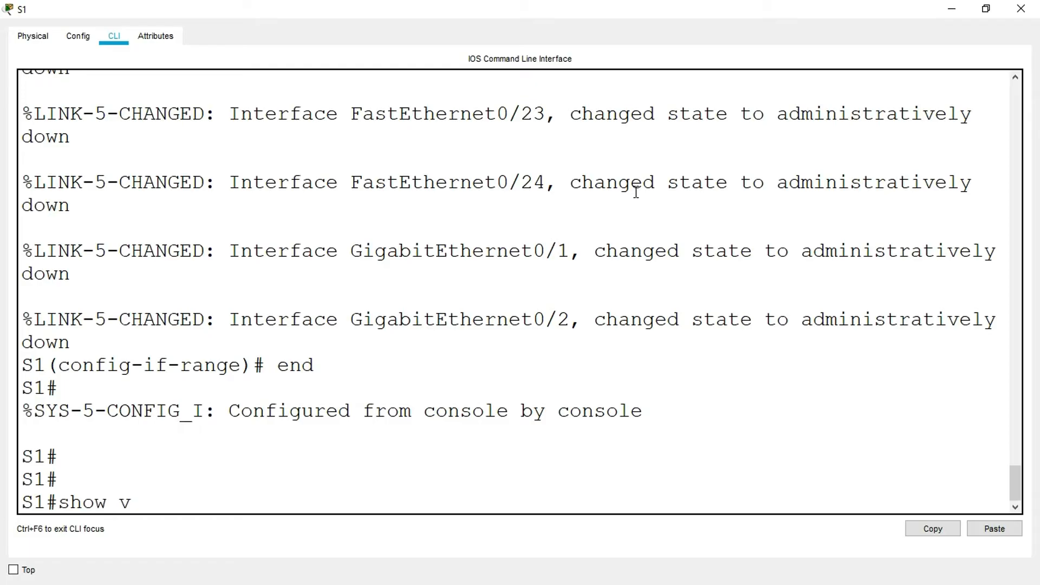
{"action": "type", "text": "lan brief"}
{"action": "key", "text": "Return"}
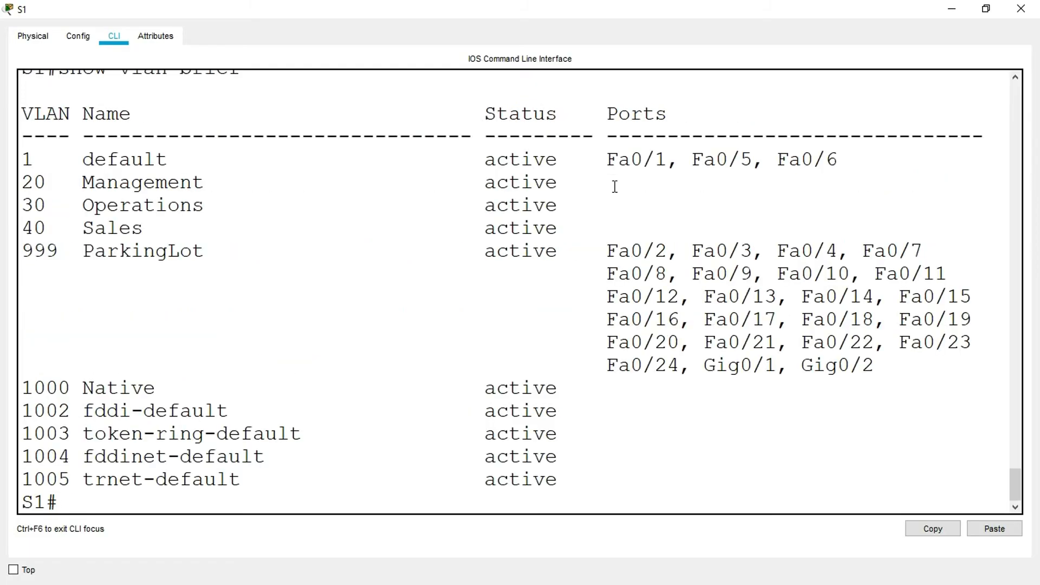
{"action": "left_click_drag", "start_coordinate": [879, 362], "coordinate": [15, 257]}
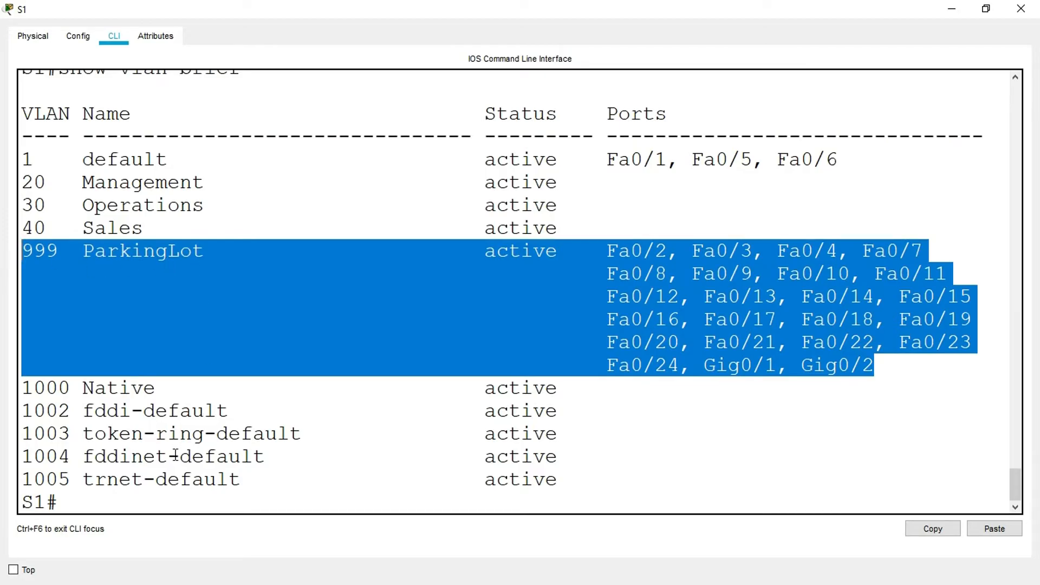
{"action": "left_click", "coordinate": [128, 507]}
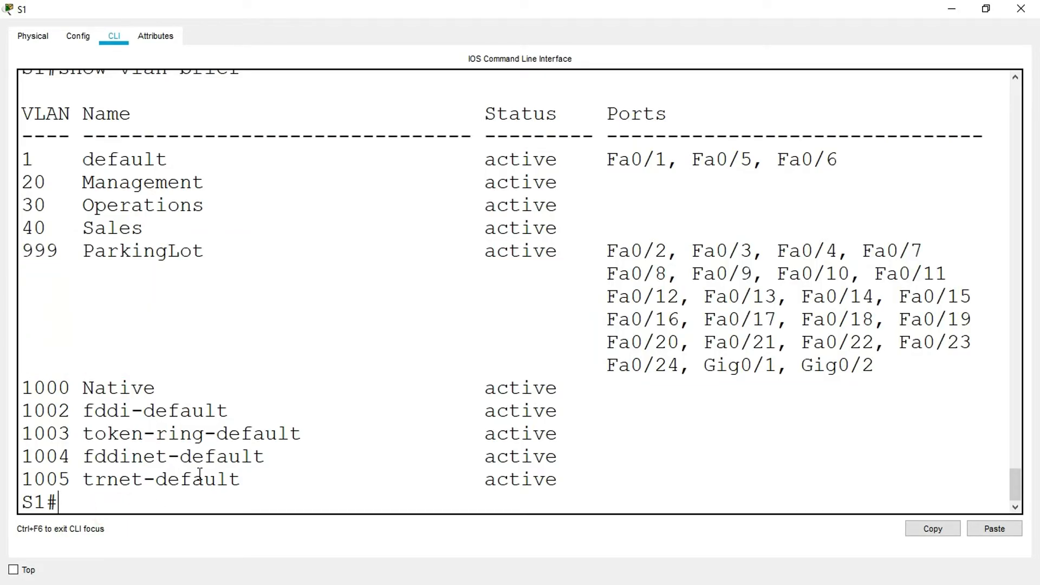
- Run show ip interface brief on S1, review the status of its unused ports, and close S1's window
{"action": "type", "text": "show ip interface be"}
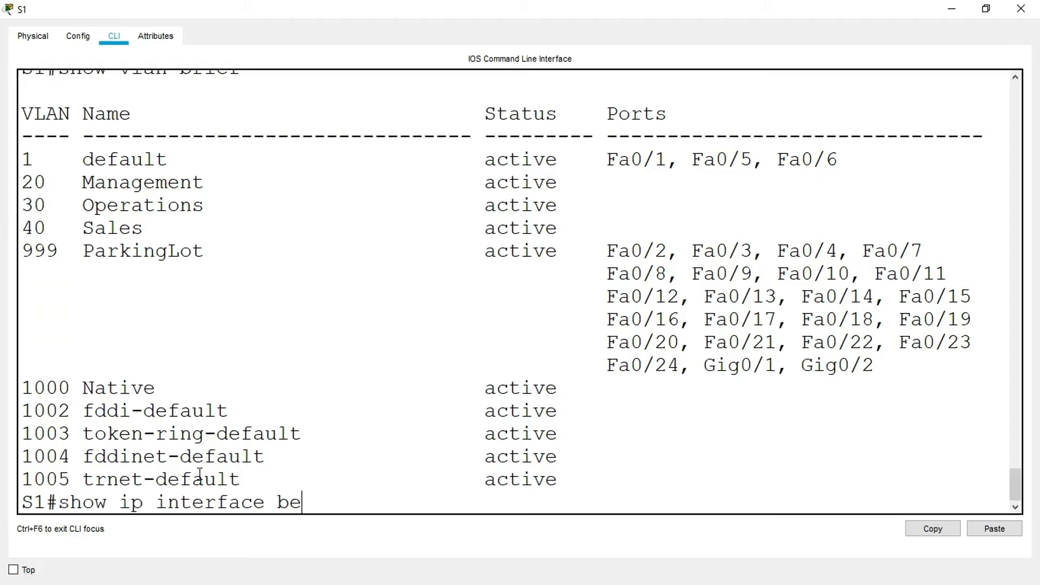
{"action": "key", "text": "BackSpace"}
{"action": "type", "text": "rief"}
{"action": "key", "text": "Return"}
{"action": "key", "text": "space"}
{"action": "scroll", "coordinate": [536, 384], "scroll_direction": "up", "scroll_amount": 2}
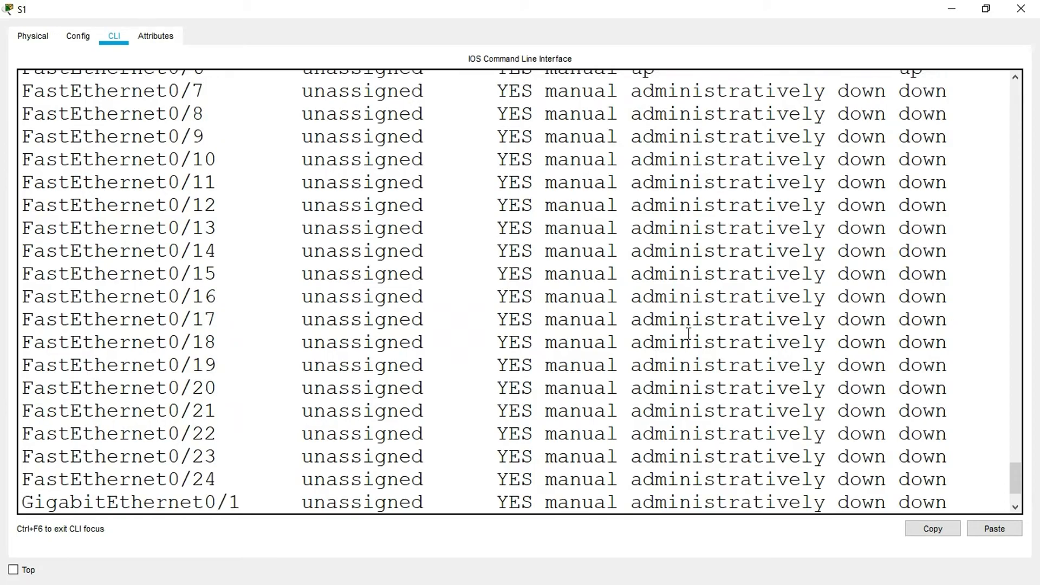
{"action": "left_click_drag", "start_coordinate": [633, 139], "coordinate": [839, 447]}
{"action": "scroll", "coordinate": [809, 396], "scroll_direction": "down", "scroll_amount": 2}
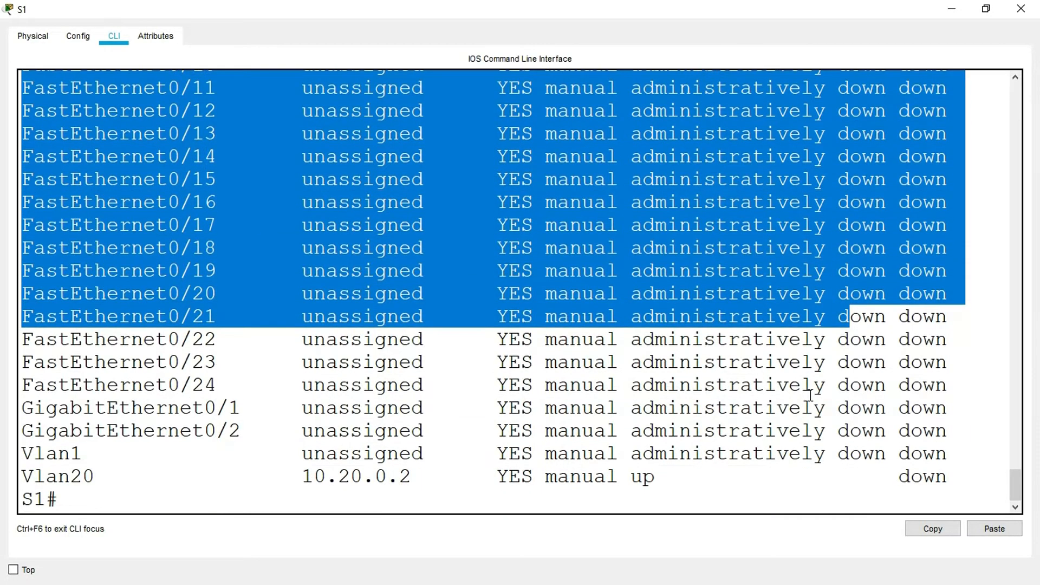
{"action": "scroll", "coordinate": [809, 393], "scroll_direction": "up", "scroll_amount": 4}
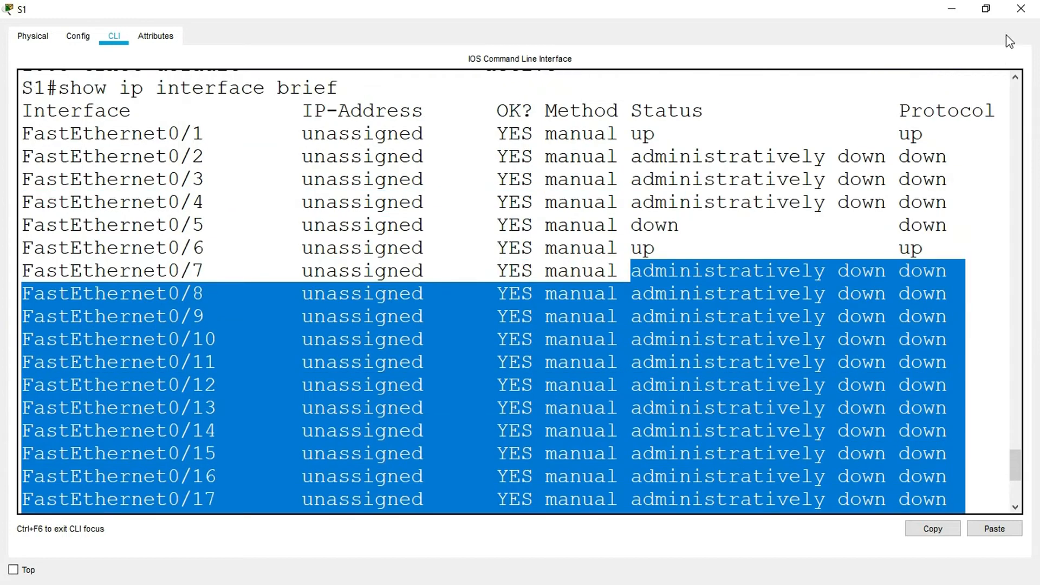
{"action": "left_click", "coordinate": [1021, 10]}
- Open S2's command line in a maximized window and enter configuration for interface range fa0/2-17, fa0/19-24, g0/1-2
{"action": "key", "text": "alt+Tab"}
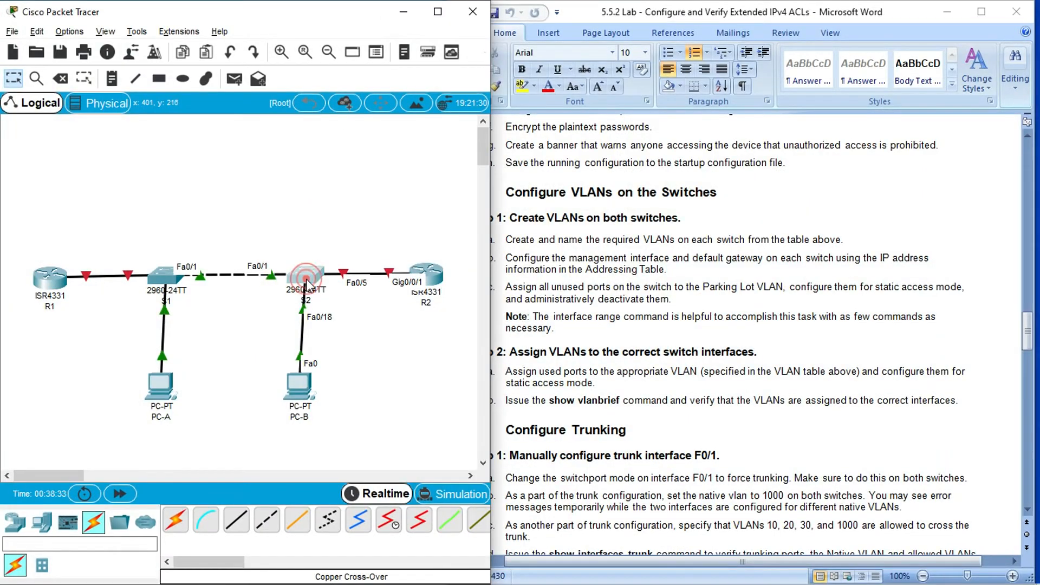
{"action": "left_click", "coordinate": [305, 277]}
{"action": "left_click", "coordinate": [680, 85]}
{"action": "left_click", "coordinate": [163, 500]}
{"action": "type", "text": "inter"}
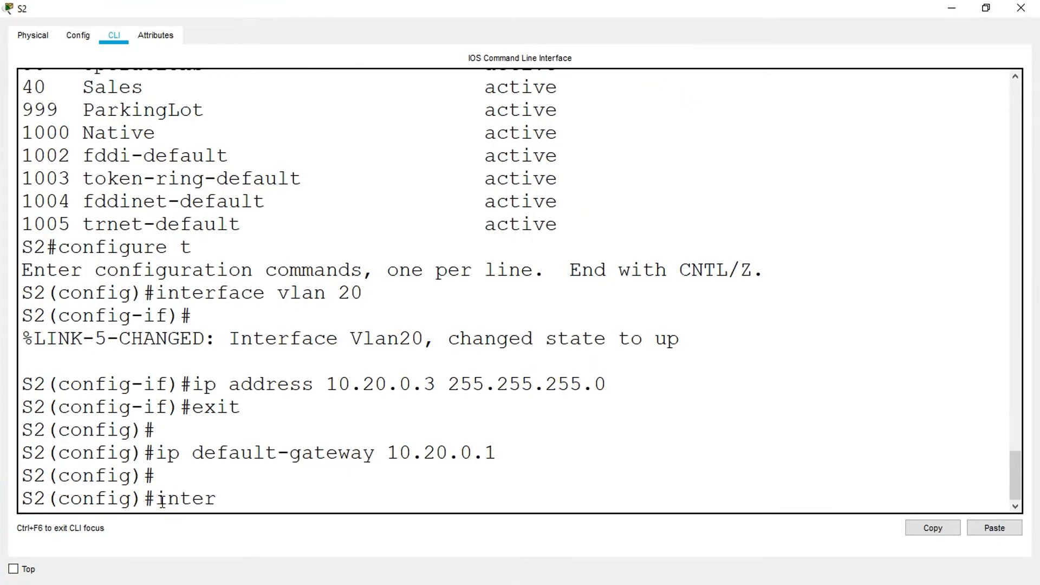
{"action": "type", "text": "face range"}
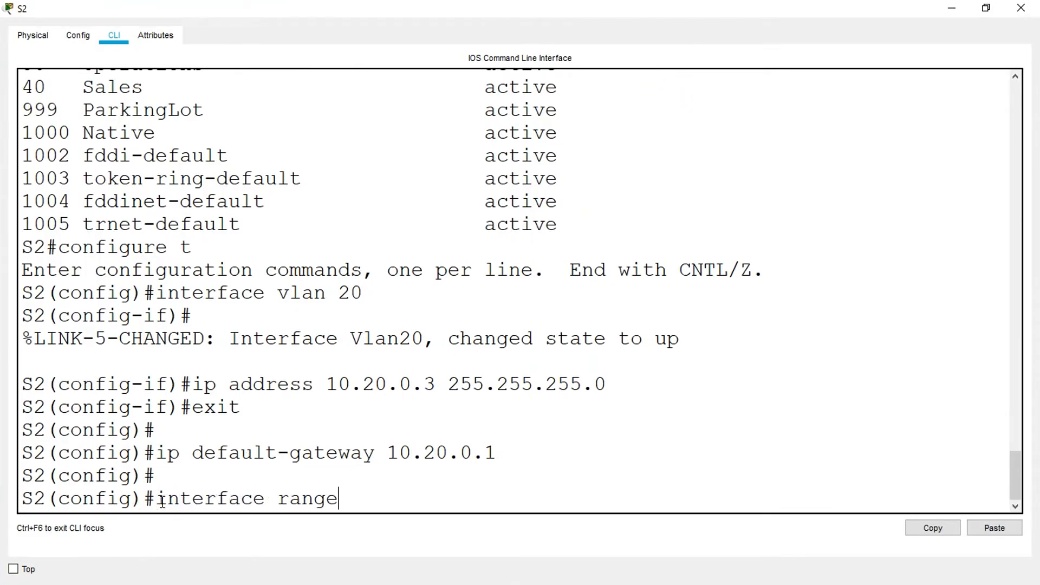
{"action": "type", "text": " fa0/2-17"}
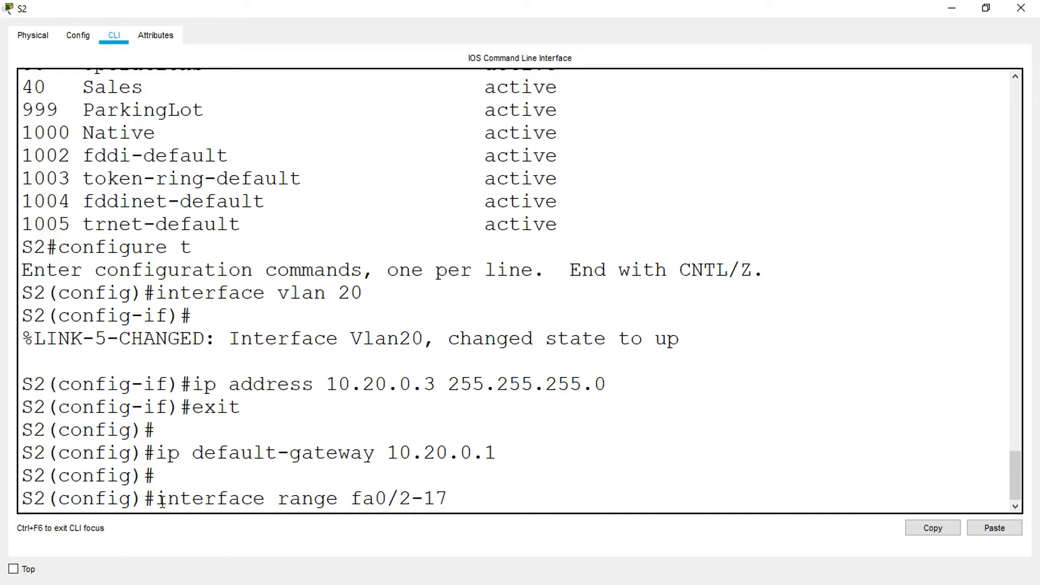
{"action": "type", "text": ",fa0/19-24"}
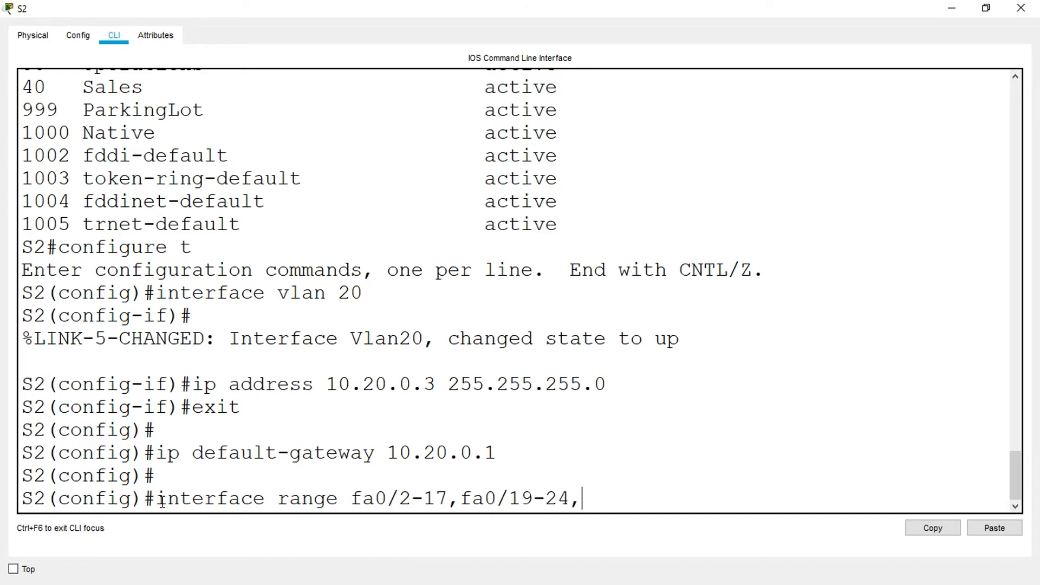
{"action": "type", "text": ",g0/1-2"}
{"action": "key", "text": "Return"}
- Set S2's selected unused ports to static access mode and assign them to VLAN 999
{"action": "type", "text": "switchp"}
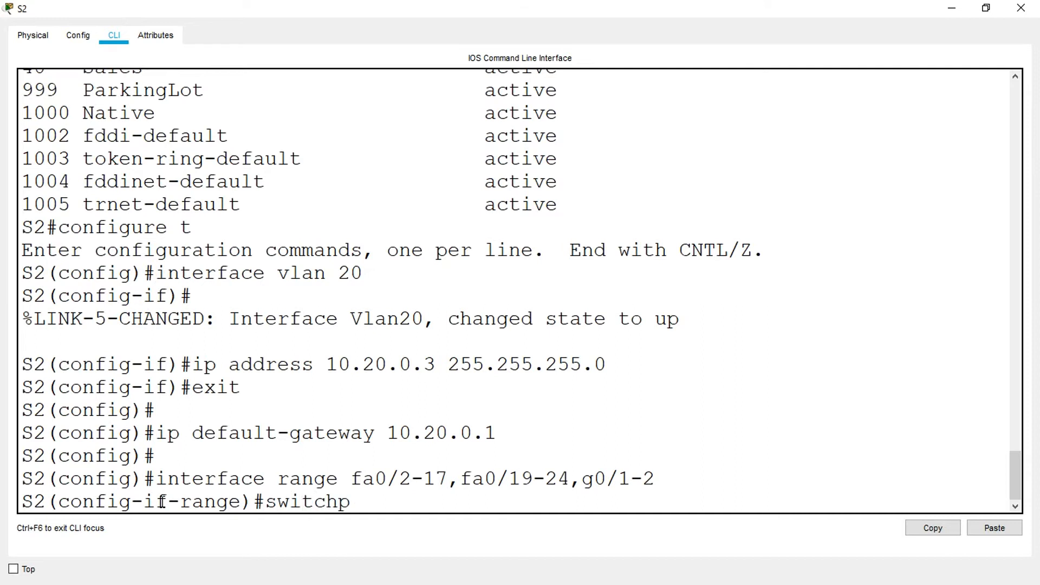
{"action": "type", "text": "ort mode access"}
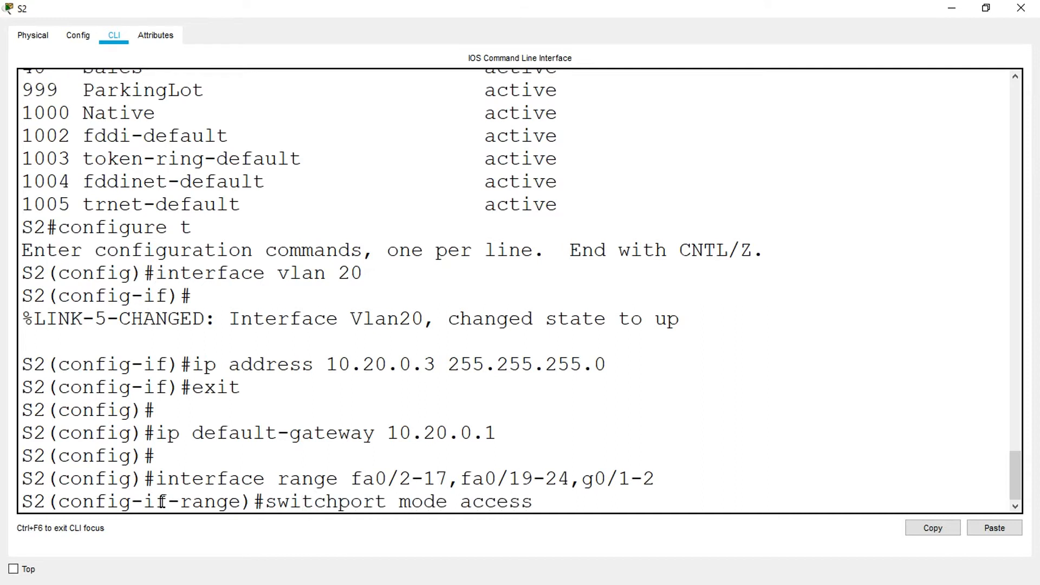
{"action": "key", "text": "Return"}
{"action": "type", "text": "switchport"}
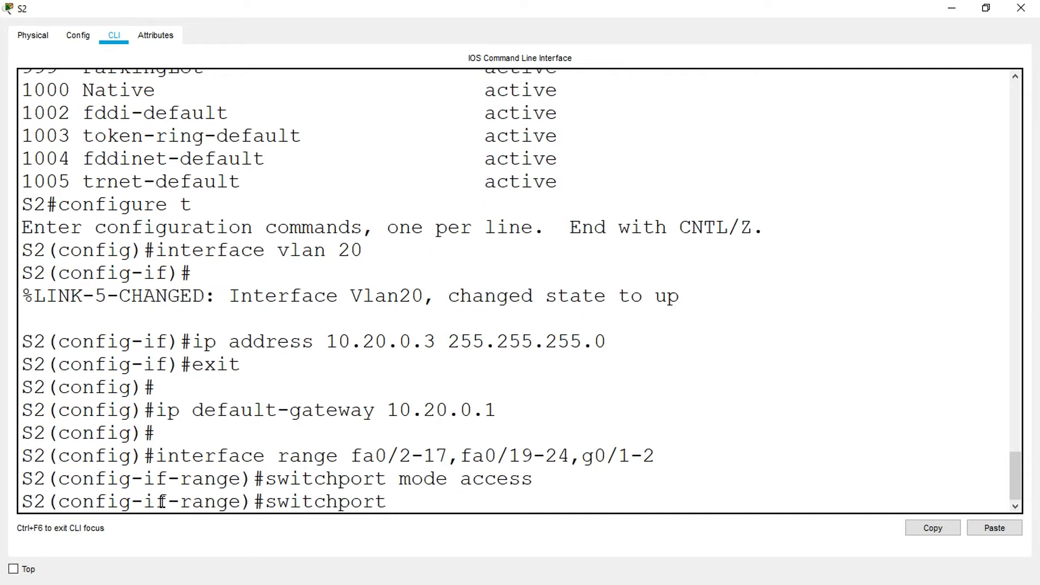
{"action": "type", "text": " access vlan "}
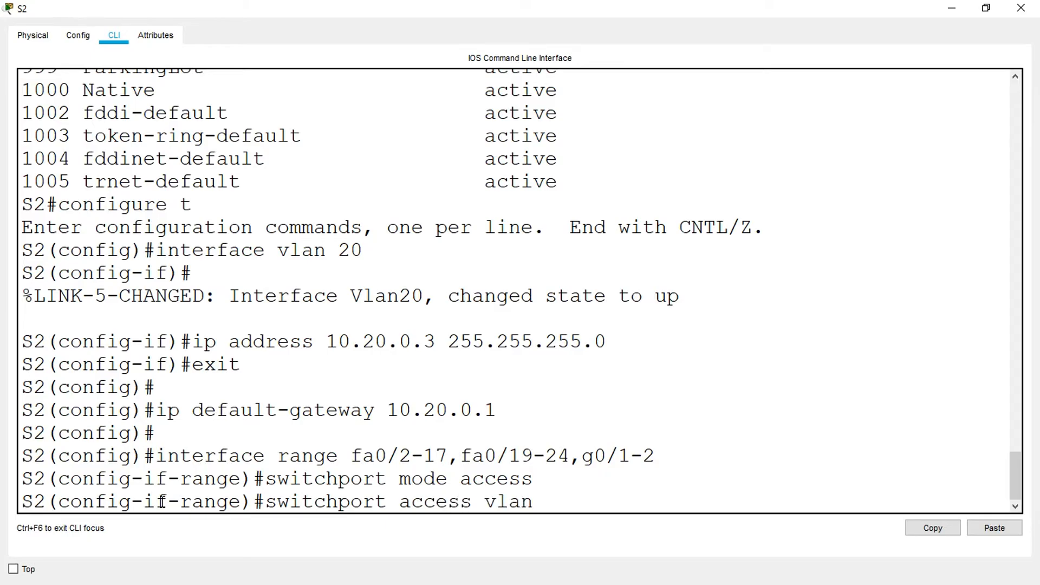
{"action": "type", "text": "999"}
{"action": "key", "text": "Return"}
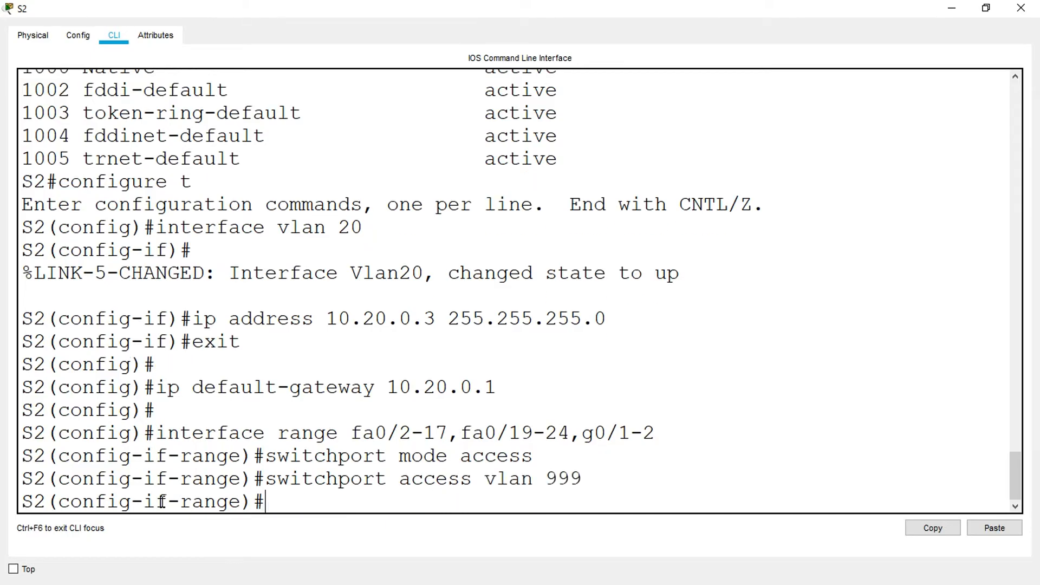
- Shut down S2's selected range of unused ports and close S2's window
{"action": "type", "text": "shutdown"}
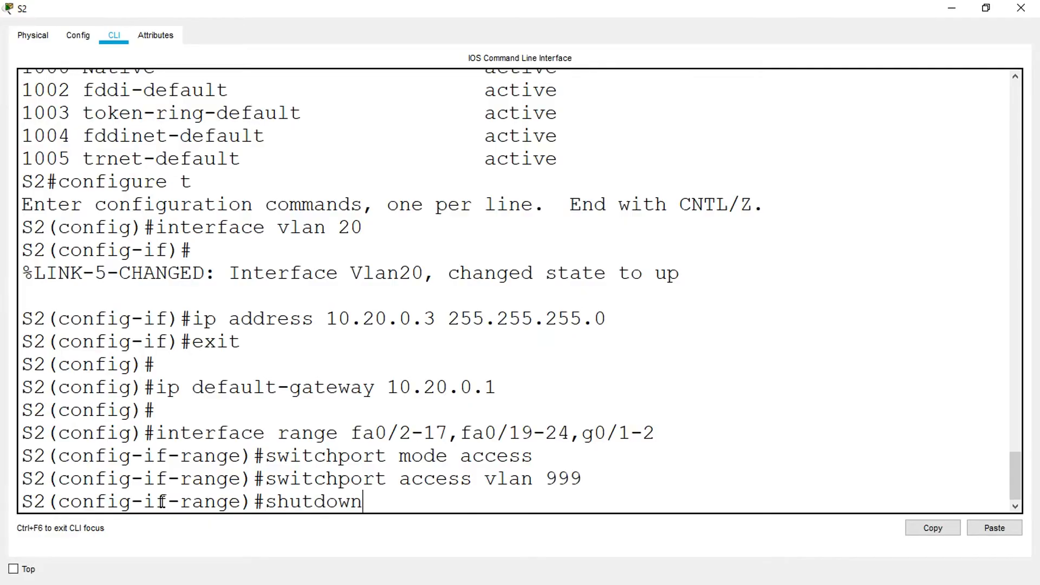
{"action": "key", "text": "Return"}
{"action": "key", "text": "Return"}
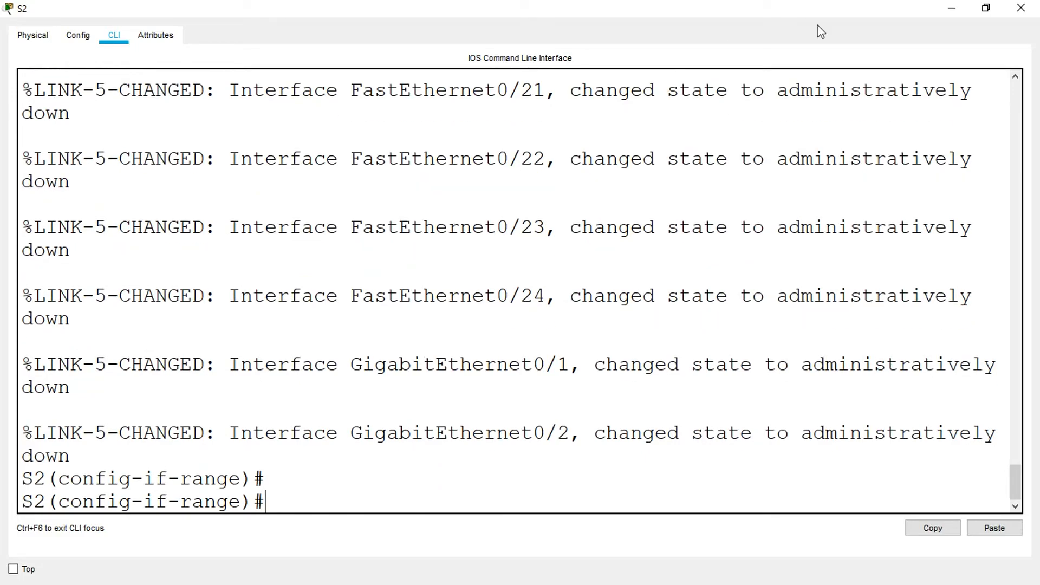
{"action": "left_click", "coordinate": [1021, 7]}
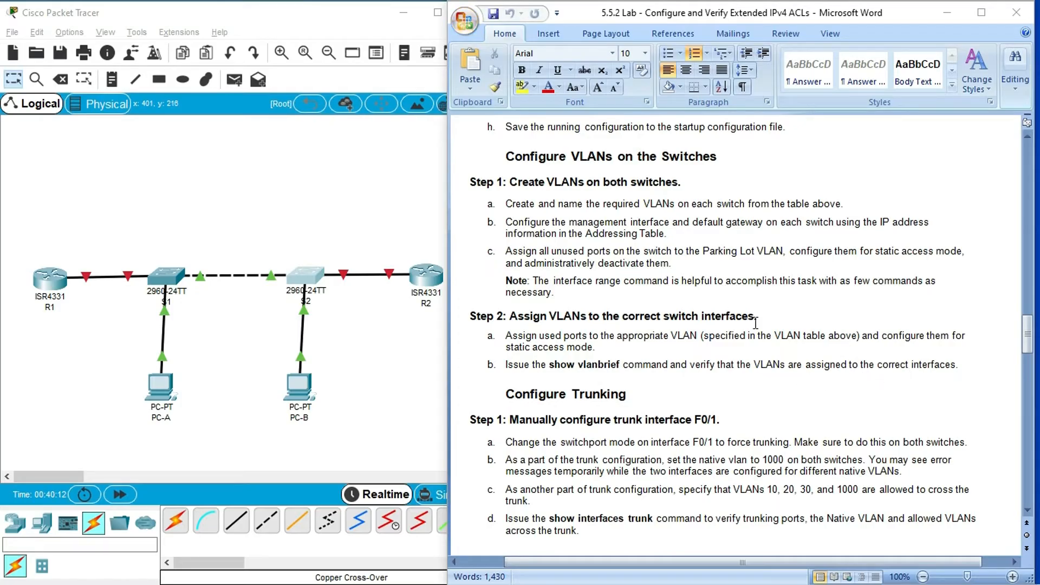
- Review the VLAN Table in the lab document for the interfaces assigned to VLANs 20, 30 and 40
{"action": "left_click_drag", "start_coordinate": [1028, 341], "coordinate": [1035, 229]}
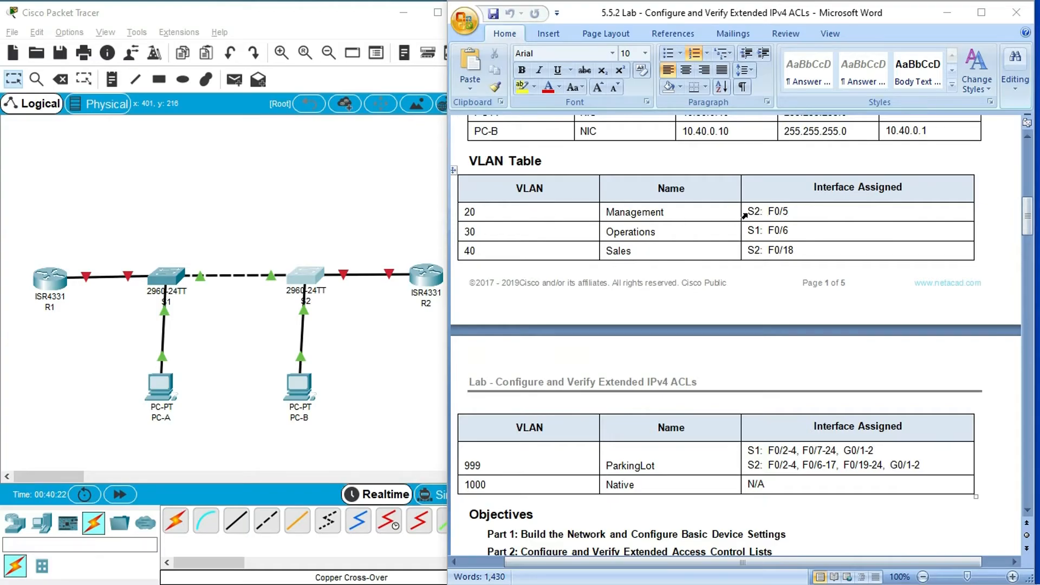
{"action": "left_click_drag", "start_coordinate": [792, 211], "coordinate": [766, 215]}
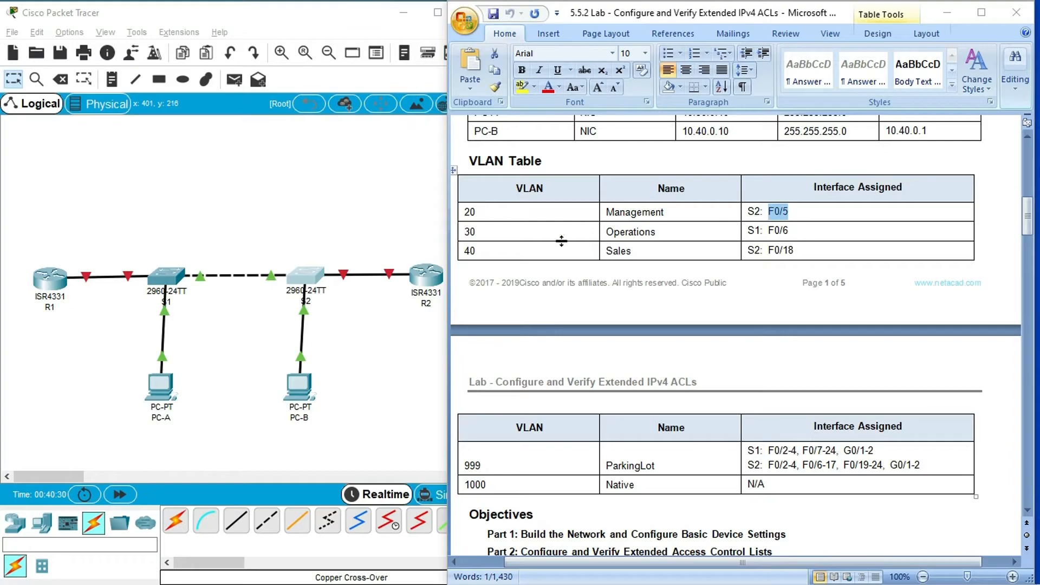
{"action": "left_click_drag", "start_coordinate": [489, 230], "coordinate": [469, 232]}
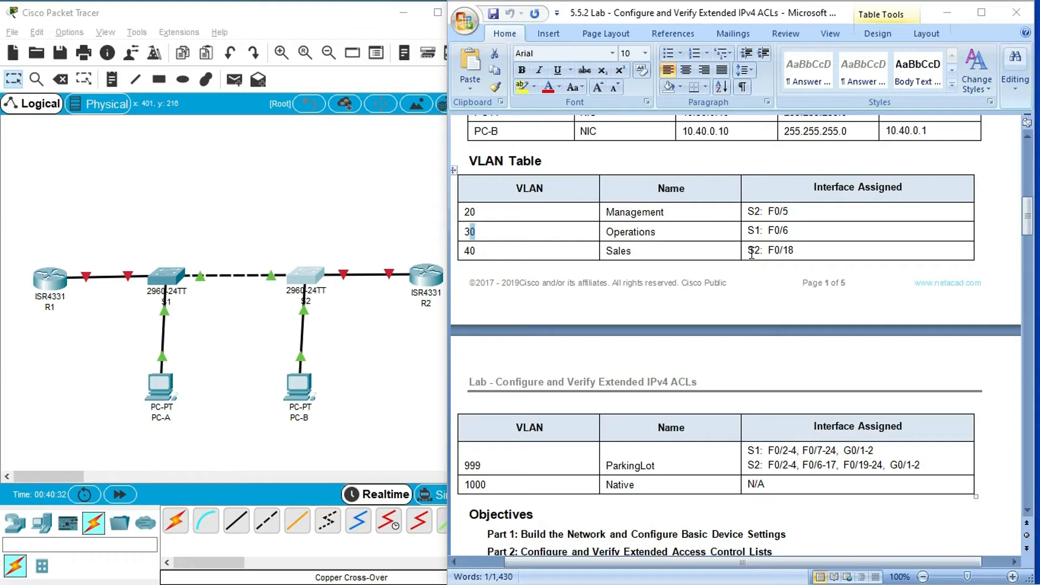
{"action": "left_click_drag", "start_coordinate": [795, 250], "coordinate": [759, 251]}
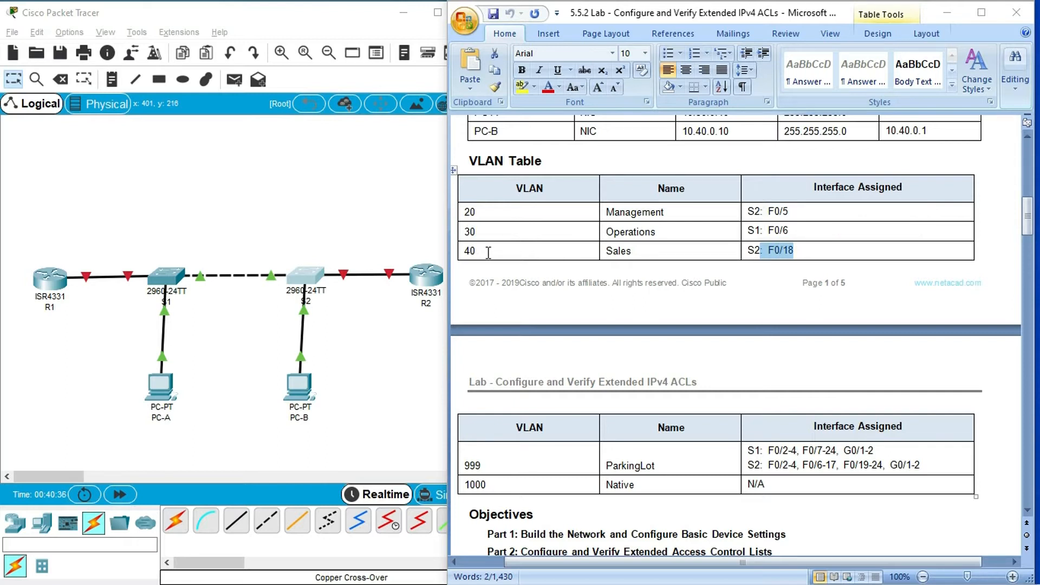
{"action": "scroll", "coordinate": [756, 433], "scroll_direction": "down", "scroll_amount": 1}
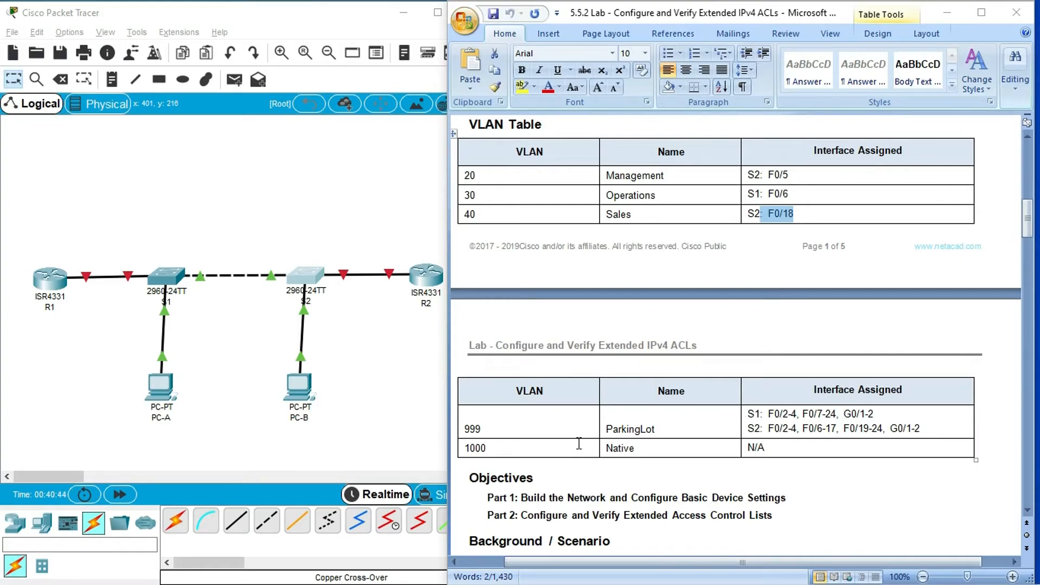
{"action": "scroll", "coordinate": [579, 443], "scroll_direction": "up", "scroll_amount": 2}
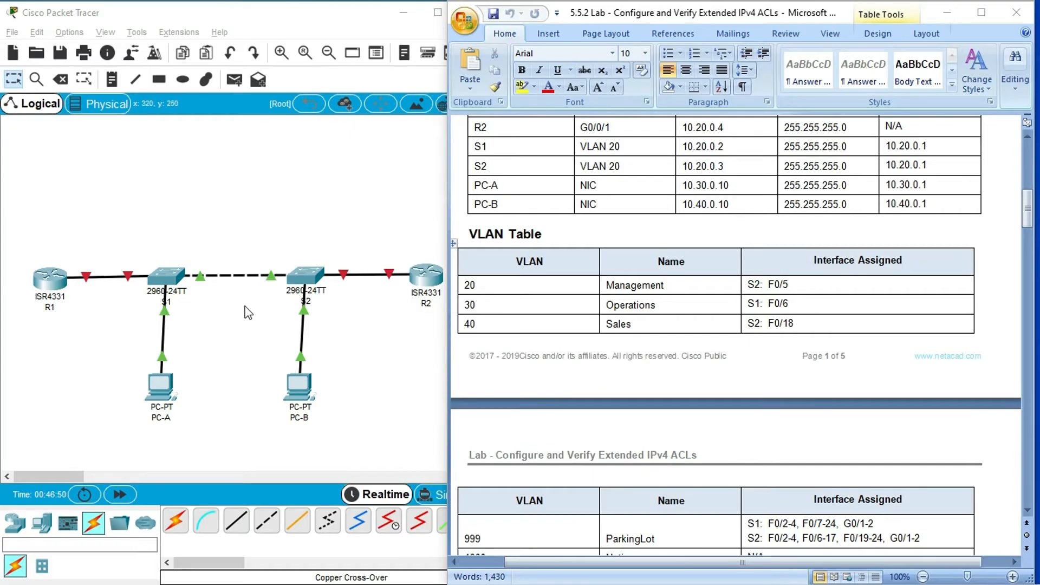
- Open S1's command line in a maximized window, log in with the console and enable passwords, and enter global configuration mode
{"action": "left_click", "coordinate": [166, 278]}
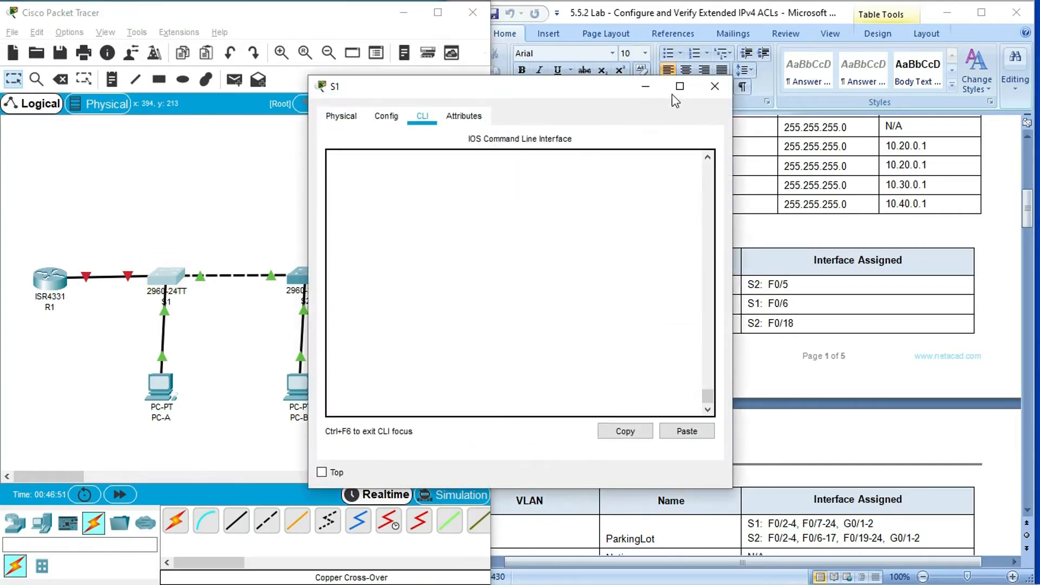
{"action": "left_click", "coordinate": [679, 88]}
{"action": "key", "text": "Return"}
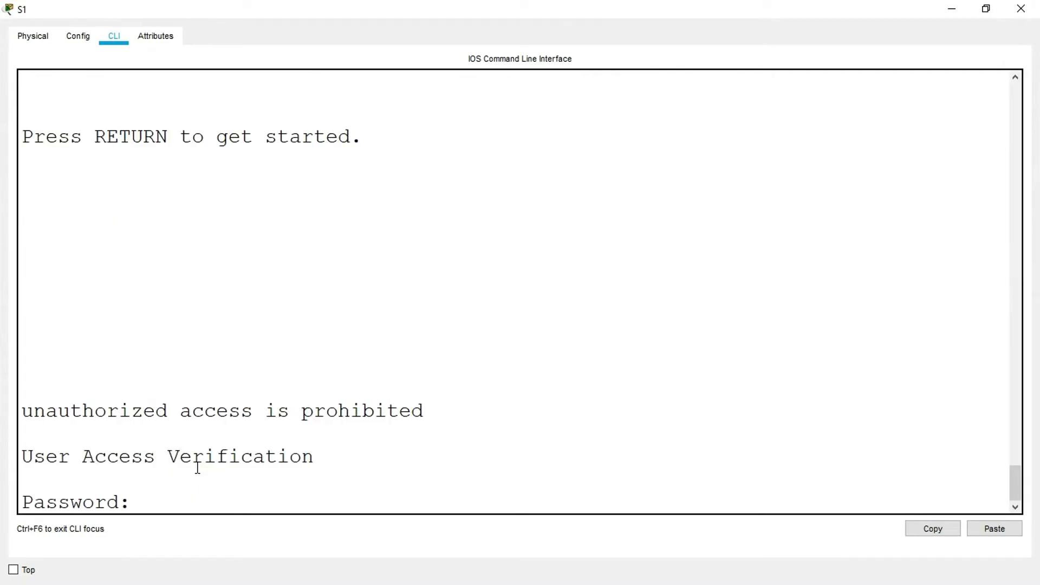
{"action": "key", "text": "Return"}
{"action": "type", "text": "enable"}
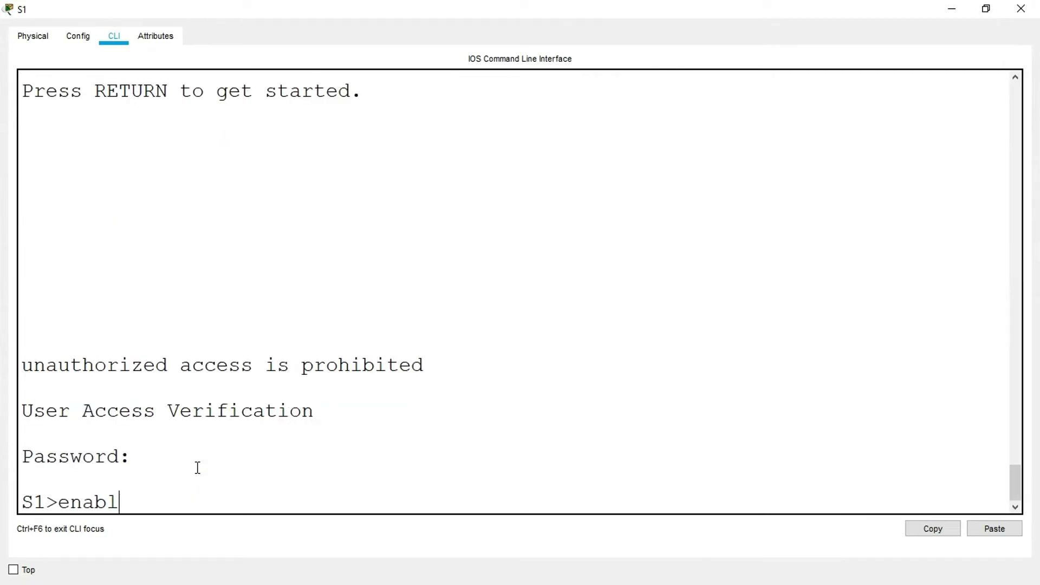
{"action": "key", "text": "Return"}
{"action": "key", "text": "Return"}
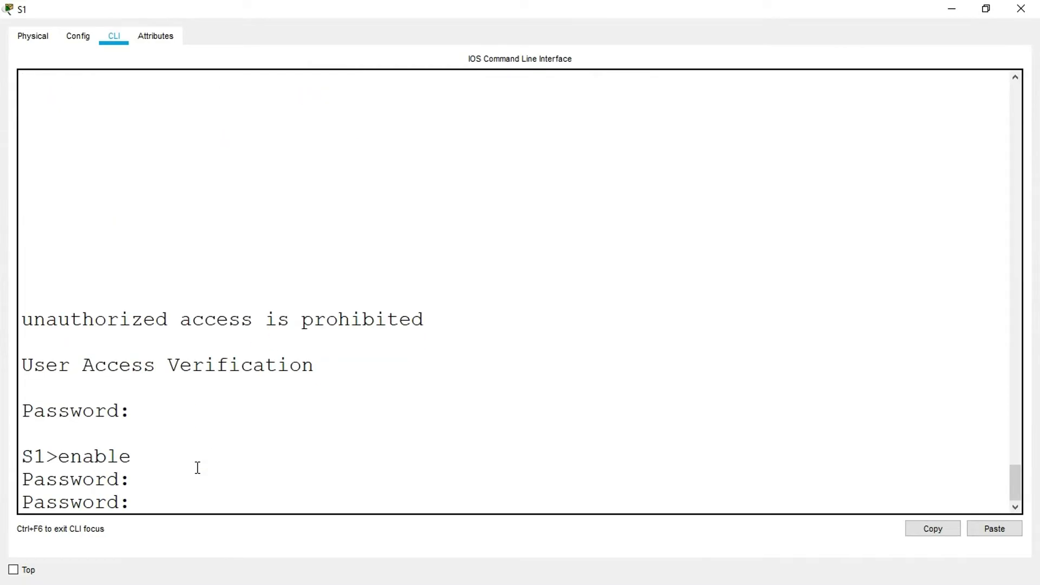
{"action": "key", "text": "Return"}
{"action": "type", "text": "conf t"}
{"action": "key", "text": "Return"}
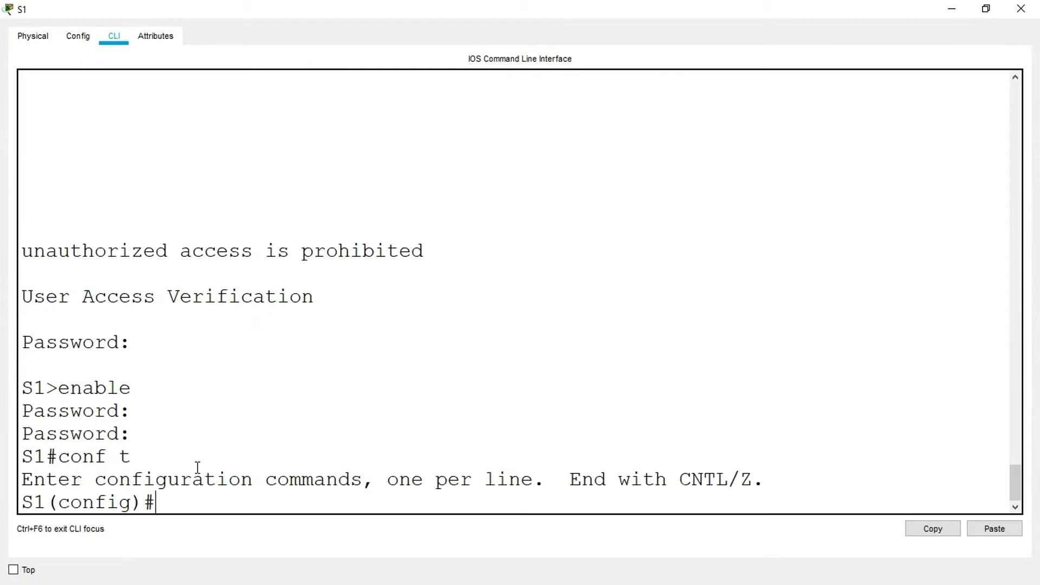
- Enter configuration for interface fa0/6 on S1 and set it to static access mode
{"action": "type", "text": "interface fa"}
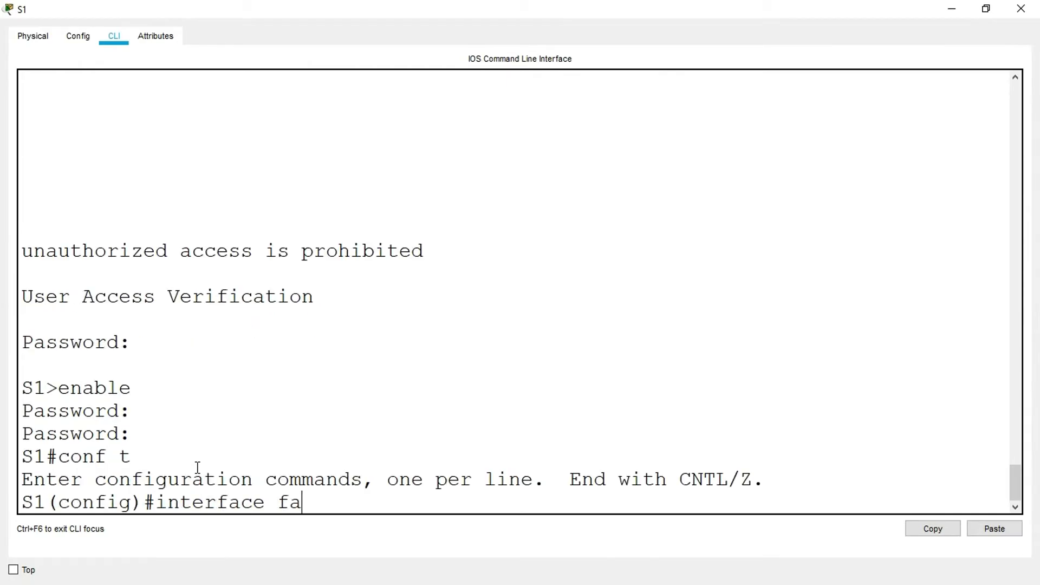
{"action": "type", "text": "0/6"}
{"action": "key", "text": "Return"}
{"action": "type", "text": "switchport mode access"}
{"action": "key", "text": "Return"}
- Assign S1's interface fa0/6 to VLAN 30 and close S1's window
{"action": "type", "text": "switchport access"}
{"action": "key", "text": "BackSpace"}
{"action": "key", "text": "BackSpace"}
{"action": "type", "text": "ess vlan "}
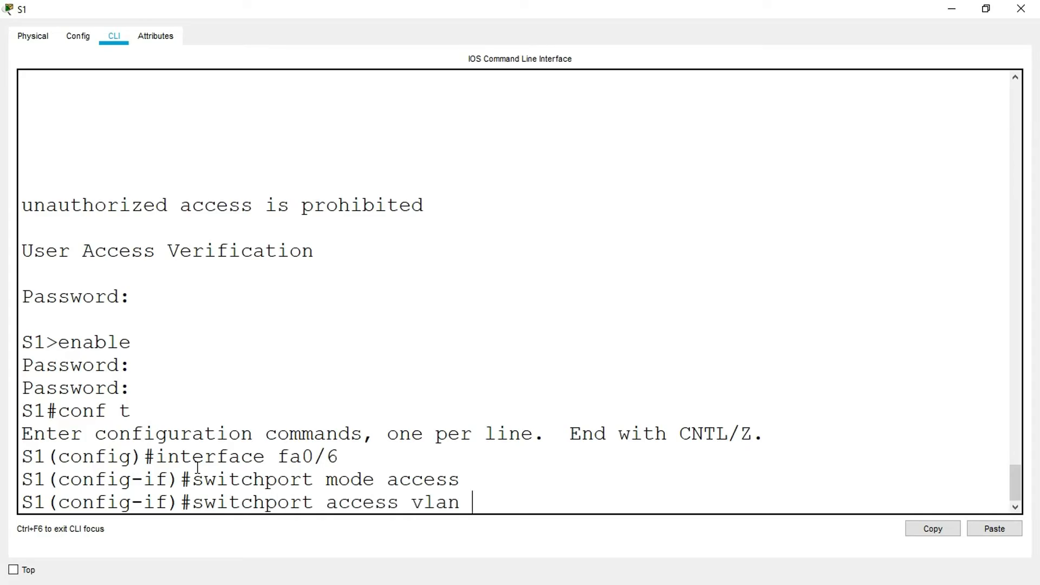
{"action": "type", "text": "30"}
{"action": "key", "text": "Return"}
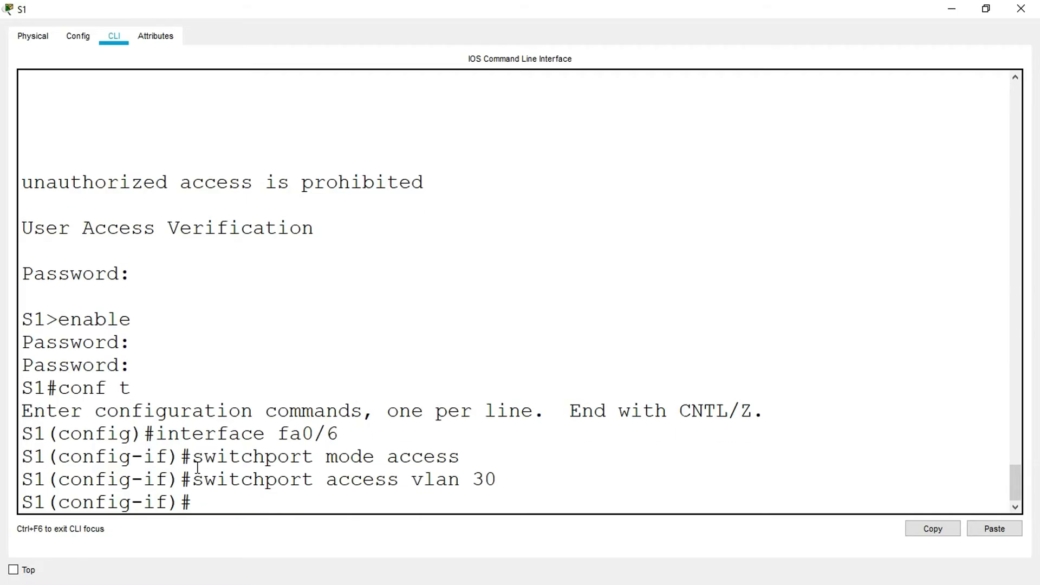
{"action": "left_click", "coordinate": [1022, 8]}
- Check S2's port assignments in the VLAN Table and open S2's command line in a maximized window
{"action": "left_click", "coordinate": [732, 323]}
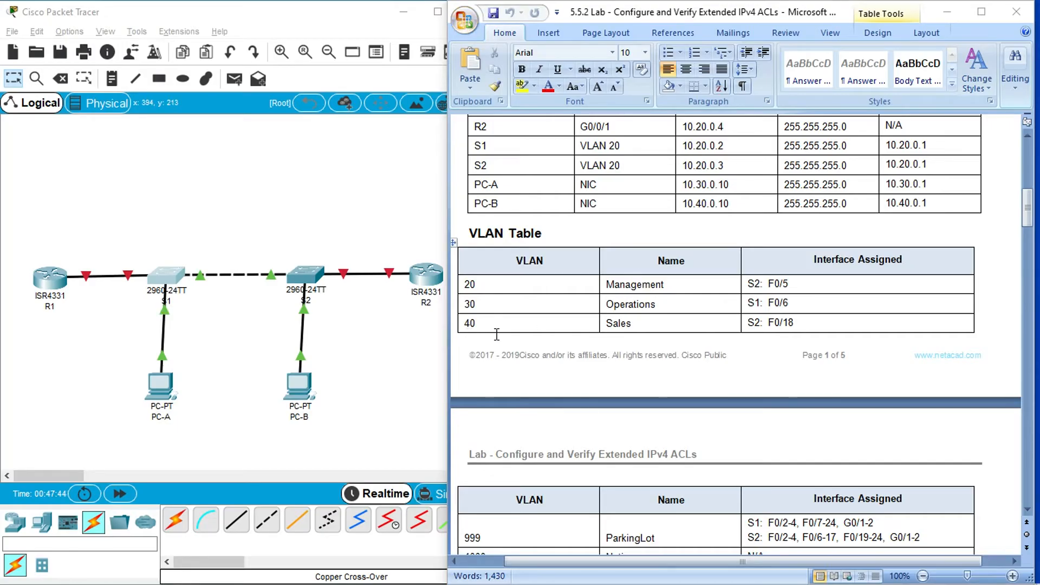
{"action": "left_click", "coordinate": [360, 335]}
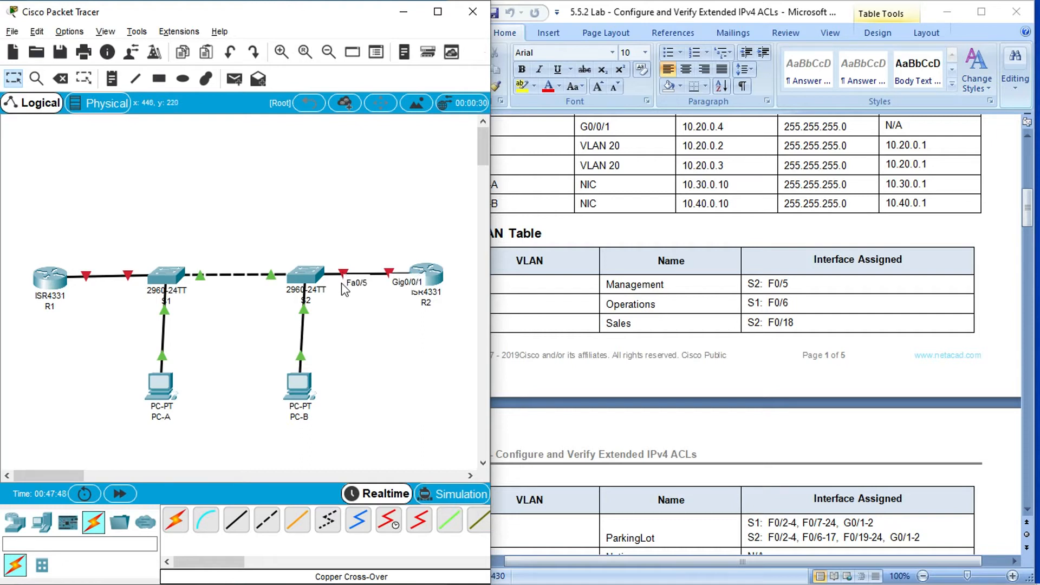
{"action": "left_click", "coordinate": [301, 277]}
{"action": "left_click", "coordinate": [674, 87]}
{"action": "left_click", "coordinate": [279, 493]}
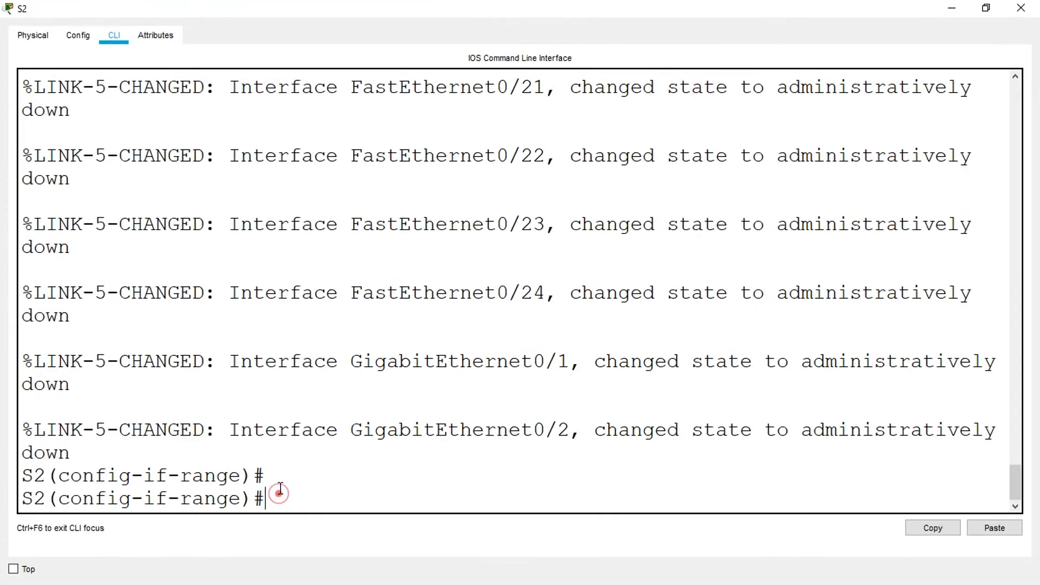
- Leave the interface range on S2, enter configuration for interface fa0/5, and set it to static access mode
{"action": "type", "text": "exit"}
{"action": "key", "text": "Return"}
{"action": "type", "text": "int"}
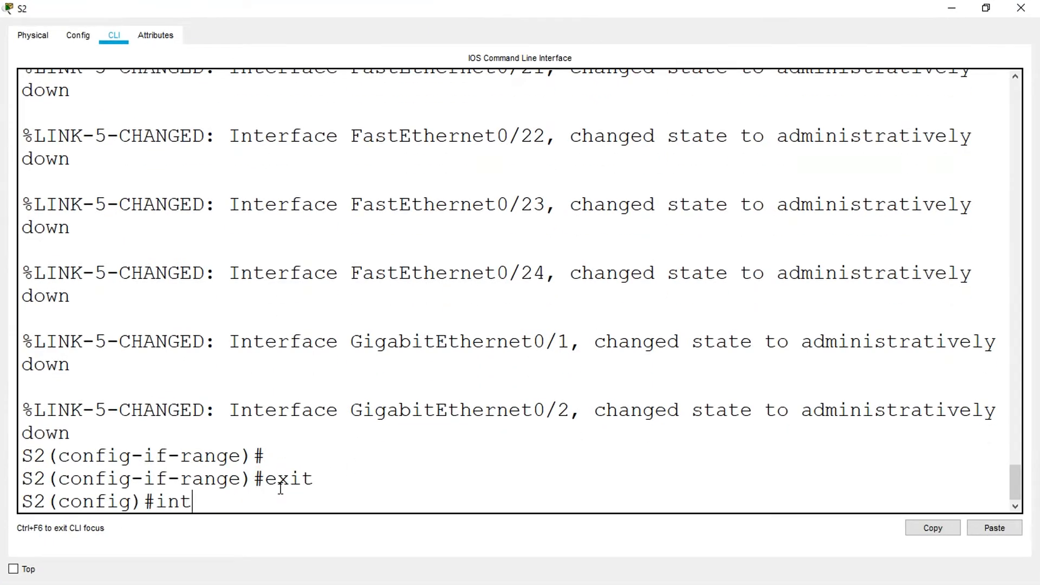
{"action": "type", "text": "erface fa0/5"}
{"action": "key", "text": "Return"}
{"action": "type", "text": "swit"}
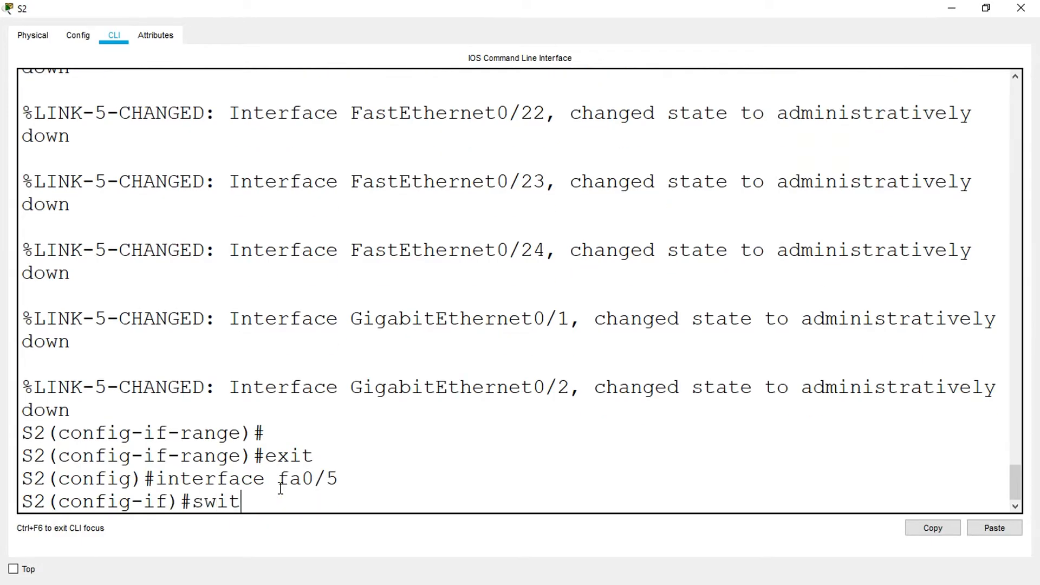
{"action": "type", "text": "chport mode access"}
{"action": "key", "text": "Return"}
- Assign S2's interface fa0/5 to VLAN 20 and minimize S2's window
{"action": "type", "text": "switchport access vlabn"}
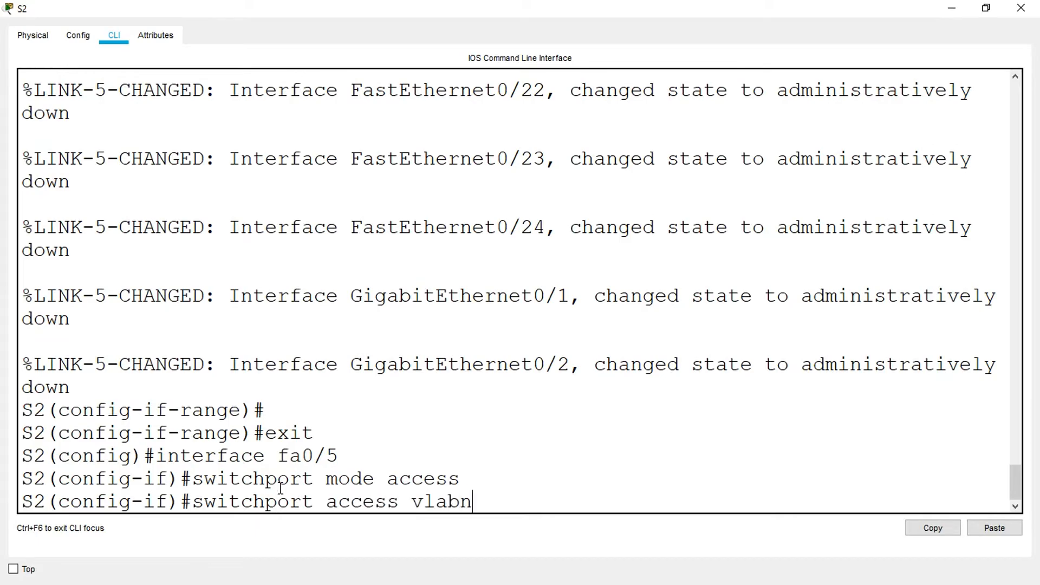
{"action": "key", "text": "BackSpace"}
{"action": "key", "text": "Return"}
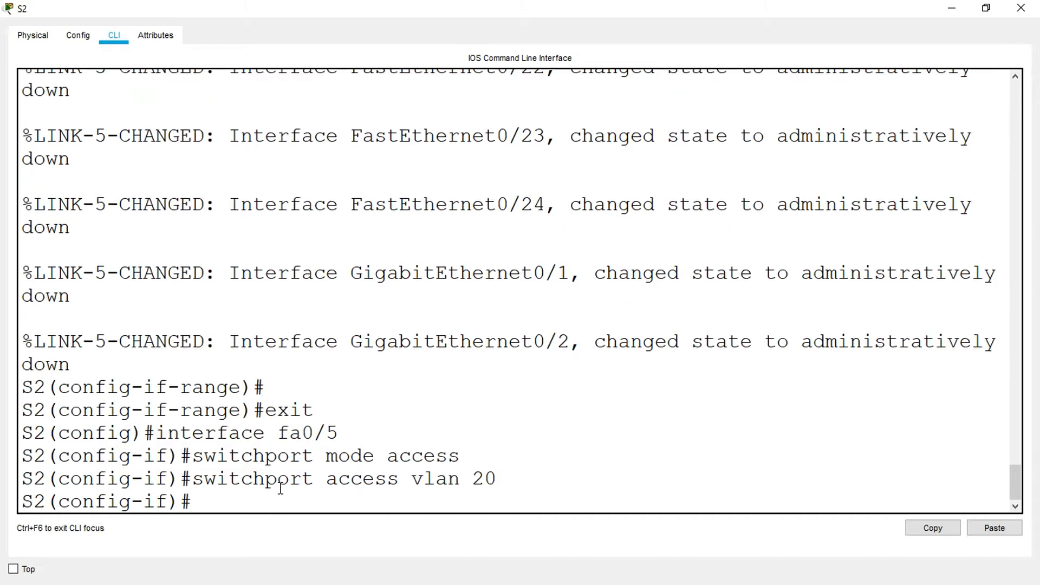
{"action": "left_click", "coordinate": [948, 8]}
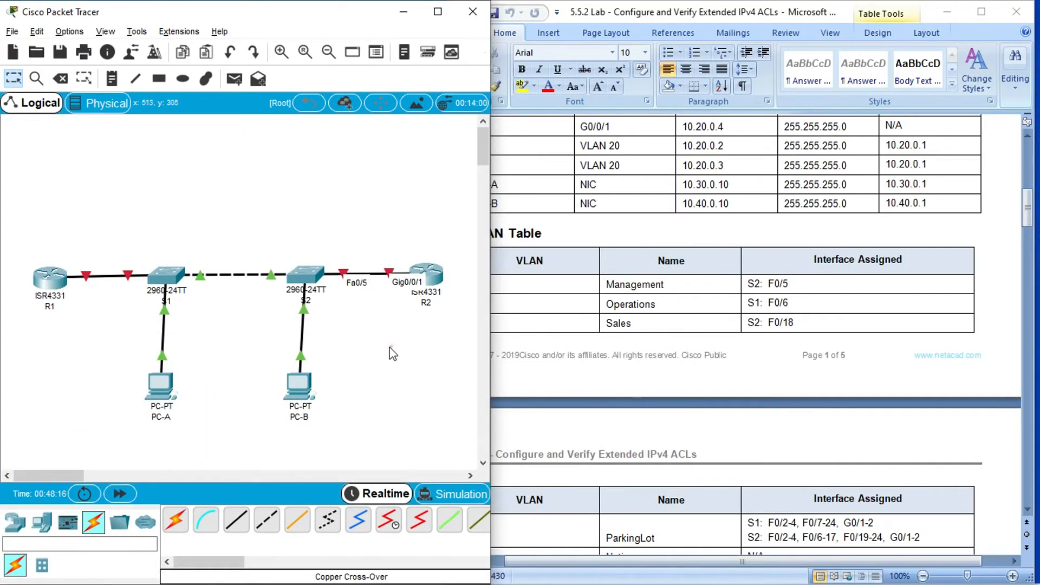
- Check the Sales VLAN's interface in the lab's VLAN Table and bring S2's command line back in a maximized window
{"action": "mouse_move", "coordinate": [307, 318]}
{"action": "left_click", "coordinate": [299, 282]}
{"action": "left_click", "coordinate": [764, 350]}
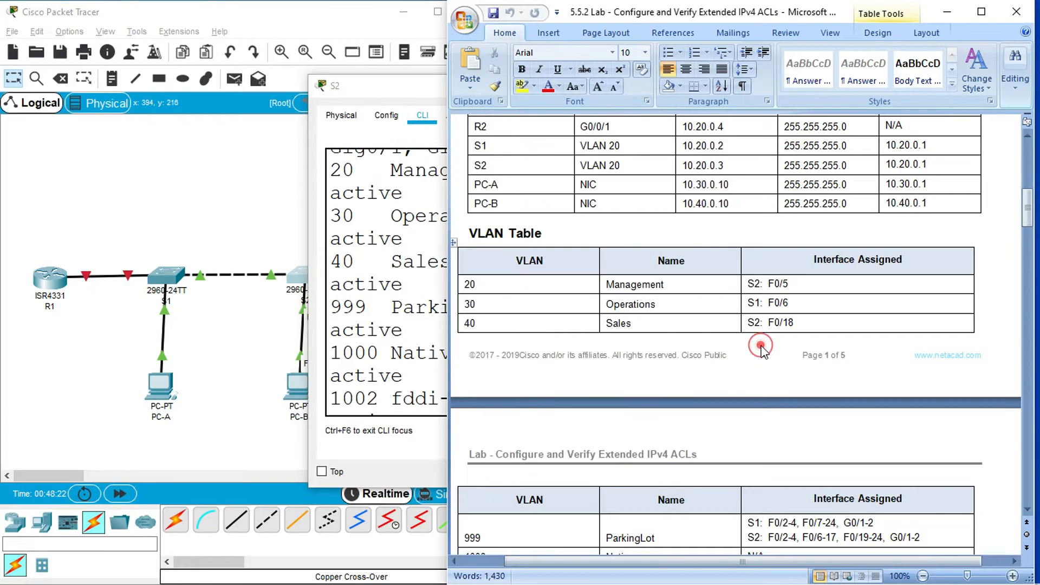
{"action": "left_click", "coordinate": [428, 307]}
{"action": "left_click", "coordinate": [680, 85]}
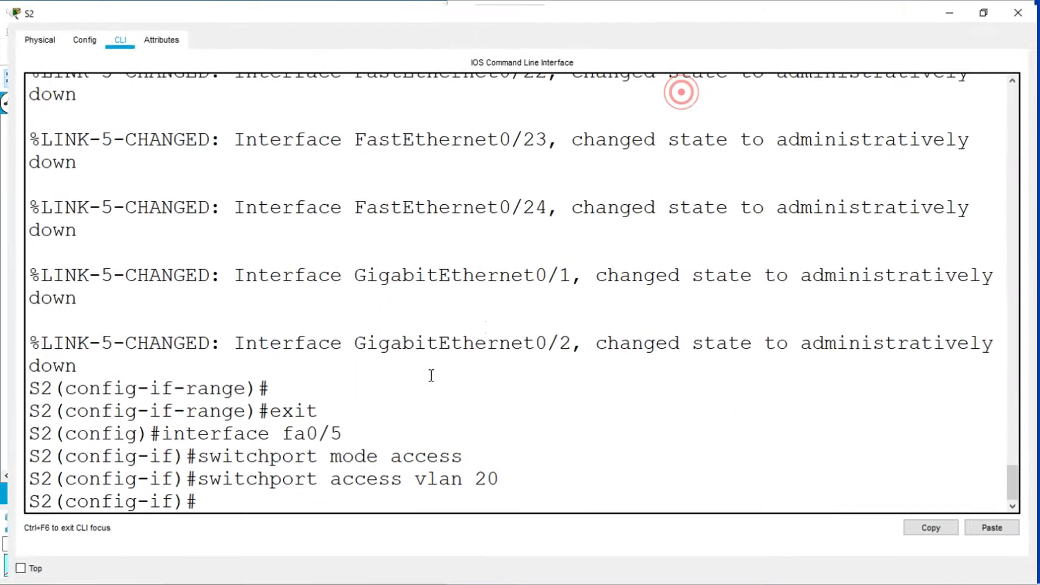
{"action": "left_click", "coordinate": [244, 491]}
- Leave fa0/5 on S2, enter configuration for interface fa0/18, and set it to static access mode
{"action": "type", "text": "exit"}
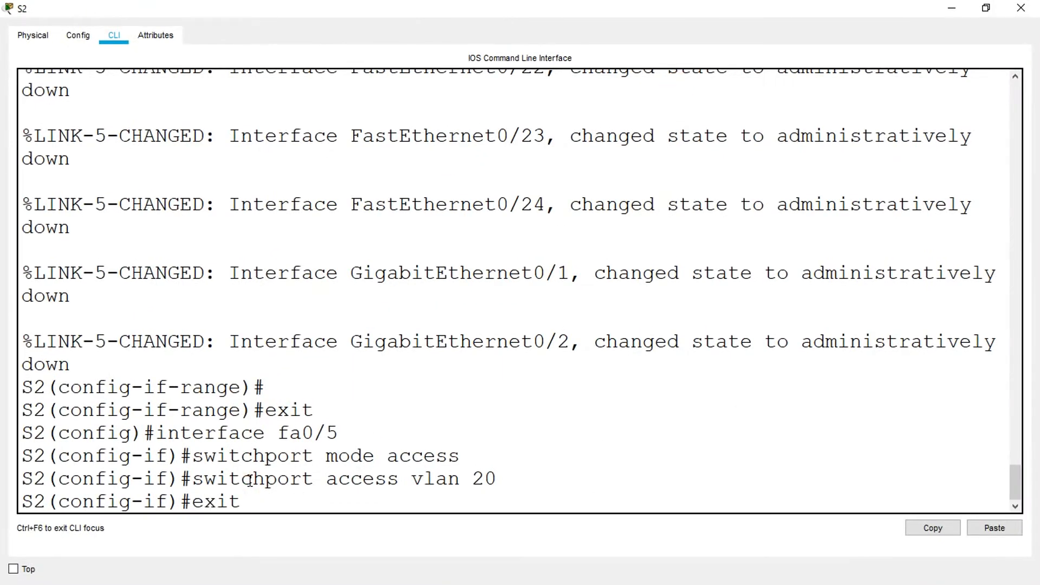
{"action": "key", "text": "Return"}
{"action": "type", "text": "interfac"}
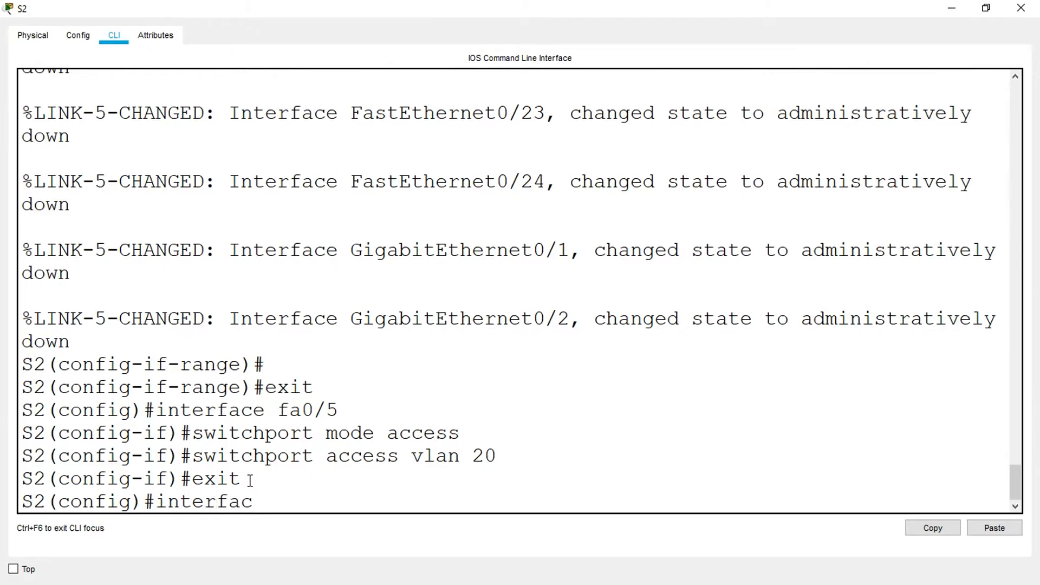
{"action": "type", "text": "e fa0/18"}
{"action": "key", "text": "Return"}
{"action": "type", "text": "switchpo"}
{"action": "key", "text": "BackSpace"}
{"action": "type", "text": "port mode access"}
{"action": "key", "text": "Return"}
- Assign S2's interface fa0/18 to VLAN 40
{"action": "type", "text": "swtich"}
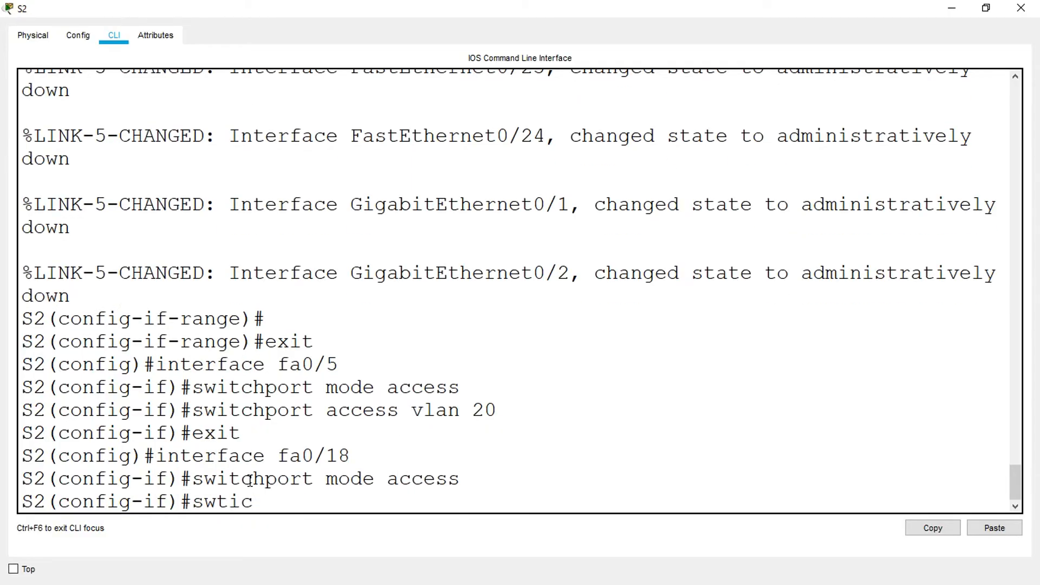
{"action": "key", "text": "BackSpace"}
{"action": "type", "text": "itchport"}
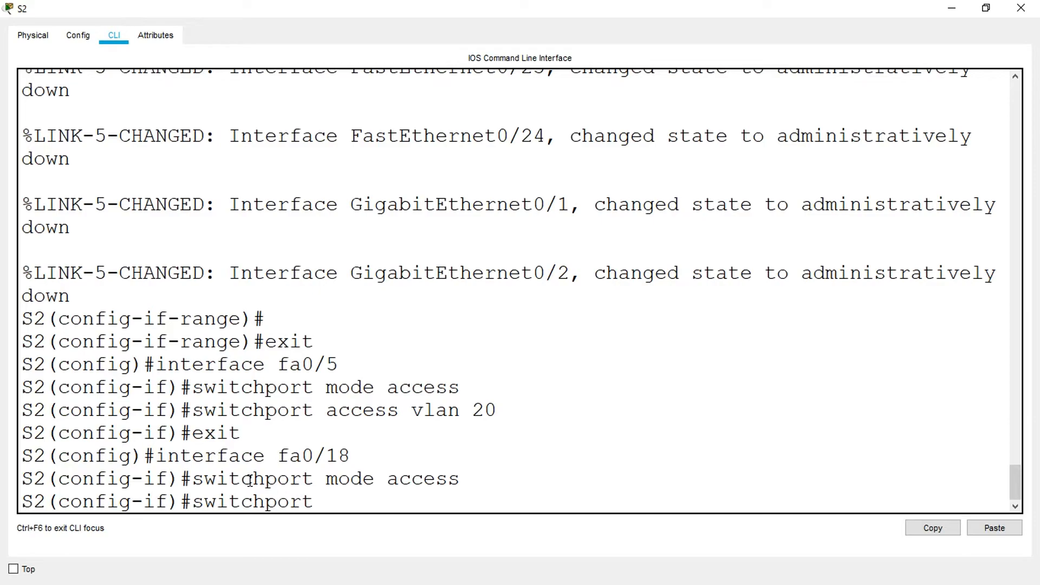
{"action": "type", "text": " access vla"}
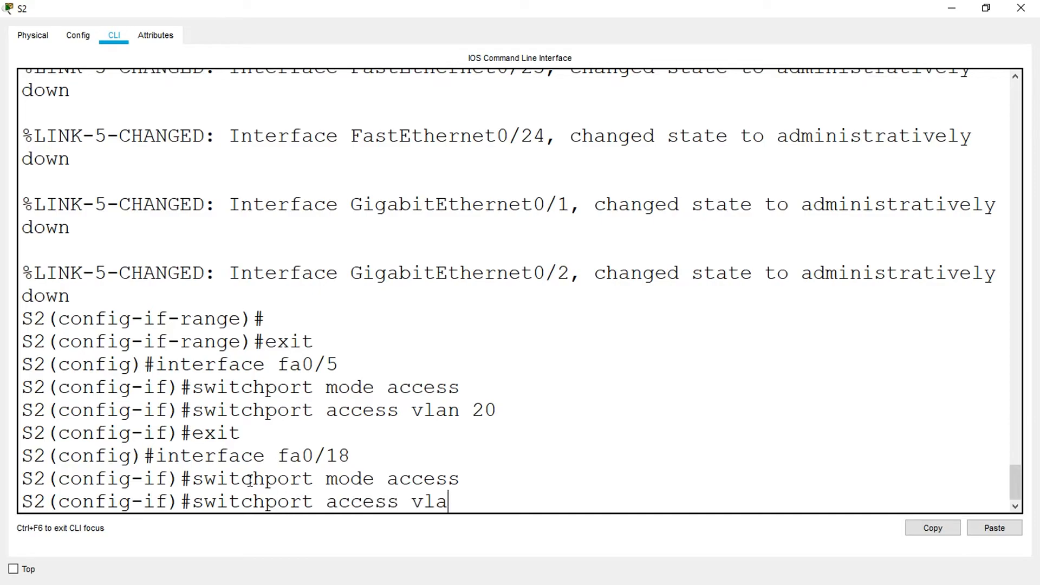
{"action": "type", "text": "n 40"}
{"action": "key", "text": "Return"}
{"action": "key", "text": "Return"}
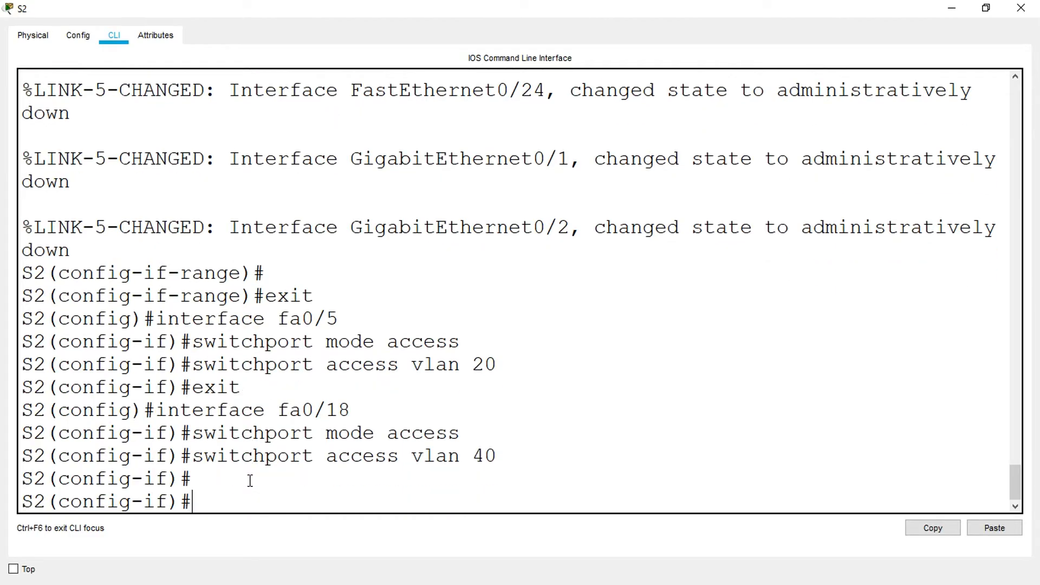
- Leave configuration mode on S2, display the brief VLAN list, check the VLAN 20 and 40 port assignments, and close S2's window
{"action": "type", "text": "end"}
{"action": "key", "text": "Return"}
{"action": "type", "text": "s"}
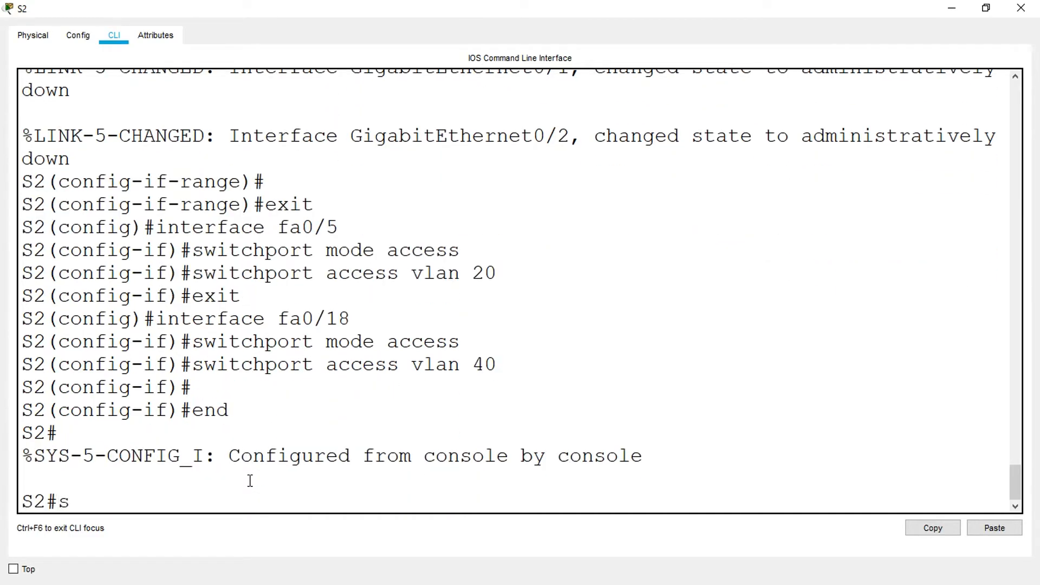
{"action": "type", "text": "how vlan brief"}
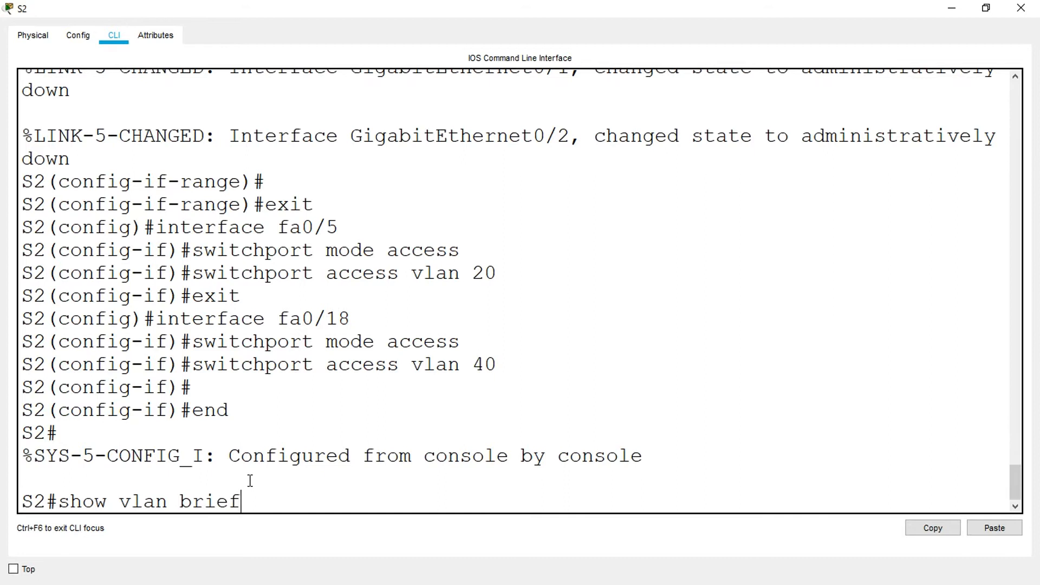
{"action": "key", "text": "Return"}
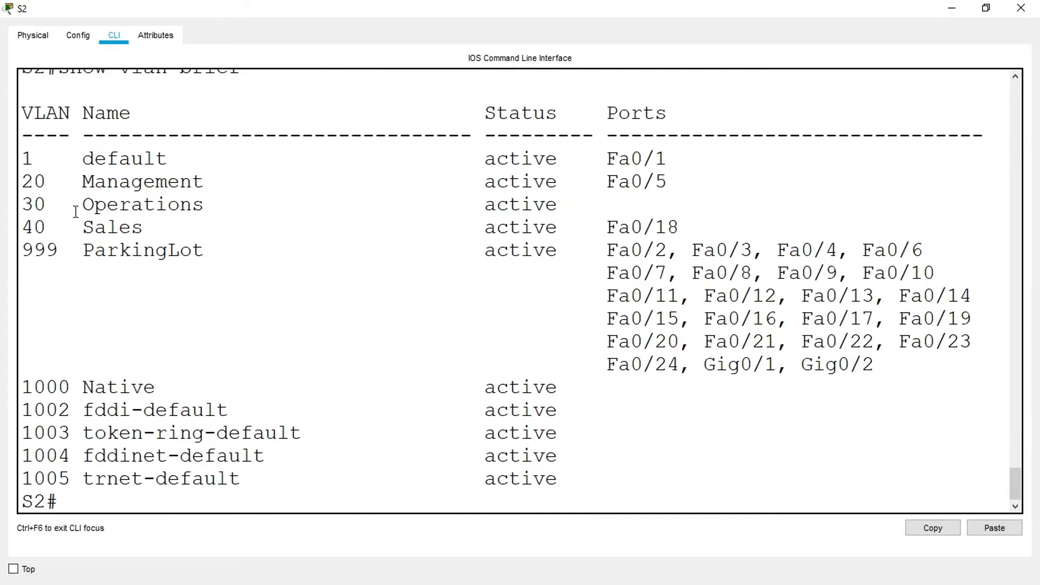
{"action": "left_click_drag", "start_coordinate": [675, 186], "coordinate": [22, 184]}
{"action": "left_click_drag", "start_coordinate": [673, 225], "coordinate": [20, 232]}
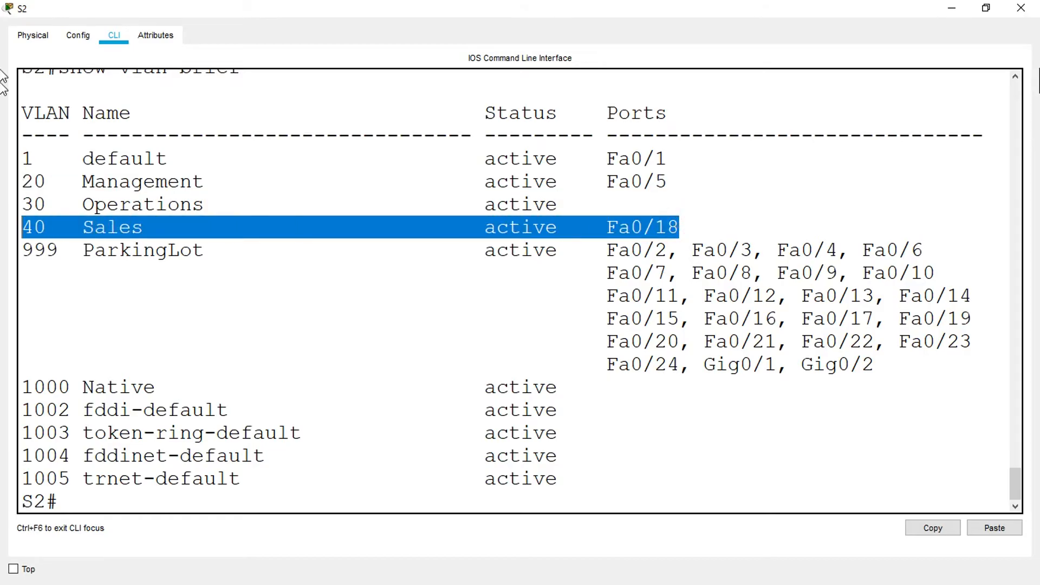
{"action": "left_click", "coordinate": [1021, 7]}
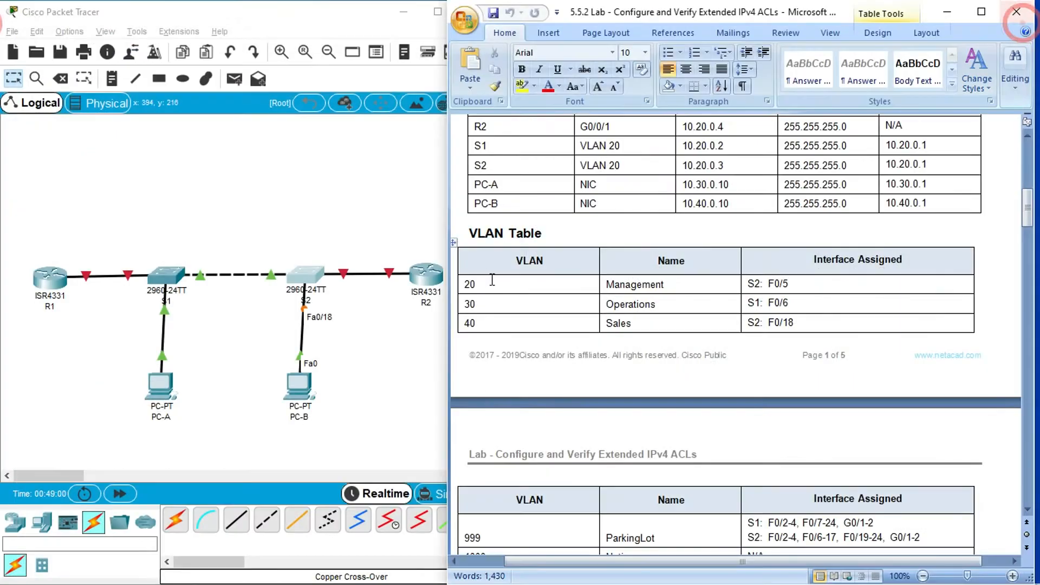
- Bring up S1's command line in a maximized window and leave configuration mode
{"action": "left_click", "coordinate": [167, 276]}
{"action": "left_click", "coordinate": [673, 88]}
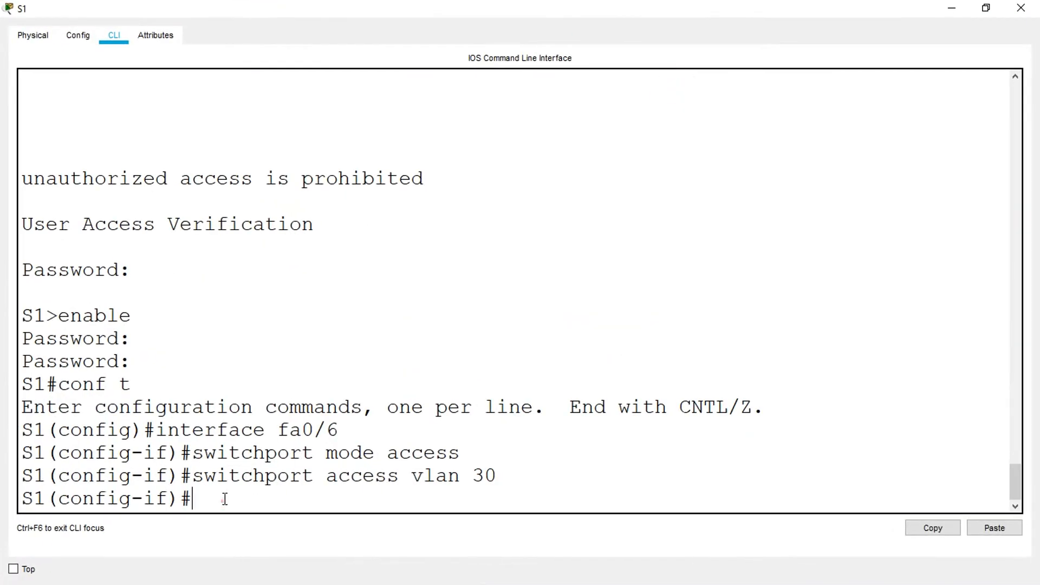
{"action": "type", "text": "end"}
{"action": "key", "text": "Return"}
- Display the brief VLAN list on S1, check VLAN 30's port assignment, and close S1's window
{"action": "key", "text": "Return"}
{"action": "key", "text": "Return"}
{"action": "type", "text": "show v"}
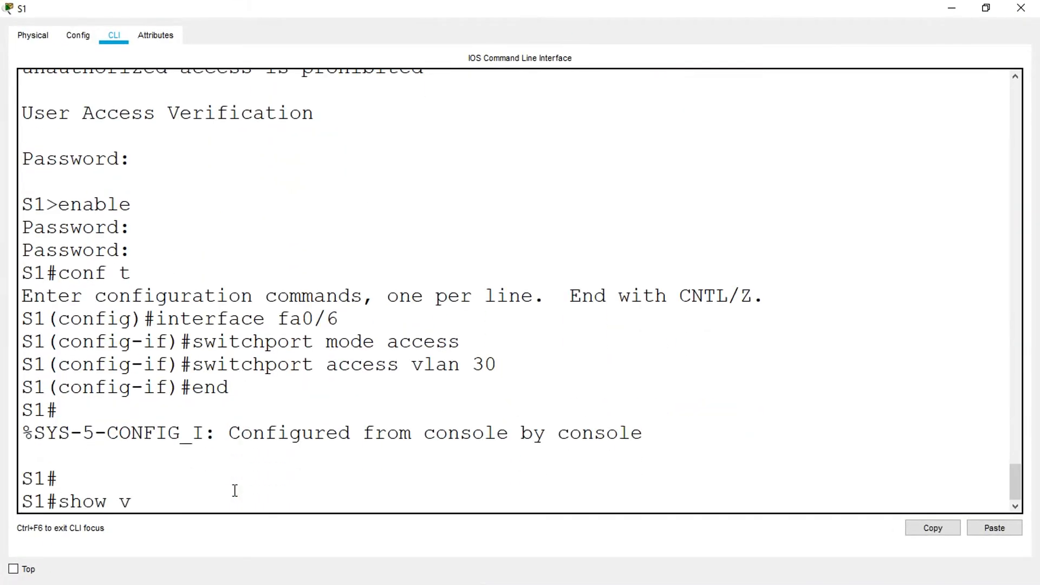
{"action": "type", "text": "lan brief"}
{"action": "key", "text": "Return"}
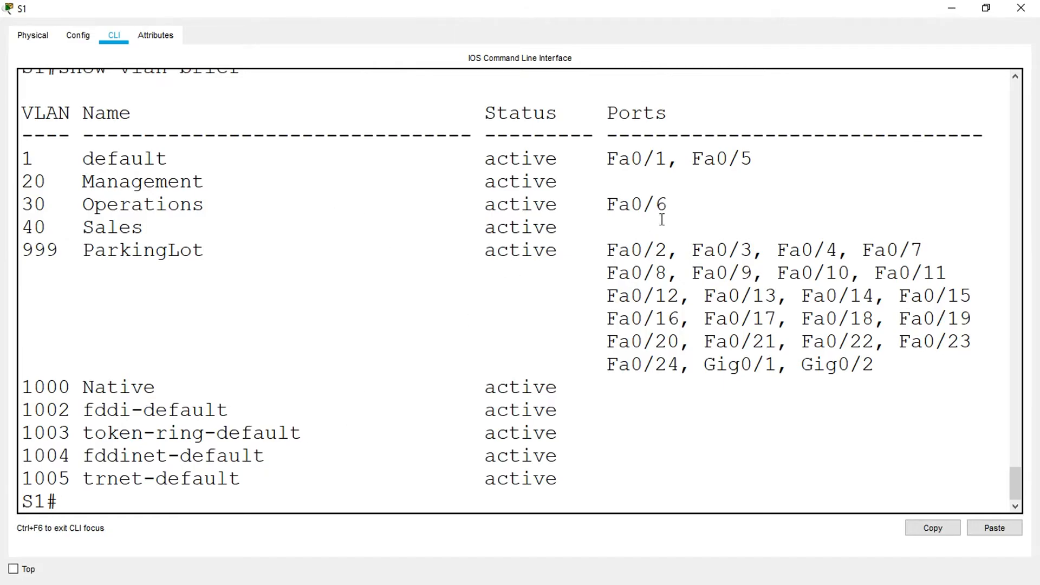
{"action": "left_click_drag", "start_coordinate": [669, 206], "coordinate": [5, 214]}
{"action": "left_click", "coordinate": [1020, 8]}
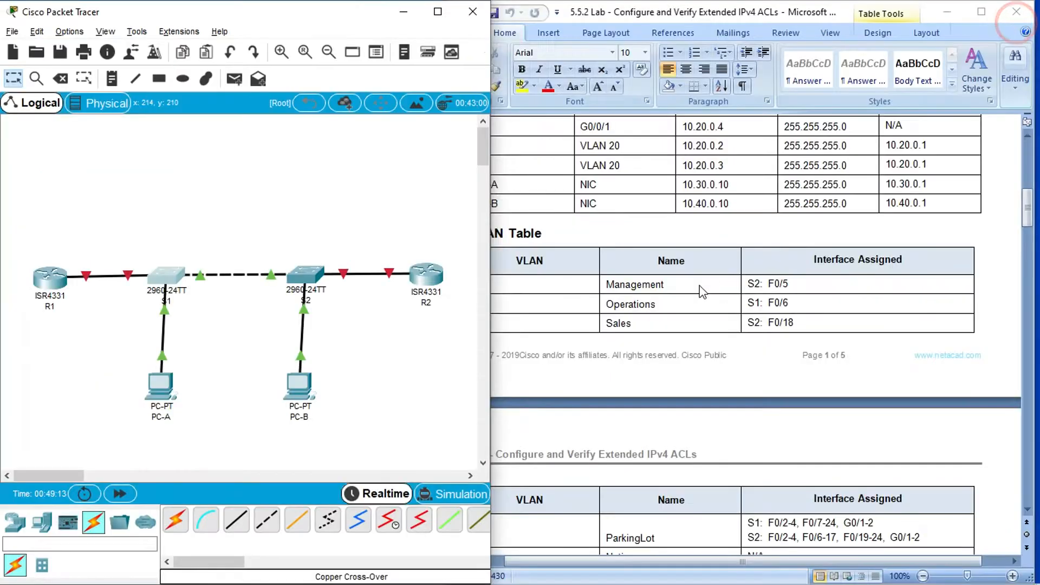
- Examine the lab's trunking instructions and the port labels on the link between S1 and S2
{"action": "left_click", "coordinate": [610, 303]}
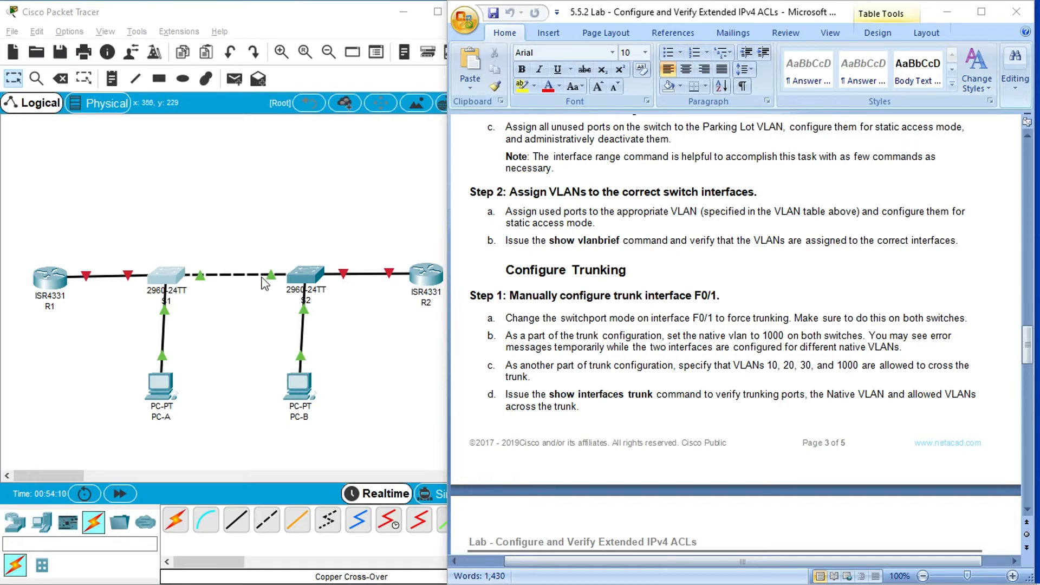
{"action": "left_click", "coordinate": [228, 209]}
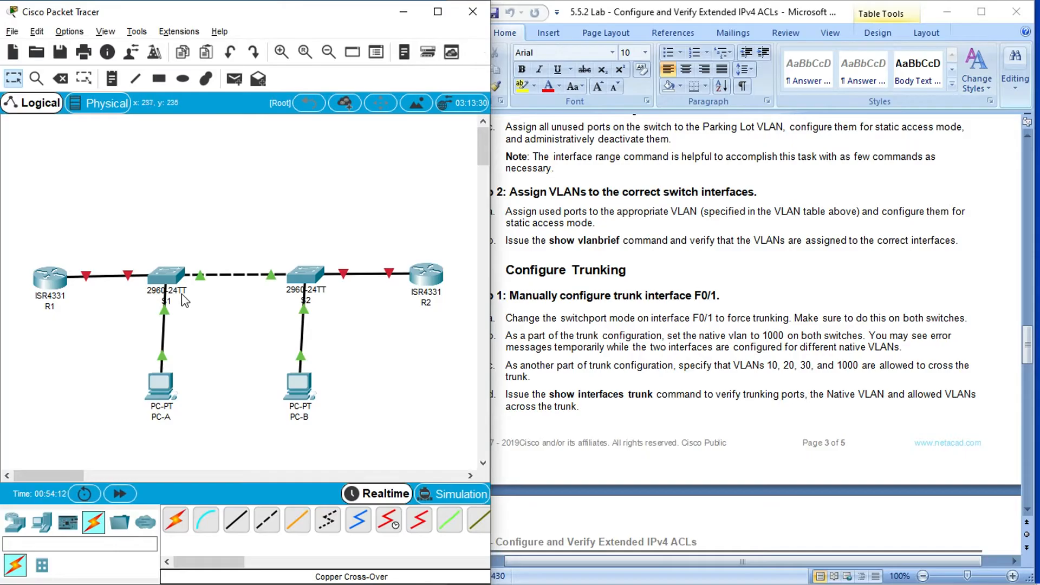
{"action": "mouse_move", "coordinate": [199, 276]}
{"action": "left_click", "coordinate": [241, 226]}
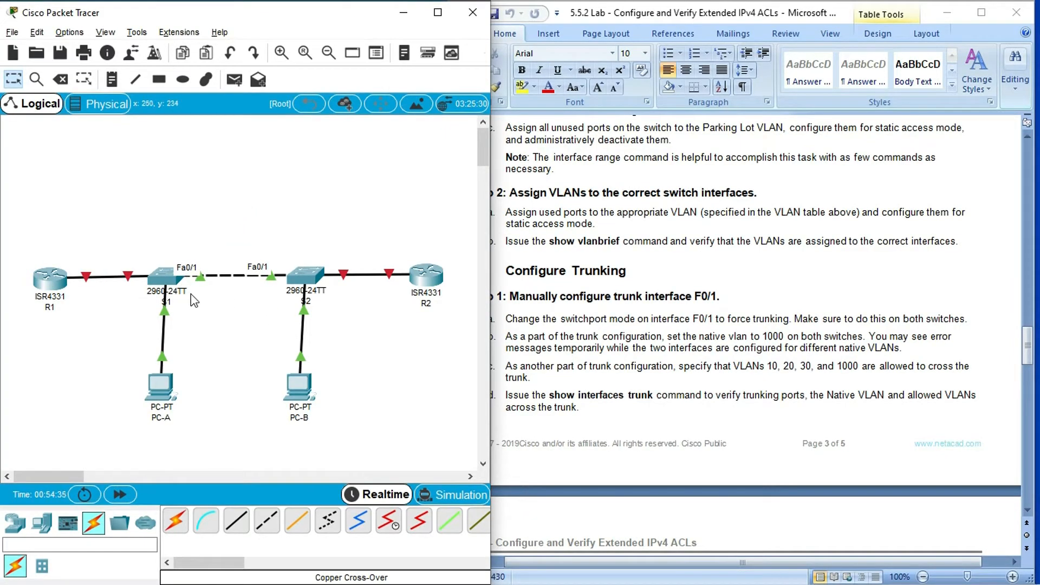
- Set S1's interface fa0/1 to trunk mode from global configuration and close S1's window
{"action": "left_click", "coordinate": [161, 274]}
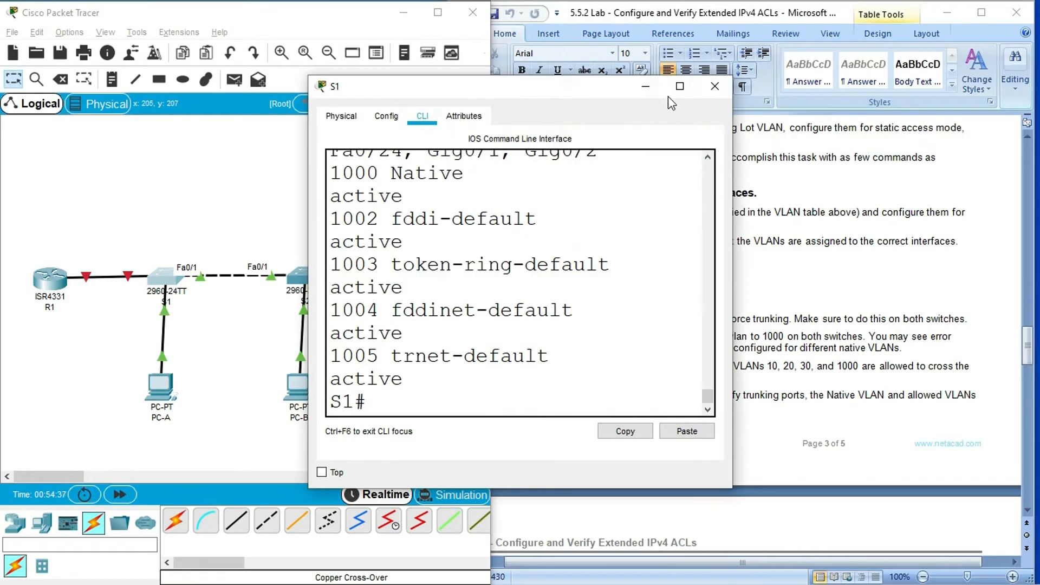
{"action": "left_click", "coordinate": [675, 86]}
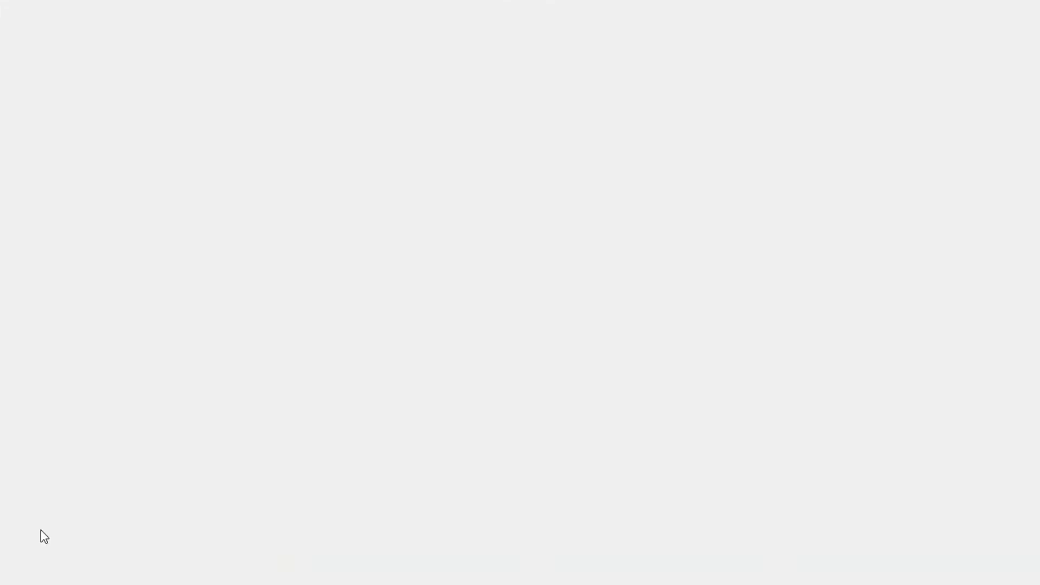
{"action": "type", "text": "conf t"}
{"action": "key", "text": "Return"}
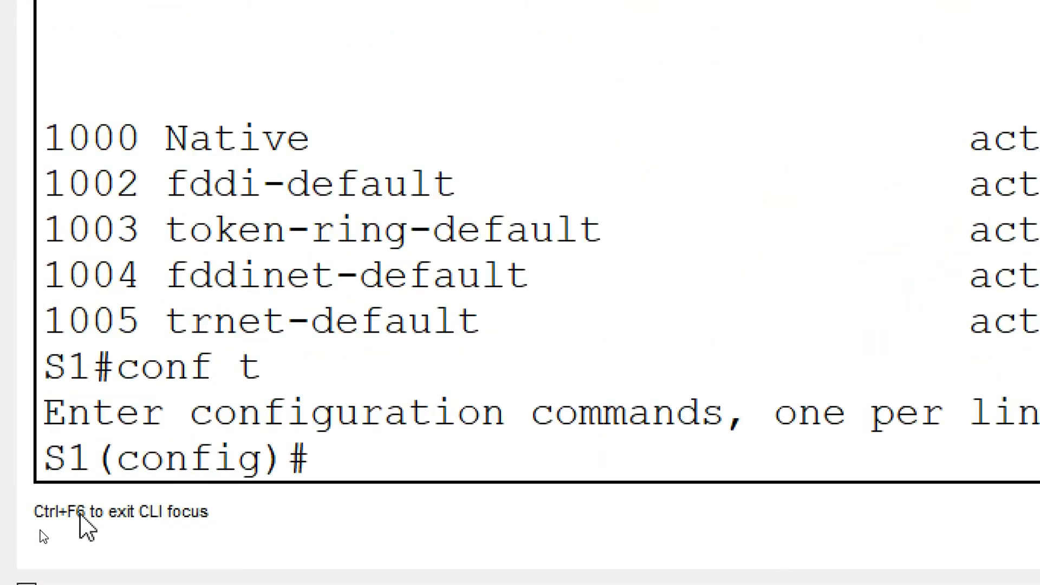
{"action": "type", "text": "interface "}
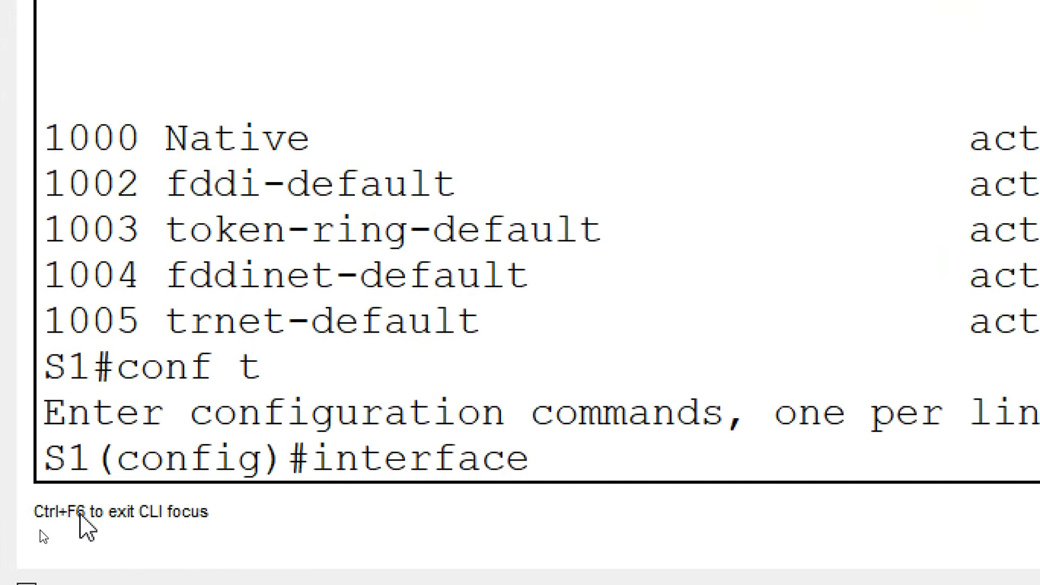
{"action": "type", "text": "fa0/1"}
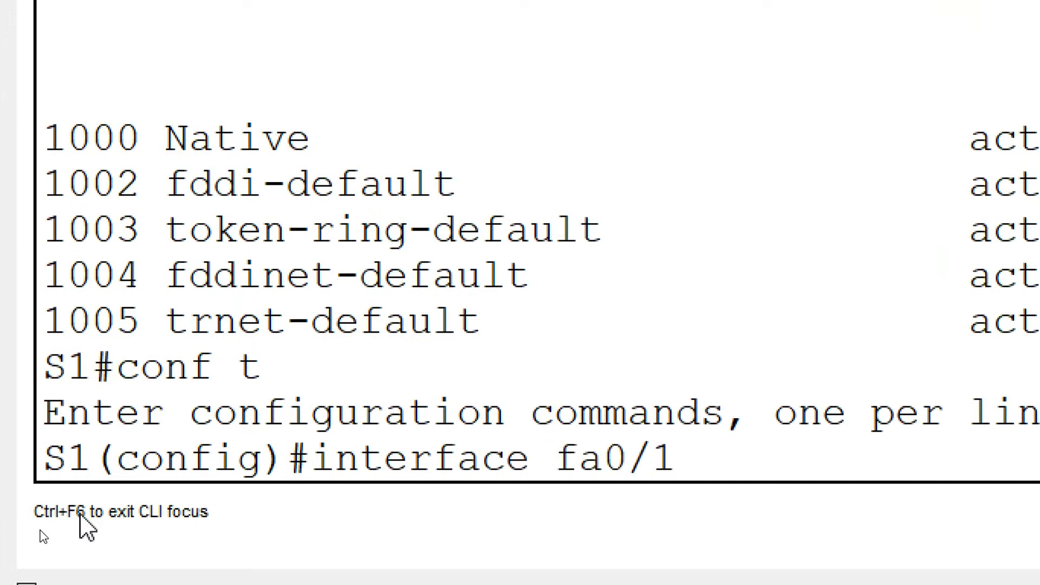
{"action": "key", "text": "Return"}
{"action": "type", "text": "switchport"}
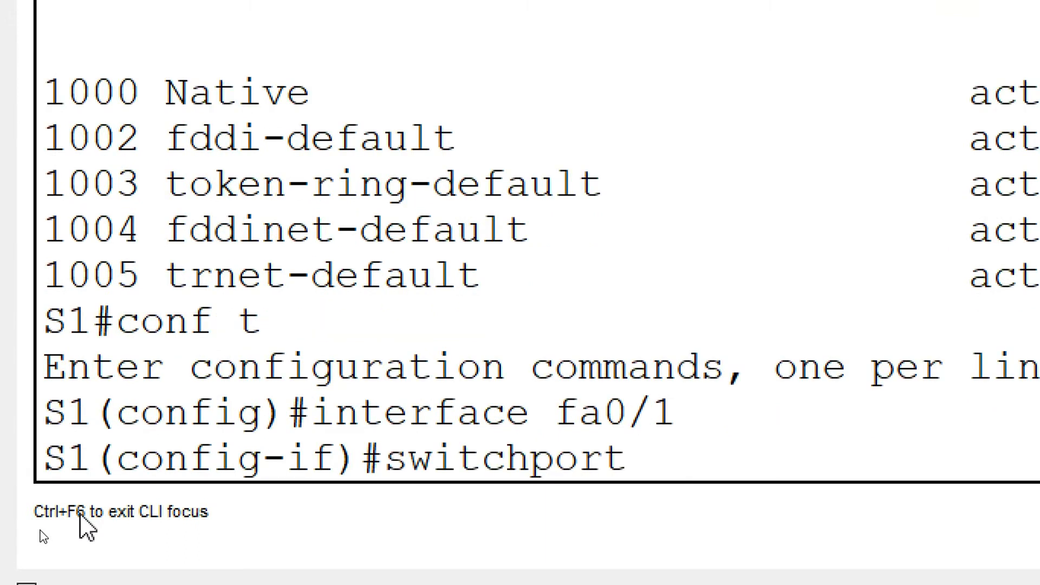
{"action": "type", "text": " mode trunk"}
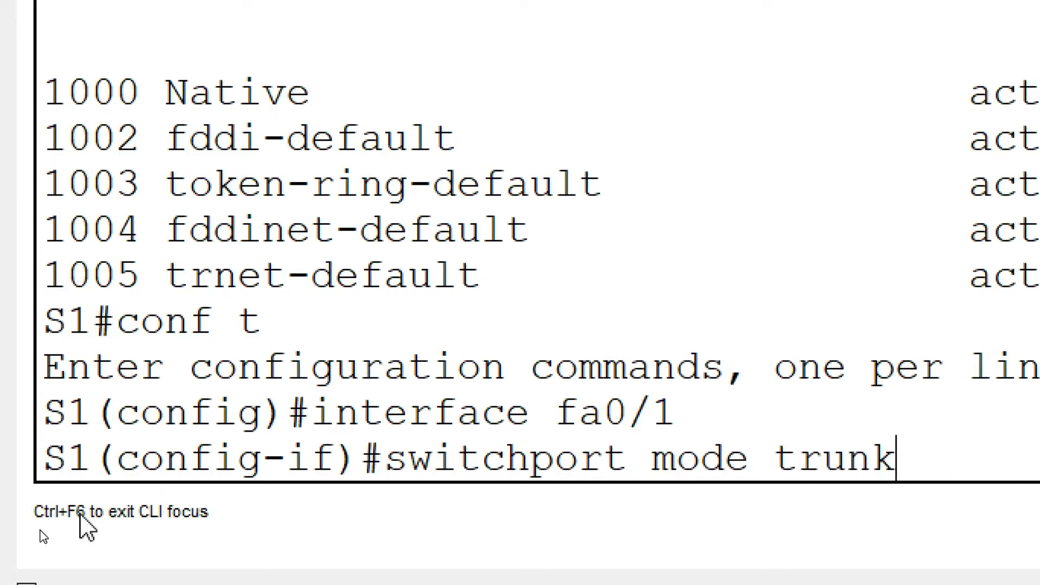
{"action": "key", "text": "Return"}
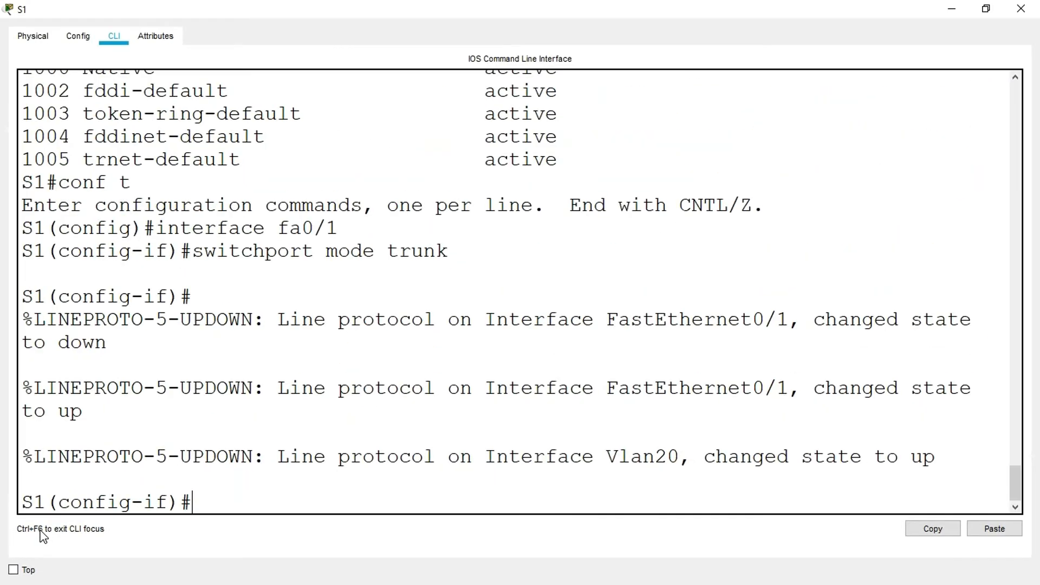
{"action": "left_click", "coordinate": [1020, 9]}
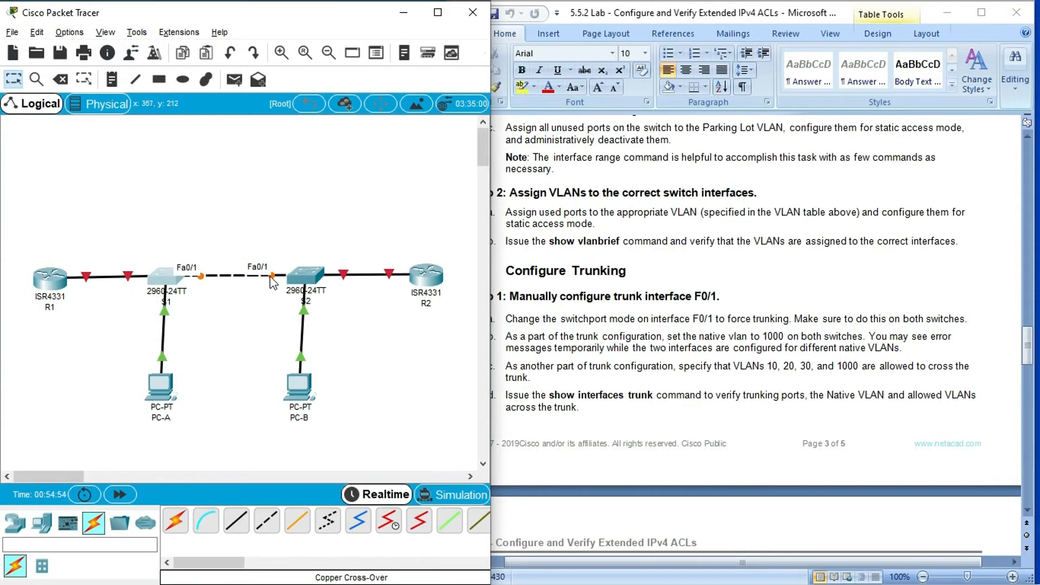
- Bring up S2's command line in a maximized window and enter configuration for interface fa0/1
{"action": "left_click", "coordinate": [311, 275]}
{"action": "left_click", "coordinate": [676, 86]}
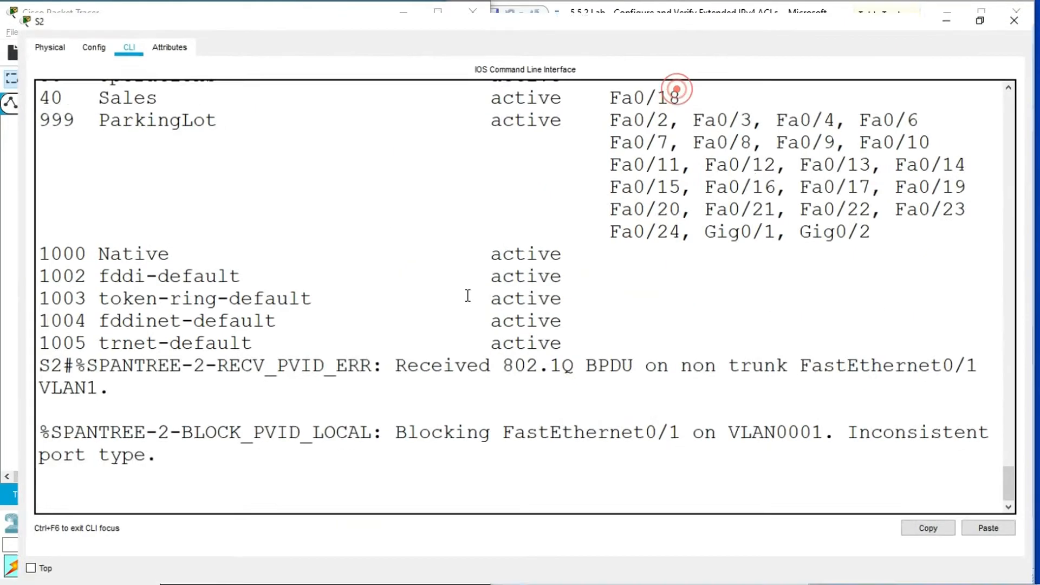
{"action": "left_click", "coordinate": [104, 499]}
{"action": "key", "text": "Return"}
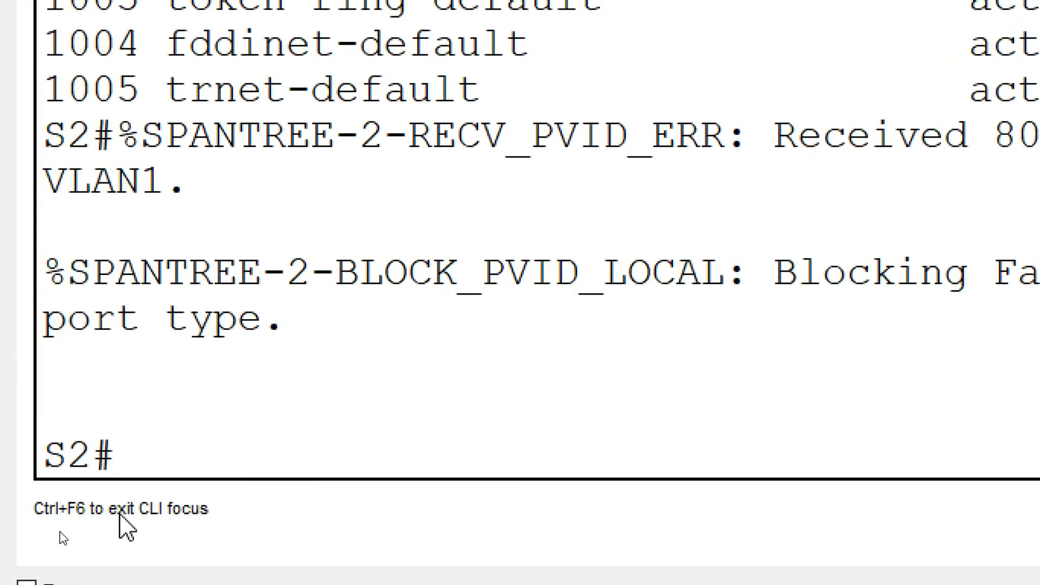
{"action": "type", "text": "conf t"}
{"action": "key", "text": "Return"}
{"action": "type", "text": "interface fa0/1"}
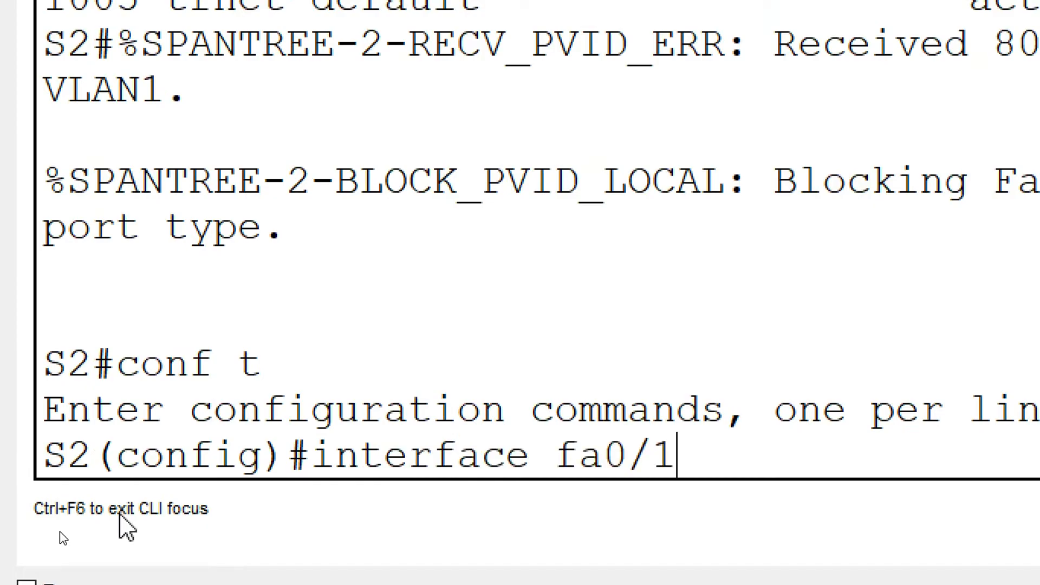
{"action": "key", "text": "Return"}
- Set S2's interface fa0/1 to trunk mode and close S2's window
{"action": "type", "text": "switchport mod"}
{"action": "key", "text": "BackSpace"}
{"action": "type", "text": "ode trunk"}
{"action": "key", "text": "Return"}
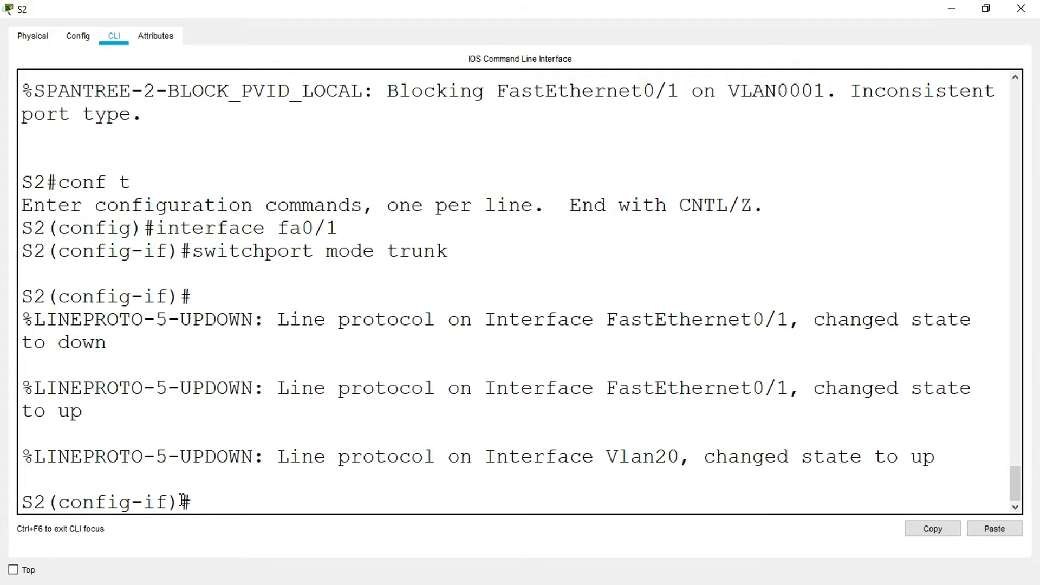
{"action": "key", "text": "Return"}
{"action": "left_click", "coordinate": [1021, 8]}
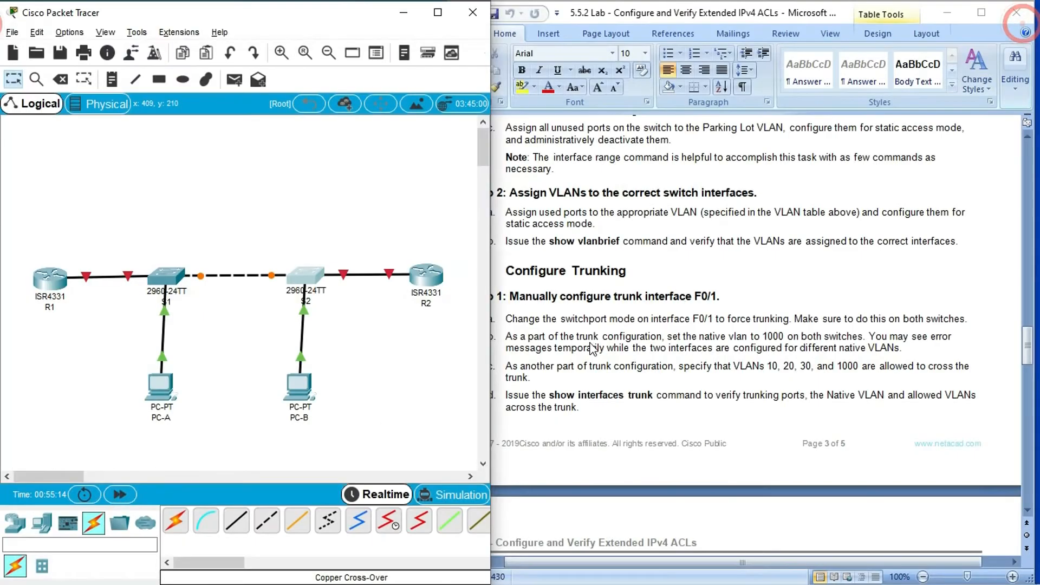
- Set the trunk native VLAN on S1's interface fa0/1 to 1000, as the lab instructs, and close S1's window
{"action": "left_click", "coordinate": [548, 355]}
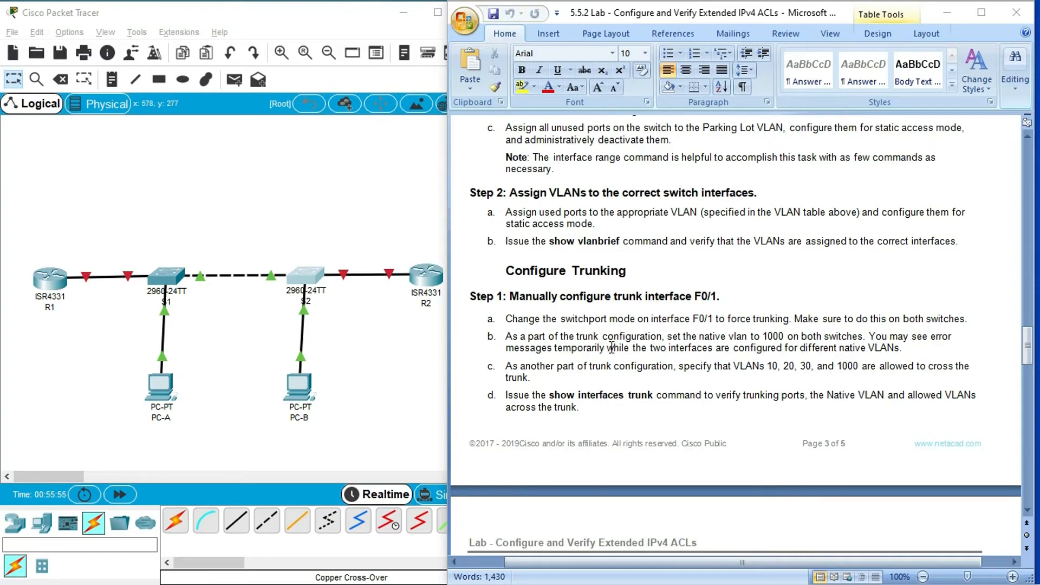
{"action": "left_click", "coordinate": [172, 280]}
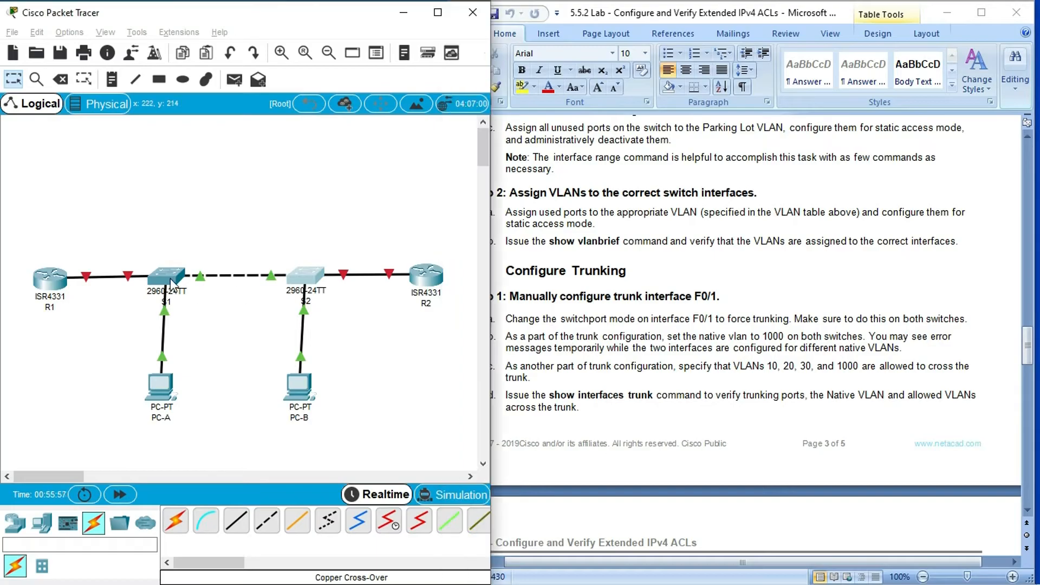
{"action": "left_click", "coordinate": [262, 493]}
{"action": "type", "text": "swit"}
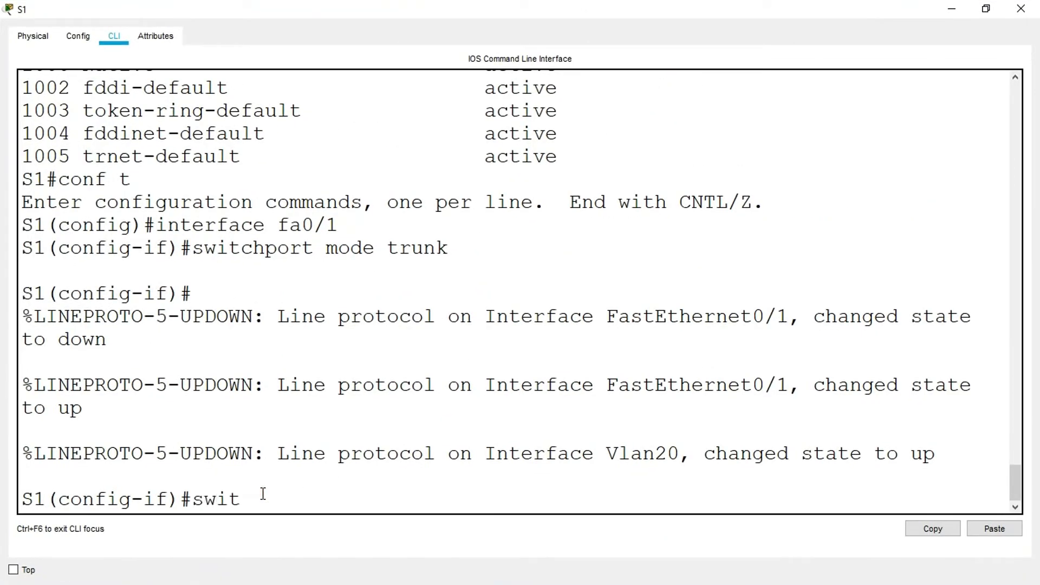
{"action": "type", "text": "chport trunk native valn"}
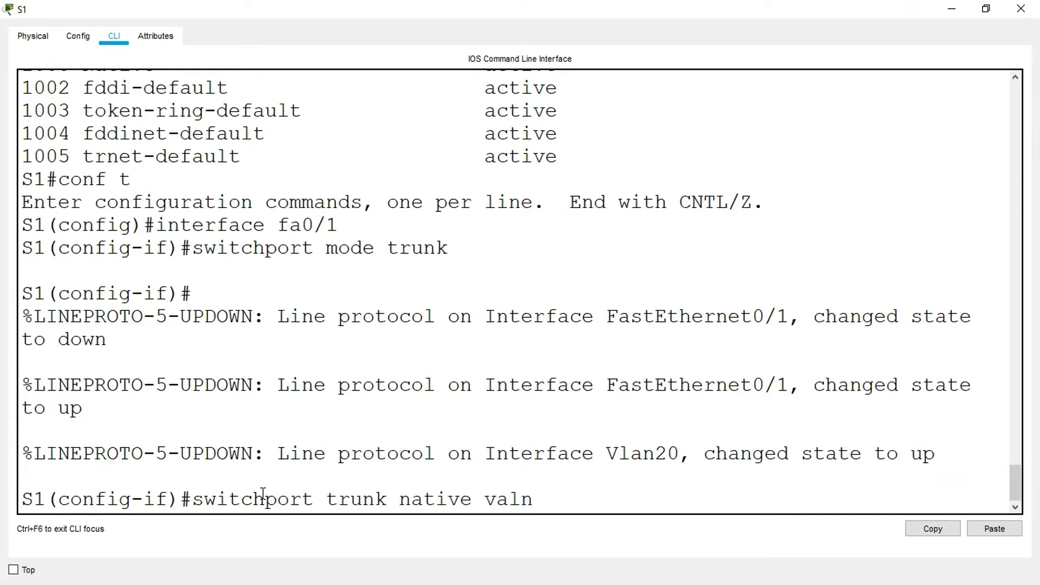
{"action": "key", "text": "BackSpace"}
{"action": "key", "text": "BackSpace"}
{"action": "type", "text": "lan 1000"}
{"action": "key", "text": "Return"}
{"action": "key", "text": "Return"}
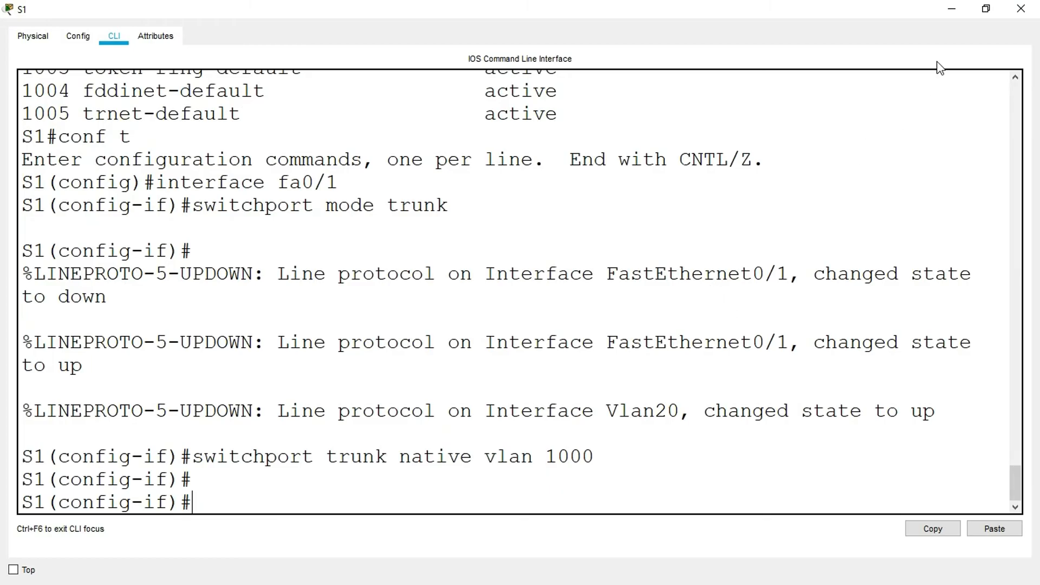
{"action": "left_click", "coordinate": [1021, 8]}
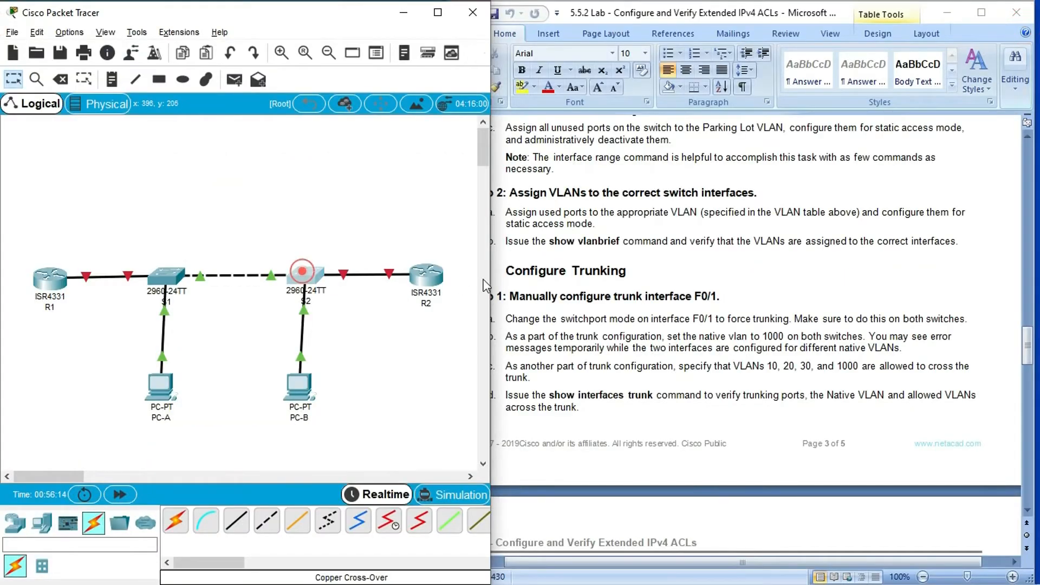
- Set the trunk native VLAN on S2's interface fa0/1 to 1000 and close S2's window
{"action": "left_click", "coordinate": [304, 274]}
{"action": "left_click", "coordinate": [680, 86]}
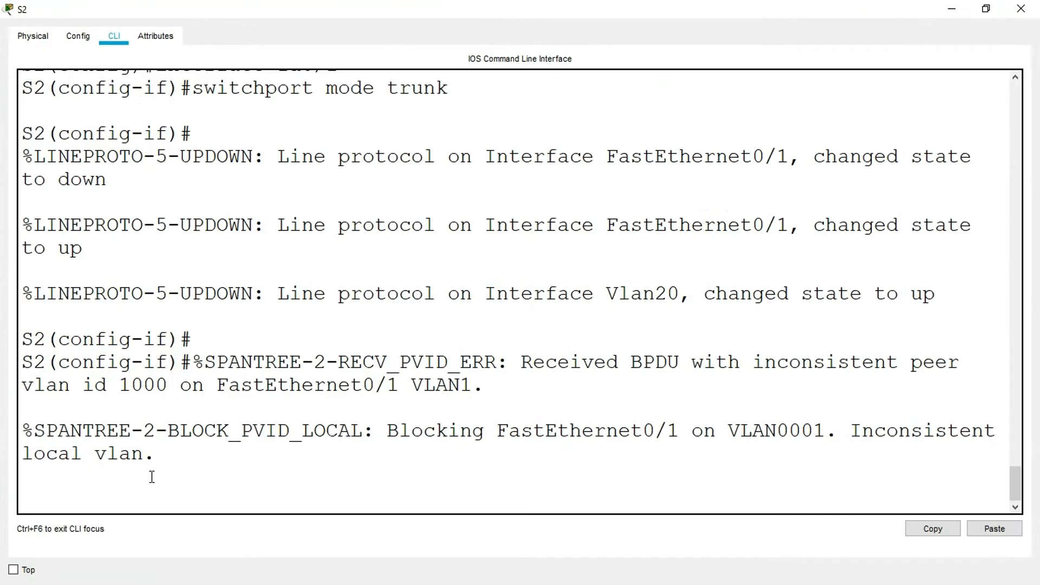
{"action": "key", "text": "Return"}
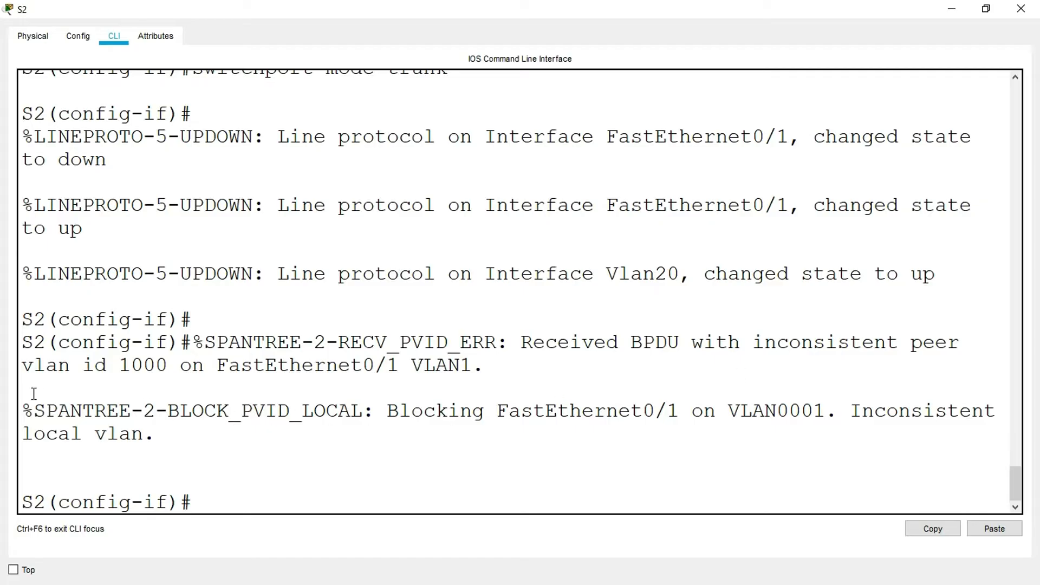
{"action": "left_click", "coordinate": [210, 492]}
{"action": "type", "text": "switchport"}
{"action": "type", "text": " trun"}
{"action": "key", "text": "BackSpace"}
{"action": "type", "text": "unk na"}
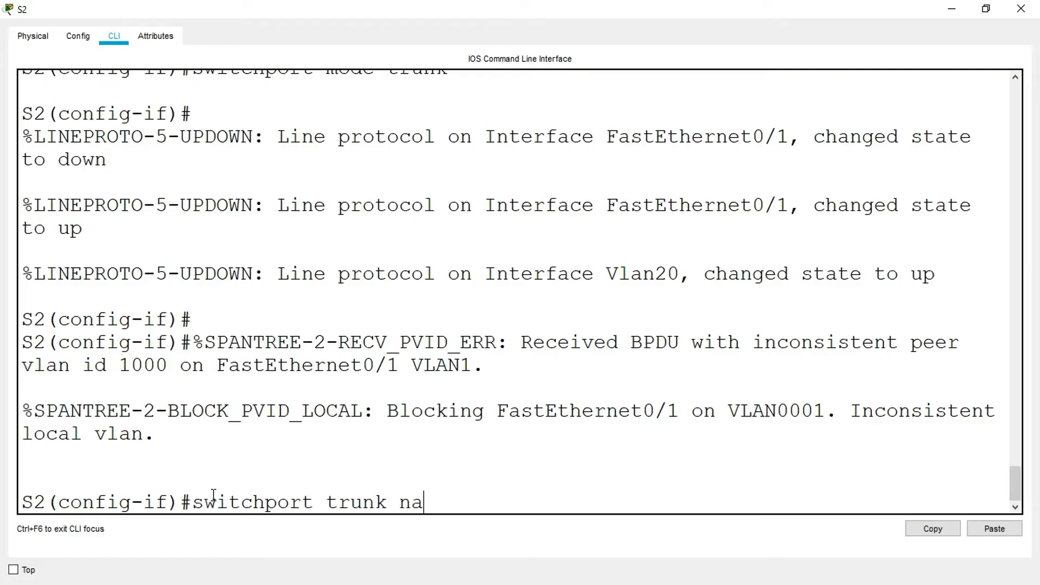
{"action": "type", "text": "tive vlan 1000"}
{"action": "key", "text": "Return"}
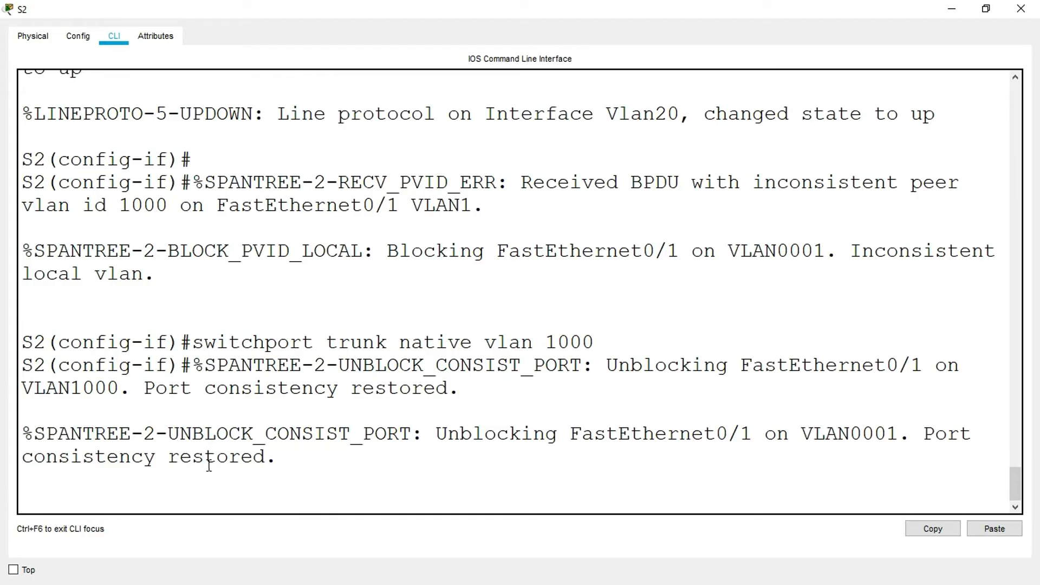
{"action": "key", "text": "Return"}
{"action": "key", "text": "Return"}
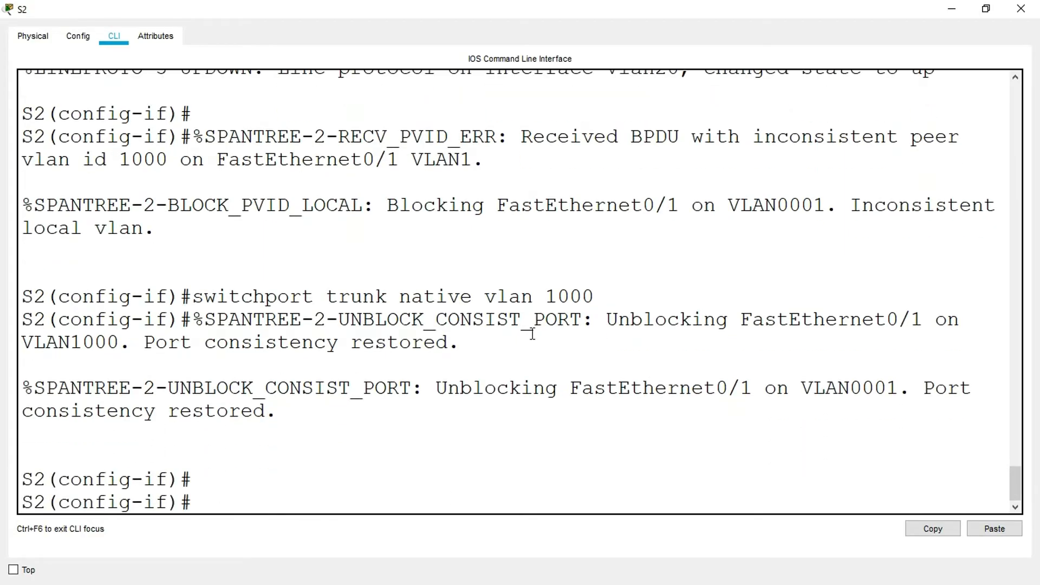
{"action": "left_click", "coordinate": [1021, 8]}
- Allow VLANs 20, 30, 40 and 1000 on S1's fa0/1 trunk and close S1's window
{"action": "left_click", "coordinate": [665, 354]}
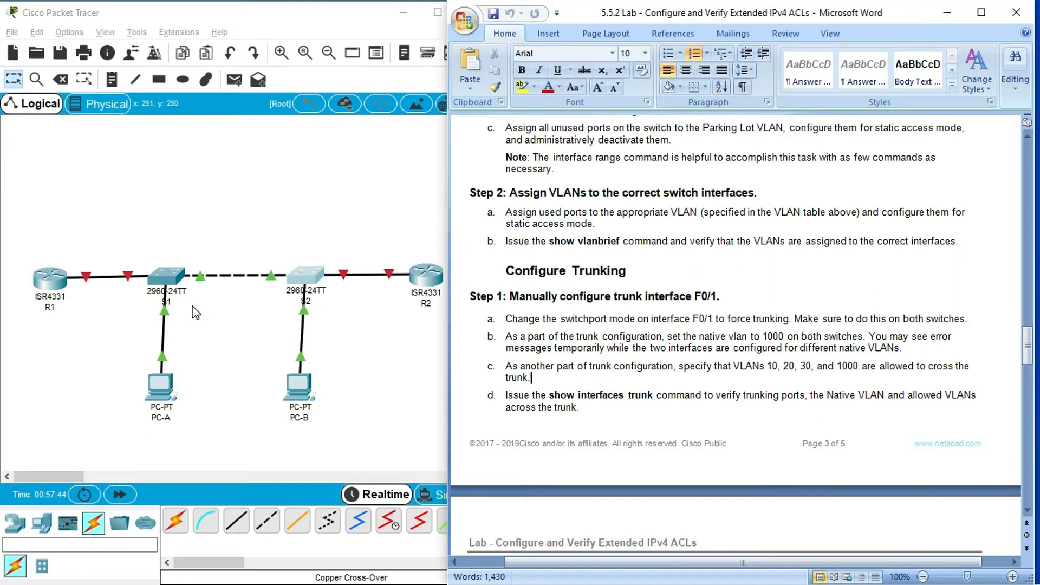
{"action": "left_click", "coordinate": [168, 282]}
{"action": "left_click", "coordinate": [681, 91]}
{"action": "left_click", "coordinate": [230, 492]}
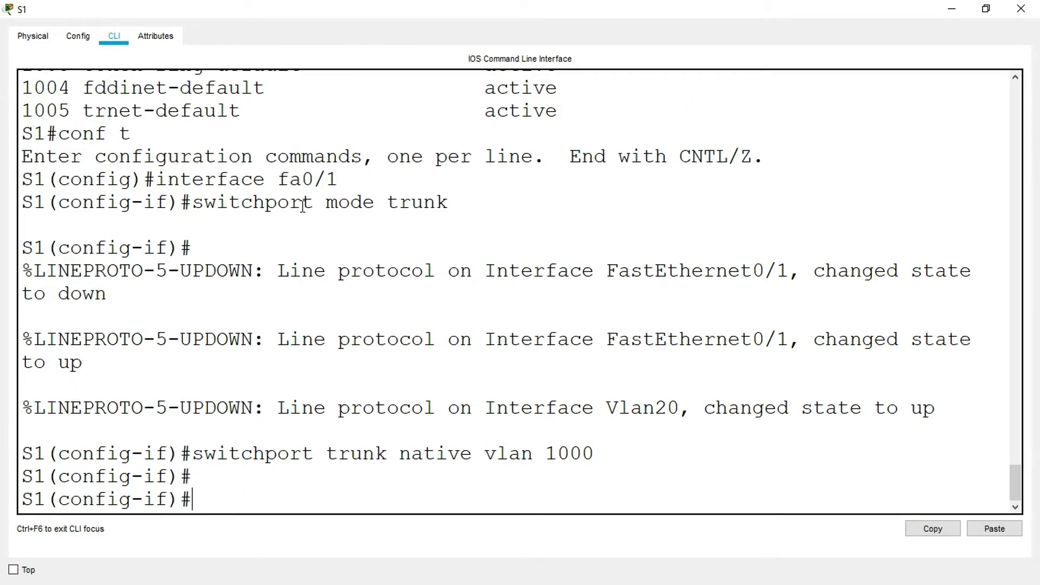
{"action": "left_click_drag", "start_coordinate": [336, 181], "coordinate": [167, 182]}
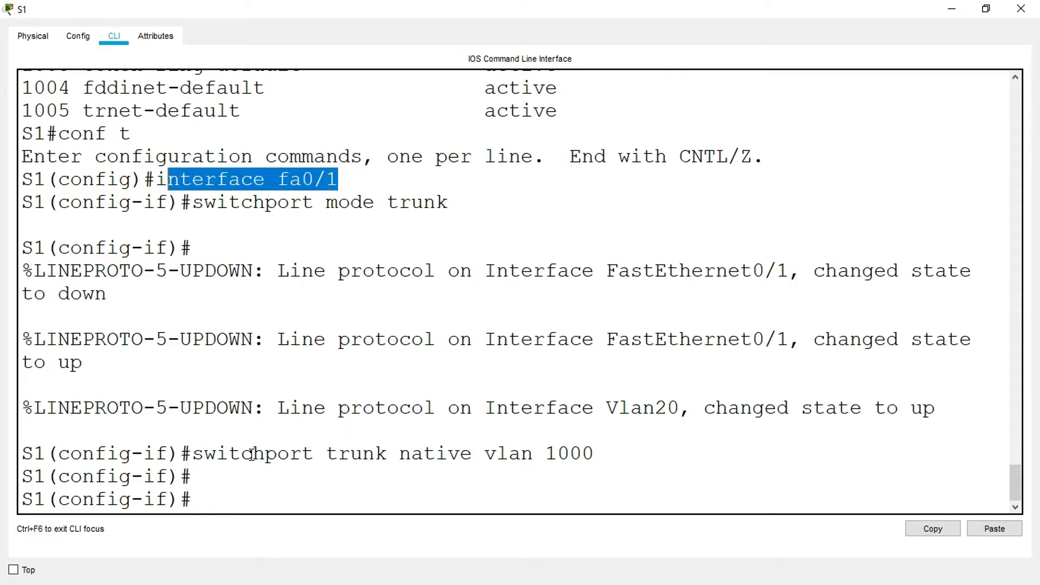
{"action": "left_click", "coordinate": [216, 499]}
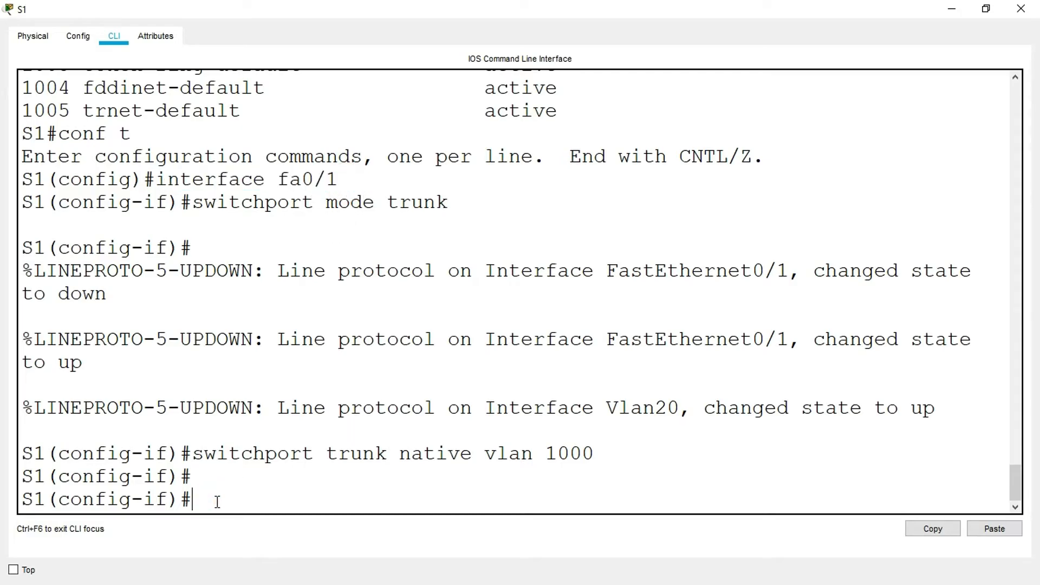
{"action": "type", "text": "switchport"}
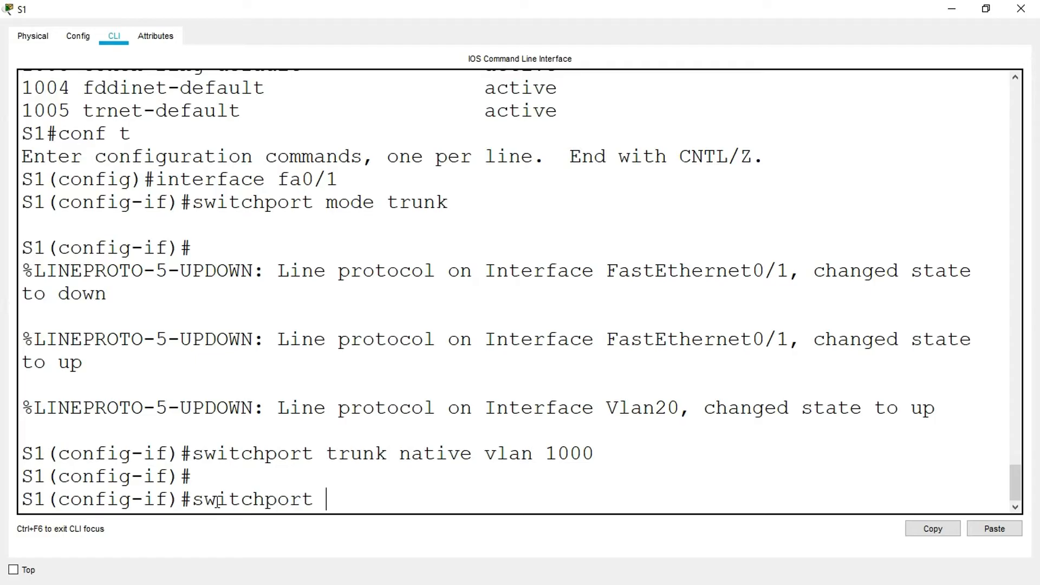
{"action": "type", "text": " trunk allowed vlan "}
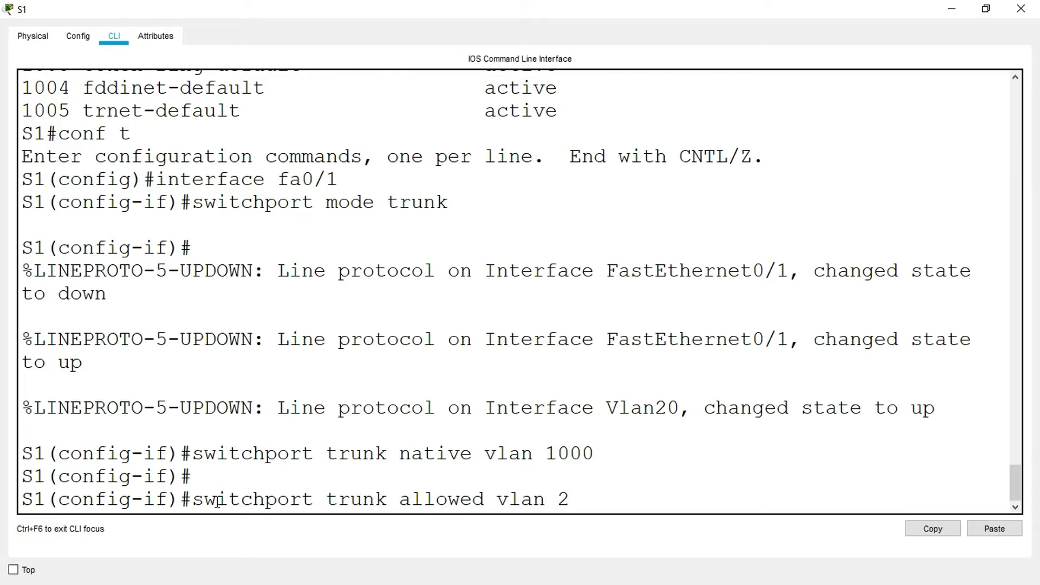
{"action": "type", "text": "20,30,40,1000"}
{"action": "key", "text": "Return"}
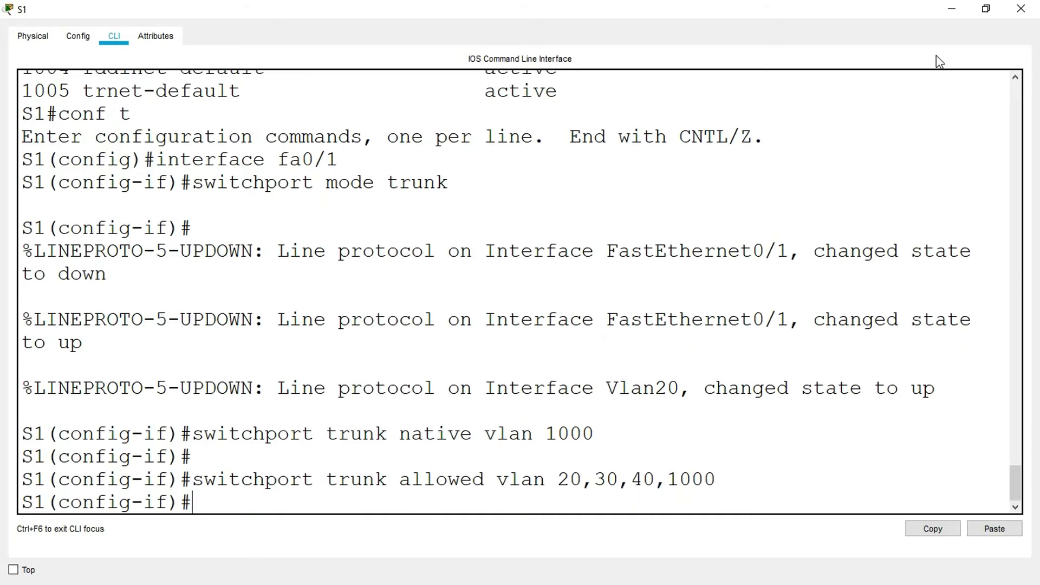
{"action": "left_click", "coordinate": [1019, 9]}
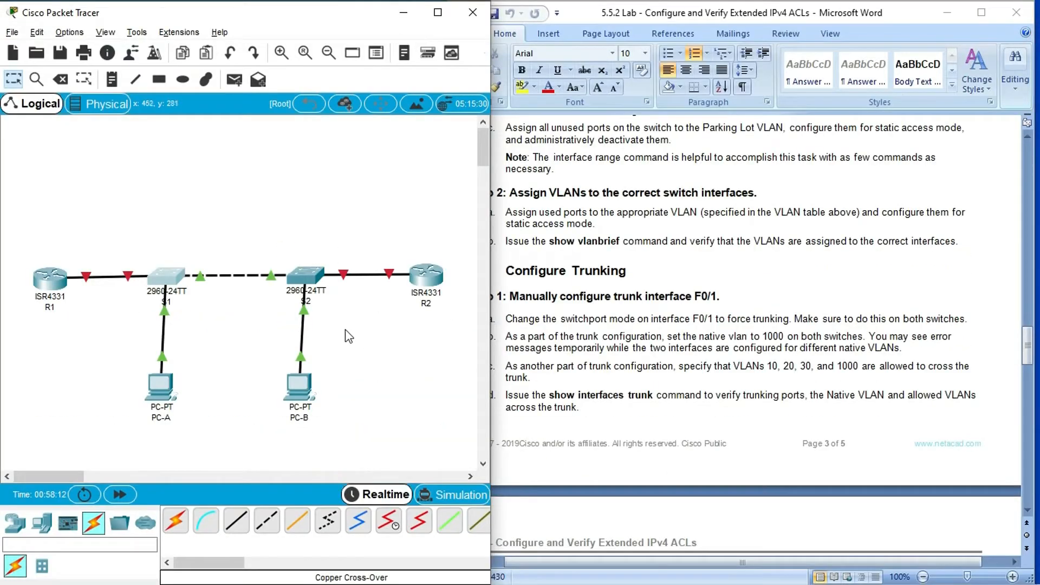
- Allow VLANs 20, 30, 40 and 1000 on S2's fa0/1 trunk
{"action": "left_click", "coordinate": [319, 284]}
{"action": "left_click", "coordinate": [675, 86]}
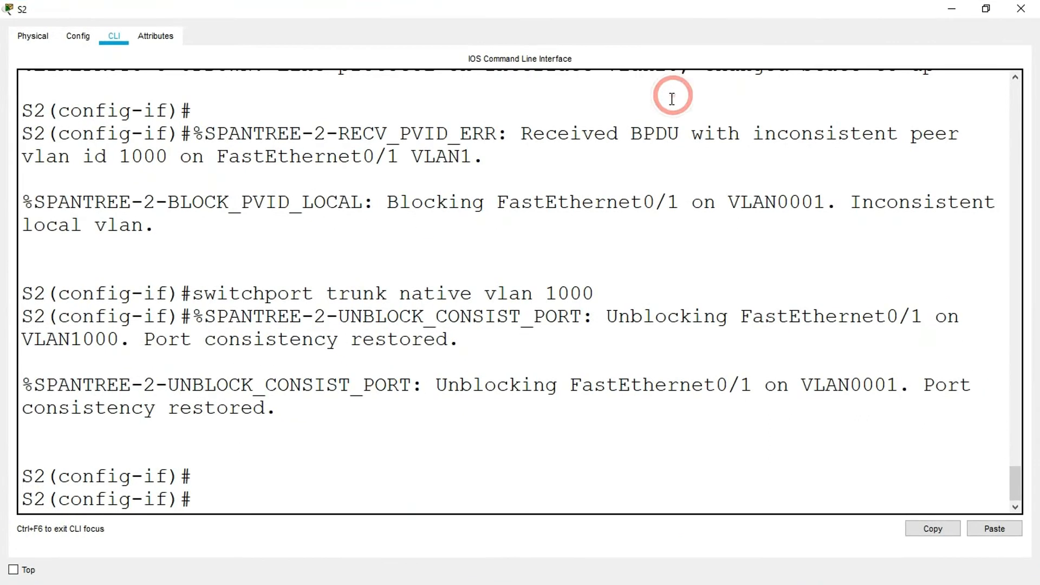
{"action": "triple_click", "coordinate": [213, 491]}
{"action": "left_click", "coordinate": [214, 493]}
{"action": "key", "text": "Return"}
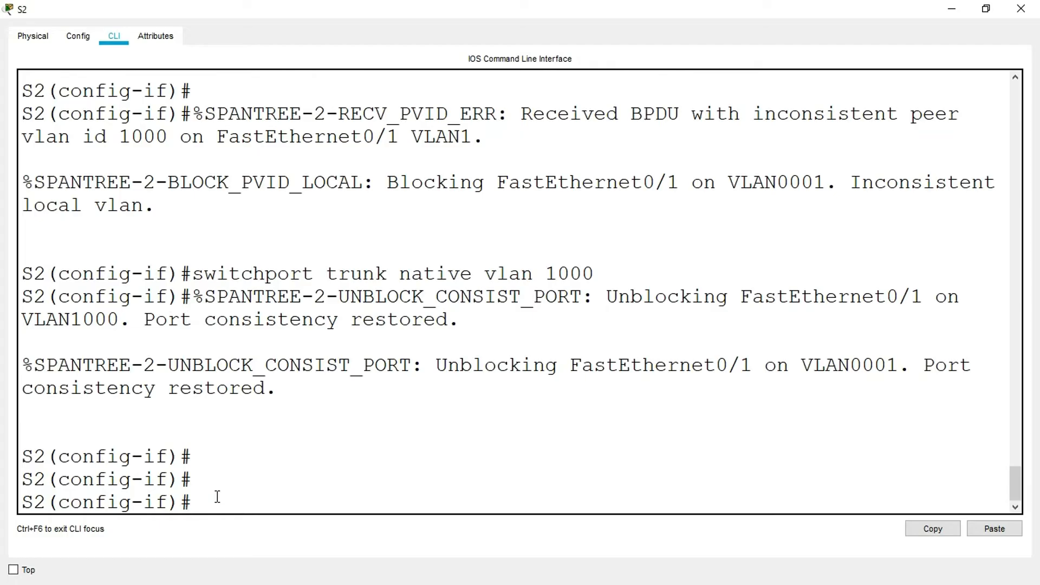
{"action": "type", "text": "switchport trunk allowed vlan"}
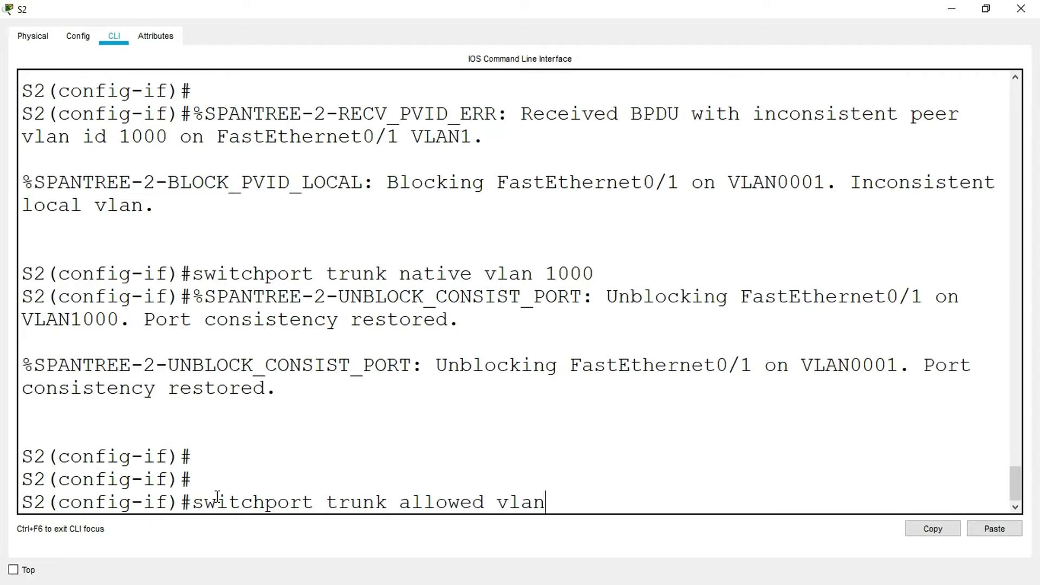
{"action": "type", "text": " 20,30,40,1000"}
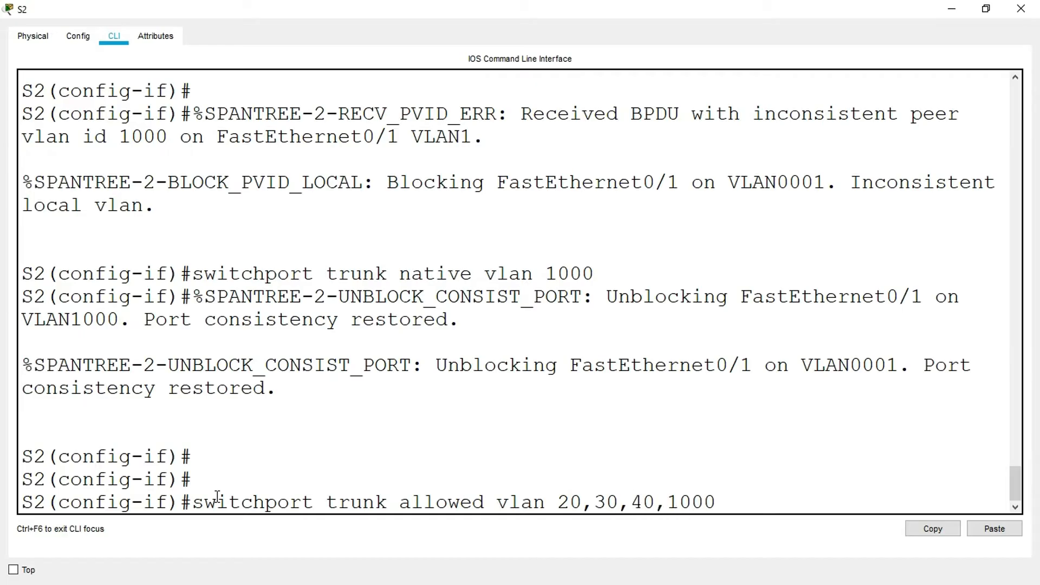
{"action": "key", "text": "Return"}
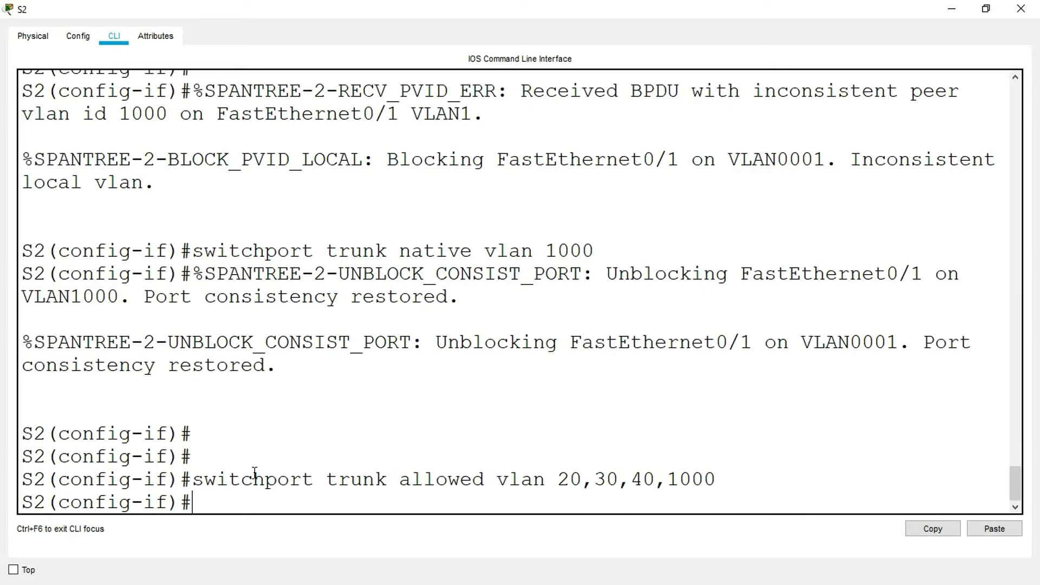
- Leave configuration mode on S2 and run show interfaces trunk
{"action": "type", "text": "end"}
{"action": "key", "text": "Return"}
{"action": "type", "text": "shwo i"}
{"action": "key", "text": "BackSpace"}
{"action": "key", "text": "BackSpace"}
{"action": "key", "text": "BackSpace"}
{"action": "key", "text": "BackSpace"}
{"action": "type", "text": "ow "}
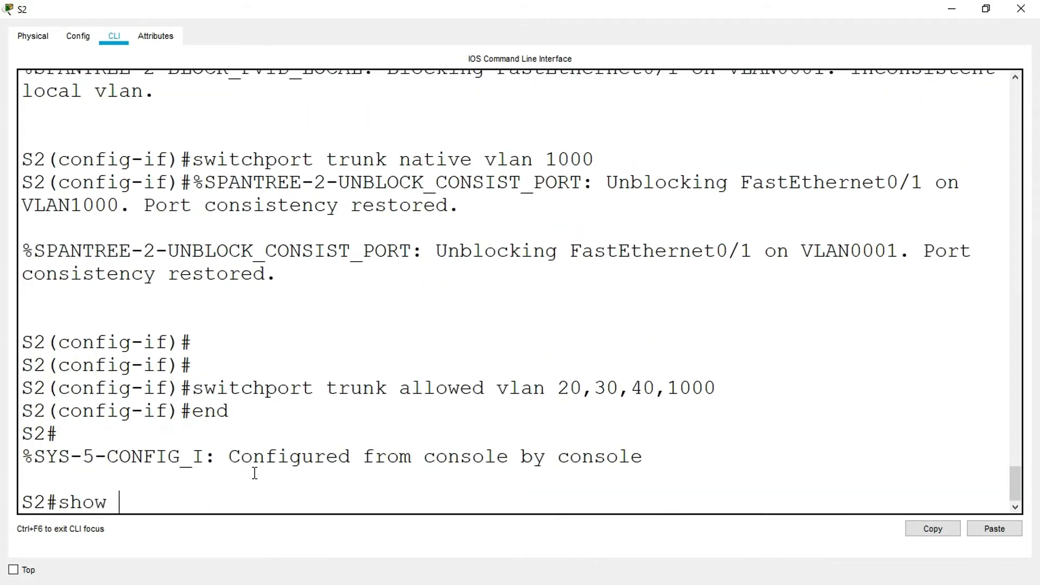
{"action": "type", "text": "interfaces trunk"}
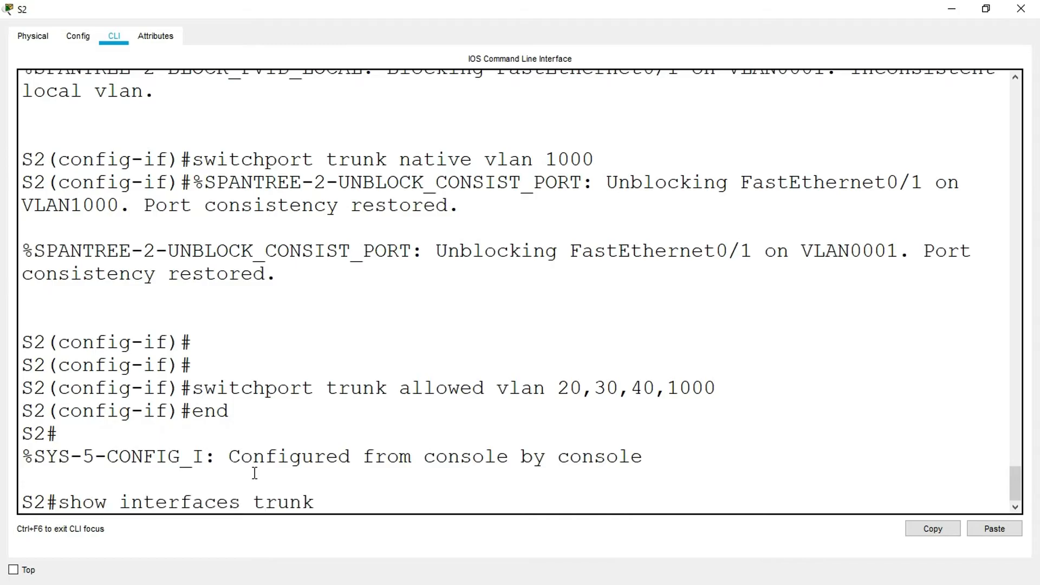
{"action": "key", "text": "Return"}
- Examine the port, mode, status, native VLAN and allowed VLANs in S2's trunk output, and close S2's window
{"action": "scroll", "coordinate": [333, 460], "scroll_direction": "up", "scroll_amount": 3}
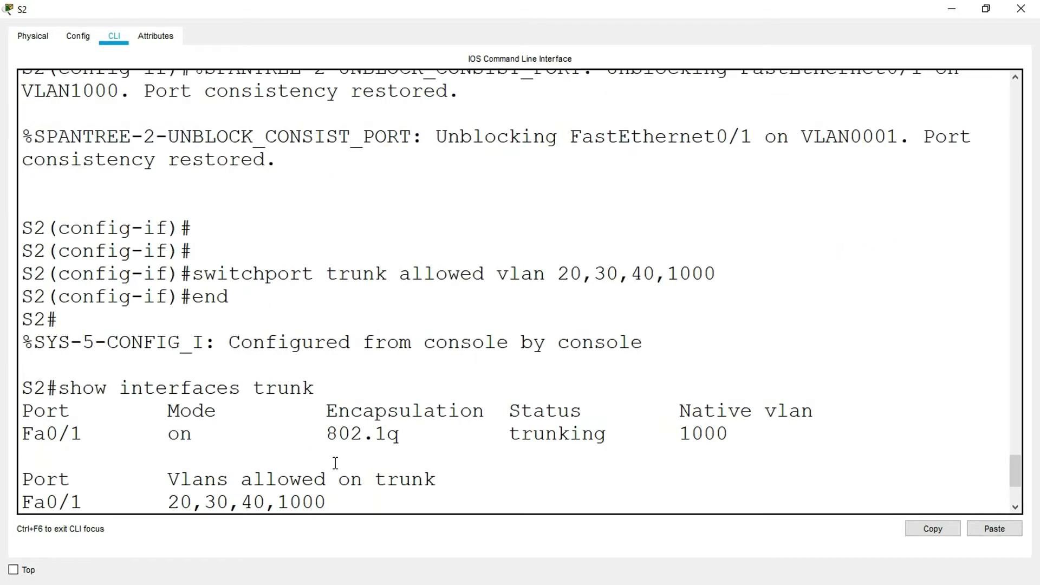
{"action": "scroll", "coordinate": [377, 422], "scroll_direction": "down", "scroll_amount": 2}
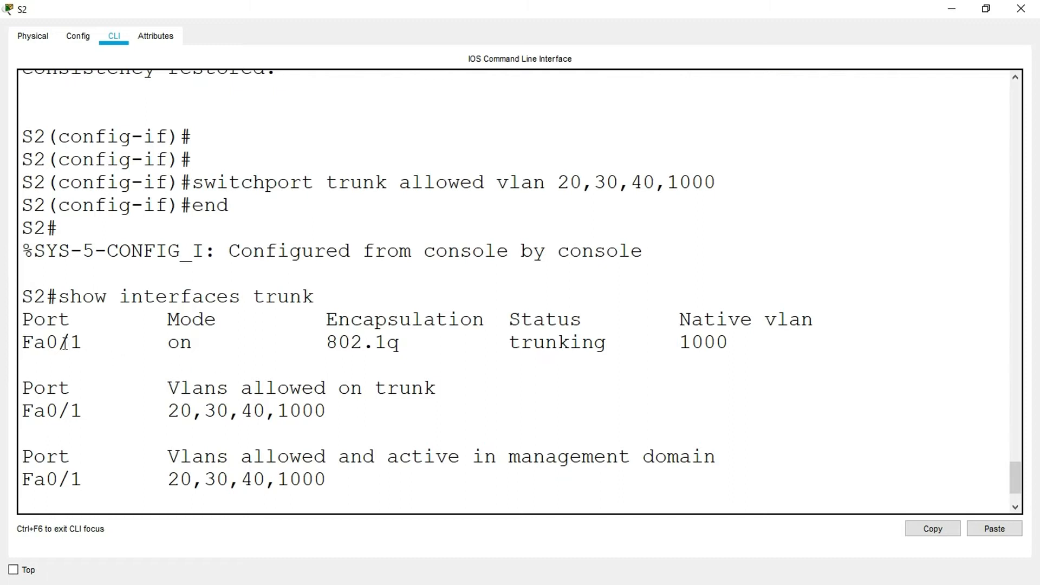
{"action": "left_click_drag", "start_coordinate": [74, 322], "coordinate": [22, 322]}
{"action": "left_click_drag", "start_coordinate": [101, 343], "coordinate": [8, 343]}
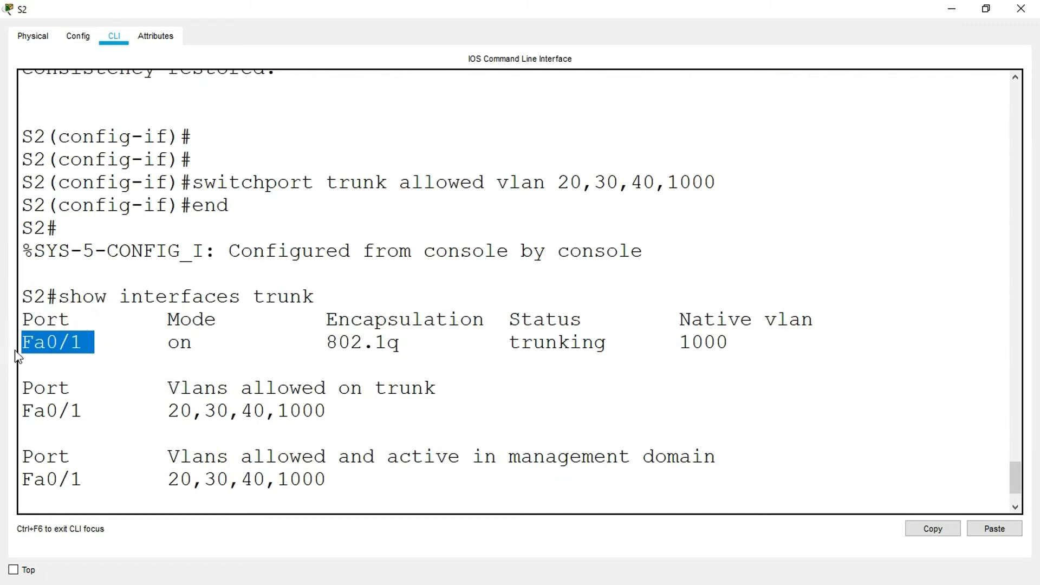
{"action": "left_click_drag", "start_coordinate": [197, 345], "coordinate": [143, 344]}
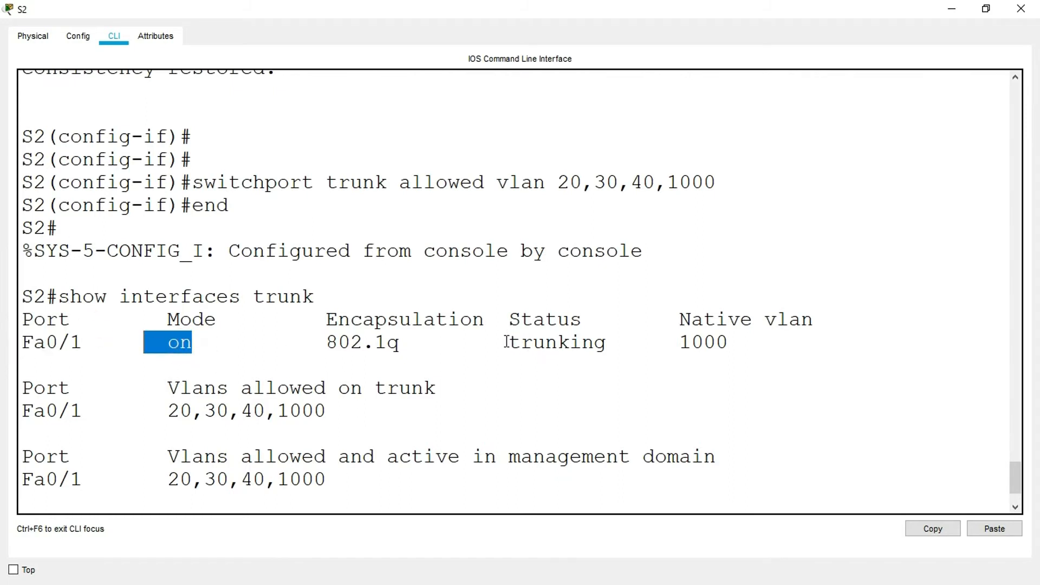
{"action": "left_click_drag", "start_coordinate": [507, 342], "coordinate": [623, 347]}
{"action": "left_click_drag", "start_coordinate": [675, 319], "coordinate": [820, 326]}
{"action": "left_click_drag", "start_coordinate": [733, 346], "coordinate": [669, 345]}
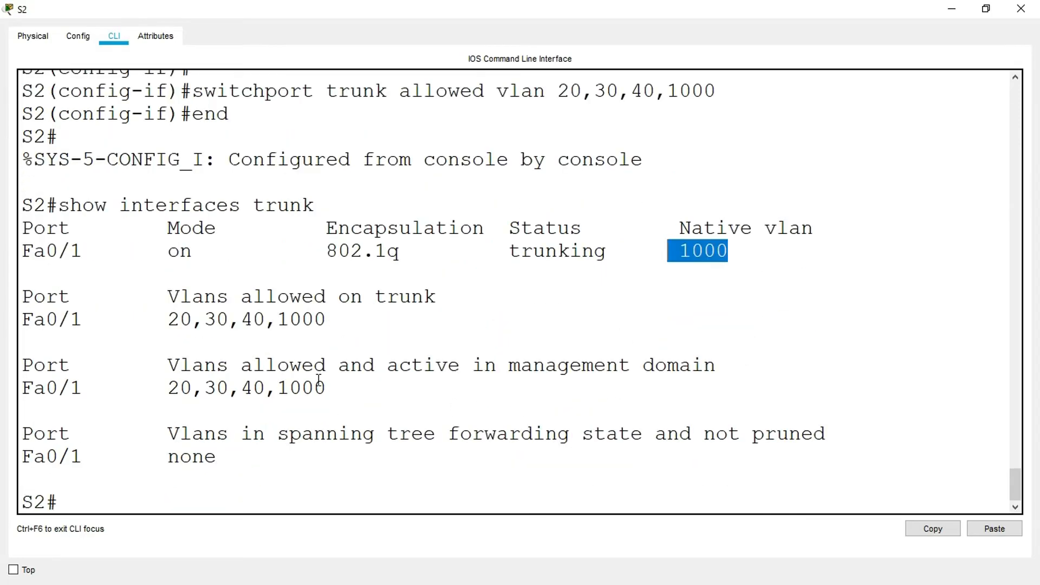
{"action": "left_click_drag", "start_coordinate": [357, 388], "coordinate": [170, 388]}
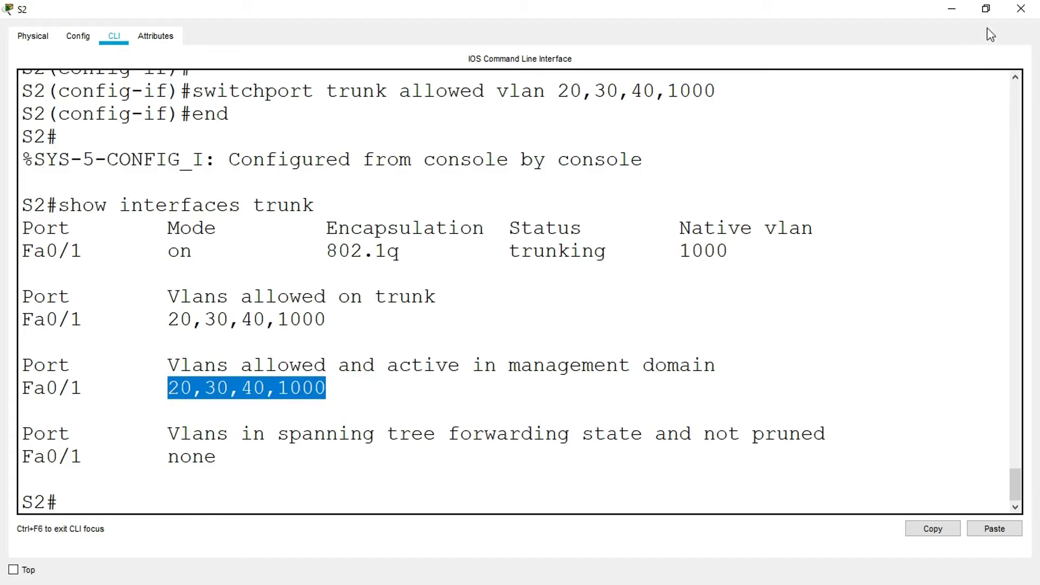
{"action": "left_click", "coordinate": [1019, 9]}
- Leave configuration mode on S1 in a maximized window and run show interfaces trunk
{"action": "left_click", "coordinate": [166, 281]}
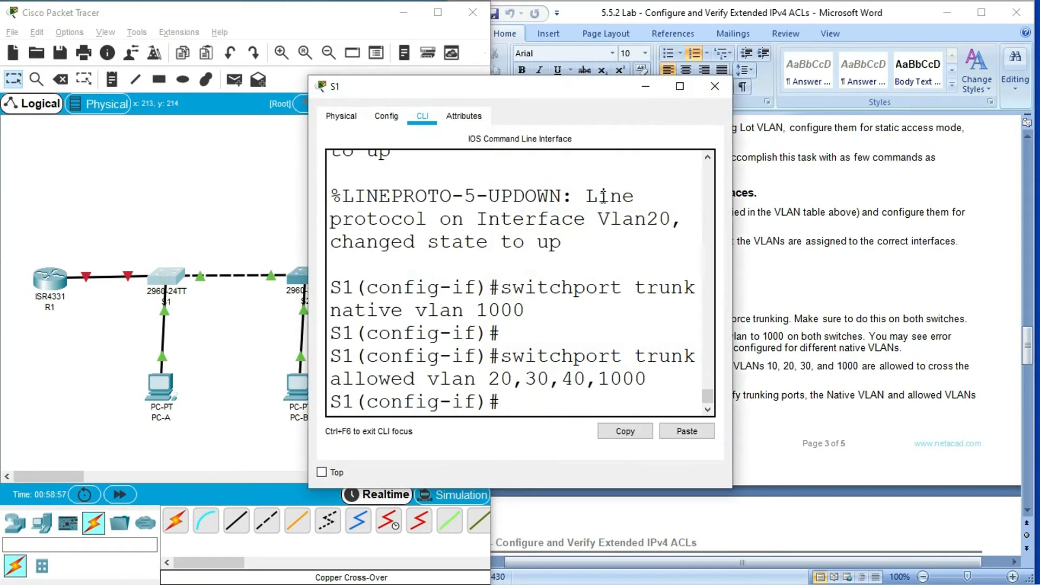
{"action": "left_click", "coordinate": [674, 87]}
{"action": "left_click", "coordinate": [205, 504]}
{"action": "type", "text": "end"}
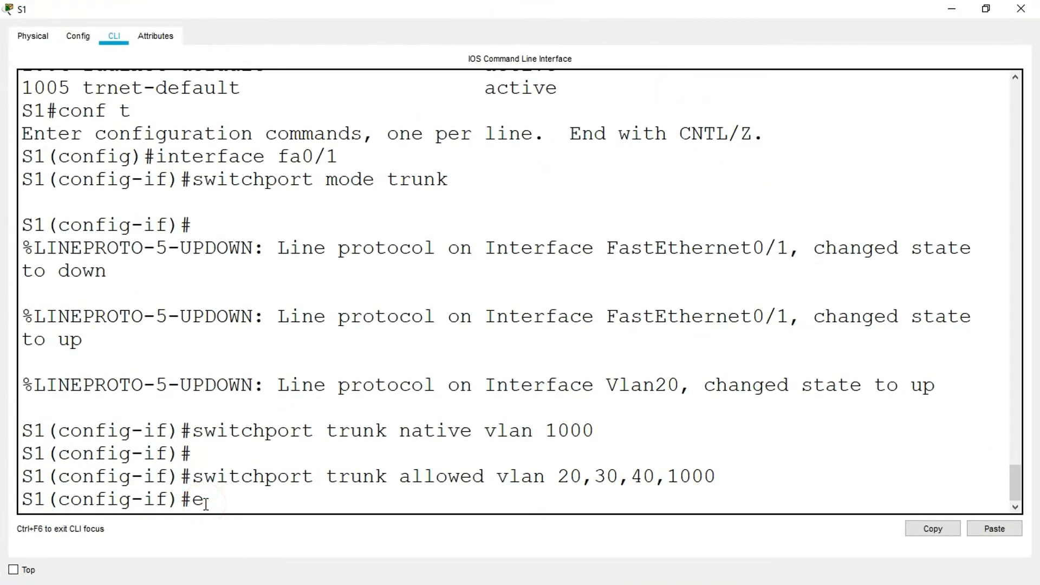
{"action": "key", "text": "Return"}
{"action": "type", "text": "show interfaces trunk"}
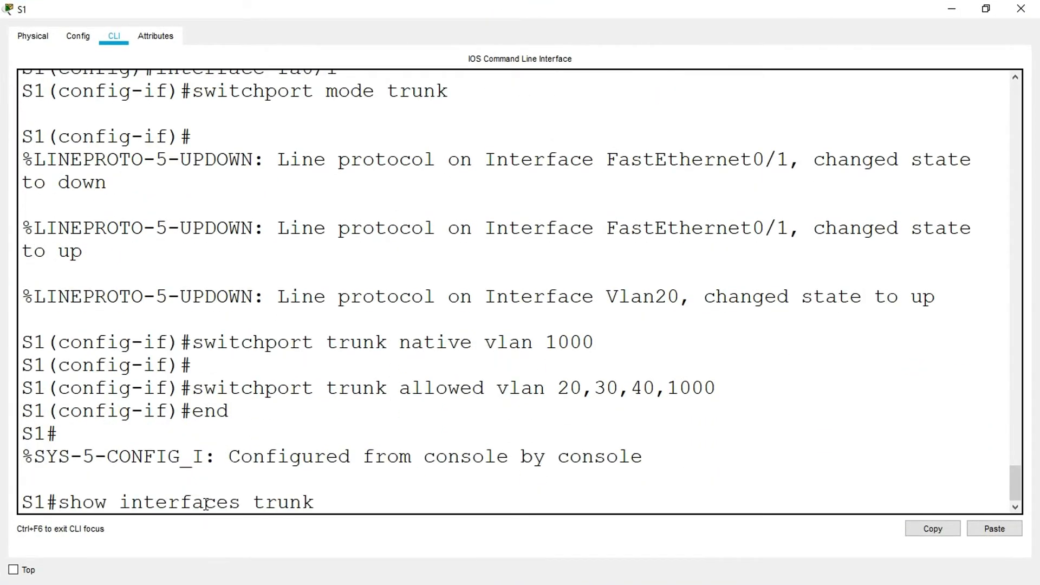
{"action": "key", "text": "Return"}
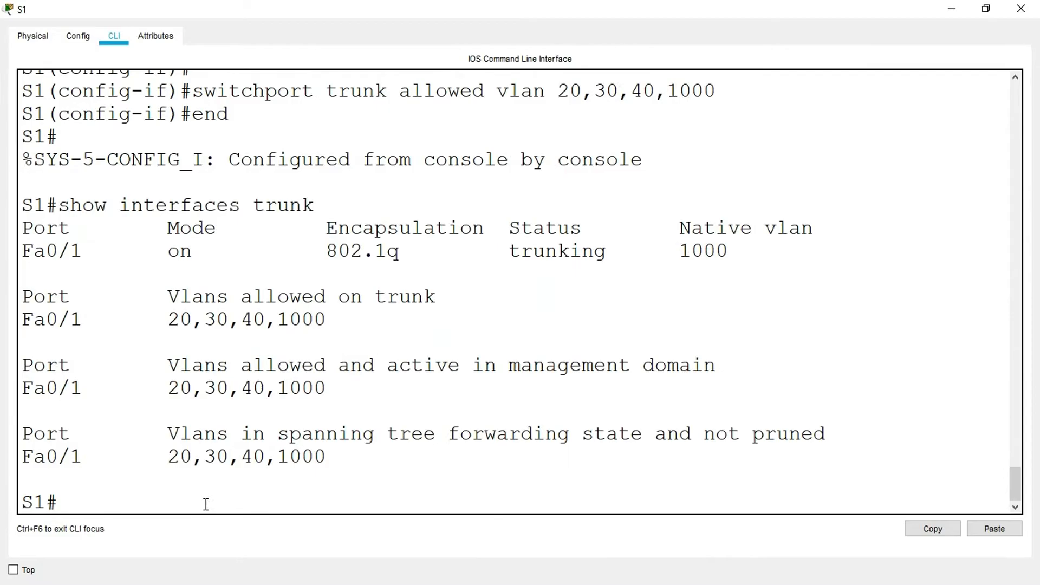
- Check the port, mode, status, native VLAN and allowed VLANs in S1's trunk output, close S1's window and consult the next lab instructions
{"action": "double_click", "coordinate": [78, 252]}
{"action": "left_click_drag", "start_coordinate": [56, 258], "coordinate": [8, 260]}
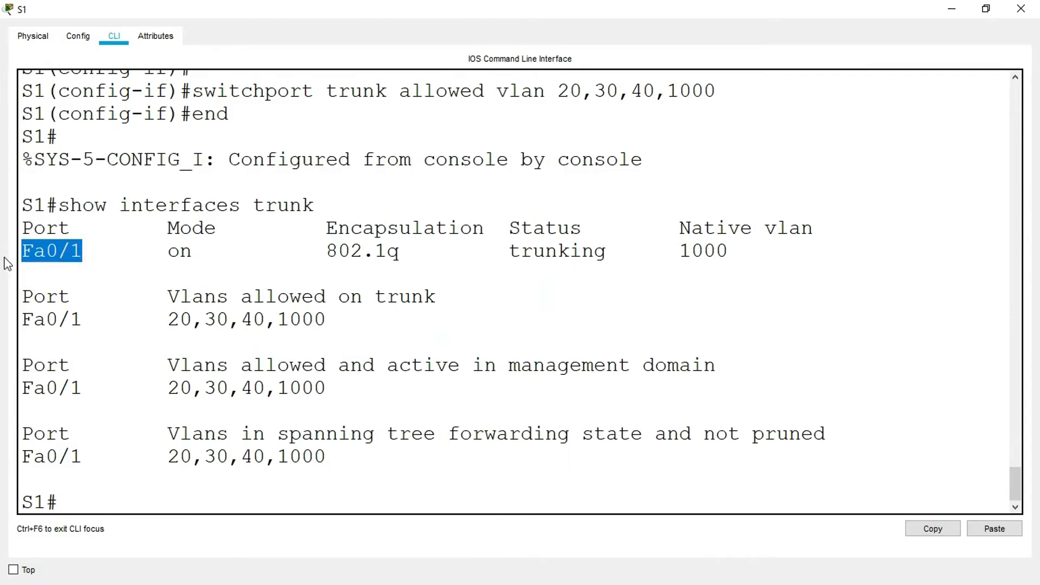
{"action": "left_click_drag", "start_coordinate": [200, 256], "coordinate": [146, 257]}
{"action": "left_click_drag", "start_coordinate": [617, 253], "coordinate": [498, 252]}
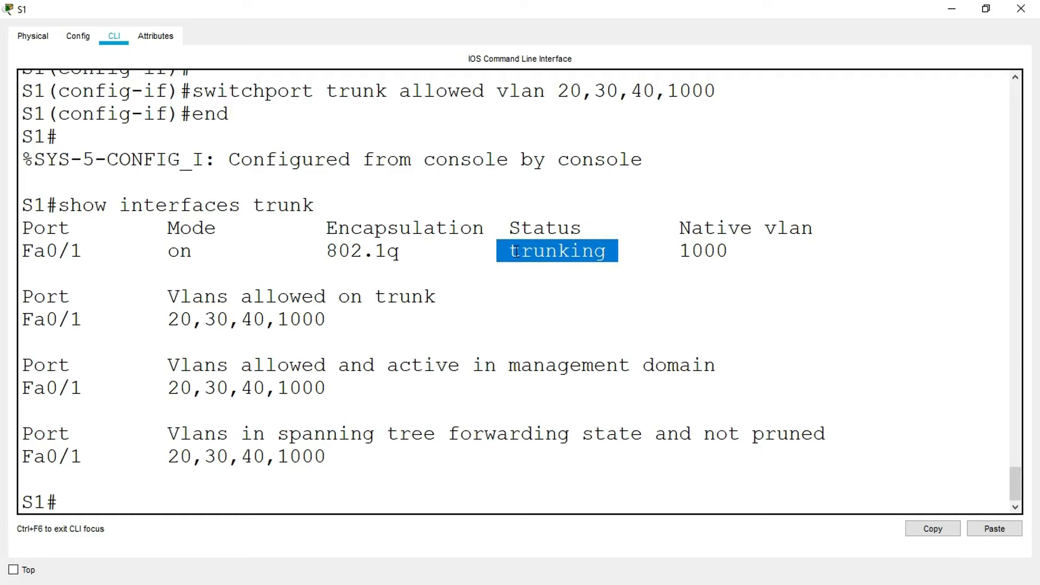
{"action": "double_click", "coordinate": [686, 256]}
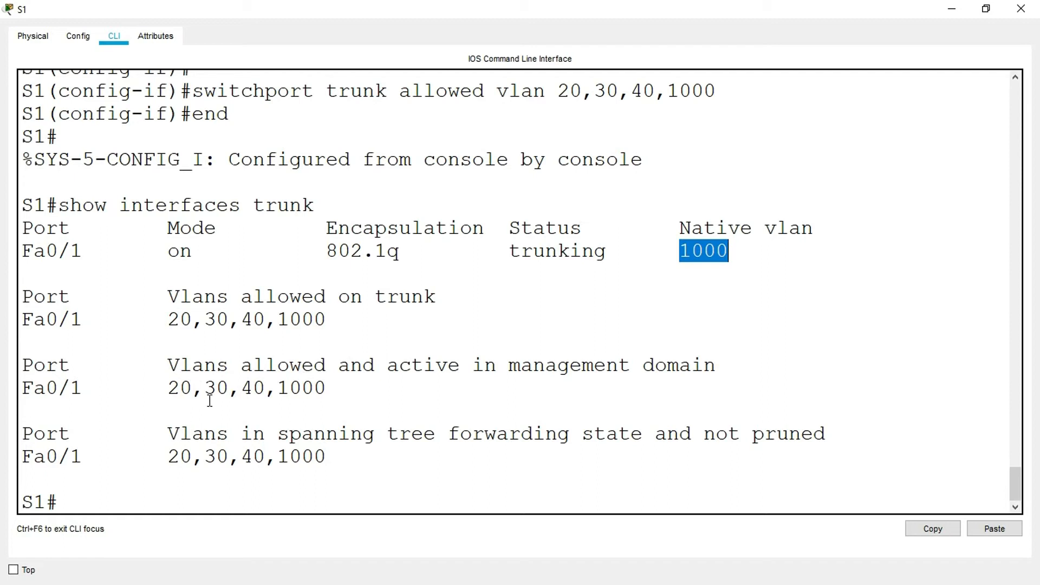
{"action": "left_click_drag", "start_coordinate": [163, 389], "coordinate": [382, 390]}
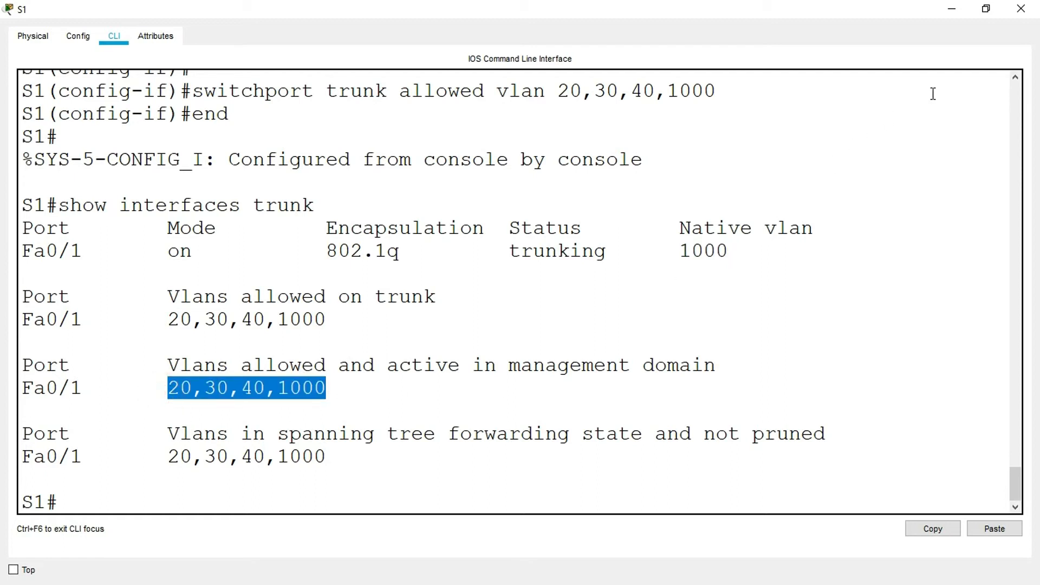
{"action": "left_click", "coordinate": [1021, 9]}
{"action": "scroll", "coordinate": [540, 422], "scroll_direction": "down", "scroll_amount": 8}
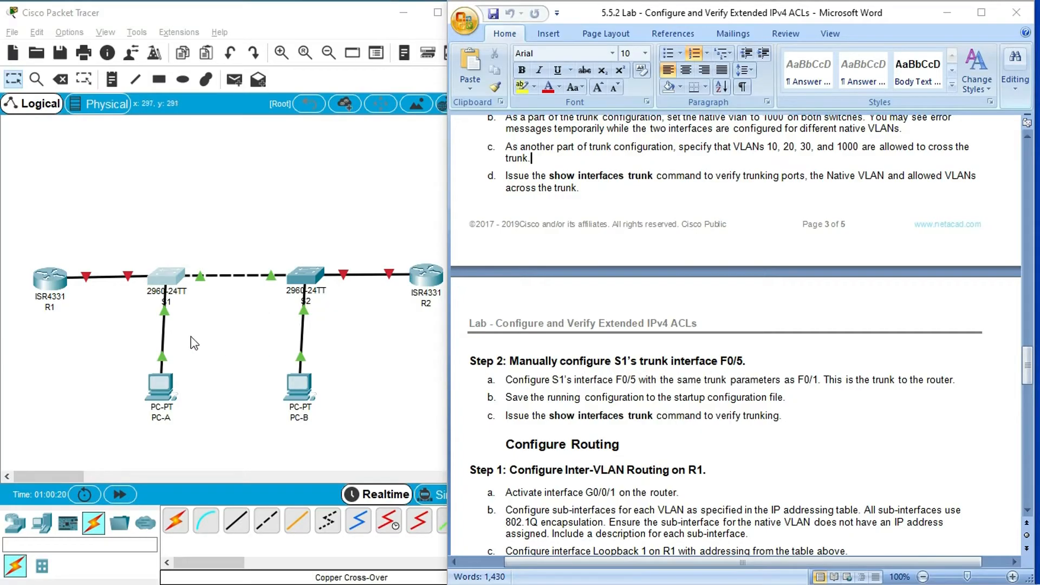
- Review the F0/5 trunk instructions, bring up S1's CLI in a maximized window and enter global configuration mode with conf t
{"action": "left_click", "coordinate": [121, 328]}
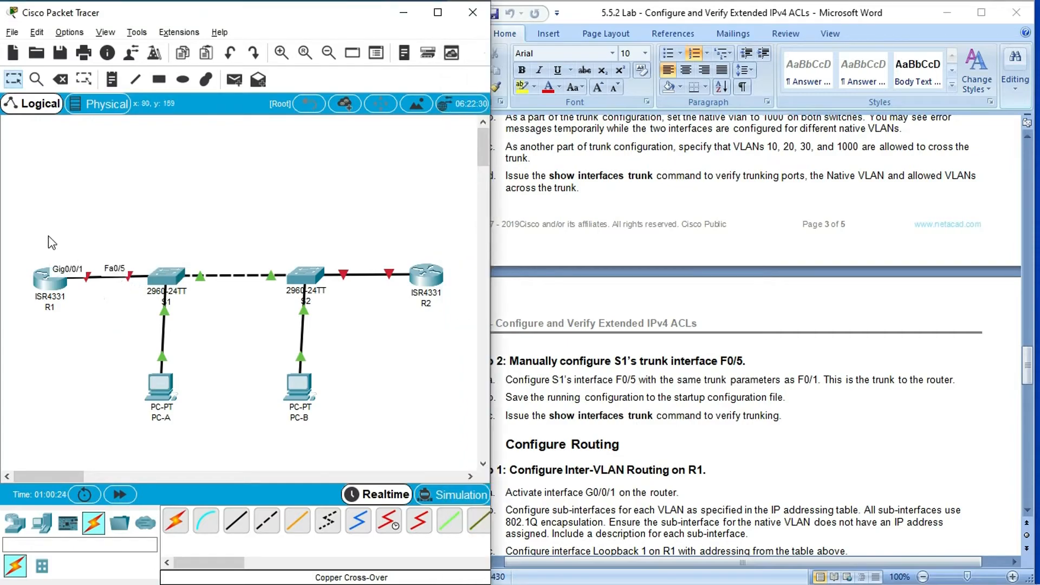
{"action": "left_click", "coordinate": [537, 399]}
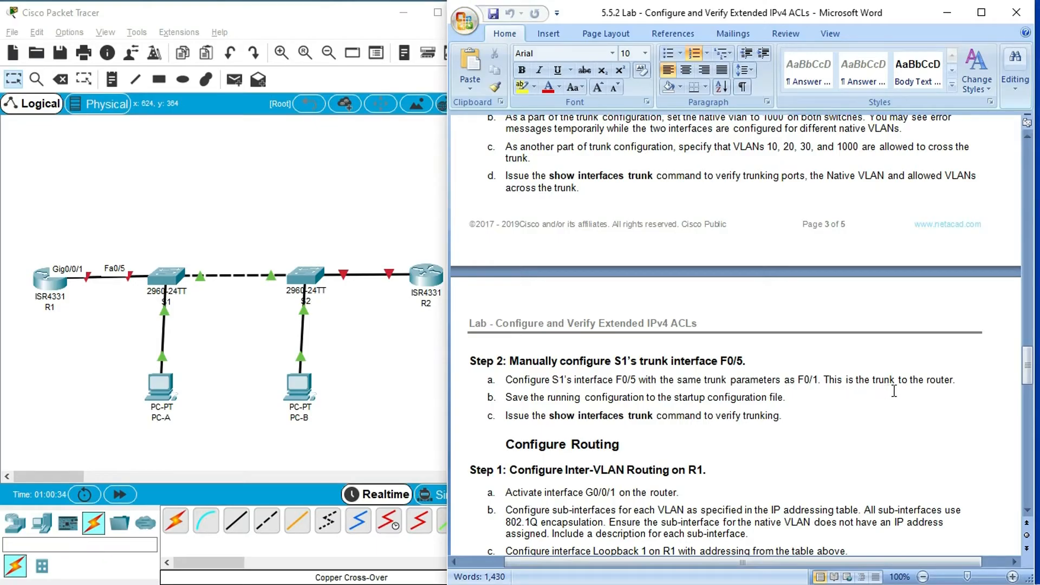
{"action": "left_click", "coordinate": [66, 334]}
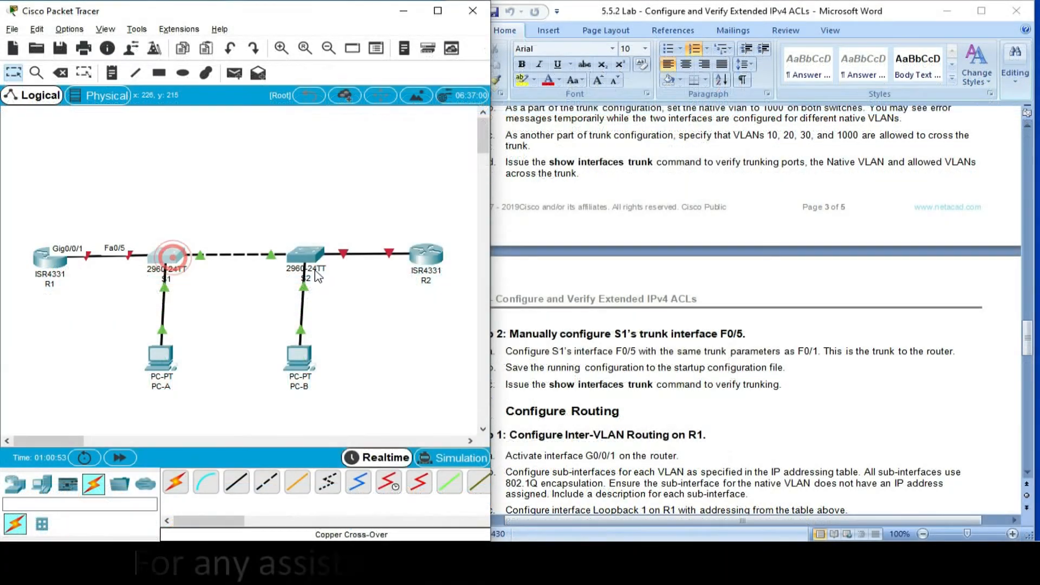
{"action": "left_click", "coordinate": [166, 263]}
{"action": "left_click", "coordinate": [680, 79]}
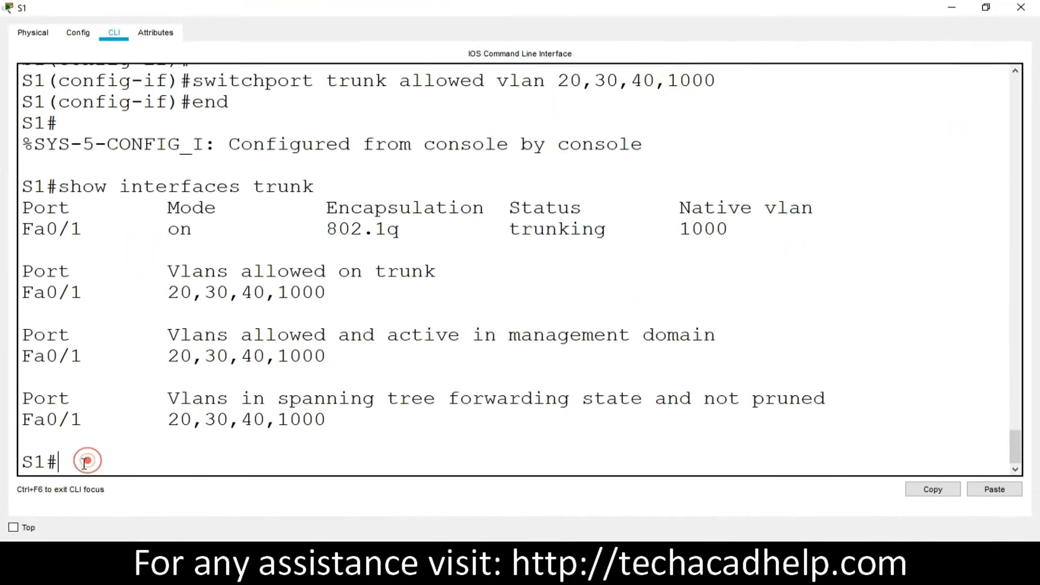
{"action": "type", "text": "con f"}
{"action": "type", "text": "f"}
{"action": "key", "text": "Return"}
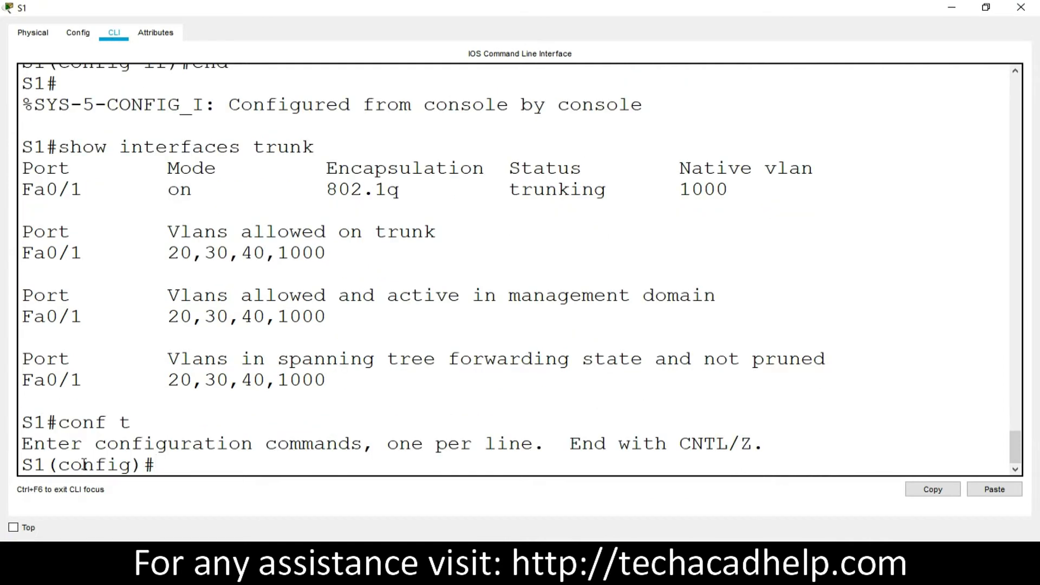
- Set S1's interface fa0/5 to trunk mode with switchport mode trunk
{"action": "type", "text": "interface fa0/5"}
{"action": "key", "text": "Return"}
{"action": "type", "text": "switchport mode"}
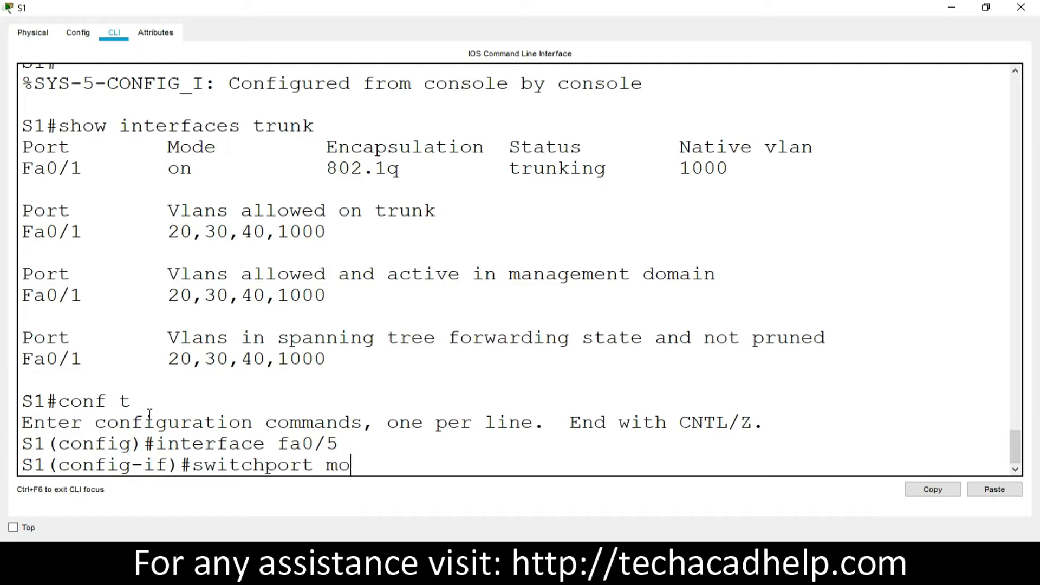
{"action": "type", "text": "nk"}
{"action": "key", "text": "Return"}
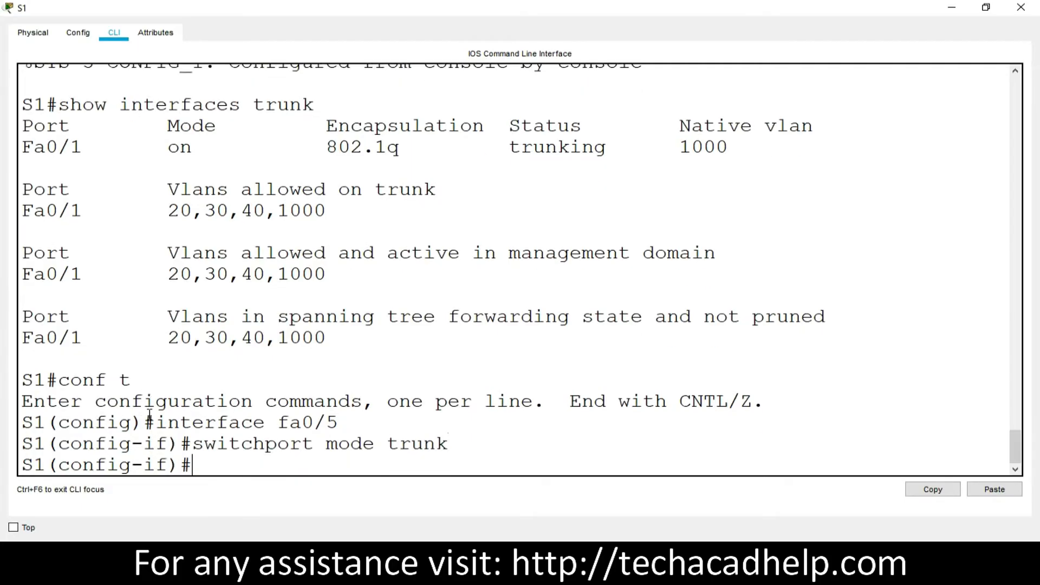
- Set the native VLAN of S1's fa0/5 trunk to 1000 with switchport trunk native vlan 1000
{"action": "key", "text": "Return"}
{"action": "type", "text": "switchport mo"}
{"action": "key", "text": "BackSpace"}
{"action": "key", "text": "BackSpace"}
{"action": "type", "text": "trunk native "}
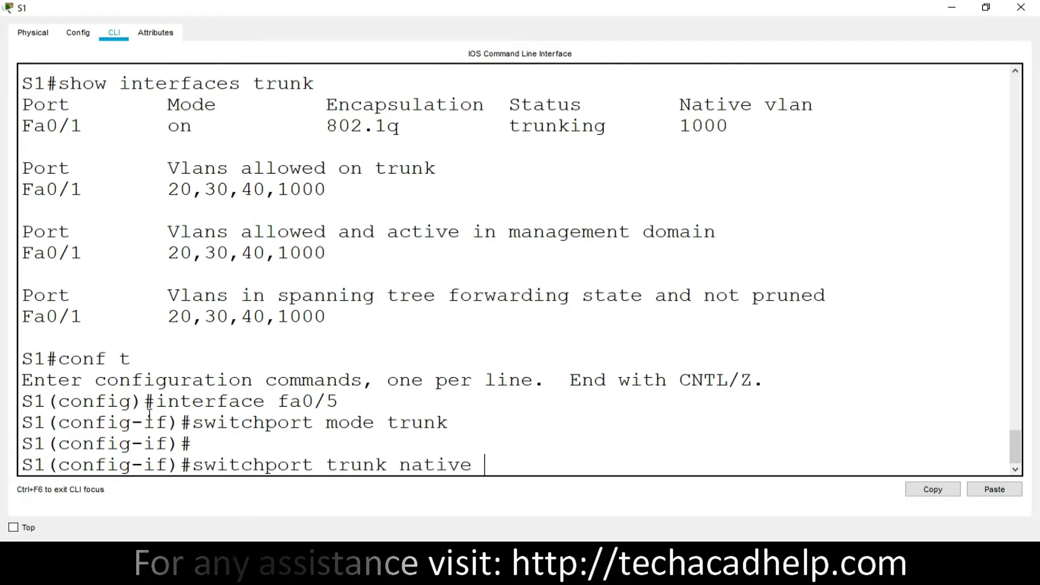
{"action": "type", "text": "al"}
{"action": "key", "text": "BackSpace"}
{"action": "key", "text": "BackSpace"}
{"action": "type", "text": "valn"}
{"action": "key", "text": "BackSpace"}
{"action": "key", "text": "BackSpace"}
{"action": "key", "text": "BackSpace"}
{"action": "type", "text": "lan 1"}
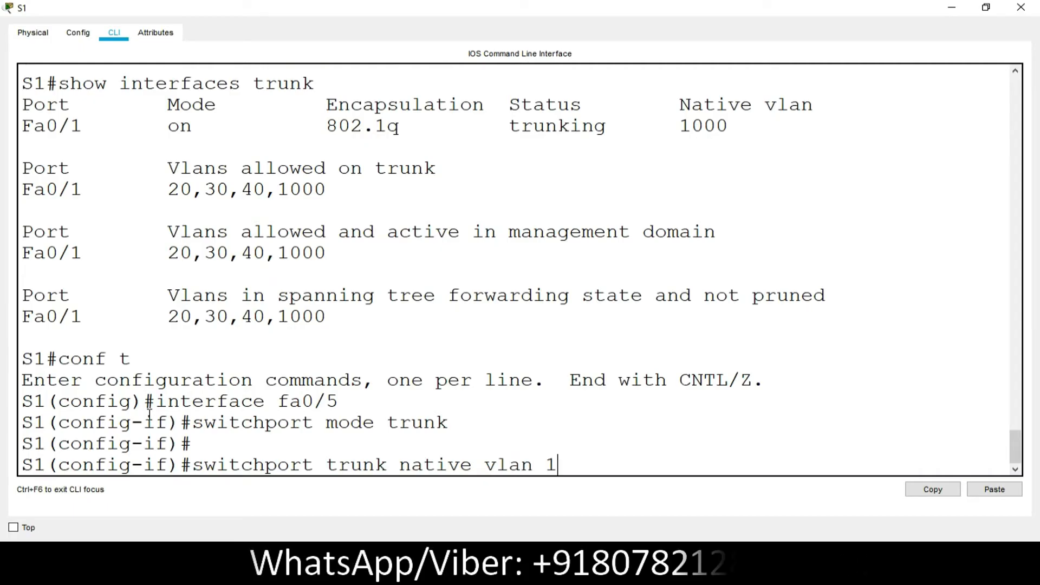
{"action": "type", "text": "000"}
{"action": "key", "text": "Return"}
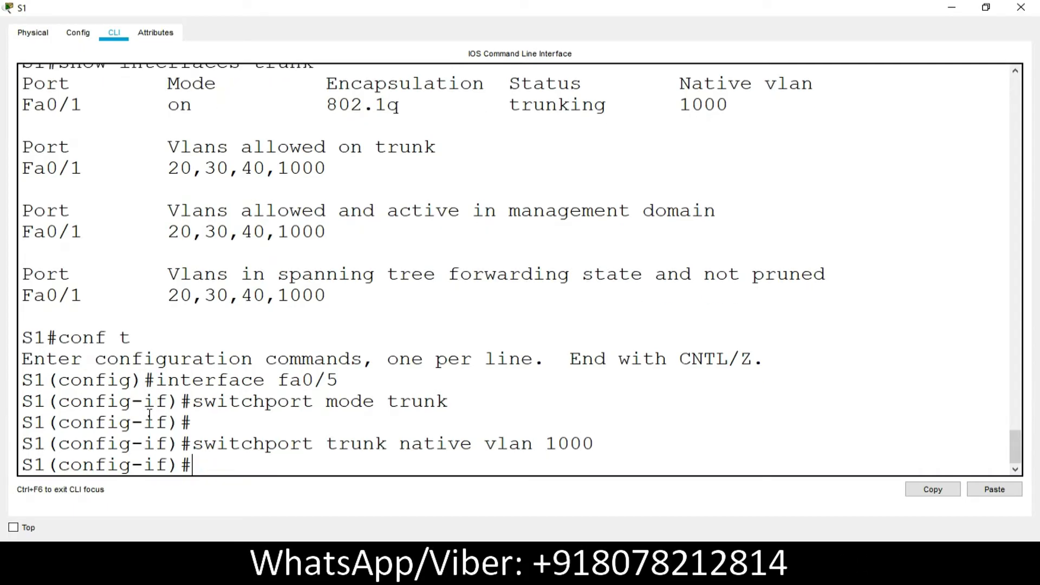
- Allow VLANs 20,30,40,1000 on S1's fa0/5 trunk and return to the lab instructions
{"action": "type", "text": "switchport tru"}
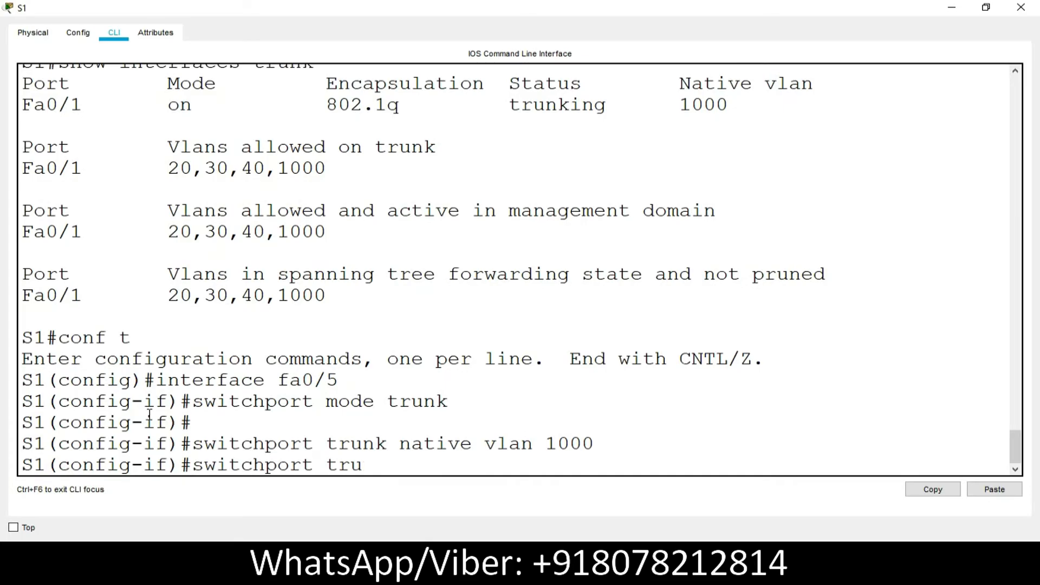
{"action": "type", "text": "nk allowed vlan"}
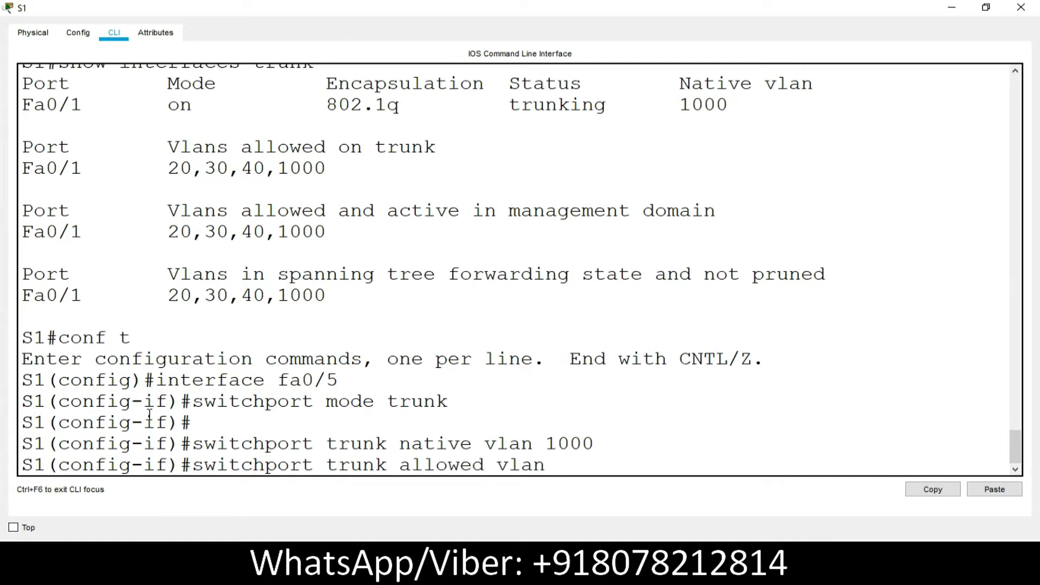
{"action": "type", "text": " 20,30,40,1000"}
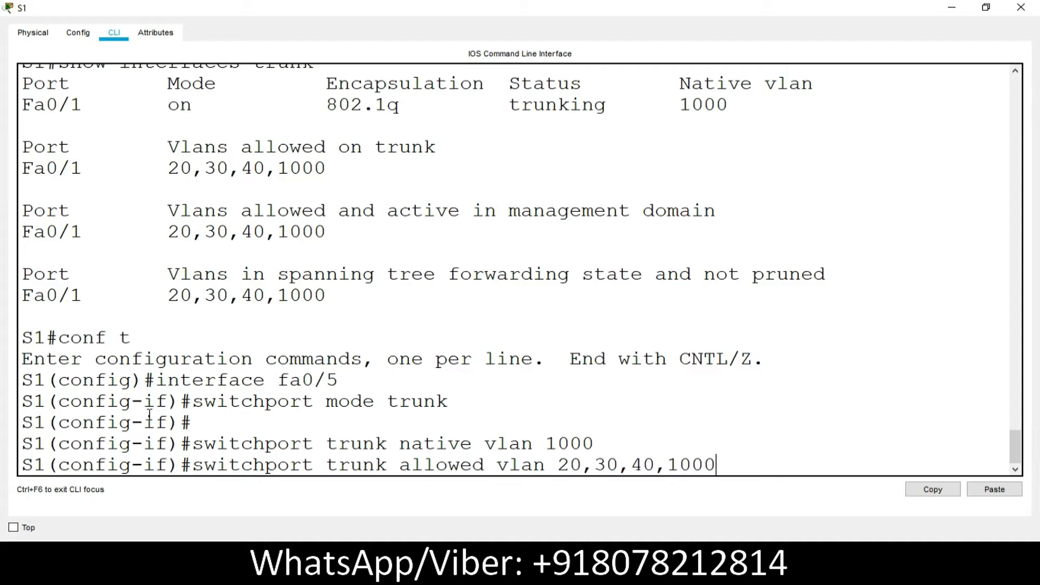
{"action": "key", "text": "Return"}
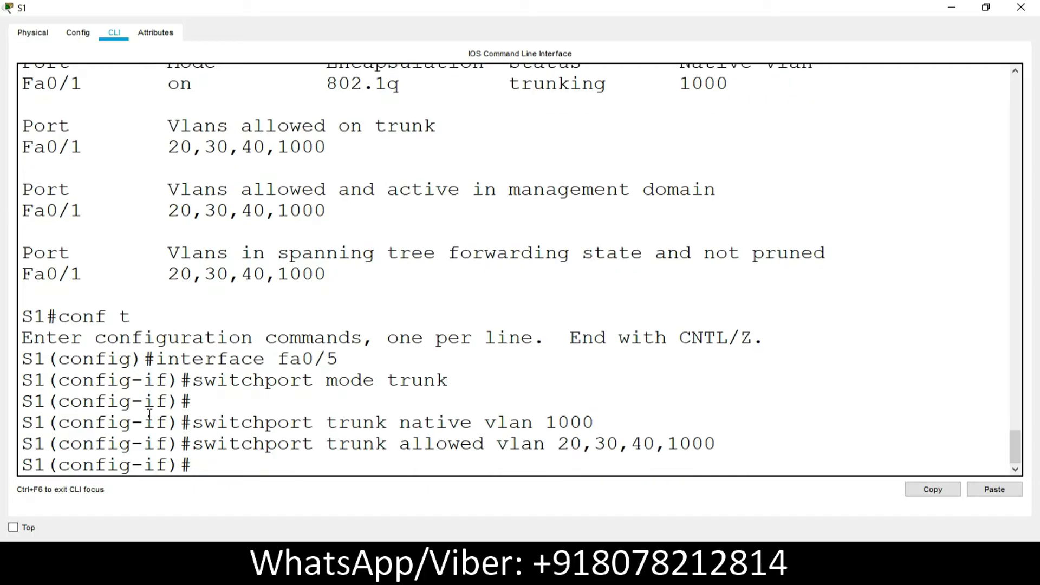
{"action": "left_click", "coordinate": [950, 20]}
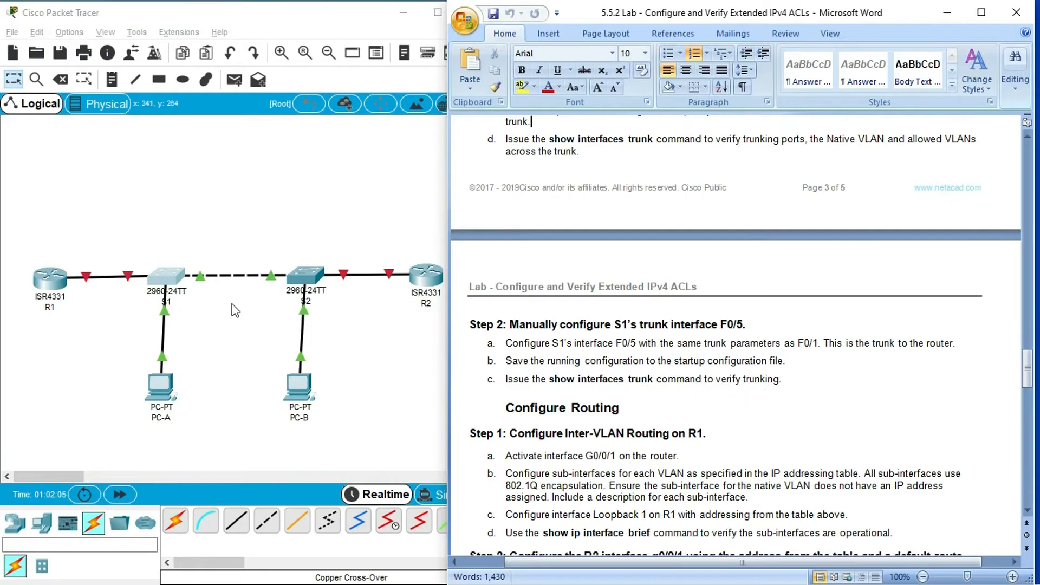
- Reopen S1's CLI maximized, leave configuration mode and save the running configuration to startup-config with copy run start
{"action": "left_click", "coordinate": [173, 214]}
{"action": "left_click", "coordinate": [169, 275]}
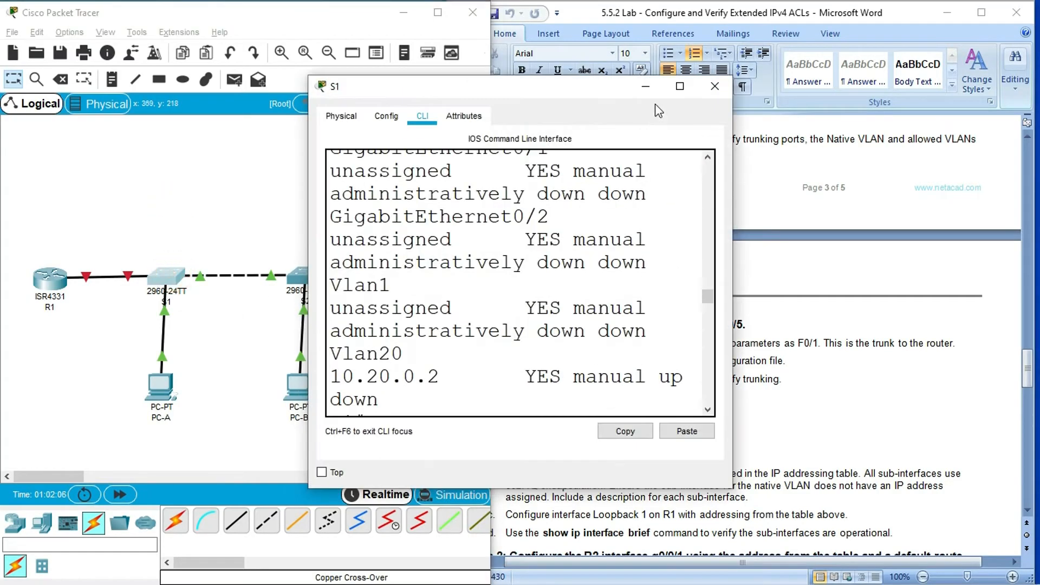
{"action": "left_click", "coordinate": [680, 87]}
{"action": "left_click", "coordinate": [217, 498]}
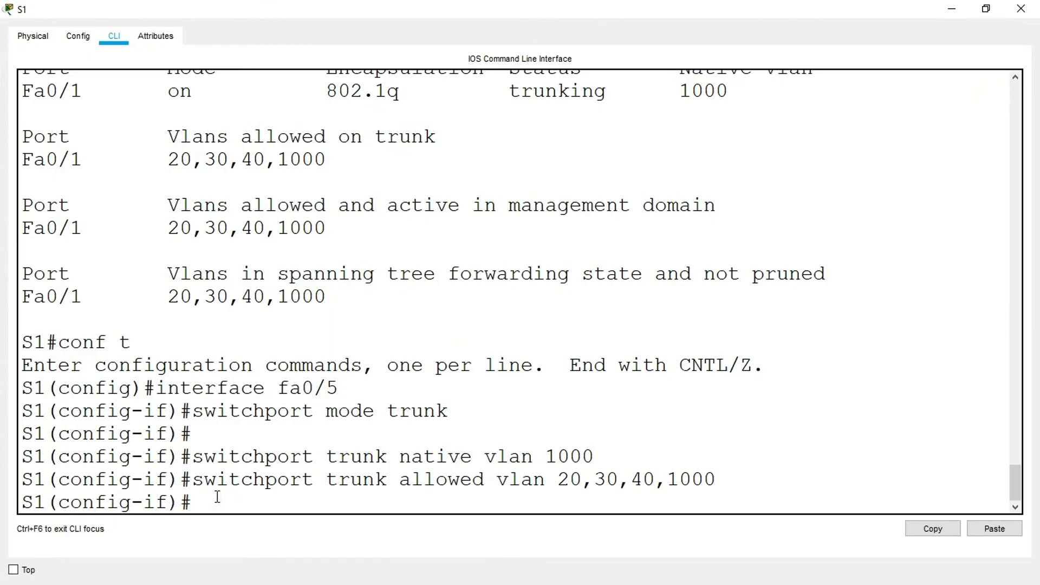
{"action": "type", "text": "end"}
{"action": "key", "text": "Return"}
{"action": "type", "text": "copy run start"}
{"action": "key", "text": "Return"}
- Run show interfaces trunk on S1, check which ports are listed as trunking, and put S1's window away
{"action": "key", "text": "Return"}
{"action": "type", "text": "show interfaces trunk"}
{"action": "key", "text": "Return"}
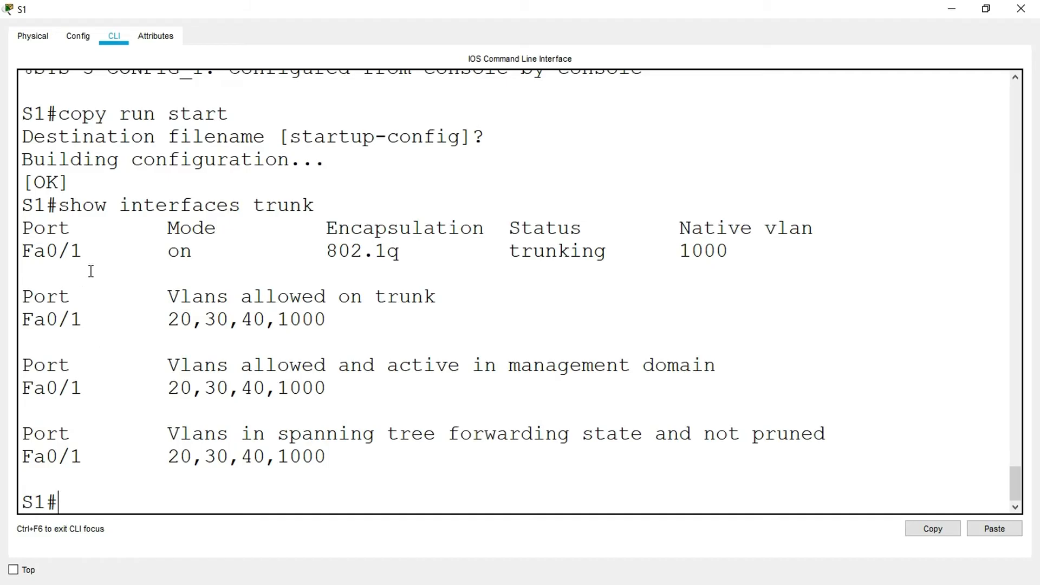
{"action": "left_click_drag", "start_coordinate": [95, 255], "coordinate": [16, 252]}
{"action": "left_click_drag", "start_coordinate": [627, 246], "coordinate": [460, 251]}
{"action": "left_click_drag", "start_coordinate": [112, 272], "coordinate": [19, 252]}
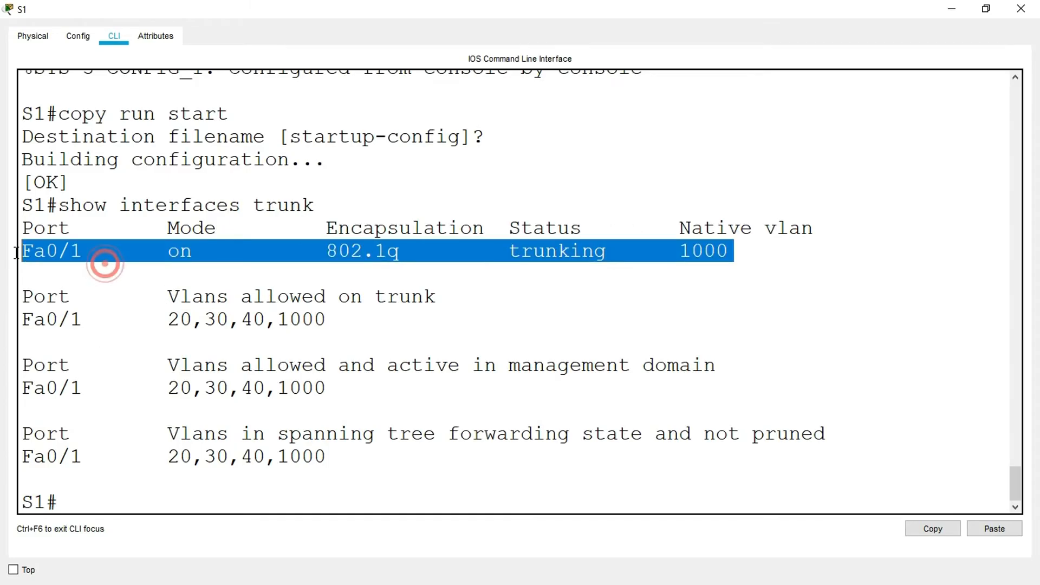
{"action": "left_click", "coordinate": [951, 10]}
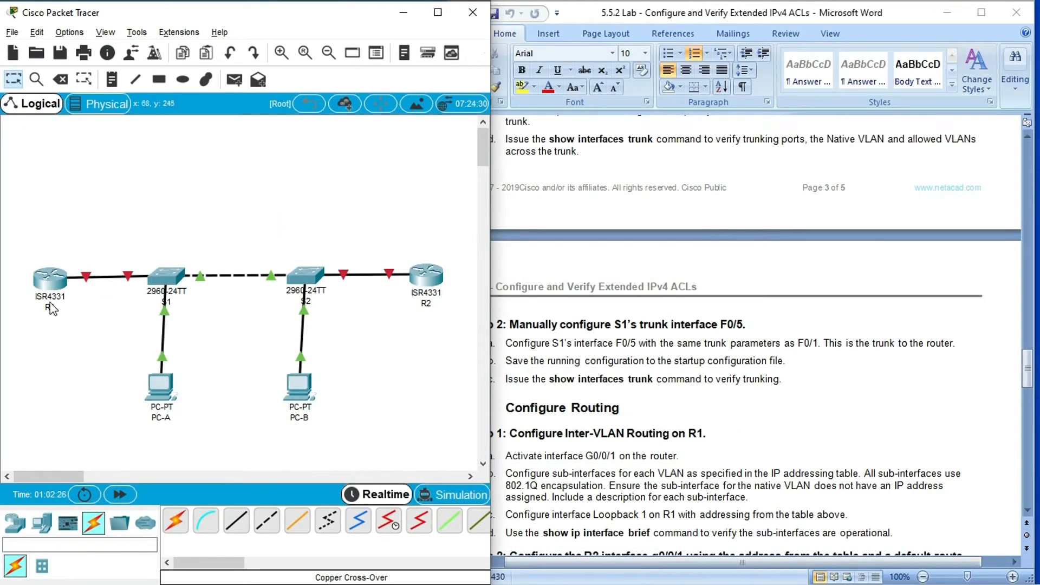
- Consult the inter-VLAN routing instructions, open R1's CLI maximized and log in with the console password
{"action": "left_click", "coordinate": [141, 228]}
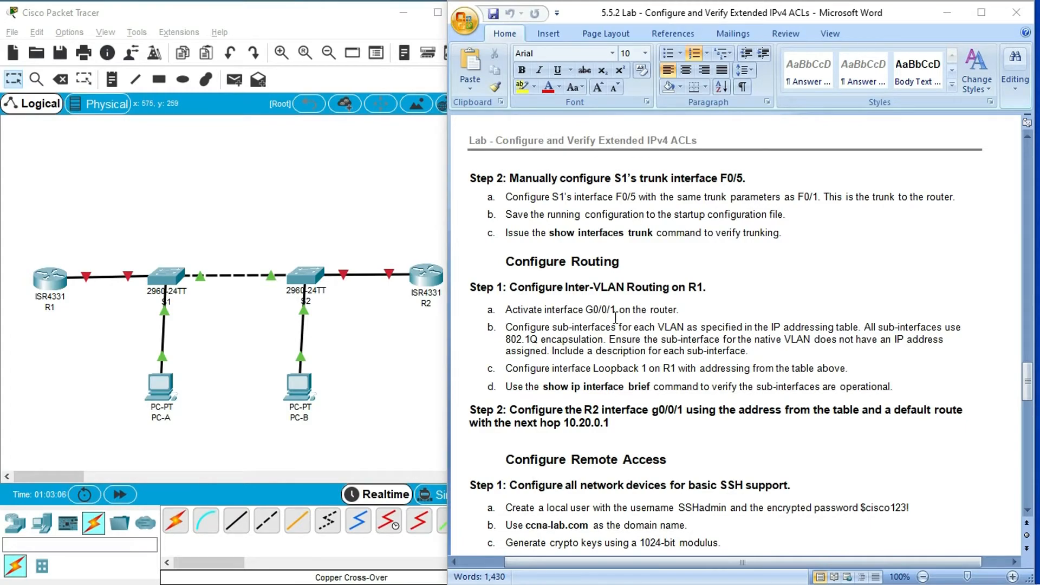
{"action": "left_click", "coordinate": [54, 281]}
{"action": "left_click", "coordinate": [680, 86]}
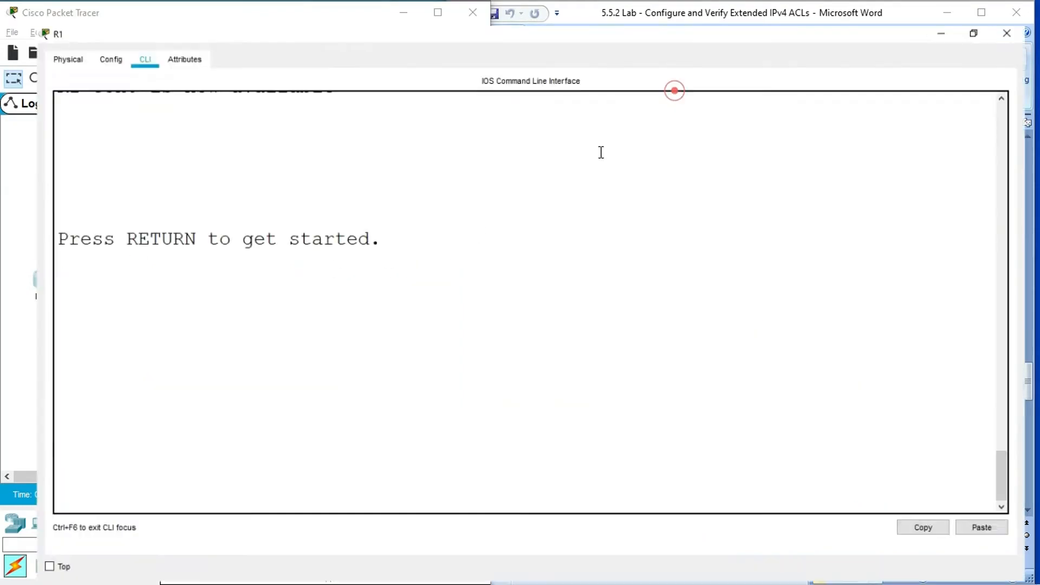
{"action": "left_click", "coordinate": [186, 430]}
{"action": "key", "text": "Return"}
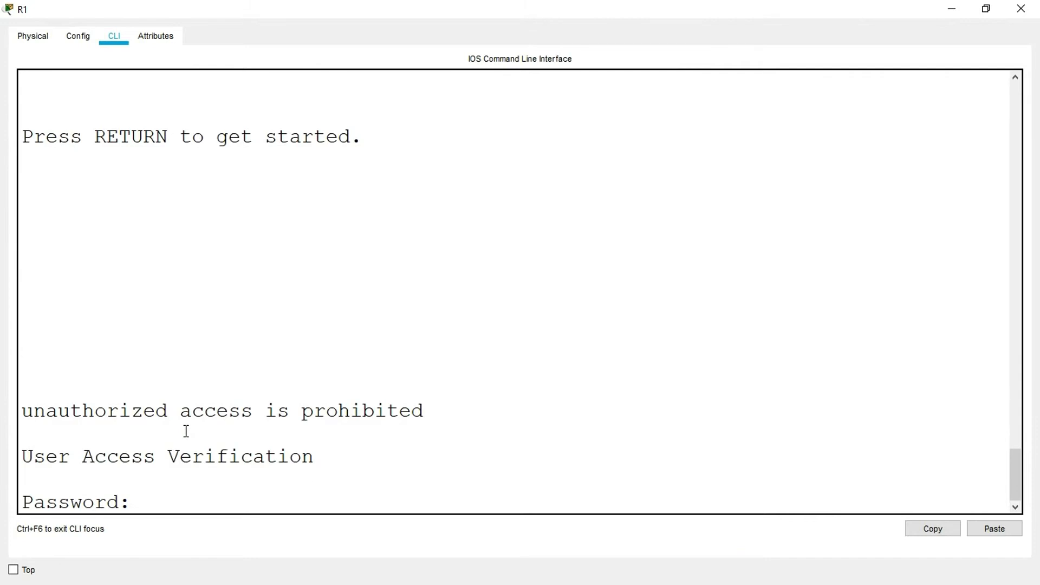
{"action": "key", "text": "Return"}
- Enter privileged mode on R1 with the enable password and start global configuration with conf t
{"action": "type", "text": "enable"}
{"action": "key", "text": "Return"}
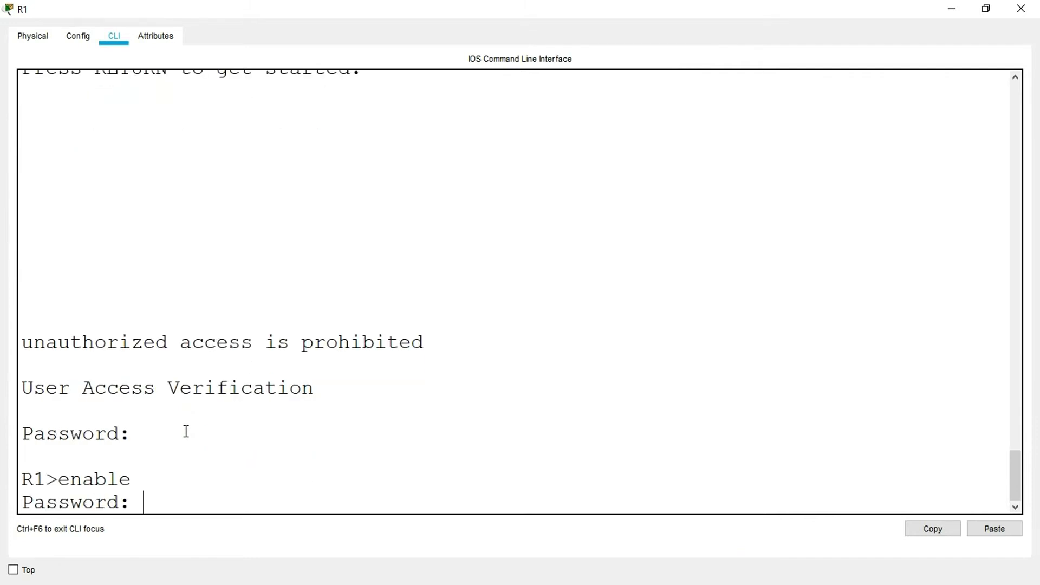
{"action": "key", "text": "Return"}
{"action": "type", "text": "conf t"}
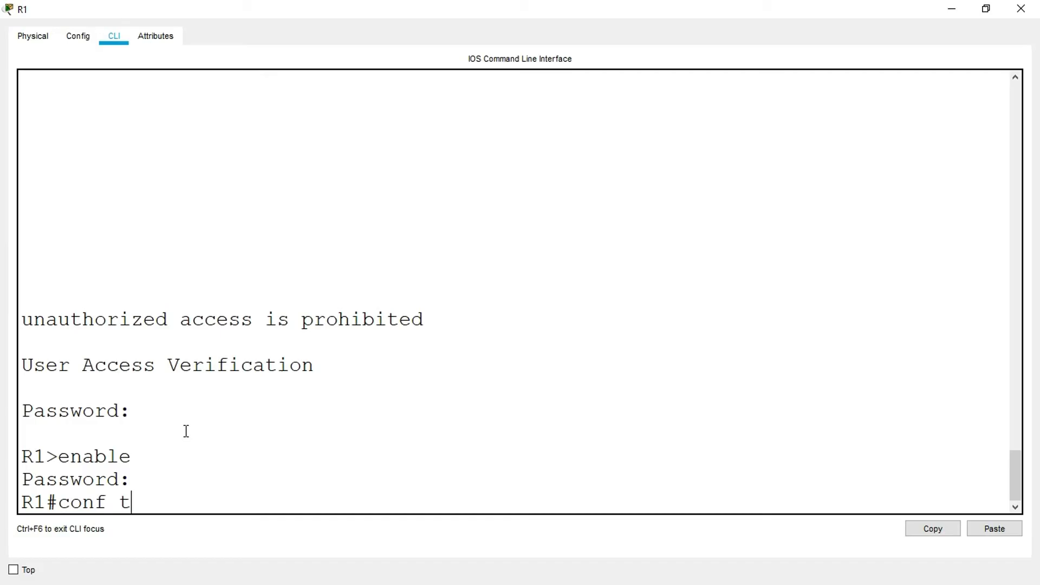
{"action": "key", "text": "Return"}
- Activate R1's interface g0/0/1 with no shutdown and close R1's window
{"action": "type", "text": "inte"}
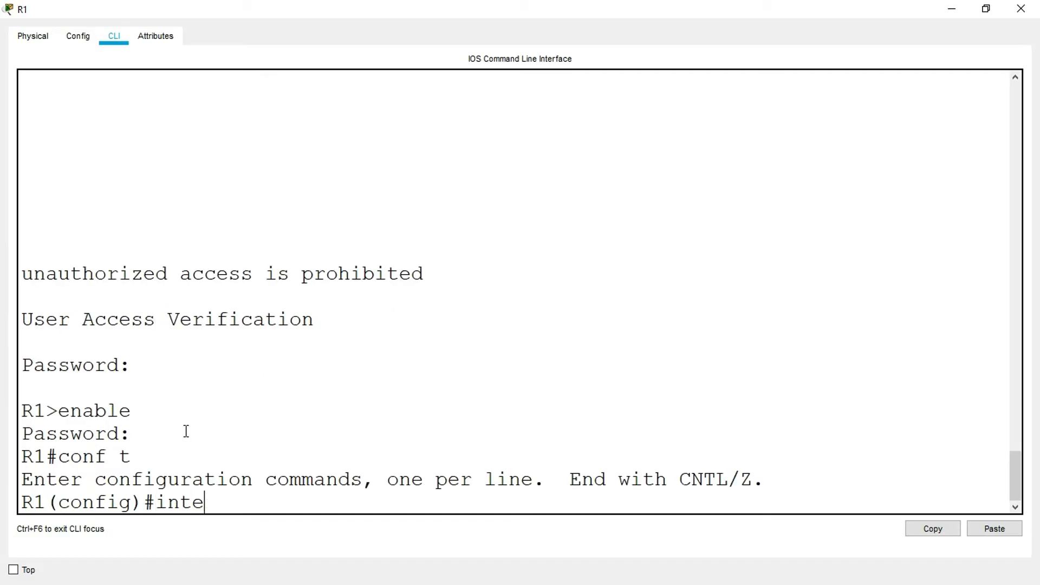
{"action": "type", "text": "rface g0"}
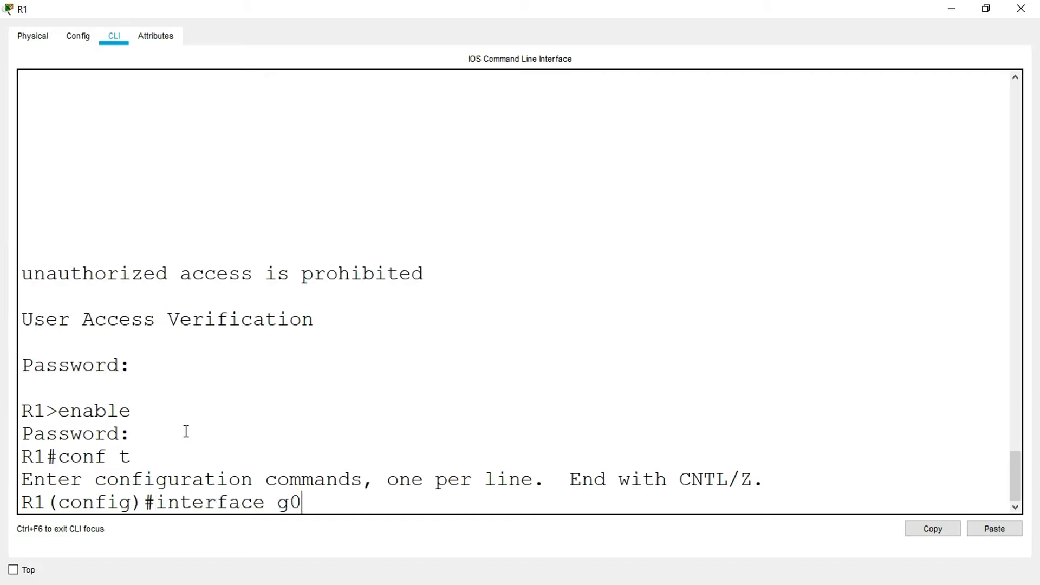
{"action": "type", "text": "/0/1"}
{"action": "key", "text": "Return"}
{"action": "type", "text": "no shutdown"}
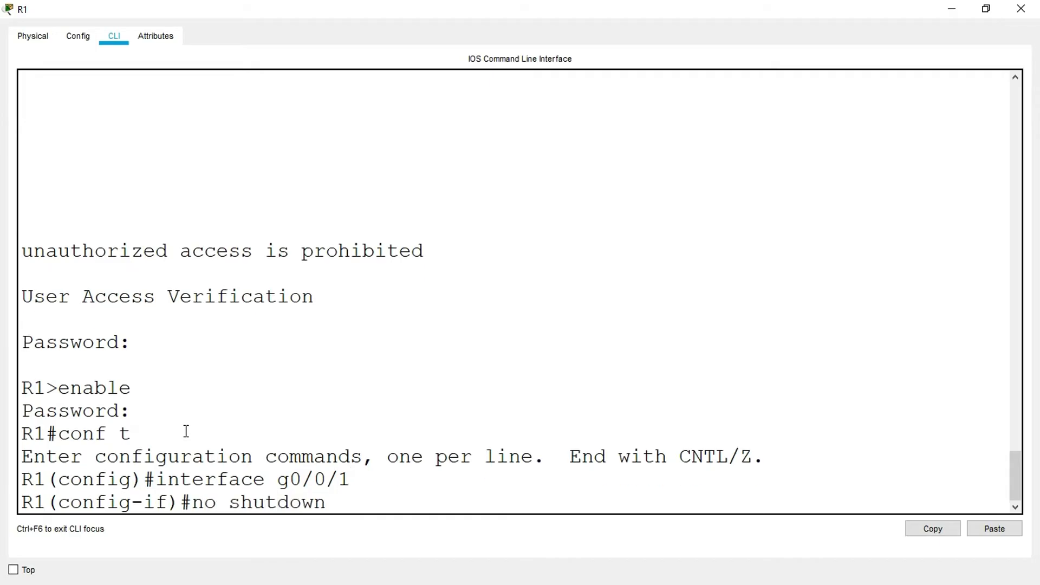
{"action": "key", "text": "Return"}
{"action": "key", "text": "Return"}
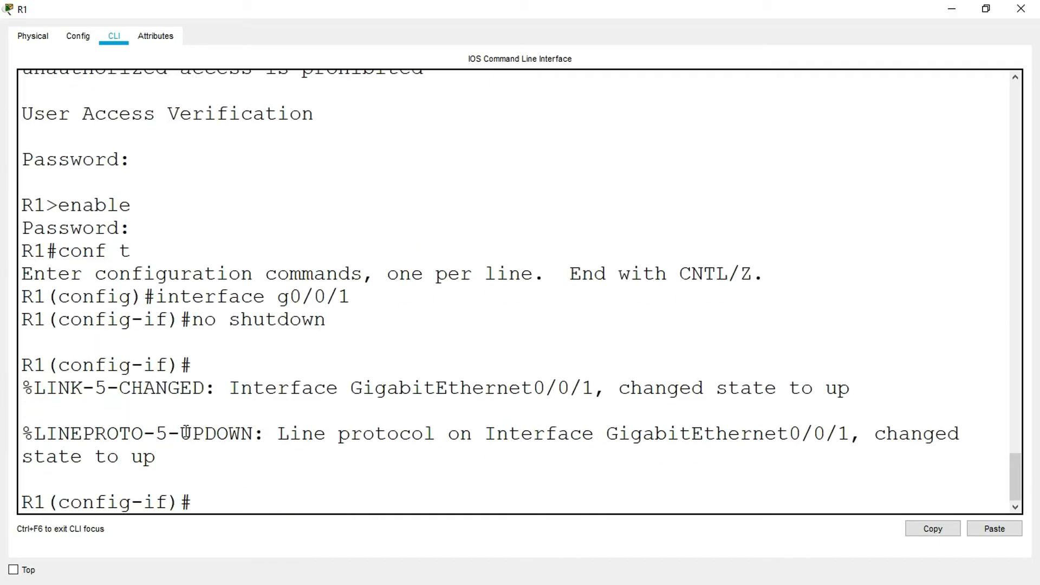
{"action": "left_click", "coordinate": [1021, 9]}
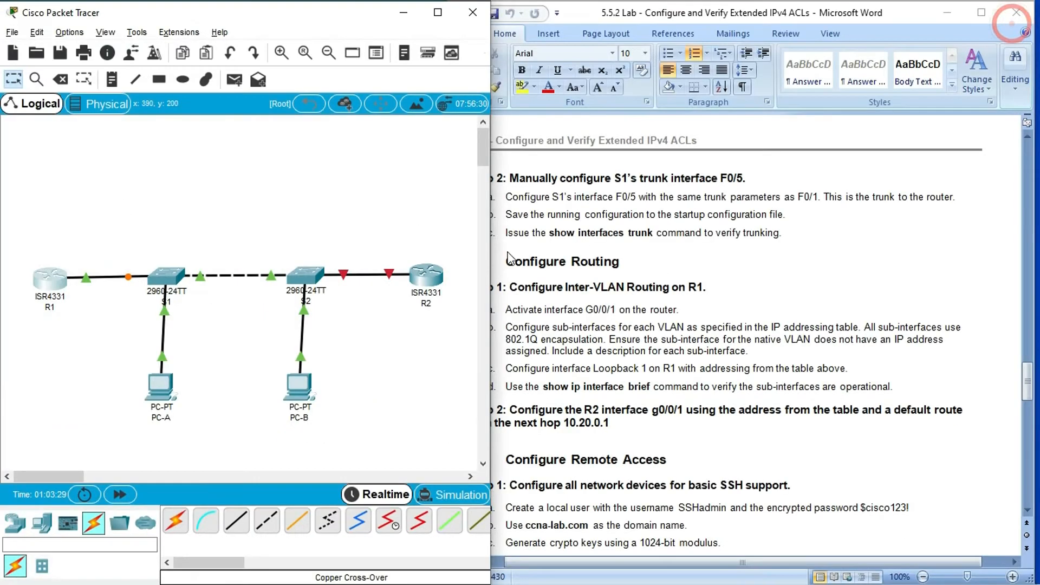
- Reopen S1's CLI maximized, rerun show interfaces trunk and check the Fa0/5 entry
{"action": "left_click", "coordinate": [209, 235]}
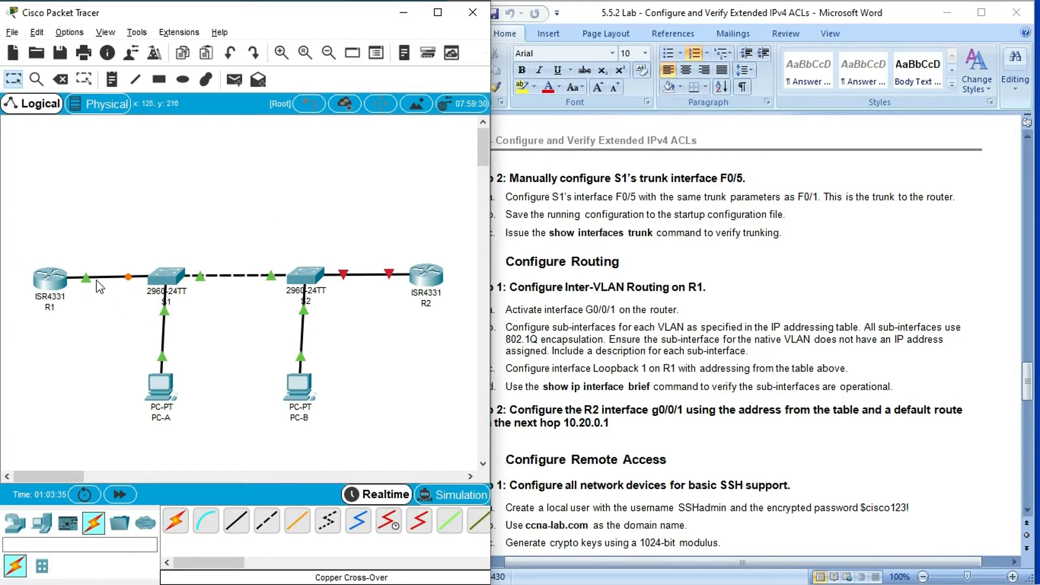
{"action": "left_click", "coordinate": [167, 278]}
{"action": "left_click", "coordinate": [681, 86]}
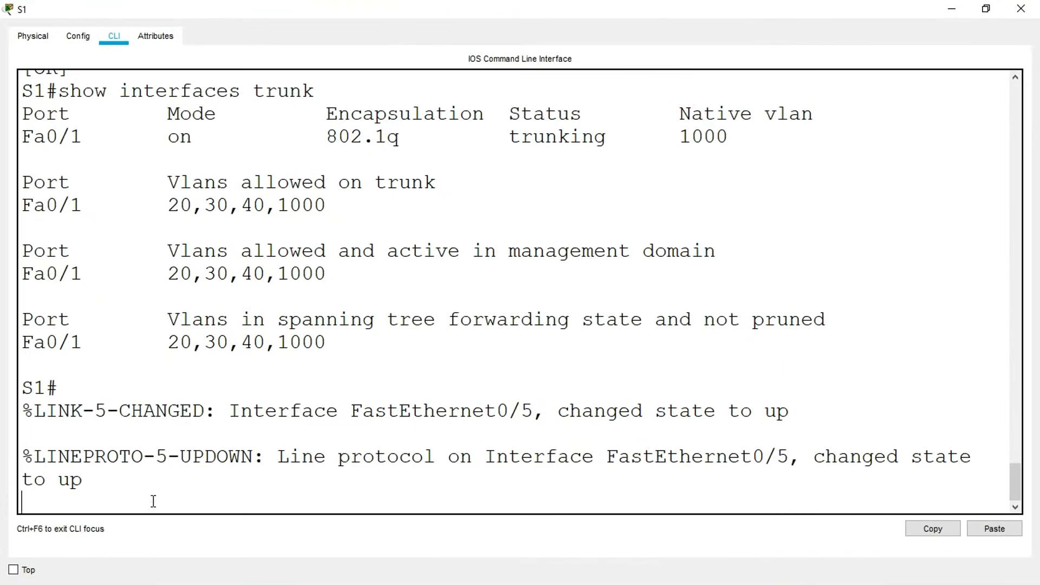
{"action": "key", "text": "Return"}
{"action": "type", "text": "show intef"}
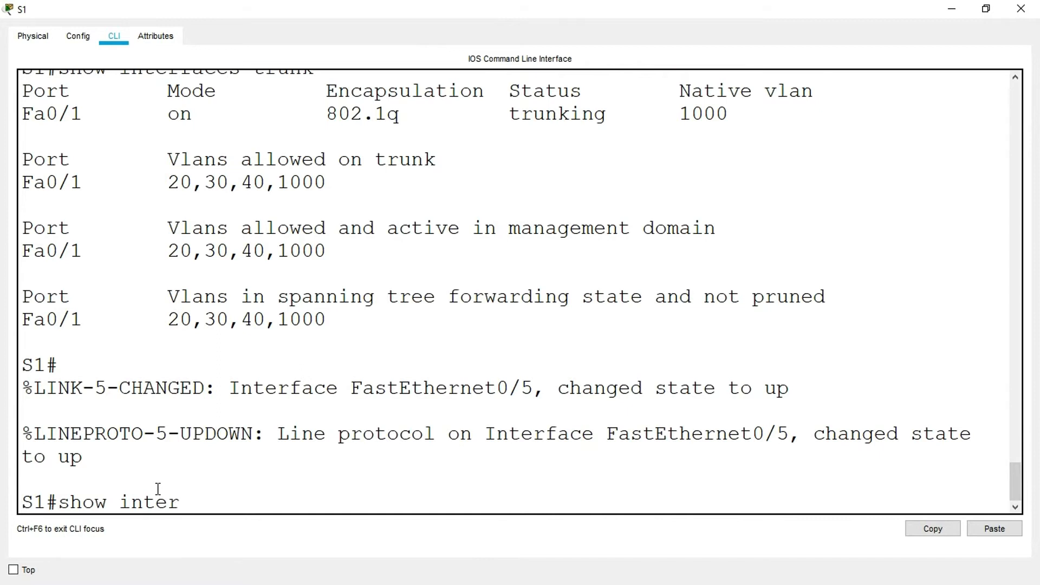
{"action": "type", "text": "faces trunk"}
{"action": "key", "text": "Return"}
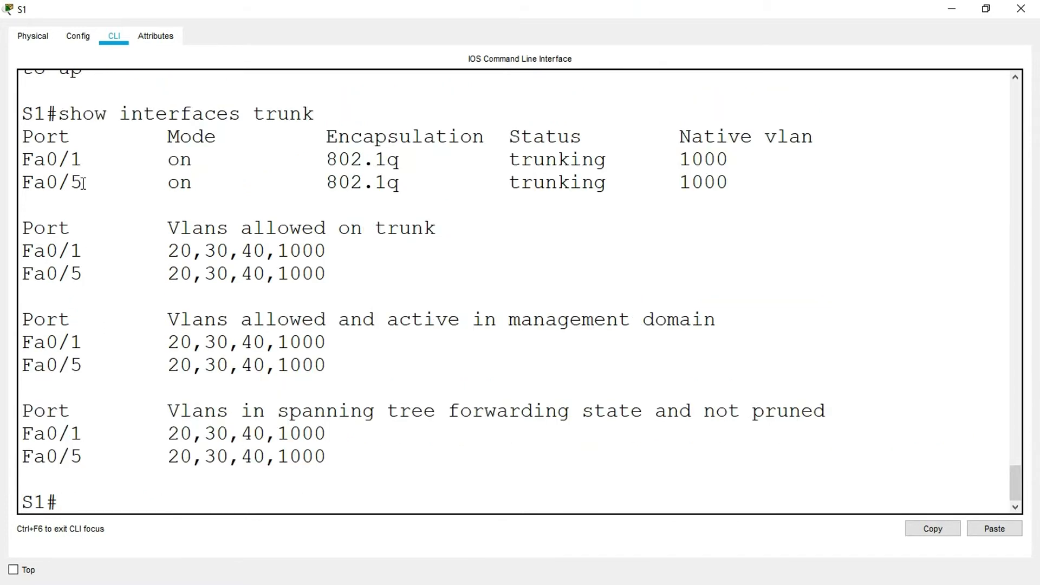
{"action": "left_click_drag", "start_coordinate": [82, 183], "coordinate": [22, 184]}
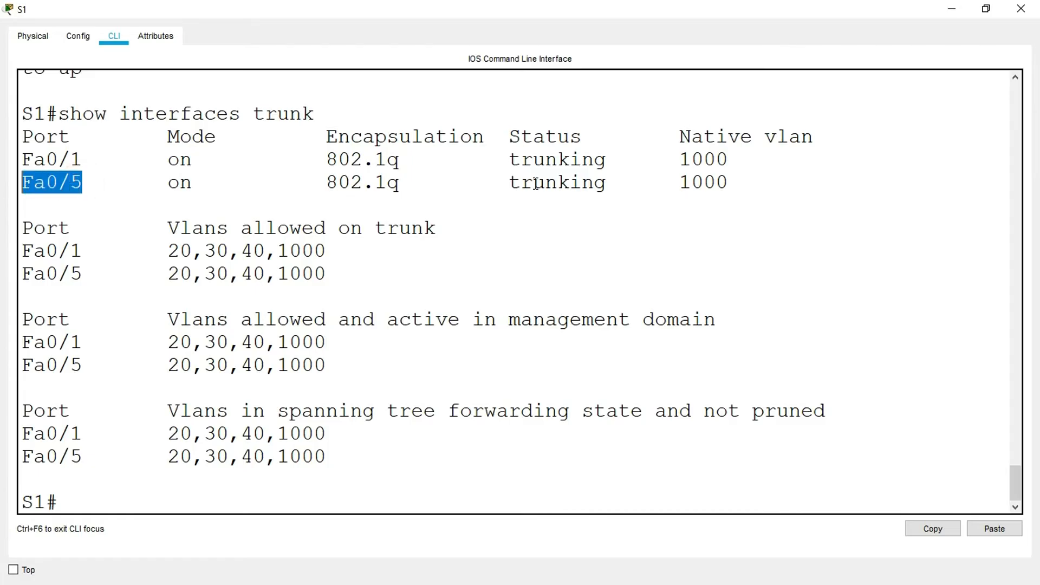
- Check the trunking status and native VLAN of Fa0/5 in S1's trunk output, and close S1's window
{"action": "left_click", "coordinate": [598, 183]}
{"action": "left_click_drag", "start_coordinate": [598, 183], "coordinate": [496, 185]}
{"action": "left_click_drag", "start_coordinate": [670, 144], "coordinate": [766, 139]}
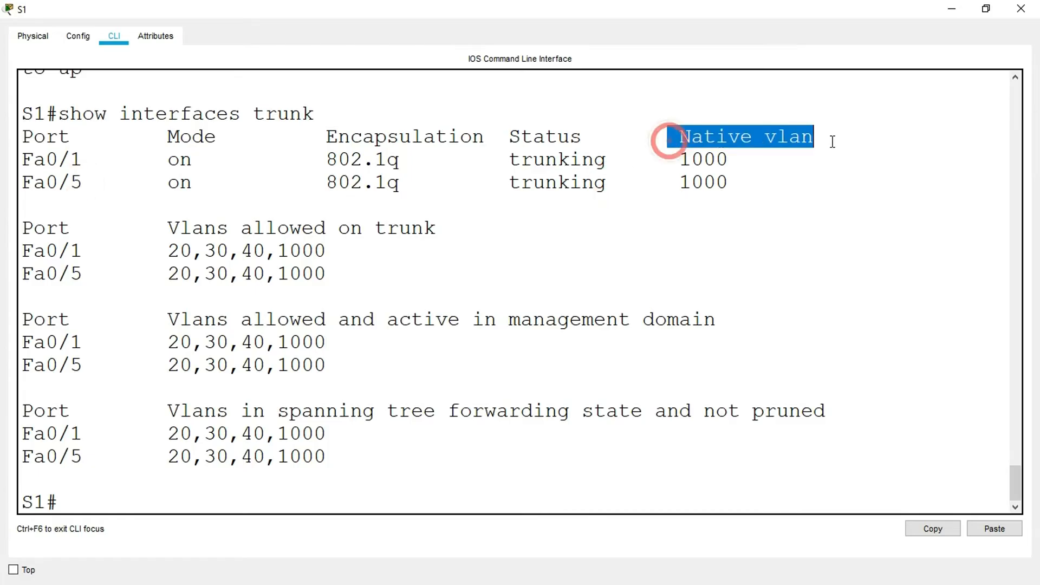
{"action": "left_click_drag", "start_coordinate": [741, 187], "coordinate": [667, 187]}
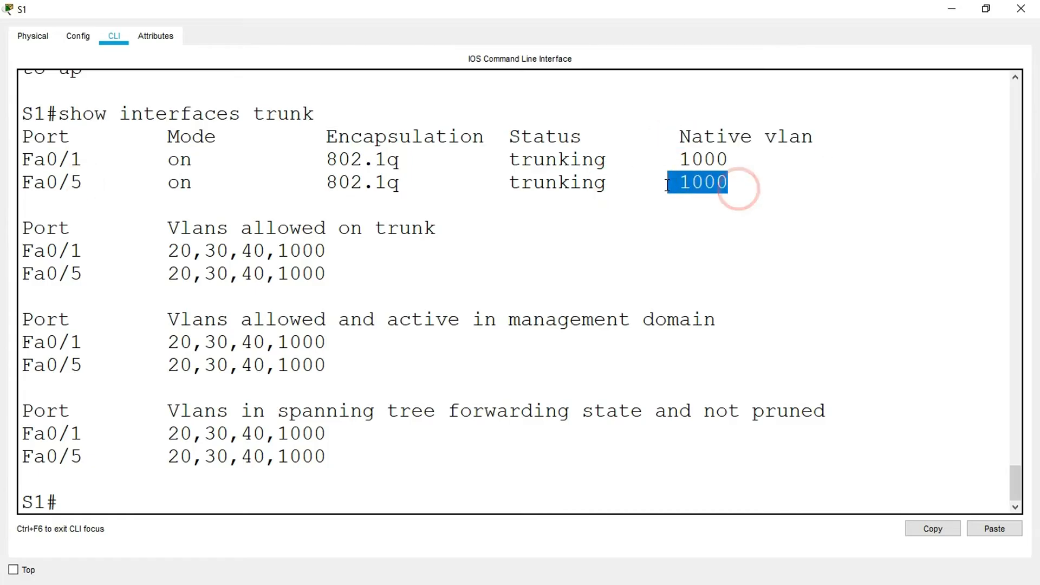
{"action": "left_click", "coordinate": [1021, 9]}
- Copy R1's G0/0/1.20 address 10.20.0.1 from the lab's addressing table and reopen R1's CLI maximized
{"action": "left_click", "coordinate": [628, 355]}
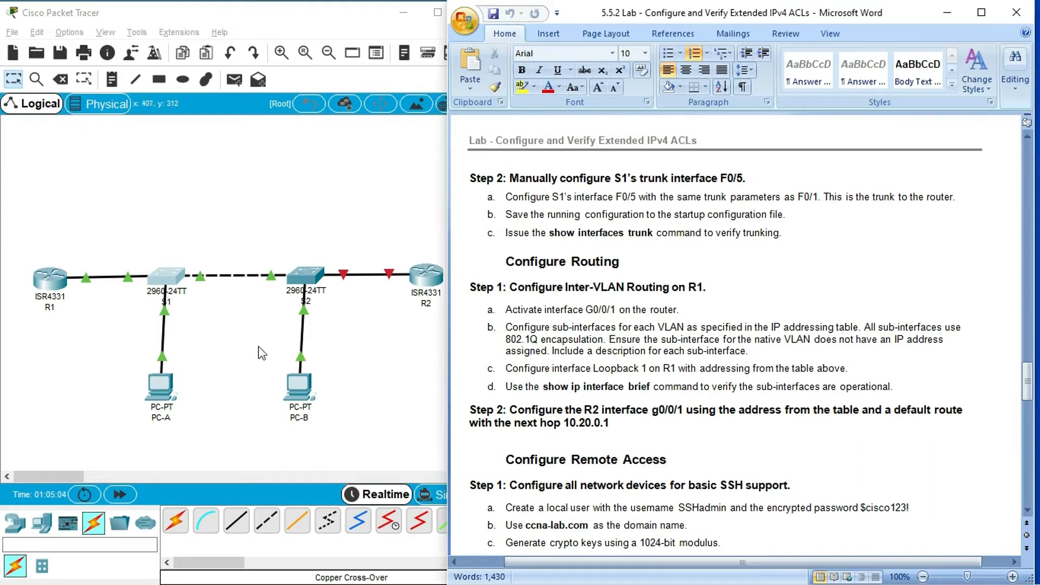
{"action": "left_click_drag", "start_coordinate": [1026, 381], "coordinate": [1025, 191]}
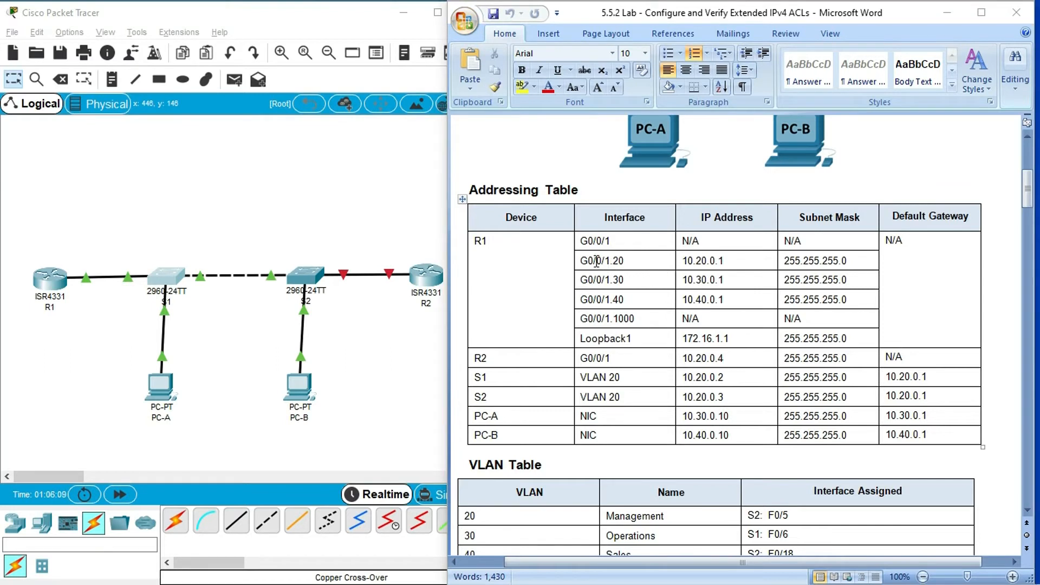
{"action": "left_click_drag", "start_coordinate": [684, 262], "coordinate": [724, 262]}
{"action": "key", "text": "super+c"}
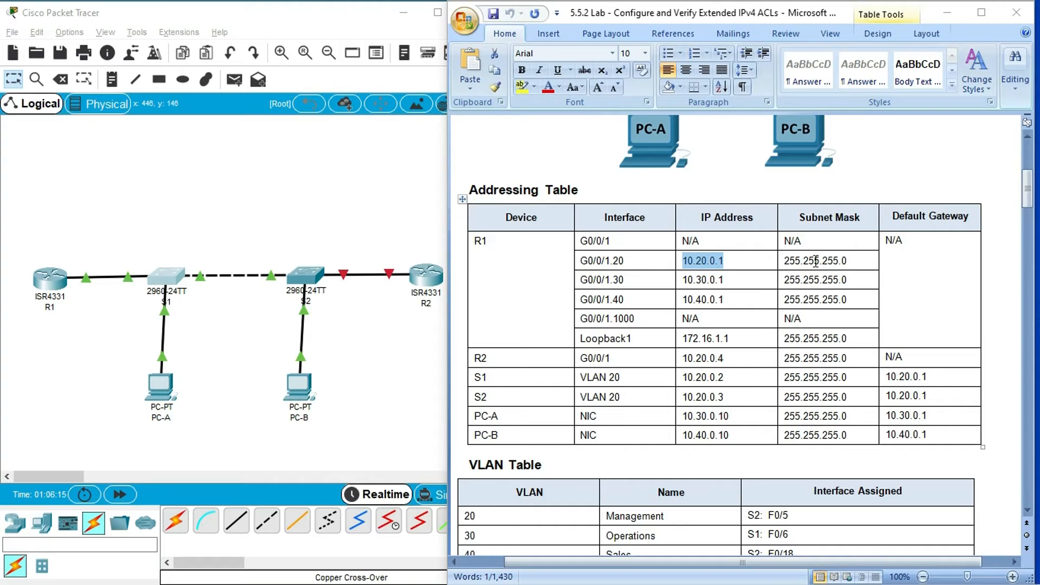
{"action": "left_click", "coordinate": [55, 282]}
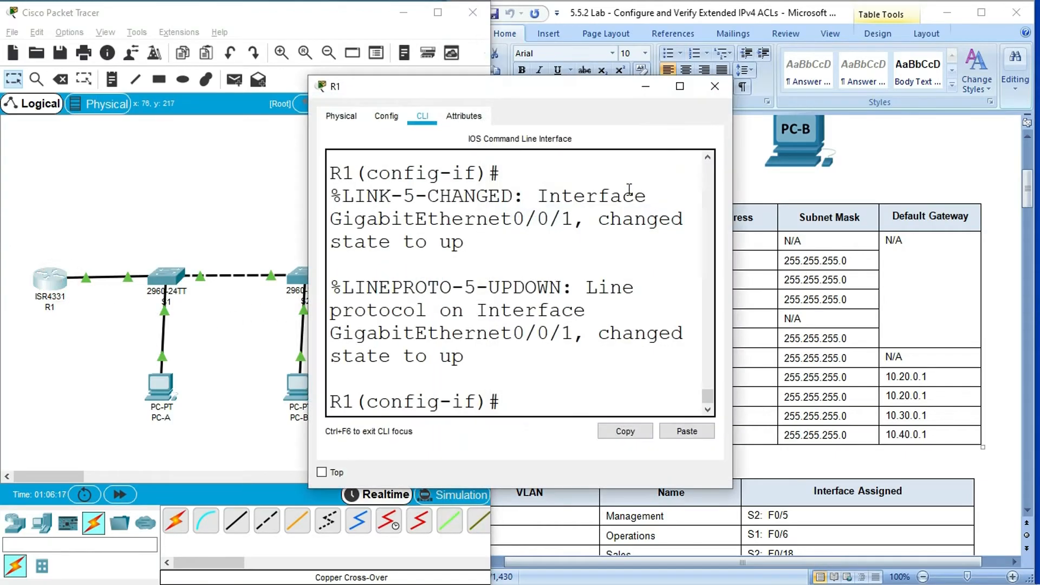
{"action": "left_click", "coordinate": [679, 86]}
- Exit R1's physical interface configuration and create subinterface g0/0/1.20 with the description Management VLAN
{"action": "type", "text": "exit"}
{"action": "key", "text": "Return"}
{"action": "type", "text": "interface g0/0/"}
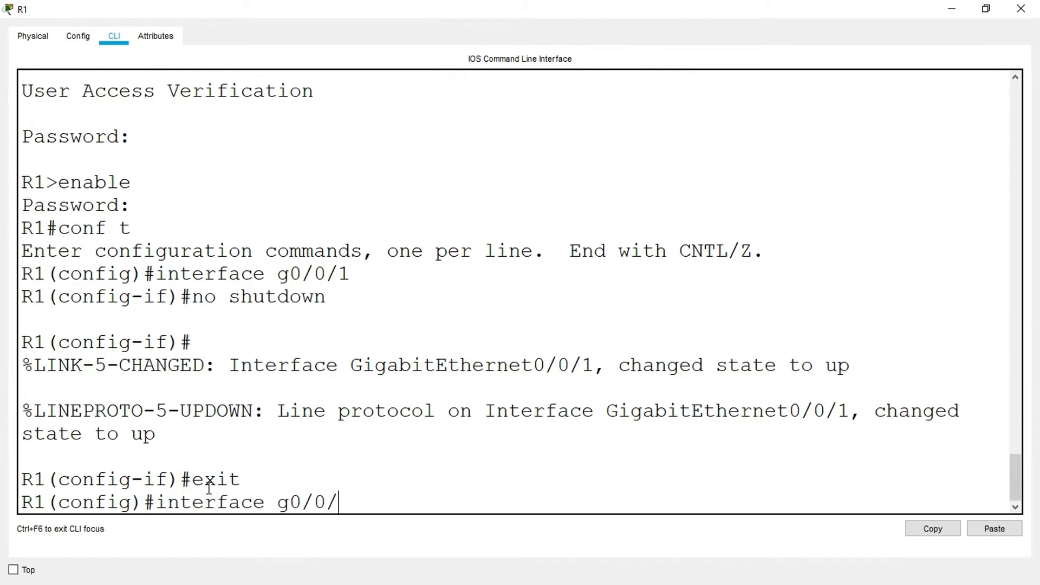
{"action": "type", "text": "1.20"}
{"action": "key", "text": "Return"}
{"action": "key", "text": "Return"}
{"action": "type", "text": "description"}
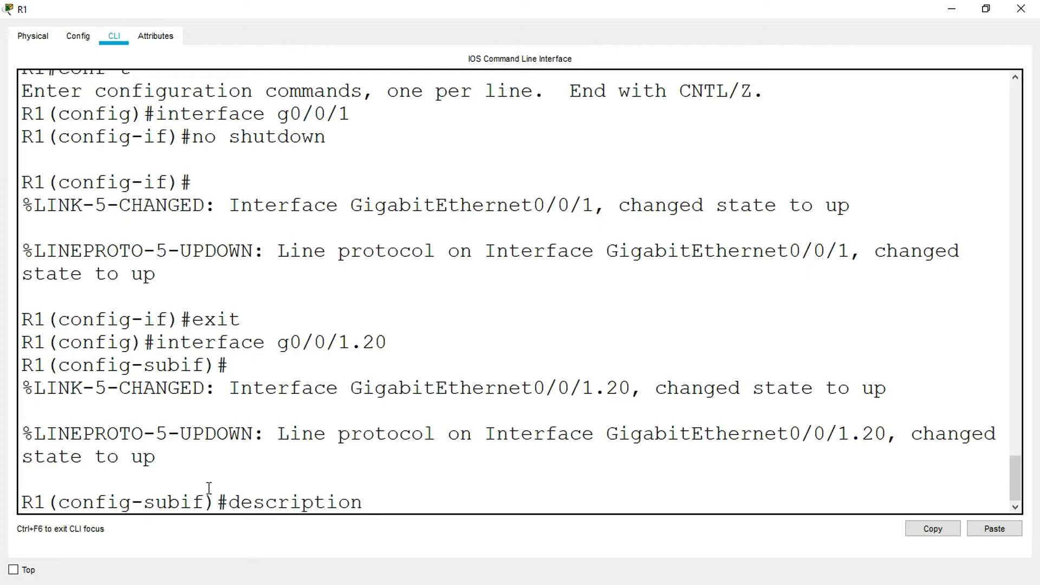
{"action": "type", "text": "Management"}
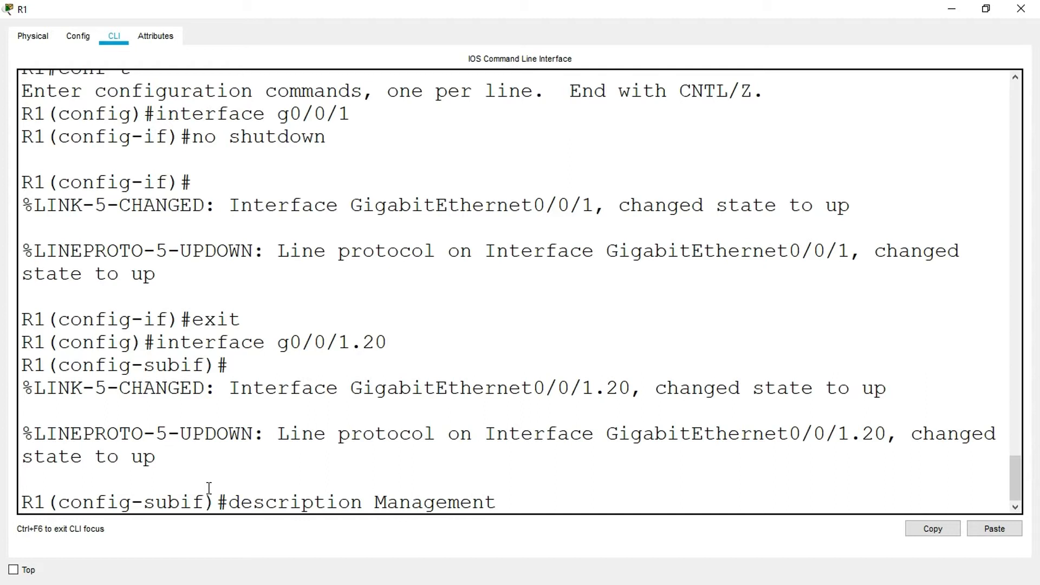
{"action": "type", "text": " VLAN"}
{"action": "key", "text": "Return"}
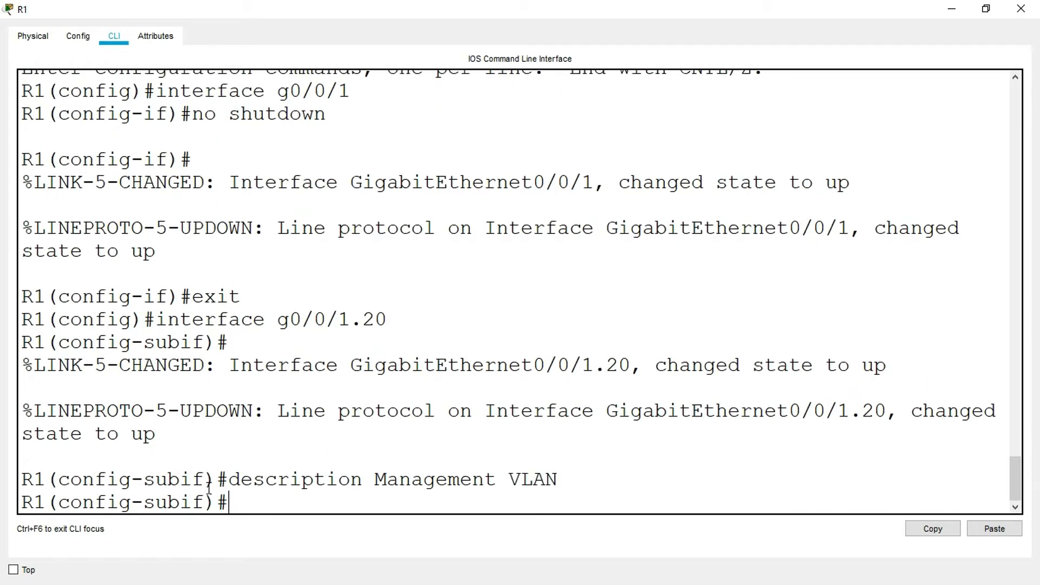
- Set the encapsulation of subinterface g0/0/1.20 to dot1q 20
{"action": "type", "text": "encapsulation don"}
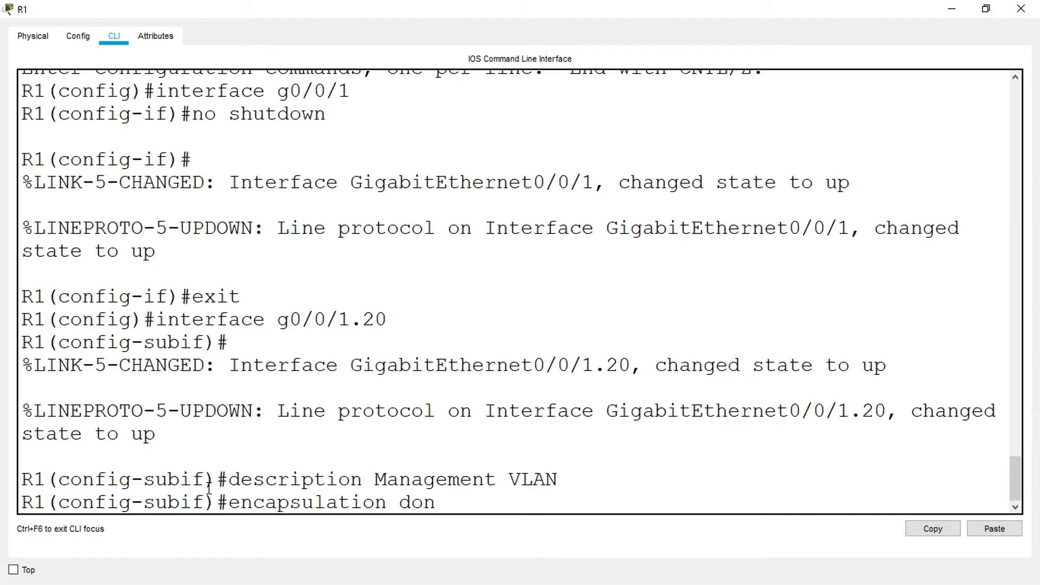
{"action": "key", "text": "BackSpace"}
{"action": "type", "text": "t1q 20"}
{"action": "key", "text": "Return"}
- Assign the copied IP address 10.20.0.1 with mask 255.255.255.0 to subinterface g0/0/1.20
{"action": "type", "text": "ip address"}
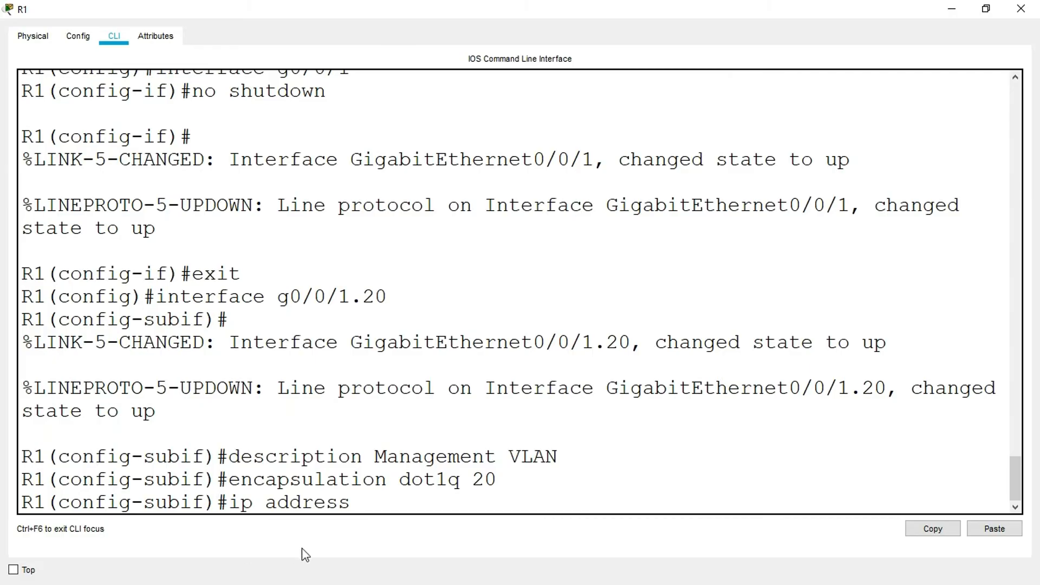
{"action": "right_click", "coordinate": [369, 498]}
{"action": "left_click", "coordinate": [382, 526]}
{"action": "type", "text": "255.255.255.0"}
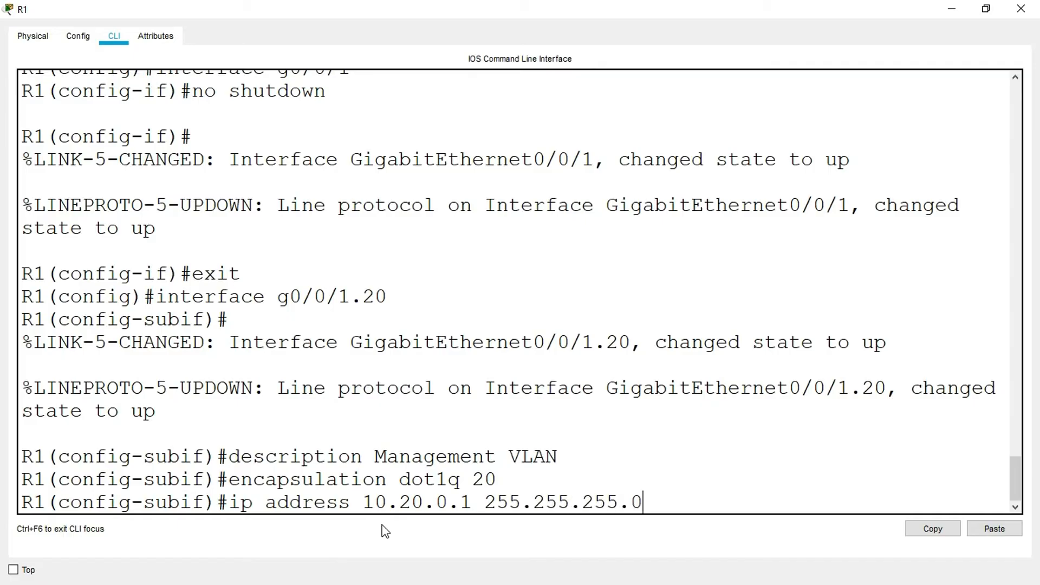
{"action": "key", "text": "Return"}
{"action": "key", "text": "Return"}
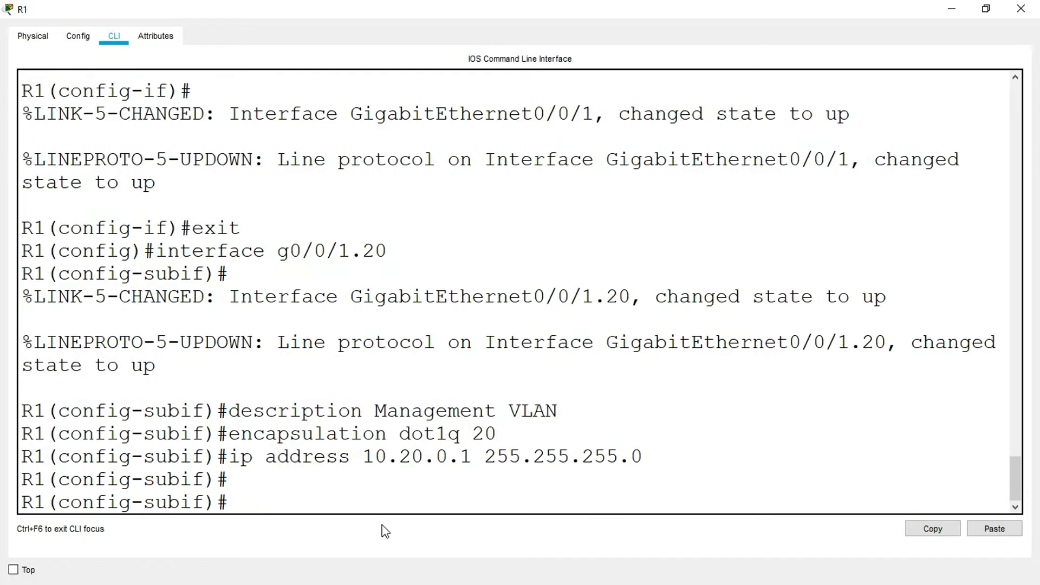
- Minimize R1, copy the G0/0/1.30 address 10.30.0.1 from the addressing table and reopen R1's CLI maximized
{"action": "left_click", "coordinate": [955, 11]}
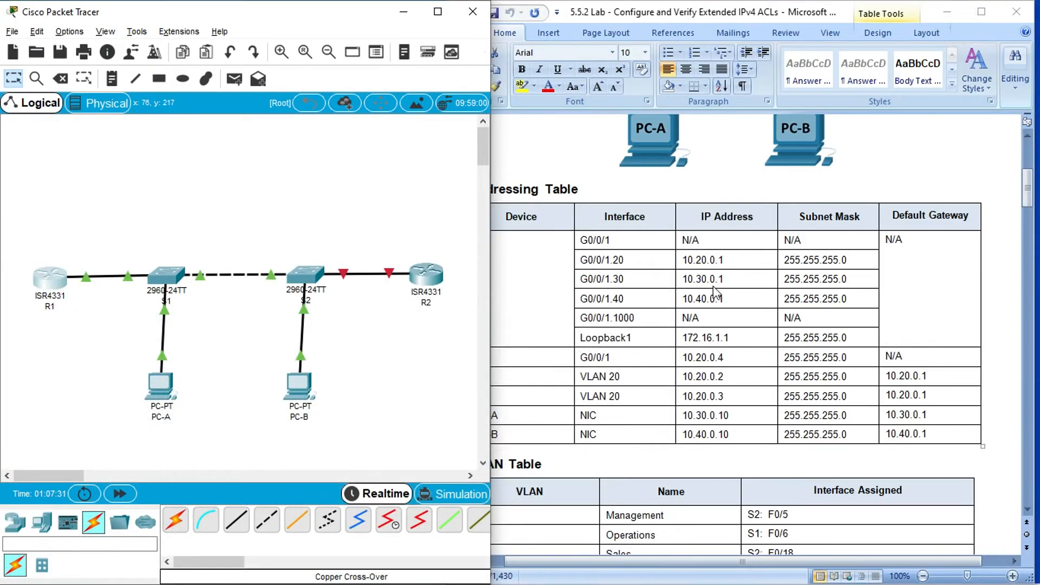
{"action": "left_click", "coordinate": [685, 280]}
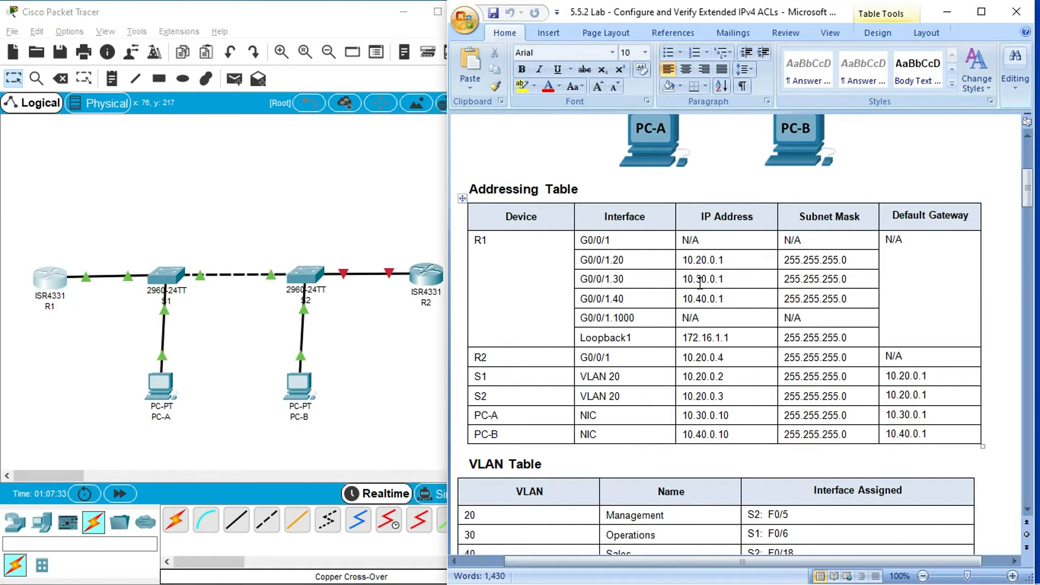
{"action": "left_click_drag", "start_coordinate": [681, 280], "coordinate": [727, 279]}
{"action": "key", "text": "super+c"}
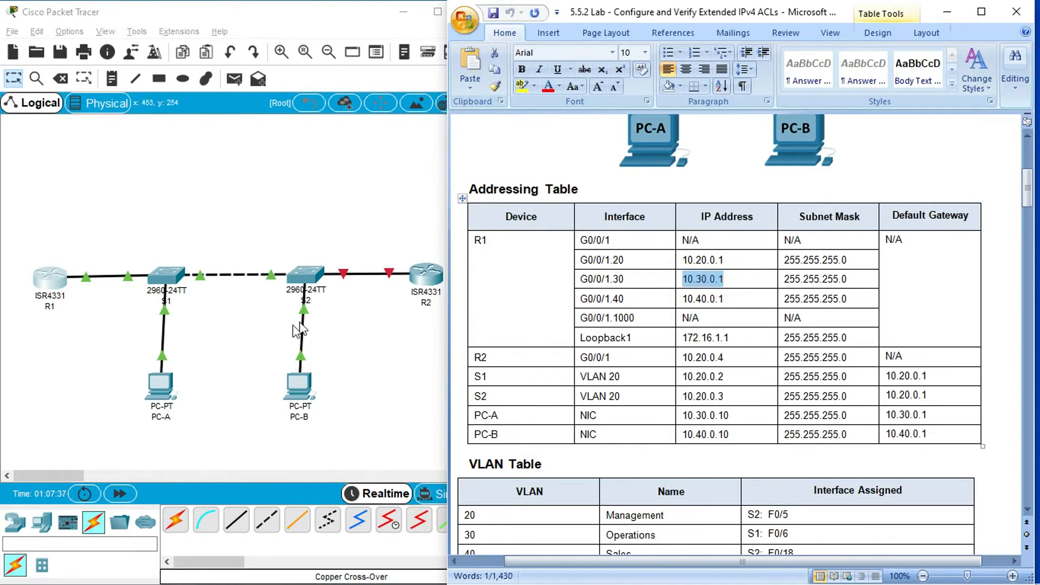
{"action": "left_click", "coordinate": [50, 279]}
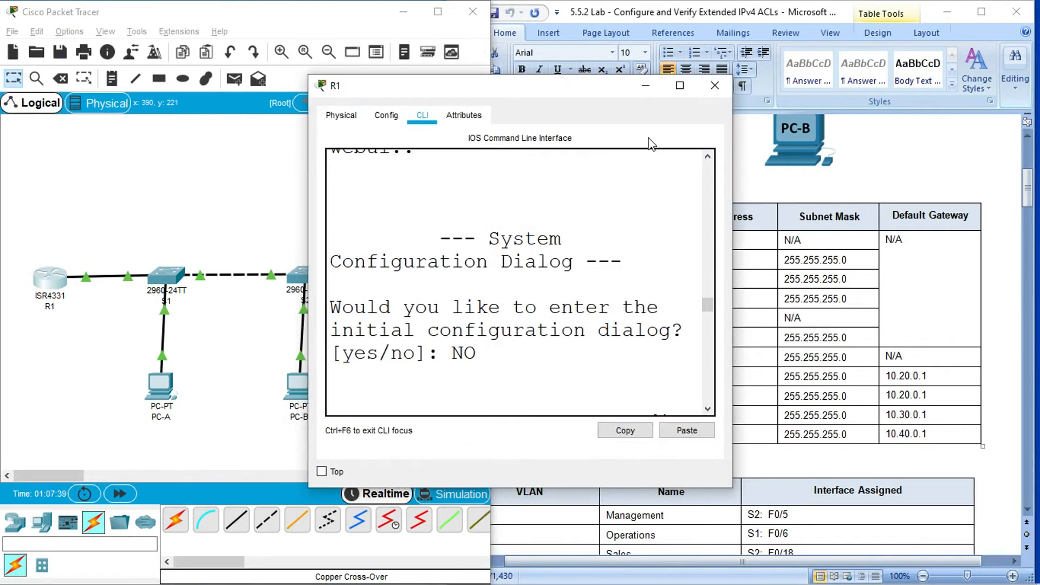
{"action": "left_click", "coordinate": [680, 85]}
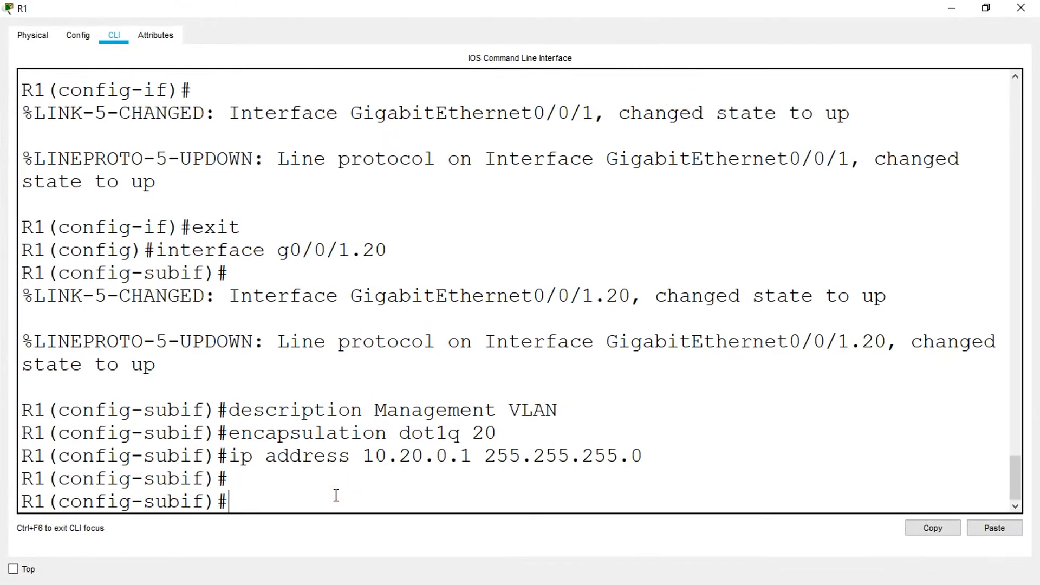
- Create subinterface g0/0/1.30 on R1 with the description Operations VLAN
{"action": "type", "text": "interface g0/0/"}
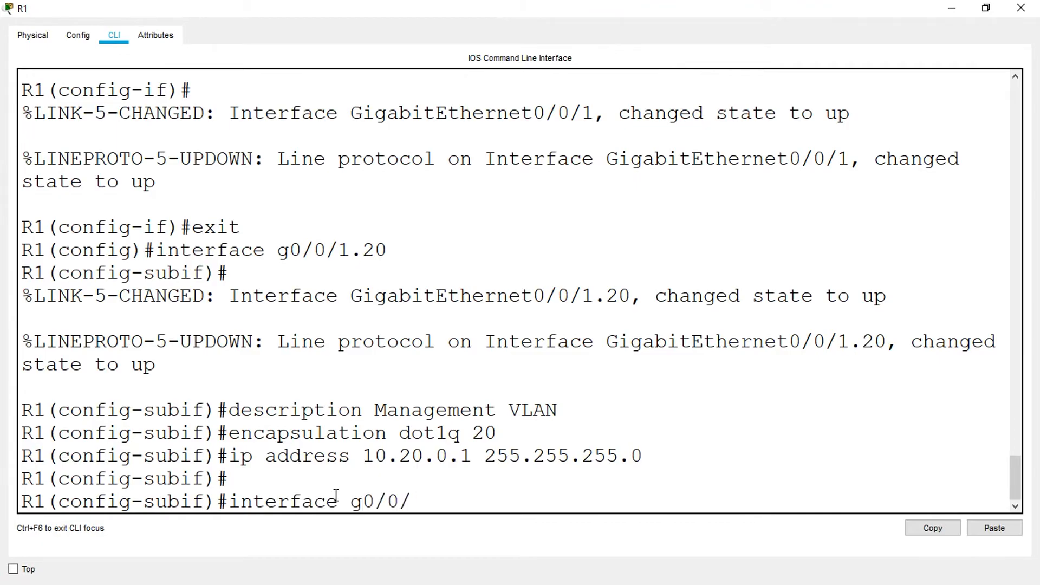
{"action": "type", "text": "1.30"}
{"action": "key", "text": "Return"}
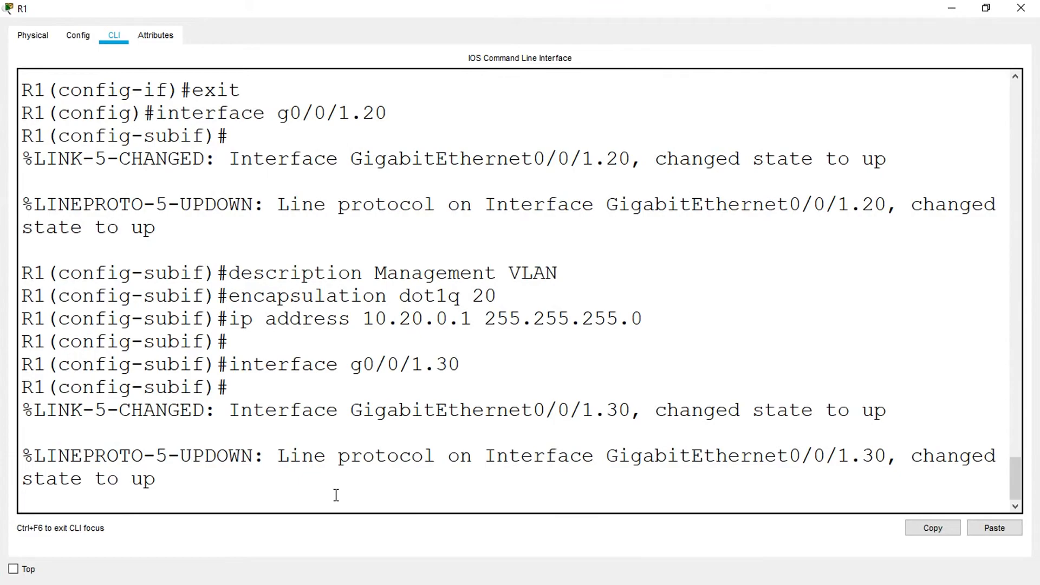
{"action": "type", "text": "descritp"}
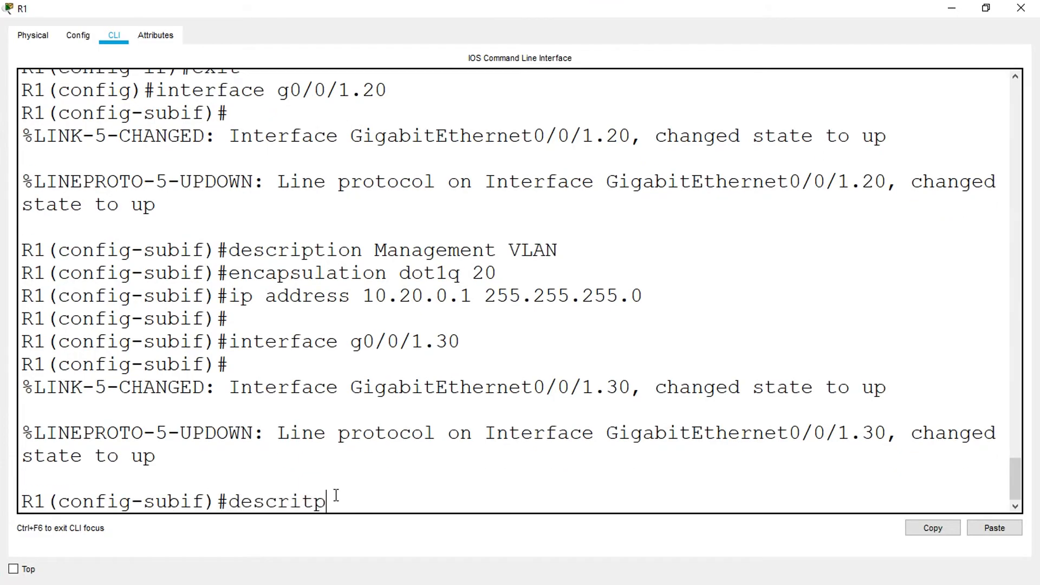
{"action": "key", "text": "BackSpace"}
{"action": "key", "text": "BackSpace"}
{"action": "type", "text": "ption Operations VLAN"}
{"action": "key", "text": "Return"}
- Set the encapsulation of subinterface g0/0/1.30 to dot1q 30
{"action": "type", "text": "encapsulation doe"}
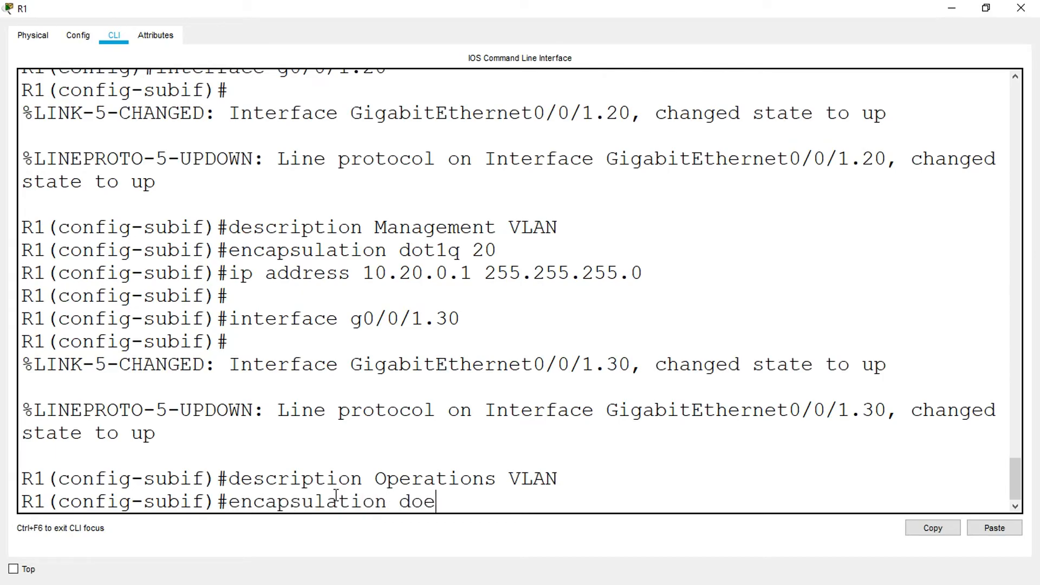
{"action": "key", "text": "BackSpace"}
{"action": "type", "text": "t1q 30"}
{"action": "key", "text": "Return"}
- Assign the copied IP address 10.30.0.1 with mask 255.255.255.0 to subinterface g0/0/1.30
{"action": "type", "text": "ip address"}
{"action": "left_click", "coordinate": [995, 528]}
{"action": "type", "text": "255.255.255."}
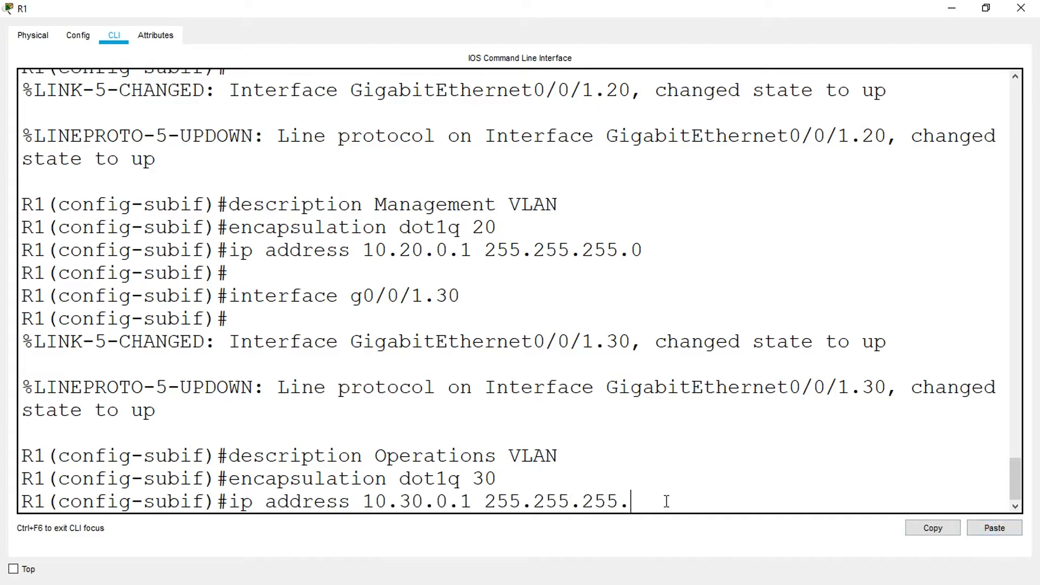
{"action": "type", "text": "0"}
{"action": "key", "text": "Return"}
{"action": "key", "text": "Return"}
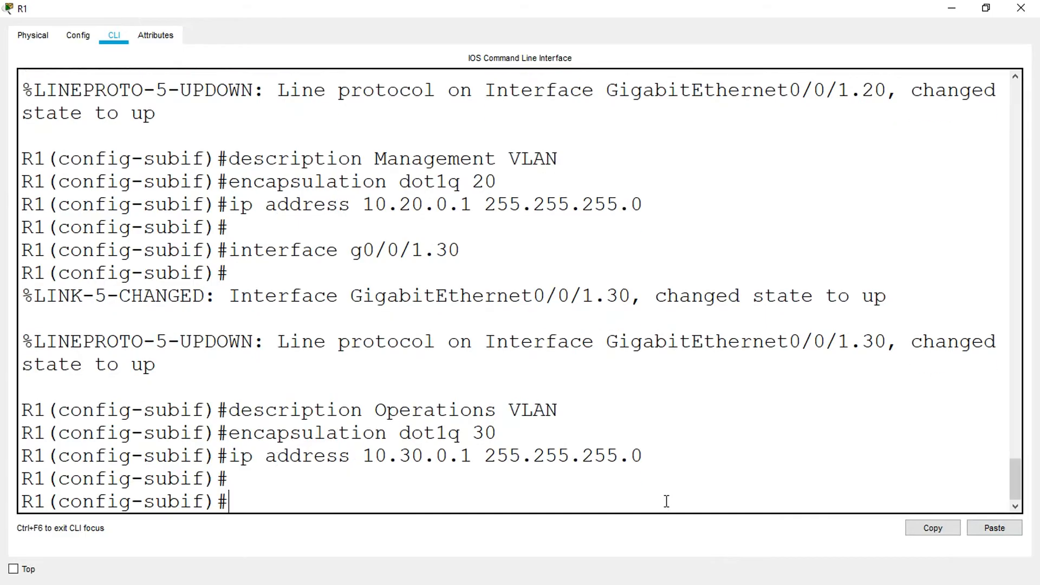
- Minimize R1, copy the G0/0/1.40 address 10.40.0.1 from the addressing table and reopen R1's CLI maximized
{"action": "left_click", "coordinate": [952, 8]}
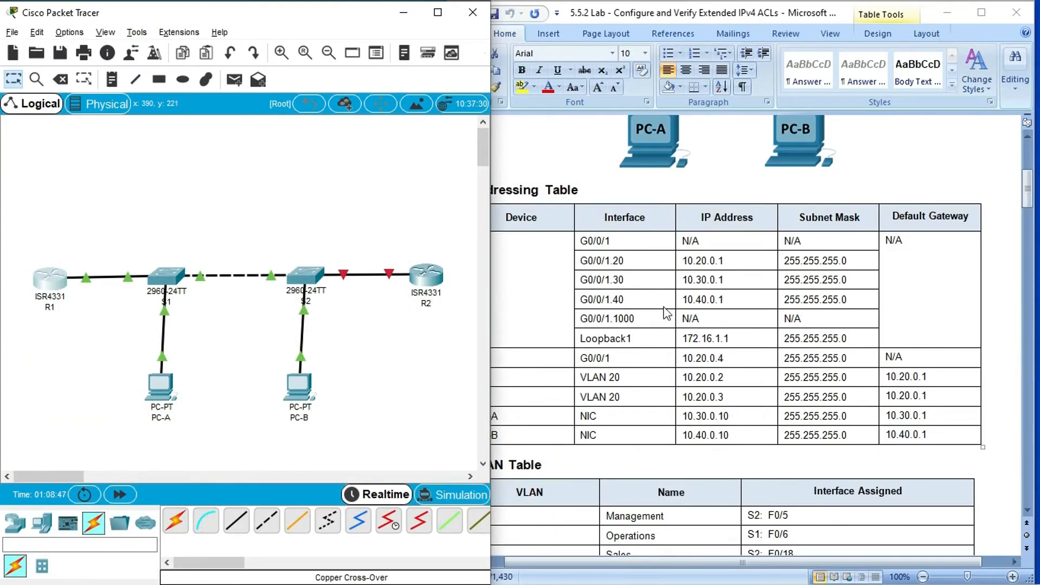
{"action": "left_click", "coordinate": [683, 300]}
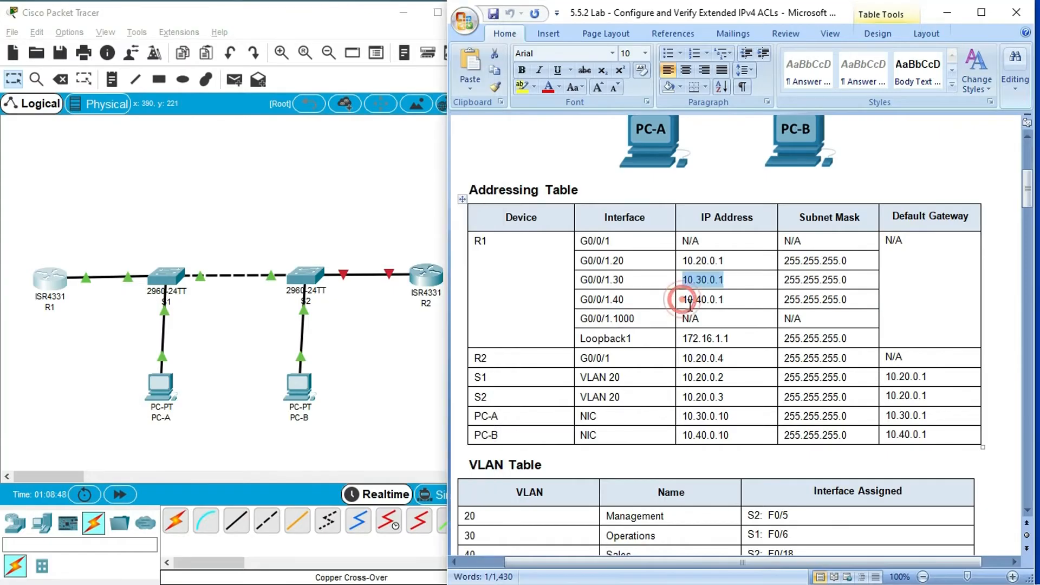
{"action": "left_click", "coordinate": [725, 301], "text": "shift"}
{"action": "key", "text": "super+c"}
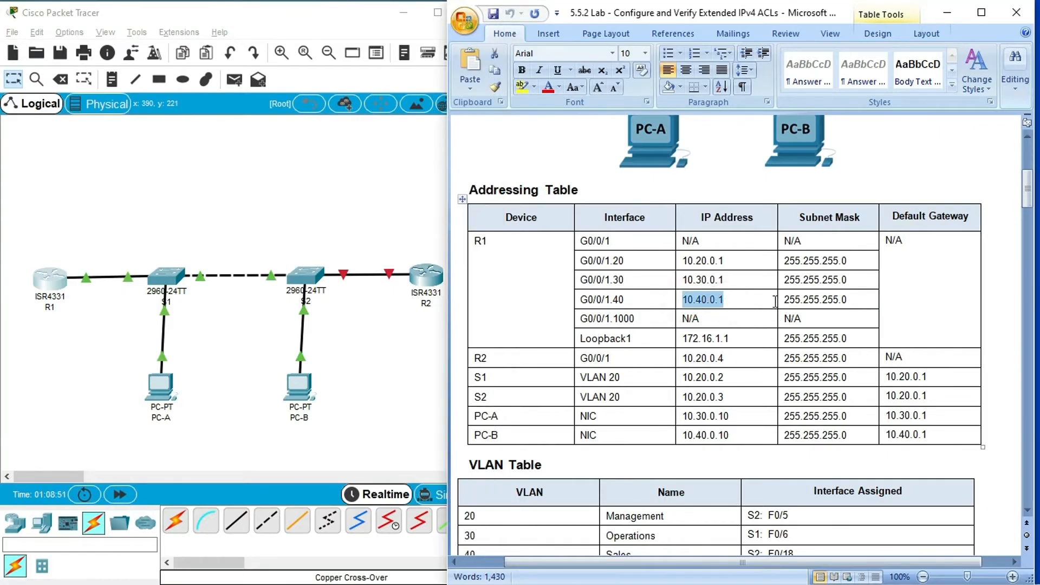
{"action": "left_click", "coordinate": [45, 290]}
{"action": "double_click", "coordinate": [680, 89]}
{"action": "left_click", "coordinate": [274, 494]}
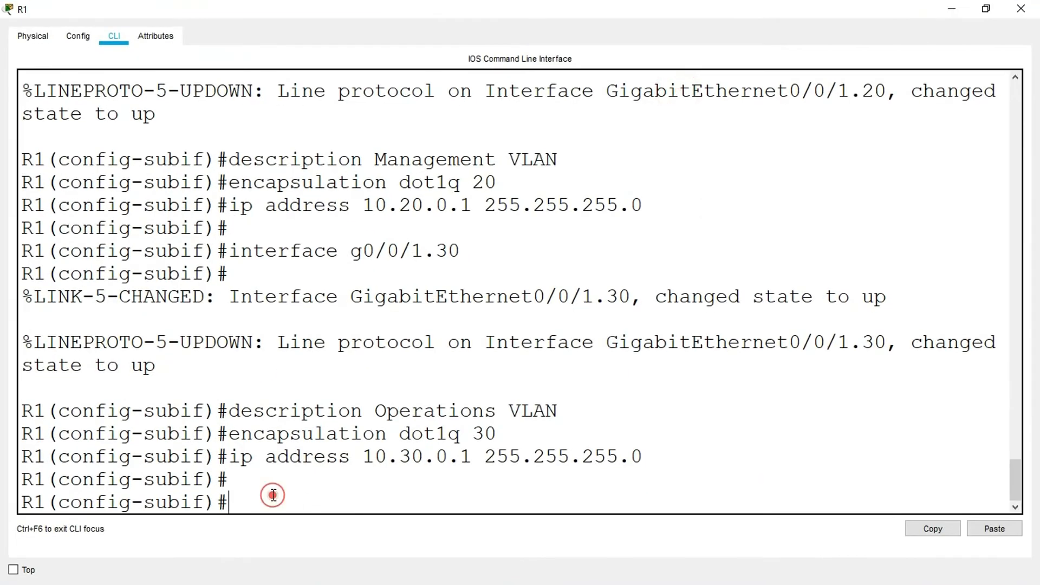
- Create subinterface g0/0/1.40 on R1 with the description Sales VLAN
{"action": "type", "text": "interface g0/0/1.40"}
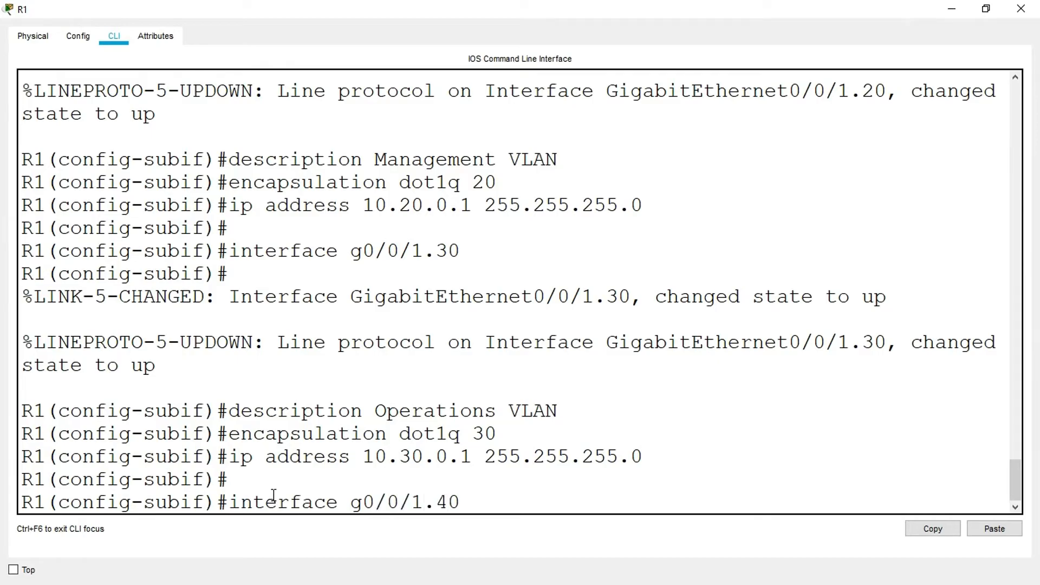
{"action": "key", "text": "Return"}
{"action": "type", "text": "desc"}
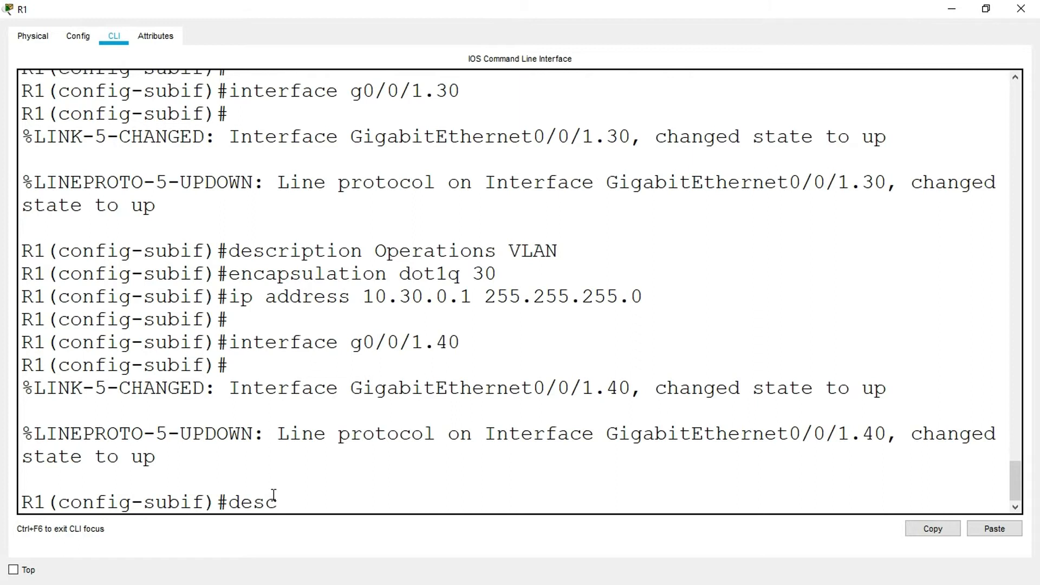
{"action": "type", "text": "ription Sales VLAN"}
{"action": "key", "text": "Return"}
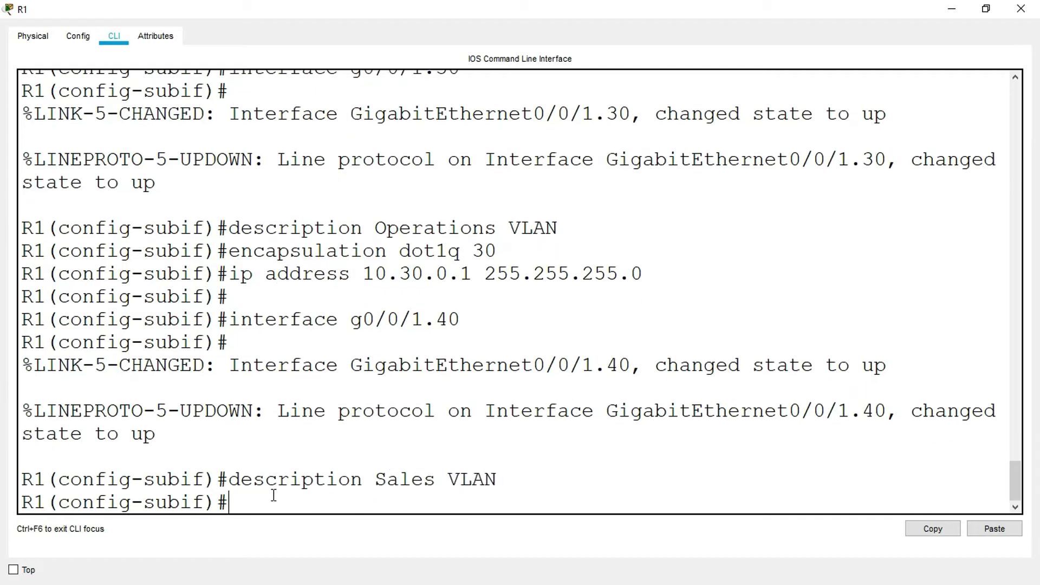
- Set the encapsulation of subinterface g0/0/1.40 to dot1q 40
{"action": "type", "text": "encapsu"}
{"action": "key", "text": "BackSpace"}
{"action": "type", "text": "sulation dot1q 40"}
{"action": "key", "text": "Return"}
- Assign the copied IP address 10.40.0.1 with mask 255.255.255.0 to subinterface g0/0/1.40
{"action": "type", "text": "ip address"}
{"action": "right_click", "coordinate": [378, 508]}
{"action": "left_click", "coordinate": [390, 531]}
{"action": "type", "text": "24"}
{"action": "type", "text": "55.255.25"}
{"action": "type", "text": "5.0"}
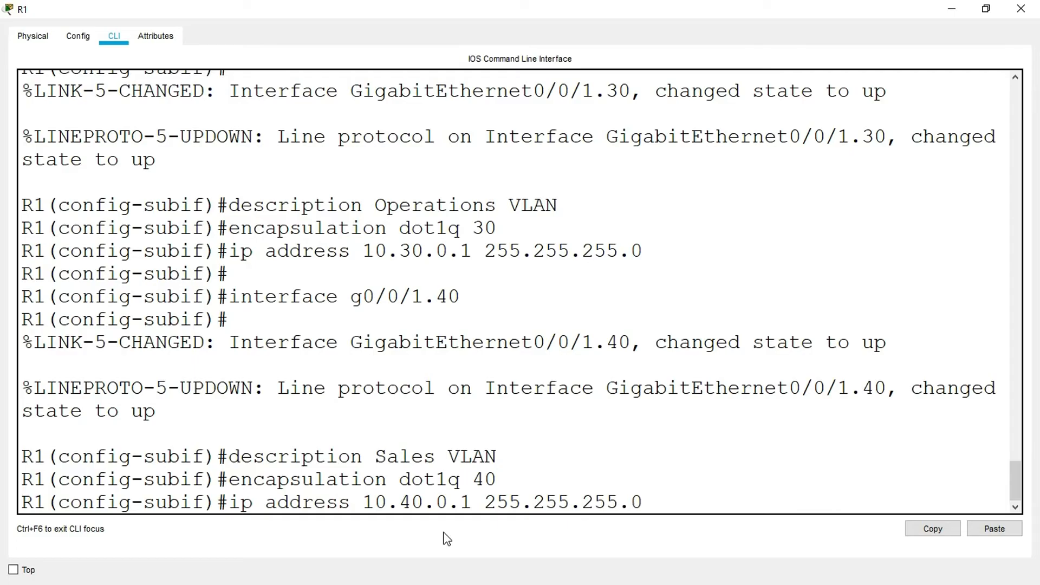
{"action": "key", "text": "Return"}
{"action": "key", "text": "Return"}
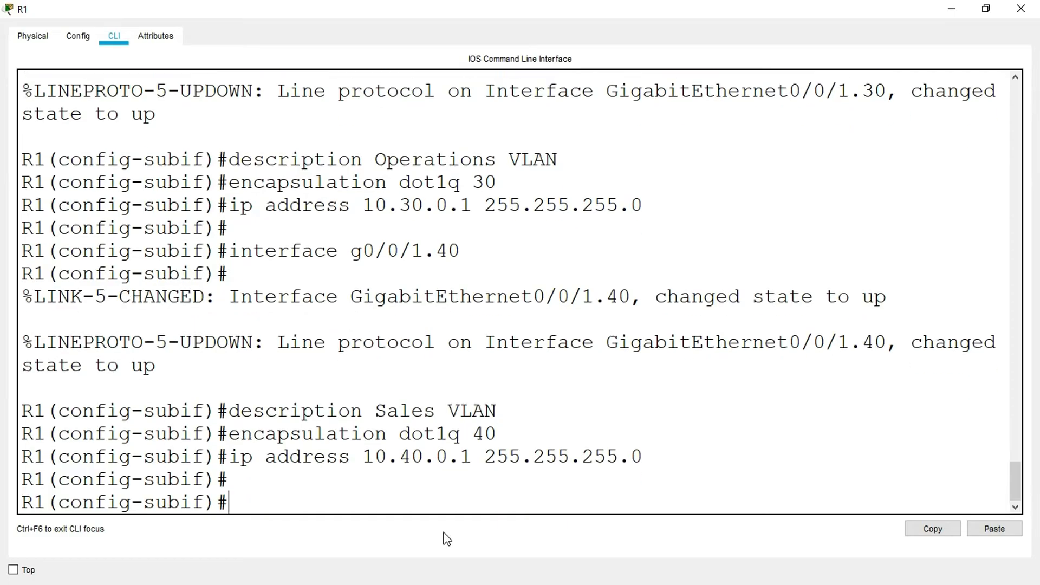
- Check the addressing table, reopen R1's CLI maximized and create subinterface g0/0/1.1000
{"action": "left_click", "coordinate": [945, 16]}
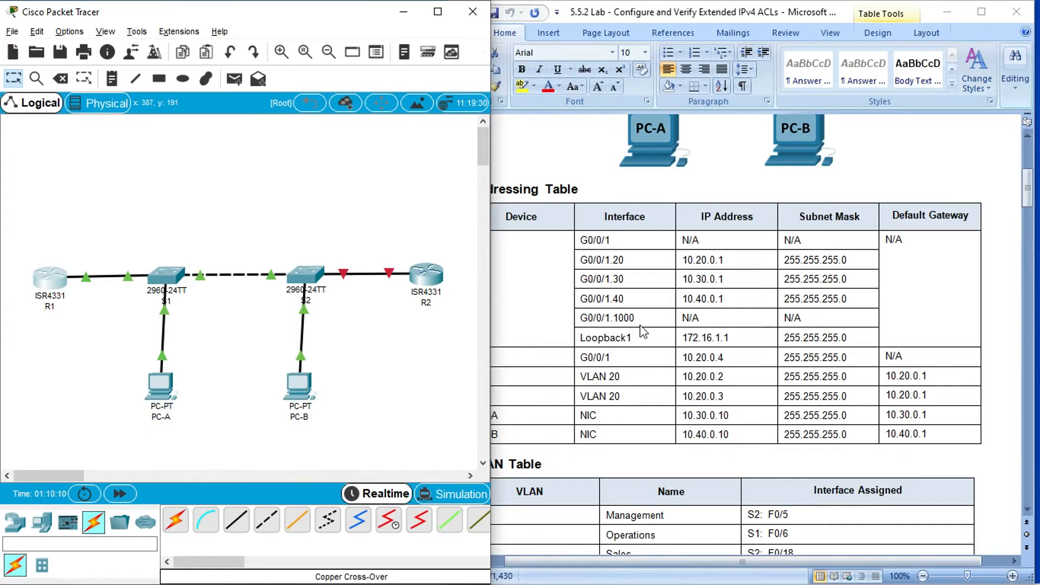
{"action": "left_click", "coordinate": [50, 279]}
{"action": "left_click", "coordinate": [680, 86]}
{"action": "left_click", "coordinate": [270, 502]}
{"action": "key", "text": "Return"}
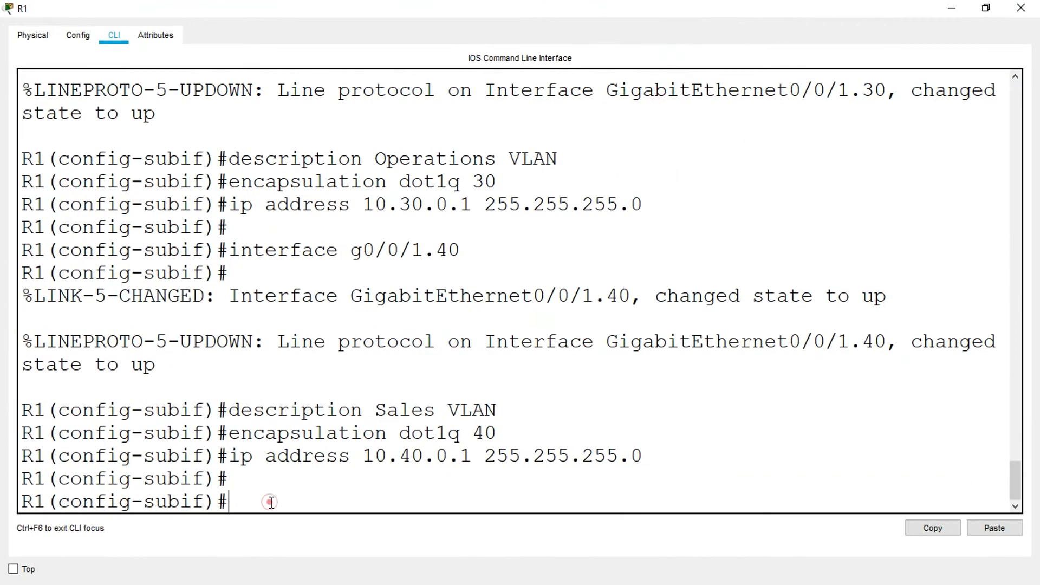
{"action": "type", "text": "interface"}
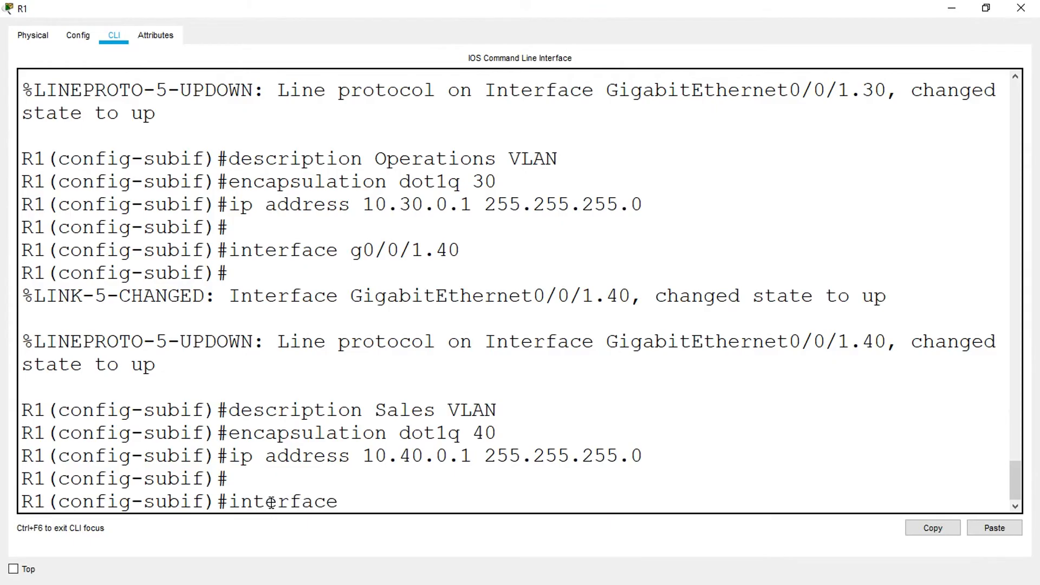
{"action": "type", "text": " g0/0/1.1000"}
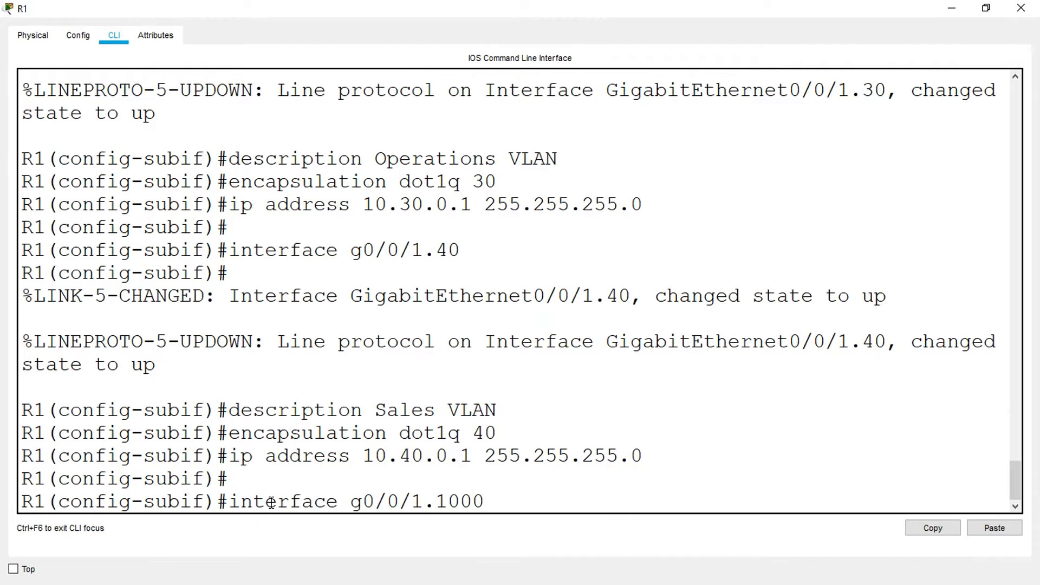
{"action": "key", "text": "Return"}
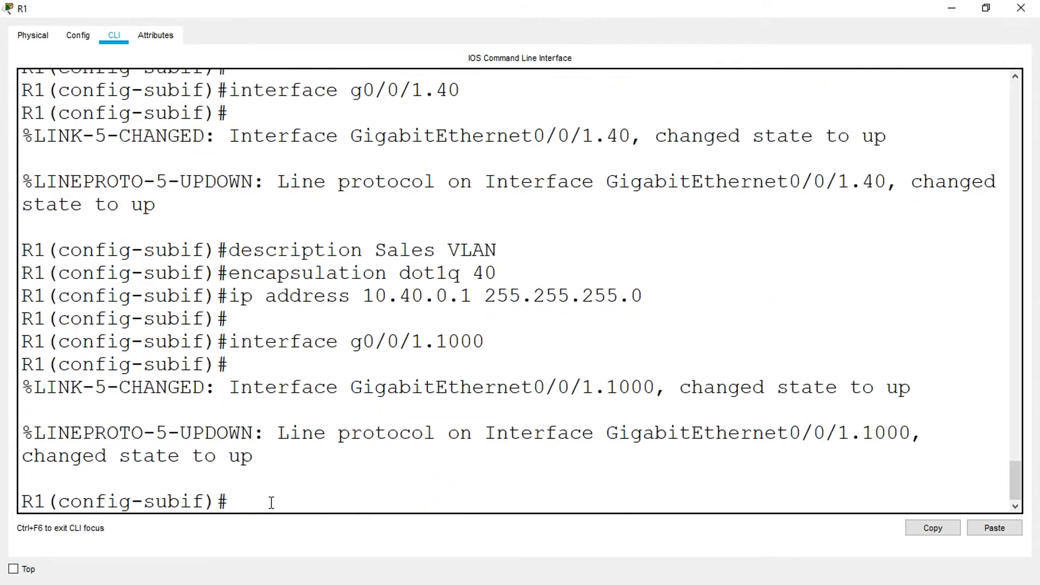
- Give subinterface g0/0/1.1000 the description Native VLAN
{"action": "type", "text": "description"}
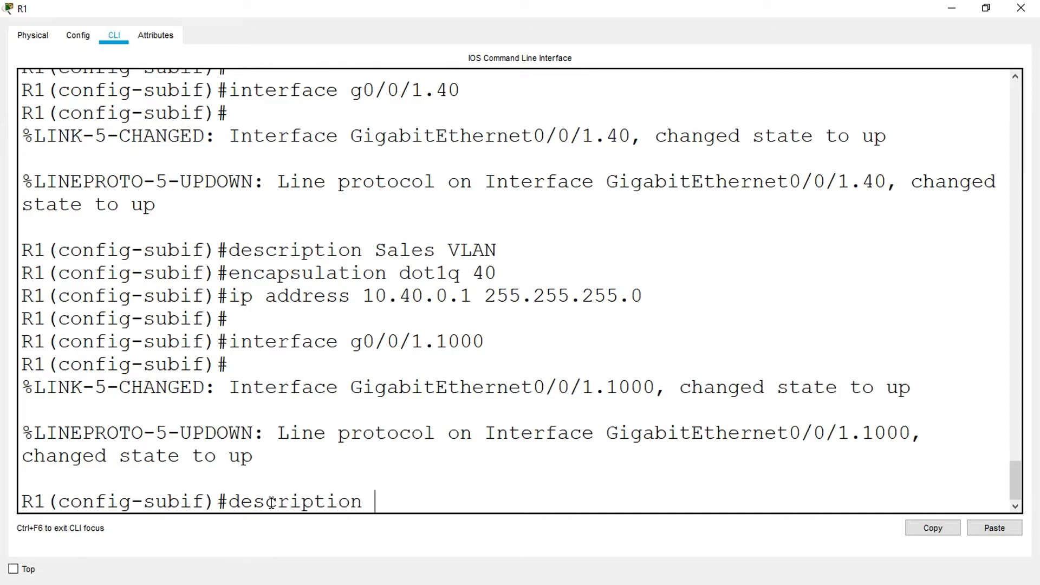
{"action": "type", "text": " Native VLAN"}
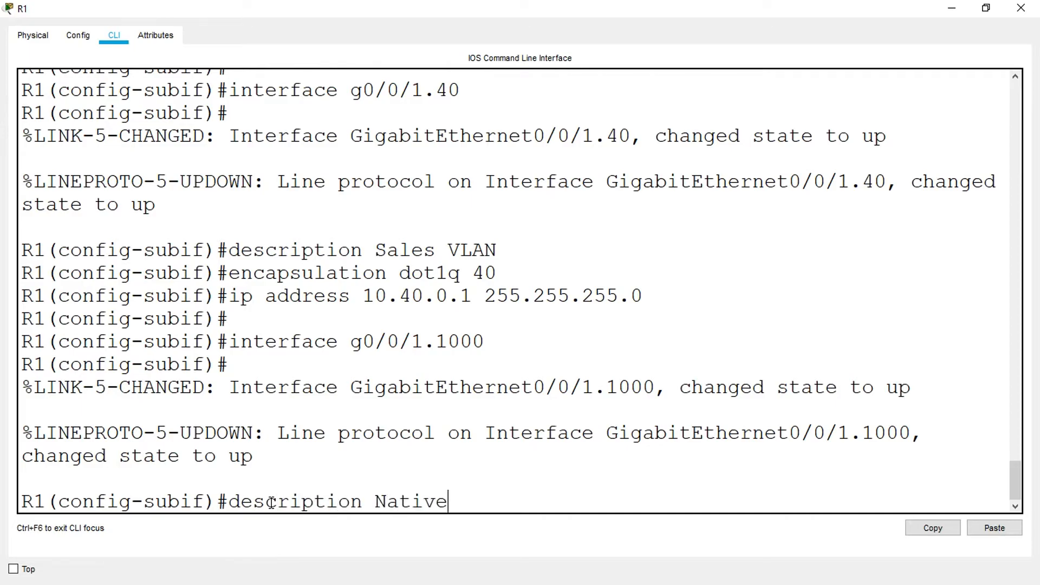
{"action": "key", "text": "Return"}
{"action": "key", "text": "Return"}
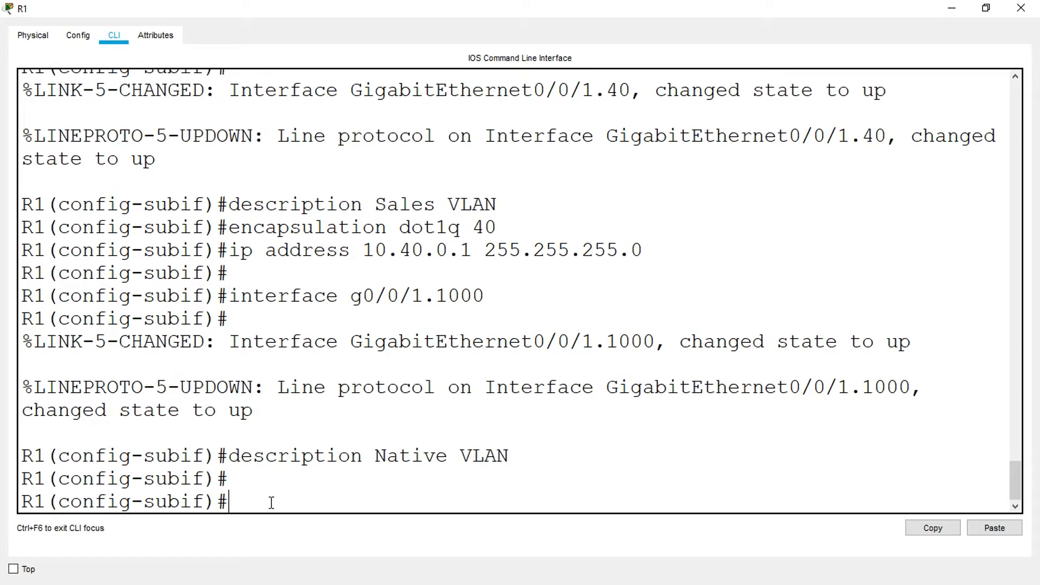
- Set the encapsulation of subinterface g0/0/1.1000 to dot1q 1000 native
{"action": "type", "text": "encapsul"}
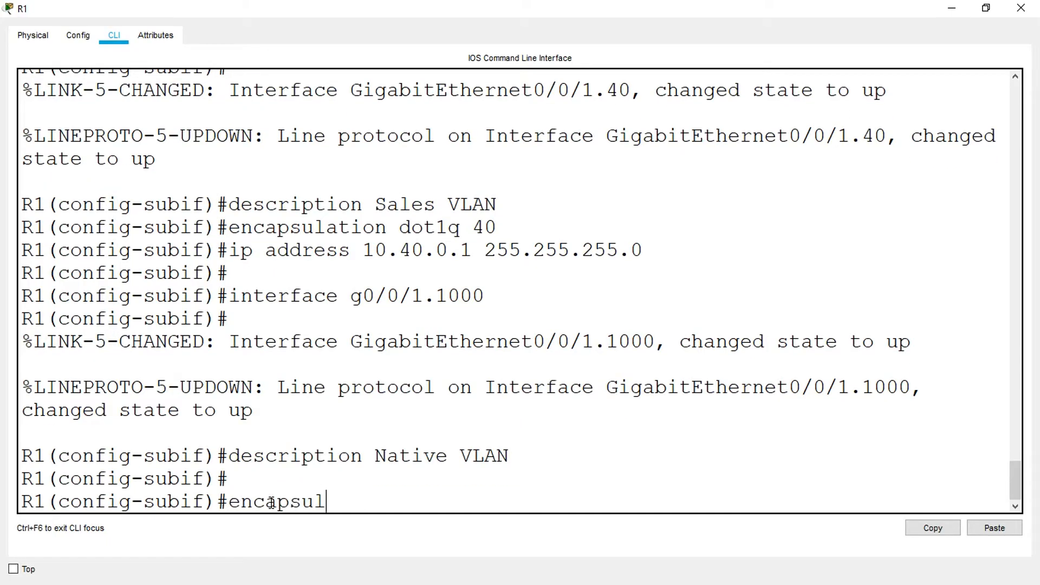
{"action": "type", "text": "ation dot1q"}
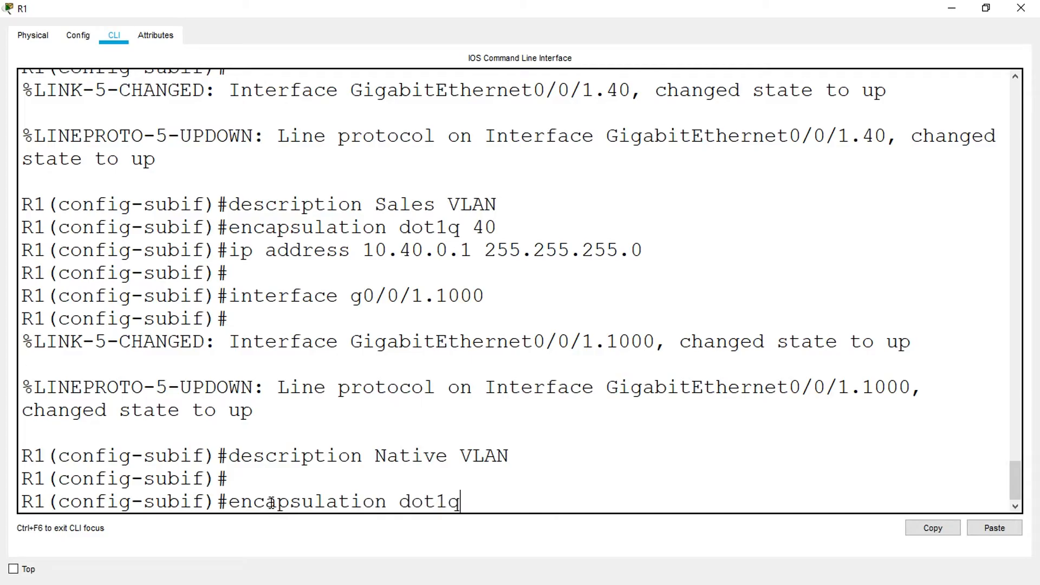
{"action": "type", "text": " 1000 native"}
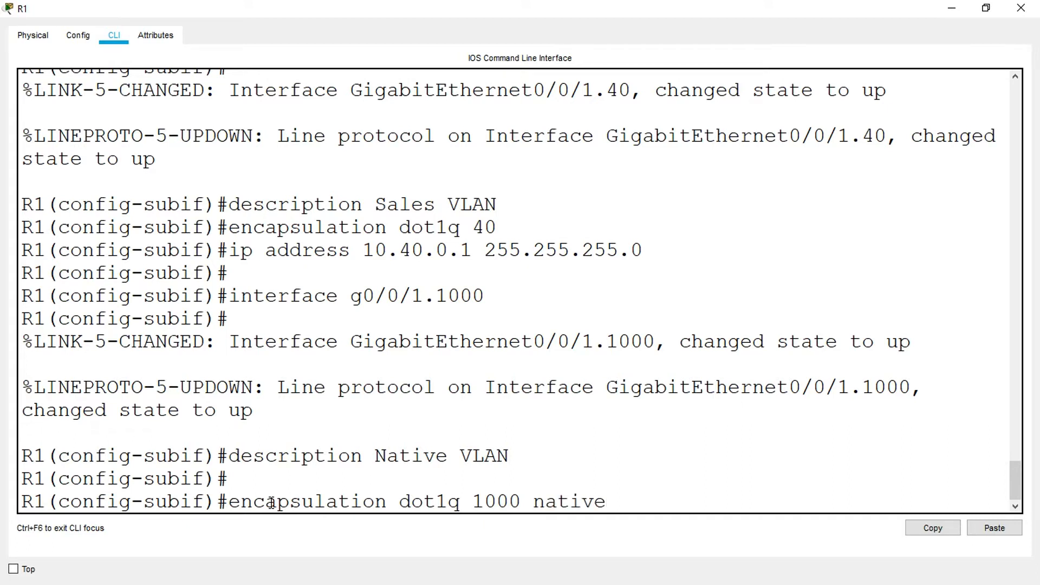
{"action": "key", "text": "Return"}
{"action": "key", "text": "Return"}
{"action": "key", "text": "Return"}
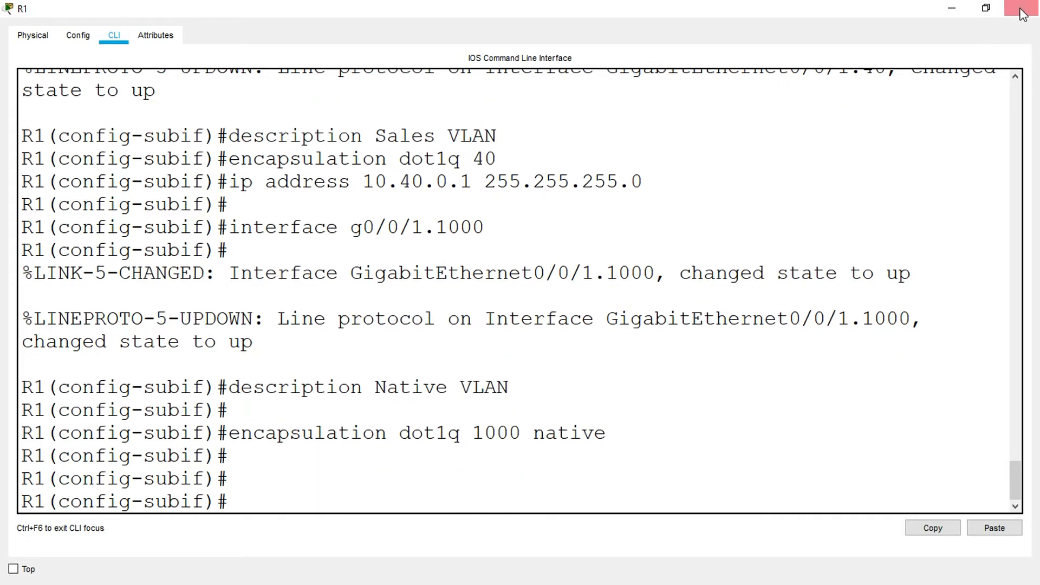
- Close R1, copy the Loopback1 address 172.16.1.1 from the addressing table and reopen R1's CLI maximized
{"action": "left_click", "coordinate": [1022, 13]}
{"action": "scroll", "coordinate": [533, 447], "scroll_direction": "down", "scroll_amount": 5}
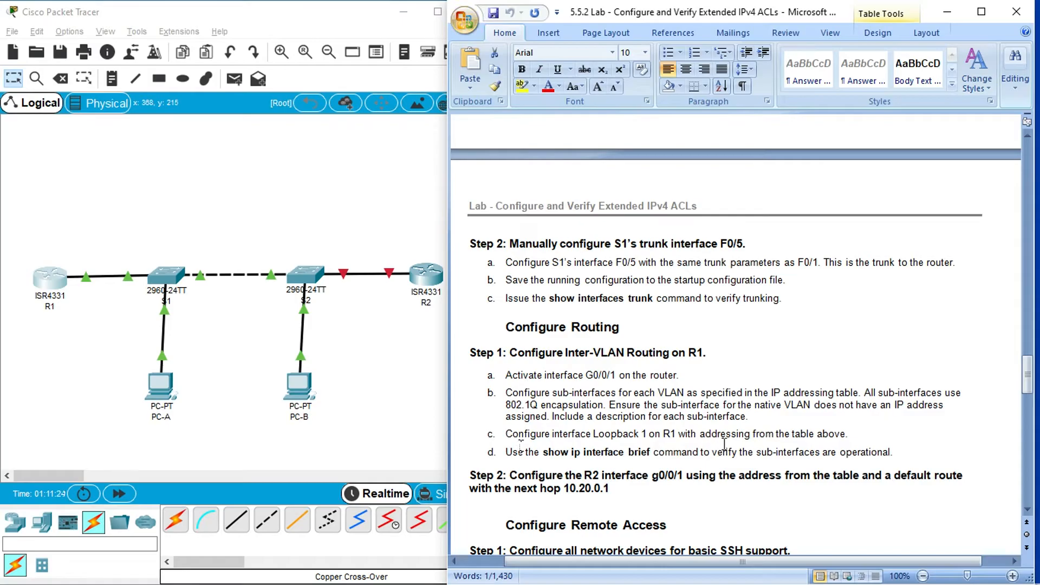
{"action": "left_click_drag", "start_coordinate": [1028, 382], "coordinate": [3, 197]}
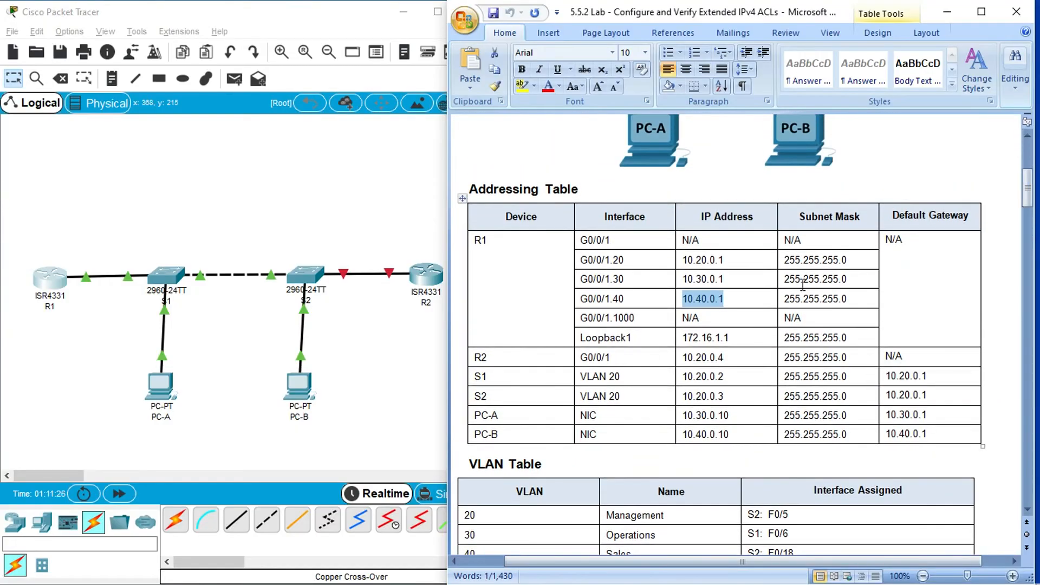
{"action": "left_click_drag", "start_coordinate": [685, 340], "coordinate": [749, 347]}
{"action": "key", "text": "super+c"}
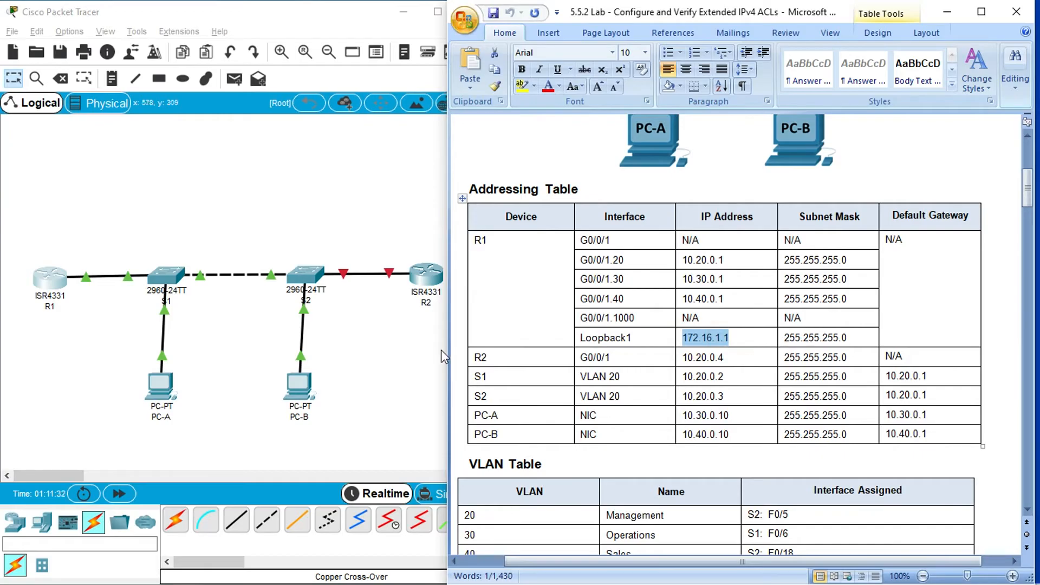
{"action": "left_click", "coordinate": [50, 277]}
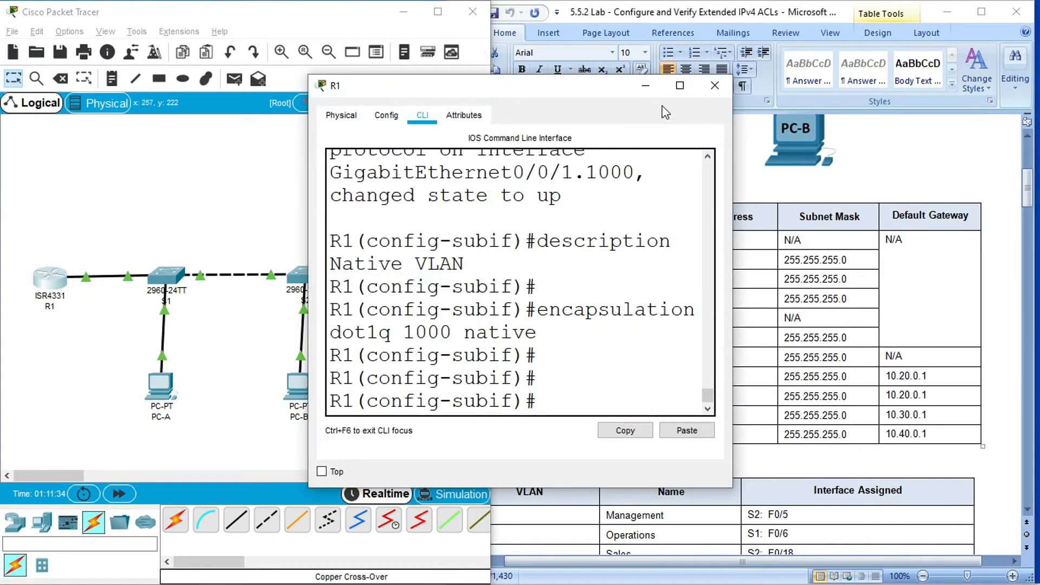
{"action": "left_click", "coordinate": [680, 85]}
- Exit subinterface configuration on R1 and create interface loopback 1
{"action": "type", "text": "ex"}
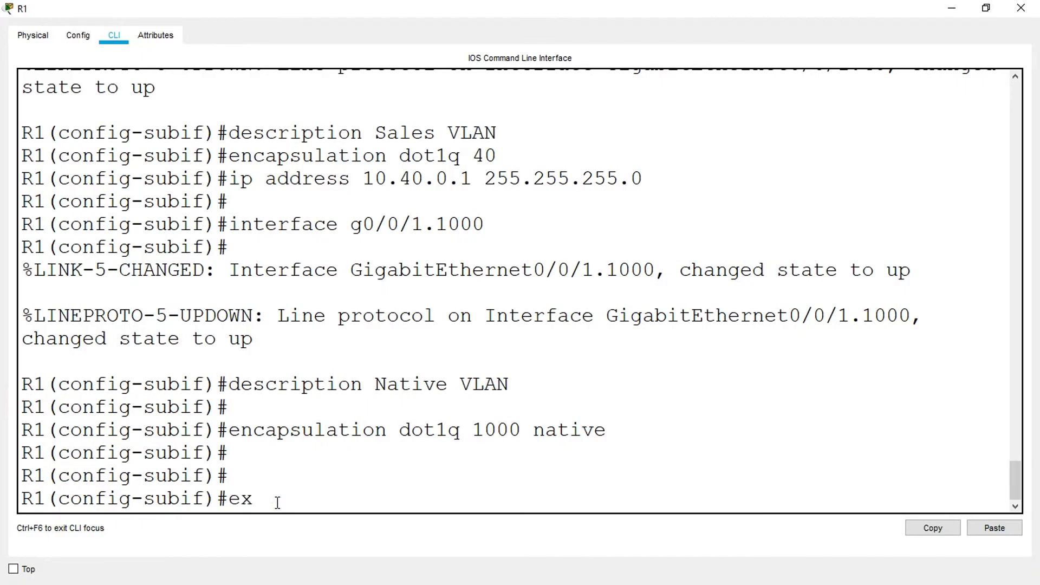
{"action": "type", "text": "it"}
{"action": "key", "text": "Return"}
{"action": "type", "text": "interface loopback "}
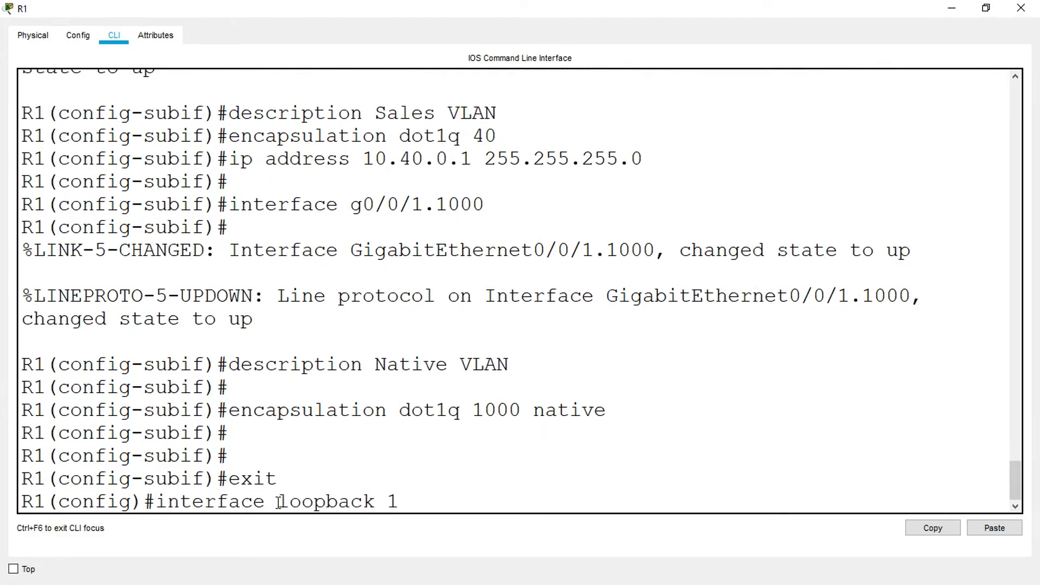
{"action": "type", "text": "1"}
{"action": "key", "text": "Return"}
- Assign the copied IP address 172.16.1.1 with mask 255.255.255.0 to loopback 1
{"action": "type", "text": "ip"}
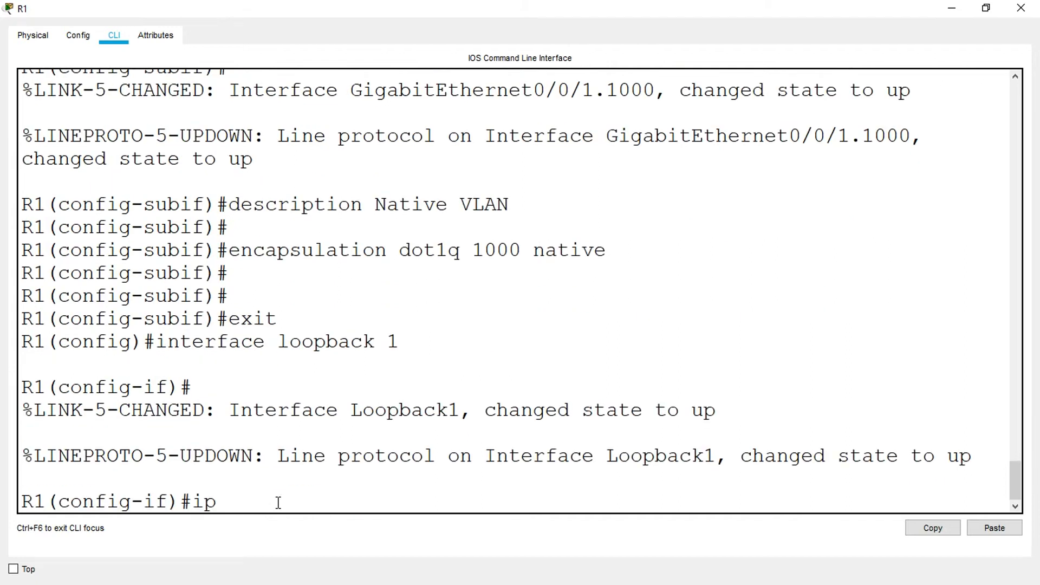
{"action": "type", "text": " address"}
{"action": "right_click", "coordinate": [339, 497]}
{"action": "left_click", "coordinate": [360, 531]}
{"action": "type", "text": "2"}
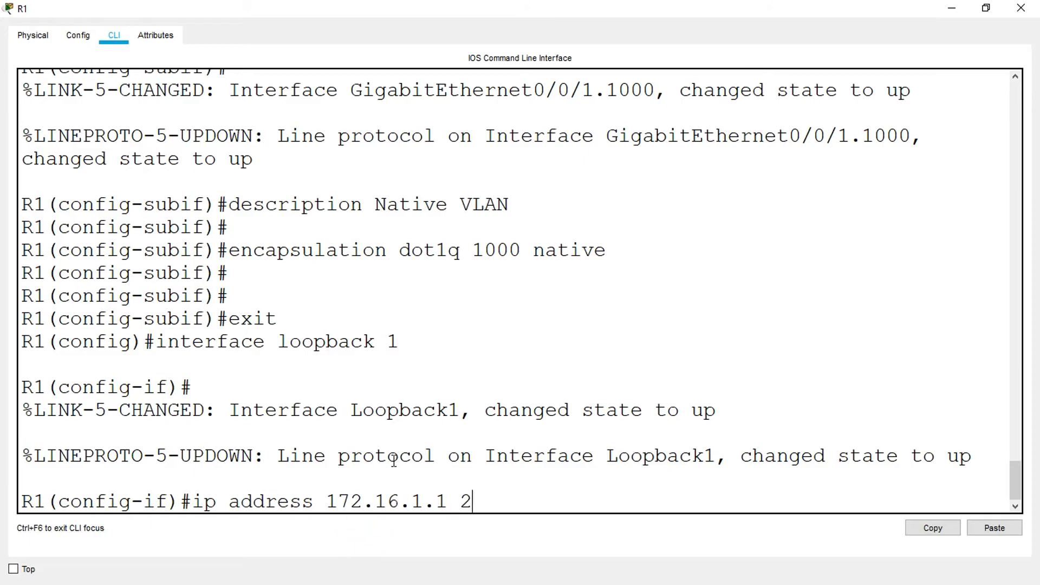
{"action": "type", "text": "55.255.255."}
{"action": "type", "text": "0"}
{"action": "key", "text": "Return"}
{"action": "key", "text": "Return"}
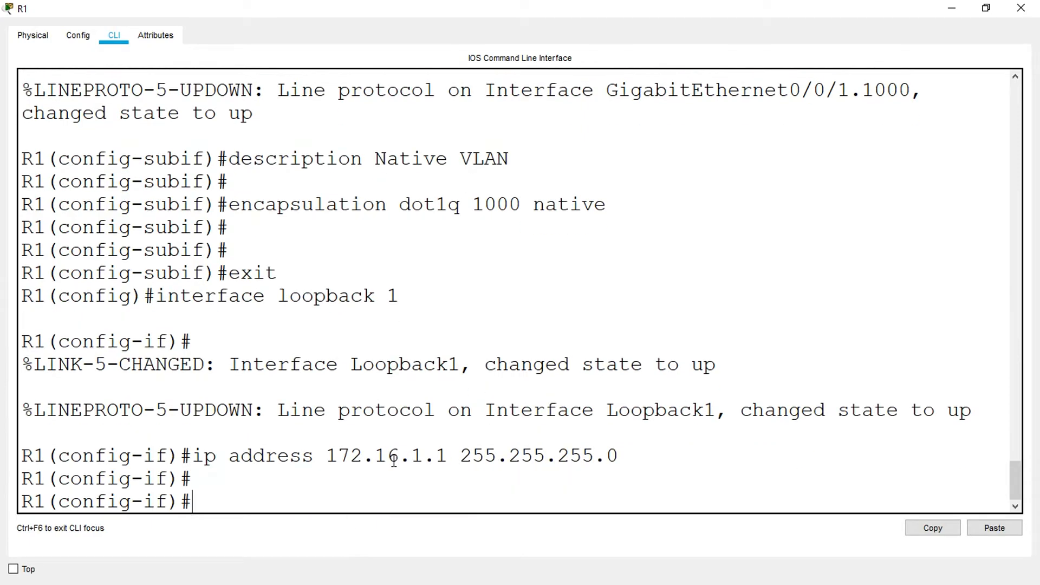
- Close R1, read the next item of the lab instructions, and return R1's maximized CLI to privileged EXEC mode
{"action": "left_click", "coordinate": [1020, 8]}
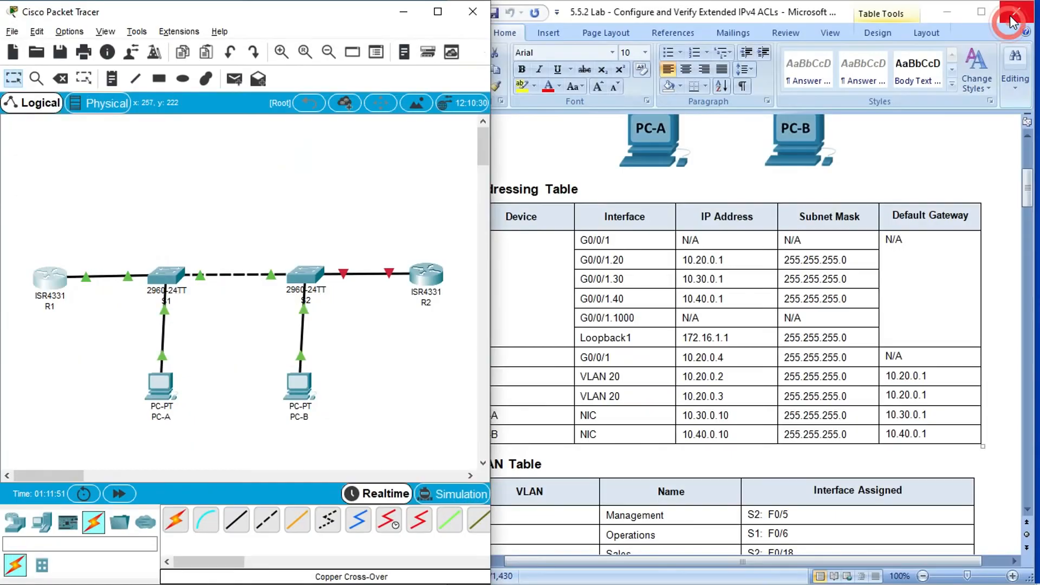
{"action": "scroll", "coordinate": [521, 368], "scroll_direction": "down", "scroll_amount": 15}
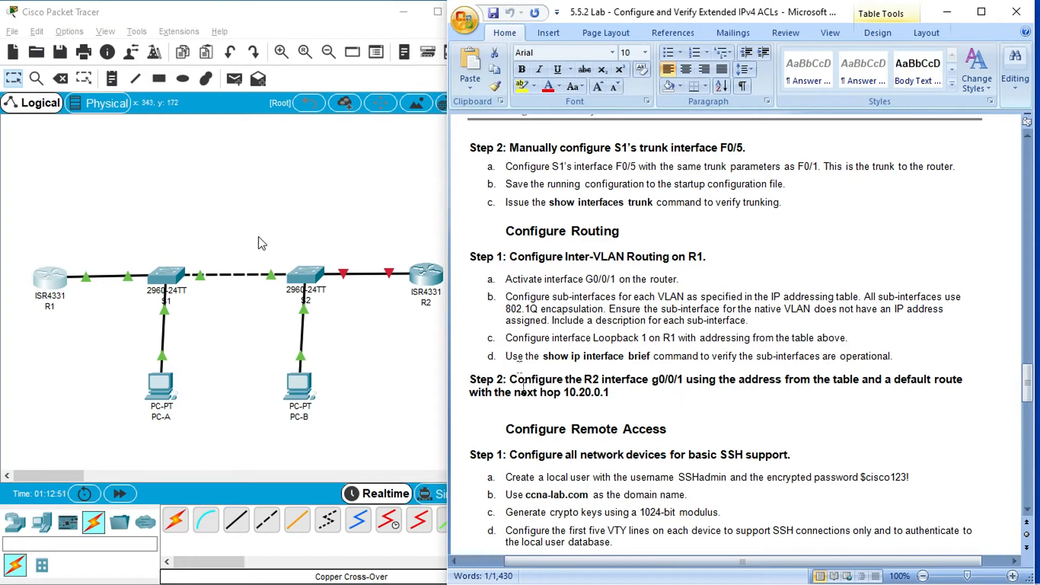
{"action": "left_click", "coordinate": [248, 221]}
{"action": "left_click", "coordinate": [50, 273]}
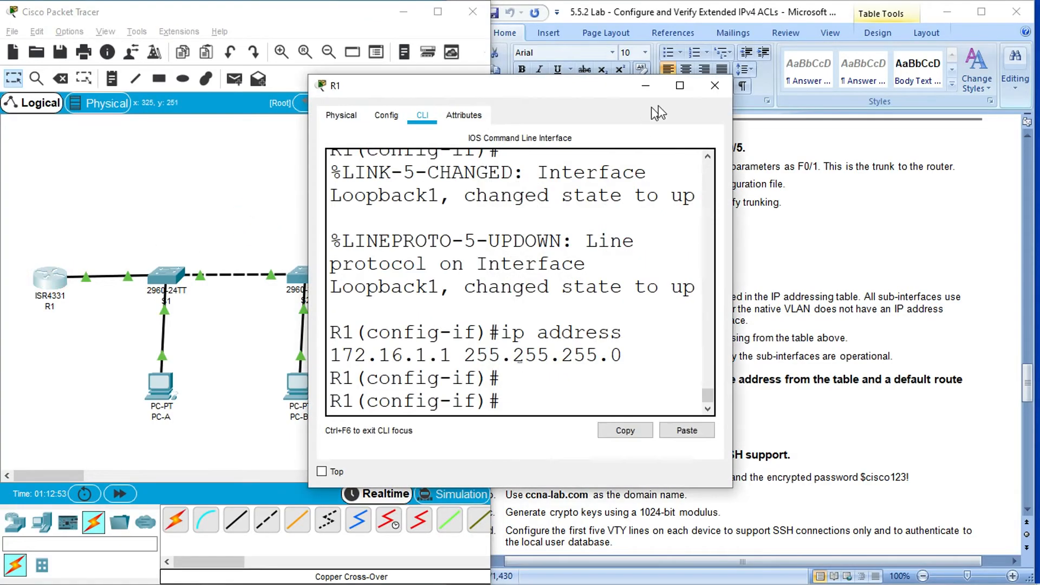
{"action": "left_click", "coordinate": [685, 87]}
{"action": "type", "text": "end"}
{"action": "key", "text": "Return"}
- Try to list R1's interfaces with the command show ip interfaces brief
{"action": "type", "text": "show ip interfaces brief"}
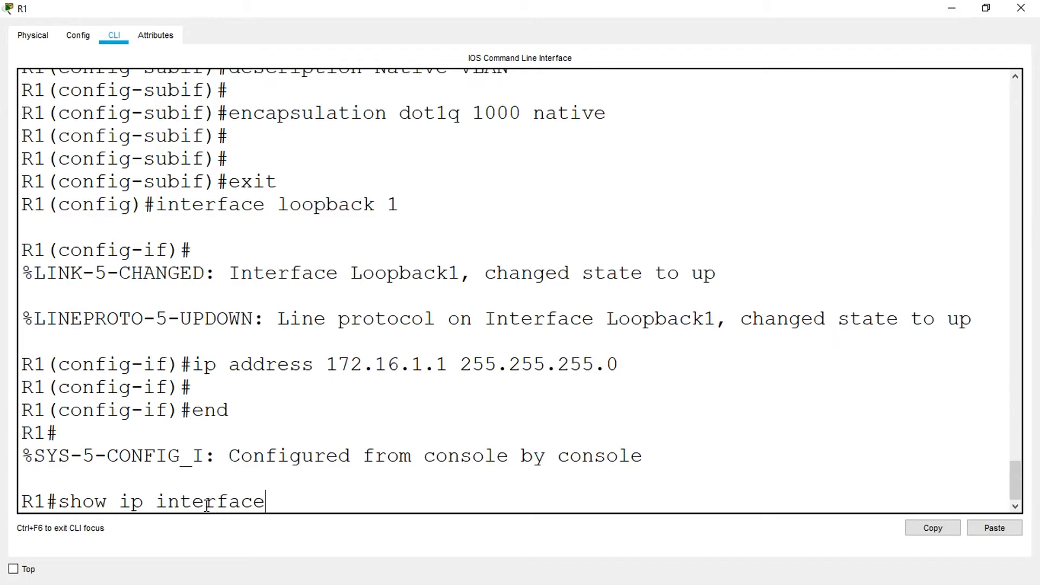
{"action": "key", "text": "Return"}
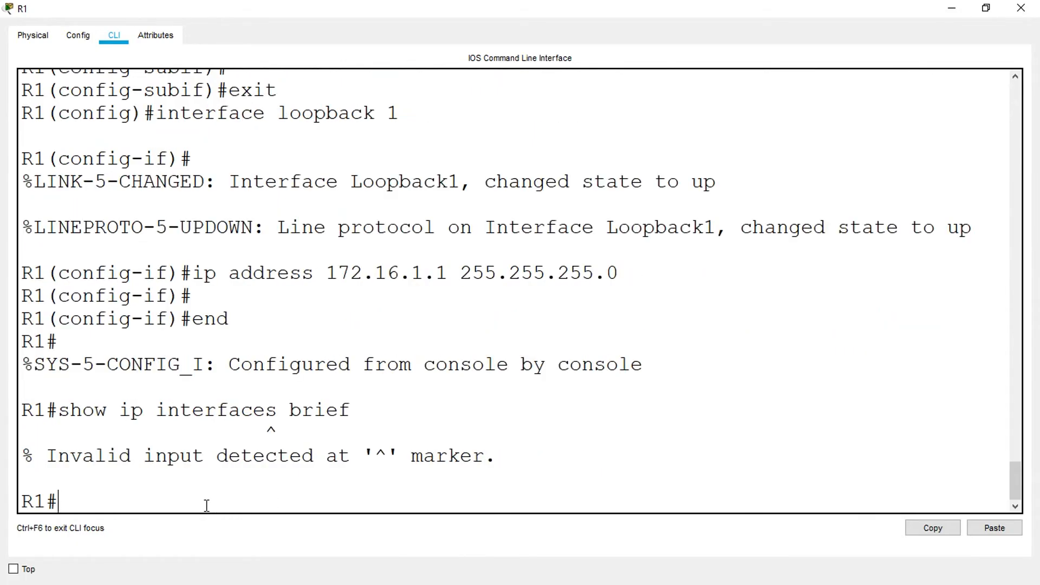
{"action": "type", "text": "show ip interface brief"}
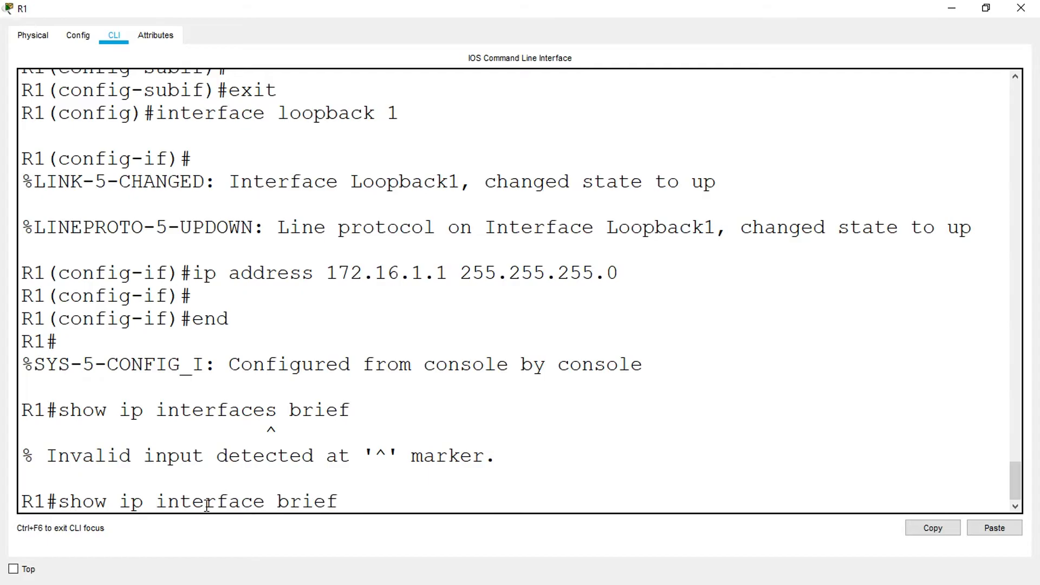
- Display R1's interface summary with the command show ip interface brief
{"action": "key", "text": "Return"}
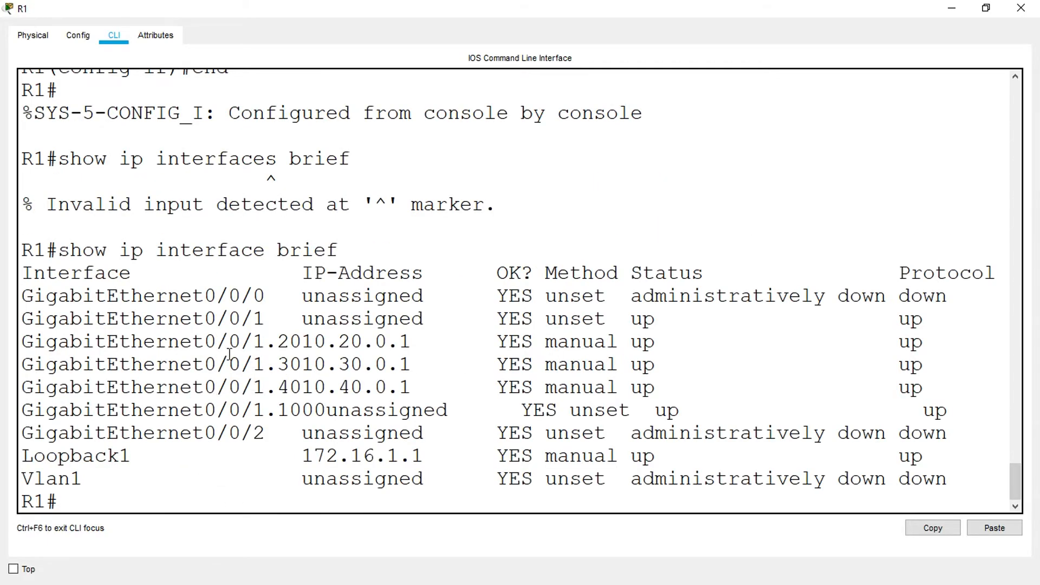
- Examine the subinterface names and IP addresses for .20, .30, .40 and .1000 in the interface summary
{"action": "left_click_drag", "start_coordinate": [193, 342], "coordinate": [411, 342]}
{"action": "left_click", "coordinate": [313, 341]}
{"action": "left_click_drag", "start_coordinate": [306, 362], "coordinate": [420, 369]}
{"action": "left_click_drag", "start_coordinate": [307, 393], "coordinate": [422, 388]}
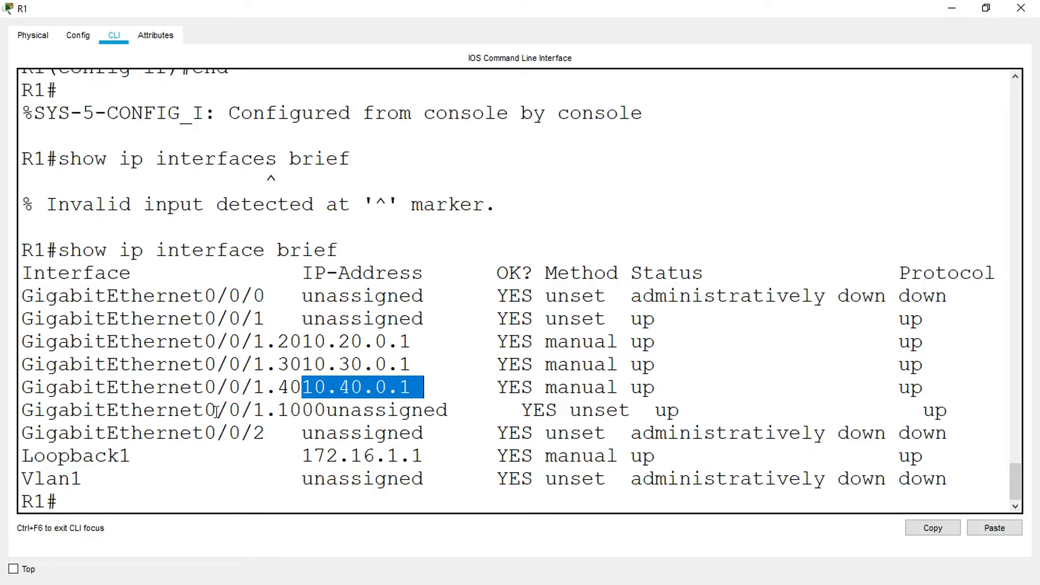
{"action": "left_click_drag", "start_coordinate": [252, 412], "coordinate": [328, 412]}
- Examine the Status and Protocol columns for GigabitEthernet0/0/1 and its subinterfaces
{"action": "left_click_drag", "start_coordinate": [631, 275], "coordinate": [717, 275]}
{"action": "left_click_drag", "start_coordinate": [630, 320], "coordinate": [680, 341]}
{"action": "left_click_drag", "start_coordinate": [624, 364], "coordinate": [656, 364]}
{"action": "left_click_drag", "start_coordinate": [652, 403], "coordinate": [740, 410]}
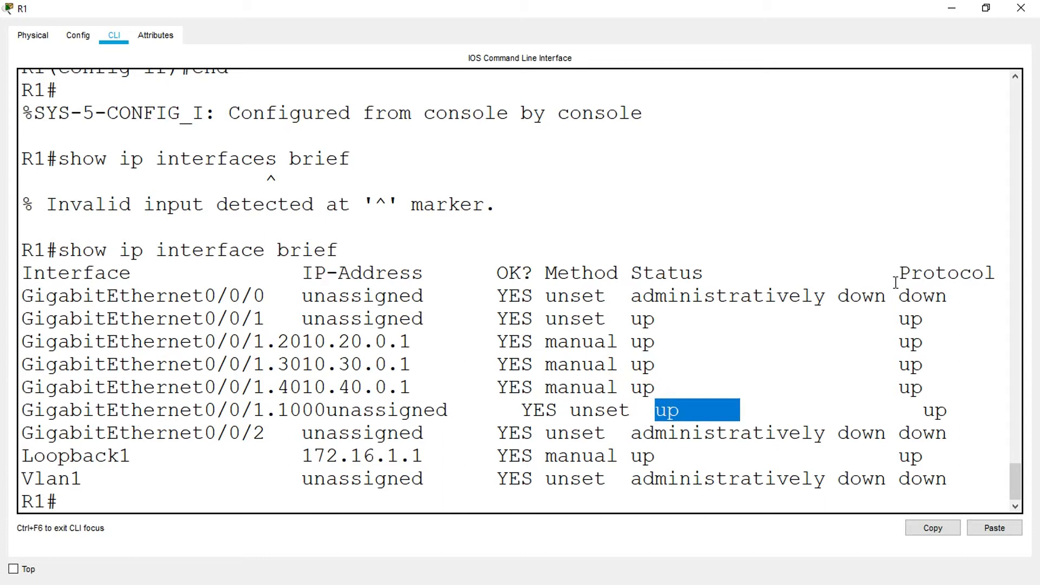
{"action": "left_click_drag", "start_coordinate": [896, 282], "coordinate": [1011, 281]}
{"action": "left_click_drag", "start_coordinate": [887, 320], "coordinate": [937, 320]}
{"action": "left_click_drag", "start_coordinate": [888, 342], "coordinate": [936, 342]}
{"action": "left_click_drag", "start_coordinate": [888, 366], "coordinate": [948, 413]}
{"action": "left_click", "coordinate": [915, 414]}
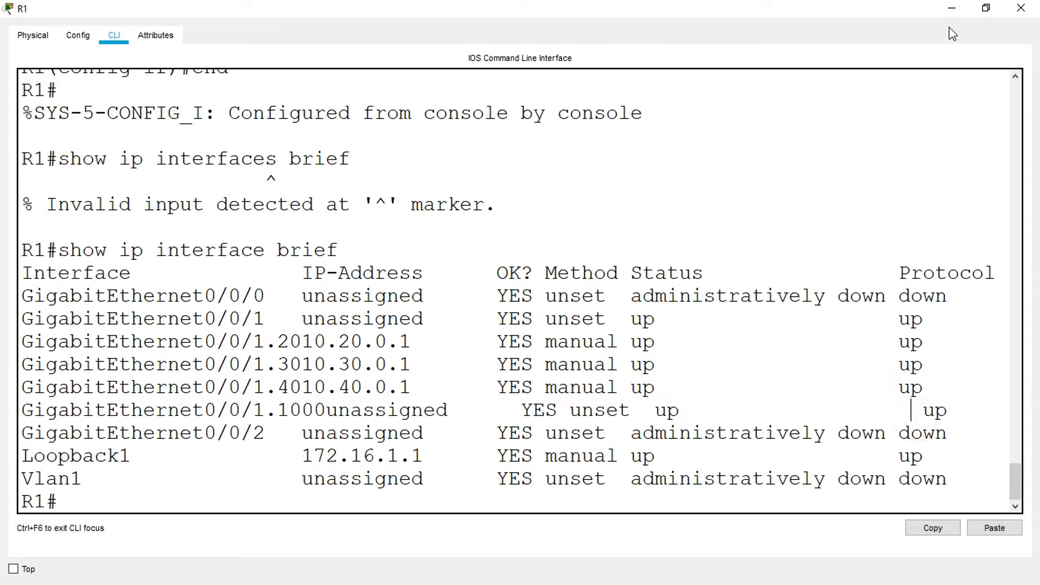
- Minimize R1 and read Step 2 of the lab's routing section about R2's g0/0/1 interface and default route
{"action": "left_click", "coordinate": [952, 8]}
{"action": "scroll", "coordinate": [491, 271], "scroll_direction": "down", "scroll_amount": 3}
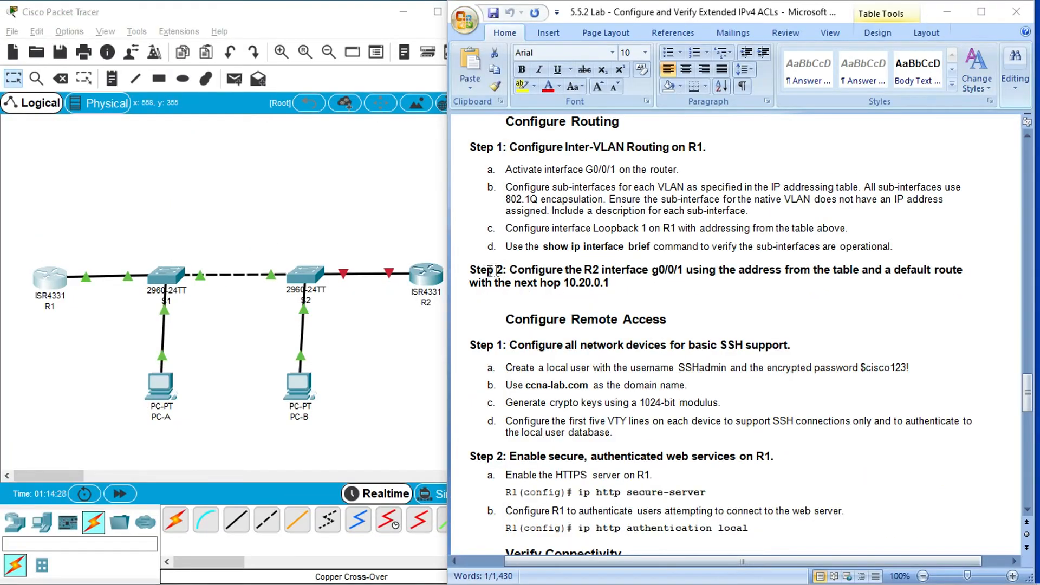
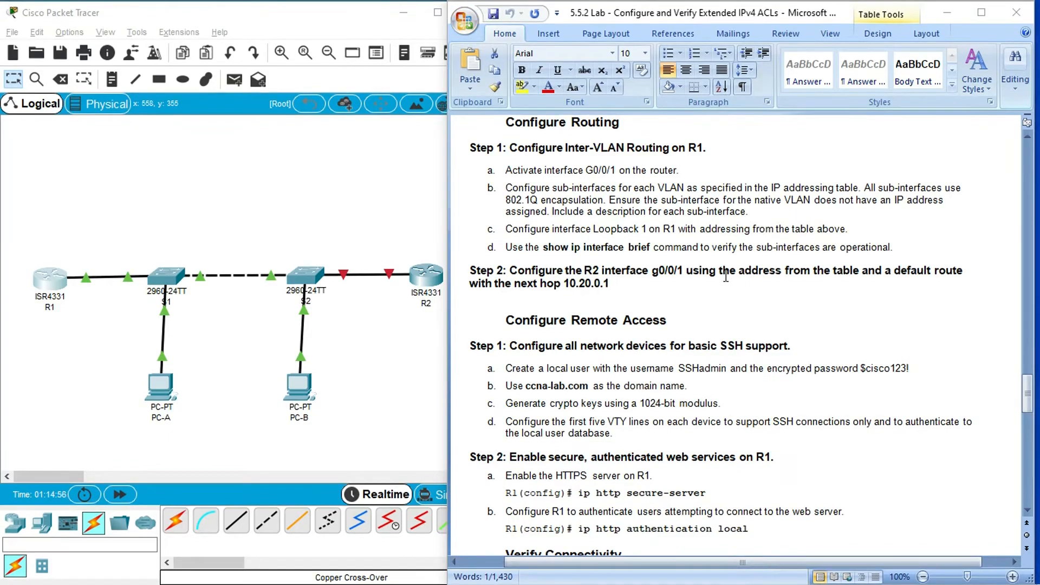
- Copy R2's G0/0/1 IP address, 10.20.0.4, from the lab document's addressing table
{"action": "left_click_drag", "start_coordinate": [1027, 391], "coordinate": [1031, 190]}
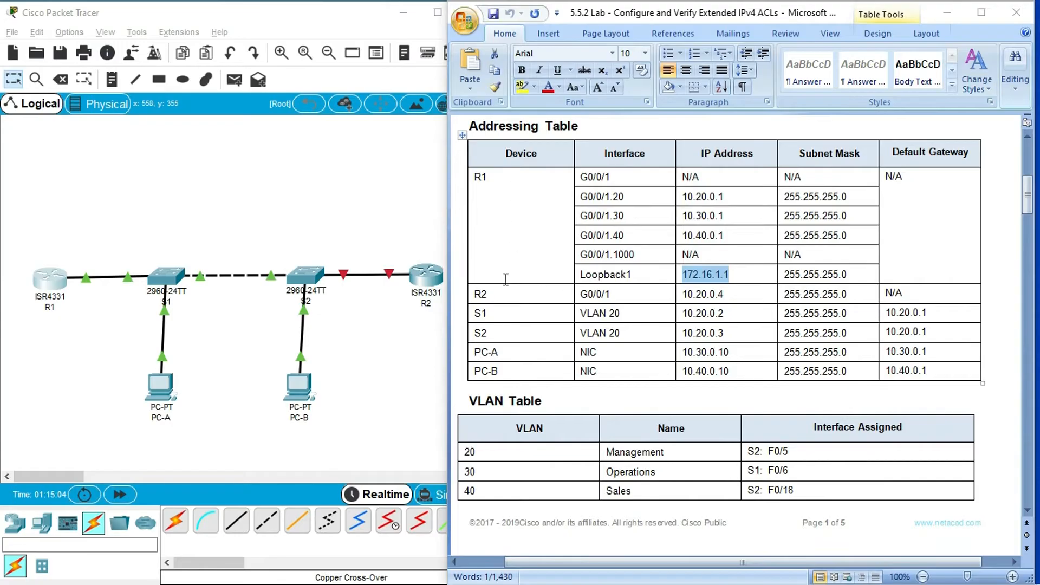
{"action": "left_click", "coordinate": [683, 295]}
{"action": "left_click", "coordinate": [726, 296], "text": "shift"}
{"action": "key", "text": "super+c"}
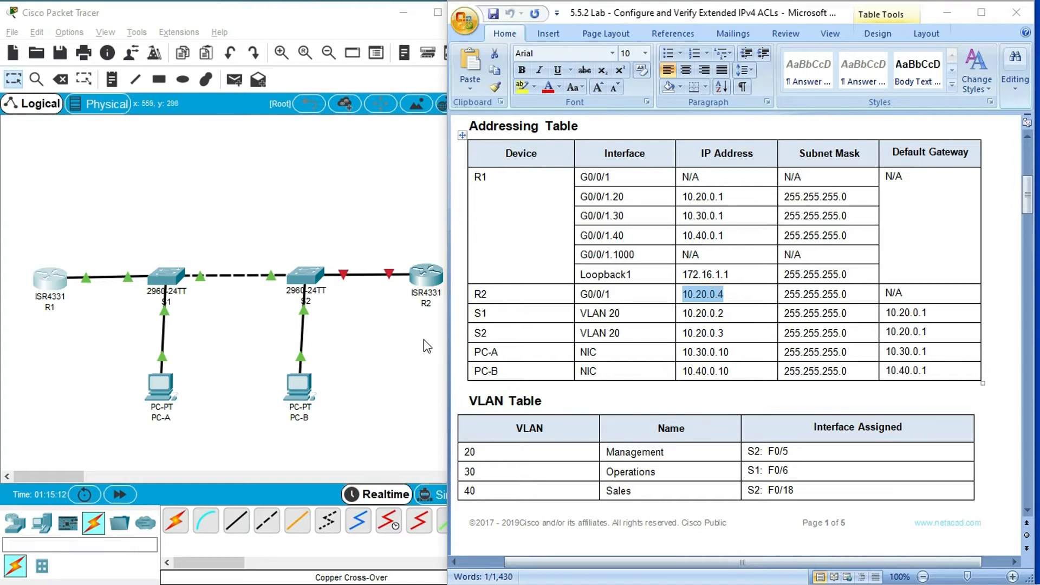
- Open R2's command line, log in with the console and enable passwords, and enter global configuration mode
{"action": "left_click", "coordinate": [418, 278]}
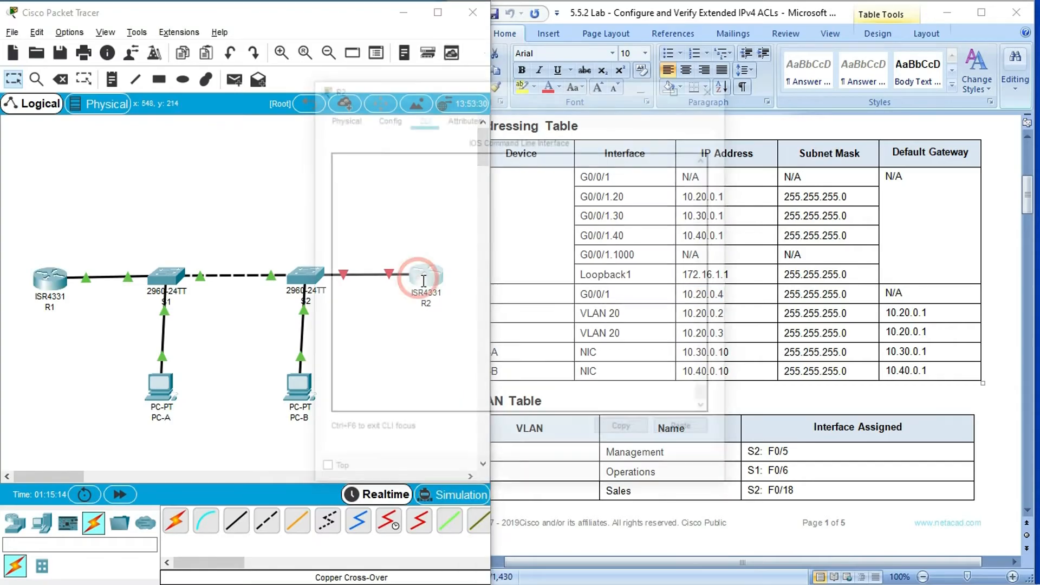
{"action": "left_click", "coordinate": [680, 86]}
{"action": "left_click", "coordinate": [103, 485]}
{"action": "key", "text": "Return"}
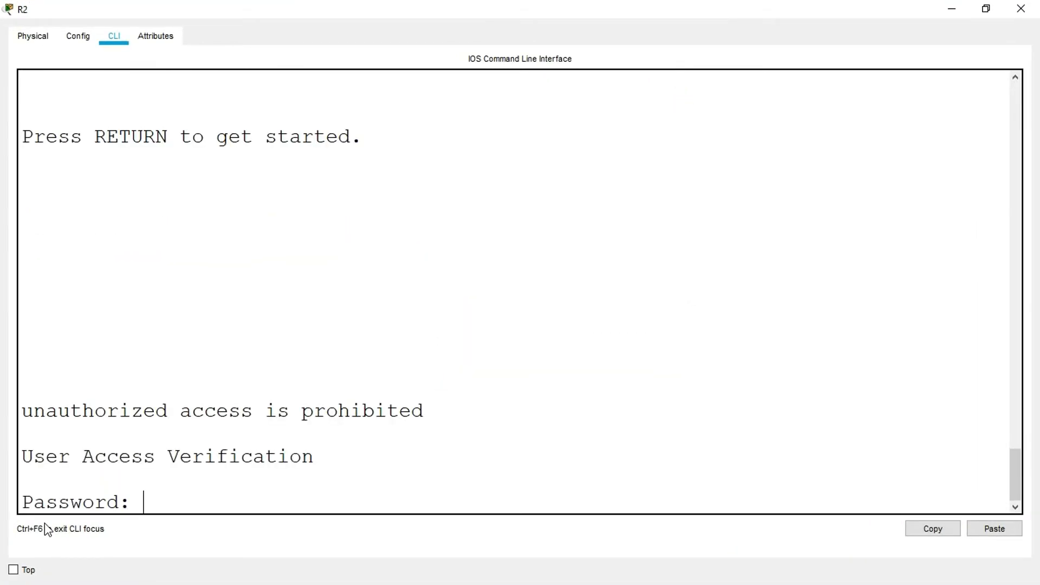
{"action": "key", "text": "Return"}
{"action": "type", "text": "enable"}
{"action": "key", "text": "Return"}
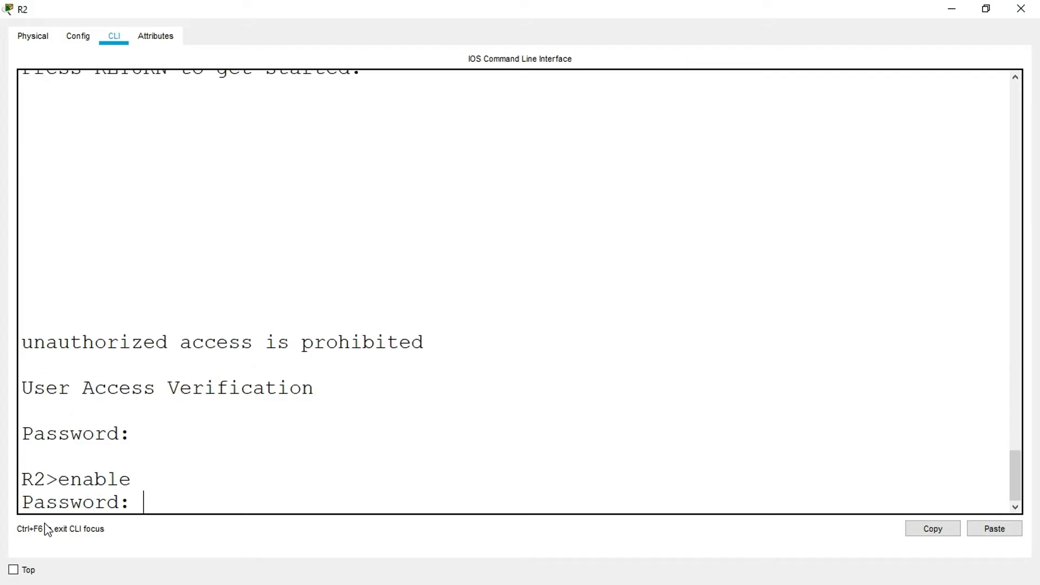
{"action": "key", "text": "Return"}
{"action": "type", "text": "conf t"}
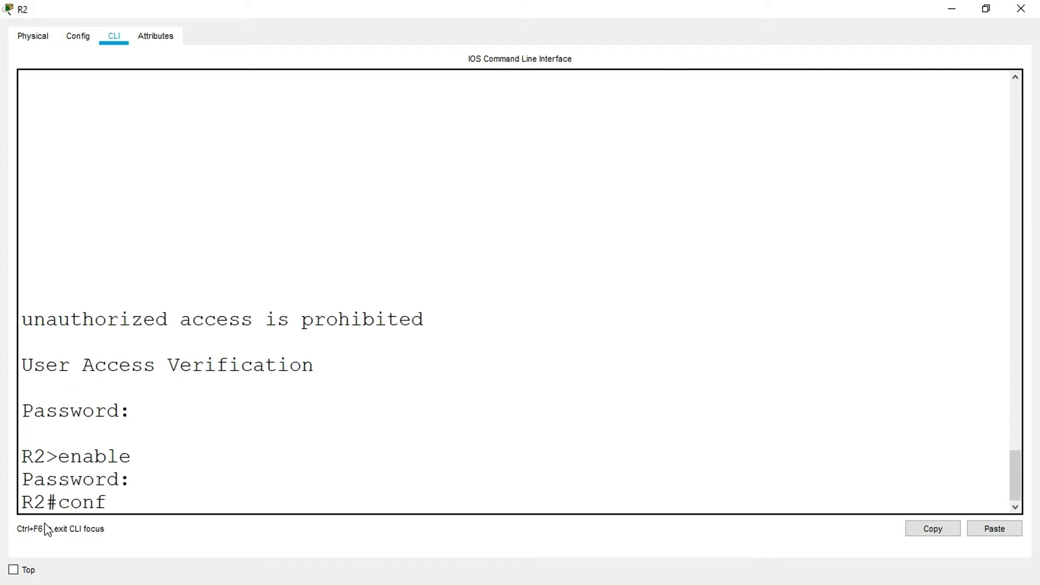
{"action": "key", "text": "Return"}
- Assign IP address 10.20.0.4 with mask 255.255.255.0 to R2's interface g0/0/1
{"action": "type", "text": "interface"}
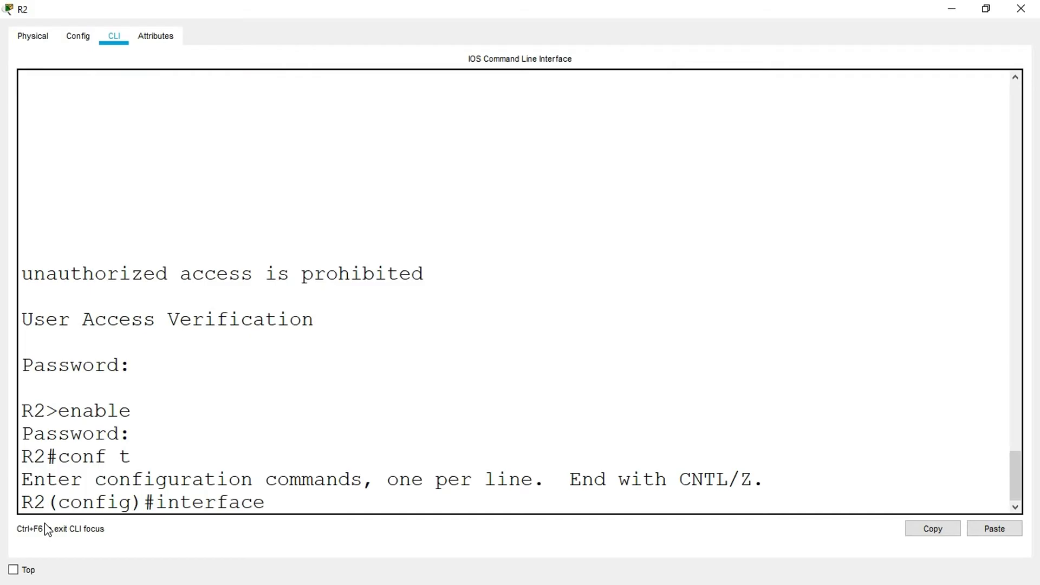
{"action": "type", "text": " g0/0/1"}
{"action": "key", "text": "Return"}
{"action": "type", "text": "ip address"}
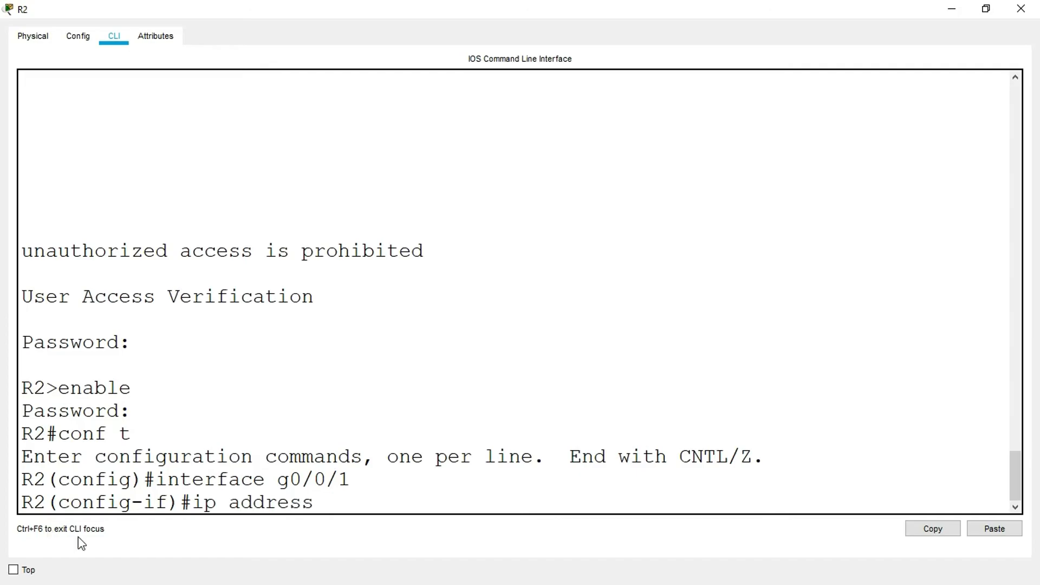
{"action": "right_click", "coordinate": [345, 504]}
{"action": "left_click", "coordinate": [359, 529]}
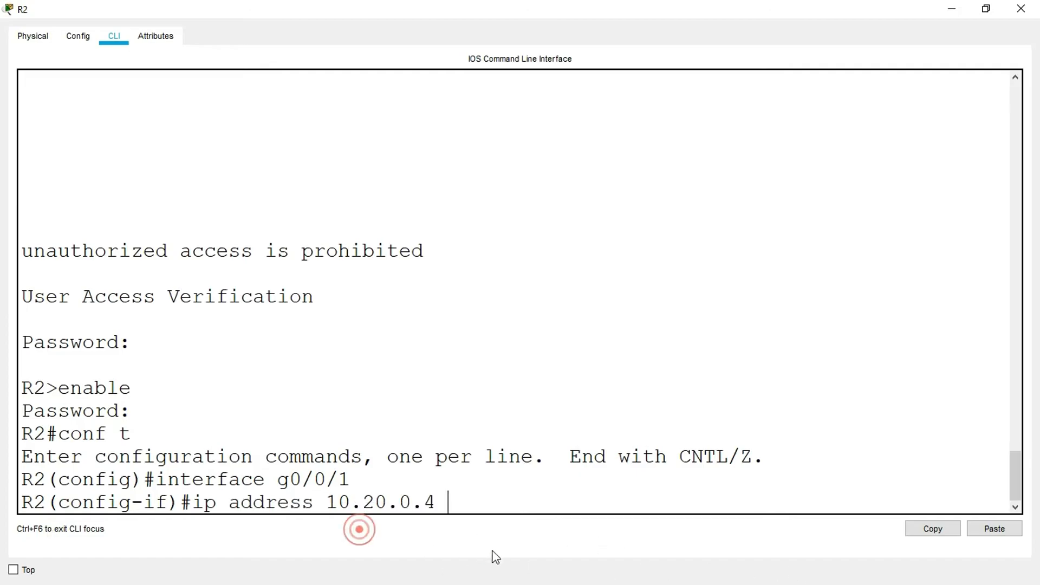
{"action": "type", "text": "255.255.255.0"}
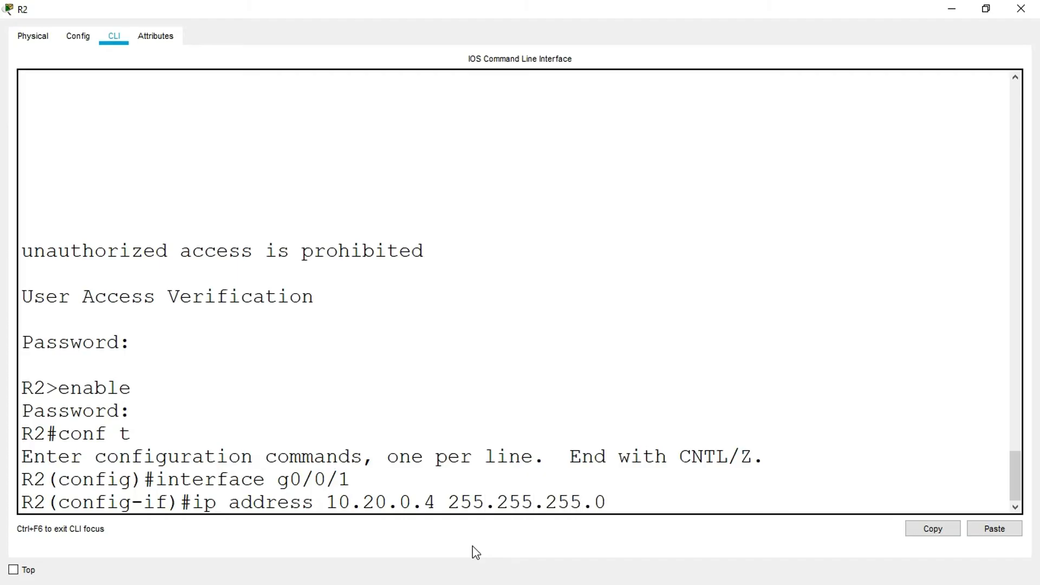
{"action": "key", "text": "Return"}
- Activate R2's g0/0/1 with no shutdown and return to global configuration mode
{"action": "type", "text": "no s"}
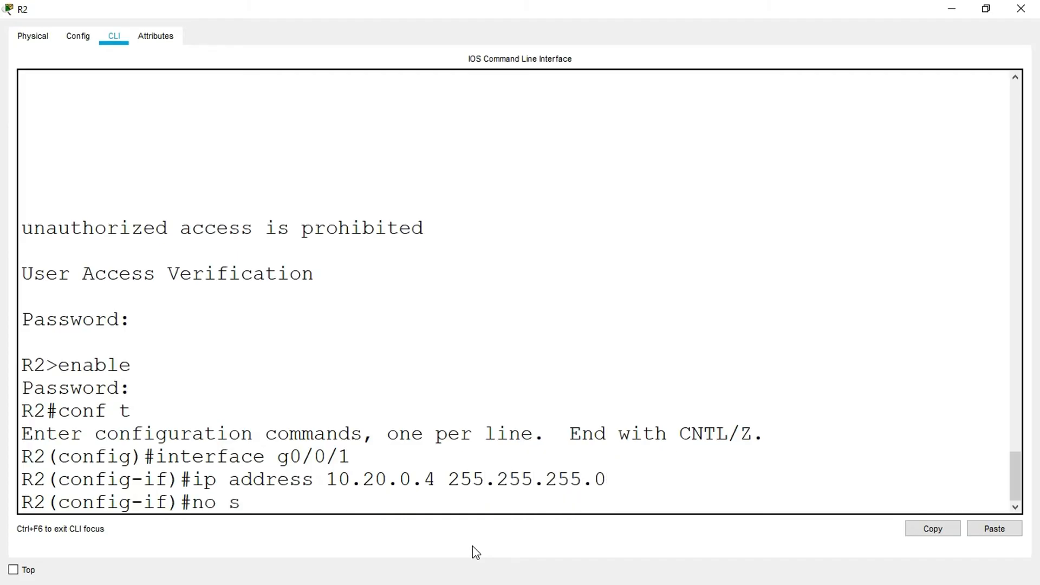
{"action": "type", "text": "hutdown"}
{"action": "key", "text": "Return"}
{"action": "type", "text": "exit"}
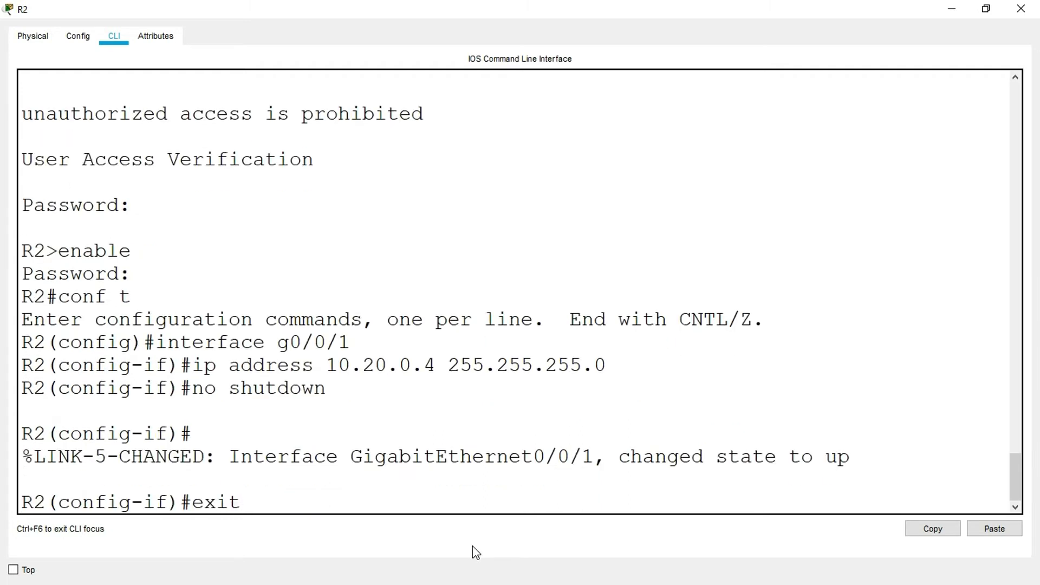
{"action": "key", "text": "Return"}
{"action": "key", "text": "Return"}
- Begin R2's default route command with ip route 0.0.0.0 0.0.0.0 and copy next hop 10.20.0.1 from Step 2 of the lab
{"action": "type", "text": "ip route"}
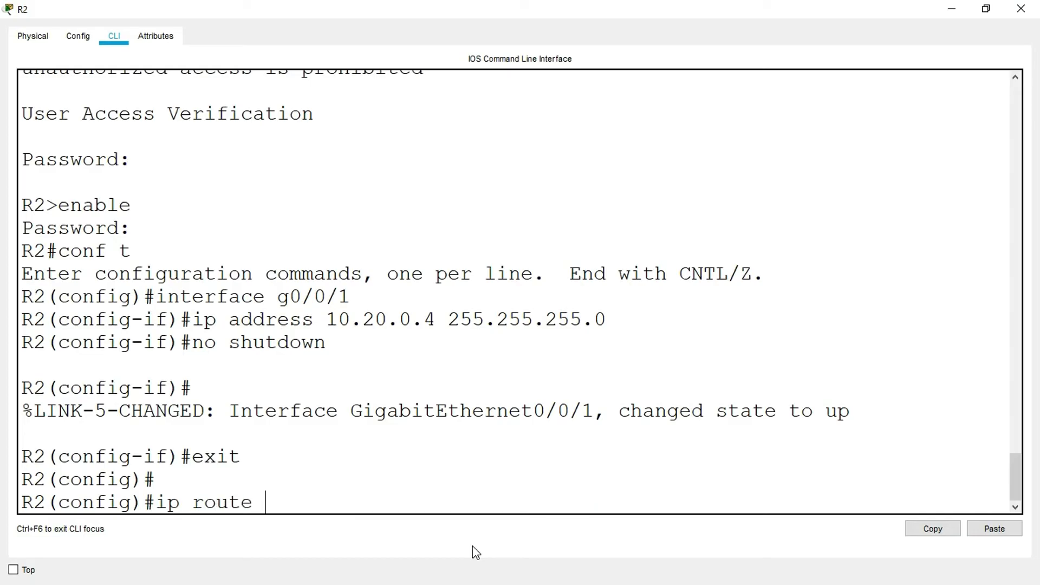
{"action": "type", "text": "0.0.0.0 0.0.0.0"}
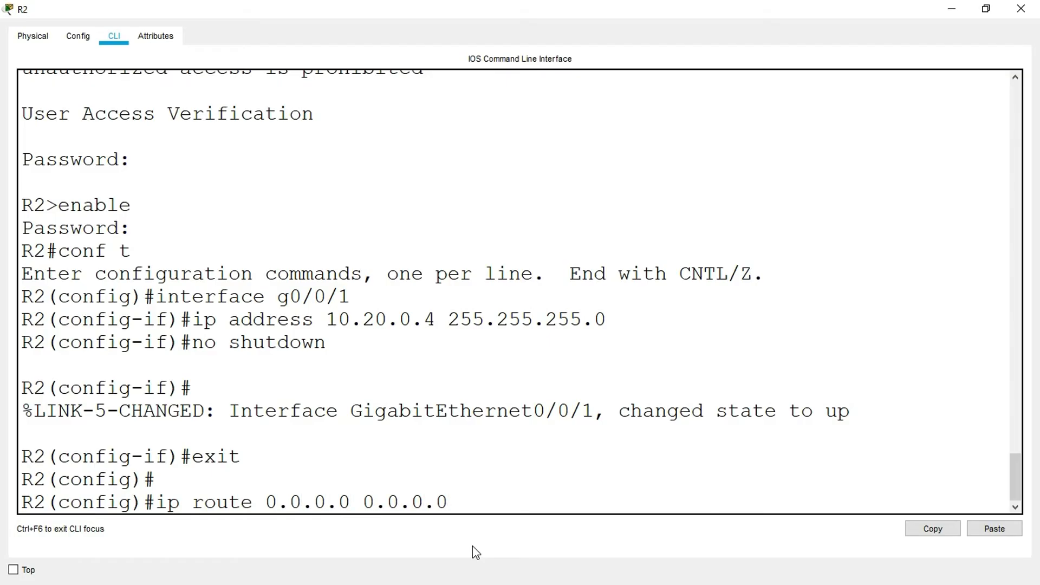
{"action": "left_click", "coordinate": [952, 9]}
{"action": "left_click_drag", "start_coordinate": [1028, 190], "coordinate": [1023, 388]}
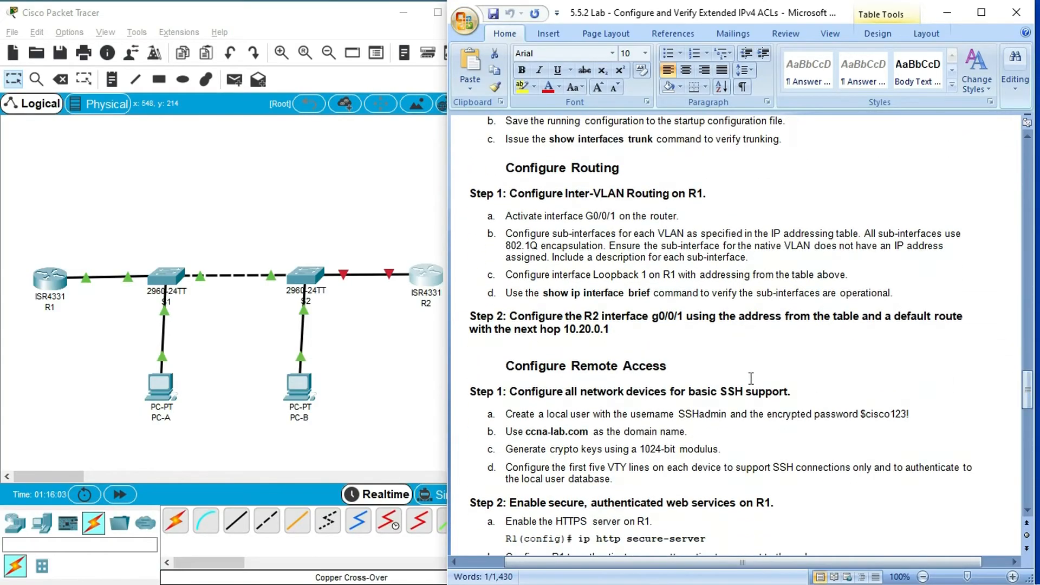
{"action": "left_click", "coordinate": [564, 333]}
{"action": "left_click_drag", "start_coordinate": [563, 333], "coordinate": [610, 332]}
{"action": "key", "text": "super+c"}
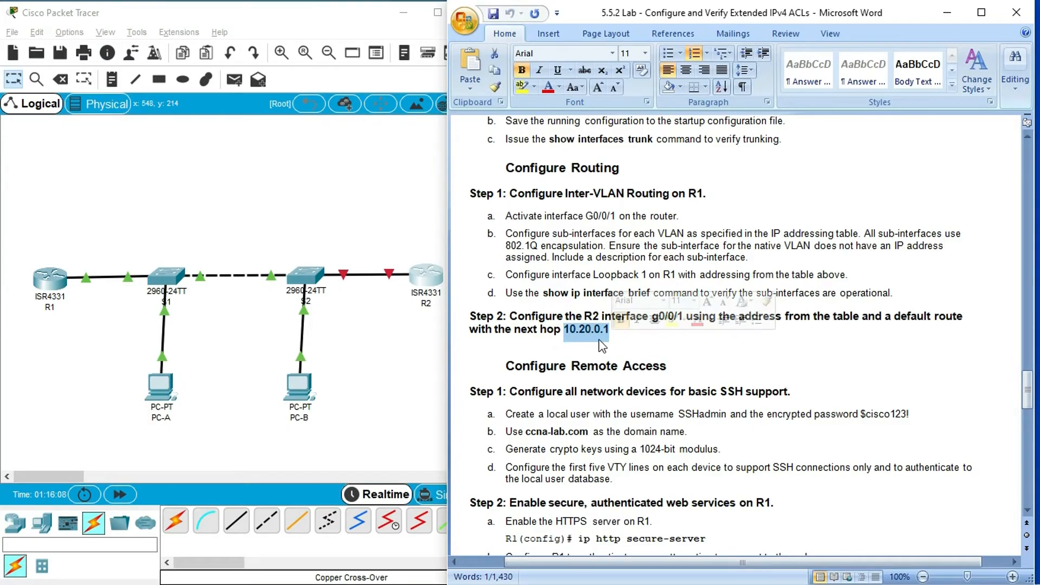
- Complete R2's default route command with the copied next hop 10.20.0.1 and run it
{"action": "left_click", "coordinate": [425, 280]}
{"action": "left_click", "coordinate": [680, 88]}
{"action": "right_click", "coordinate": [480, 500]}
{"action": "left_click", "coordinate": [465, 499]}
{"action": "right_click", "coordinate": [476, 499]}
{"action": "left_click", "coordinate": [493, 528]}
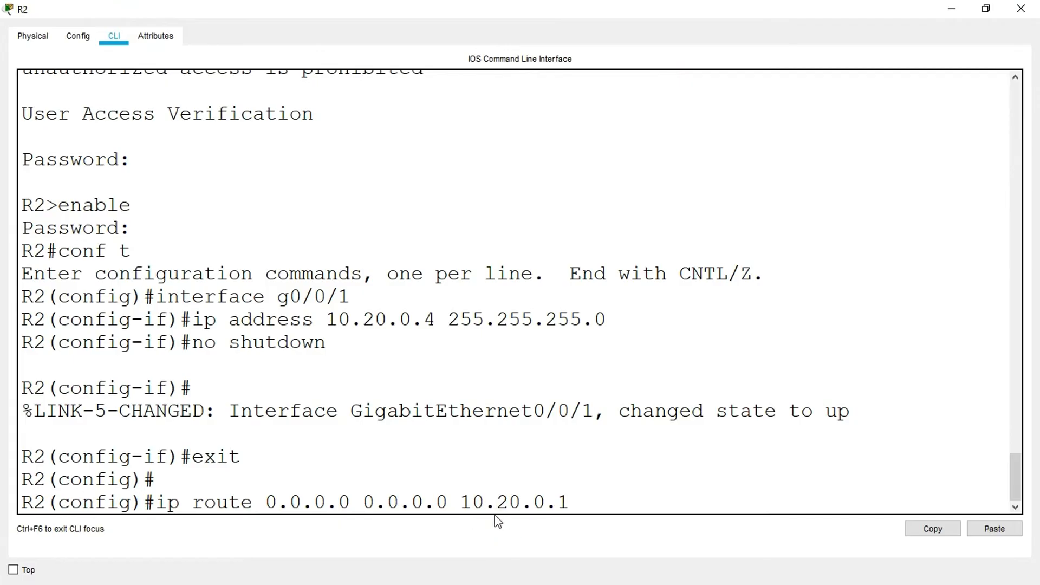
{"action": "key", "text": "Return"}
{"action": "key", "text": "Return"}
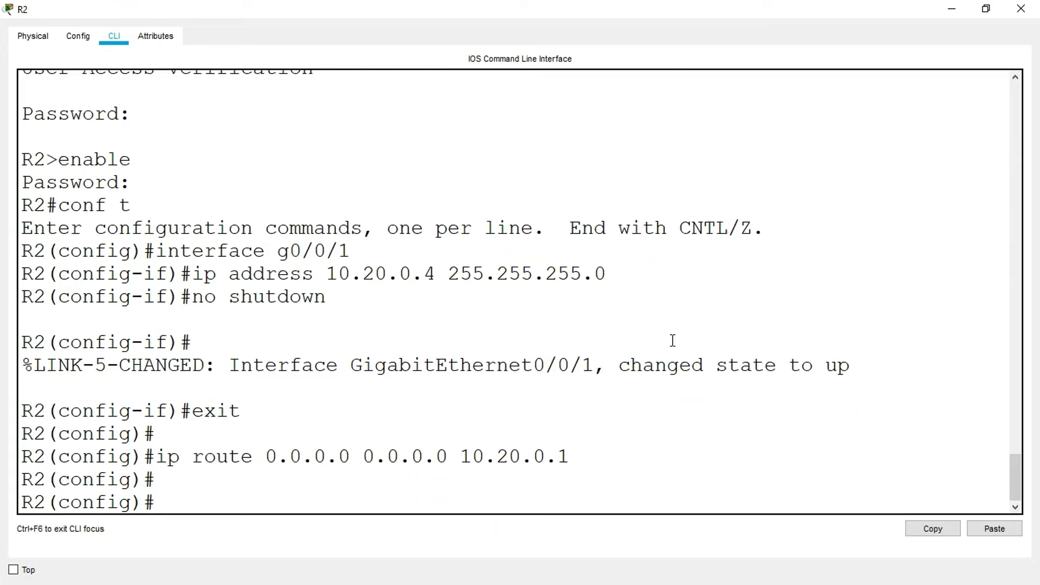
- Close R2's window and check the port labels on the link between S2 and R2
{"action": "left_click", "coordinate": [1021, 9]}
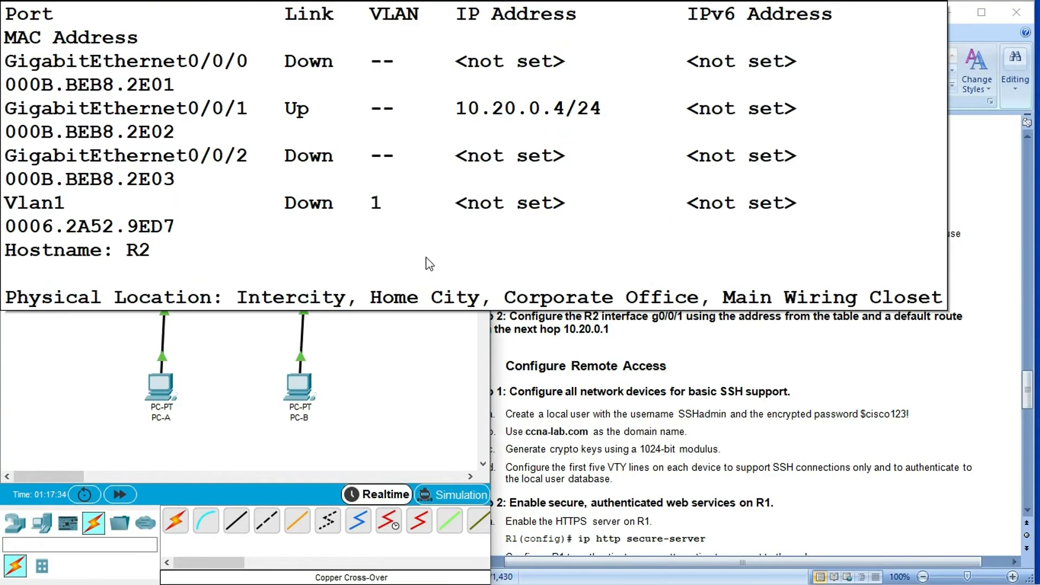
{"action": "left_click", "coordinate": [394, 306]}
{"action": "mouse_move", "coordinate": [392, 272]}
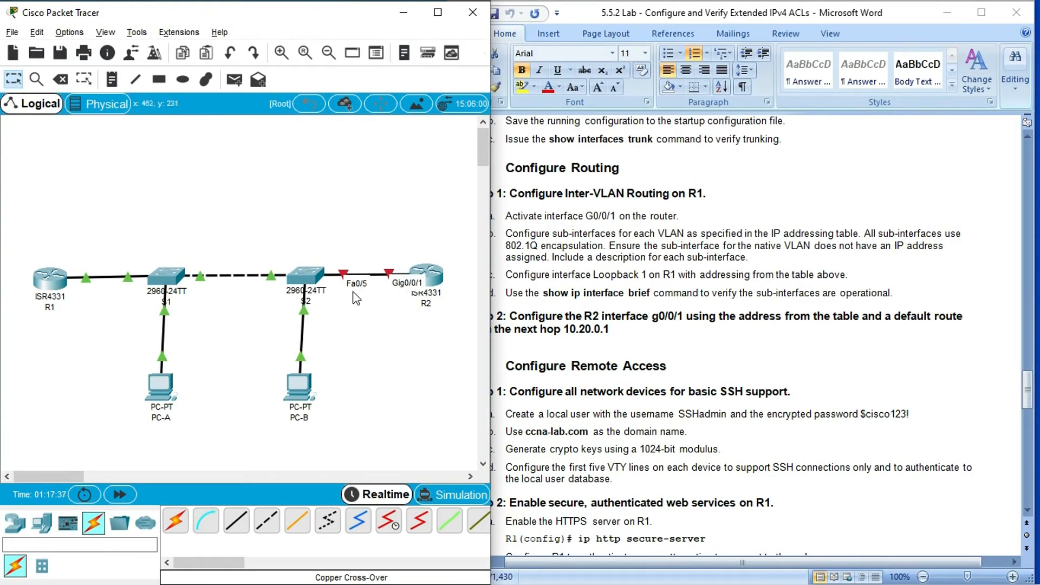
- Open S2's command line, log in with the console password, and enter privileged mode with the enable password
{"action": "left_click", "coordinate": [303, 276]}
{"action": "left_click", "coordinate": [679, 86]}
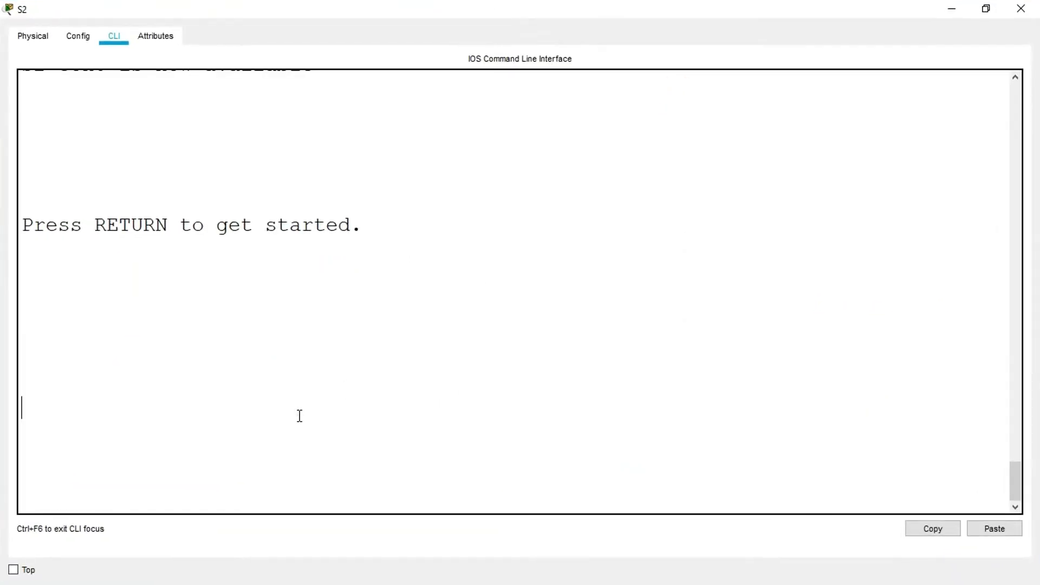
{"action": "key", "text": "Return"}
{"action": "key", "text": "Return"}
{"action": "type", "text": "enable"}
{"action": "key", "text": "Return"}
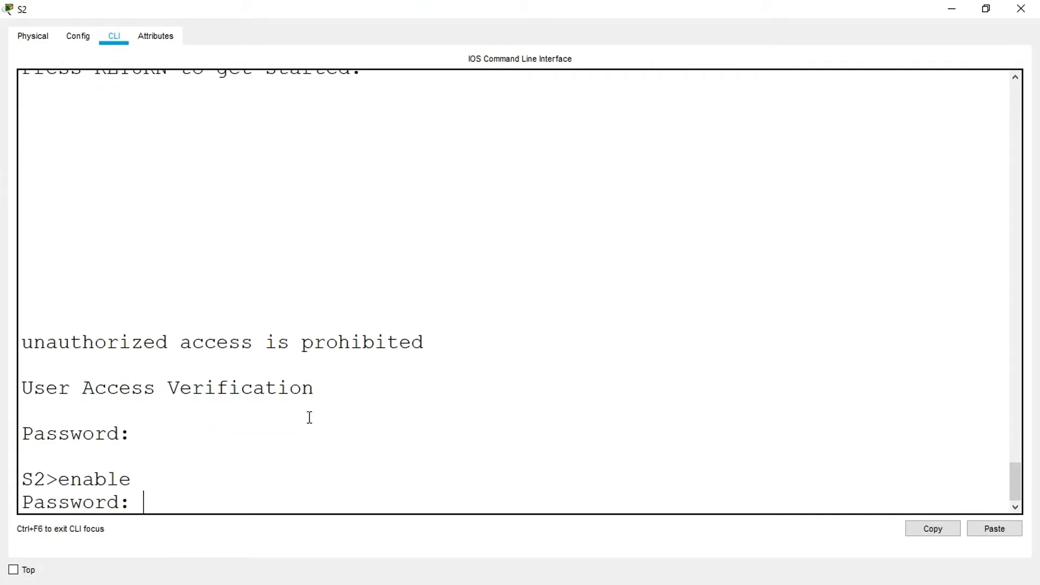
{"action": "key", "text": "Return"}
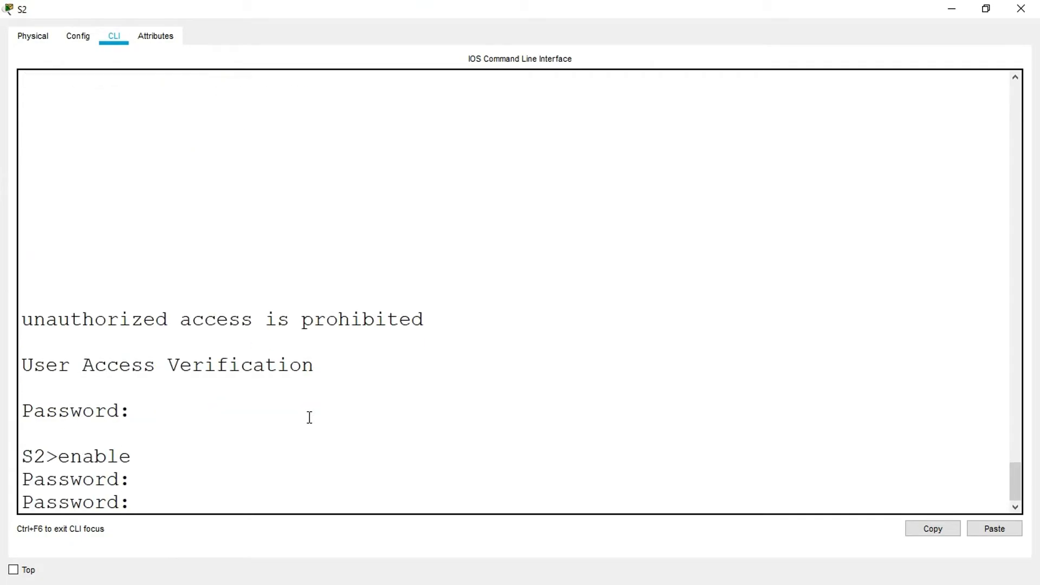
{"action": "key", "text": "Return"}
- Display S2's full interface summary with the command show ip interface brief
{"action": "type", "text": "show ip"}
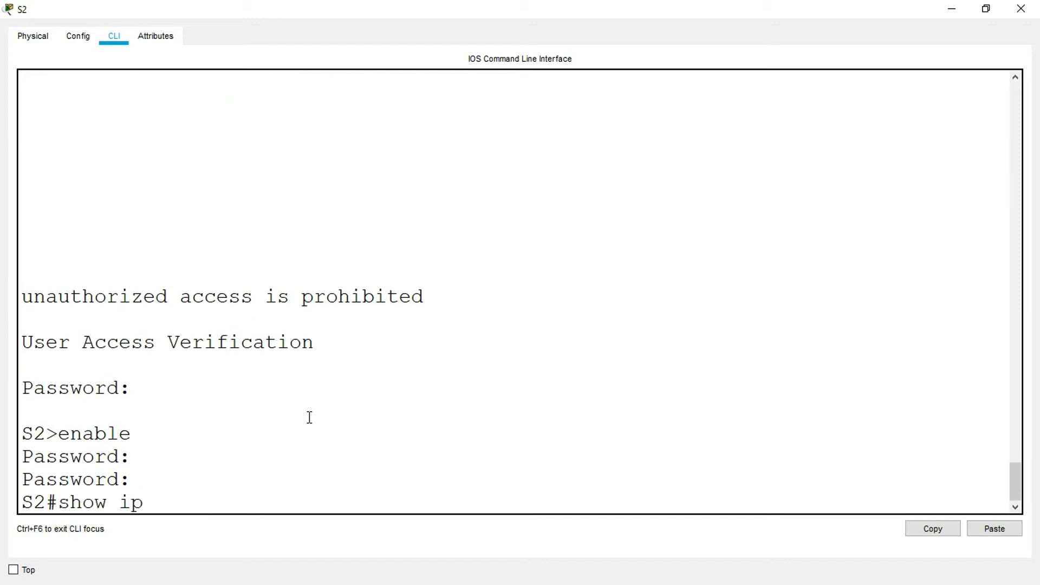
{"action": "type", "text": " interface breiff"}
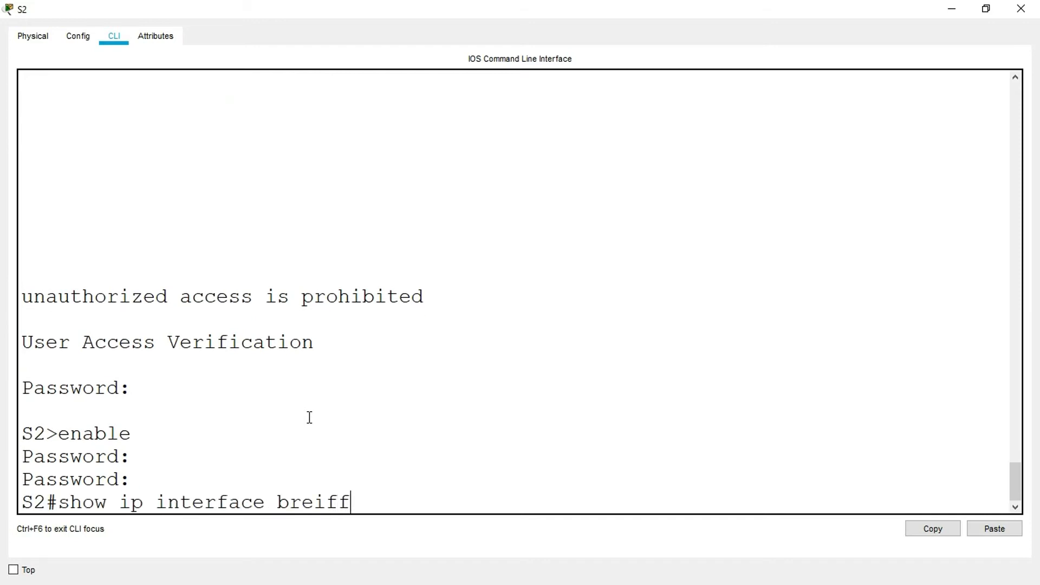
{"action": "key", "text": "Return"}
{"action": "type", "text": "show ip inter"}
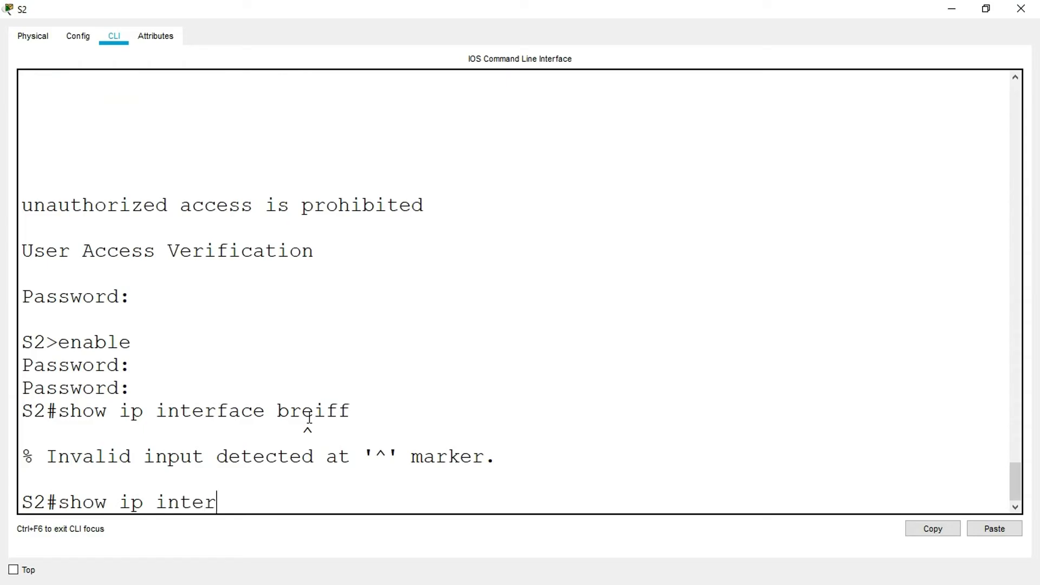
{"action": "type", "text": "face breef"}
{"action": "key", "text": "Return"}
{"action": "key", "text": "space"}
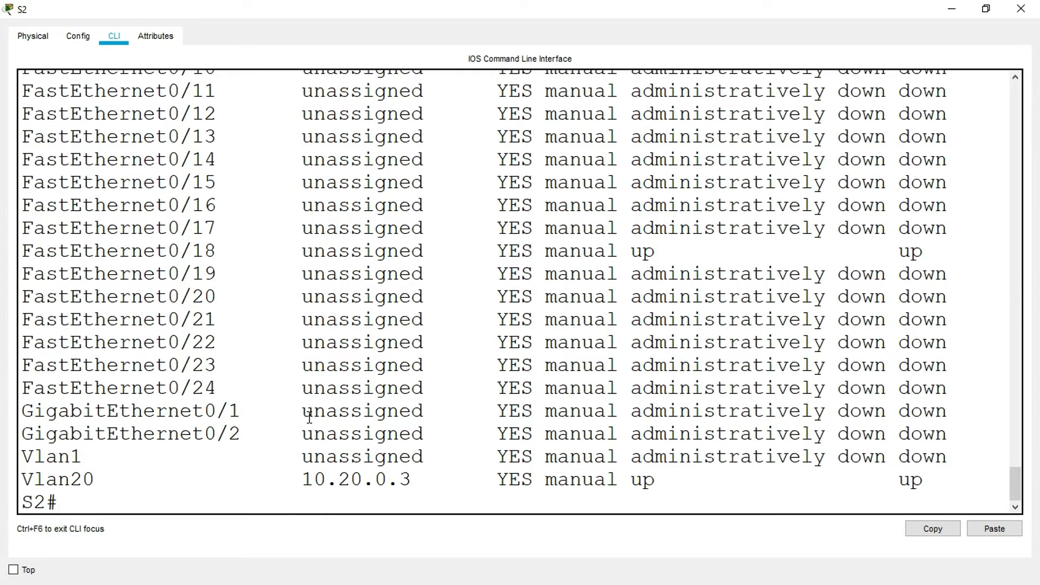
- Examine the FastEthernet0/5 row and its Status value in S2's interface summary
{"action": "scroll", "coordinate": [275, 326], "scroll_direction": "up", "scroll_amount": 2}
{"action": "scroll", "coordinate": [273, 324], "scroll_direction": "up", "scroll_amount": 3}
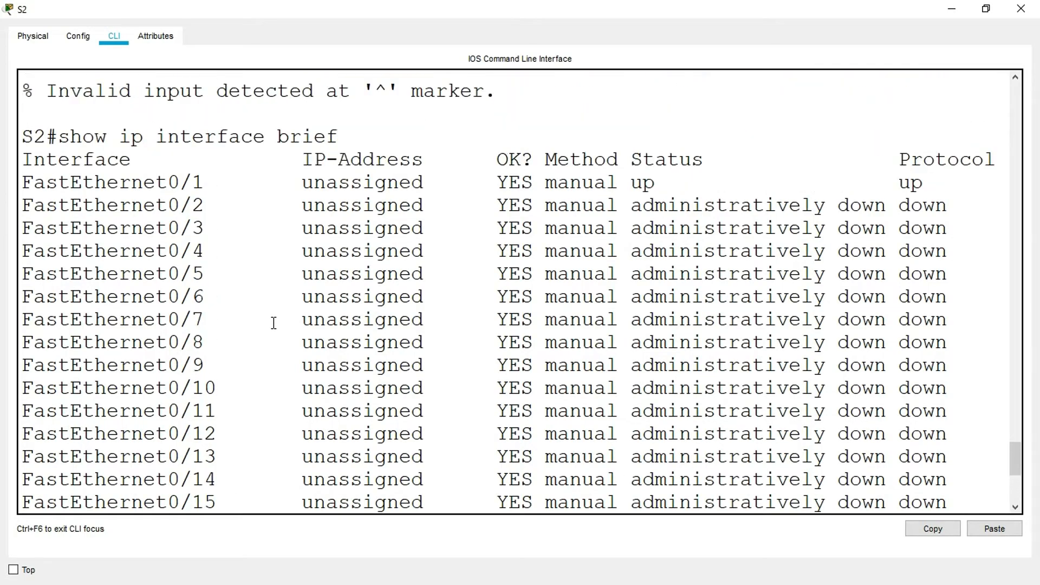
{"action": "left_click_drag", "start_coordinate": [23, 278], "coordinate": [825, 280]}
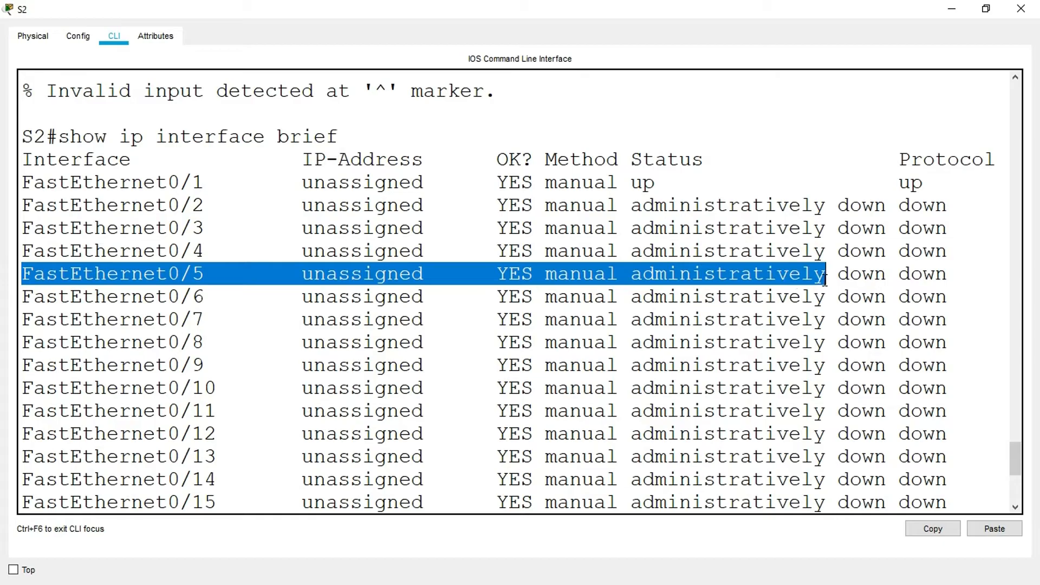
{"action": "left_click", "coordinate": [654, 284]}
{"action": "left_click_drag", "start_coordinate": [630, 274], "coordinate": [888, 273]}
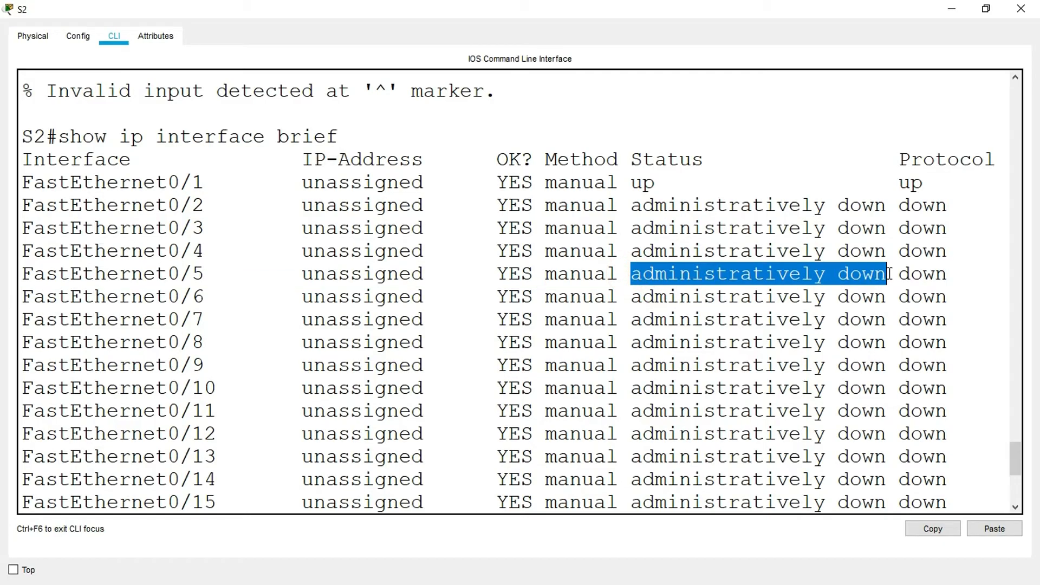
- Enter configuration mode on S2, activate interface fa0/5 with no shut, and minimize S2's window
{"action": "scroll", "coordinate": [318, 348], "scroll_direction": "down", "scroll_amount": 5}
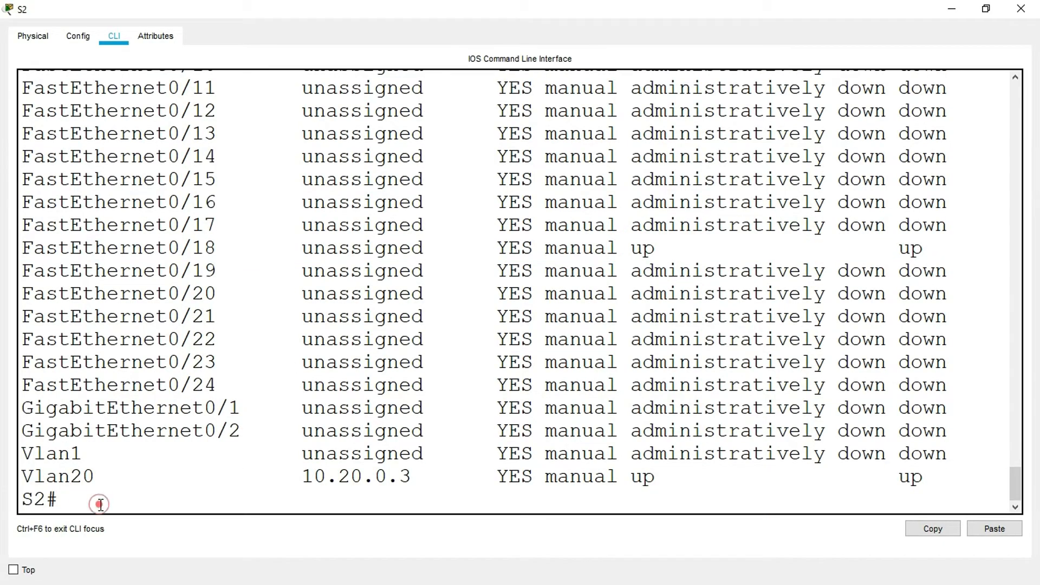
{"action": "type", "text": "conf t"}
{"action": "key", "text": "Return"}
{"action": "type", "text": "interface"}
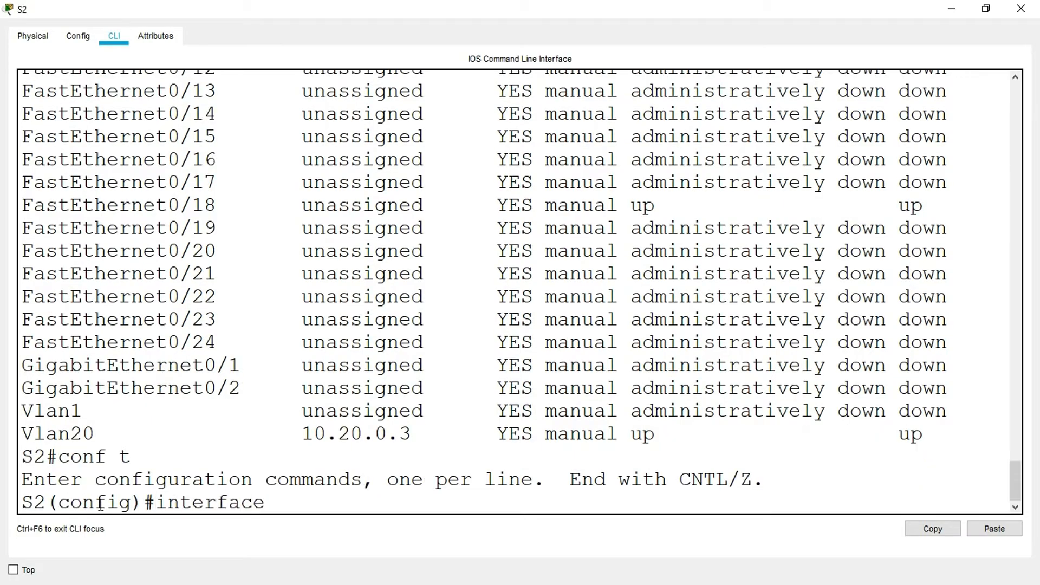
{"action": "type", "text": " fa0/5"}
{"action": "key", "text": "Return"}
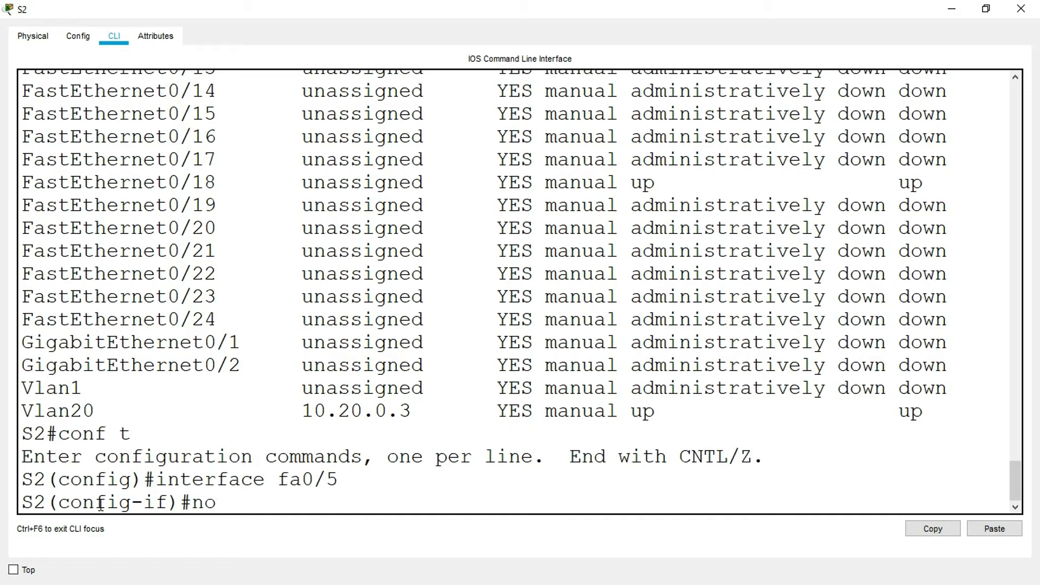
{"action": "key", "text": "Return"}
{"action": "key", "text": "Return"}
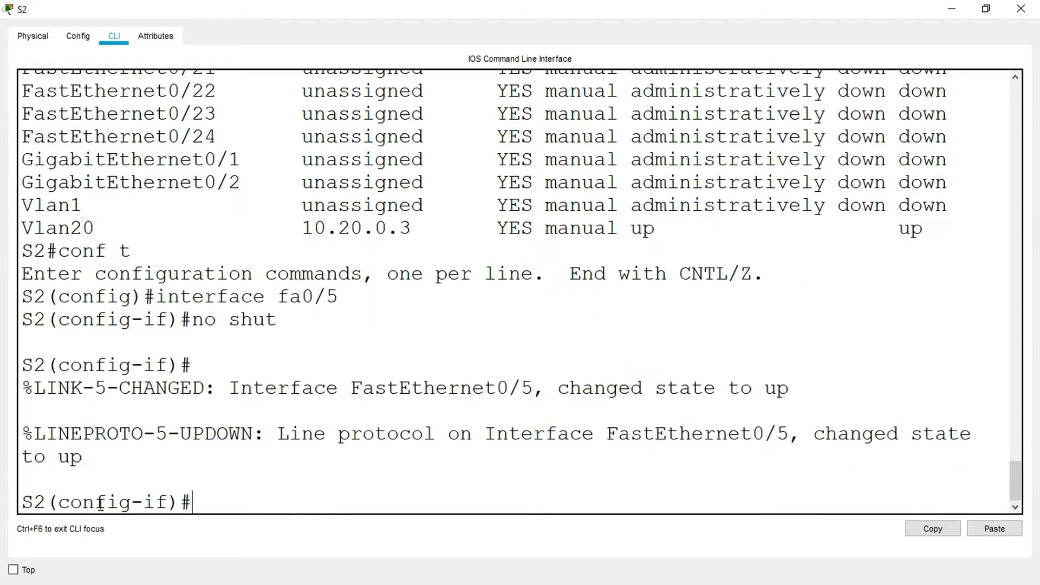
{"action": "left_click", "coordinate": [944, 12]}
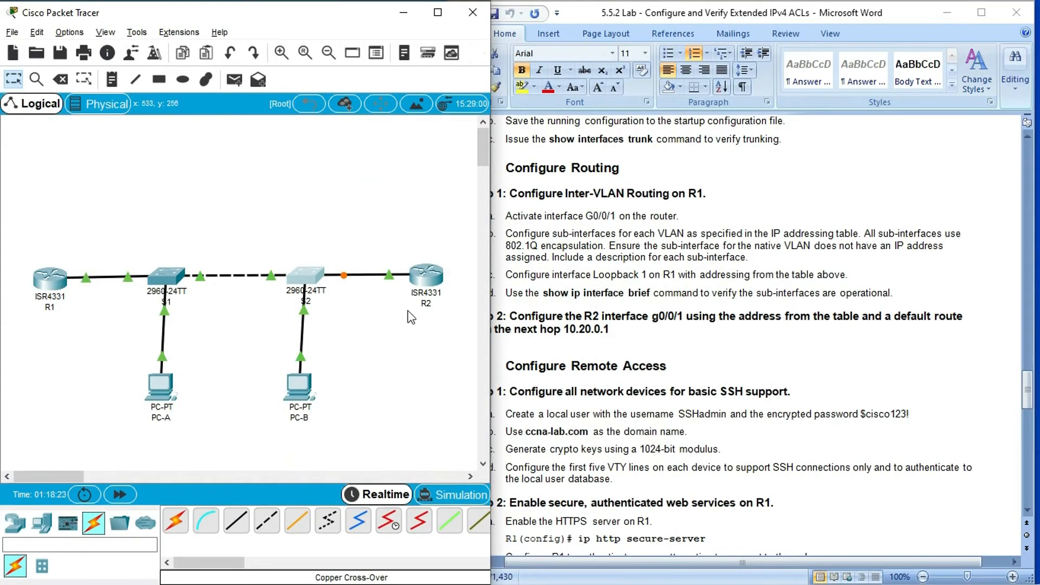
- Return S2 to privileged mode, run show vlan brief, and examine the port assignments of VLANs 20 and 40
{"action": "left_click", "coordinate": [303, 276]}
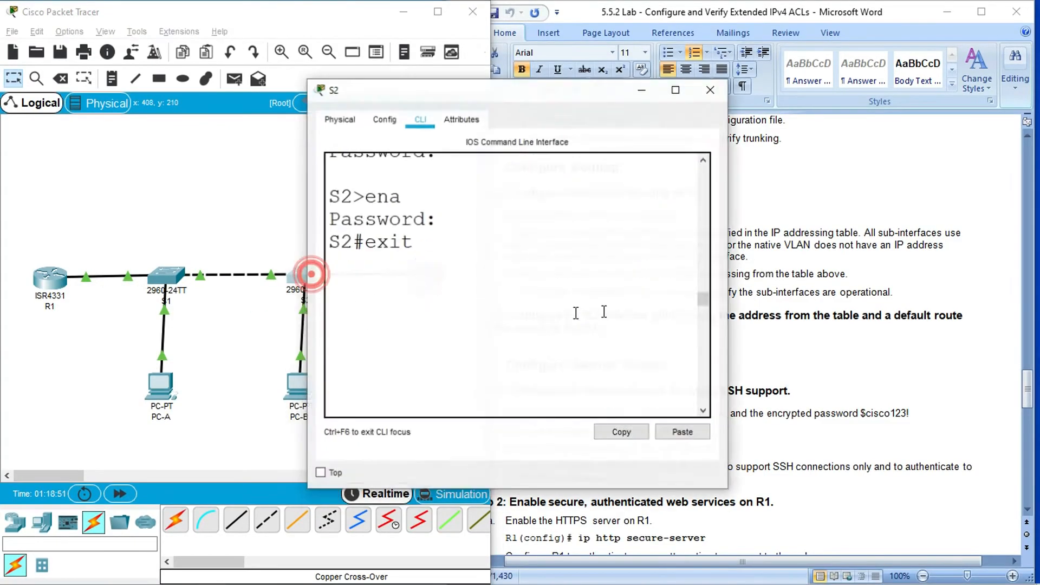
{"action": "left_click", "coordinate": [680, 85]}
{"action": "type", "text": "end"}
{"action": "key", "text": "Return"}
{"action": "type", "text": "show vla"}
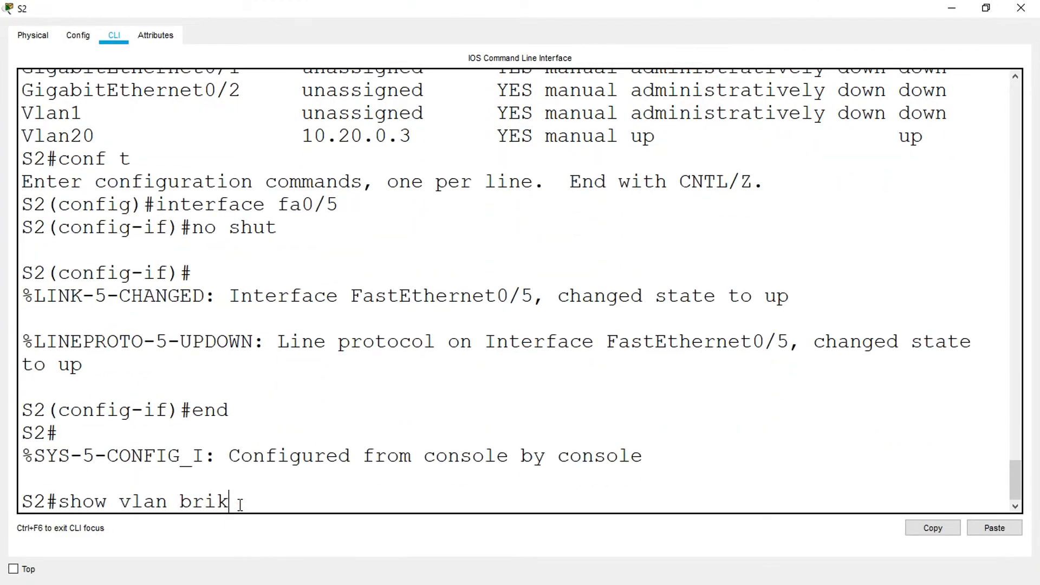
{"action": "type", "text": "n brief"}
{"action": "key", "text": "Return"}
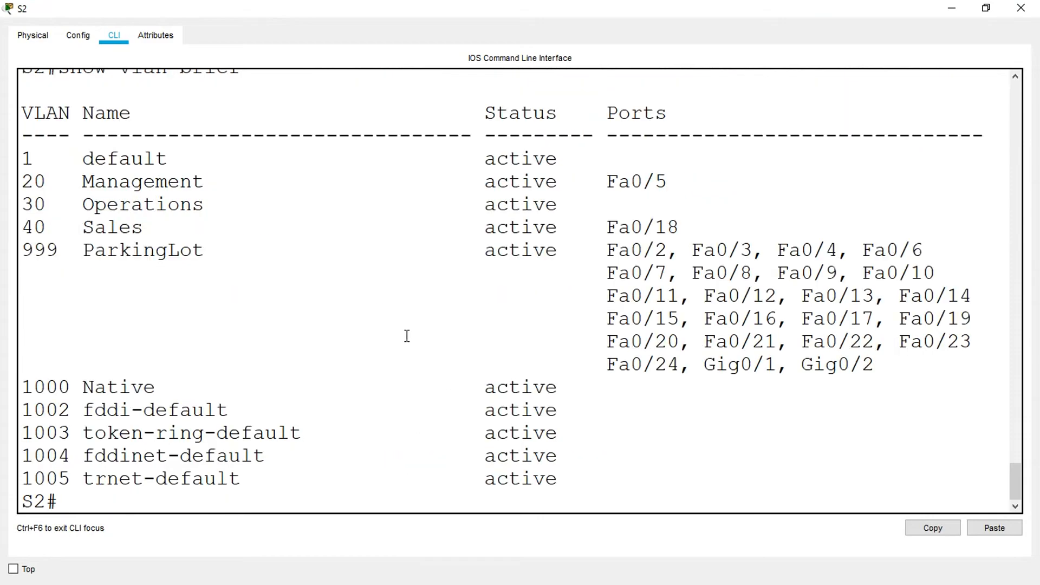
{"action": "left_click_drag", "start_coordinate": [682, 184], "coordinate": [20, 182]}
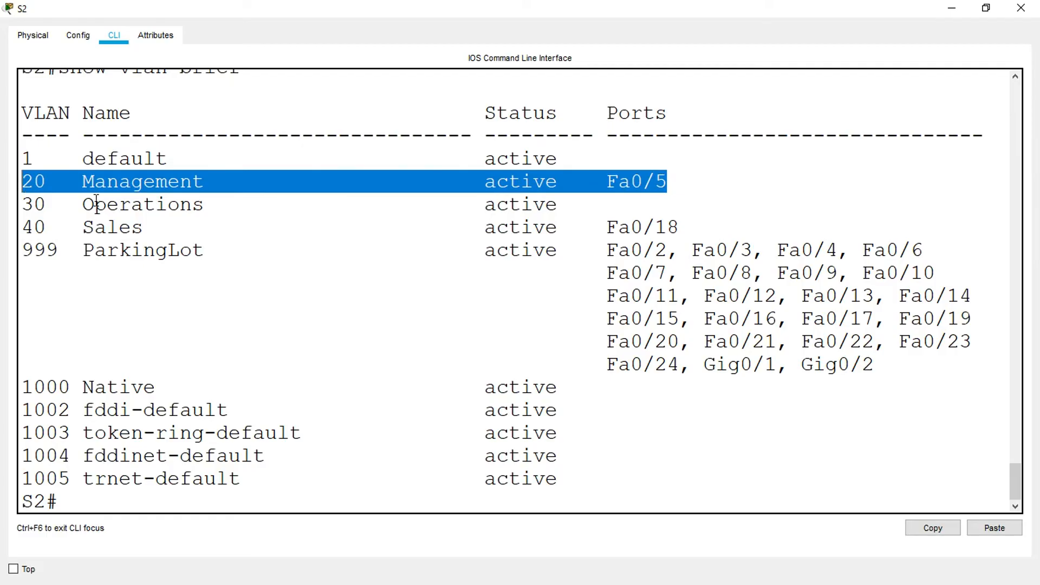
{"action": "left_click_drag", "start_coordinate": [685, 225], "coordinate": [14, 228]}
- Run show interfaces trunk on S2, examine Fa0/1's mode, status and native VLAN, and close S2's window
{"action": "left_click", "coordinate": [76, 504]}
{"action": "type", "text": "show interfaces trunk"}
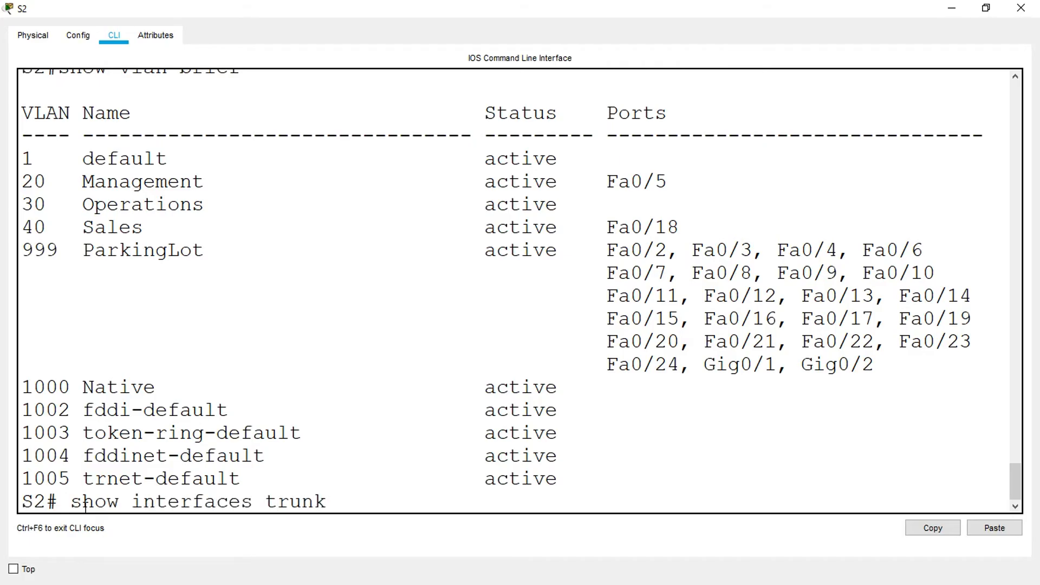
{"action": "key", "text": "Return"}
{"action": "double_click", "coordinate": [90, 254]}
{"action": "left_click_drag", "start_coordinate": [536, 251], "coordinate": [765, 250]}
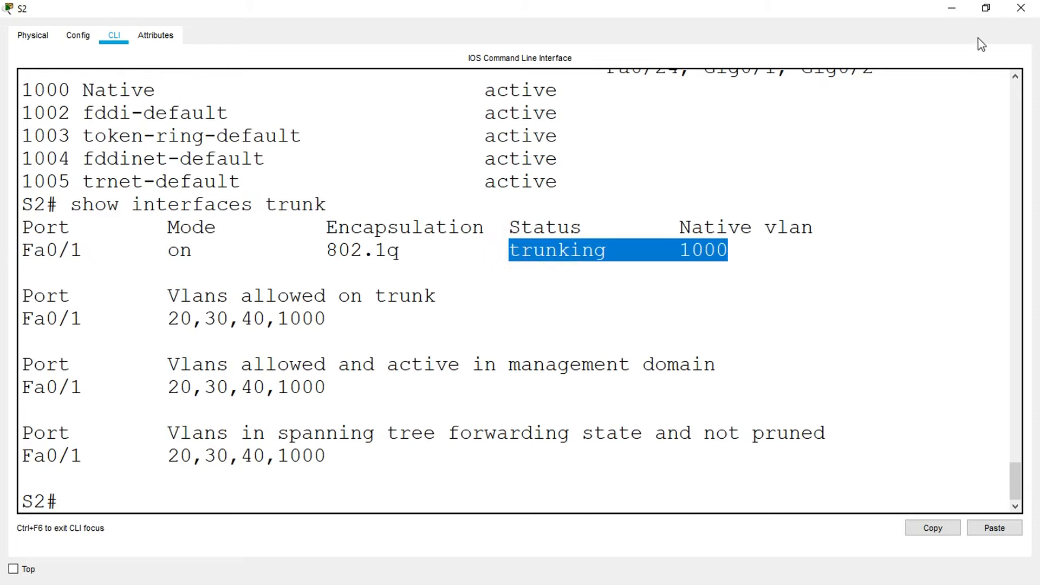
{"action": "left_click", "coordinate": [1021, 8]}
- Consult the lab's SSH instructions, open R1's command line, and enter global configuration mode with conf t
{"action": "scroll", "coordinate": [663, 319], "scroll_direction": "down", "scroll_amount": 3}
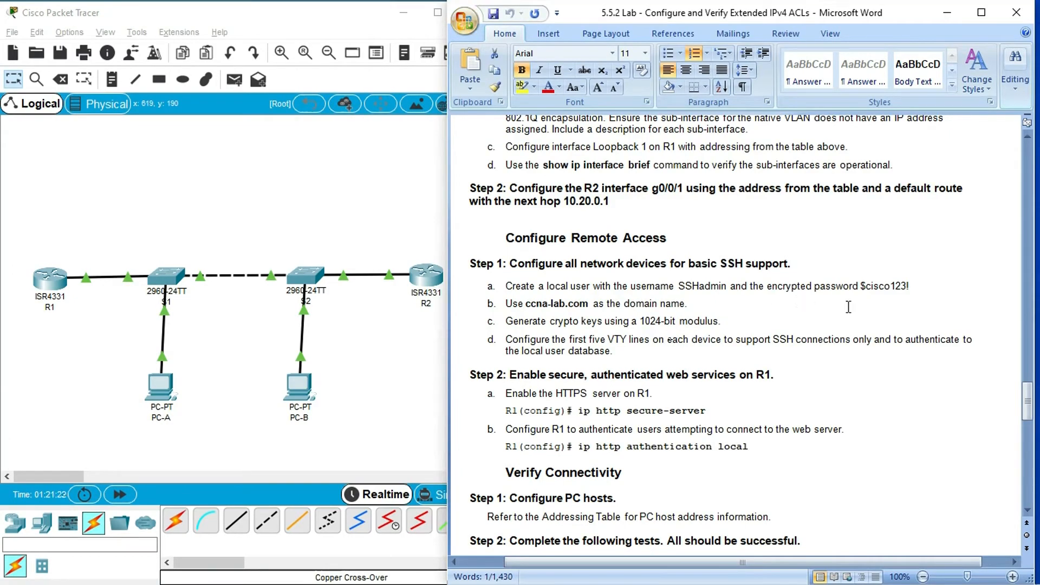
{"action": "left_click", "coordinate": [50, 279]}
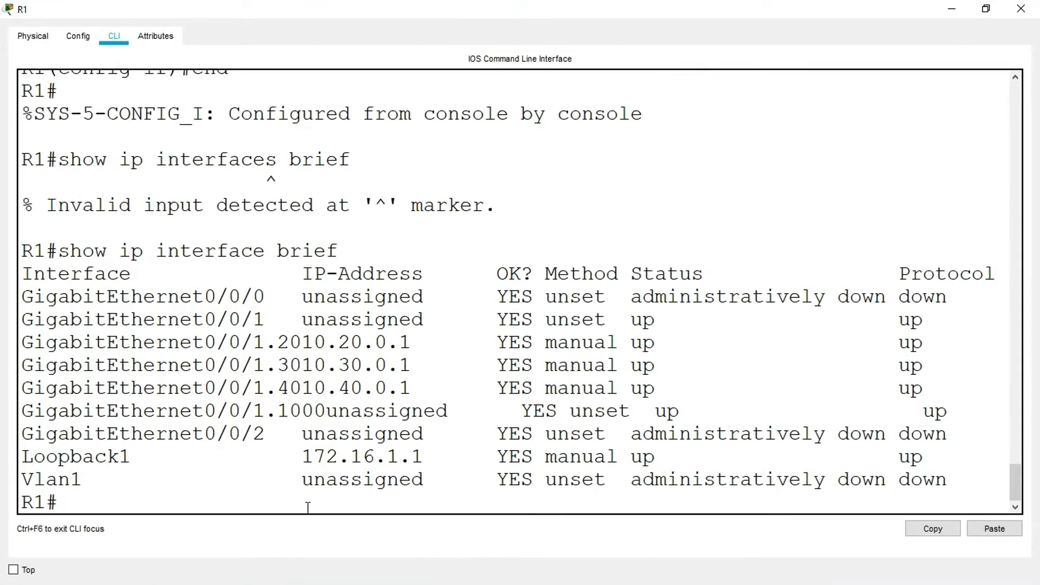
{"action": "left_click", "coordinate": [302, 497]}
{"action": "key", "text": "Return"}
{"action": "key", "text": "Return"}
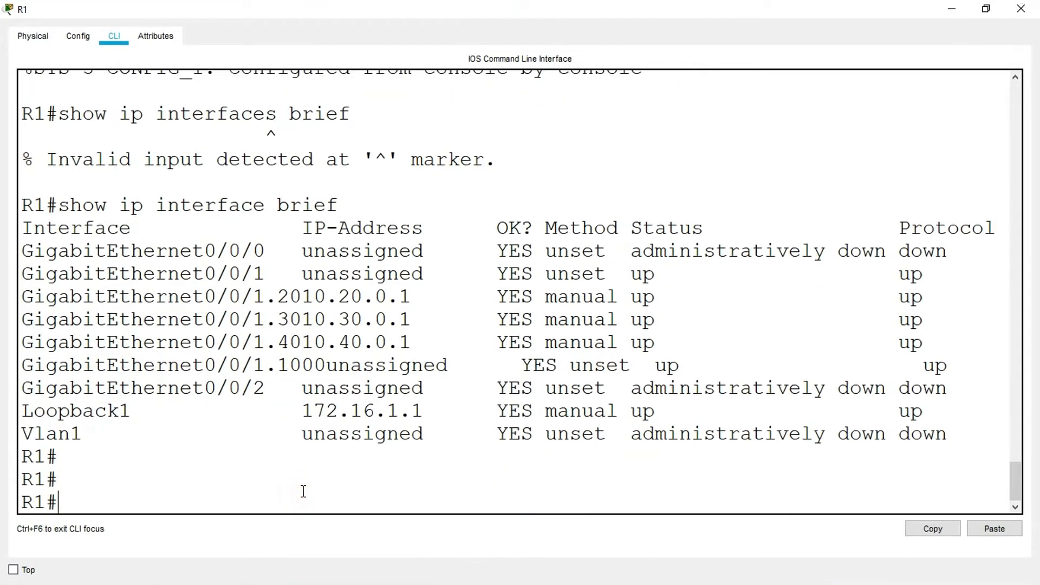
{"action": "type", "text": "conf t"}
{"action": "key", "text": "Return"}
- Create local user SSHadmin on R1 with the lab's secret password, copy that username command, and close R1's window
{"action": "type", "text": "username "}
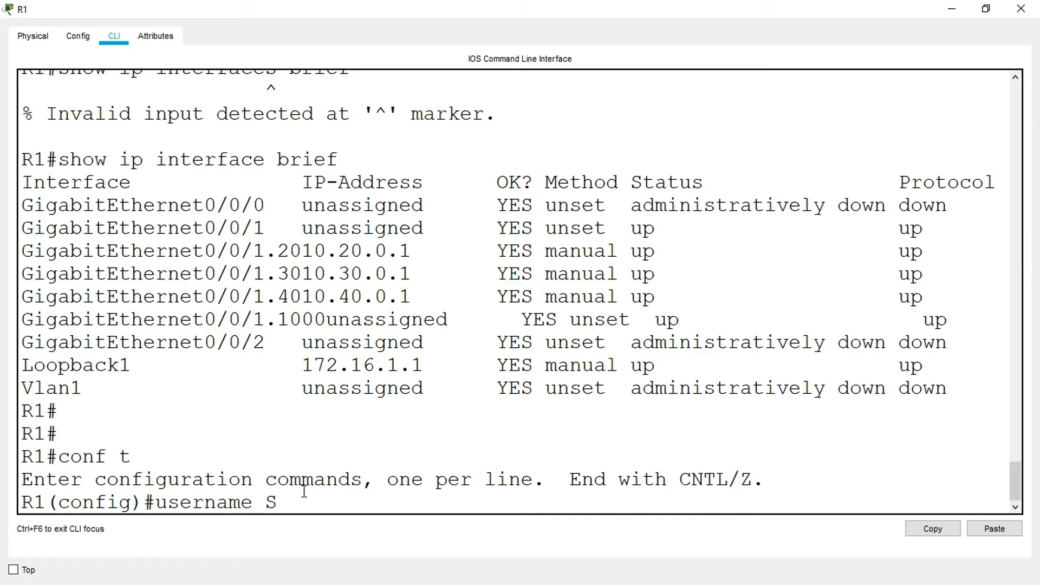
{"action": "type", "text": "SSHadmin secret"}
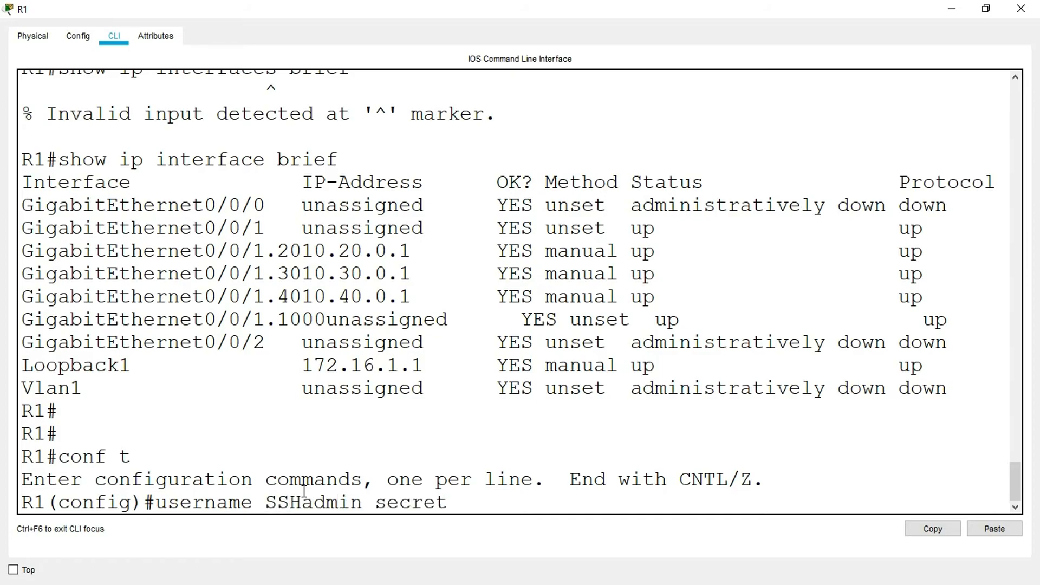
{"action": "type", "text": " $cisco123!"}
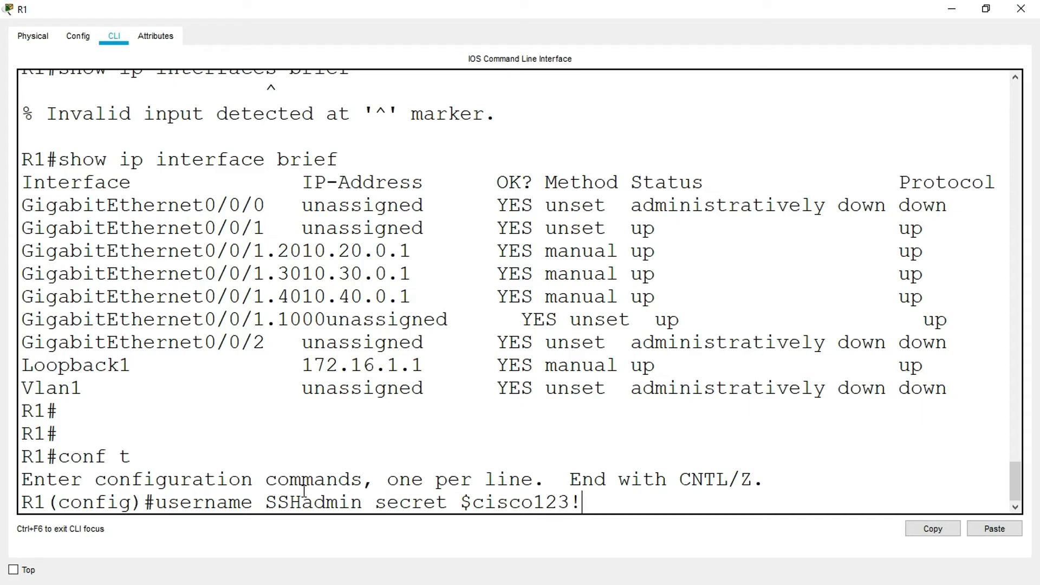
{"action": "key", "text": "Return"}
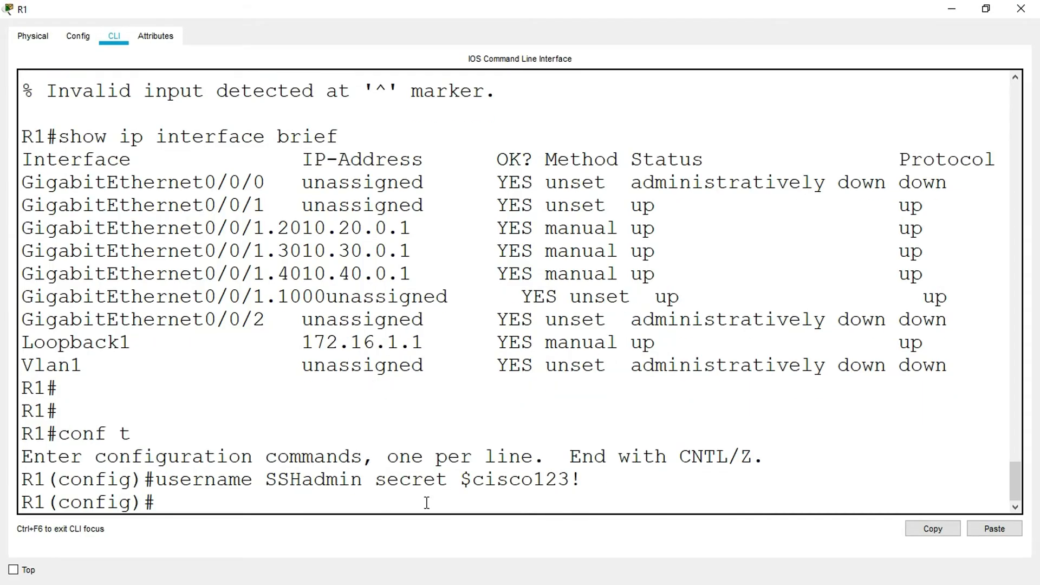
{"action": "left_click_drag", "start_coordinate": [588, 481], "coordinate": [156, 480]}
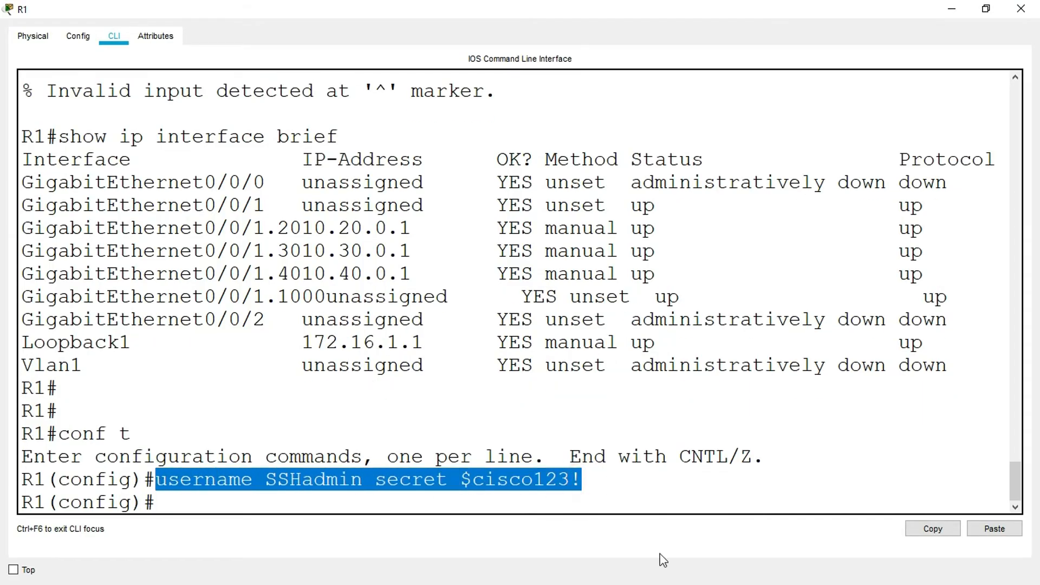
{"action": "left_click", "coordinate": [928, 529]}
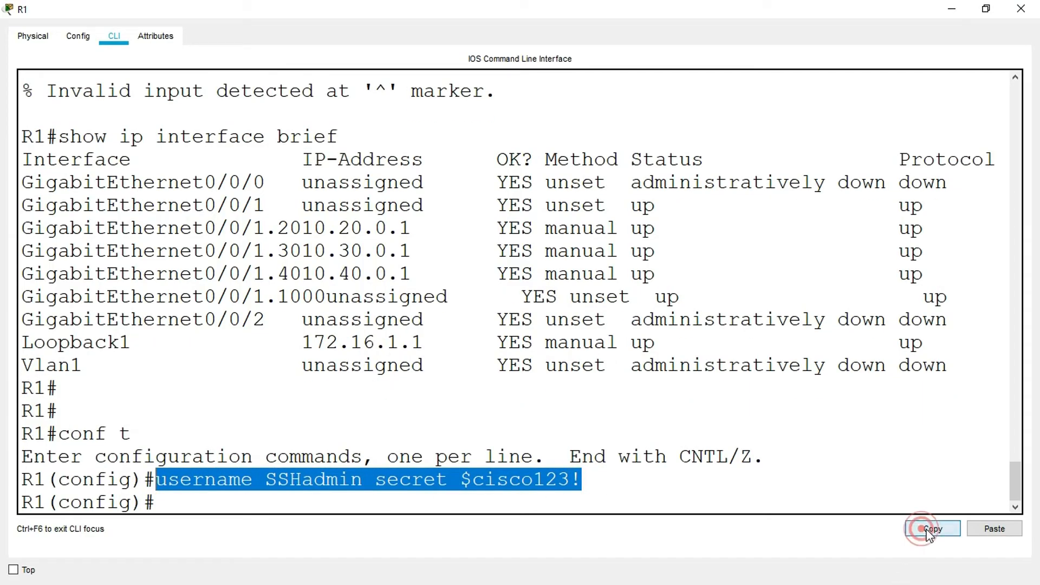
{"action": "left_click", "coordinate": [1020, 9]}
- Open S1's command line, log in with the console password, and enter privileged mode with the enable password
{"action": "left_click", "coordinate": [165, 276]}
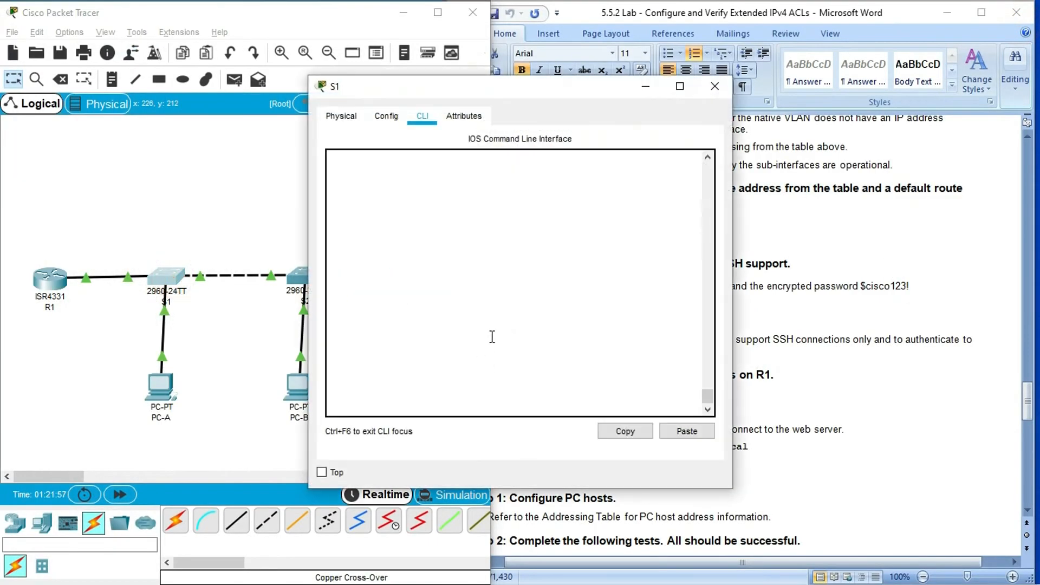
{"action": "left_click", "coordinate": [680, 86]}
{"action": "left_click", "coordinate": [186, 464]}
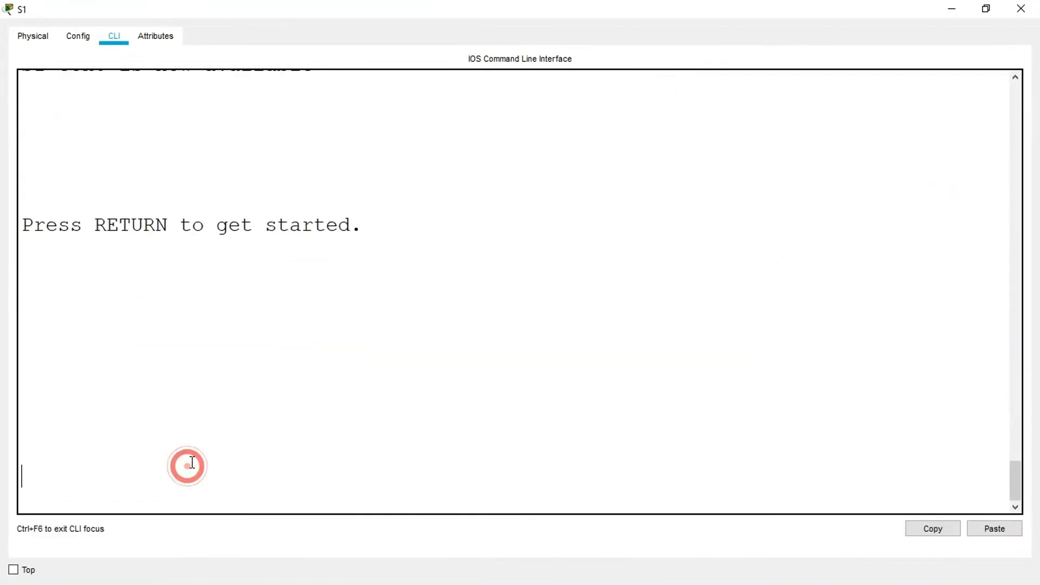
{"action": "key", "text": "Return"}
{"action": "type", "text": "cisco"}
{"action": "key", "text": "Return"}
{"action": "type", "text": "enable"}
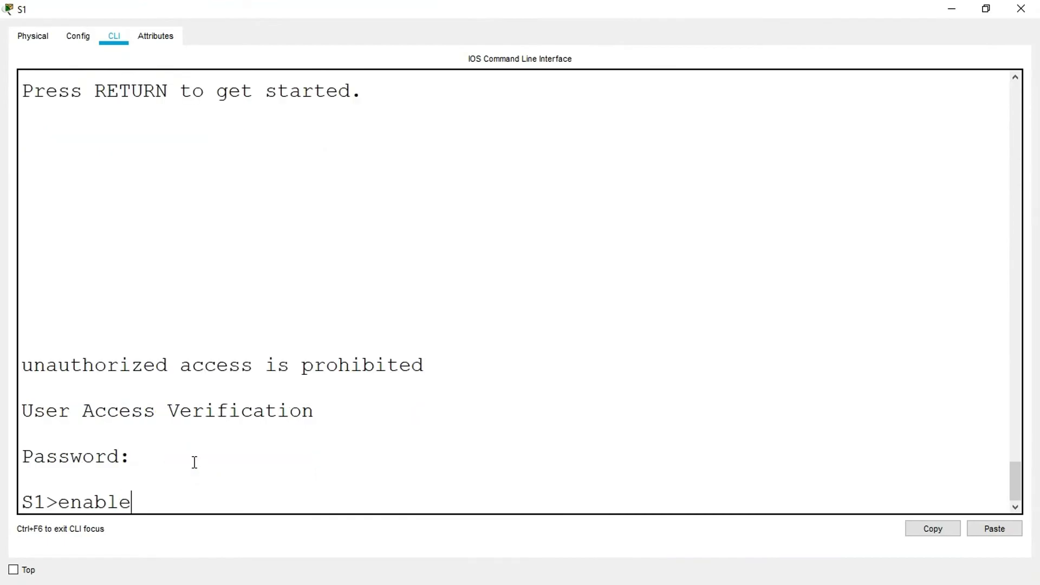
{"action": "key", "text": "Return"}
{"action": "type", "text": "class"}
{"action": "key", "text": "Return"}
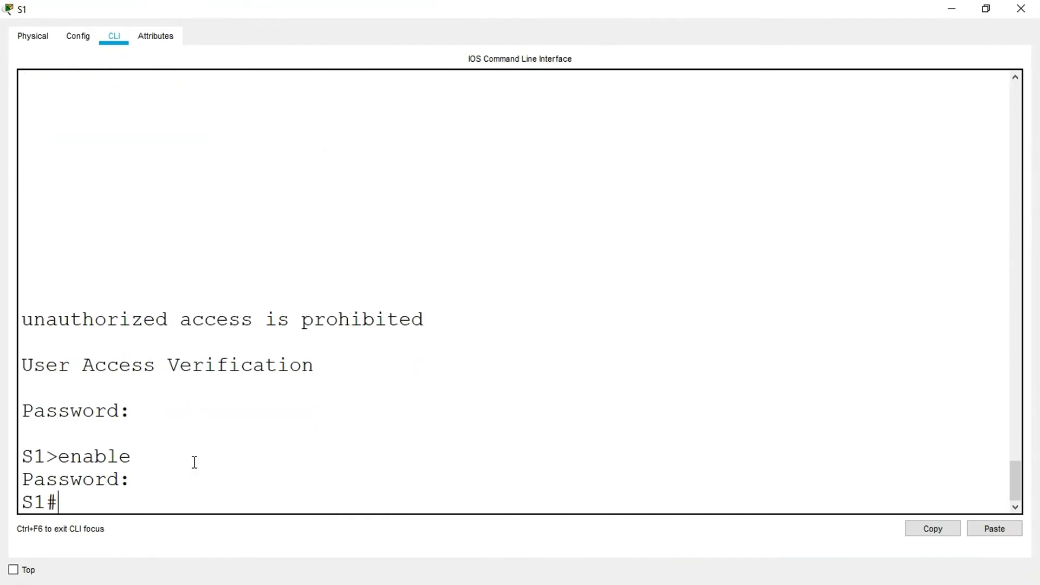
- Enter configuration mode on S1, run the copied username command to create SSHadmin with its secret password, and close S1's window
{"action": "type", "text": "conf t"}
{"action": "key", "text": "Return"}
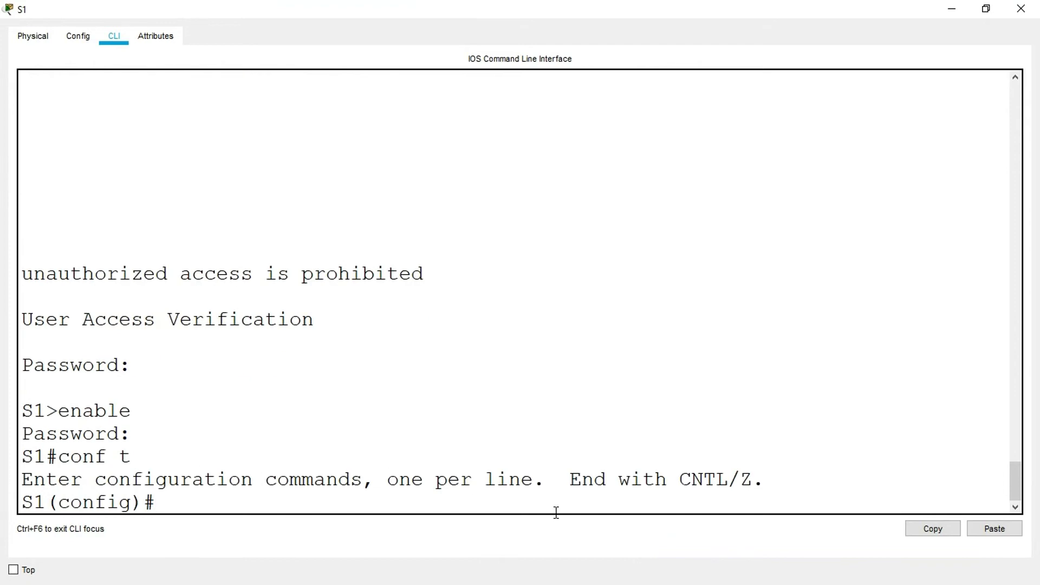
{"action": "left_click", "coordinate": [997, 529]}
{"action": "key", "text": "Return"}
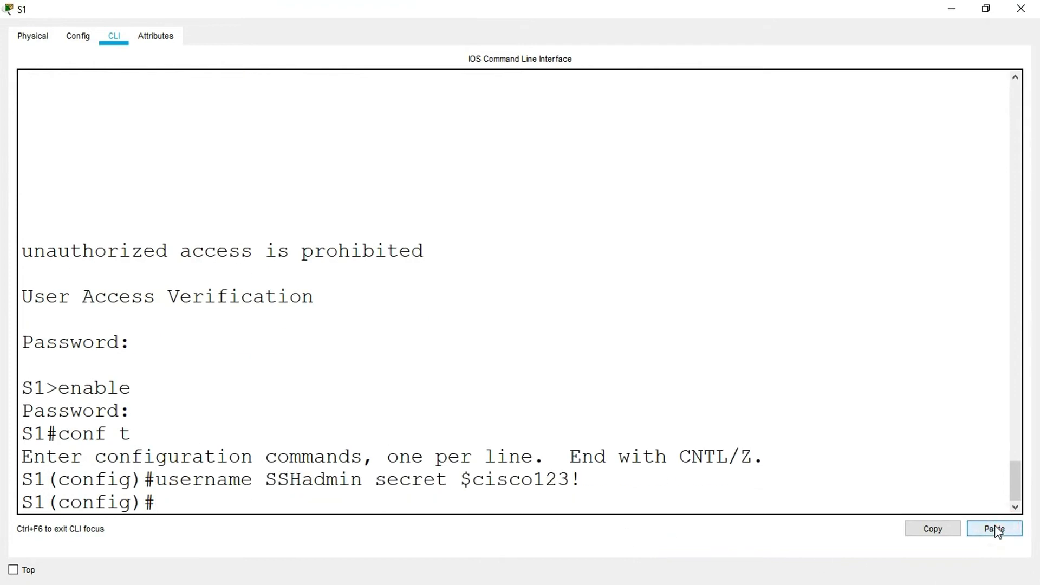
{"action": "left_click", "coordinate": [1023, 14]}
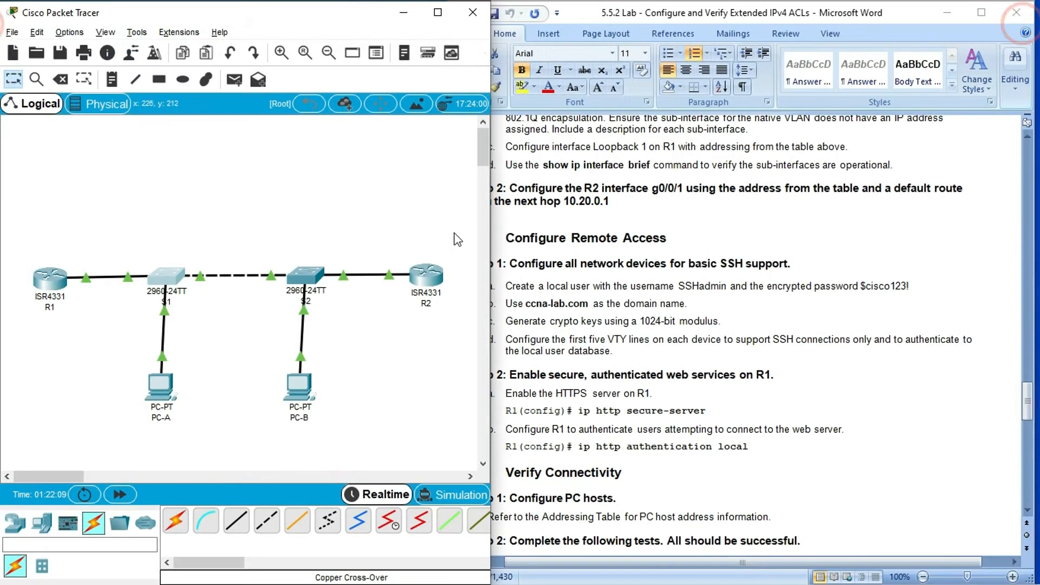
- Create SSHadmin with its secret password on S2 by running the copied username command in configuration mode, and close S2's window
{"action": "left_click", "coordinate": [301, 277]}
{"action": "left_click", "coordinate": [681, 85]}
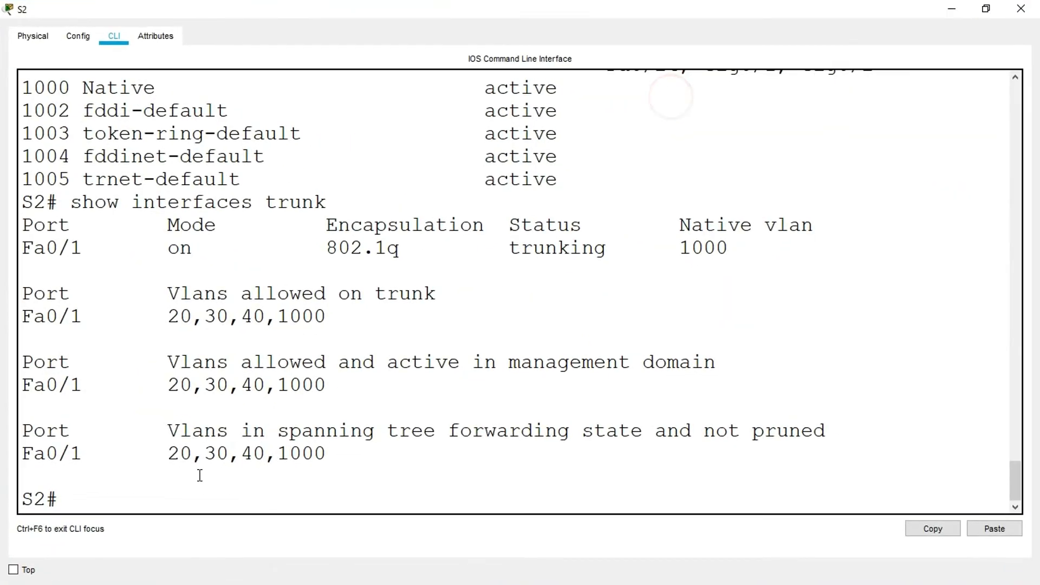
{"action": "type", "text": "conf t"}
{"action": "key", "text": "Return"}
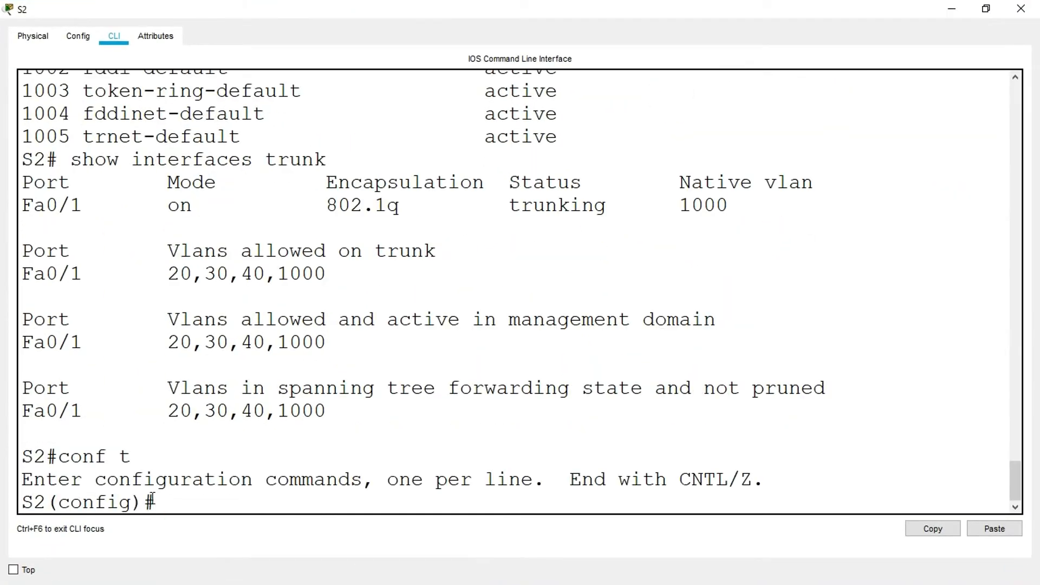
{"action": "left_click", "coordinate": [975, 529]}
{"action": "key", "text": "Return"}
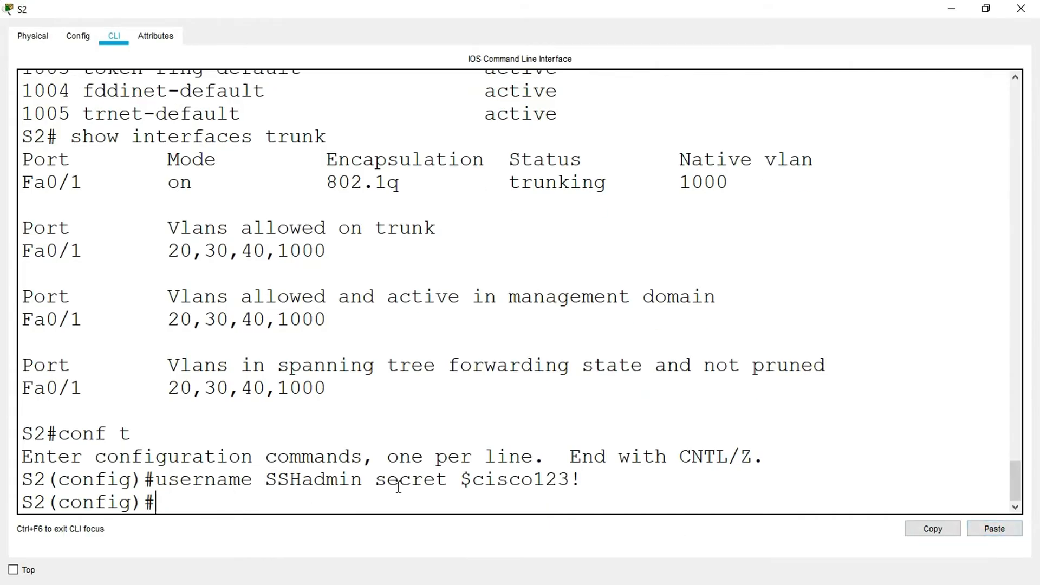
{"action": "left_click", "coordinate": [1021, 8]}
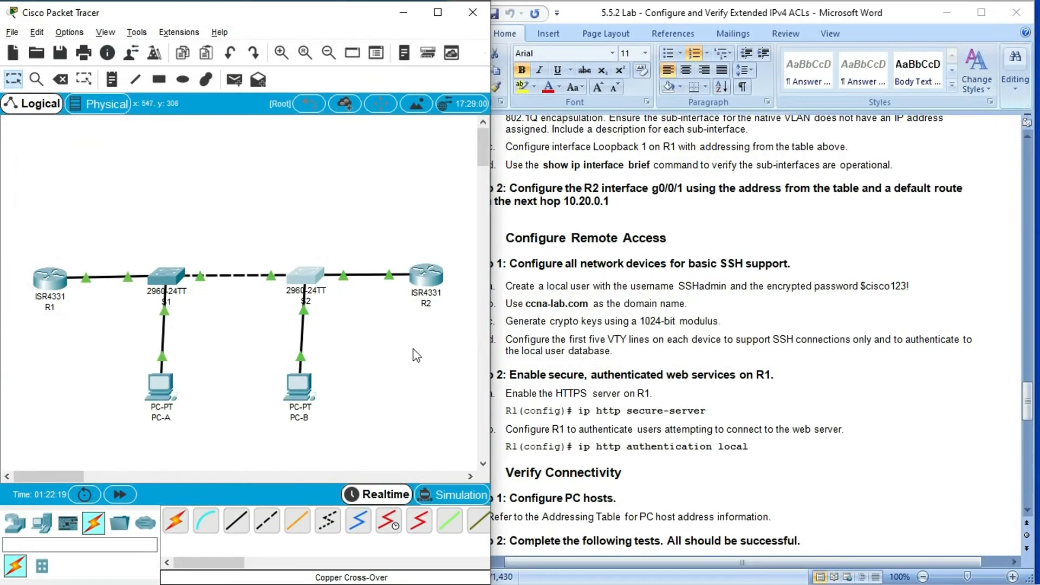
- Open R2's command line and run the copied username command to create SSHadmin with its secret password
{"action": "left_click", "coordinate": [428, 281]}
{"action": "left_click", "coordinate": [680, 79]}
{"action": "left_click", "coordinate": [364, 492]}
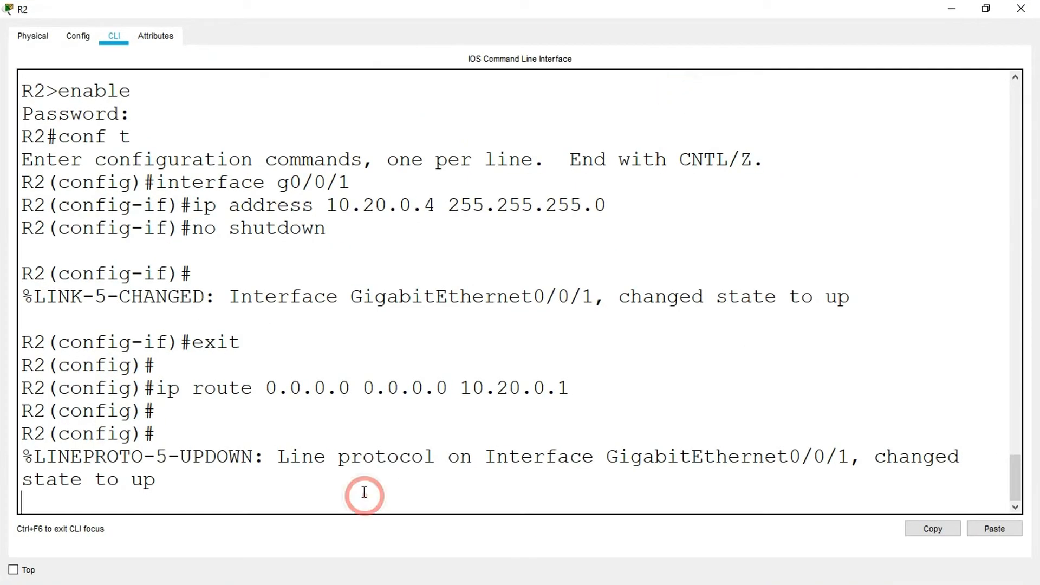
{"action": "key", "text": "Return"}
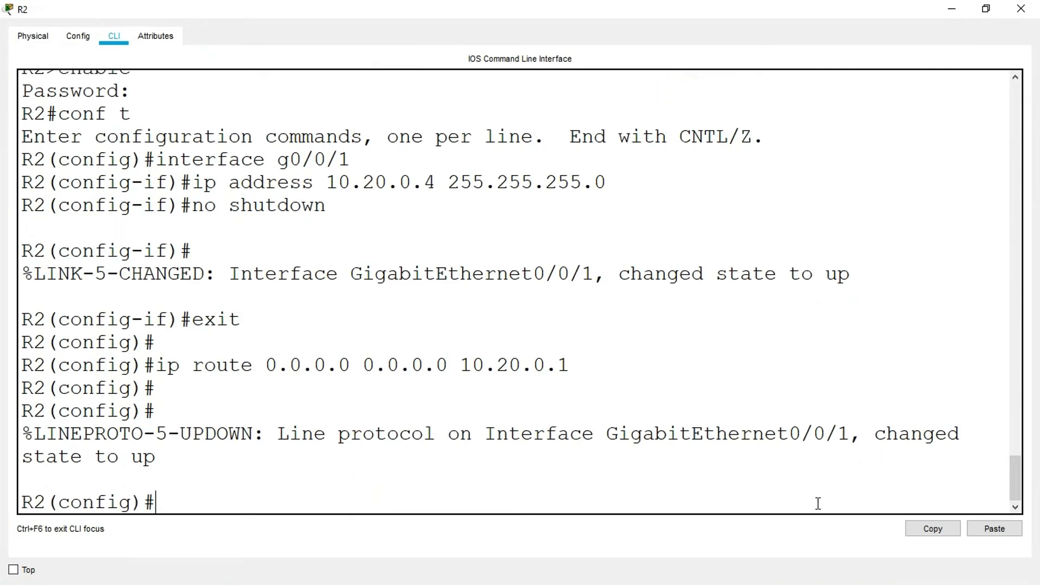
{"action": "left_click", "coordinate": [990, 530]}
{"action": "key", "text": "Return"}
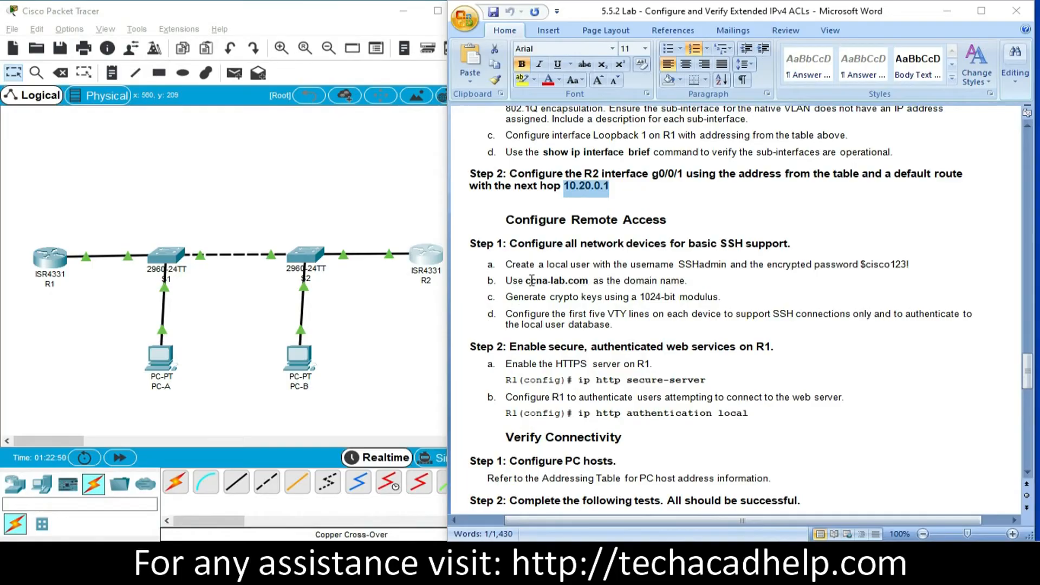
- Copy the domain name ccna-lab.com from the lab document and open R1's command line at the configuration prompt
{"action": "left_click", "coordinate": [526, 280]}
{"action": "left_click", "coordinate": [588, 281], "text": "shift"}
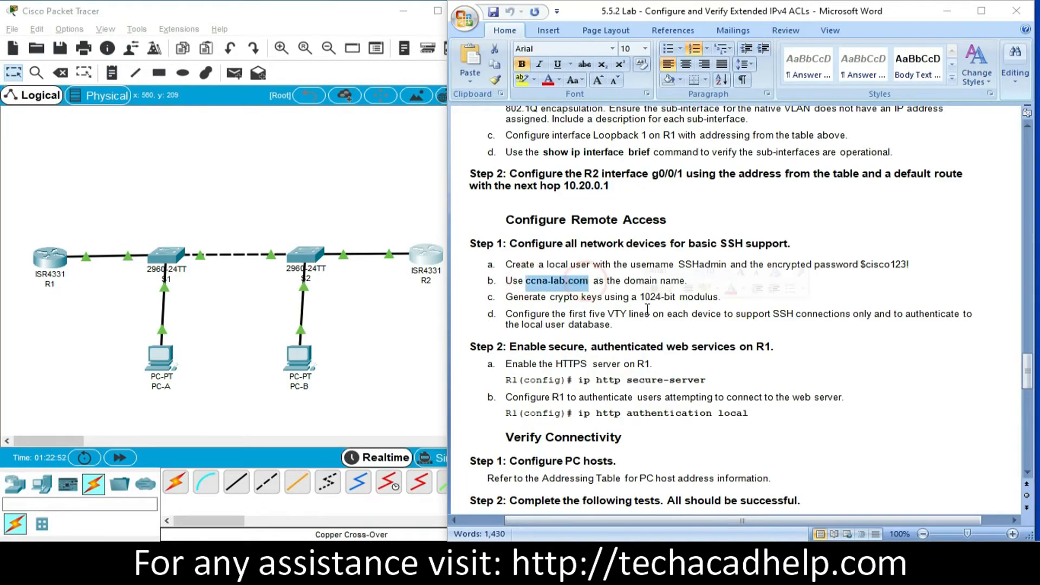
{"action": "left_click", "coordinate": [53, 254]}
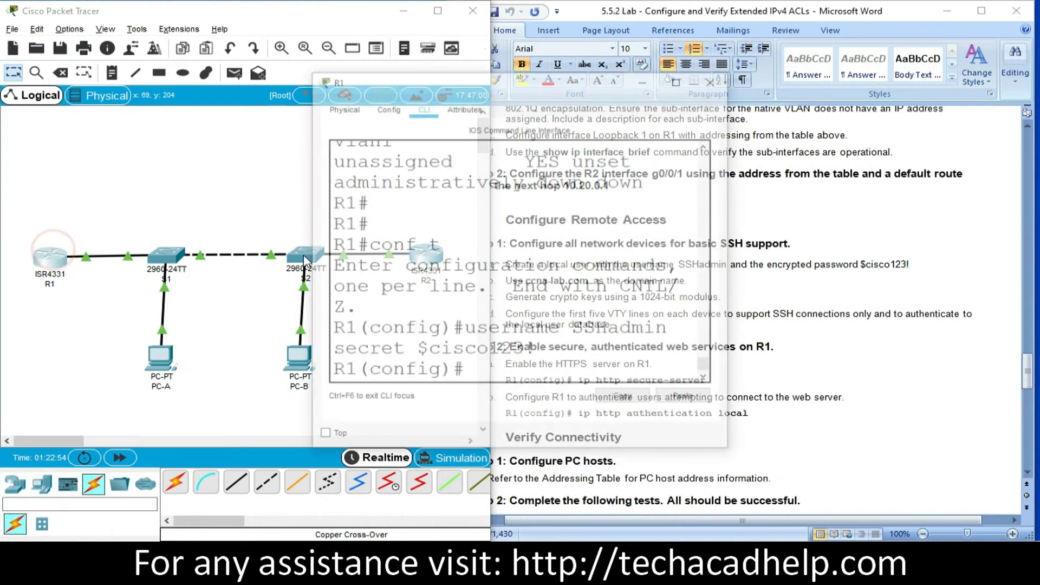
{"action": "left_click", "coordinate": [676, 84]}
{"action": "left_click", "coordinate": [143, 466]}
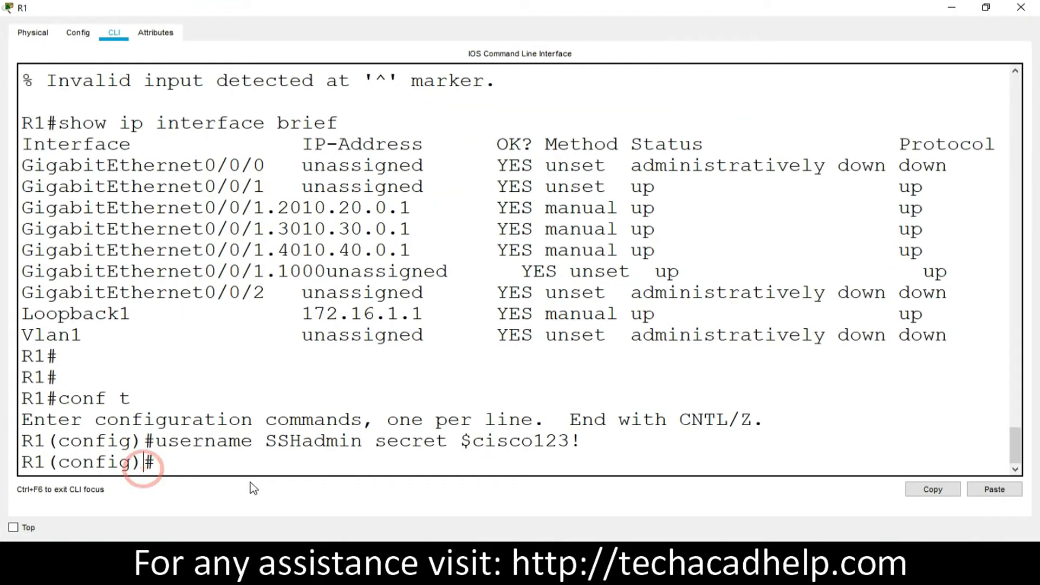
- Set R1's domain name with ip domain-name ccna-lab.com and copy the whole command for reuse
{"action": "type", "text": "ip domain"}
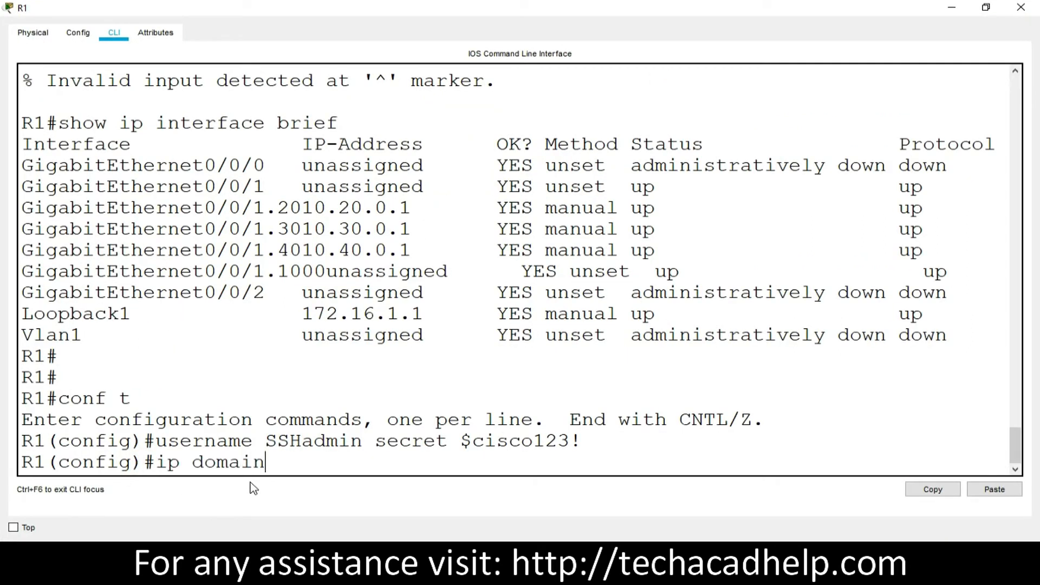
{"action": "type", "text": "-name"}
{"action": "left_click", "coordinate": [995, 489]}
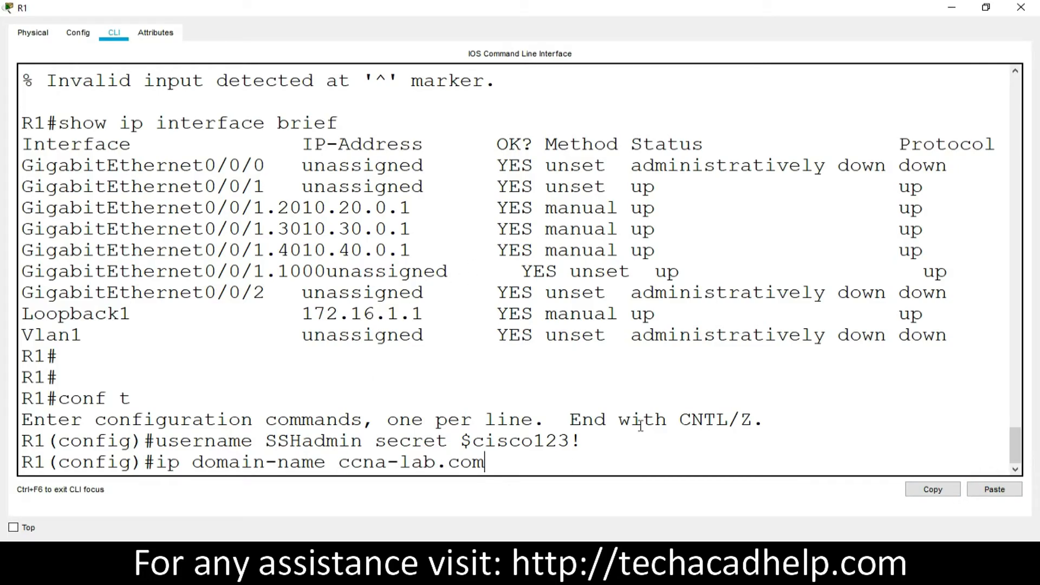
{"action": "key", "text": "Return"}
{"action": "left_click_drag", "start_coordinate": [485, 446], "coordinate": [156, 445]}
{"action": "left_click", "coordinate": [933, 489]}
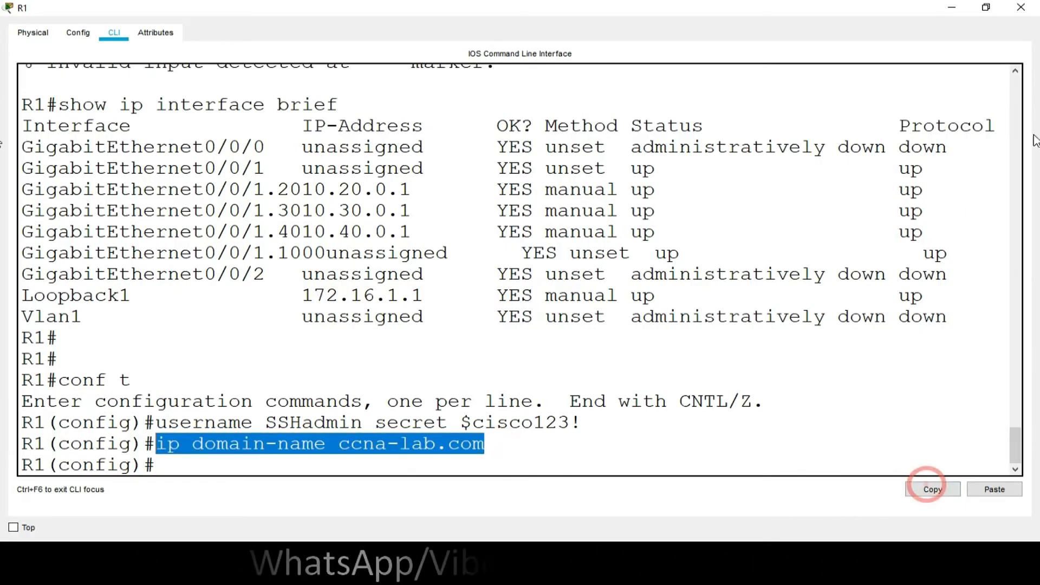
- Close R1's window and run the copied ip domain-name ccna-lab.com command in S1's command line, closing S1's window when done
{"action": "left_click", "coordinate": [1020, 7]}
{"action": "left_click", "coordinate": [175, 264]}
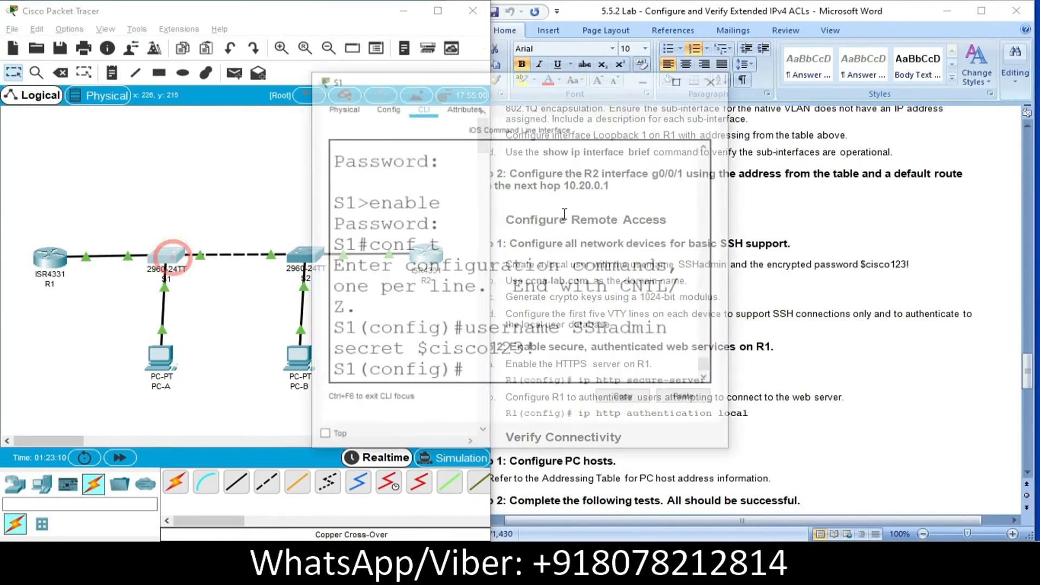
{"action": "left_click", "coordinate": [475, 371]}
{"action": "left_click", "coordinate": [686, 400]}
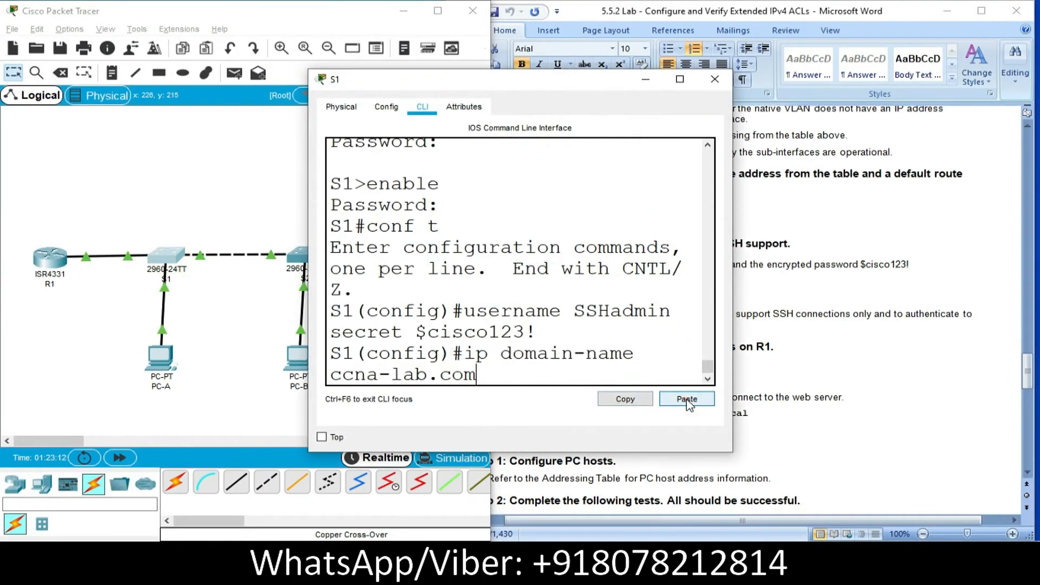
{"action": "key", "text": "Return"}
{"action": "left_click", "coordinate": [715, 79]}
- Set S2's domain name by running the copied ip domain-name ccna-lab.com command, and close S2's window
{"action": "left_click", "coordinate": [304, 255]}
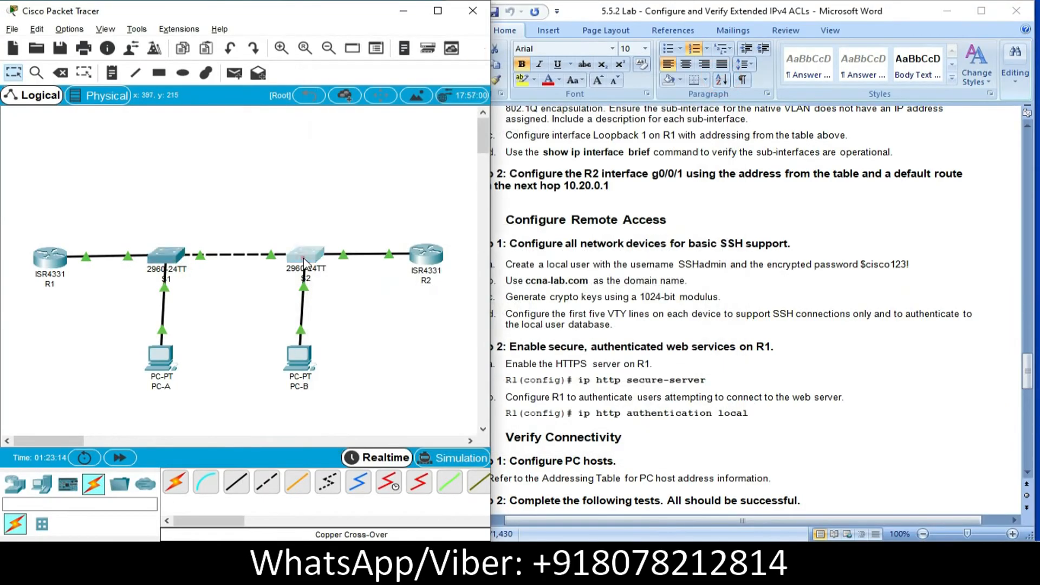
{"action": "left_click", "coordinate": [687, 399]}
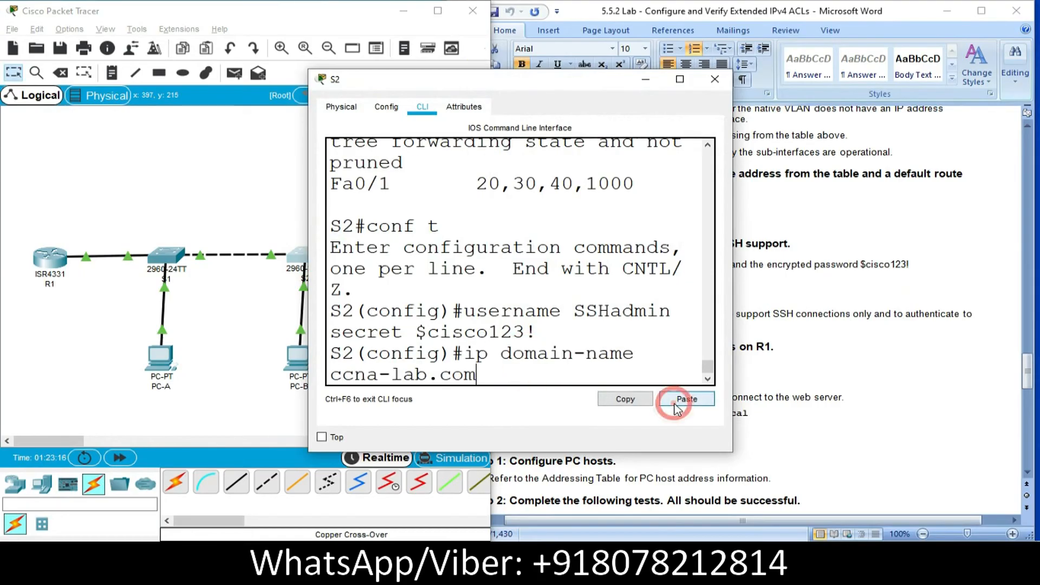
{"action": "key", "text": "Return"}
{"action": "left_click", "coordinate": [714, 79]}
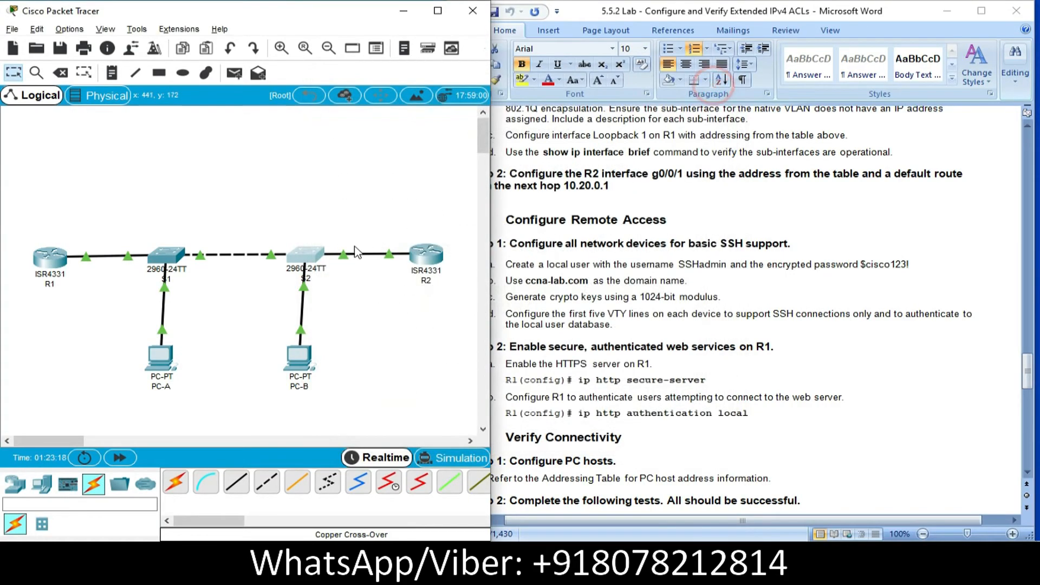
- Open R2's command line and run the copied ip domain-name ccna-lab.com command
{"action": "left_click", "coordinate": [420, 255]}
{"action": "left_click", "coordinate": [509, 372]}
{"action": "left_click", "coordinate": [686, 399]}
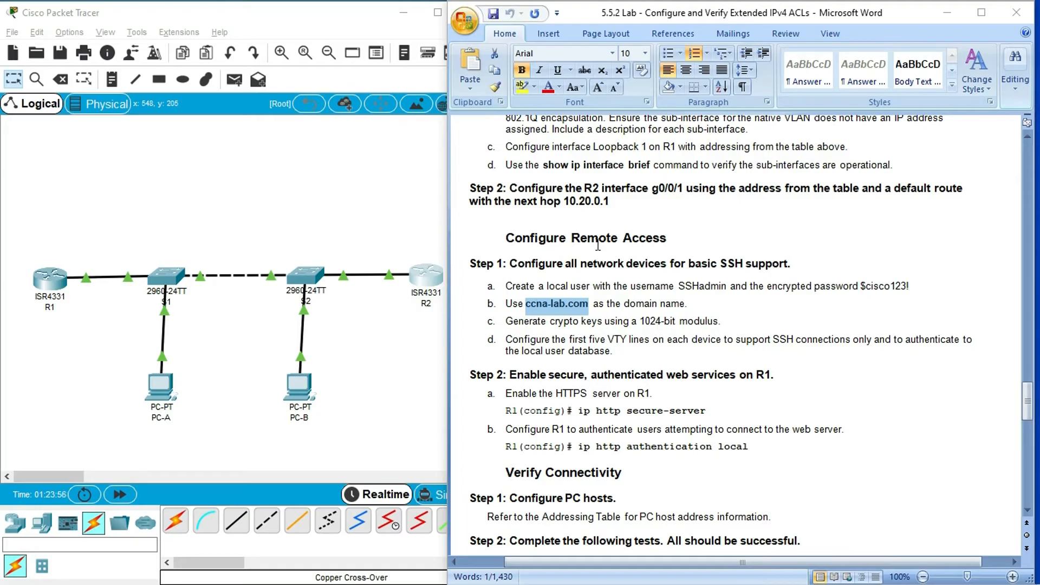
- Generate R1's SSH keys in configuration mode with crypto key generate rsa general-keys modulus 1024
{"action": "left_click", "coordinate": [181, 244]}
{"action": "left_click", "coordinate": [49, 277]}
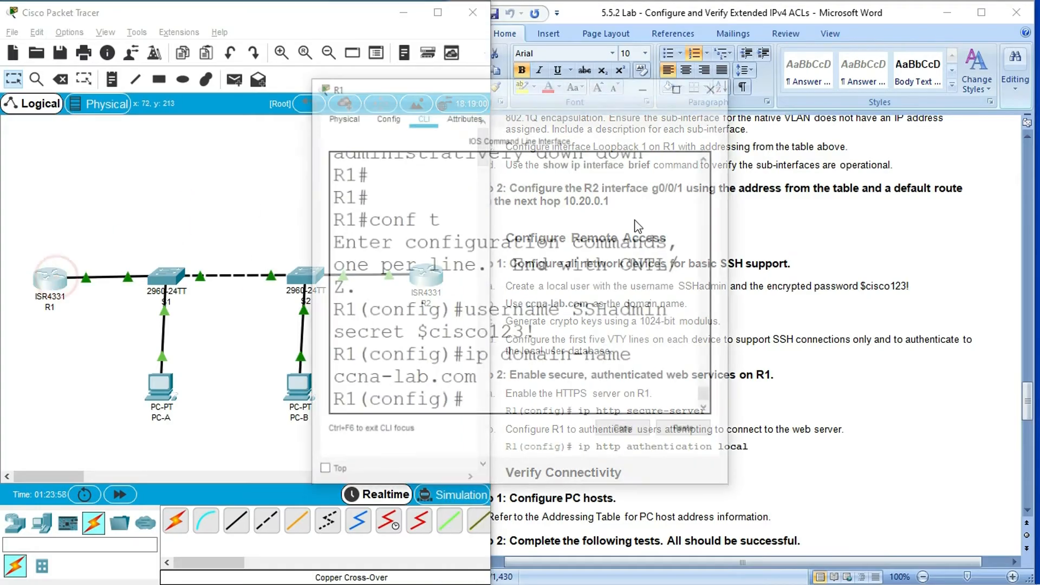
{"action": "left_click", "coordinate": [678, 87]}
{"action": "left_click", "coordinate": [189, 489]}
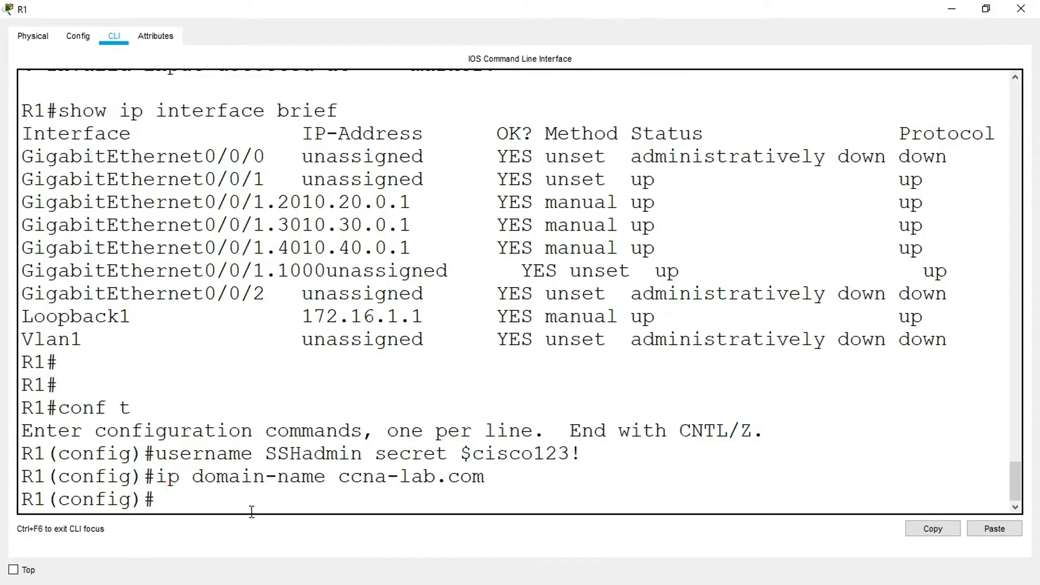
{"action": "type", "text": "crypto key gener"}
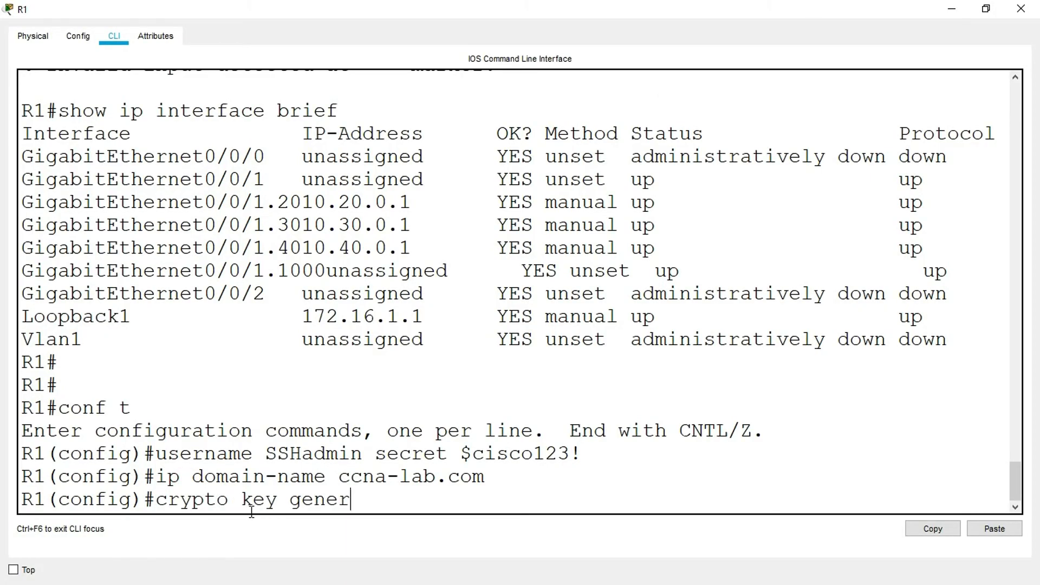
{"action": "type", "text": "ate rsa general"}
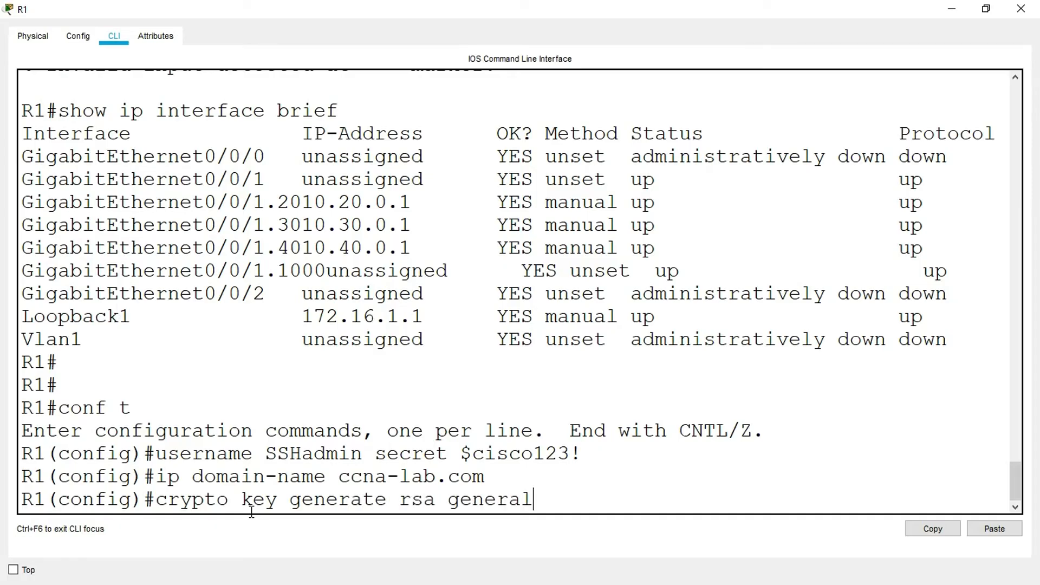
{"action": "type", "text": "-keys modulus"}
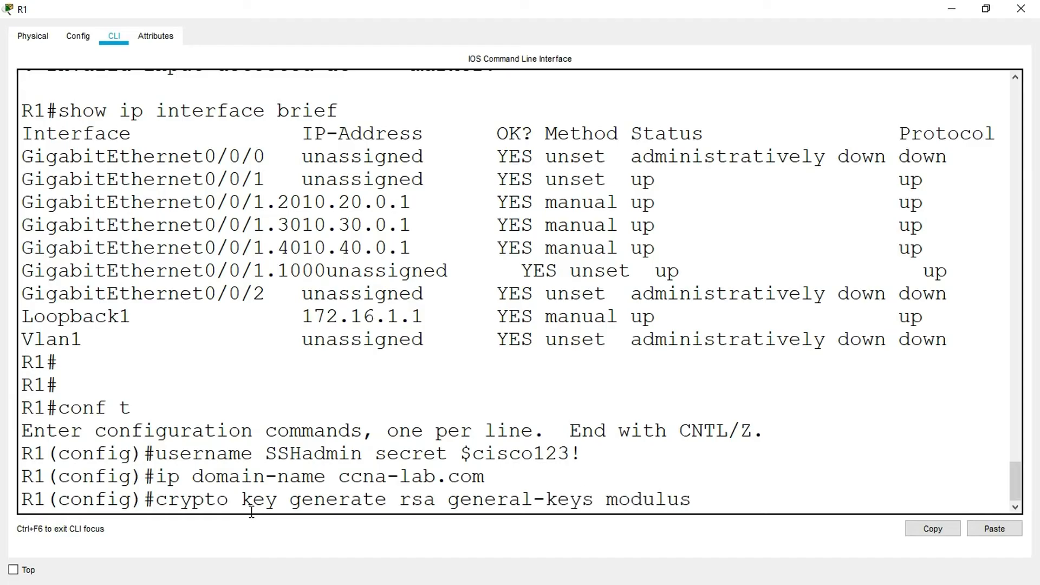
{"action": "type", "text": " 1024"}
{"action": "key", "text": "Return"}
{"action": "key", "text": "Return"}
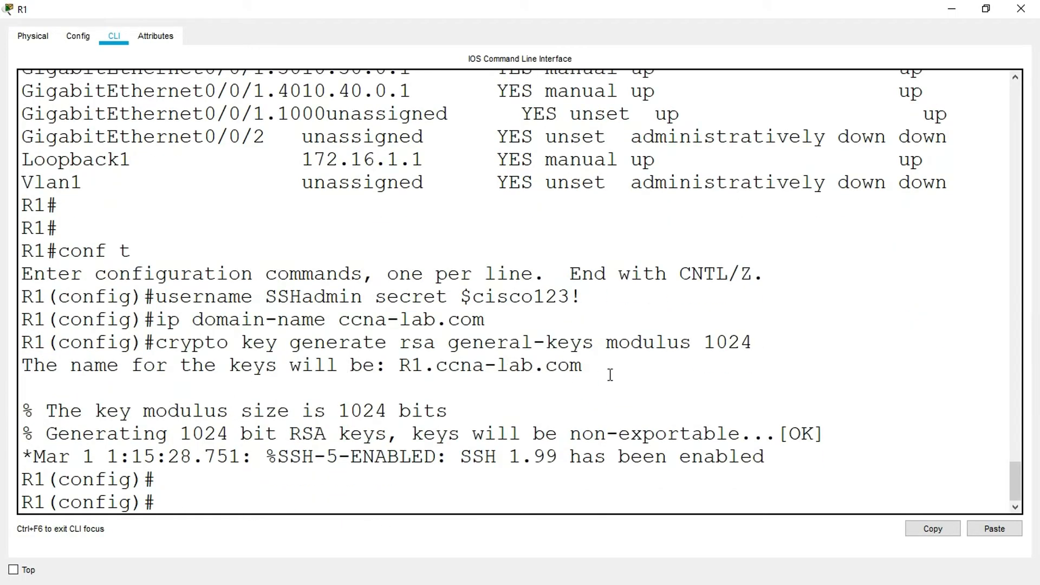
- Copy R1's crypto key generate rsa general-keys modulus 1024 command and run it on S1, closing S1's window when done
{"action": "left_click_drag", "start_coordinate": [752, 343], "coordinate": [155, 342]}
{"action": "left_click", "coordinate": [932, 529]}
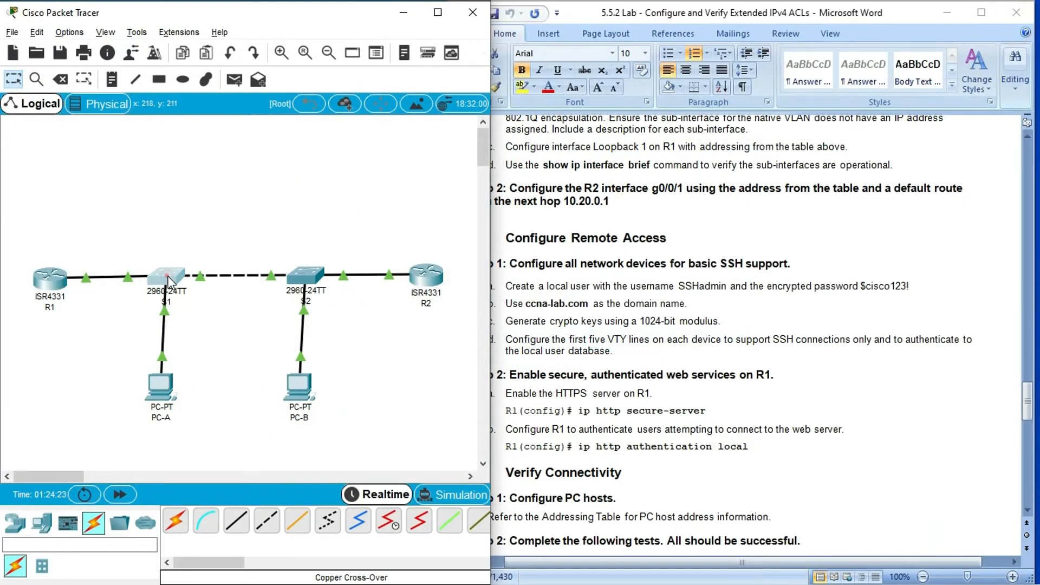
{"action": "left_click", "coordinate": [166, 277]}
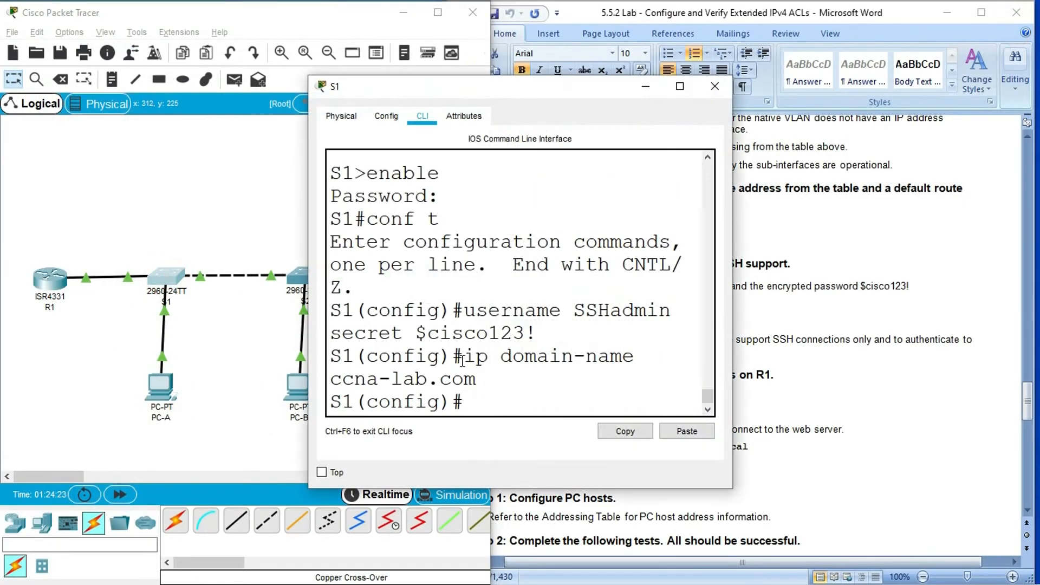
{"action": "left_click", "coordinate": [686, 431]}
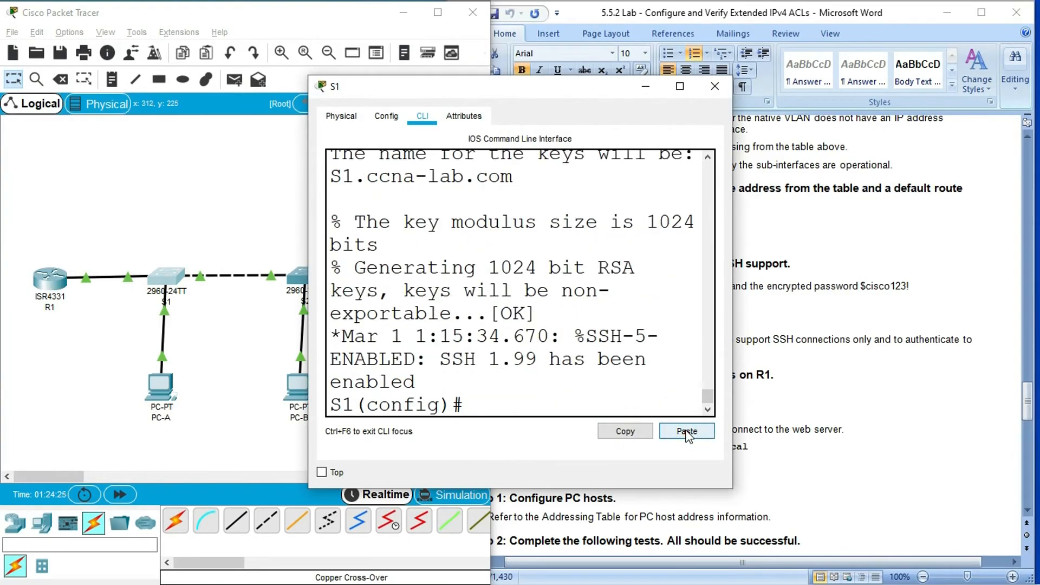
{"action": "left_click", "coordinate": [715, 86]}
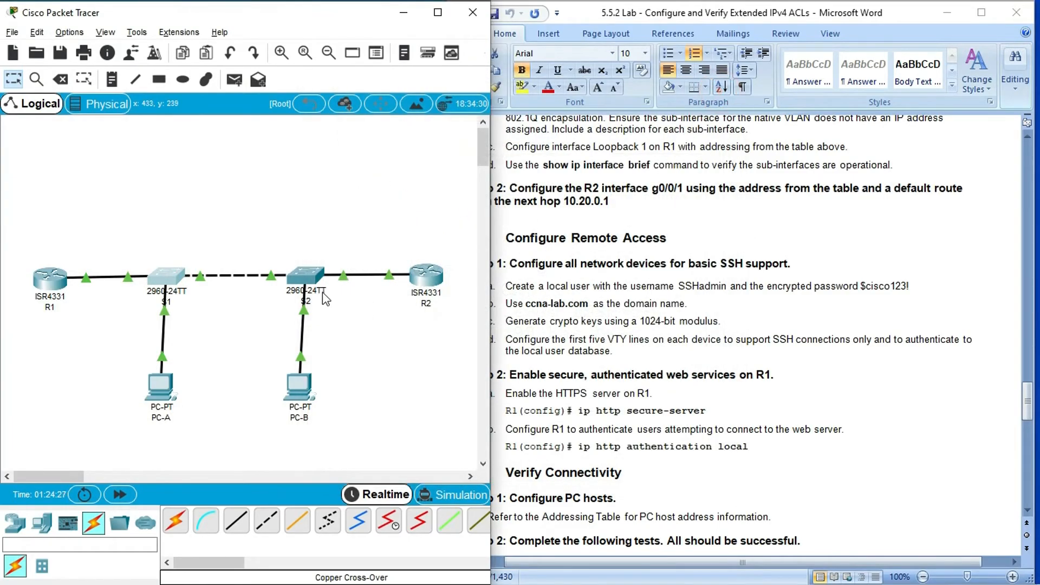
- Generate S2's 1024-bit RSA keys by running the copied crypto key command, and close S2's window
{"action": "left_click", "coordinate": [305, 278]}
{"action": "left_click", "coordinate": [686, 432]}
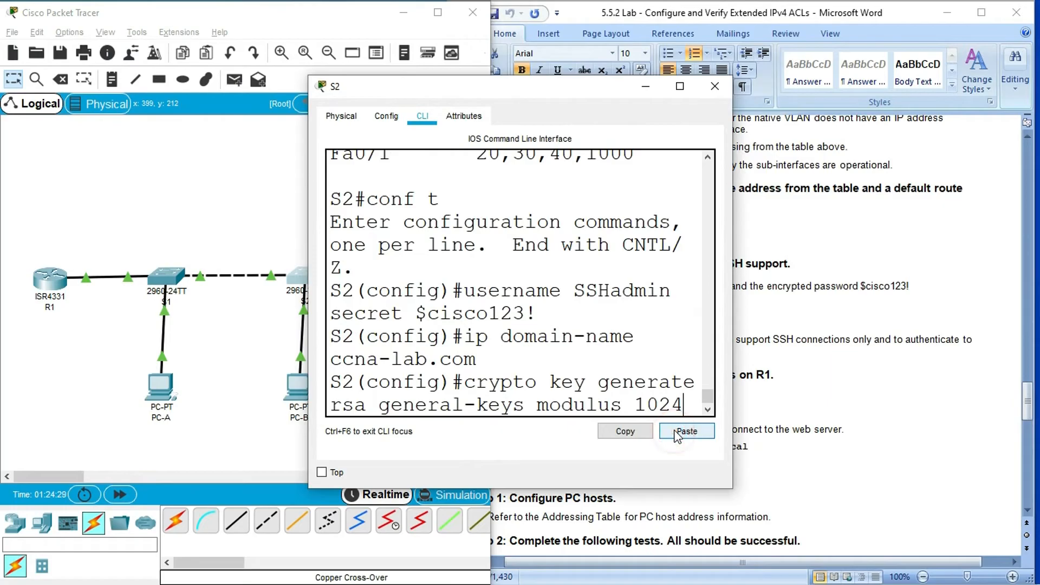
{"action": "left_click", "coordinate": [715, 86]}
- Generate R2's 1024-bit RSA keys by running the copied crypto key command, and close R2's window
{"action": "left_click", "coordinate": [430, 278]}
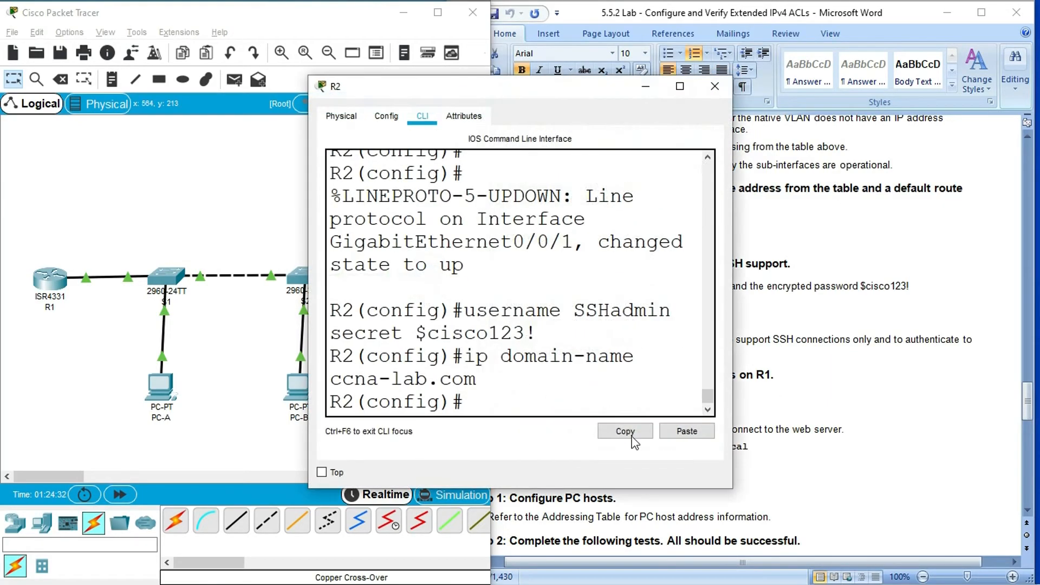
{"action": "left_click", "coordinate": [687, 431]}
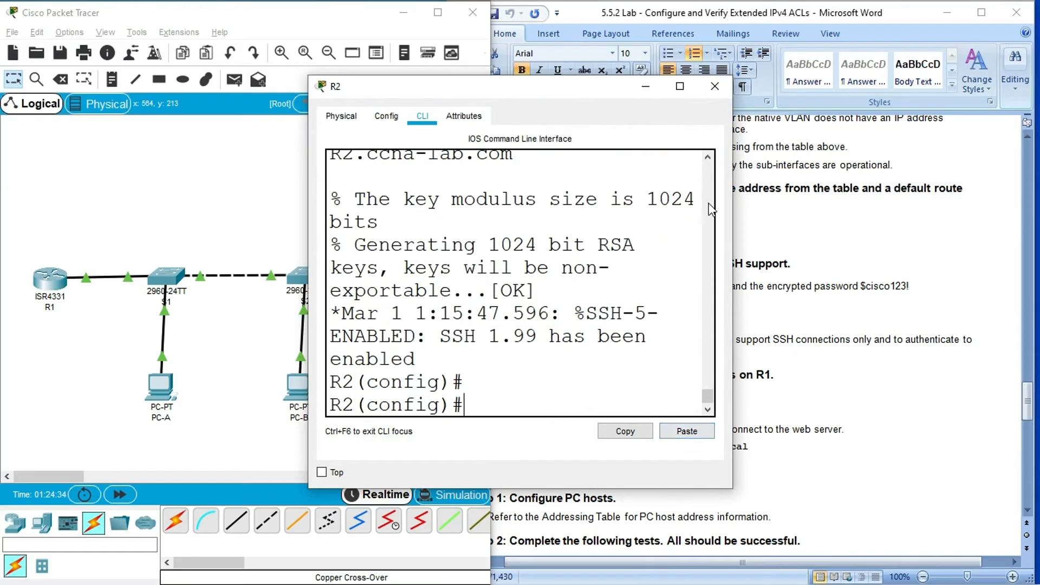
{"action": "left_click", "coordinate": [715, 86]}
- Open R1's command line and enter line configuration for the first five VTY lines with line vty 0 4
{"action": "left_click", "coordinate": [615, 345]}
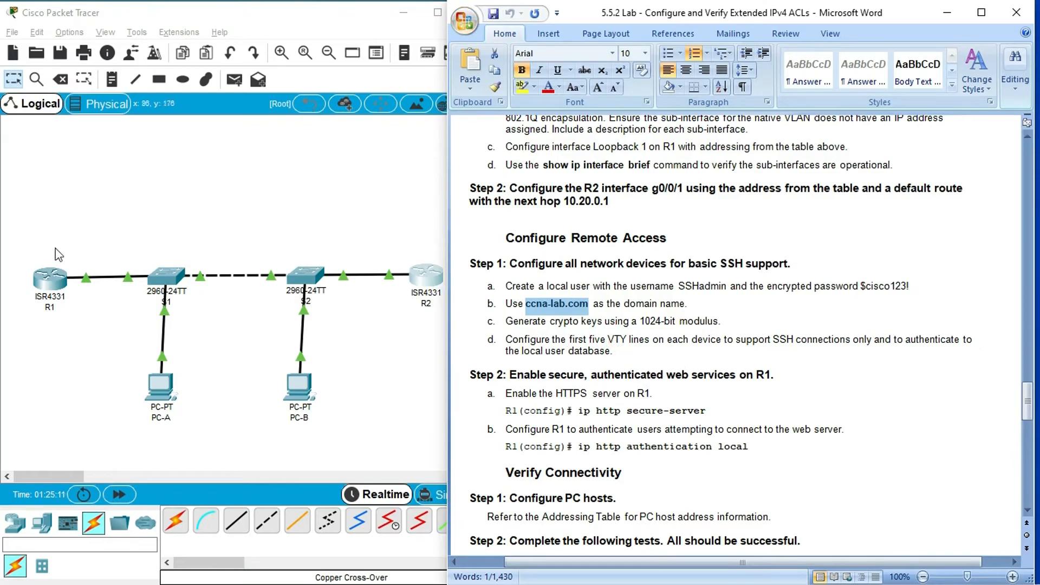
{"action": "left_click", "coordinate": [53, 277]}
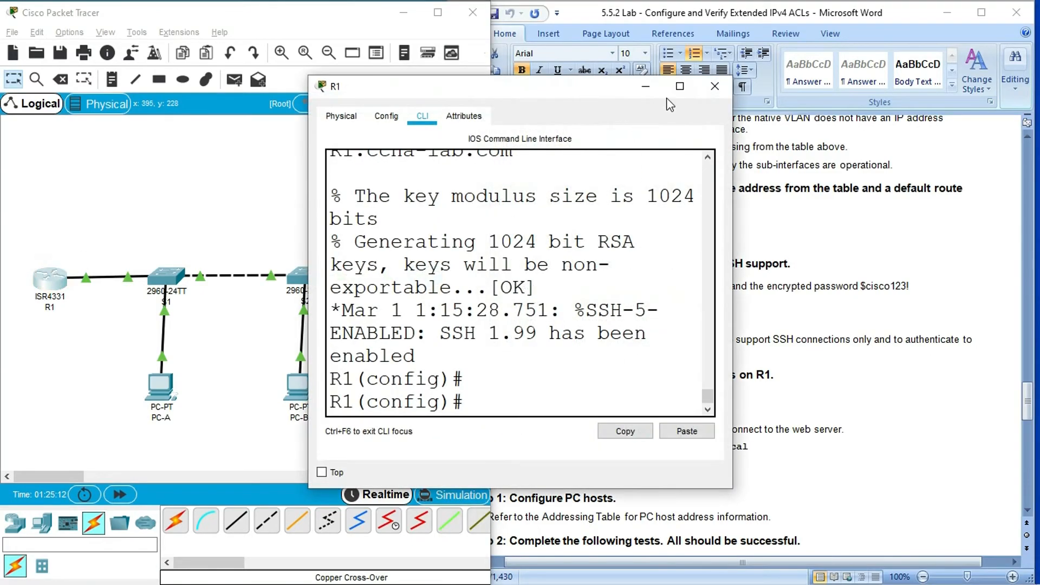
{"action": "left_click", "coordinate": [679, 87]}
{"action": "left_click", "coordinate": [193, 501]}
{"action": "type", "text": "line vty "}
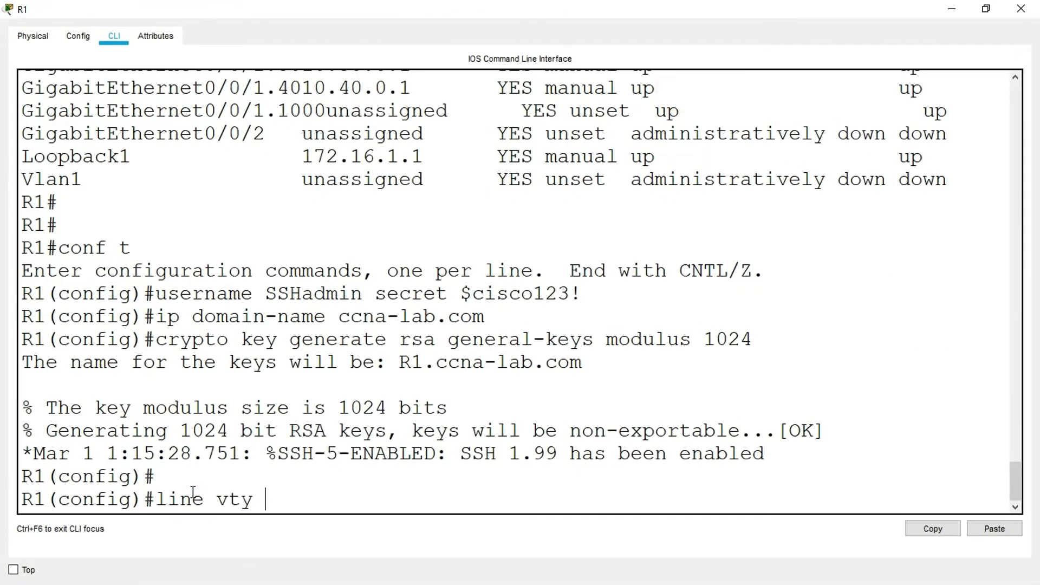
{"action": "type", "text": "0 4"}
{"action": "key", "text": "Return"}
- Restrict R1's VTY lines to SSH with transport input ssh, set login local, and close R1's window
{"action": "type", "text": "transport"}
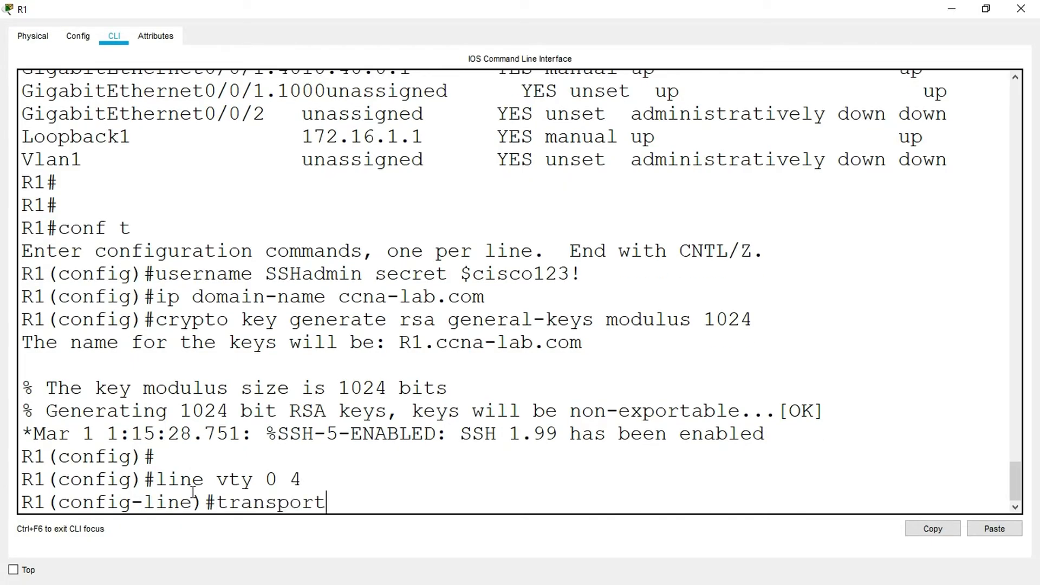
{"action": "type", "text": " input ssh"}
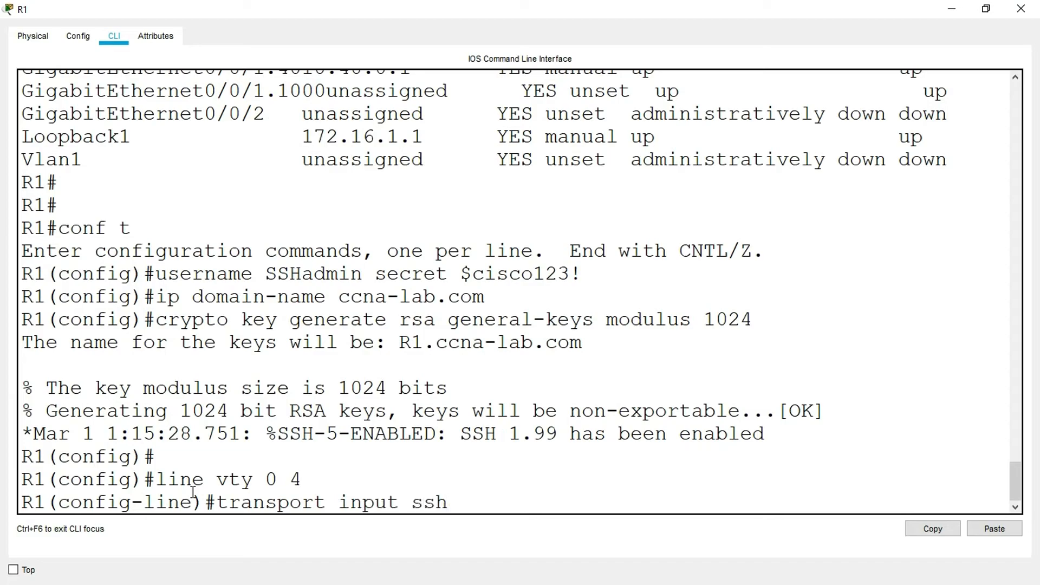
{"action": "key", "text": "Return"}
{"action": "type", "text": "login local"}
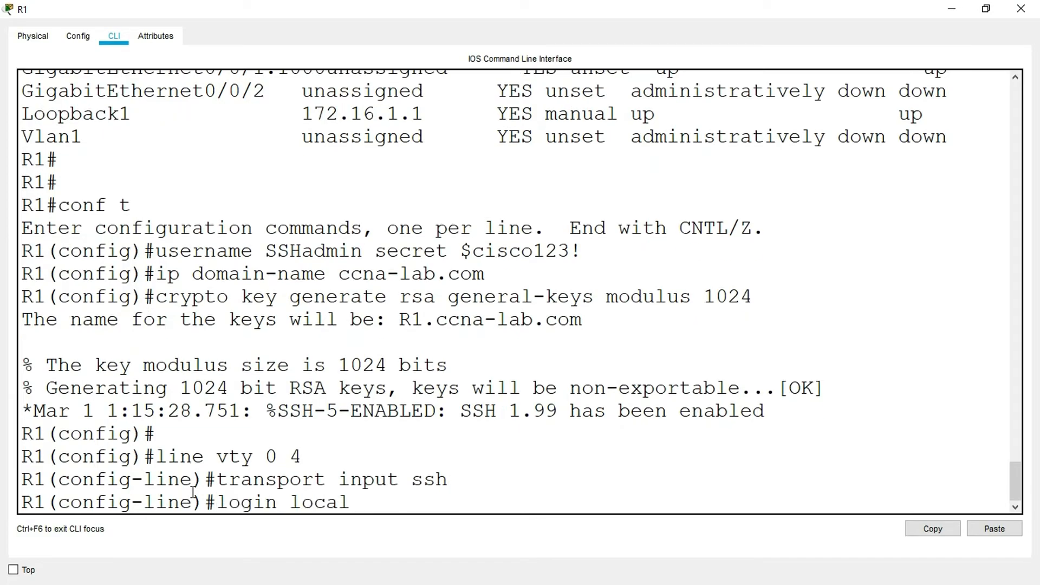
{"action": "key", "text": "Return"}
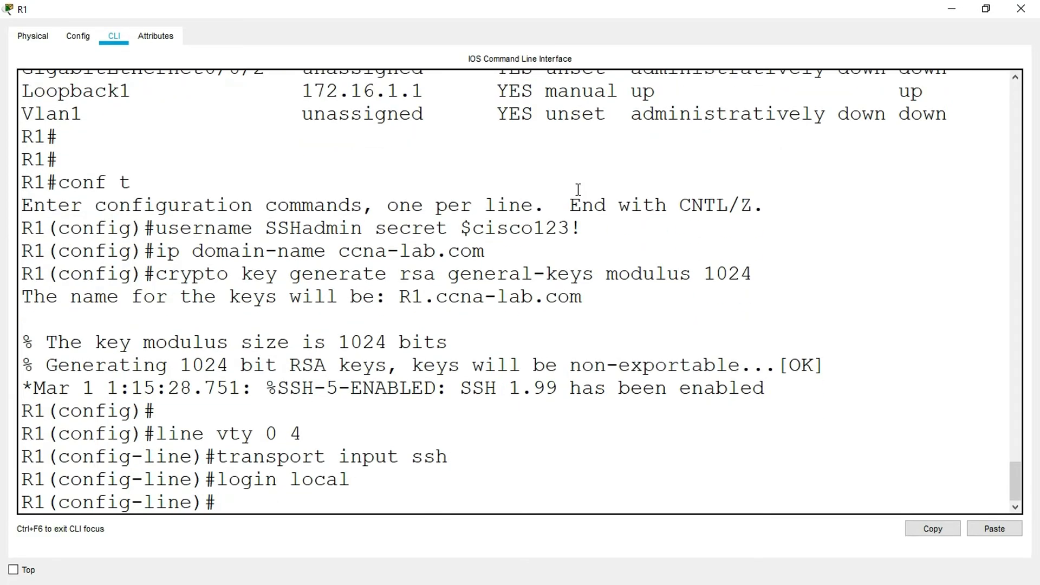
{"action": "left_click", "coordinate": [1007, 15]}
- Open S1's command line and enter line configuration for the first five VTY lines with line vty 0 4
{"action": "left_click", "coordinate": [160, 276]}
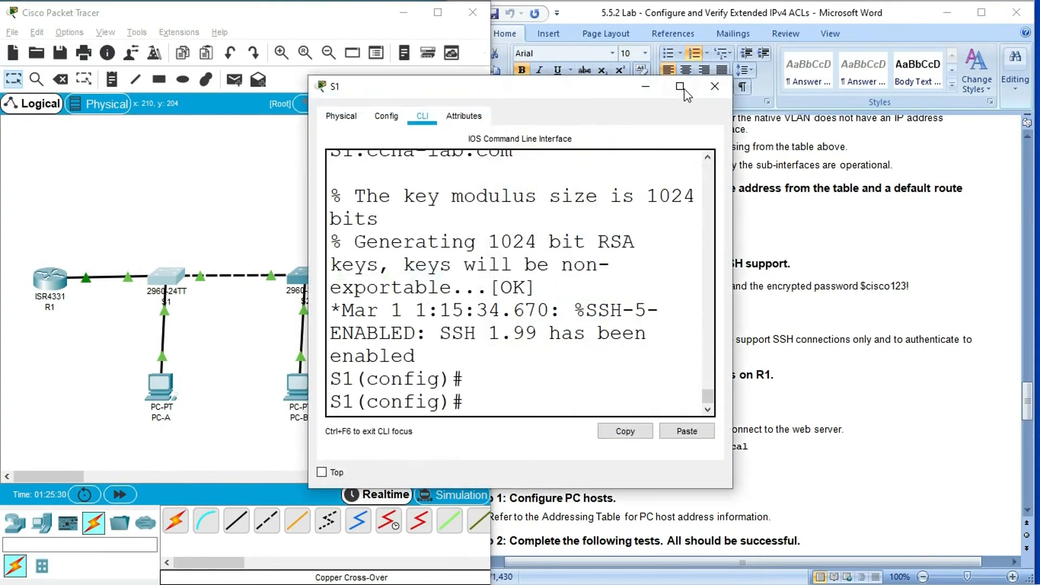
{"action": "left_click", "coordinate": [680, 88]}
{"action": "left_click", "coordinate": [205, 497]}
{"action": "type", "text": "line "}
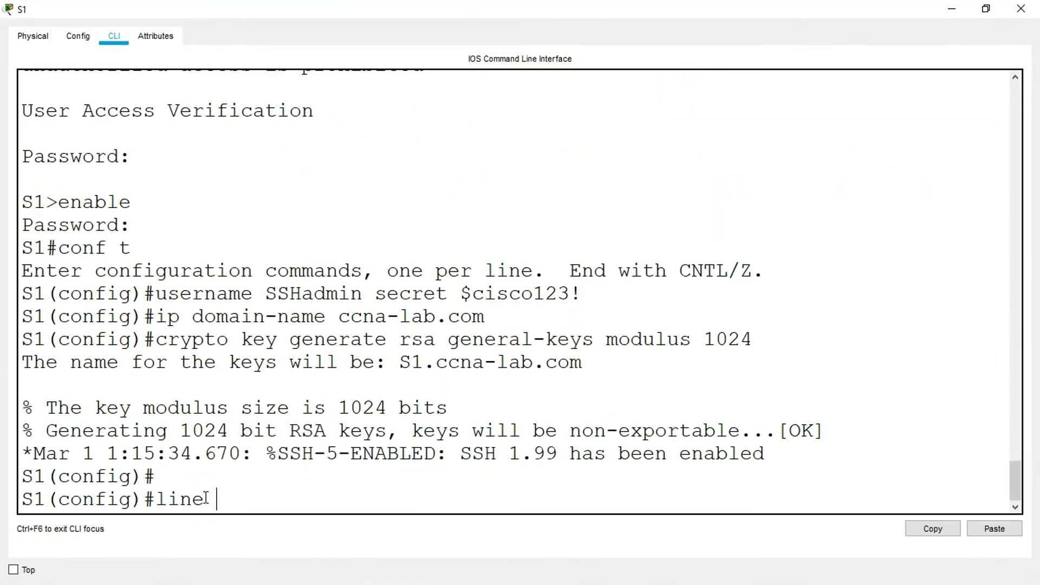
{"action": "type", "text": "vty 0 4"}
{"action": "key", "text": "Return"}
- Restrict S1's VTY lines to SSH with transport input ssh, set login local, and close S1's window
{"action": "type", "text": "trans"}
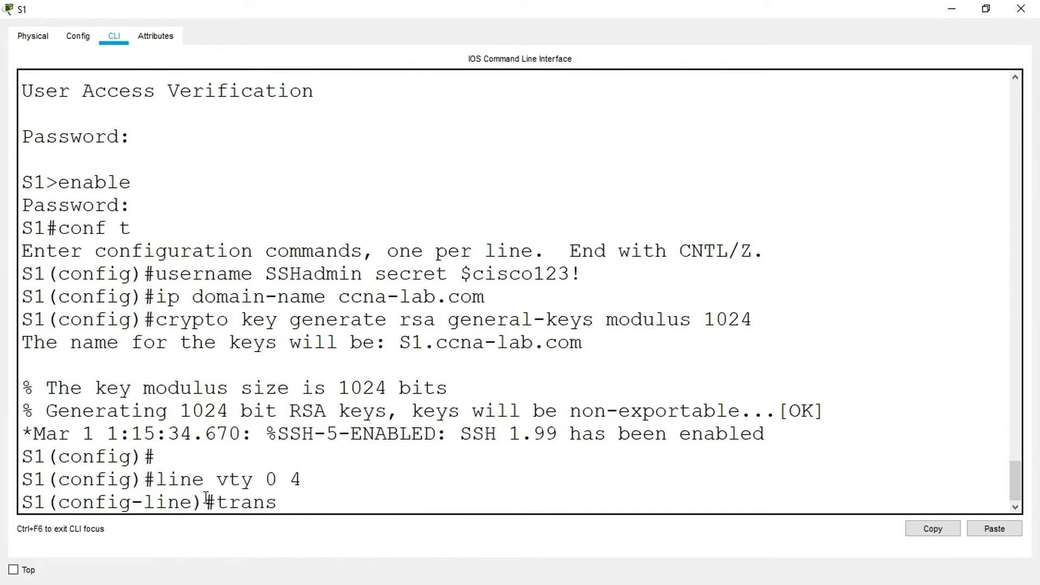
{"action": "type", "text": "port input ssh"}
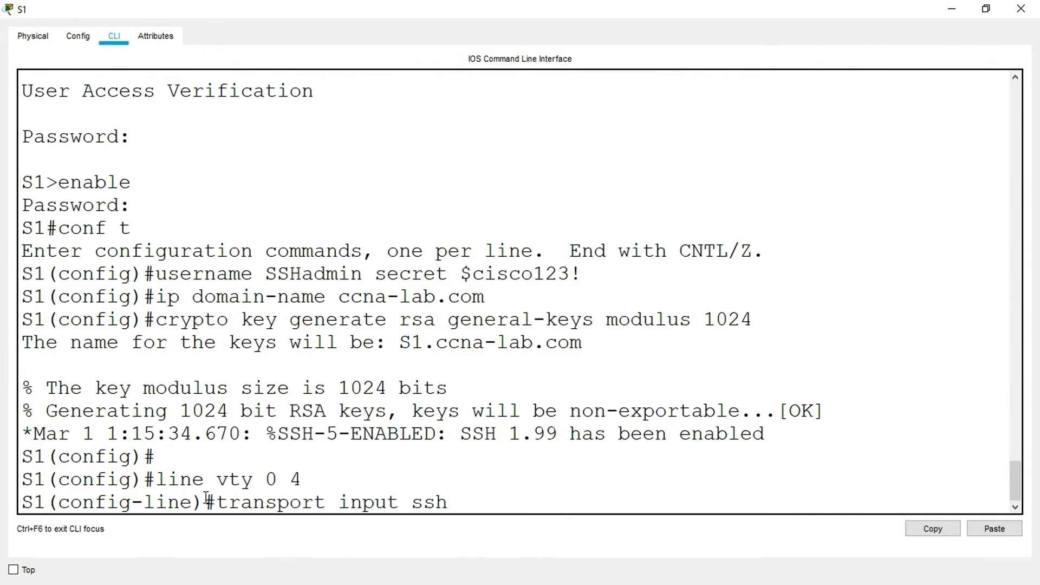
{"action": "key", "text": "Return"}
{"action": "type", "text": "login local"}
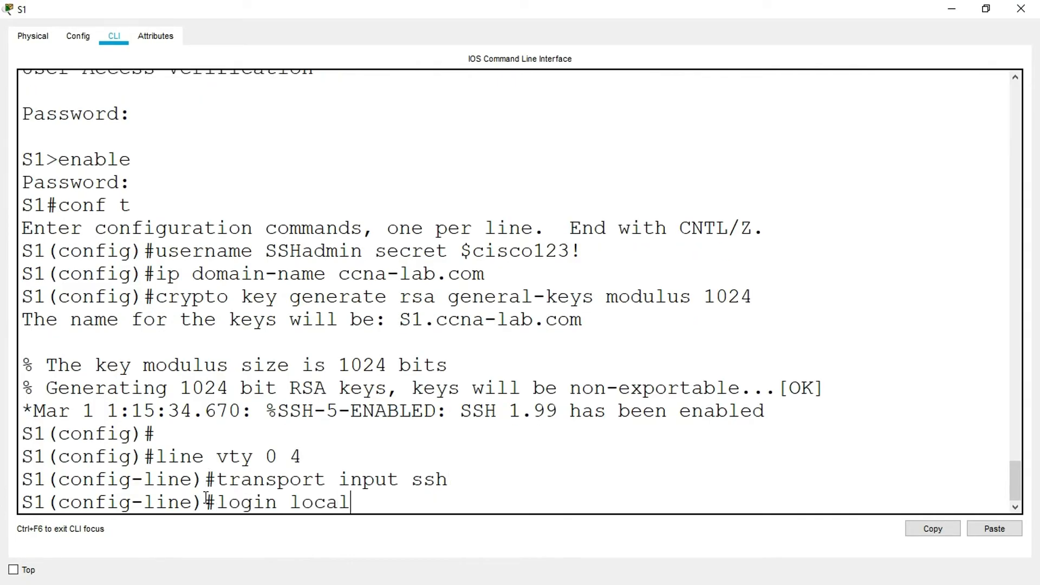
{"action": "key", "text": "Return"}
{"action": "left_click", "coordinate": [1021, 9]}
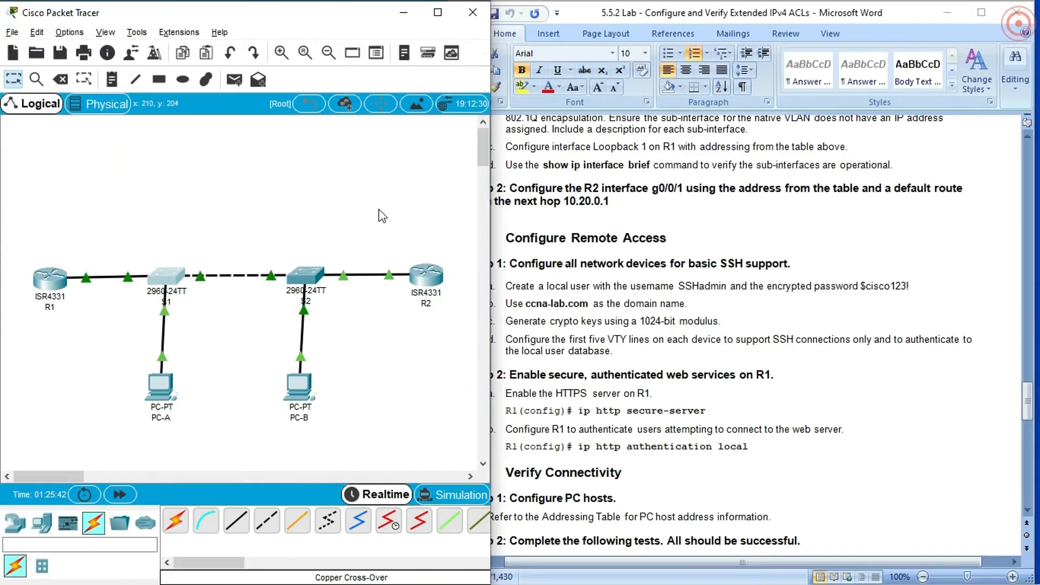
- Open S2's command line and enter line configuration for the first five VTY lines with line vty 0 4
{"action": "left_click", "coordinate": [307, 276]}
{"action": "left_click", "coordinate": [680, 90]}
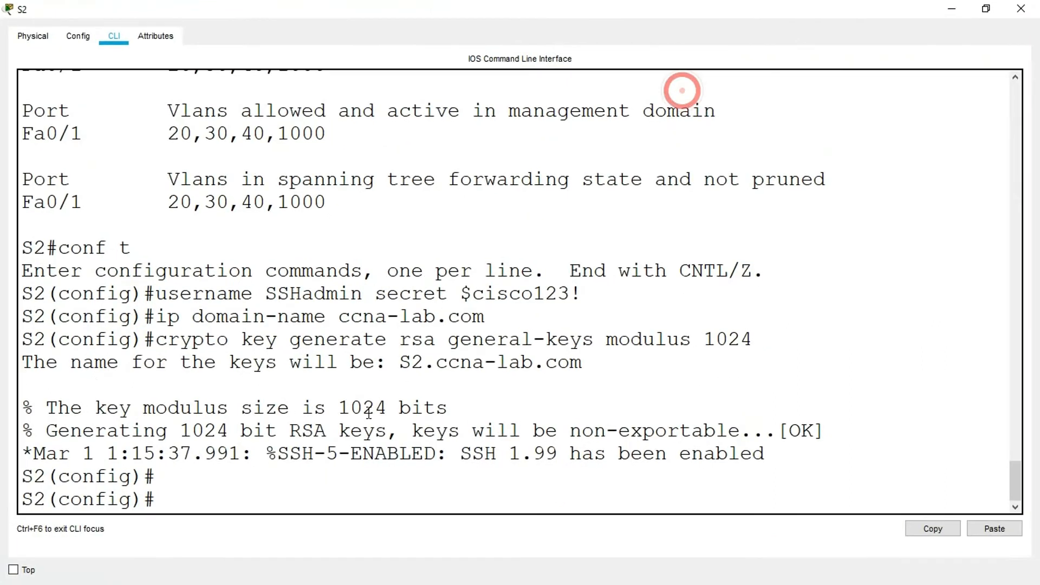
{"action": "left_click", "coordinate": [216, 494]}
{"action": "type", "text": "libe"}
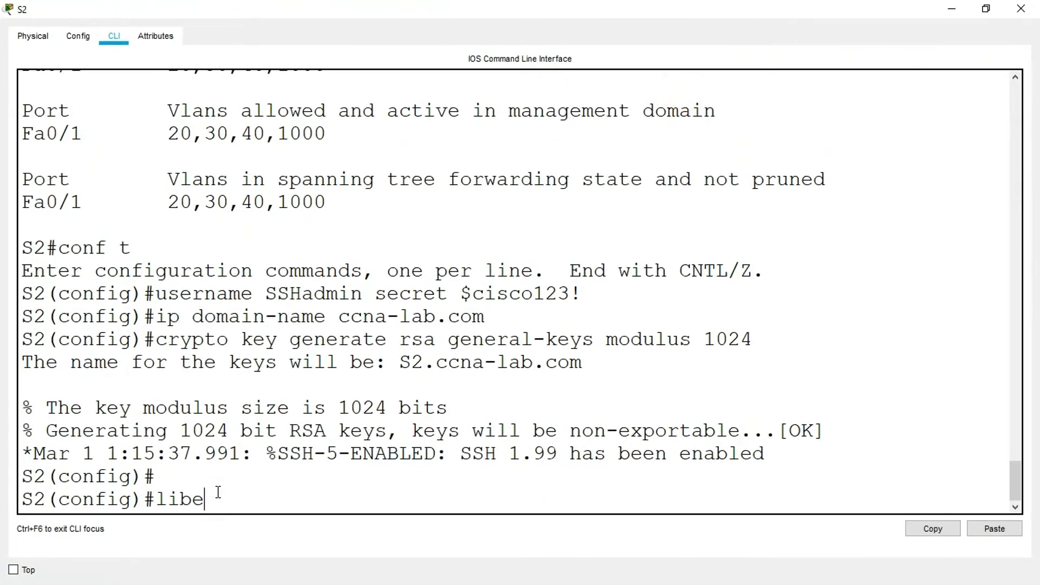
{"action": "type", "text": "e consol"}
{"action": "key", "text": "BackSpace"}
{"action": "key", "text": "BackSpace"}
{"action": "key", "text": "BackSpace"}
{"action": "key", "text": "BackSpace"}
{"action": "key", "text": "BackSpace"}
{"action": "type", "text": "vty 0 4"}
{"action": "key", "text": "Return"}
- Restrict S2's VTY lines to SSH with transport input ssh, set login local, and close S2's window
{"action": "type", "text": "transport input ssh"}
{"action": "key", "text": "Return"}
{"action": "type", "text": "login local"}
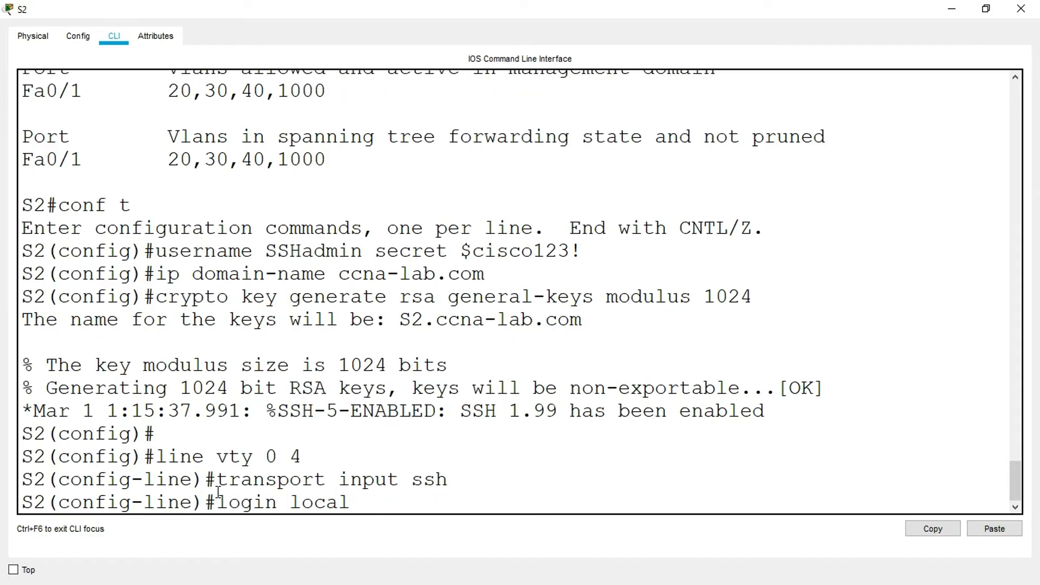
{"action": "key", "text": "Return"}
{"action": "left_click", "coordinate": [1020, 8]}
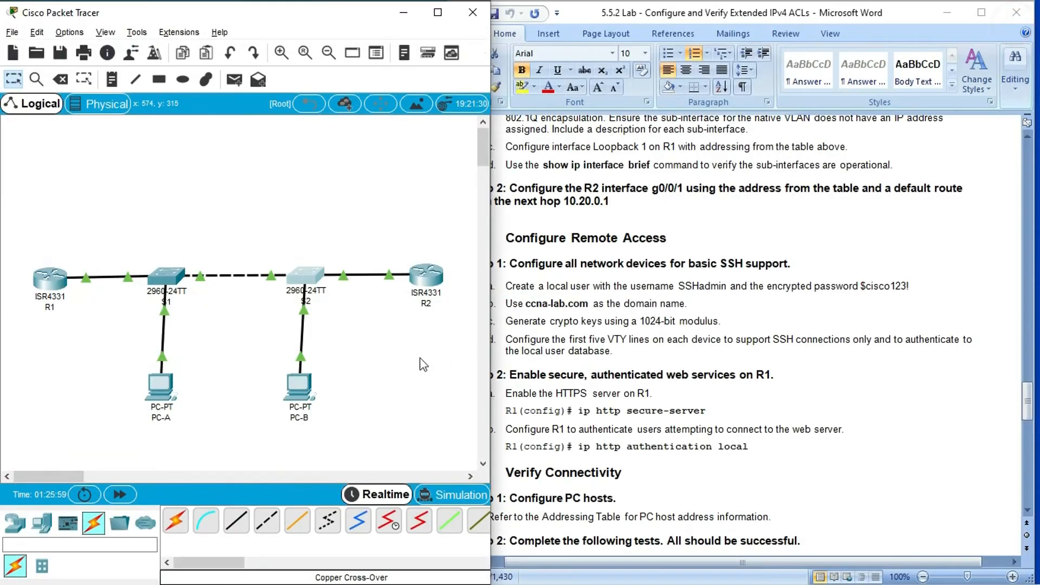
- Open R2's command line and enter line configuration for the first five VTY lines with line vty 0 4
{"action": "left_click", "coordinate": [428, 278]}
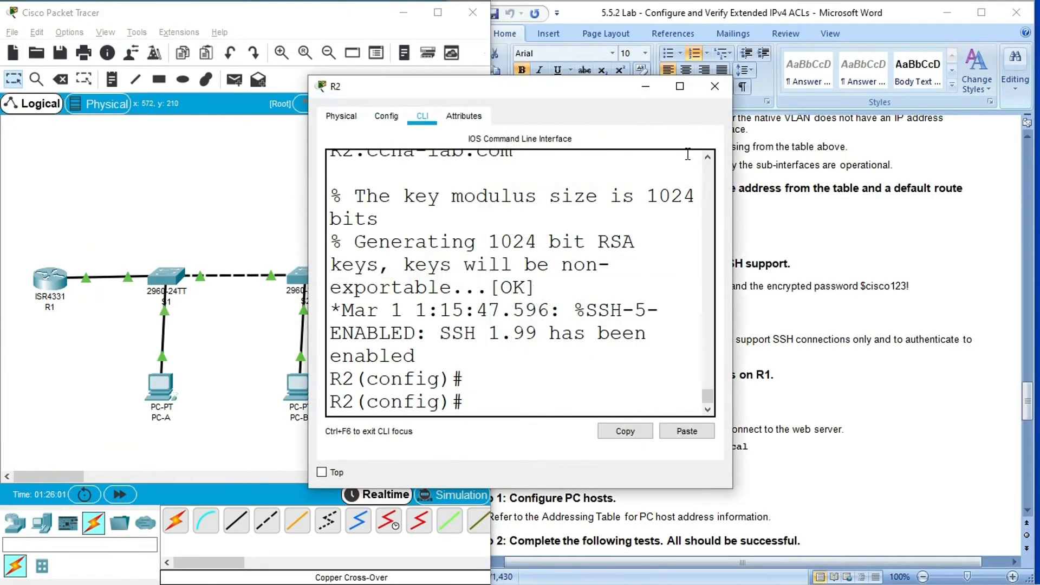
{"action": "left_click", "coordinate": [679, 87]}
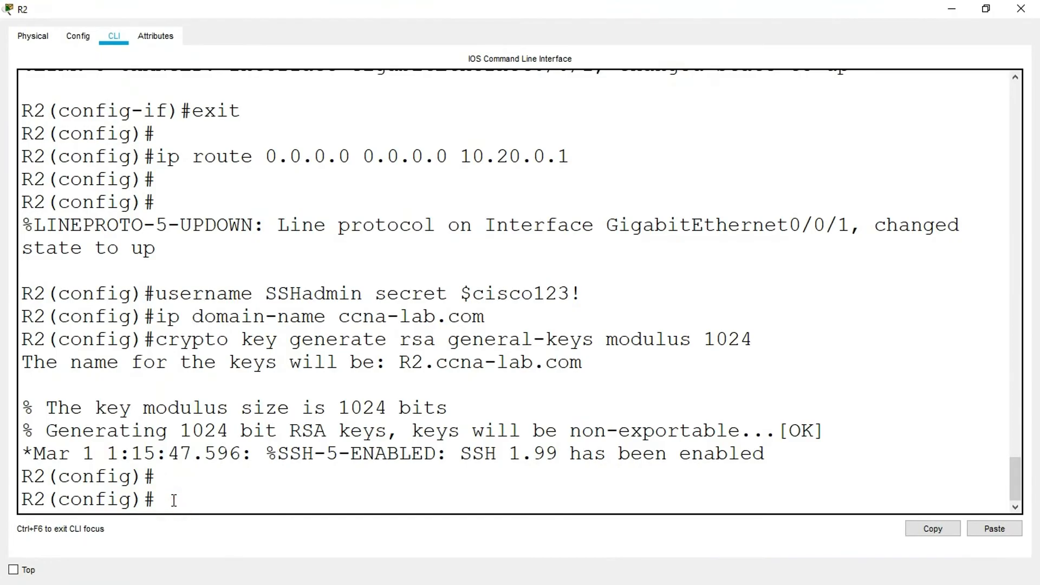
{"action": "type", "text": "line vty 0 5"}
{"action": "key", "text": "Return"}
- Restrict R2's VTY lines to SSH with transport input ssh, set login local, and close R2's window
{"action": "type", "text": "trn"}
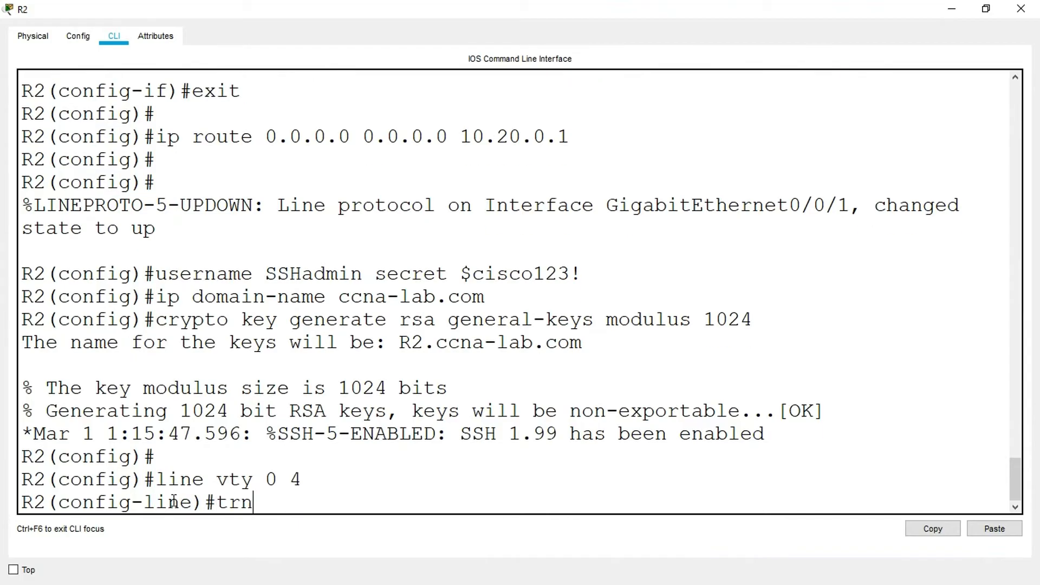
{"action": "key", "text": "BackSpace"}
{"action": "type", "text": "as"}
{"action": "key", "text": "BackSpace"}
{"action": "type", "text": "ln"}
{"action": "type", "text": "sport"}
{"action": "type", "text": " inpu"}
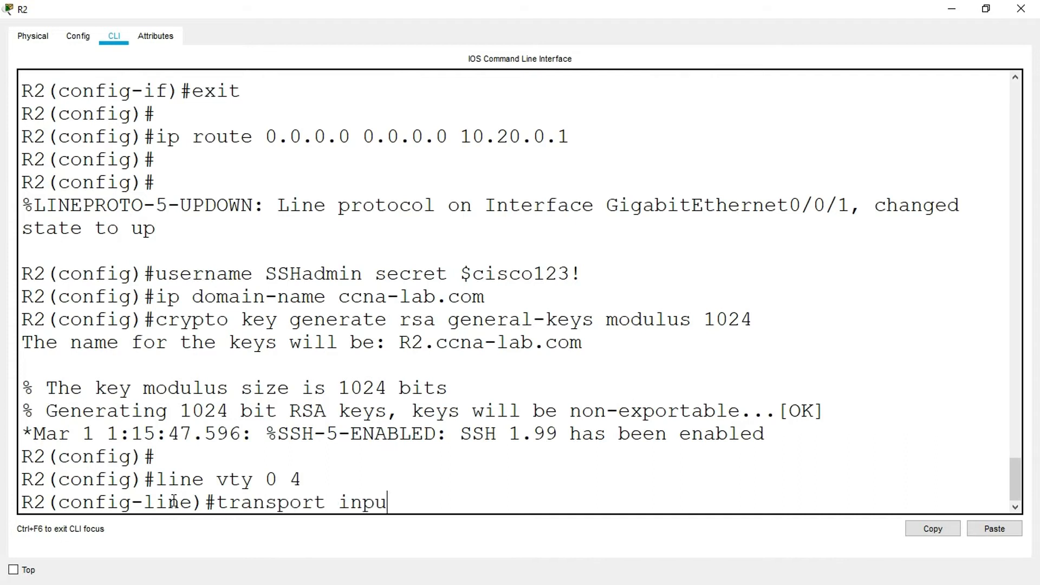
{"action": "type", "text": "t sssh"}
{"action": "key", "text": "Return"}
{"action": "type", "text": "l"}
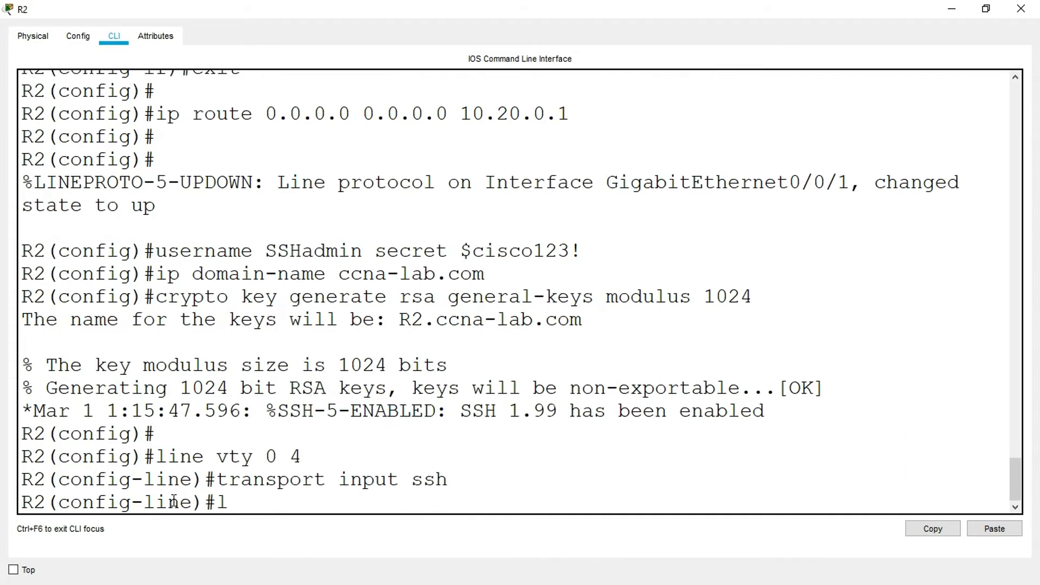
{"action": "type", "text": "ogin local"}
{"action": "key", "text": "Return"}
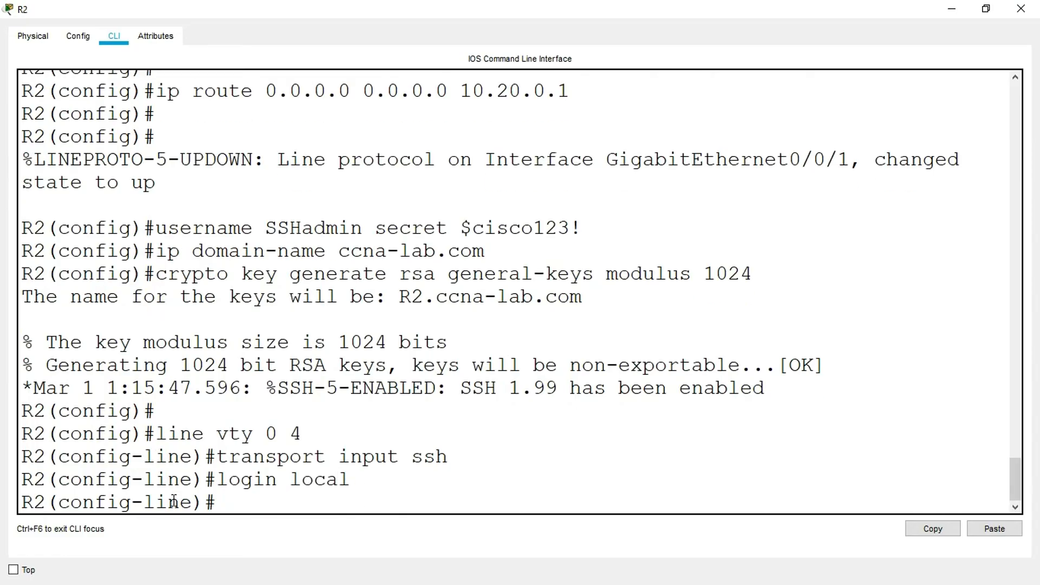
{"action": "left_click", "coordinate": [1021, 8]}
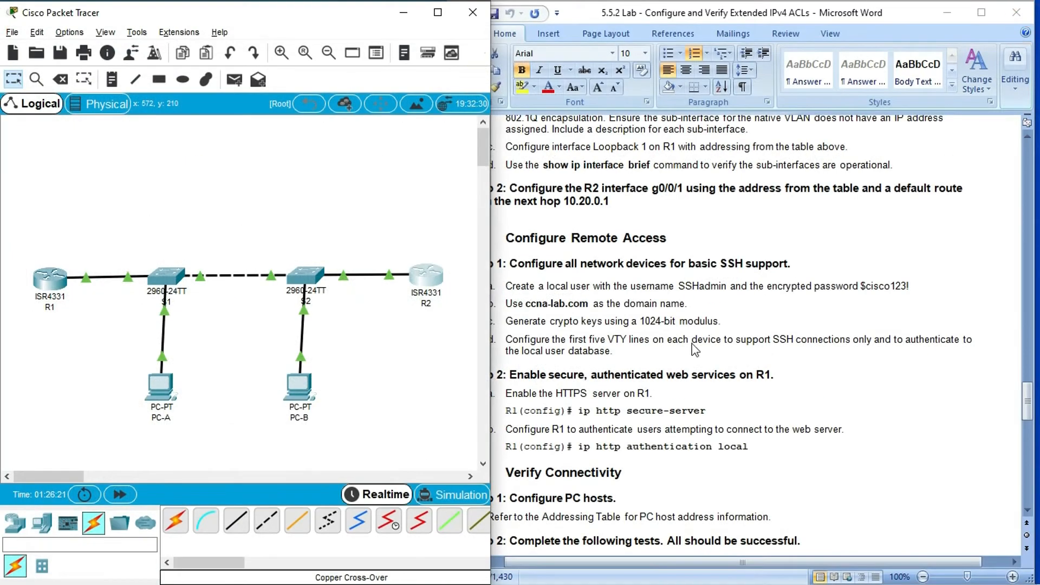
- Check the web services instructions in the lab document, reopen R1's command line and exit line configuration to global configuration mode
{"action": "left_click", "coordinate": [624, 384]}
{"action": "scroll", "coordinate": [623, 385], "scroll_direction": "down", "scroll_amount": 3}
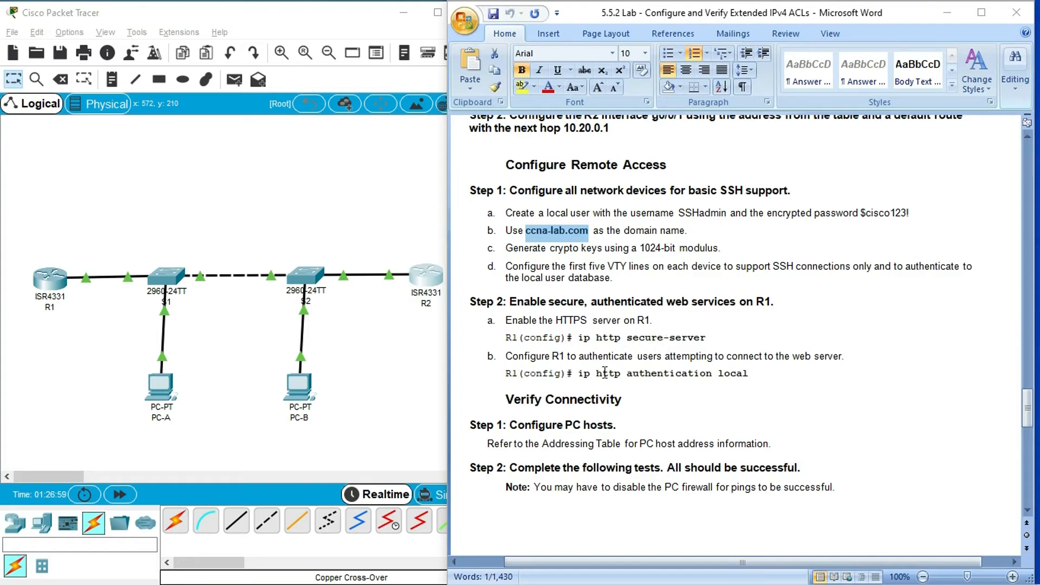
{"action": "left_click", "coordinate": [50, 279]}
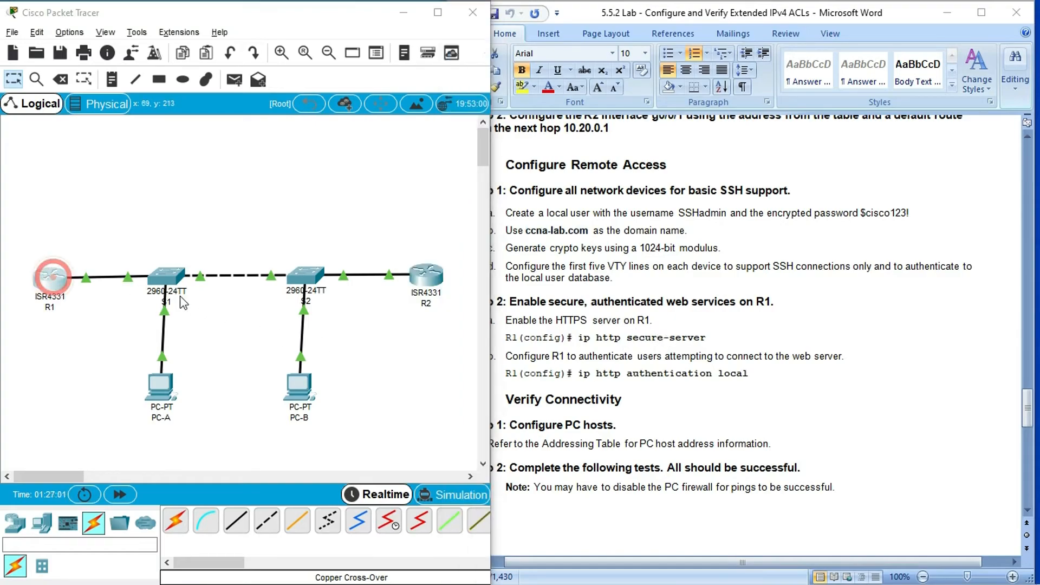
{"action": "left_click", "coordinate": [671, 91]}
{"action": "left_click", "coordinate": [247, 499]}
{"action": "type", "text": "exit"}
{"action": "key", "text": "Return"}
{"action": "key", "text": "Return"}
{"action": "key", "text": "Return"}
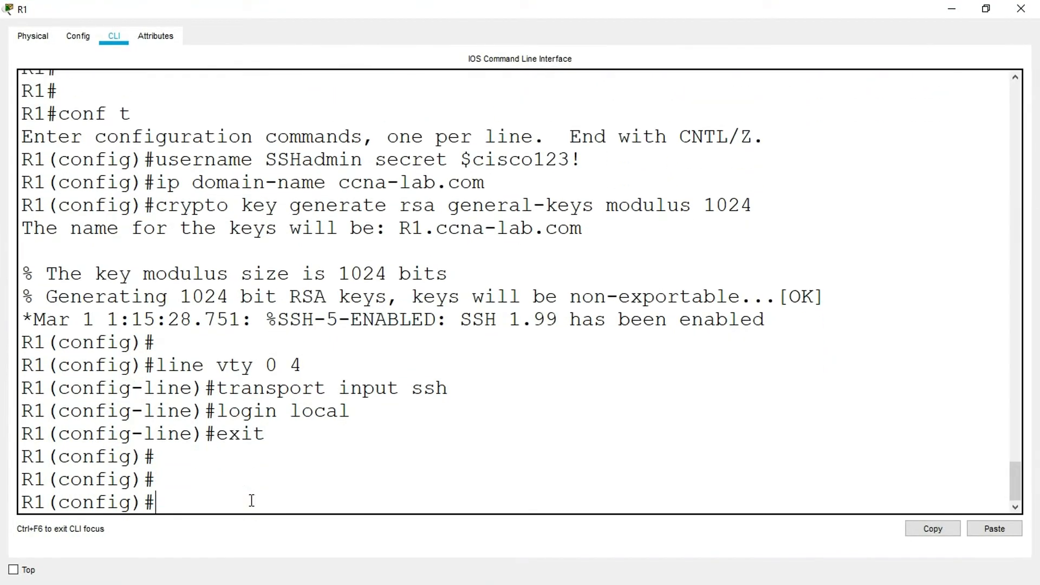
- Query the ip http options on R1 and try to enable the HTTPS server with ip http secure-server
{"action": "type", "text": "ip http ?"}
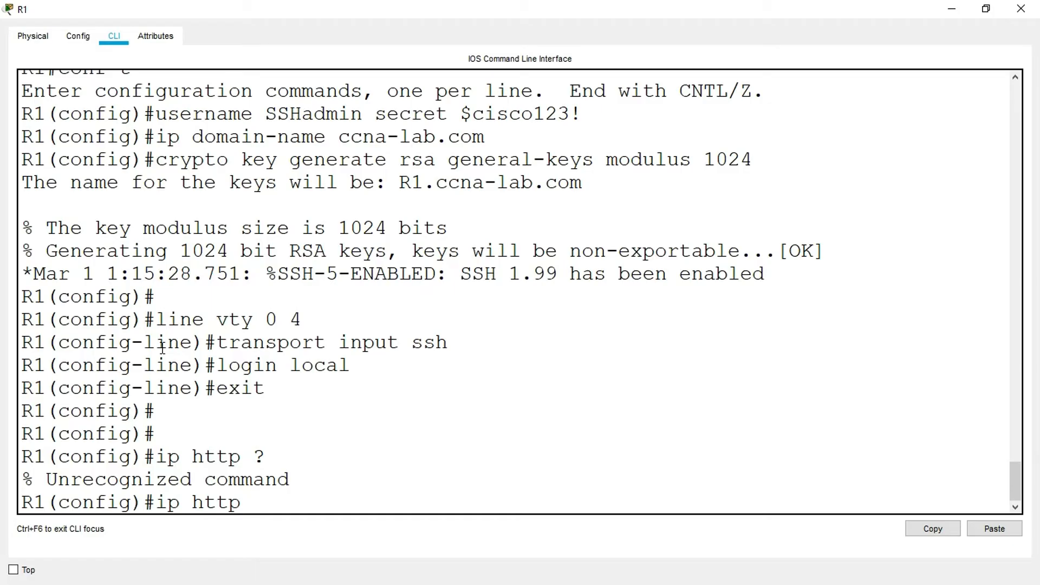
{"action": "type", "text": "ecure-server"}
{"action": "key", "text": "Return"}
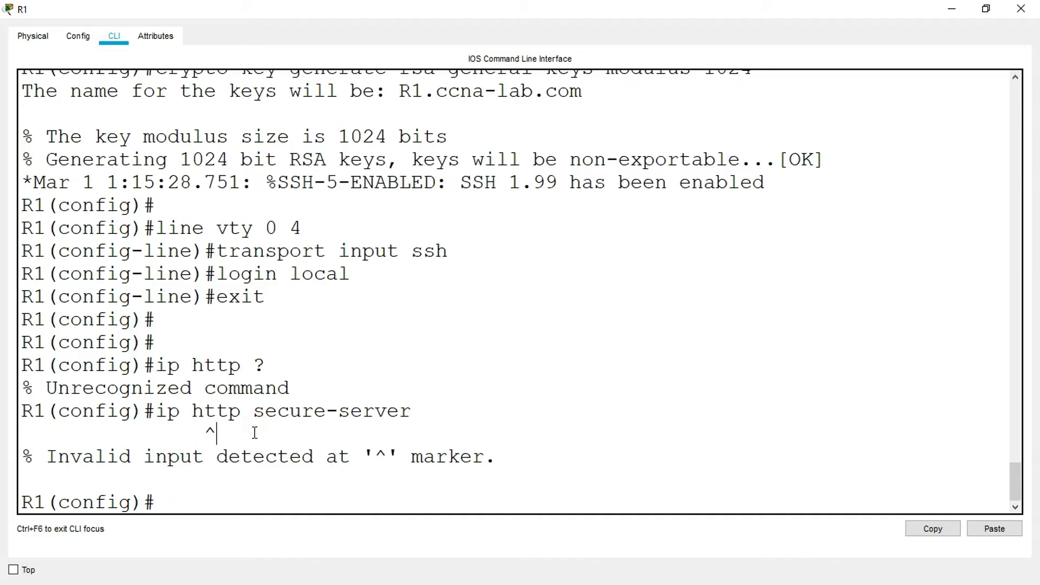
- Reopen R1's command line, list the available ip subcommands with ip ?, review them and close R1's window
{"action": "left_click", "coordinate": [952, 9]}
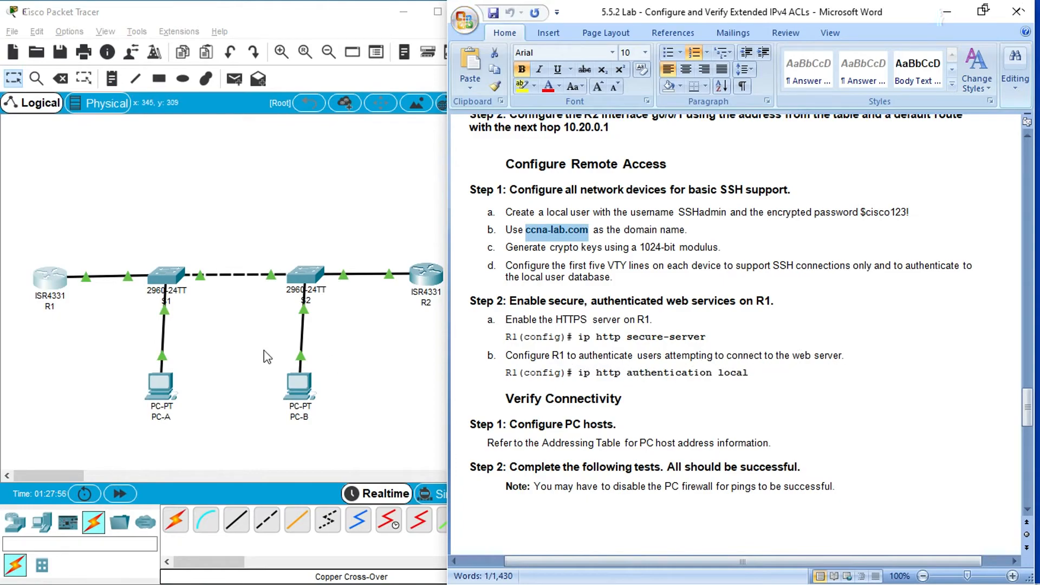
{"action": "left_click", "coordinate": [58, 280]}
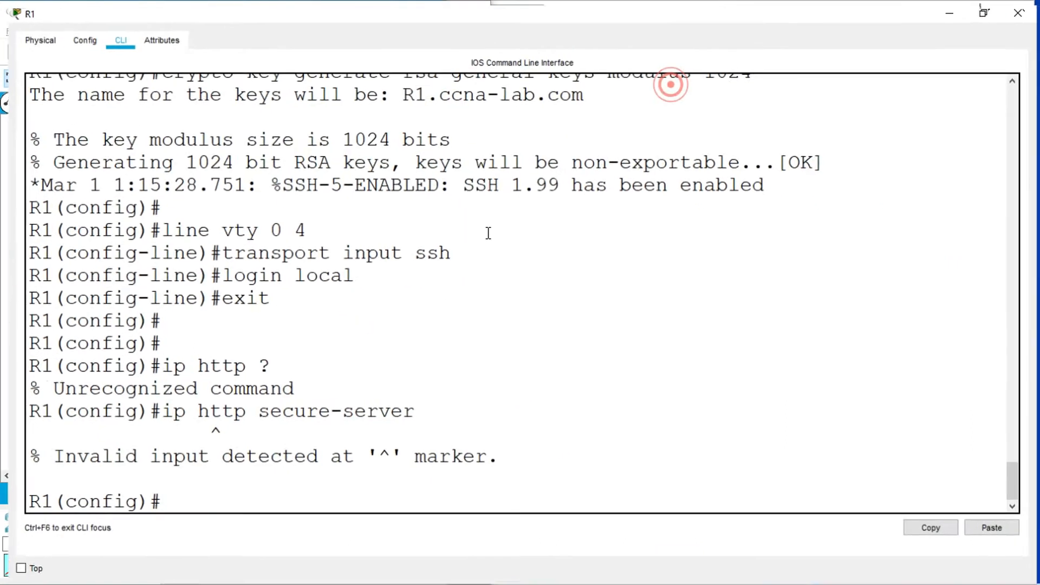
{"action": "left_click", "coordinate": [199, 498]}
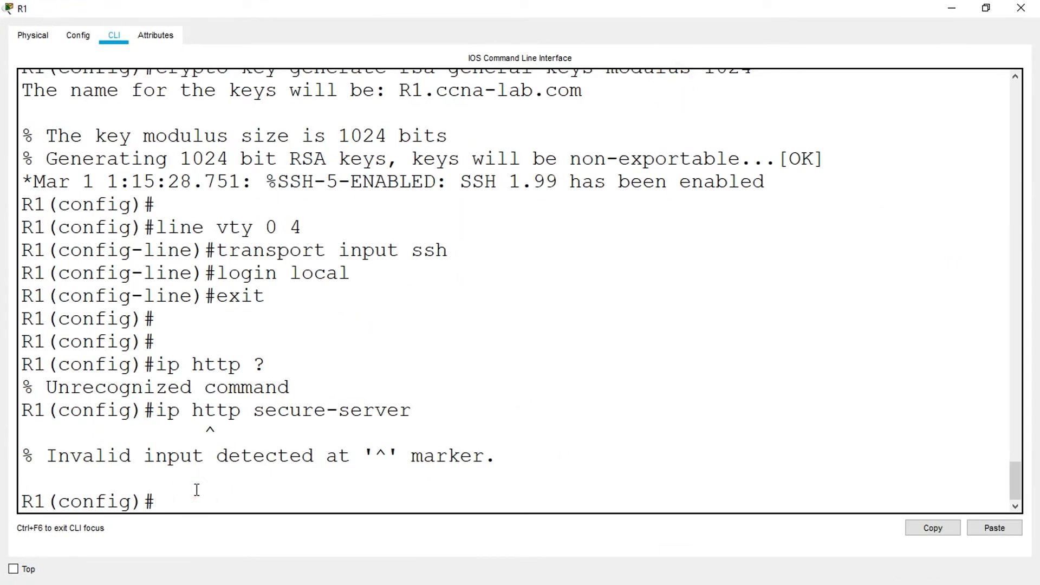
{"action": "type", "text": "ip ?"}
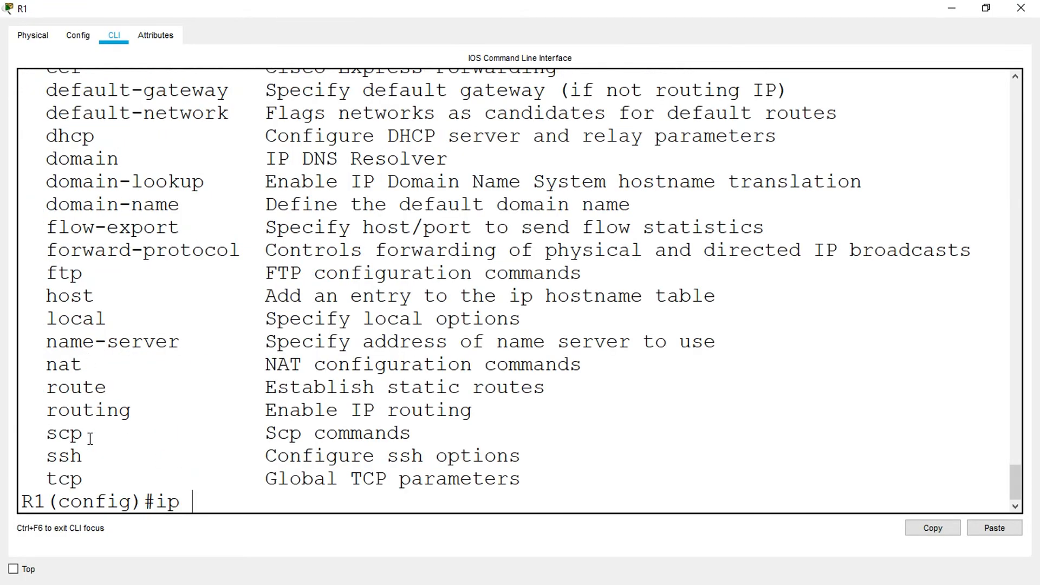
{"action": "scroll", "coordinate": [90, 438], "scroll_direction": "up", "scroll_amount": 2}
{"action": "scroll", "coordinate": [103, 327], "scroll_direction": "down", "scroll_amount": 2}
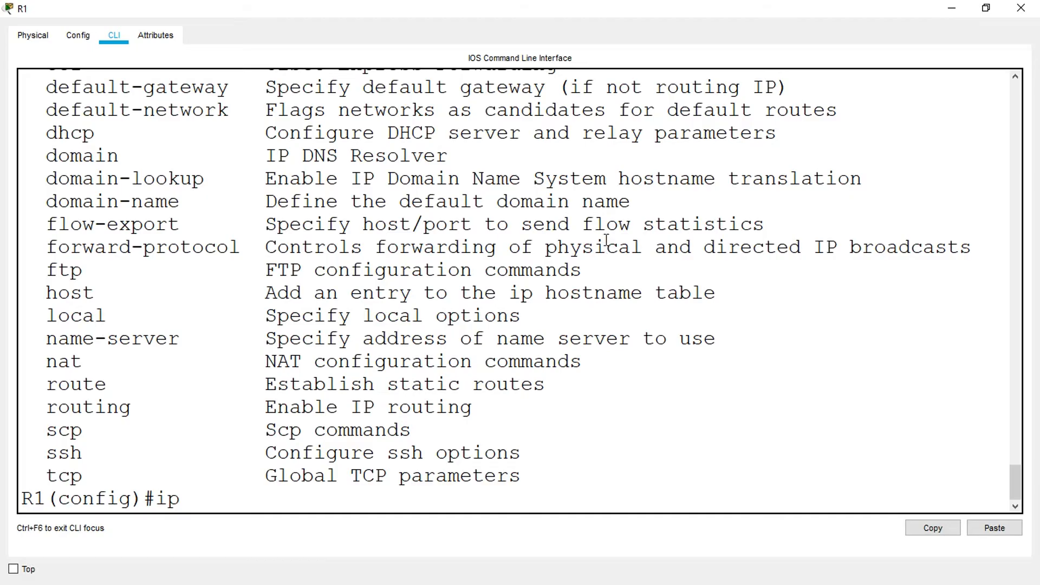
{"action": "left_click", "coordinate": [1021, 7]}
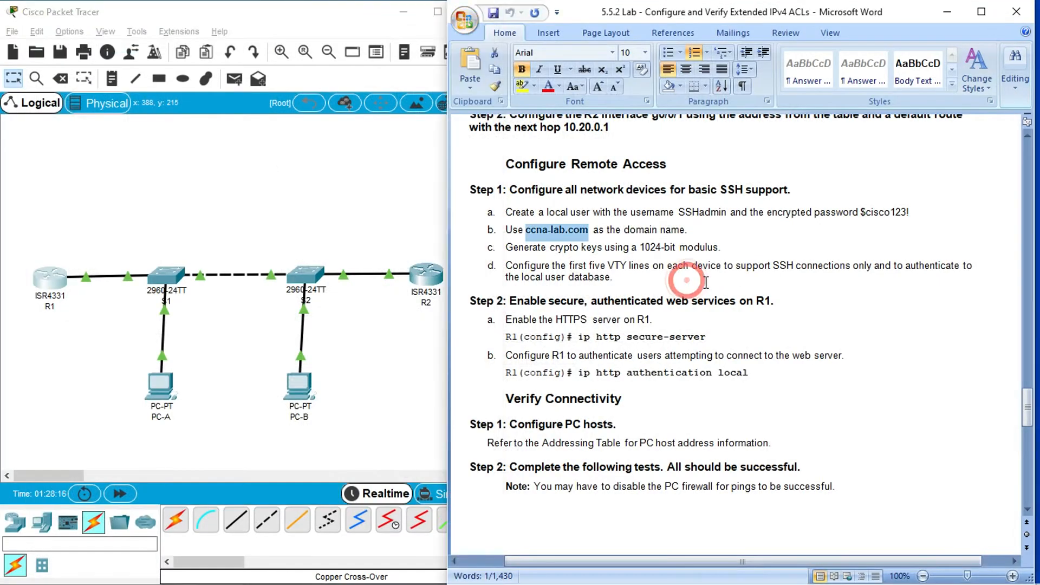
- Go to the Addressing Table in the lab document and copy PC-A's IP address, 10.30.0.10
{"action": "scroll", "coordinate": [569, 412], "scroll_direction": "down", "scroll_amount": 1}
{"action": "scroll", "coordinate": [569, 412], "scroll_direction": "down", "scroll_amount": 1}
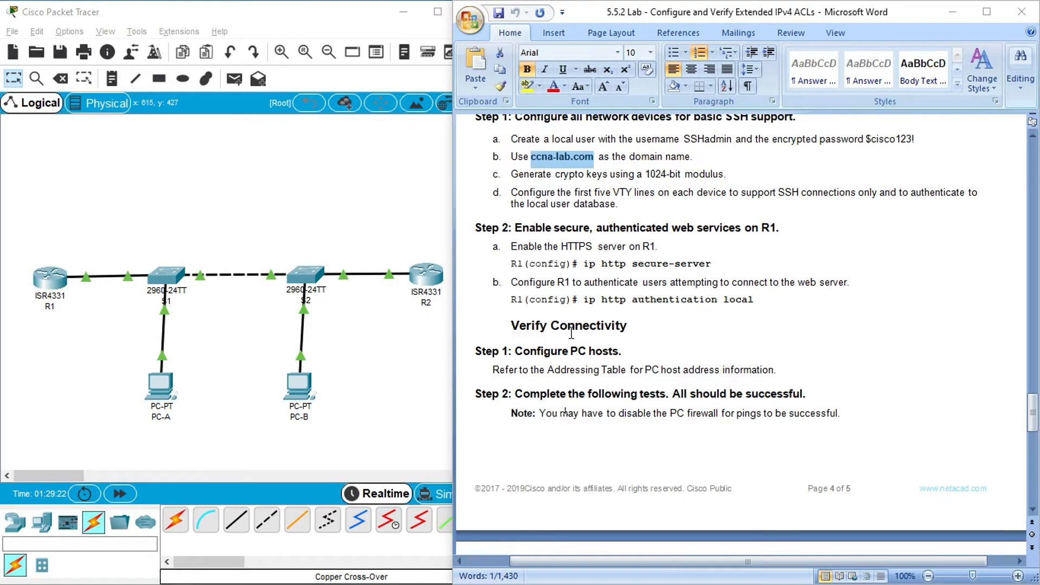
{"action": "scroll", "coordinate": [559, 412], "scroll_direction": "down", "scroll_amount": 1}
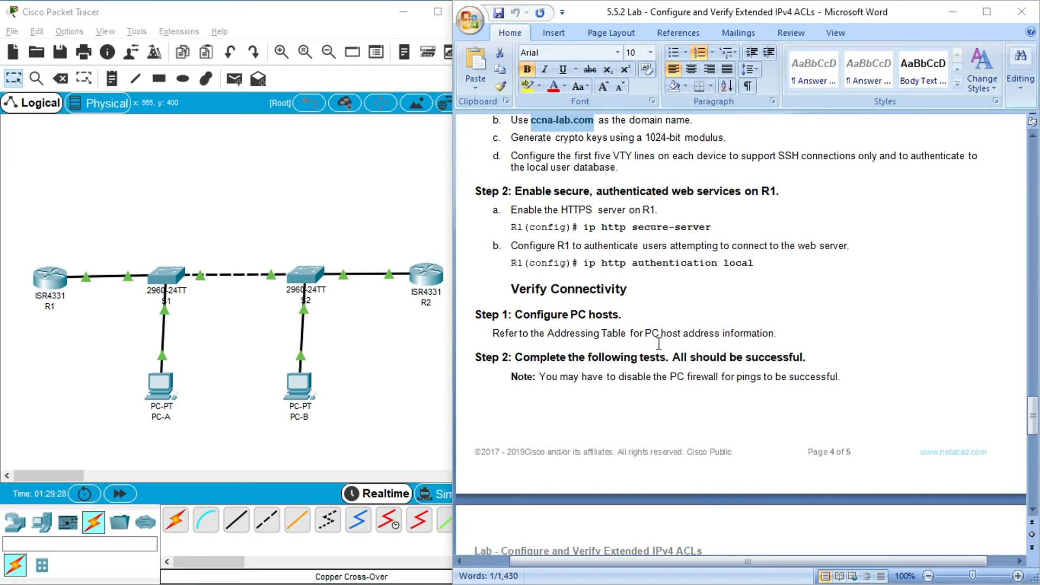
{"action": "left_click_drag", "start_coordinate": [1033, 414], "coordinate": [1036, 197]}
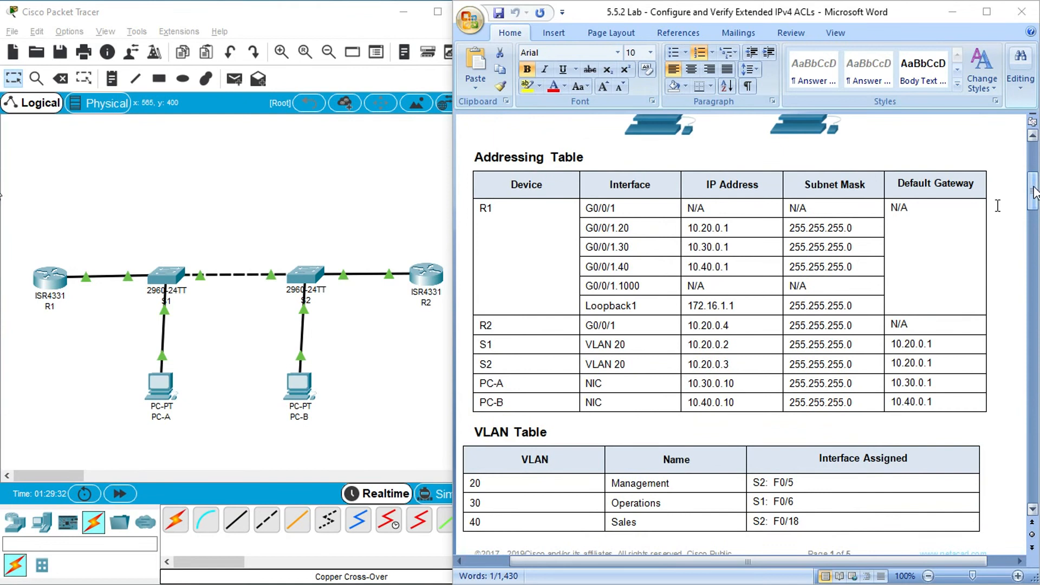
{"action": "left_click", "coordinate": [689, 384]}
{"action": "left_click", "coordinate": [732, 385], "text": "shift"}
{"action": "key", "text": "ctrl+c"}
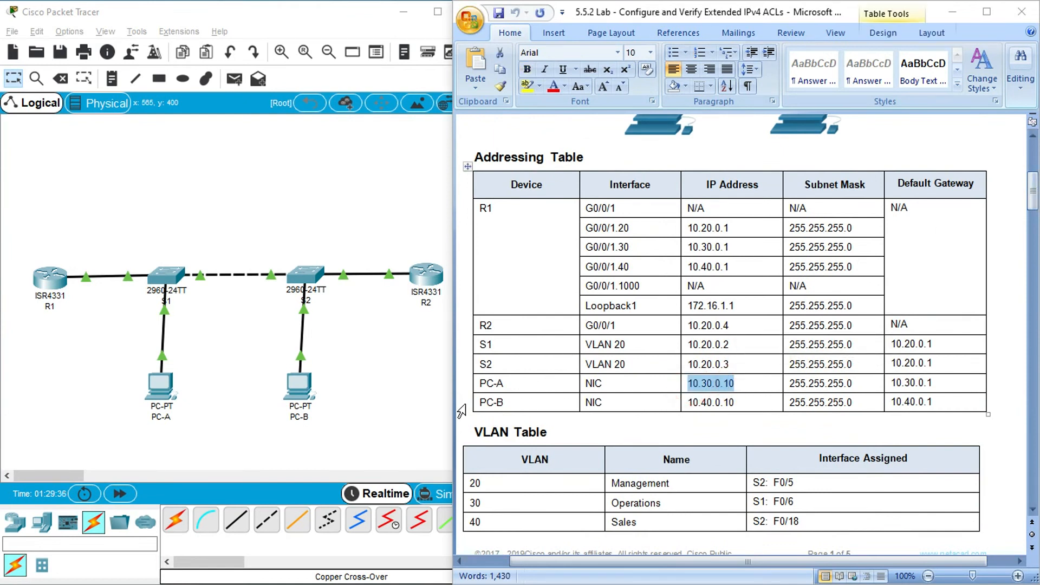
- Open PC-A's IP configuration and set its static IPv4 address to 10.30.0.10
{"action": "left_click", "coordinate": [160, 385]}
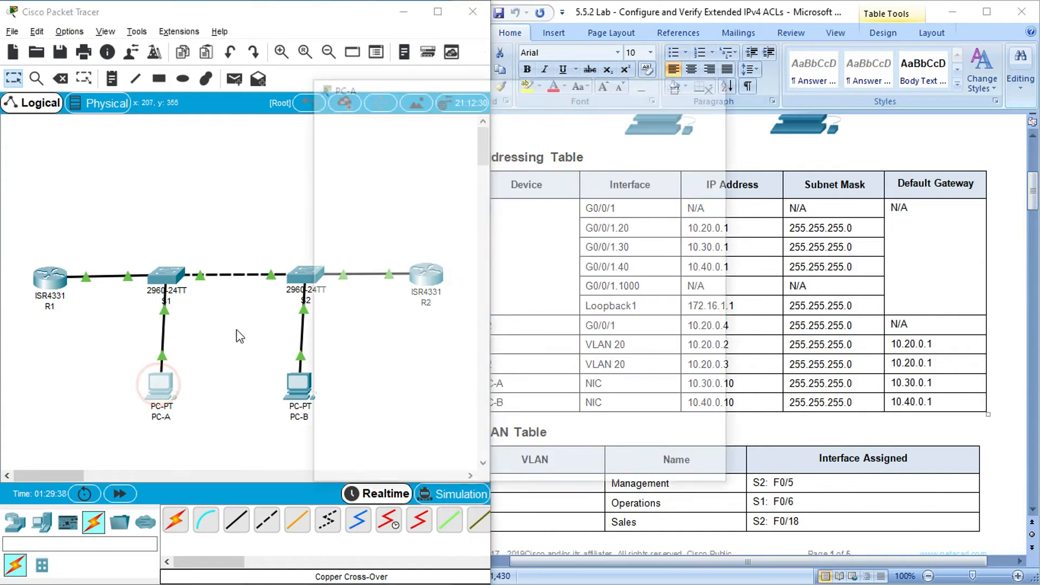
{"action": "left_click", "coordinate": [420, 121]}
{"action": "left_click", "coordinate": [364, 187]}
{"action": "left_click", "coordinate": [465, 221]}
{"action": "type", "text": "10.30.0.10"}
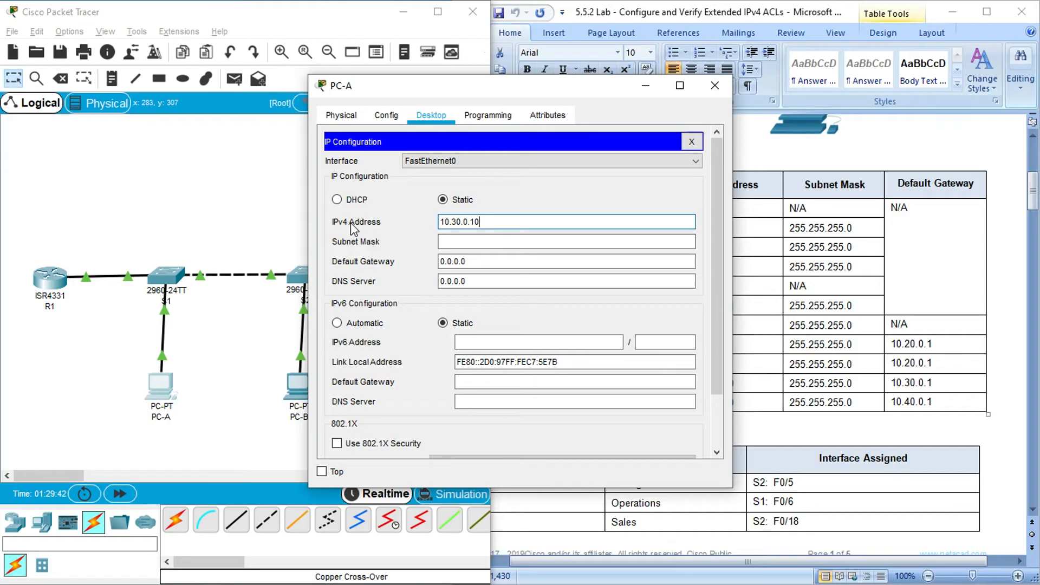
- Set PC-A's subnet mask to 255.255.255.0
{"action": "left_click", "coordinate": [468, 242]}
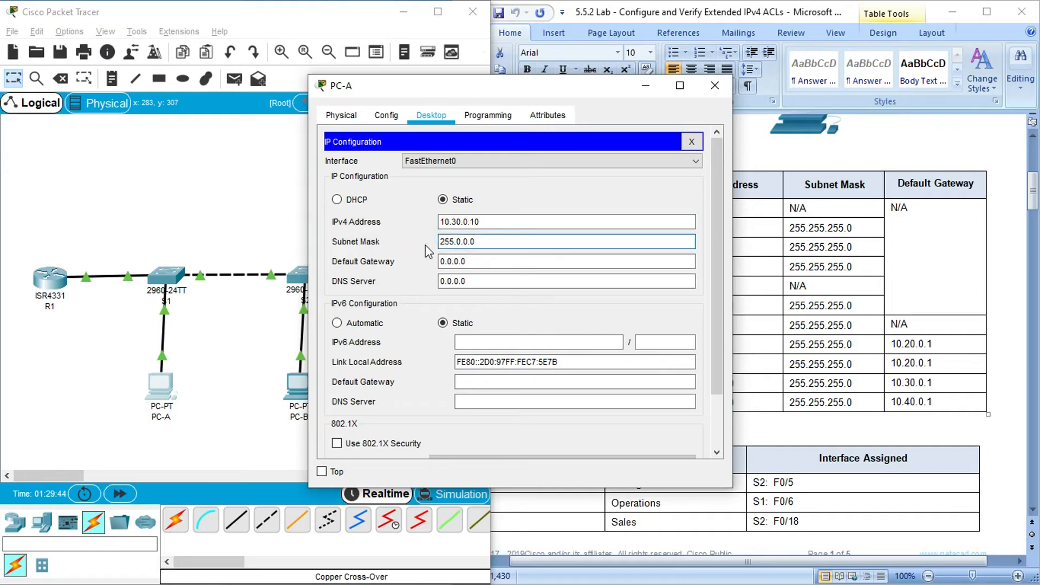
{"action": "left_click_drag", "start_coordinate": [477, 241], "coordinate": [456, 242]}
{"action": "key", "text": "BackSpace"}
{"action": "type", "text": "255.255.0"}
- Check PC-A's gateway in the Addressing Table, set its default gateway to 10.30.0.1, and close PC-A's window
{"action": "left_click", "coordinate": [816, 365]}
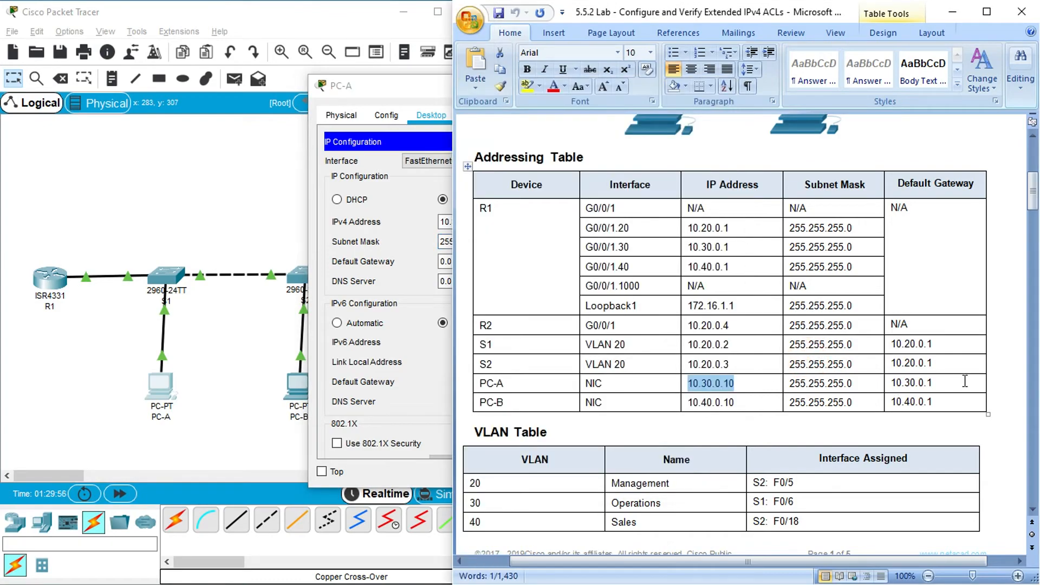
{"action": "left_click", "coordinate": [436, 88]}
{"action": "left_click_drag", "start_coordinate": [482, 261], "coordinate": [423, 259]}
{"action": "key", "text": "ctrl+v"}
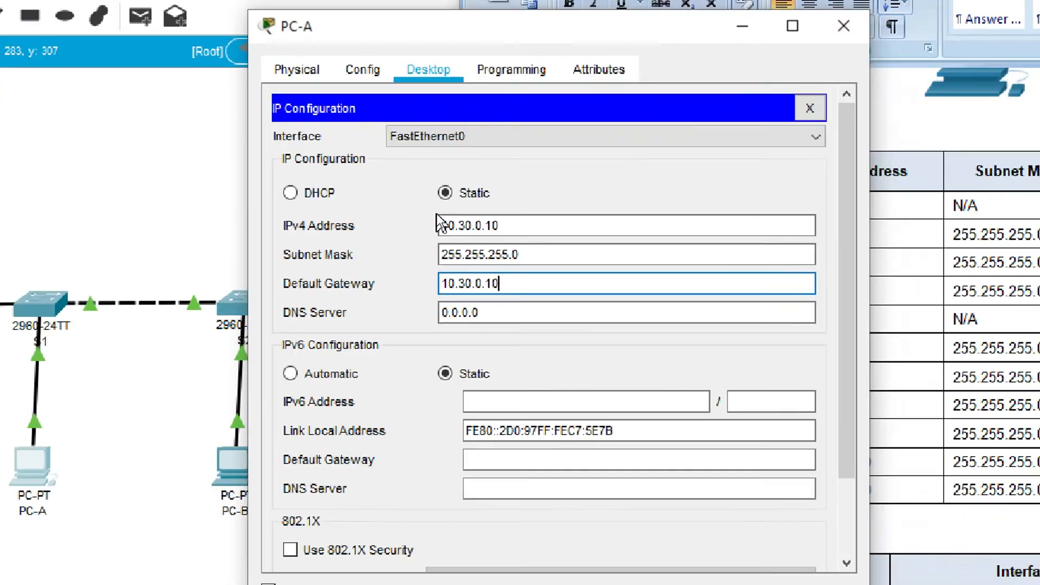
{"action": "key", "text": "BackSpace"}
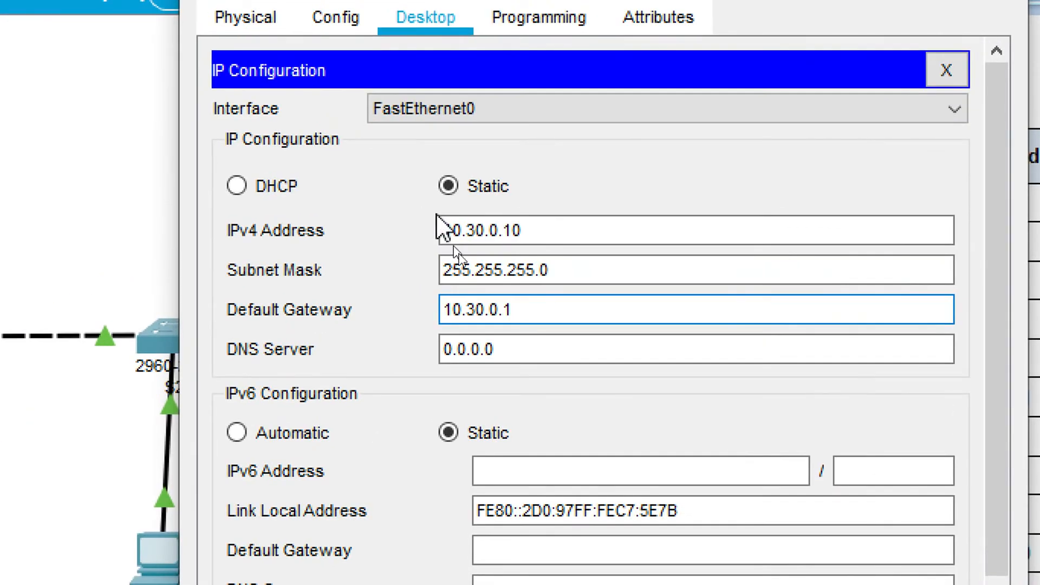
{"action": "left_click", "coordinate": [494, 347]}
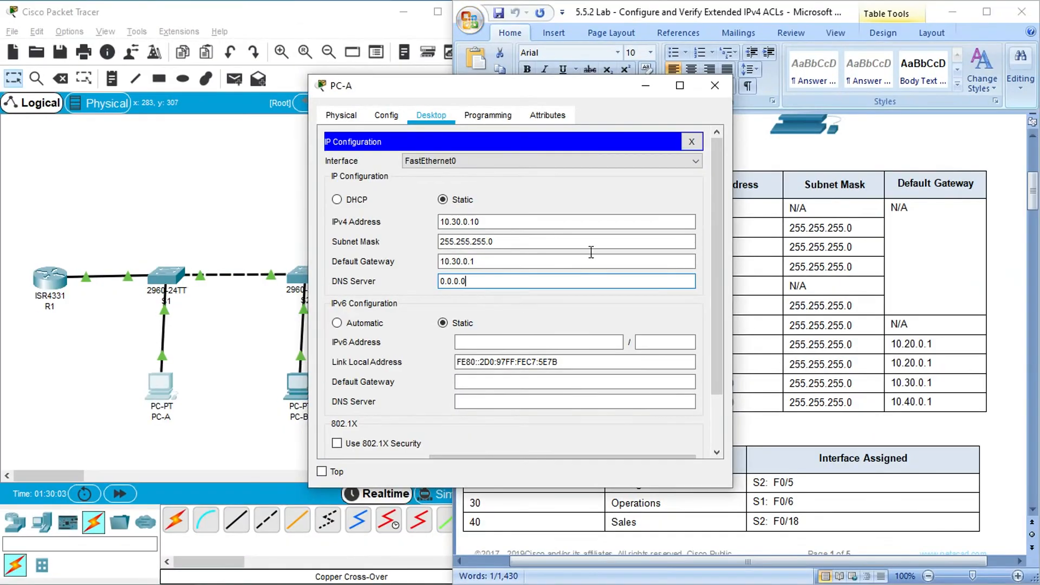
{"action": "left_click", "coordinate": [715, 85]}
- Copy PC-B's IP address from the Addressing Table and set PC-B's static IPv4 address to 10.40.0.10
{"action": "left_click_drag", "start_coordinate": [735, 403], "coordinate": [689, 407]}
{"action": "key", "text": "ctrl+c"}
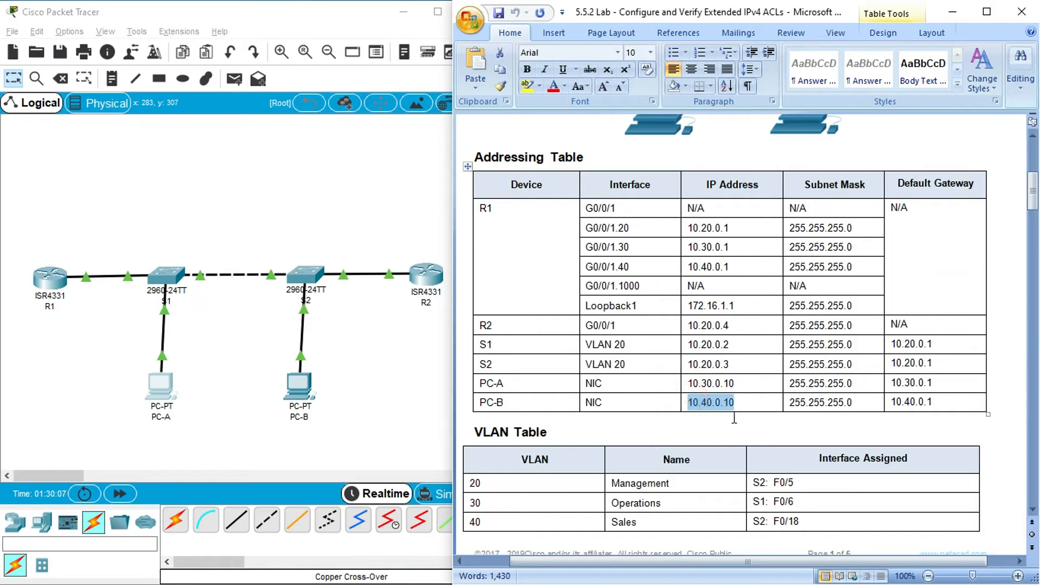
{"action": "left_click", "coordinate": [311, 385]}
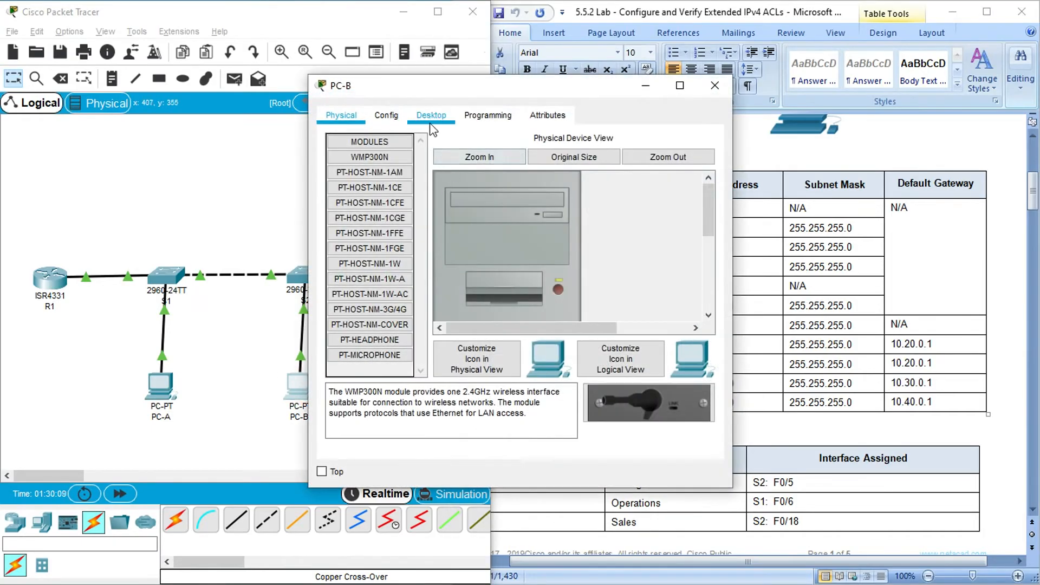
{"action": "left_click", "coordinate": [431, 122]}
{"action": "left_click_drag", "start_coordinate": [445, 96], "coordinate": [183, 83]}
{"action": "left_click", "coordinate": [119, 150]}
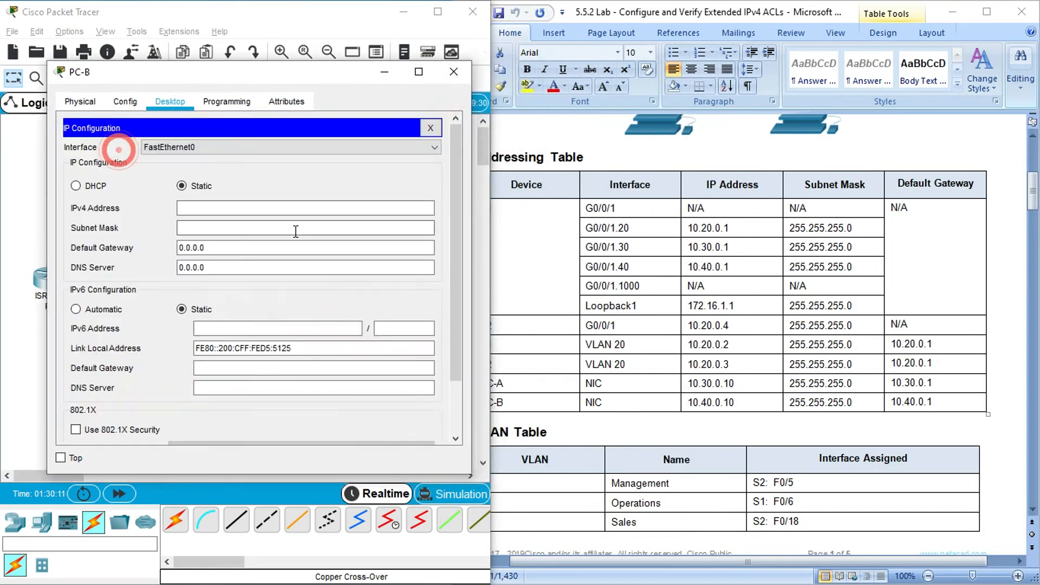
{"action": "left_click", "coordinate": [284, 206]}
{"action": "key", "text": "ctrl+v"}
- Set PC-B's subnet mask to 255.255.255.0
{"action": "left_click", "coordinate": [223, 227]}
{"action": "left_click_drag", "start_coordinate": [231, 228], "coordinate": [193, 228]}
{"action": "type", "text": "2"}
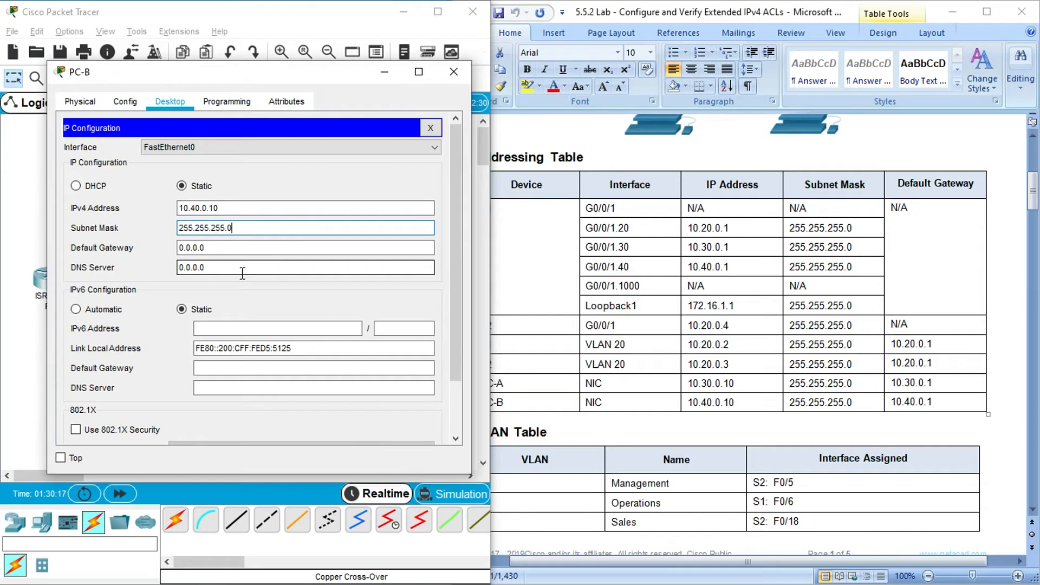
- Set PC-B's default gateway to 10.40.0.1 and close PC-B's window
{"action": "double_click", "coordinate": [224, 248]}
{"action": "key", "text": "ctrl+v"}
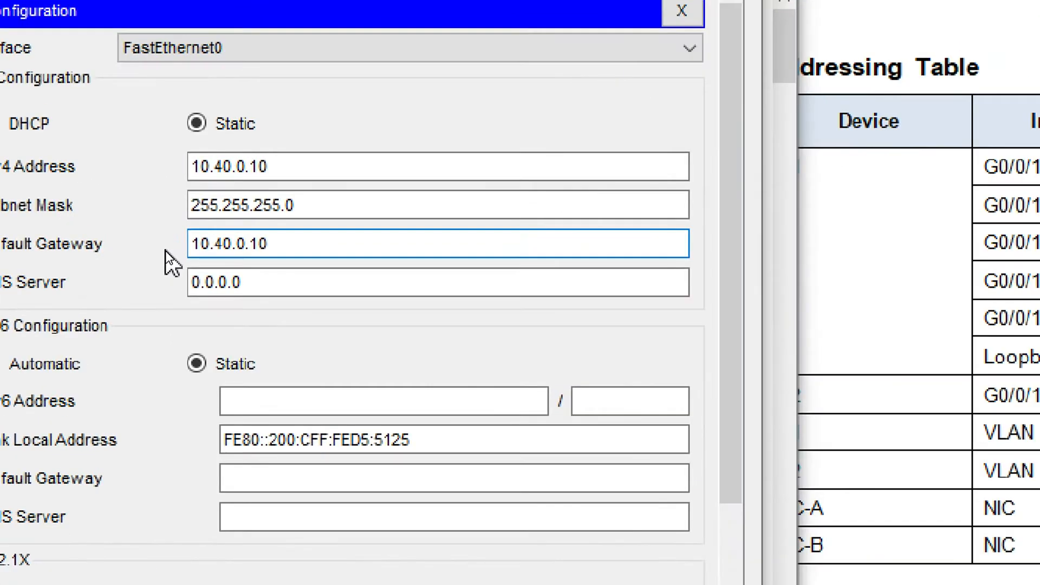
{"action": "left_click", "coordinate": [279, 283]}
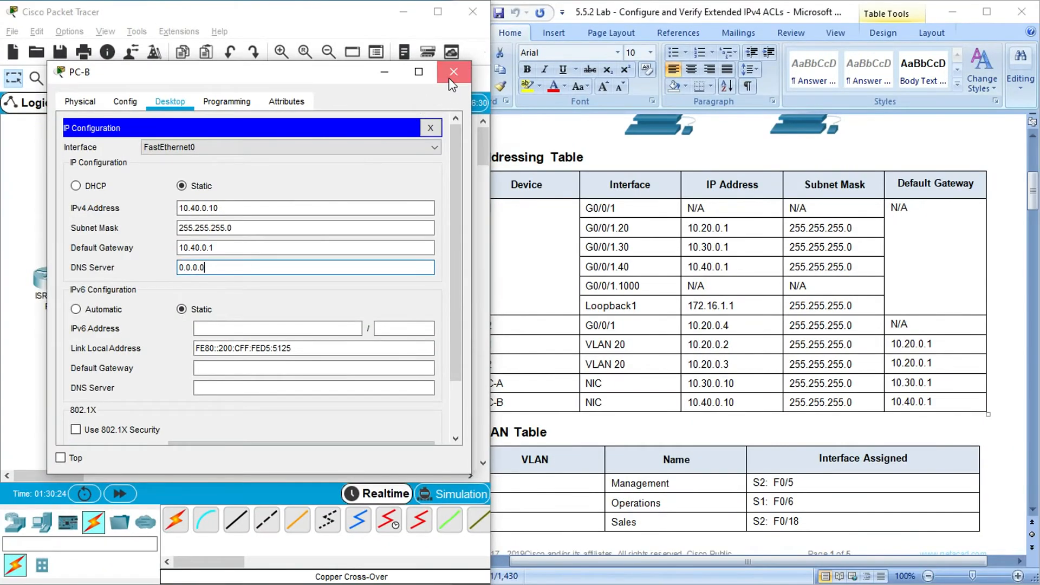
{"action": "left_click", "coordinate": [453, 72]}
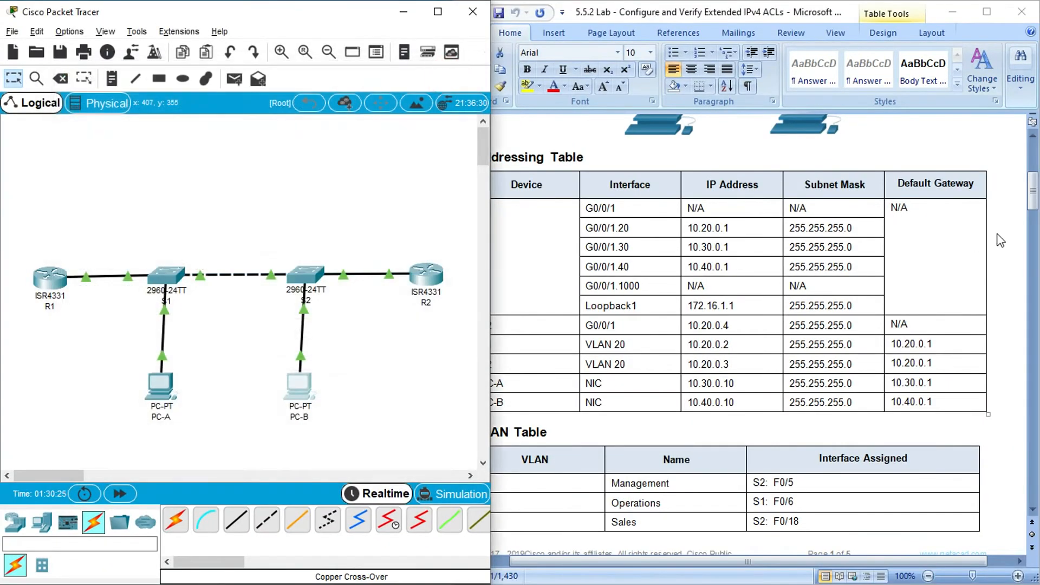
- Find the connectivity test table in the lab document and copy PC-A's first ping destination, 10.40.0.10
{"action": "left_click_drag", "start_coordinate": [1034, 197], "coordinate": [1038, 400]}
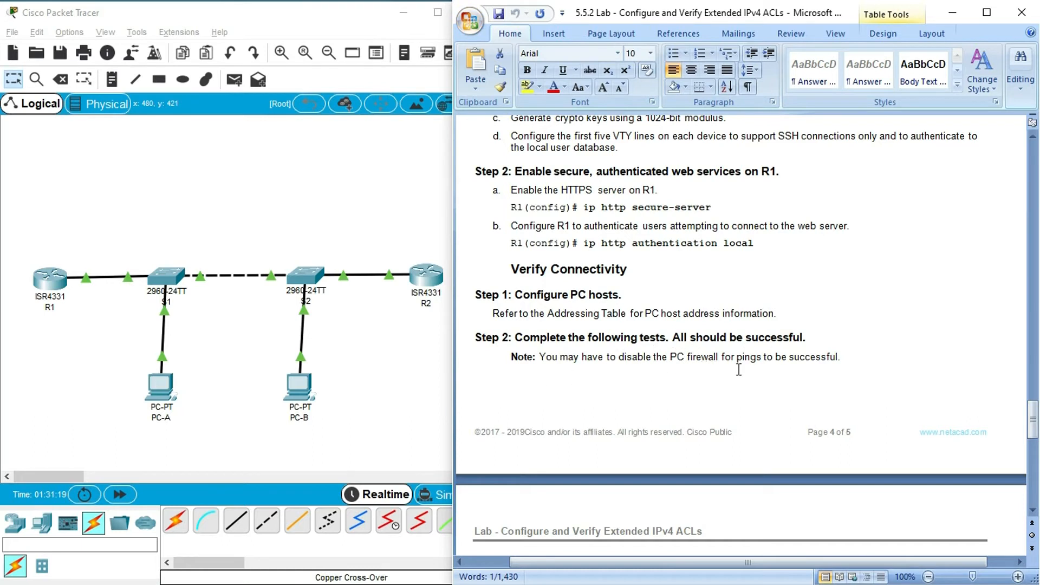
{"action": "scroll", "coordinate": [790, 393], "scroll_direction": "down", "scroll_amount": 7}
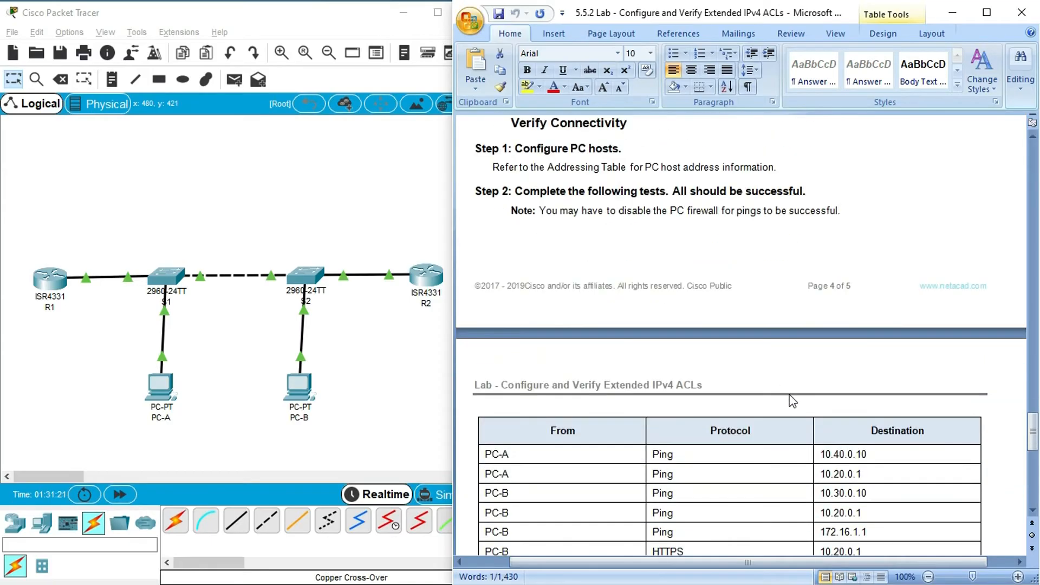
{"action": "scroll", "coordinate": [790, 395], "scroll_direction": "down", "scroll_amount": 2}
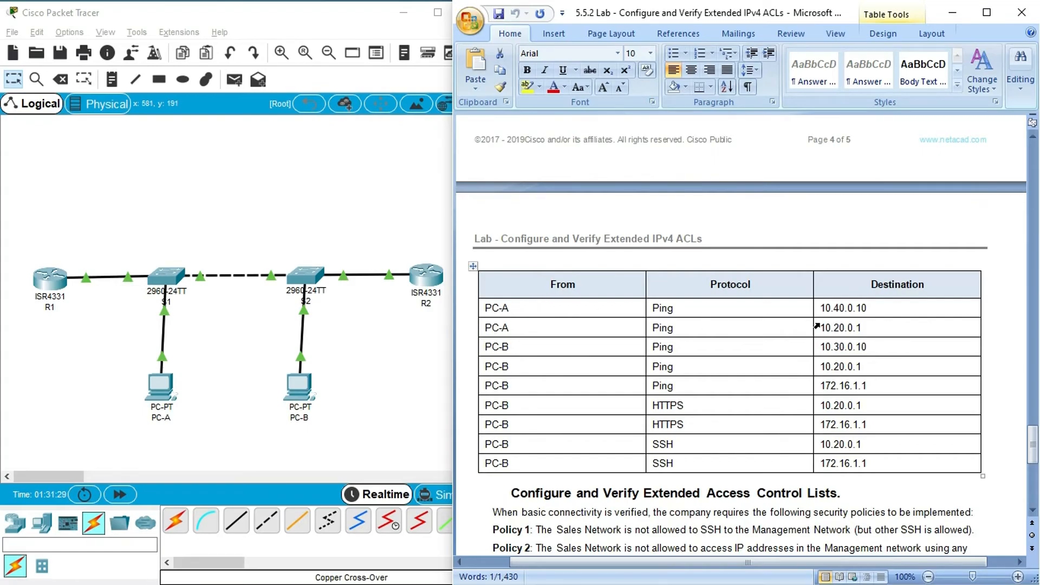
{"action": "left_click_drag", "start_coordinate": [875, 309], "coordinate": [827, 312]}
{"action": "key", "text": "super+c"}
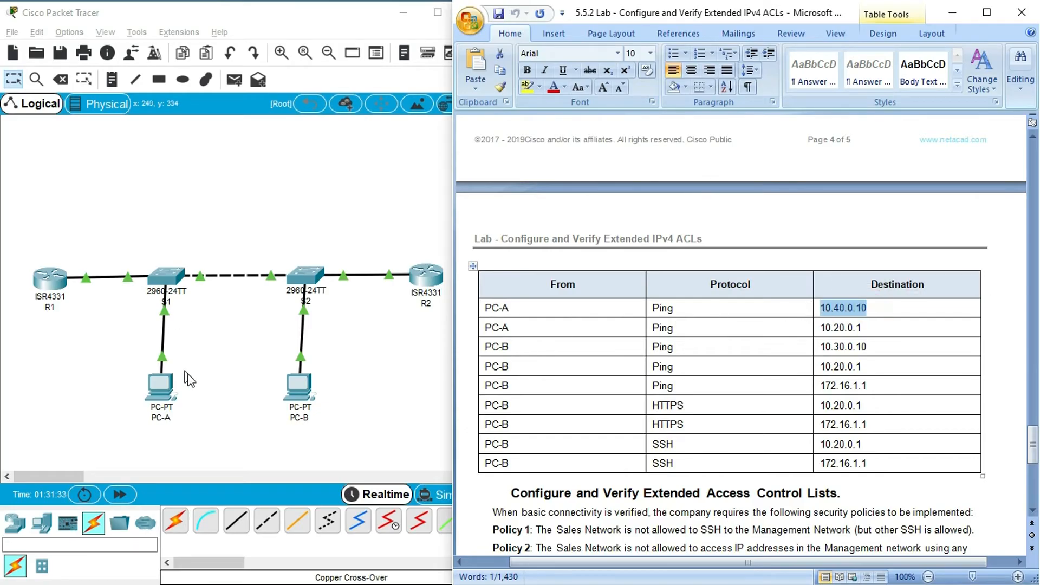
- Ping 10.40.0.10 from PC-A's Command Prompt and minimize PC-A's window
{"action": "left_click", "coordinate": [164, 390]}
{"action": "left_click", "coordinate": [623, 204]}
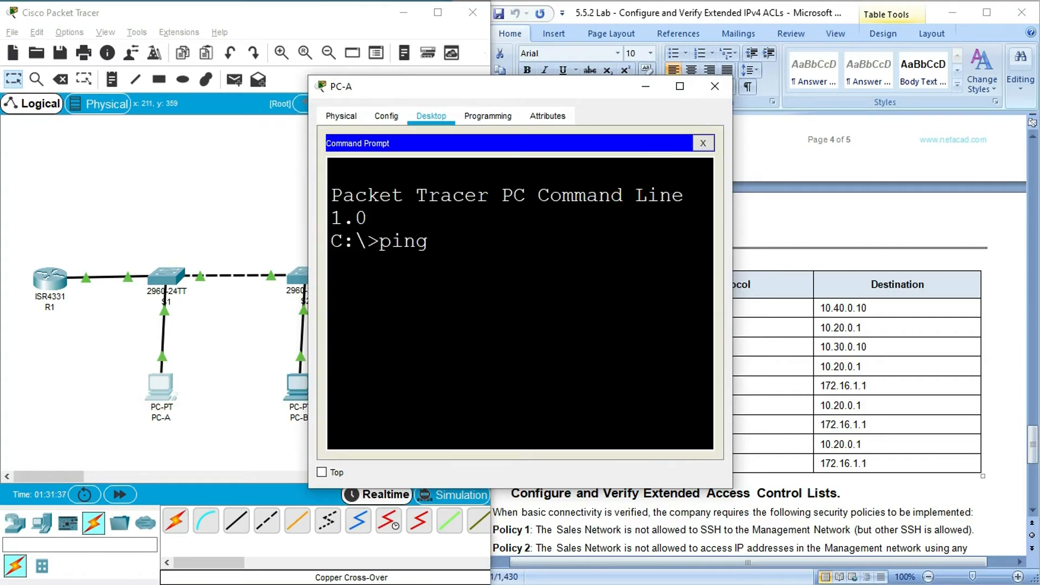
{"action": "type", "text": "ping"}
{"action": "right_click", "coordinate": [447, 236]}
{"action": "left_click", "coordinate": [489, 268]}
{"action": "key", "text": "Return"}
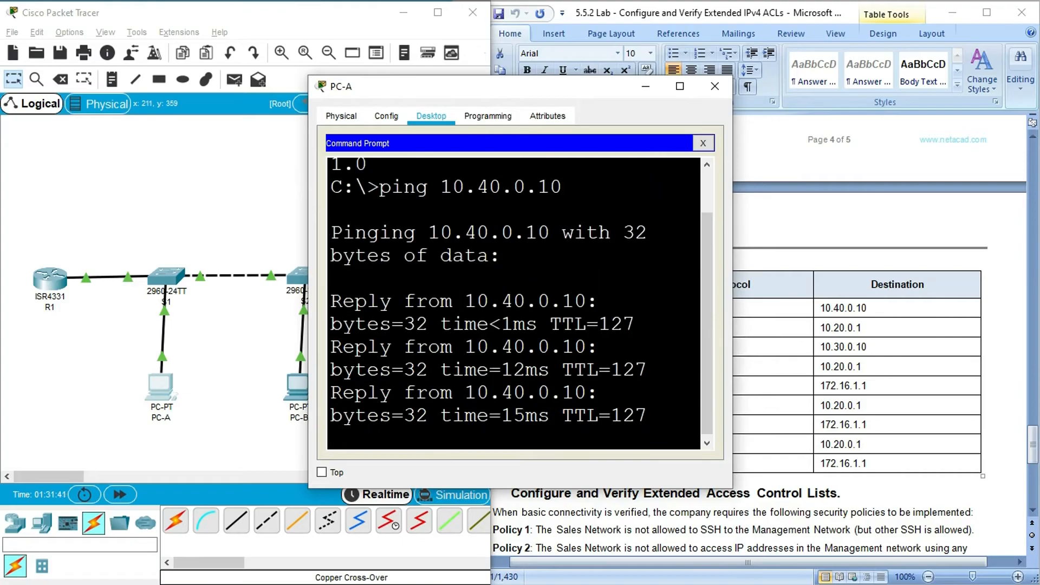
{"action": "left_click", "coordinate": [680, 86]}
{"action": "left_click", "coordinate": [952, 10]}
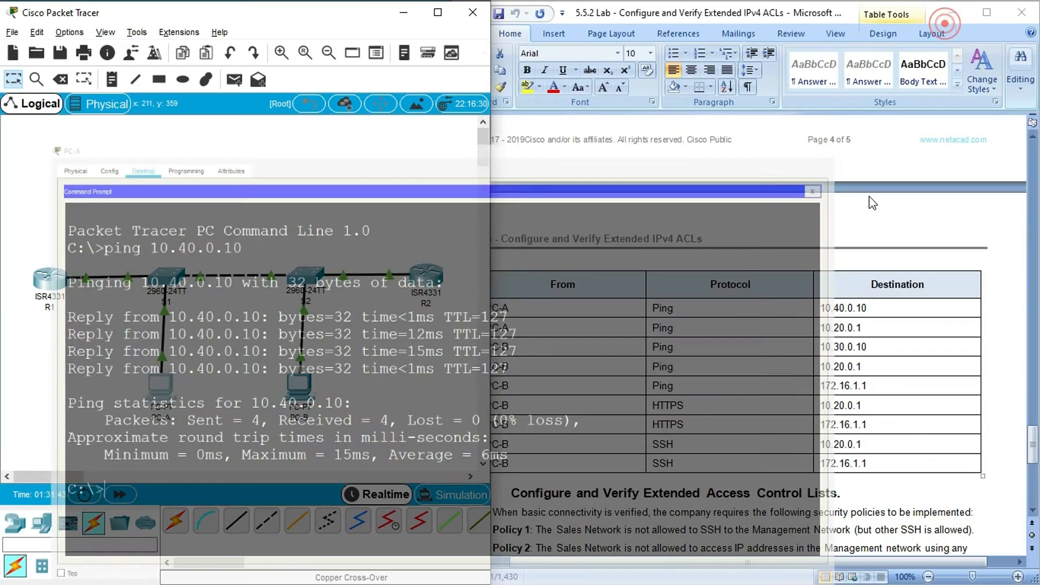
- Copy PC-A's second test destination from the lab table and ping 10.20.0.1 from PC-A's Command Prompt
{"action": "left_click", "coordinate": [556, 334]}
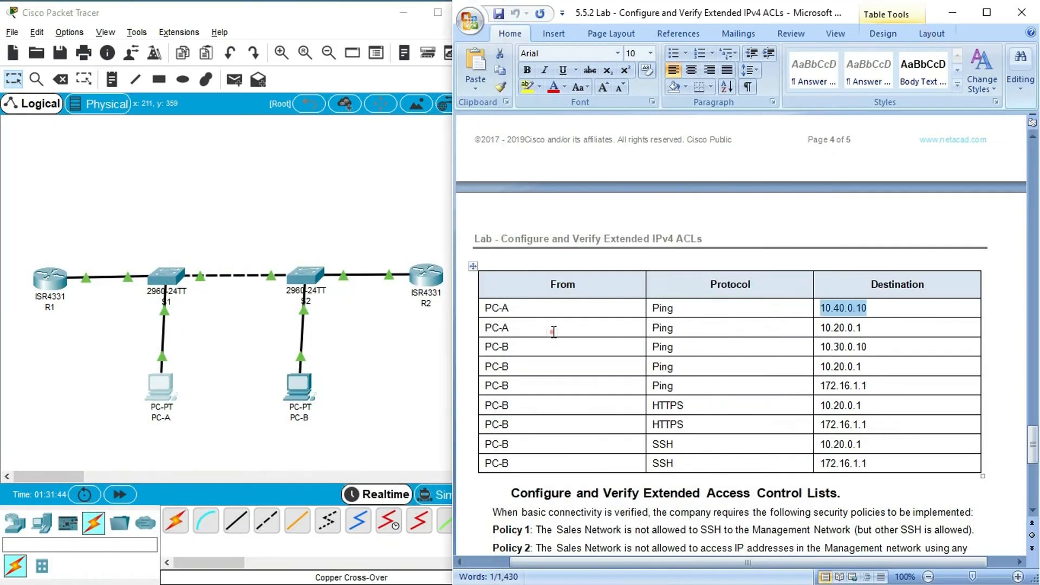
{"action": "left_click", "coordinate": [822, 328]}
{"action": "left_click_drag", "start_coordinate": [821, 329], "coordinate": [862, 328]}
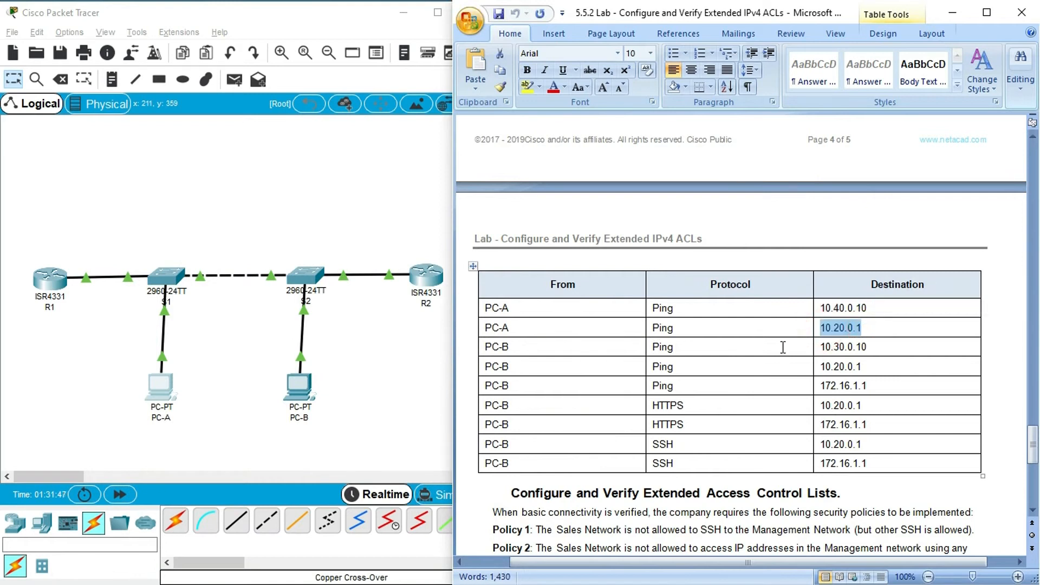
{"action": "left_click", "coordinate": [161, 386]}
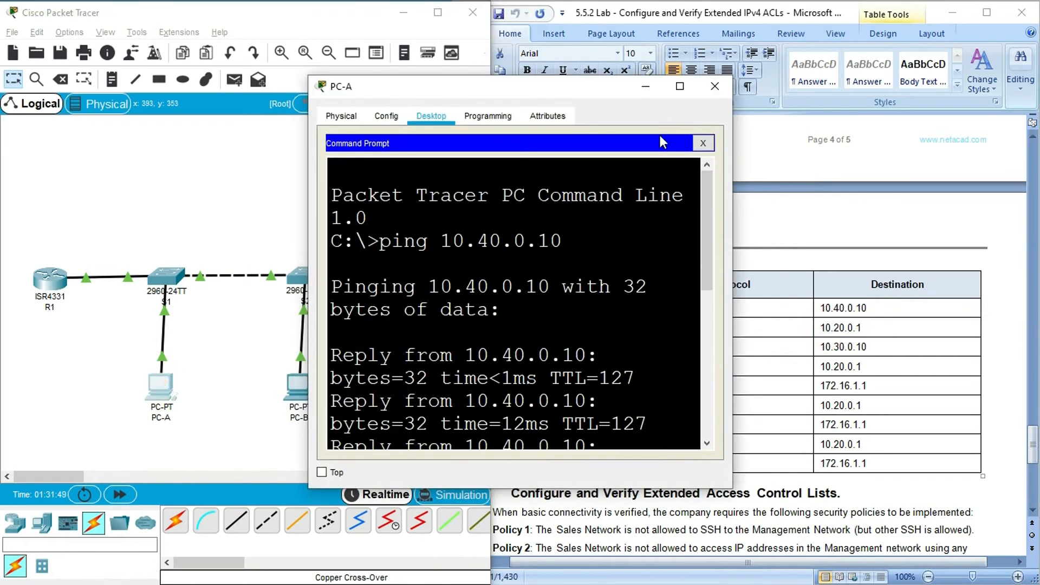
{"action": "left_click", "coordinate": [679, 87]}
{"action": "left_click", "coordinate": [112, 461]}
{"action": "type", "text": "ping 10.20.0.1"}
{"action": "left_click", "coordinate": [166, 474]}
{"action": "key", "text": "Return"}
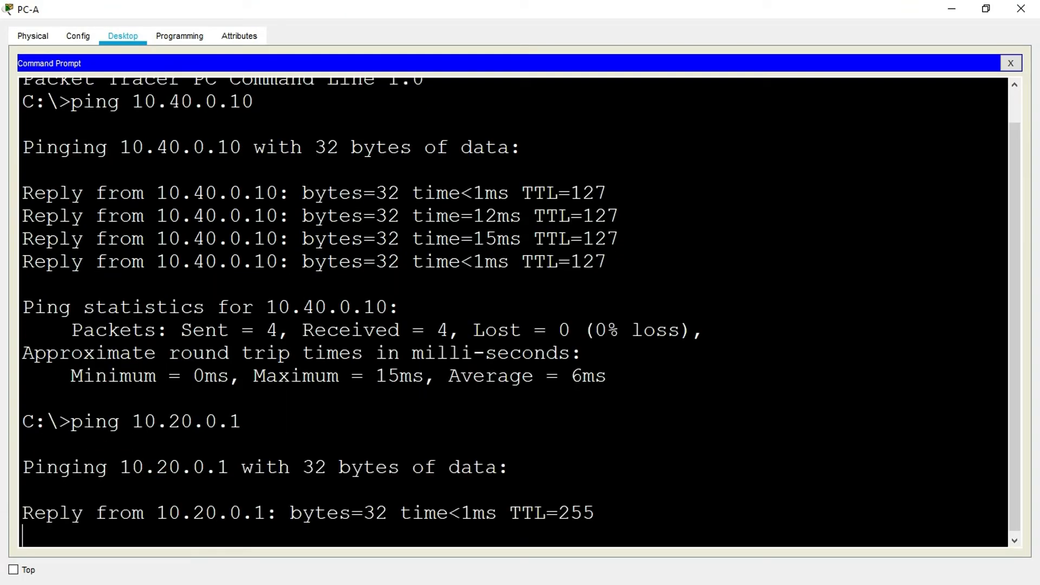
{"action": "left_click", "coordinate": [949, 10]}
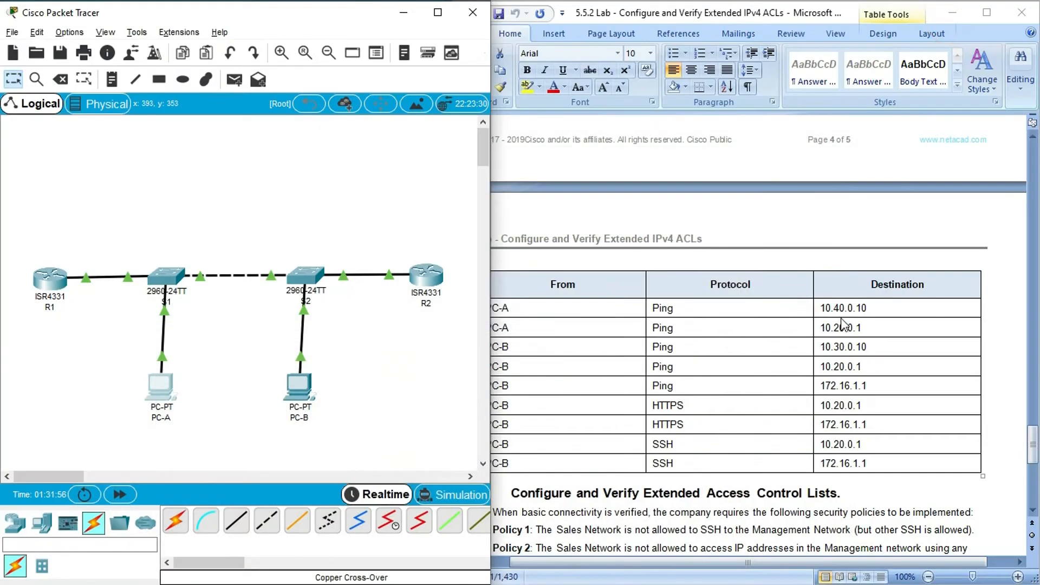
- Copy PC-B's first ping destination from the lab table and ping 10.30.0.10 from PC-B's Command Prompt
{"action": "double_click", "coordinate": [844, 328]}
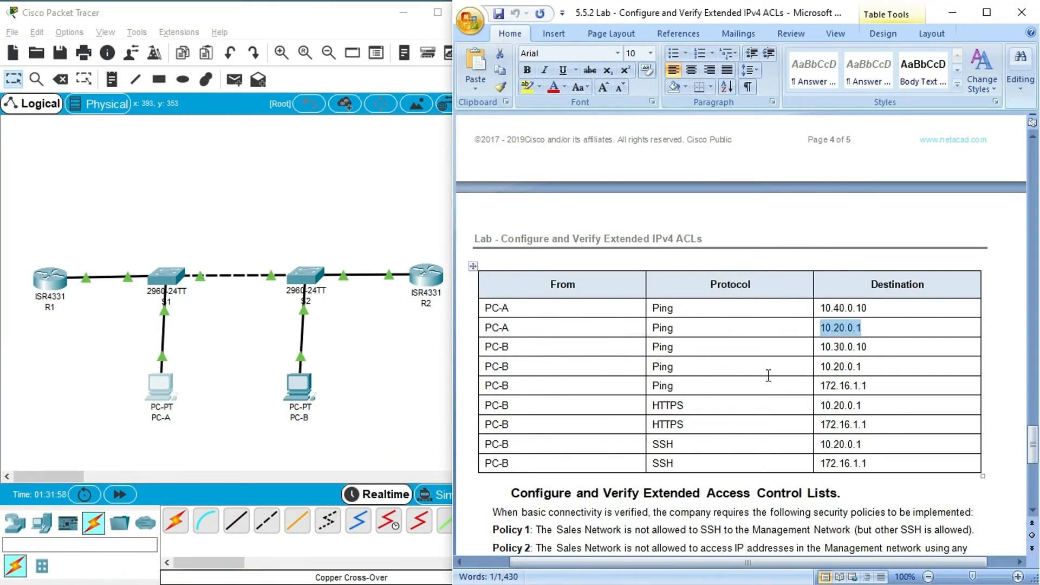
{"action": "double_click", "coordinate": [823, 348]}
{"action": "key", "text": "super+c"}
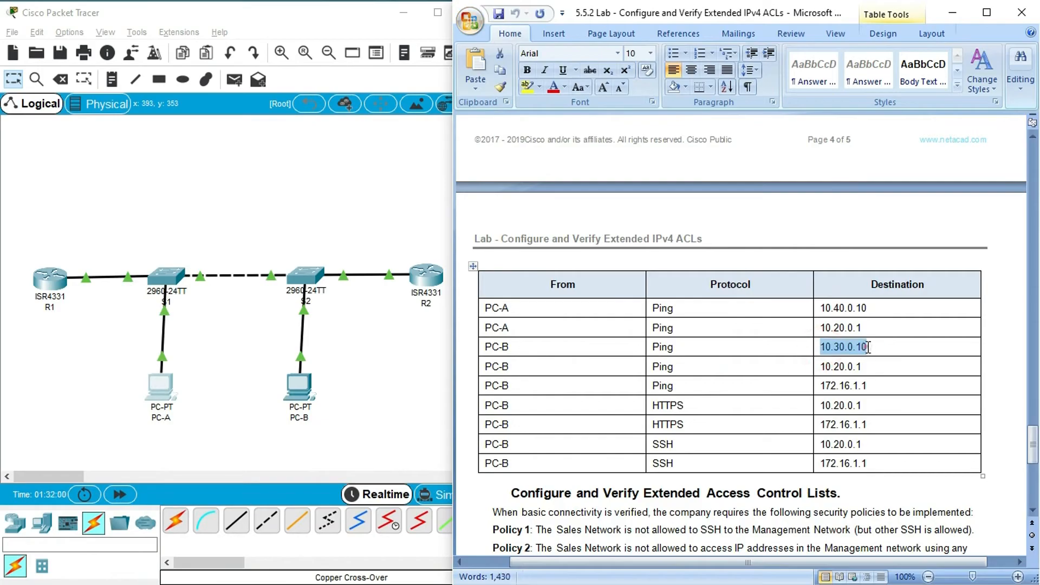
{"action": "left_click", "coordinate": [300, 385]}
{"action": "left_click", "coordinate": [642, 174]}
{"action": "left_click", "coordinate": [680, 86]}
{"action": "left_click", "coordinate": [76, 140]}
{"action": "type", "text": "ping"}
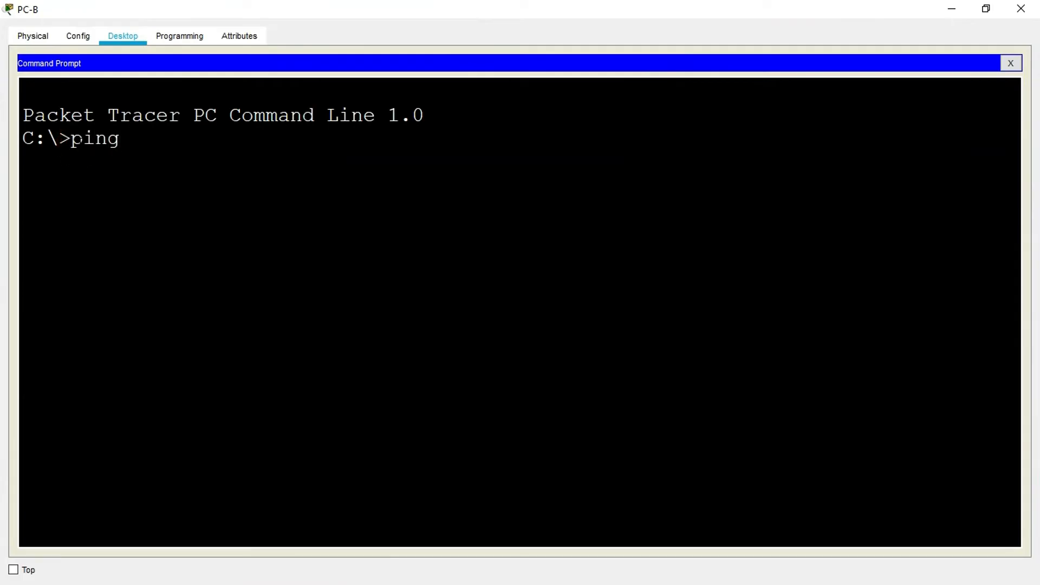
{"action": "right_click", "coordinate": [145, 142]}
{"action": "left_click", "coordinate": [157, 164]}
{"action": "key", "text": "Return"}
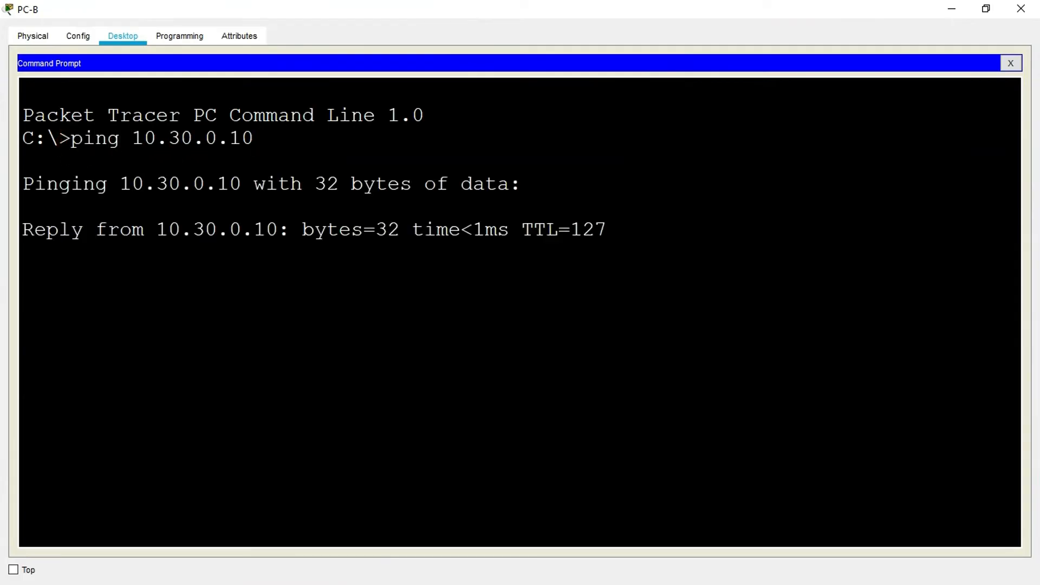
{"action": "left_click", "coordinate": [952, 10]}
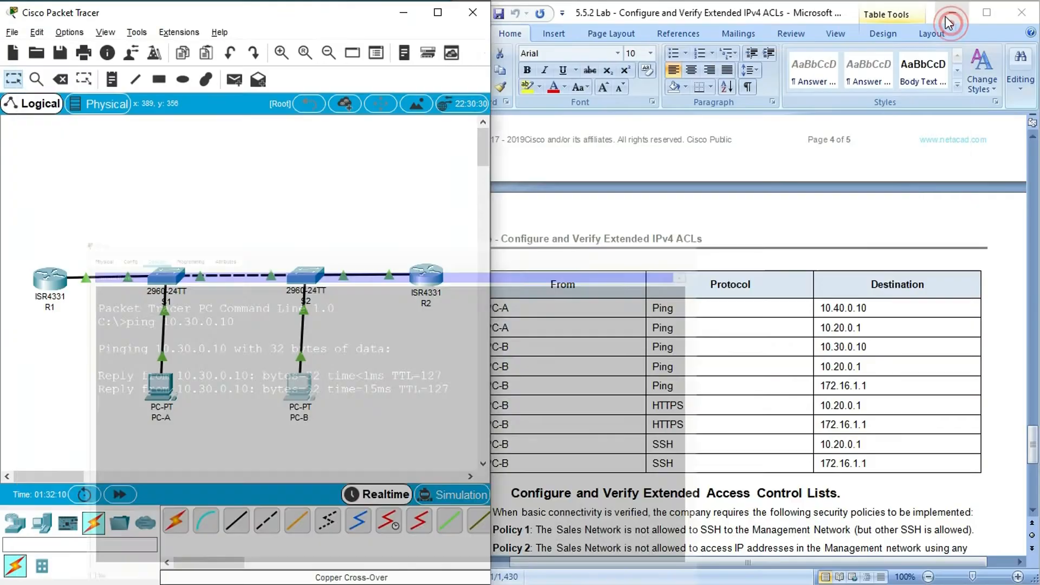
- Copy PC-B's second ping destination, ping 10.20.0.1 from PC-B's Command Prompt, and close PC-B's window
{"action": "left_click", "coordinate": [716, 393]}
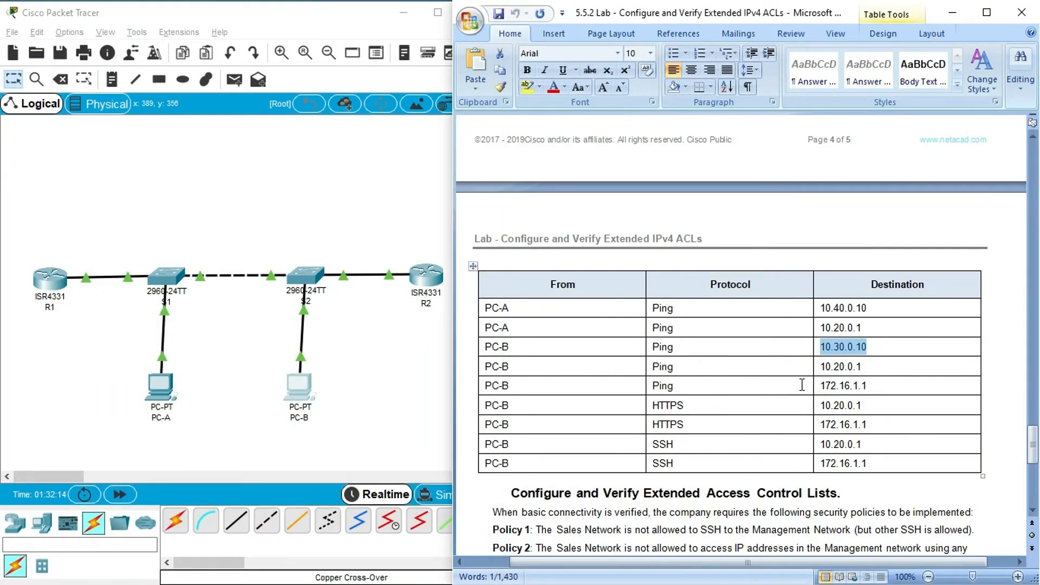
{"action": "left_click_drag", "start_coordinate": [821, 367], "coordinate": [866, 369]}
{"action": "key", "text": "super+c"}
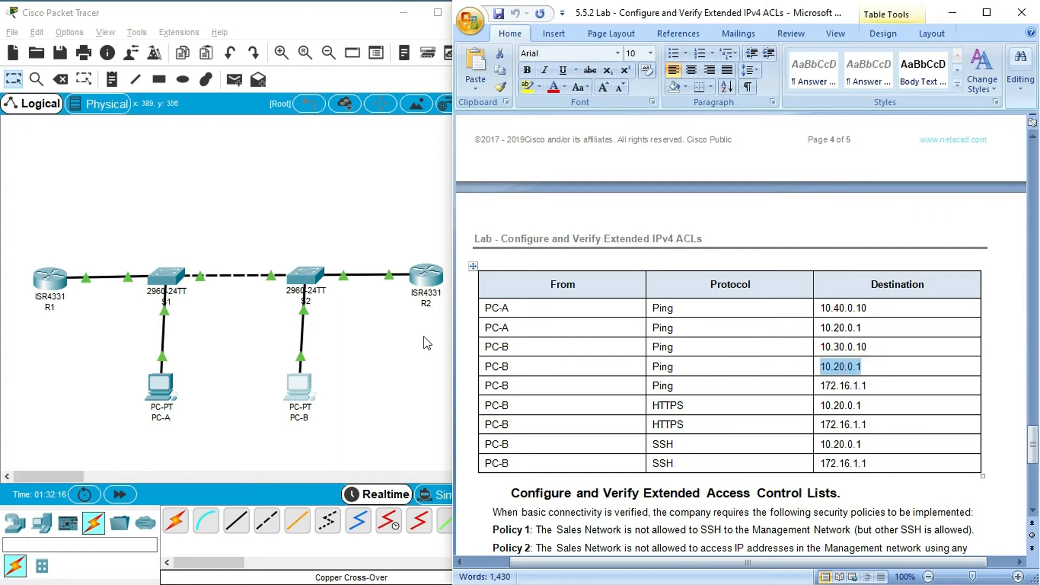
{"action": "left_click", "coordinate": [297, 385]}
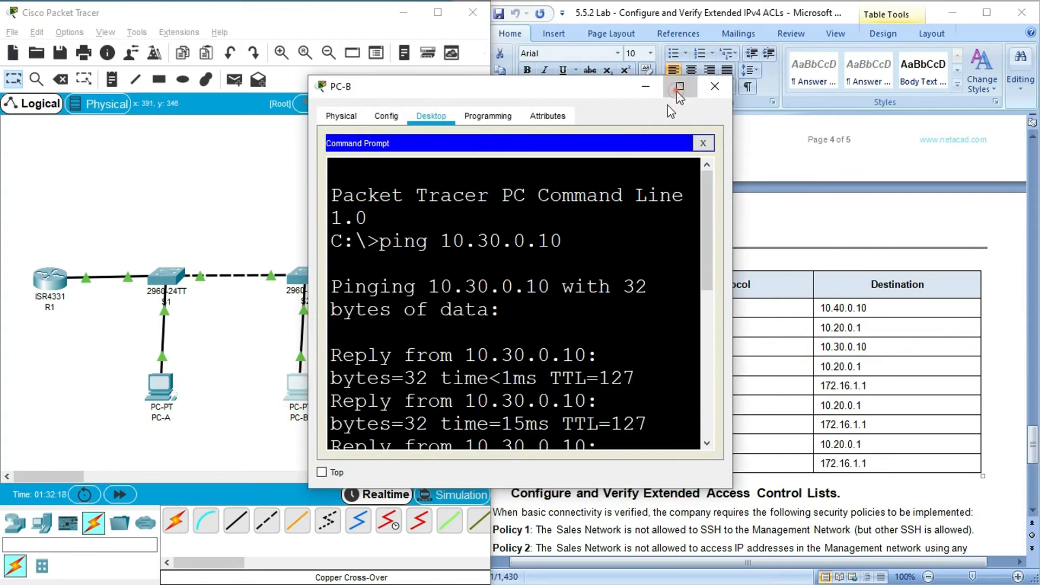
{"action": "left_click", "coordinate": [680, 86]}
{"action": "left_click", "coordinate": [265, 481]}
{"action": "type", "text": "ping"}
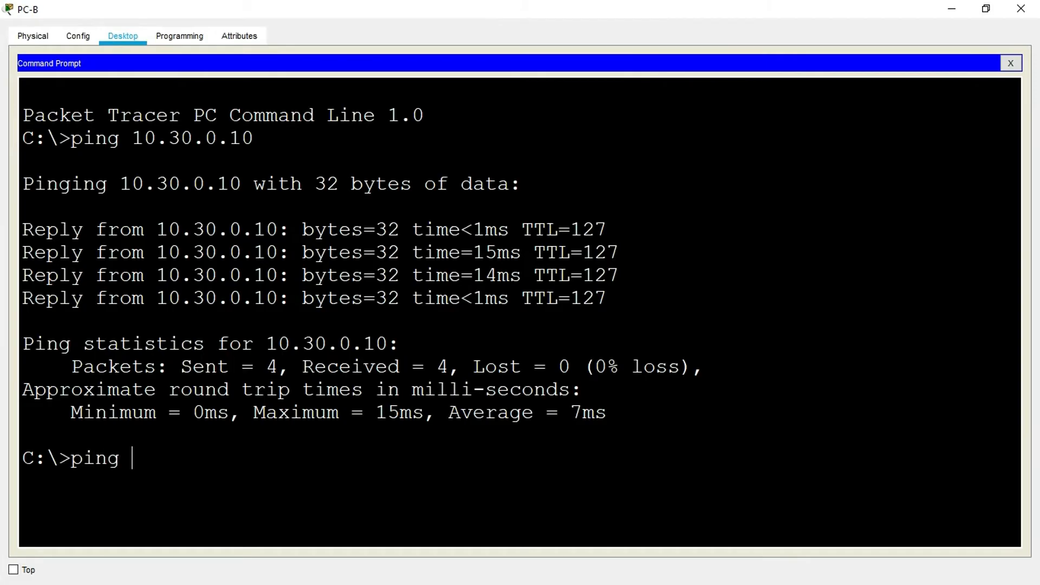
{"action": "right_click", "coordinate": [177, 445]}
{"action": "left_click", "coordinate": [185, 469]}
{"action": "key", "text": "Return"}
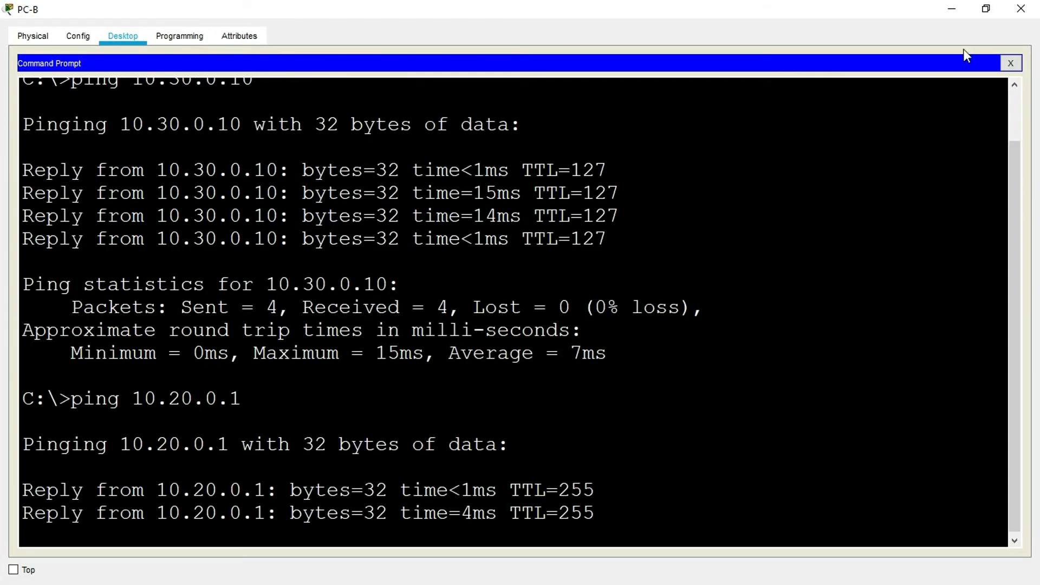
{"action": "left_click", "coordinate": [1020, 8]}
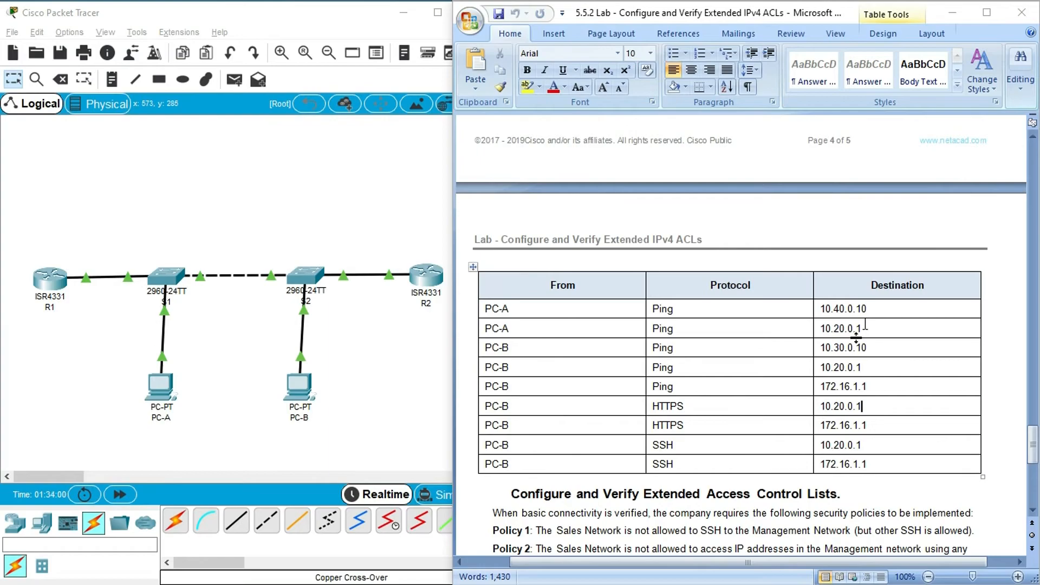
- Check the HTTPS test against R1's secure web services instructions, and copy PC-B's first SSH test destination, 10.20.0.1
{"action": "left_click_drag", "start_coordinate": [861, 406], "coordinate": [820, 407]}
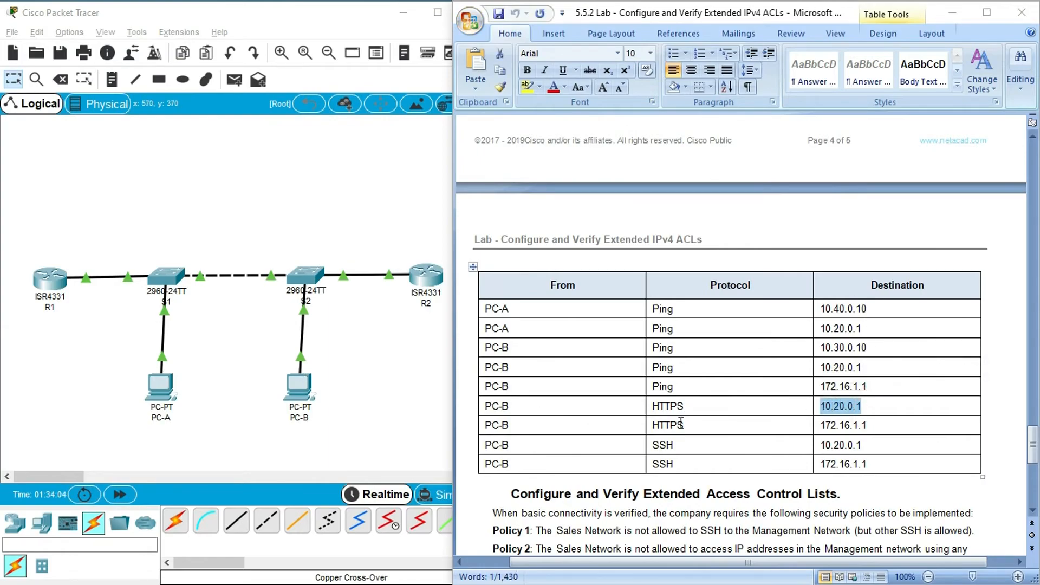
{"action": "scroll", "coordinate": [681, 422], "scroll_direction": "up", "scroll_amount": 10}
{"action": "scroll", "coordinate": [677, 417], "scroll_direction": "up", "scroll_amount": 3}
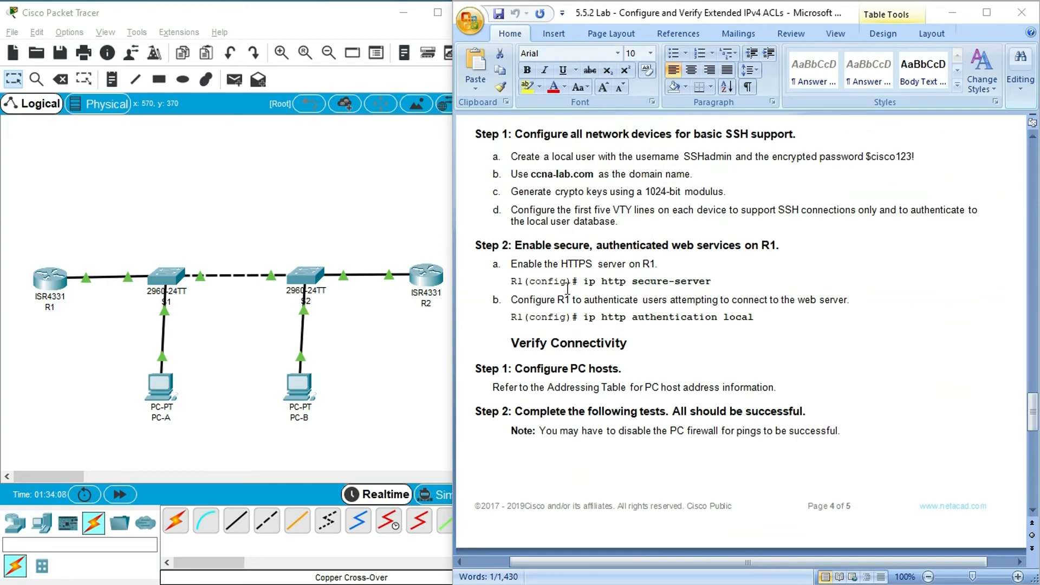
{"action": "scroll", "coordinate": [796, 413], "scroll_direction": "down", "scroll_amount": 15}
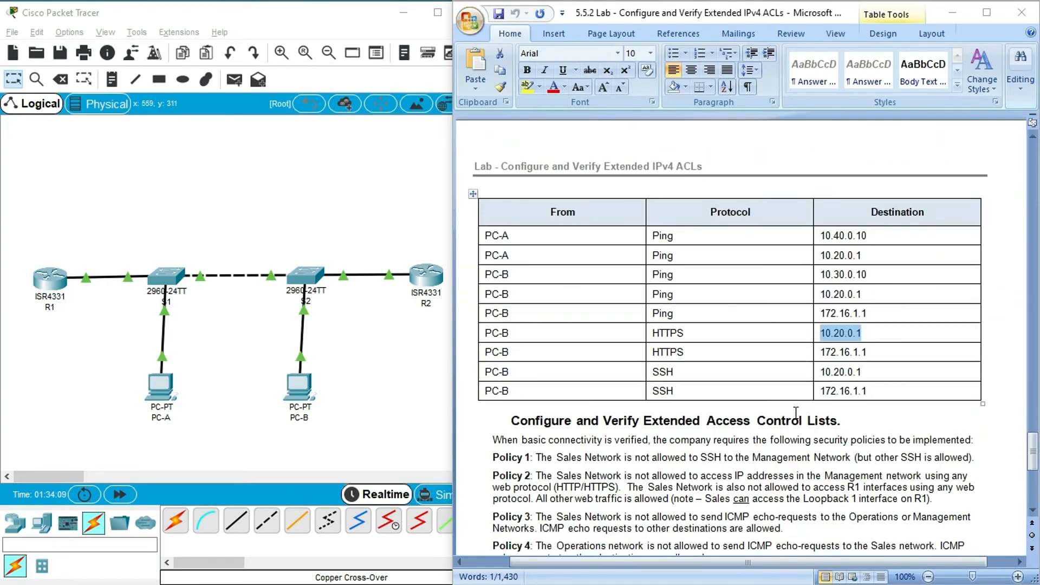
{"action": "left_click", "coordinate": [729, 375]}
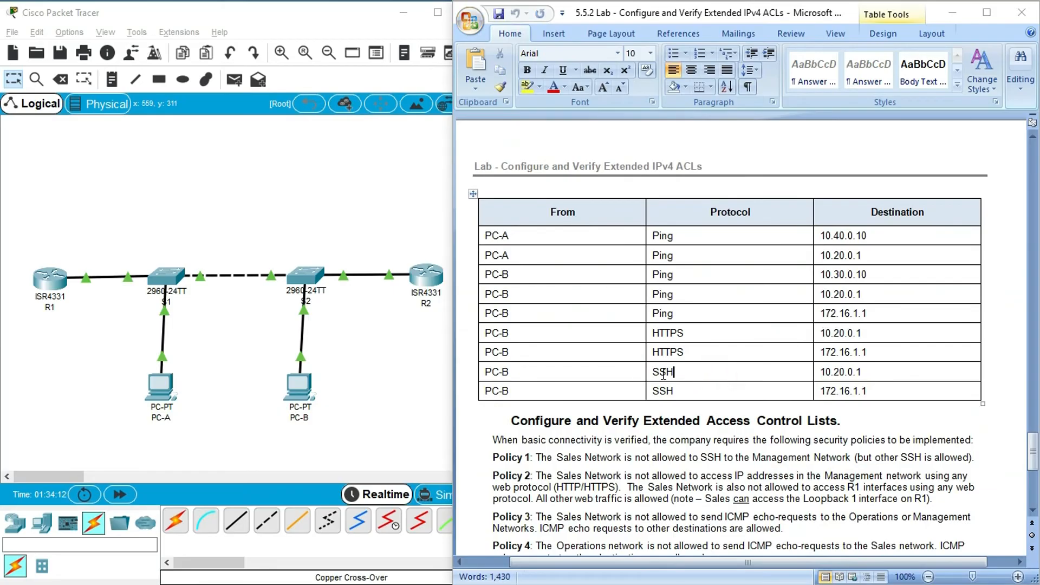
{"action": "left_click", "coordinate": [823, 374]}
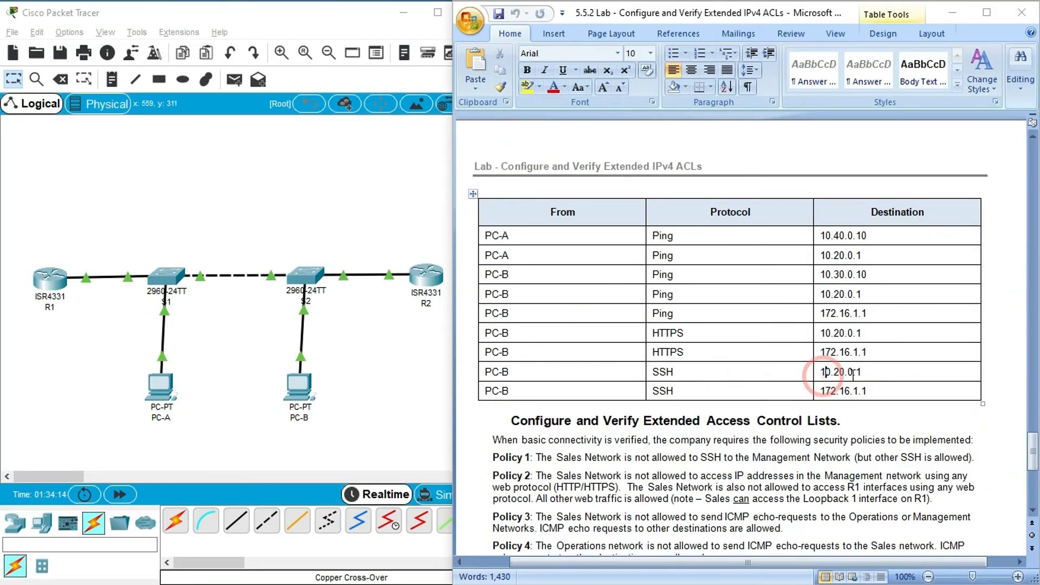
{"action": "left_click_drag", "start_coordinate": [821, 374], "coordinate": [867, 374]}
{"action": "key", "text": "super+c"}
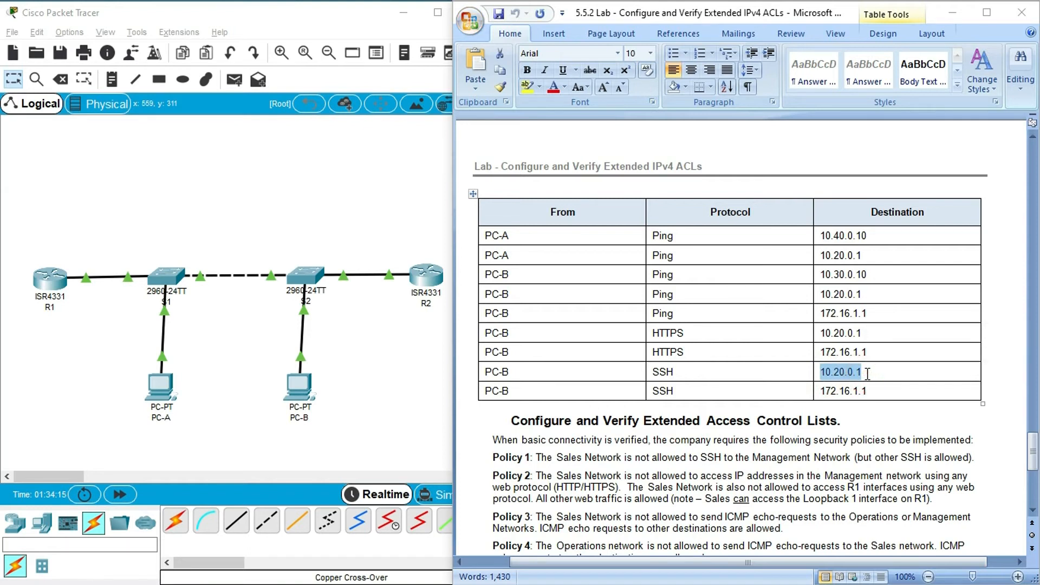
- Start an SSH session as SSHadmin to 10.20.0.1 from PC-B's maximized Command Prompt
{"action": "left_click", "coordinate": [297, 386]}
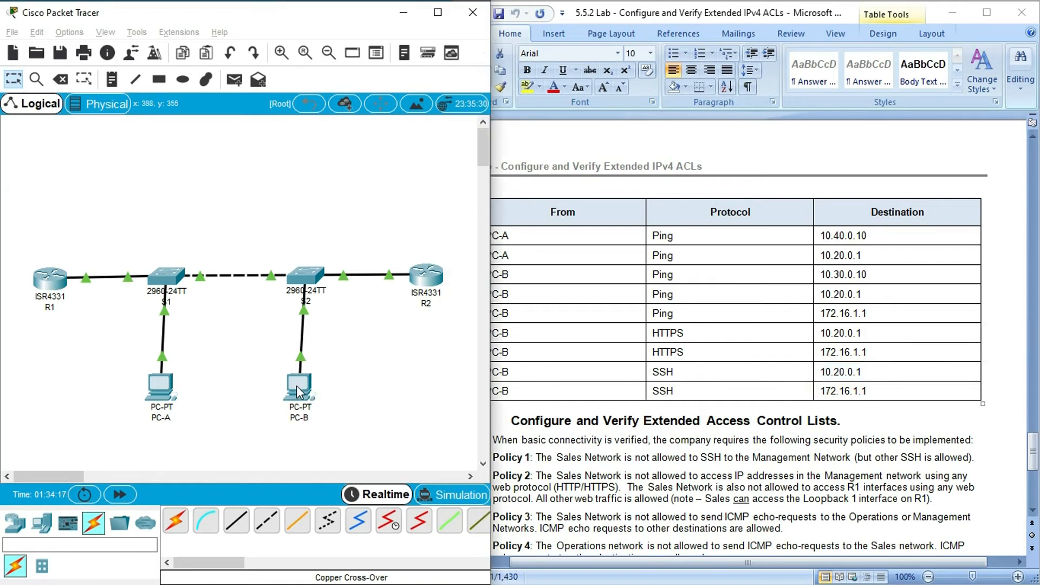
{"action": "left_click", "coordinate": [632, 211]}
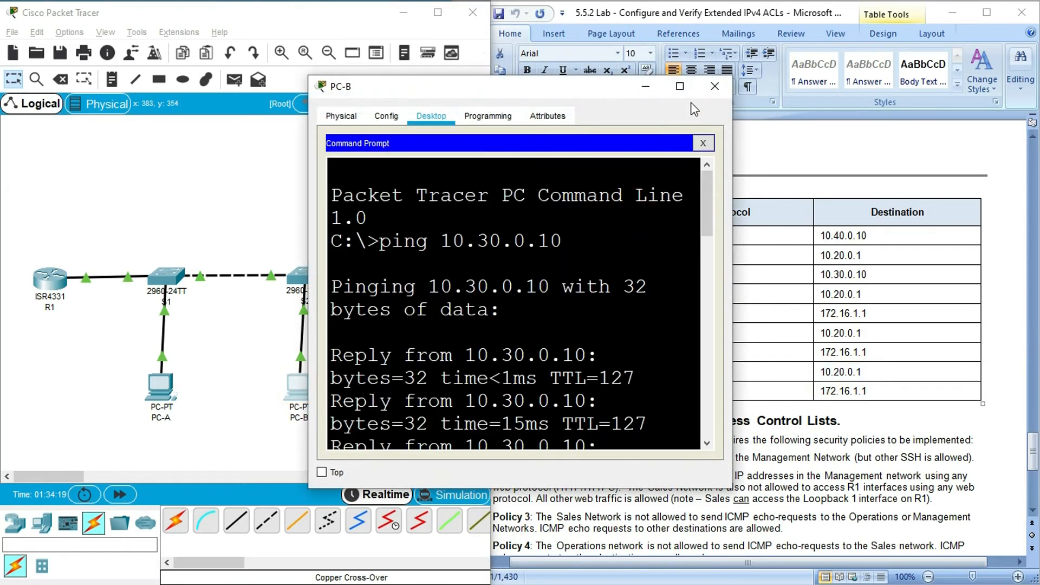
{"action": "left_click", "coordinate": [680, 86]}
{"action": "left_click", "coordinate": [410, 514]}
{"action": "key", "text": "Return"}
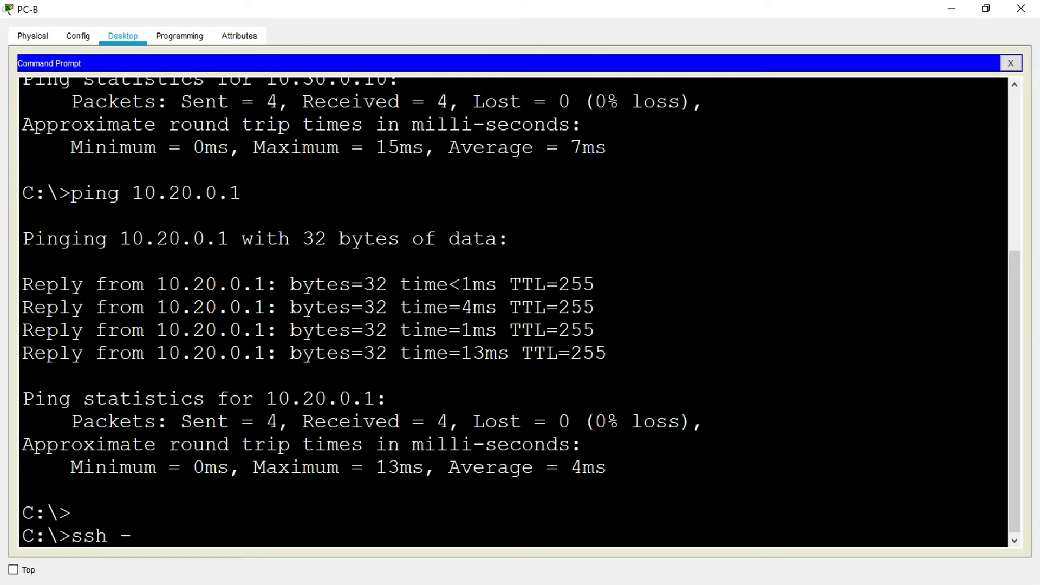
{"action": "type", "text": "ssh -l SSHadmin"}
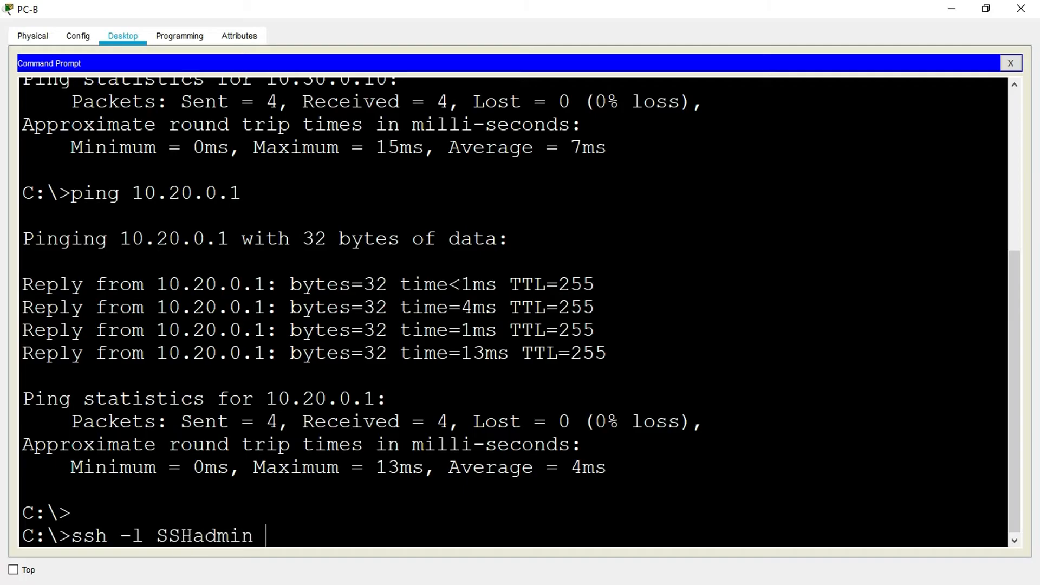
{"action": "right_click", "coordinate": [327, 538]}
{"action": "left_click", "coordinate": [337, 560]}
{"action": "key", "text": "Return"}
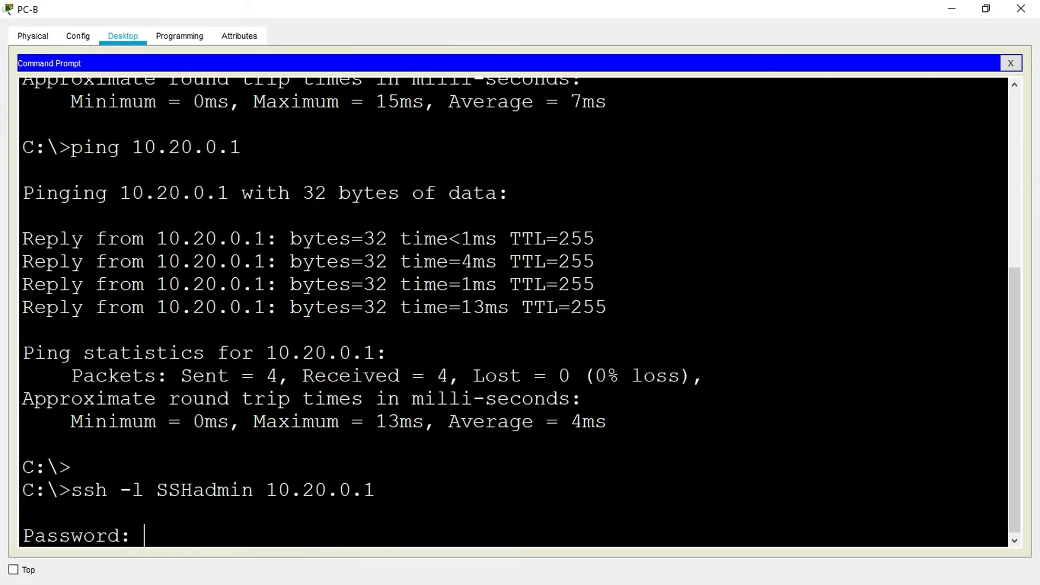
- Minimize PC-B's window and copy the SSH user's password from the Configure Remote Access instructions in the lab document
{"action": "left_click", "coordinate": [952, 9]}
{"action": "scroll", "coordinate": [827, 328], "scroll_direction": "up", "scroll_amount": 6}
{"action": "scroll", "coordinate": [828, 329], "scroll_direction": "up", "scroll_amount": 7}
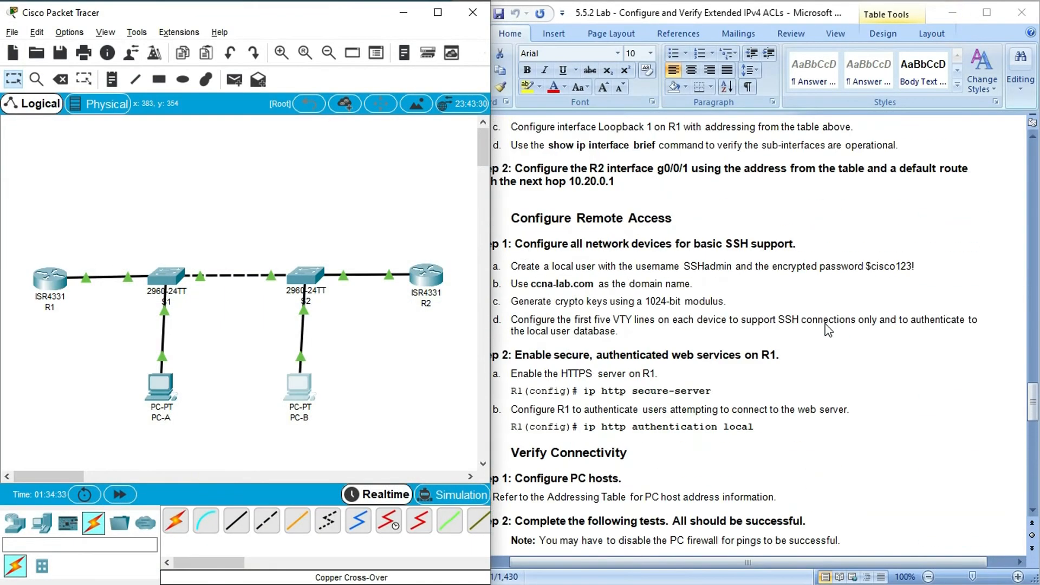
{"action": "left_click", "coordinate": [869, 272]}
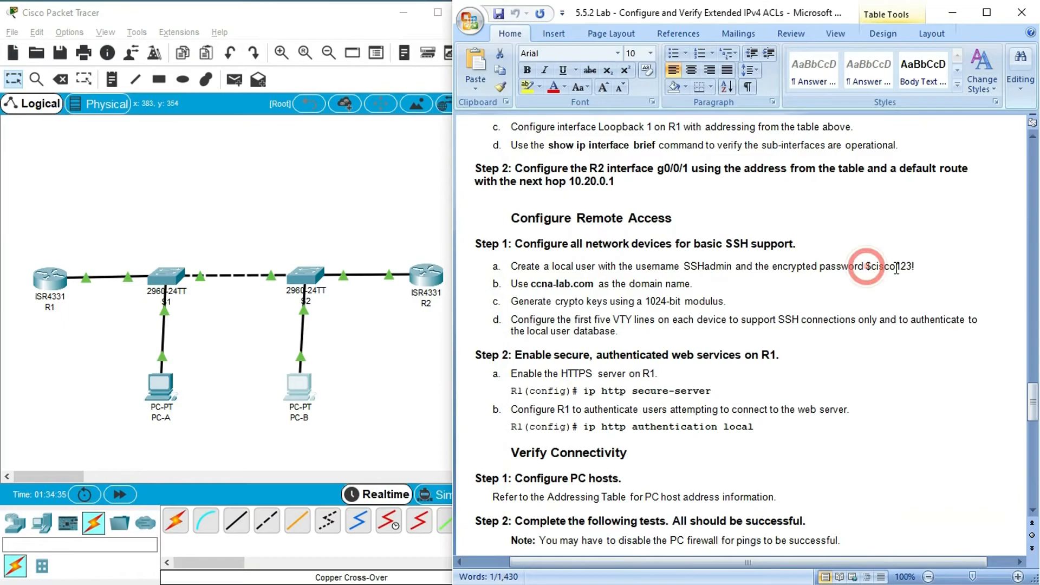
{"action": "left_click_drag", "start_coordinate": [915, 266], "coordinate": [870, 269]}
{"action": "key", "text": "alt+Tab"}
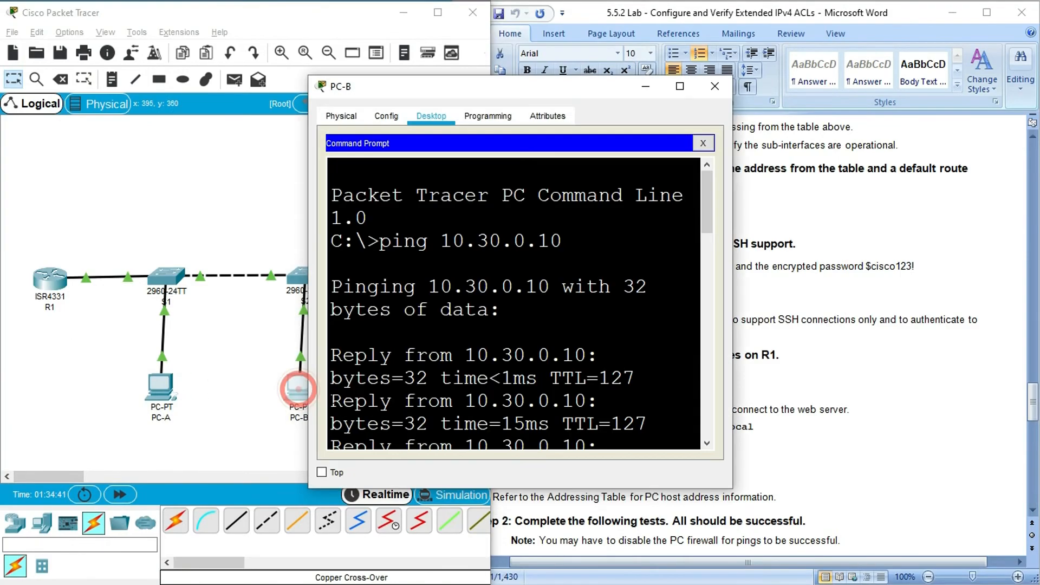
- Reopen PC-B's Command Prompt at the pending SSH login and submit the copied account password
{"action": "left_click", "coordinate": [299, 387]}
{"action": "left_click", "coordinate": [680, 86]}
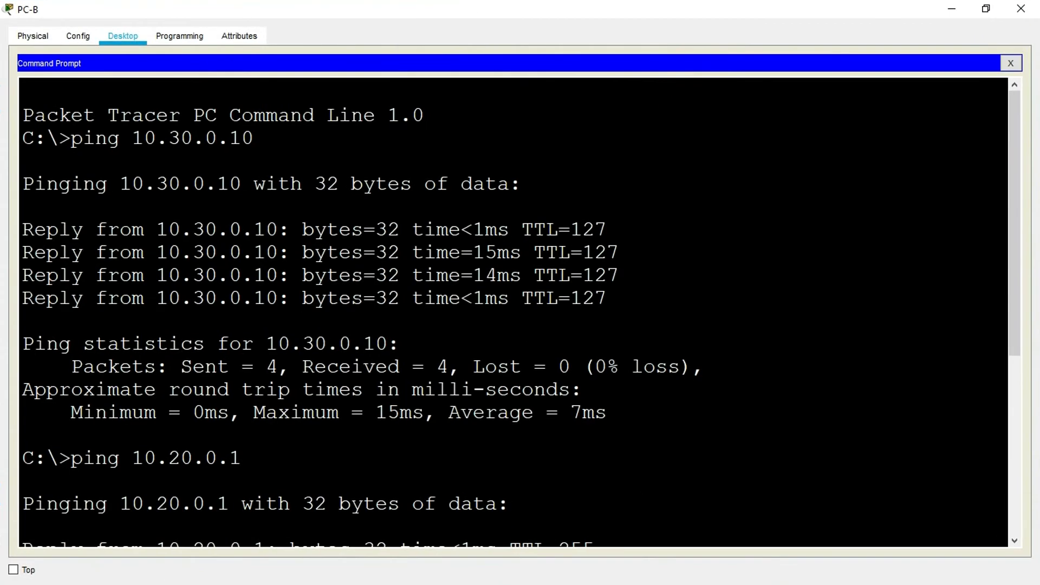
{"action": "left_click_drag", "start_coordinate": [1015, 125], "coordinate": [1015, 302]}
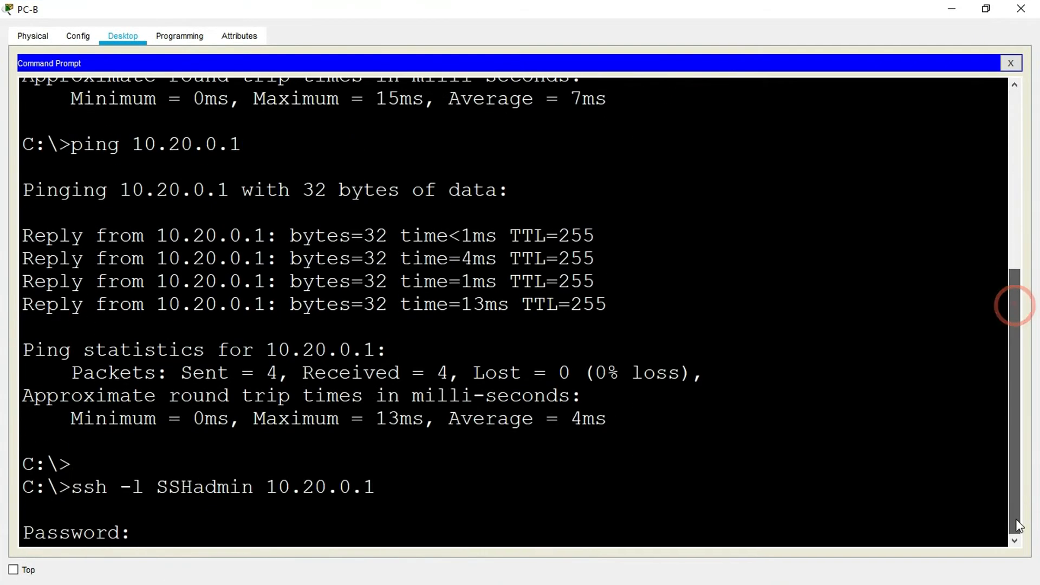
{"action": "right_click", "coordinate": [160, 530]}
{"action": "left_click", "coordinate": [177, 554]}
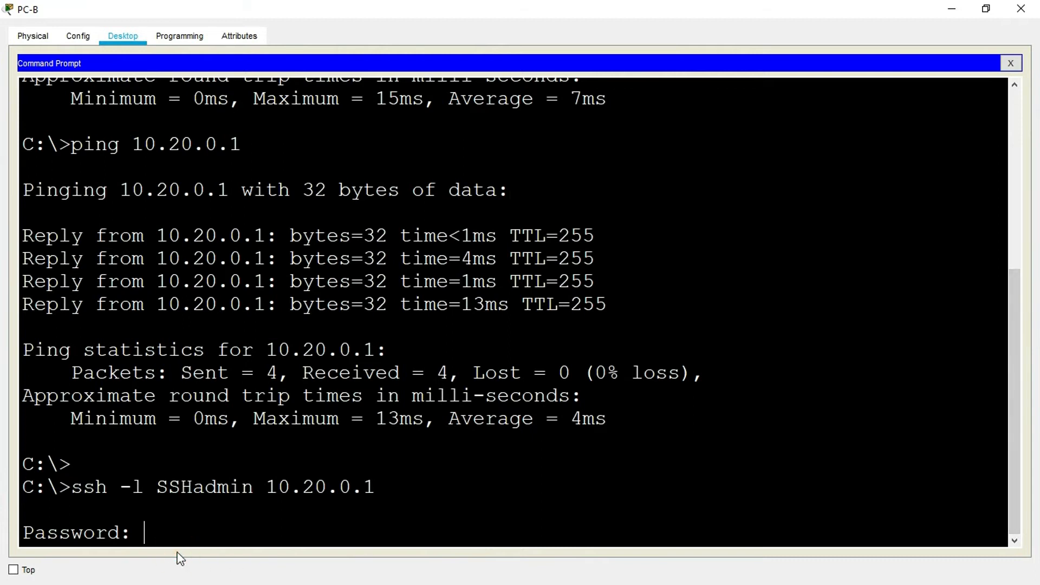
{"action": "key", "text": "Return"}
- Highlight the R1 prompt, end the SSH session with exit, and close PC-B's window
{"action": "left_click_drag", "start_coordinate": [59, 536], "coordinate": [11, 535]}
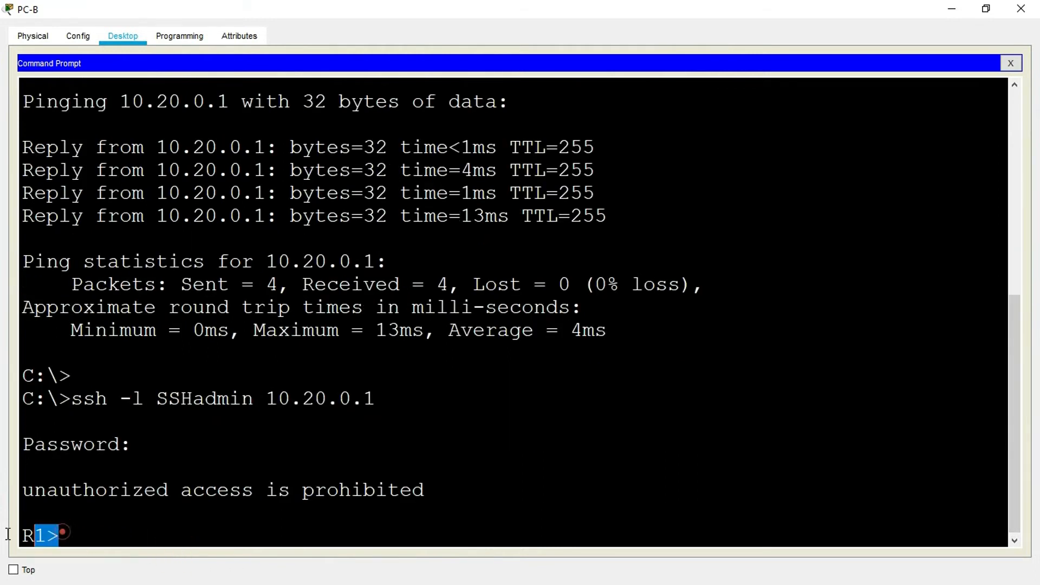
{"action": "left_click", "coordinate": [76, 532]}
{"action": "type", "text": "exit"}
{"action": "key", "text": "Return"}
{"action": "key", "text": "Return"}
{"action": "key", "text": "Return"}
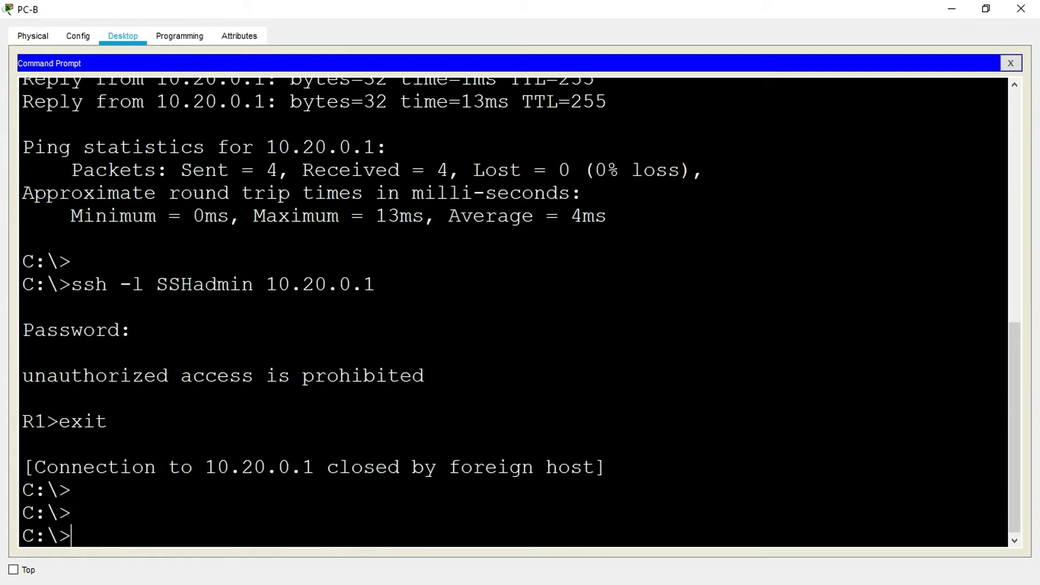
{"action": "left_click", "coordinate": [1021, 8]}
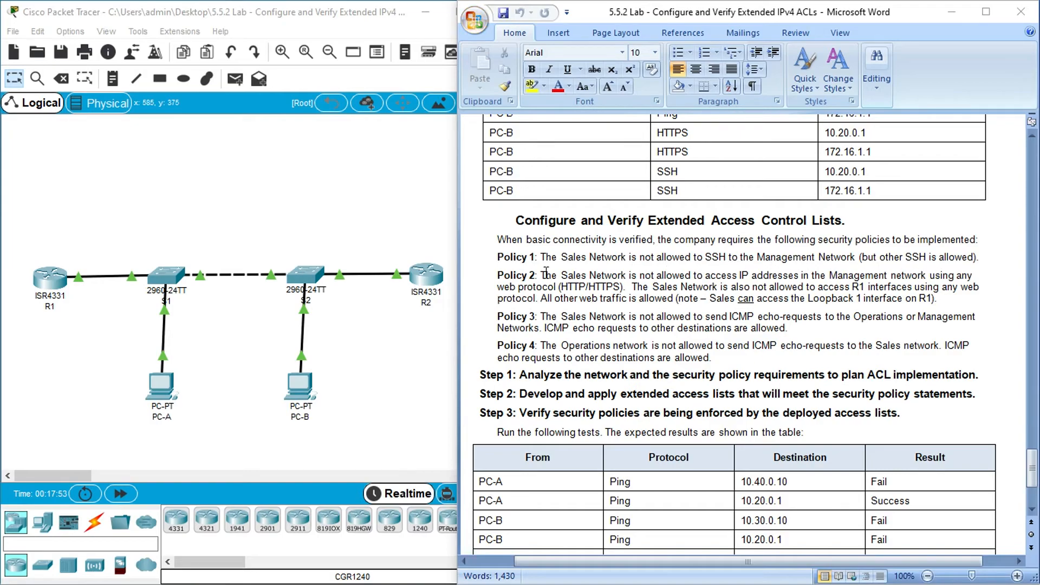
- Mark the Sales Network in Policy 1 of the lab document and run show vlan brief in S2's maximized CLI
{"action": "left_click_drag", "start_coordinate": [541, 257], "coordinate": [588, 256]}
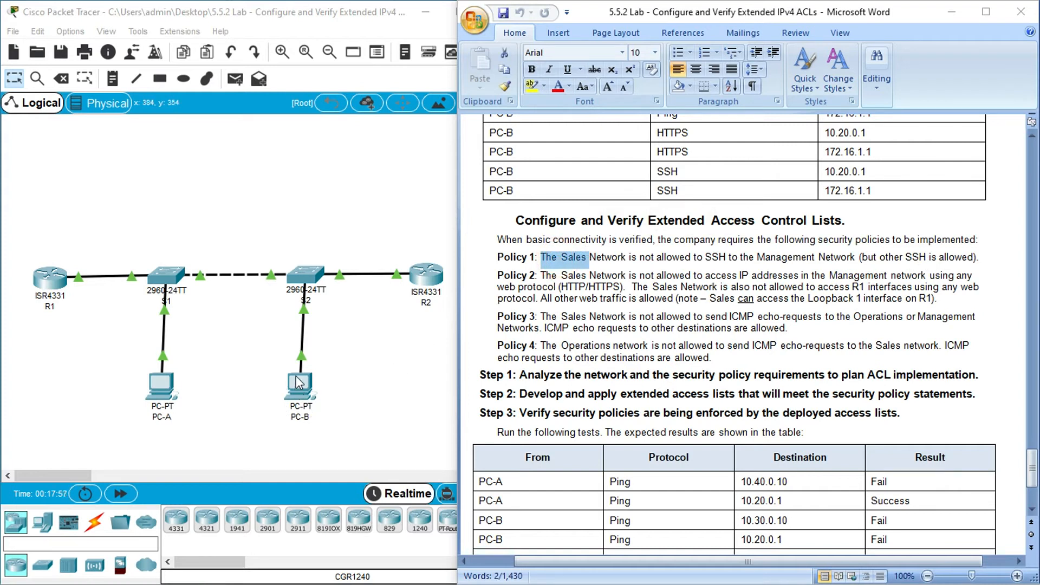
{"action": "left_click", "coordinate": [303, 275]}
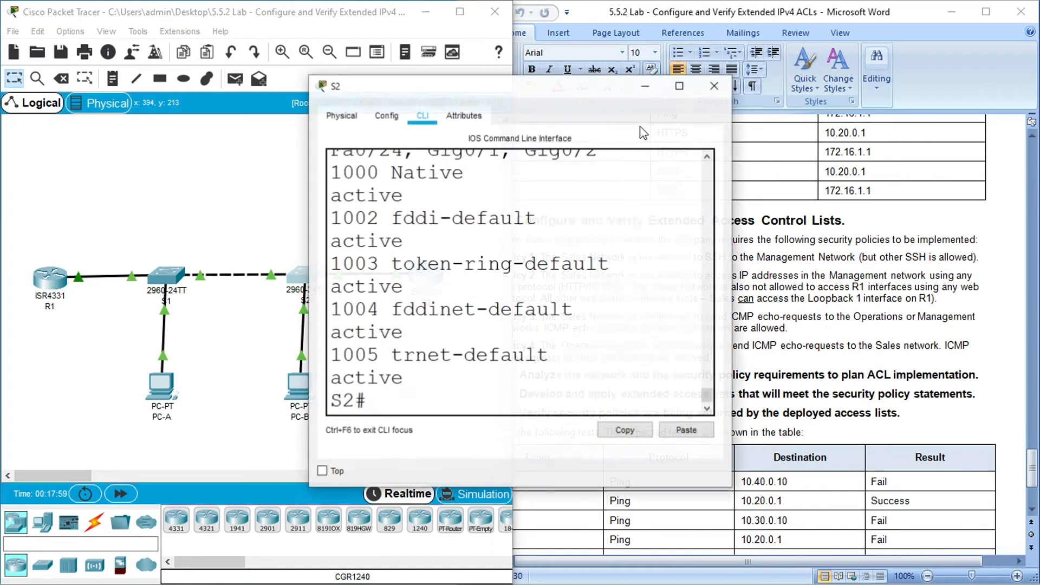
{"action": "left_click", "coordinate": [675, 87]}
{"action": "left_click", "coordinate": [253, 487]}
{"action": "key", "text": "Return"}
{"action": "type", "text": "show vlan brief"}
{"action": "key", "text": "Return"}
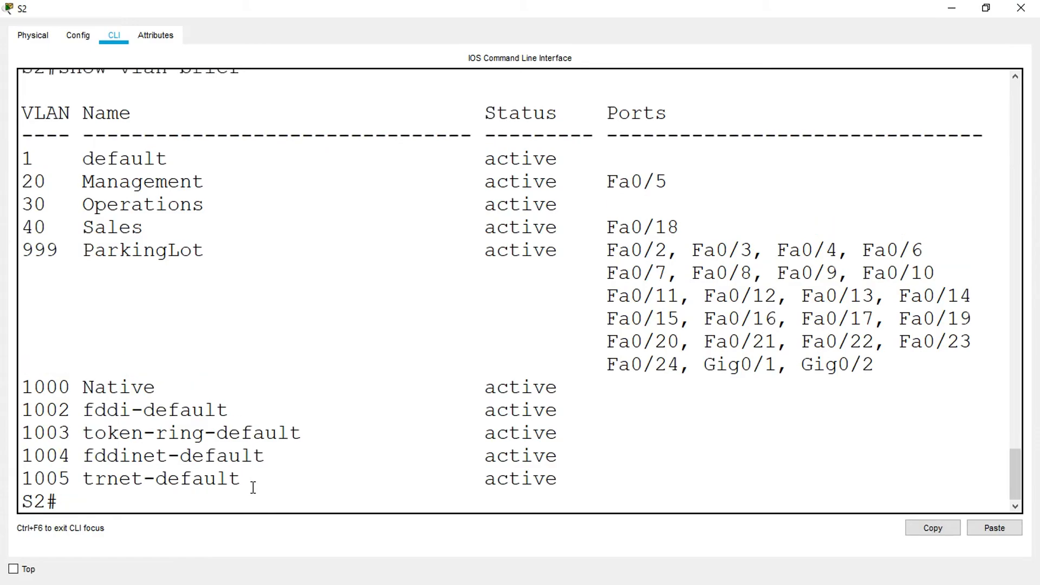
- Highlight the Sales VLAN 40 row with its Fa0/18 port in S2's VLAN list and close the S2 window
{"action": "left_click", "coordinate": [22, 233]}
{"action": "left_click_drag", "start_coordinate": [22, 233], "coordinate": [689, 223]}
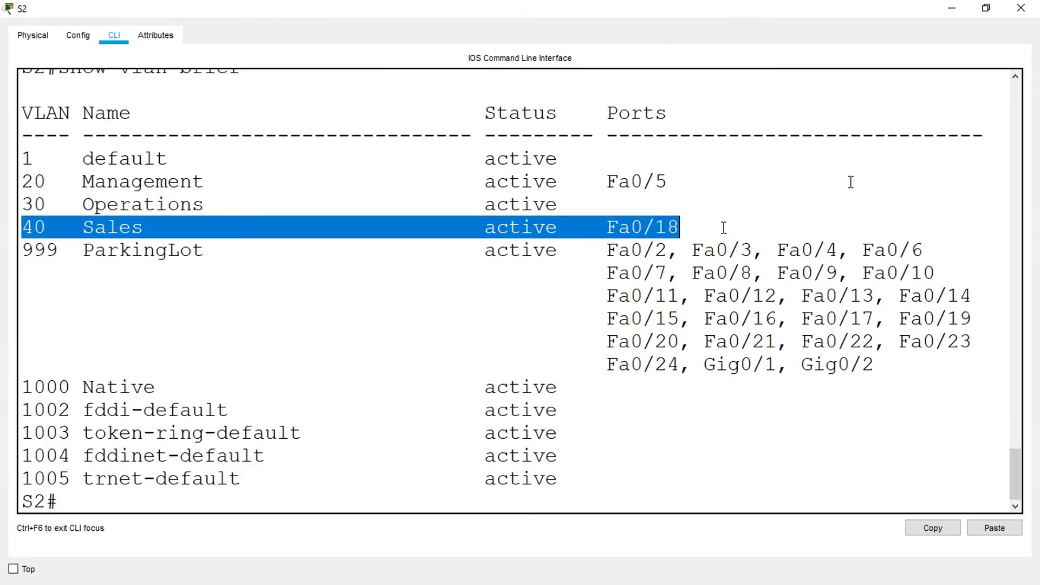
{"action": "left_click", "coordinate": [1021, 9]}
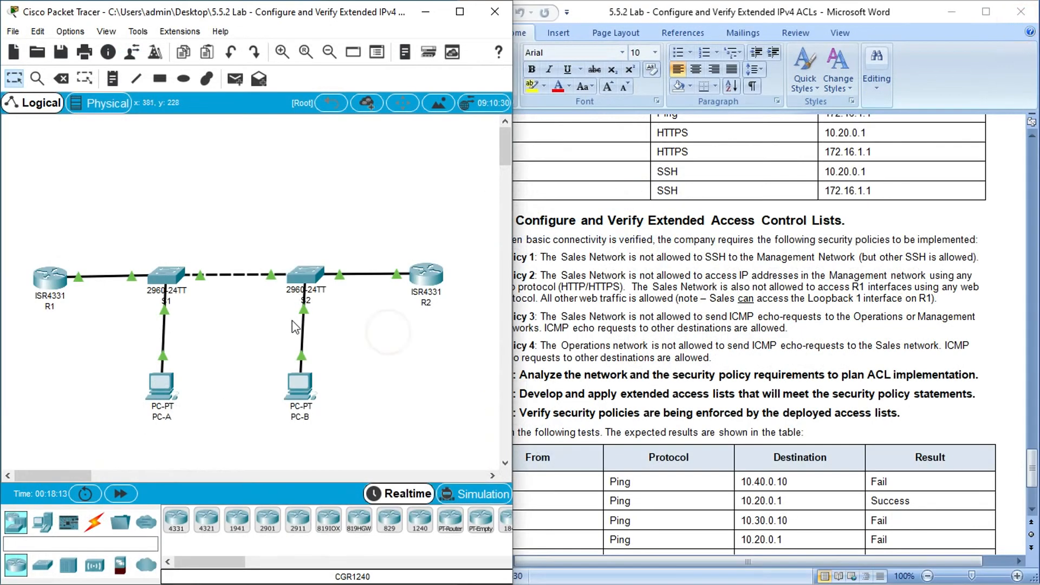
- Examine the VLAN and Addressing Tables for the Sales and Management networks, selecting the Management name and R1's G0/0/1.20 address, 10.20.0.1
{"action": "left_click_drag", "start_coordinate": [1032, 462], "coordinate": [1030, 216]}
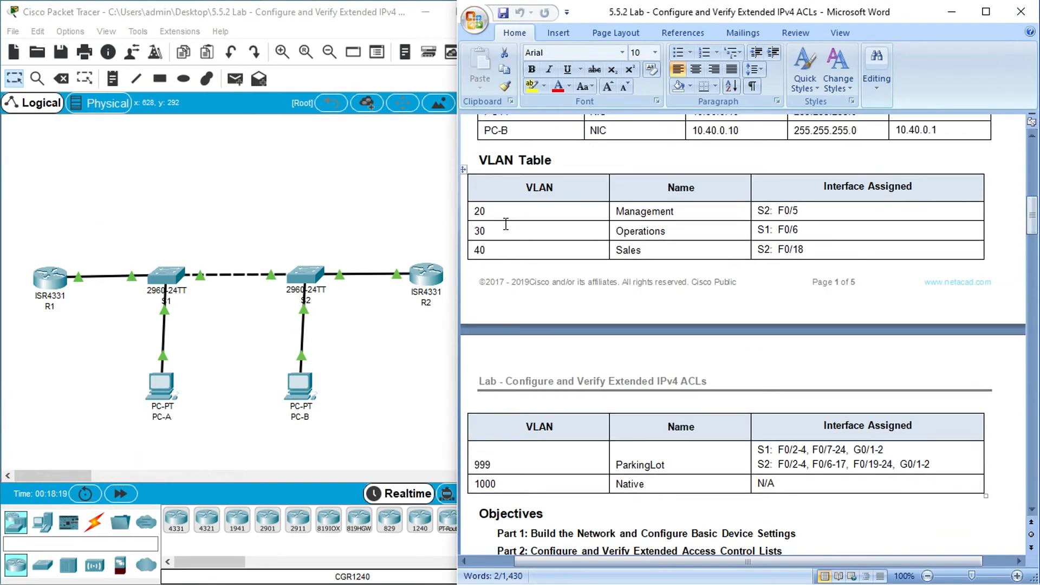
{"action": "left_click", "coordinate": [647, 247]}
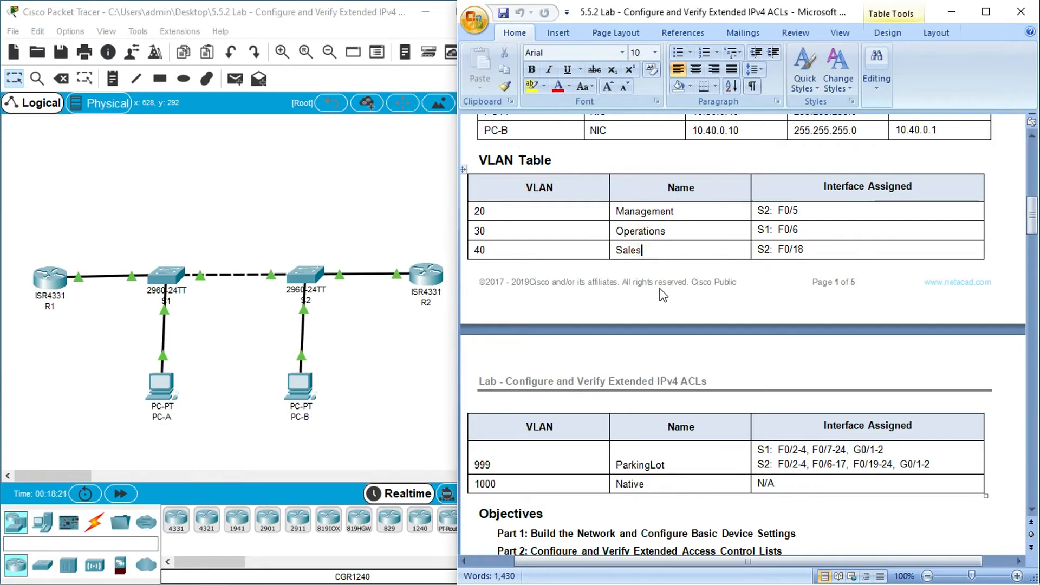
{"action": "scroll", "coordinate": [669, 303], "scroll_direction": "up", "scroll_amount": 1}
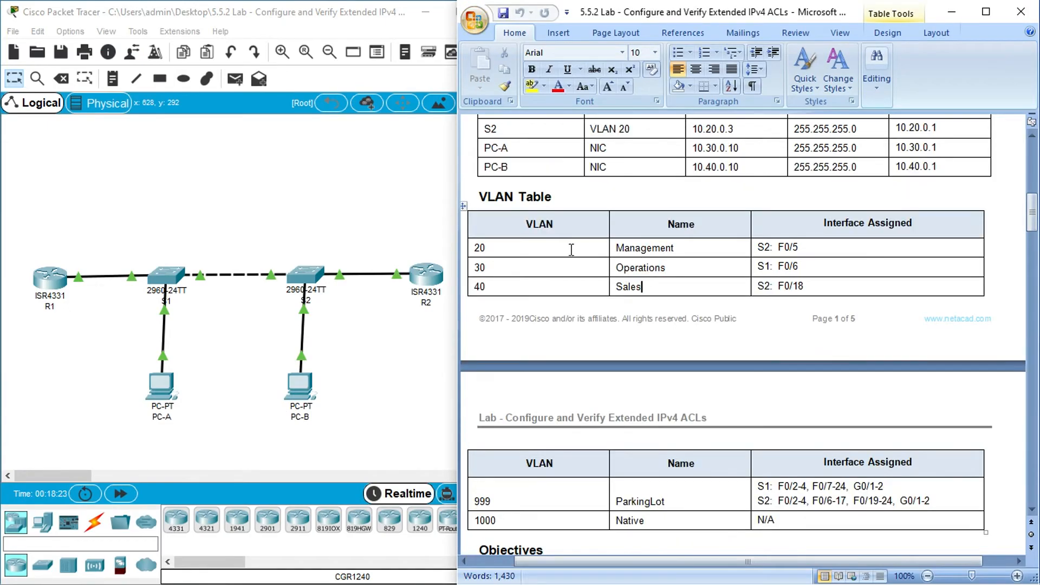
{"action": "double_click", "coordinate": [684, 247]}
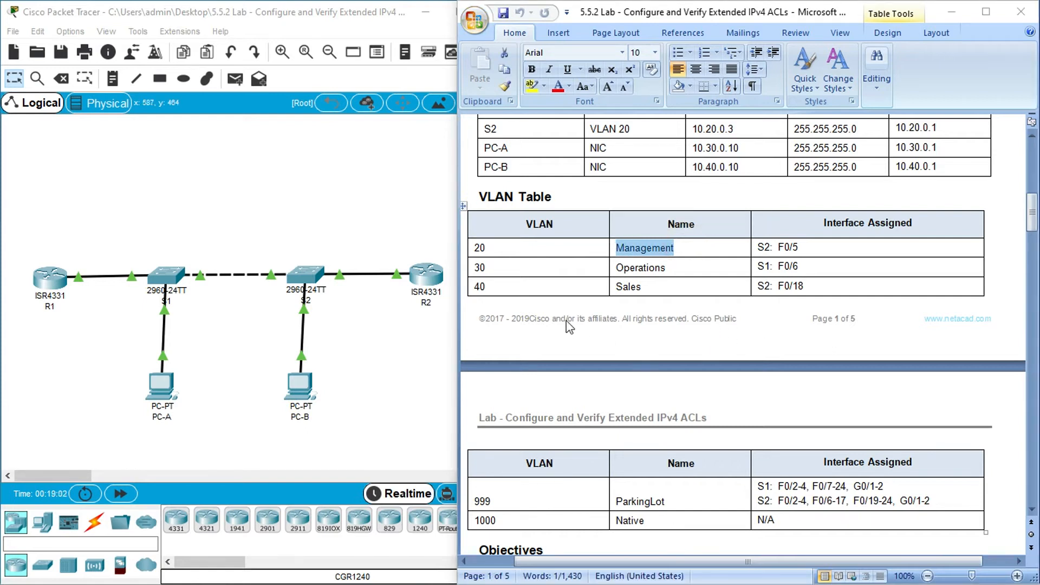
{"action": "scroll", "coordinate": [764, 302], "scroll_direction": "up", "scroll_amount": 3}
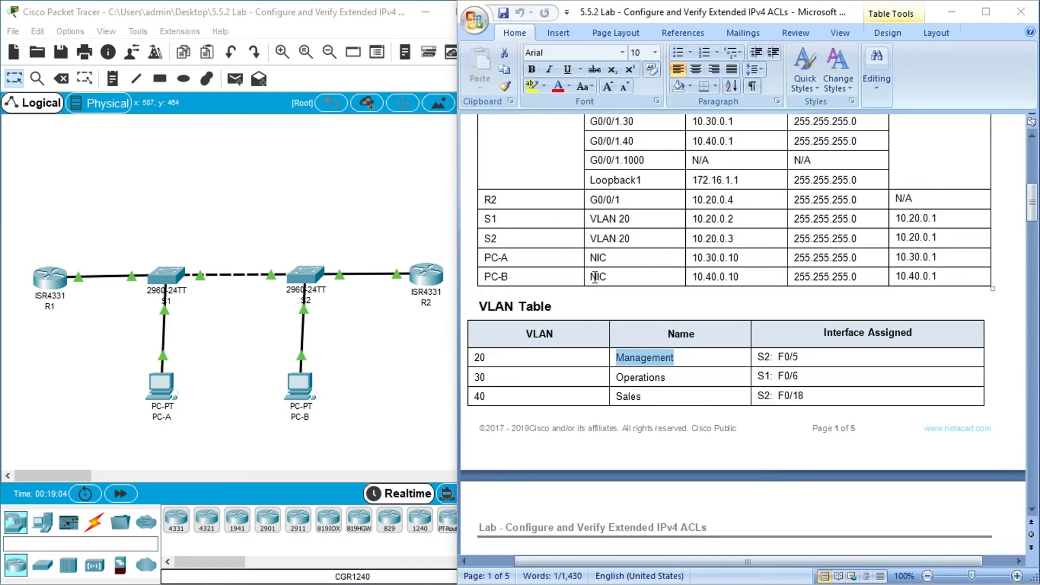
{"action": "scroll", "coordinate": [592, 276], "scroll_direction": "up", "scroll_amount": 1}
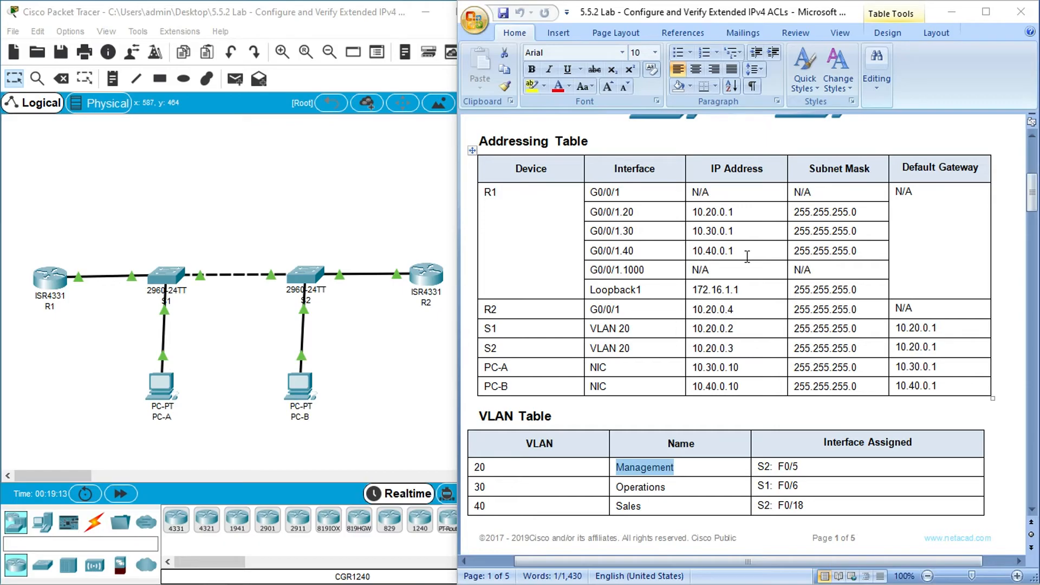
{"action": "scroll", "coordinate": [741, 327], "scroll_direction": "down", "scroll_amount": 1}
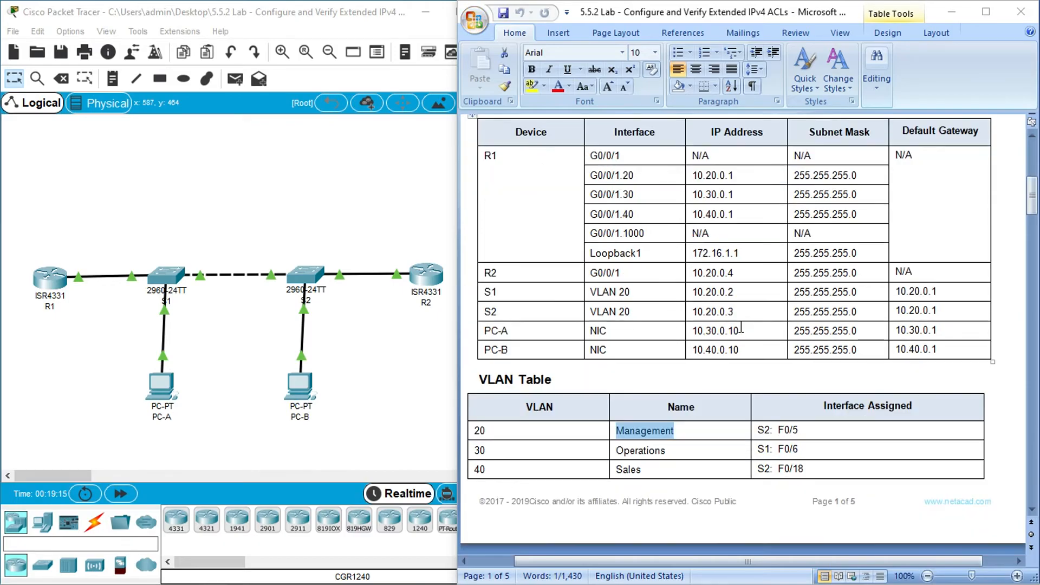
{"action": "scroll", "coordinate": [732, 332], "scroll_direction": "down", "scroll_amount": 1}
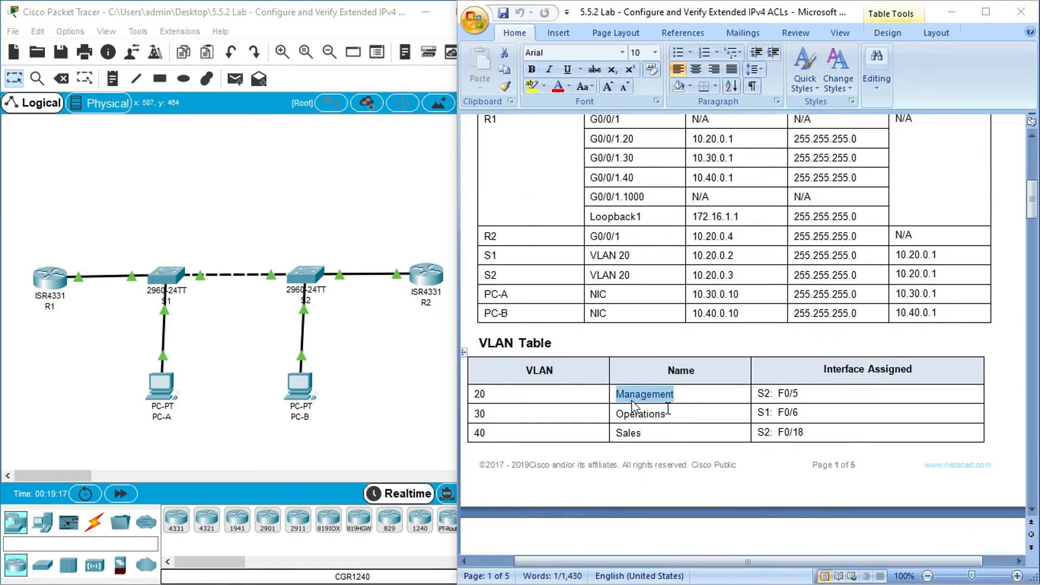
{"action": "scroll", "coordinate": [600, 367], "scroll_direction": "up", "scroll_amount": 2}
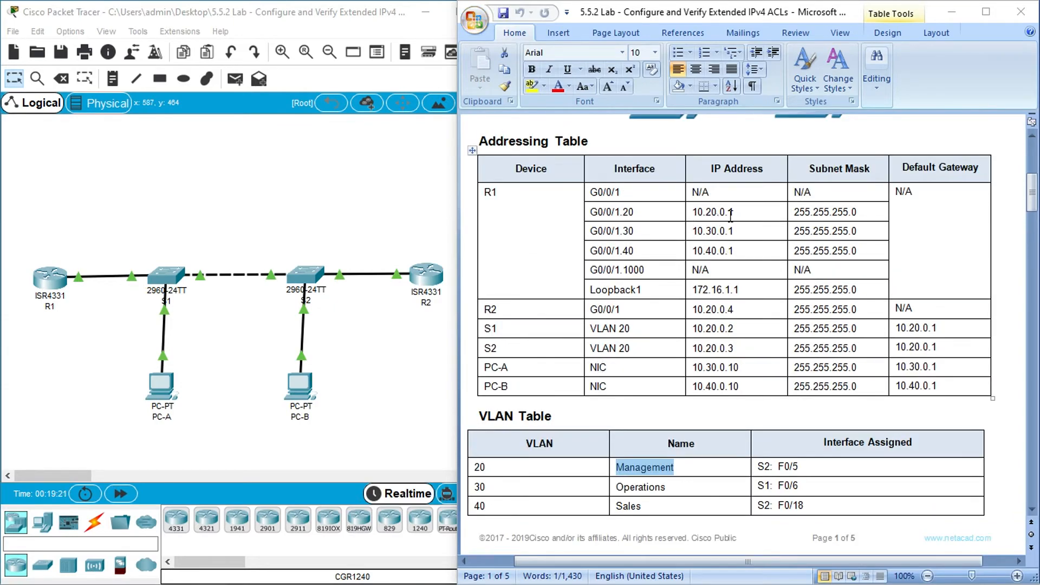
{"action": "left_click_drag", "start_coordinate": [734, 212], "coordinate": [693, 212]}
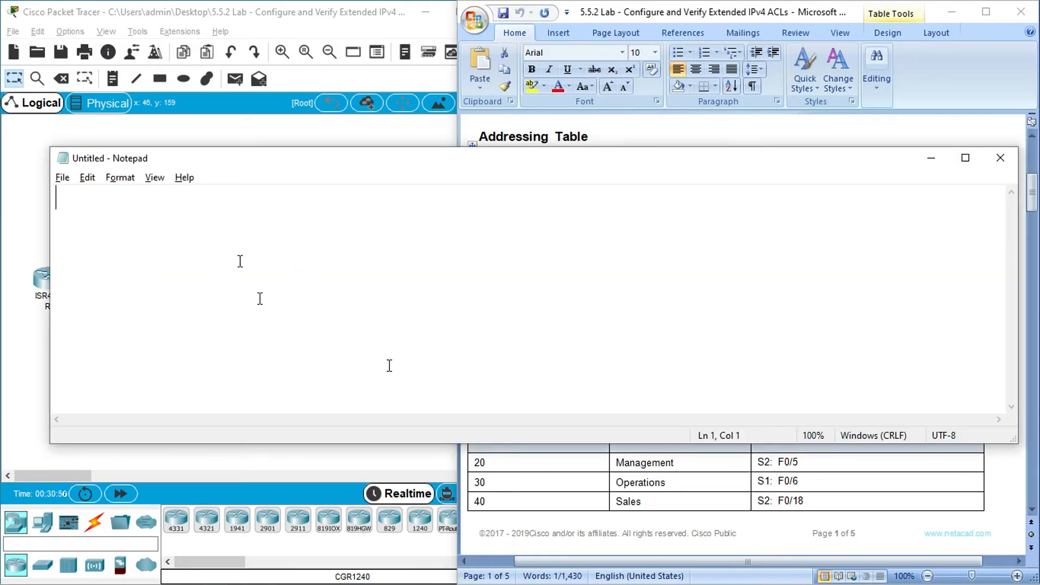
- Begin the first ACL rule in the blank Notepad file with "access-list 100 deny tcp"
{"action": "left_click", "coordinate": [114, 207]}
{"action": "type", "text": "access"}
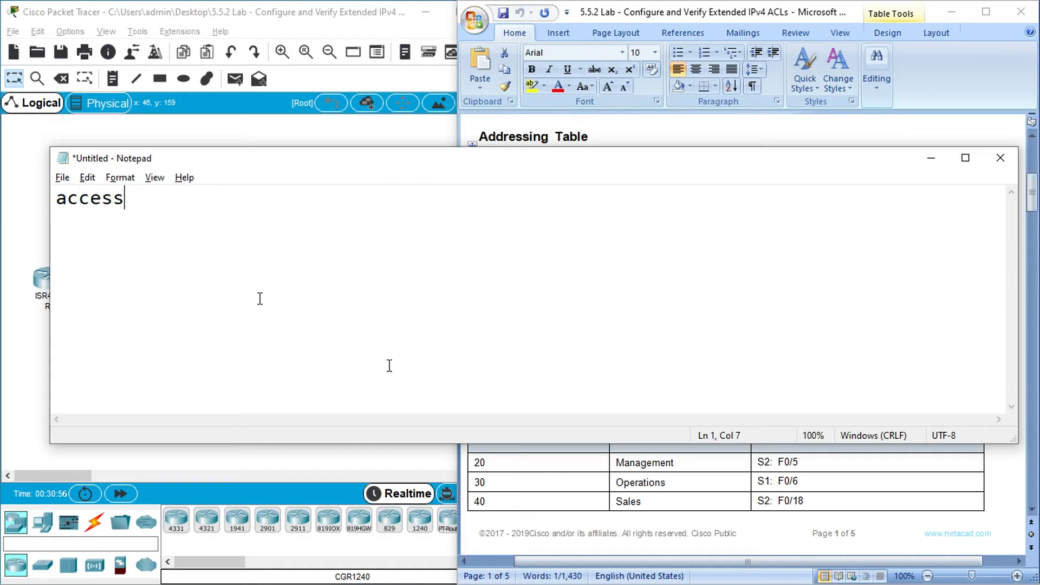
{"action": "type", "text": "-list "}
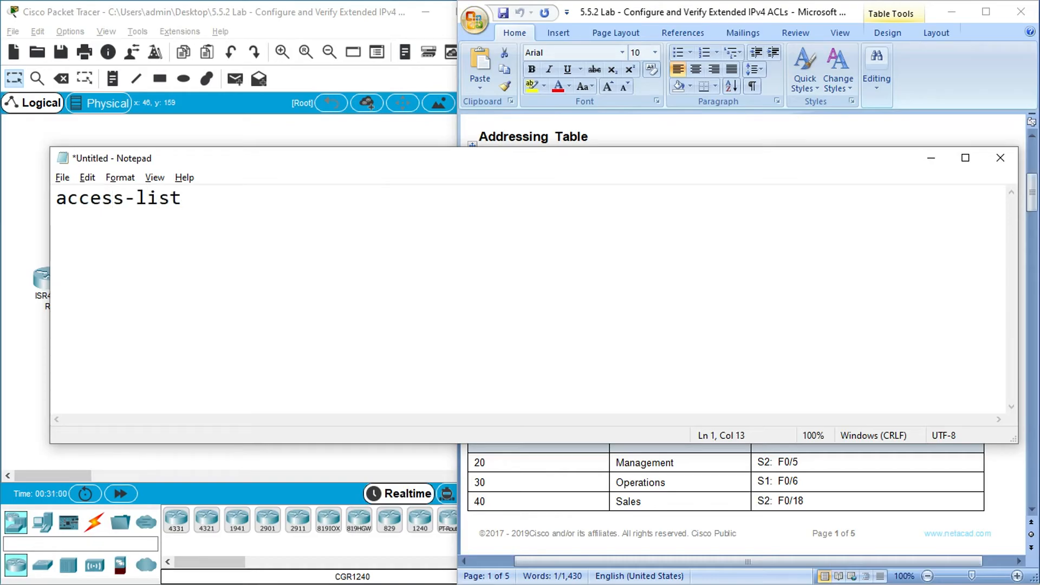
{"action": "type", "text": "100"}
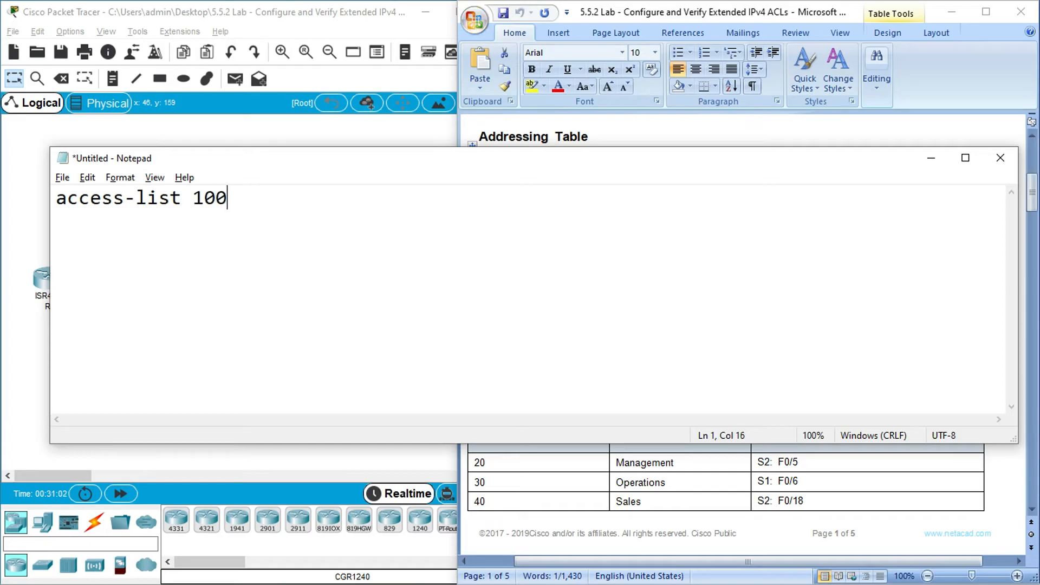
{"action": "type", "text": " deny tcp"}
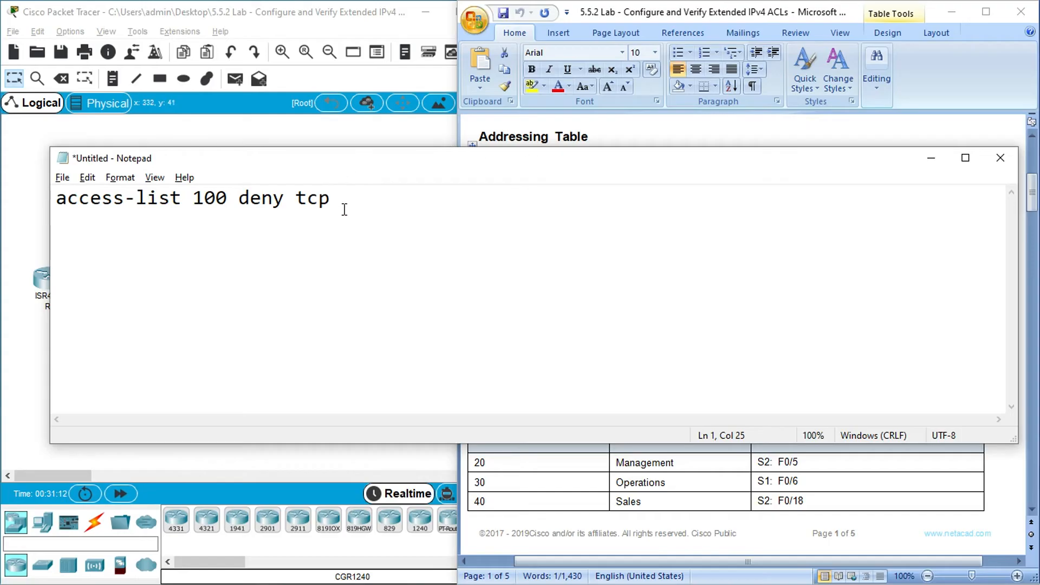
- Copy R1's G0/0/1.40 address from the Addressing Table into the Notepad rule and change it to the Sales source network 10.40.0.0
{"action": "left_click", "coordinate": [639, 134]}
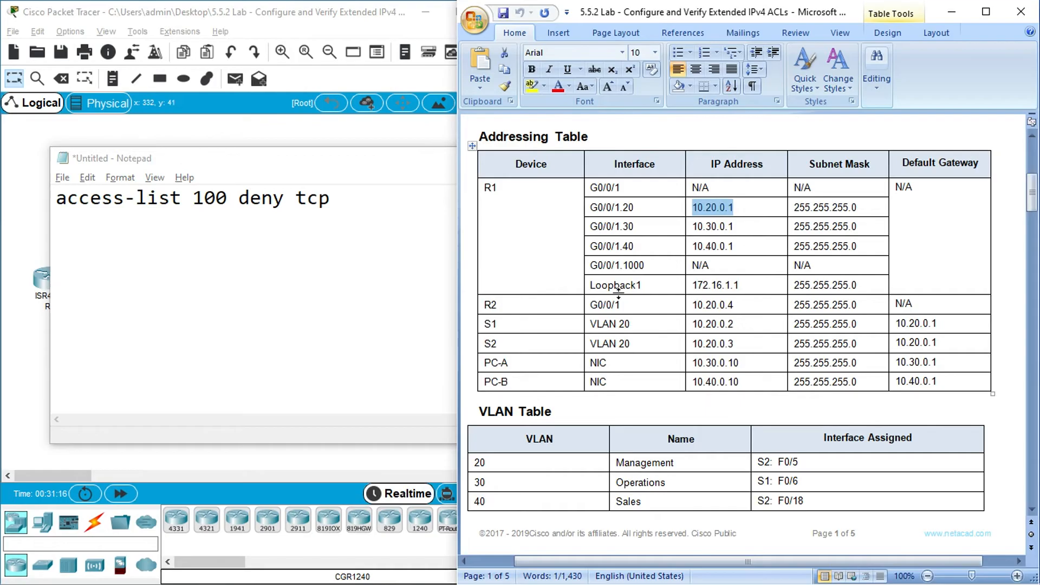
{"action": "left_click", "coordinate": [695, 246]}
{"action": "left_click", "coordinate": [735, 247], "text": "shift"}
{"action": "left_click", "coordinate": [359, 193]}
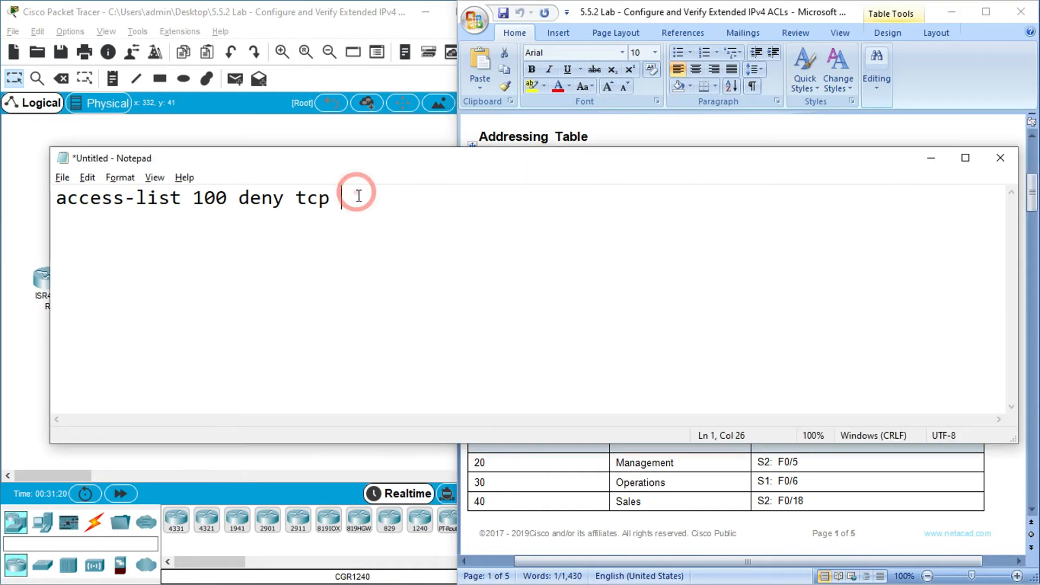
{"action": "right_click", "coordinate": [359, 194]}
{"action": "left_click", "coordinate": [393, 263]}
{"action": "key", "text": "BackSpace"}
{"action": "type", "text": "0.4"}
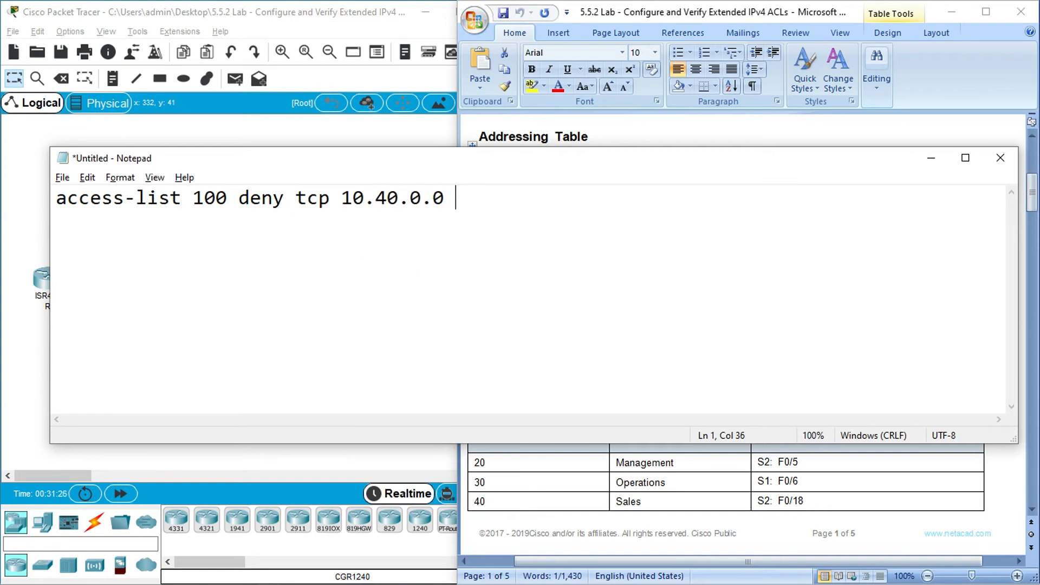
{"action": "type", "text": " 0.0.0.244"}
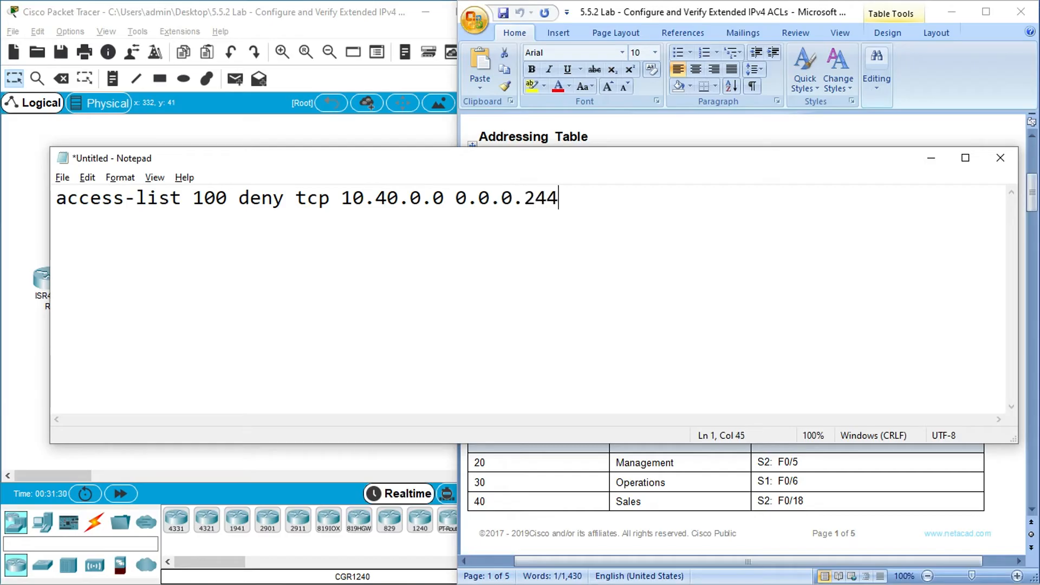
- Add the wildcard mask 0.0.0.255 after the Sales source network in the access-list 100 rule
{"action": "key", "text": "BackSpace"}
{"action": "key", "text": "BackSpace"}
{"action": "type", "text": "55"}
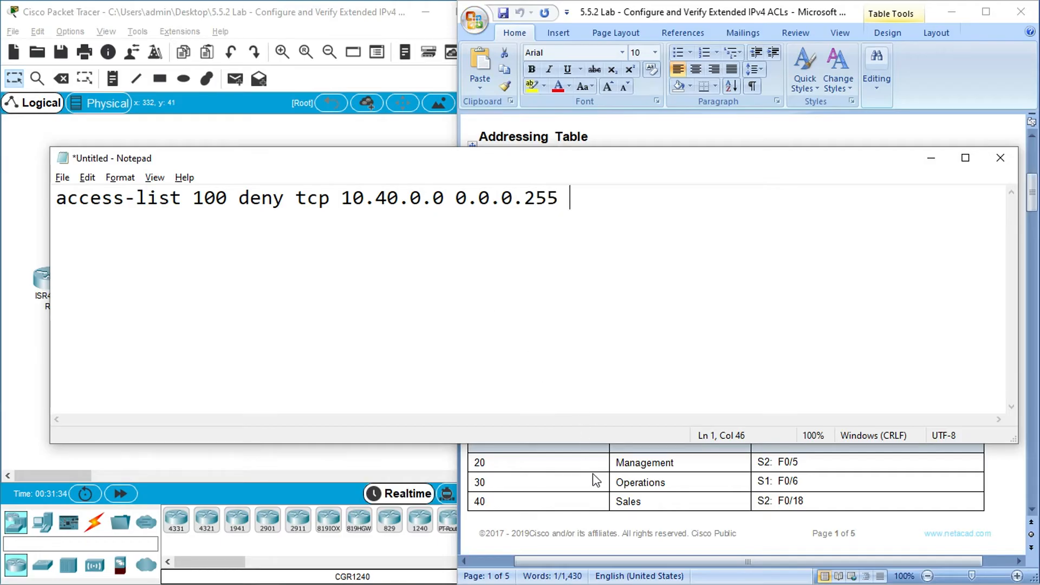
- Copy R1's G0/0/1.20 address from the Addressing Table into the rule and change it to the Management destination network 10.20.0.0
{"action": "left_click", "coordinate": [618, 471]}
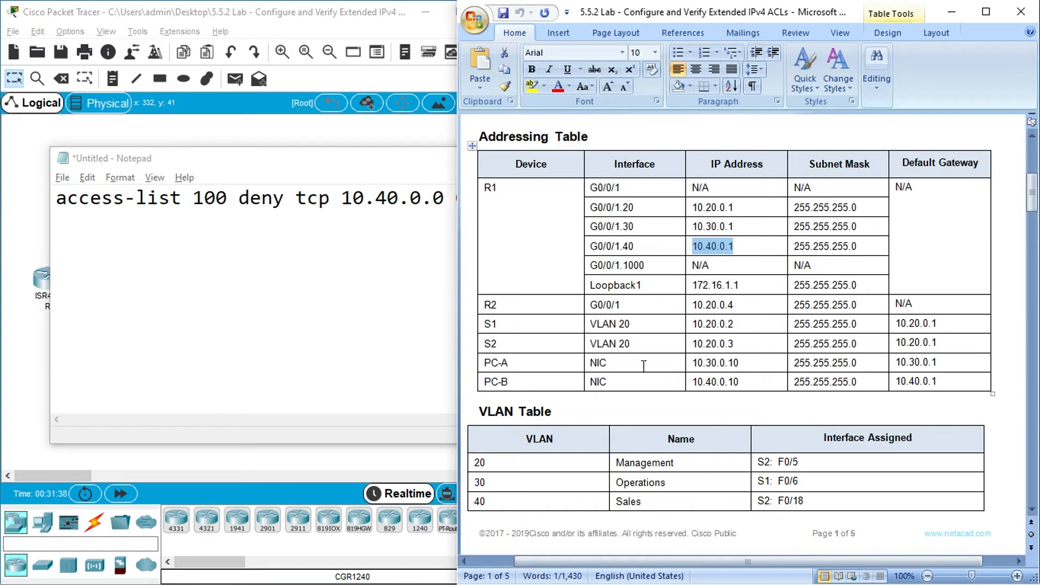
{"action": "left_click", "coordinate": [736, 208]}
{"action": "left_click", "coordinate": [692, 208], "text": "shift"}
{"action": "key", "text": "ctrl+c"}
{"action": "left_click_drag", "start_coordinate": [858, 206], "coordinate": [794, 207]}
{"action": "left_click", "coordinate": [374, 277]}
{"action": "left_click", "coordinate": [583, 197]}
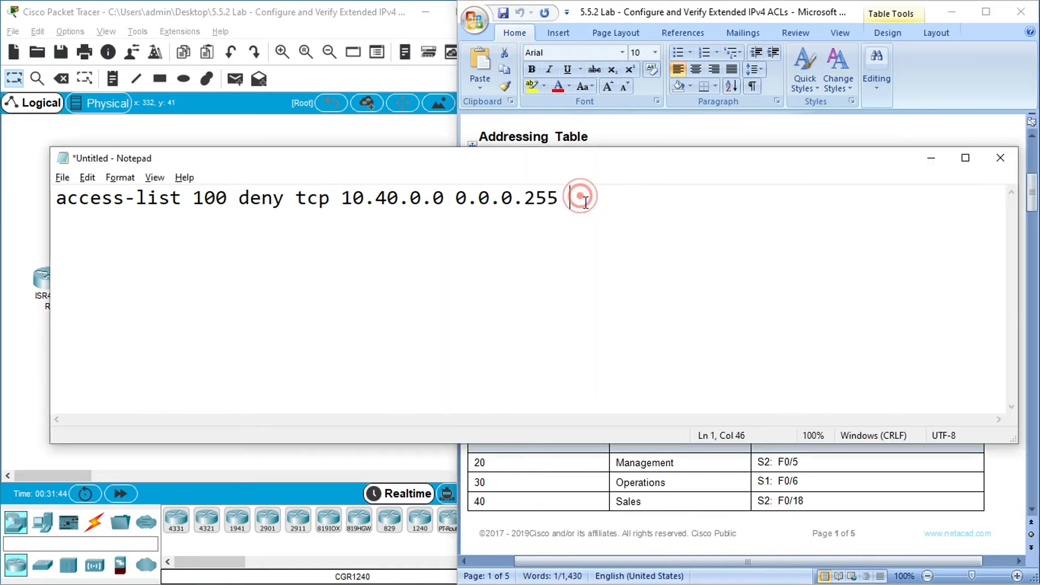
{"action": "key", "text": "ctrl+v"}
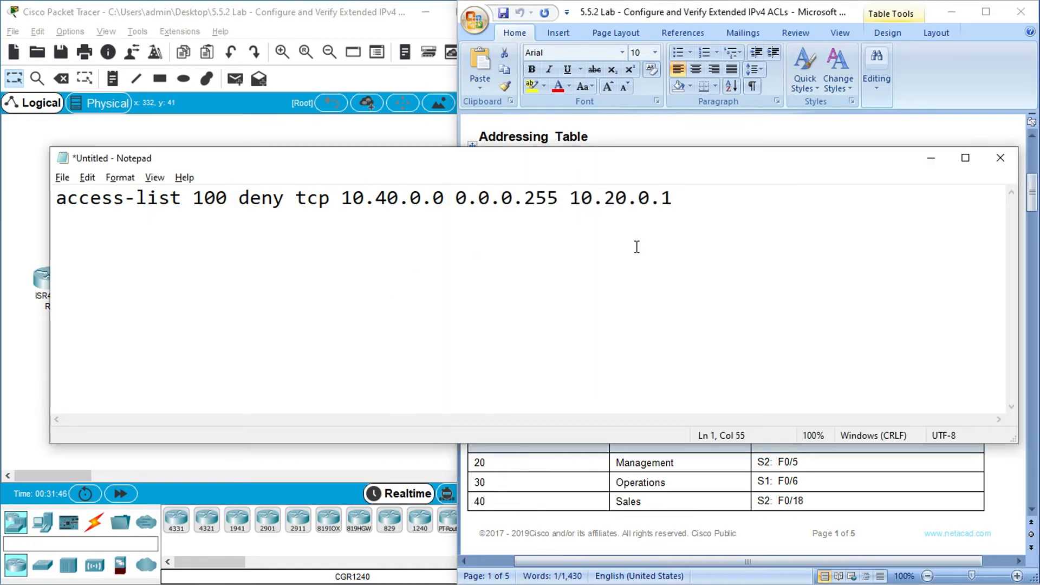
{"action": "key", "text": "BackSpace"}
{"action": "type", "text": "0"}
- Complete the deny rule with the destination wildcard mask 0.0.0.255 and the SSH port match "eq 22"
{"action": "type", "text": "0.0."}
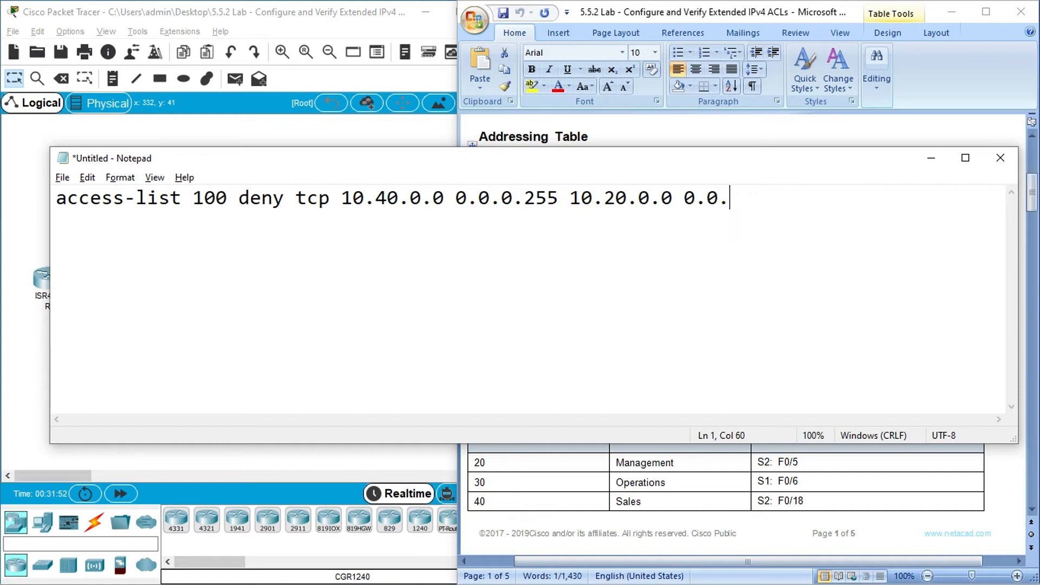
{"action": "type", "text": "0.255"}
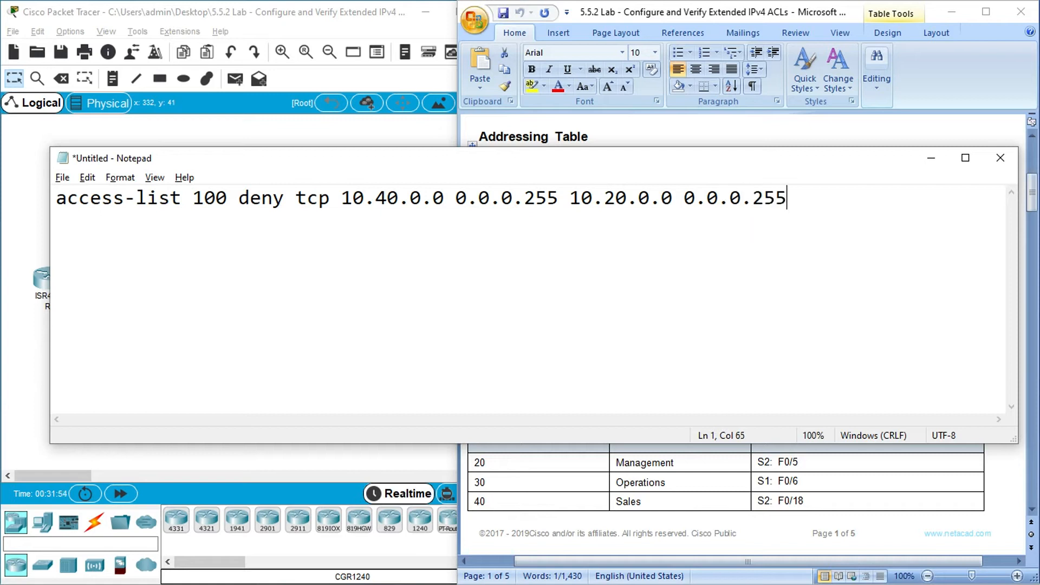
{"action": "type", "text": " eq 22"}
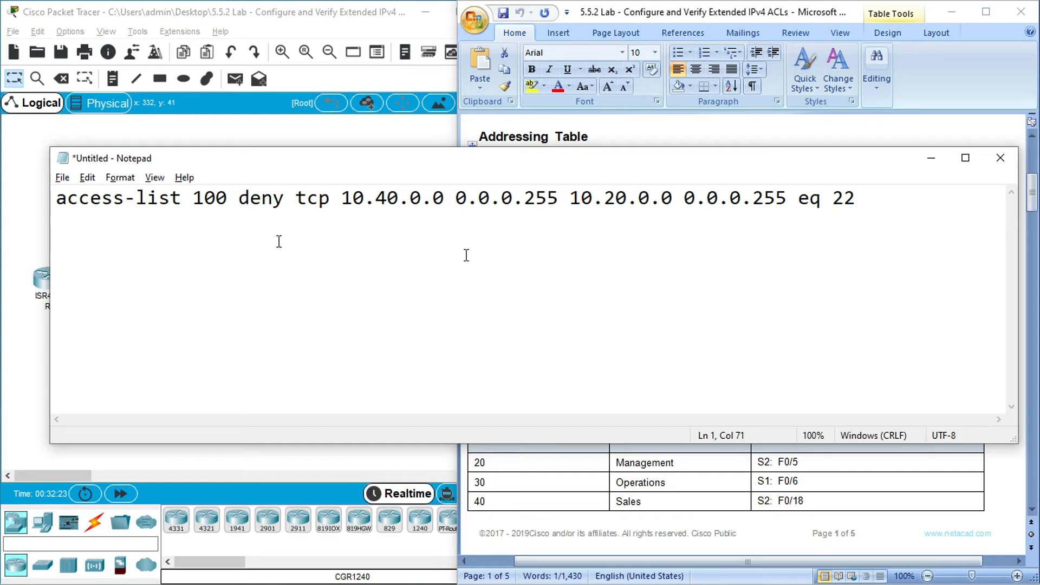
- Check the Packet Tracer topology and add the line "interface g0/0/1.40" to the Notepad draft, one blank line below the rule
{"action": "left_click", "coordinate": [24, 205]}
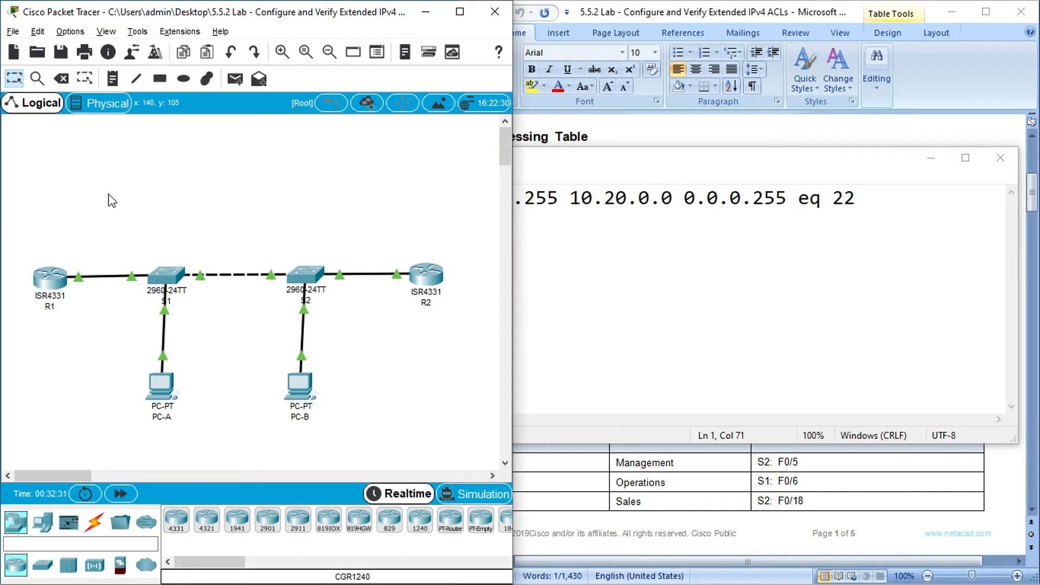
{"action": "left_click", "coordinate": [112, 165]}
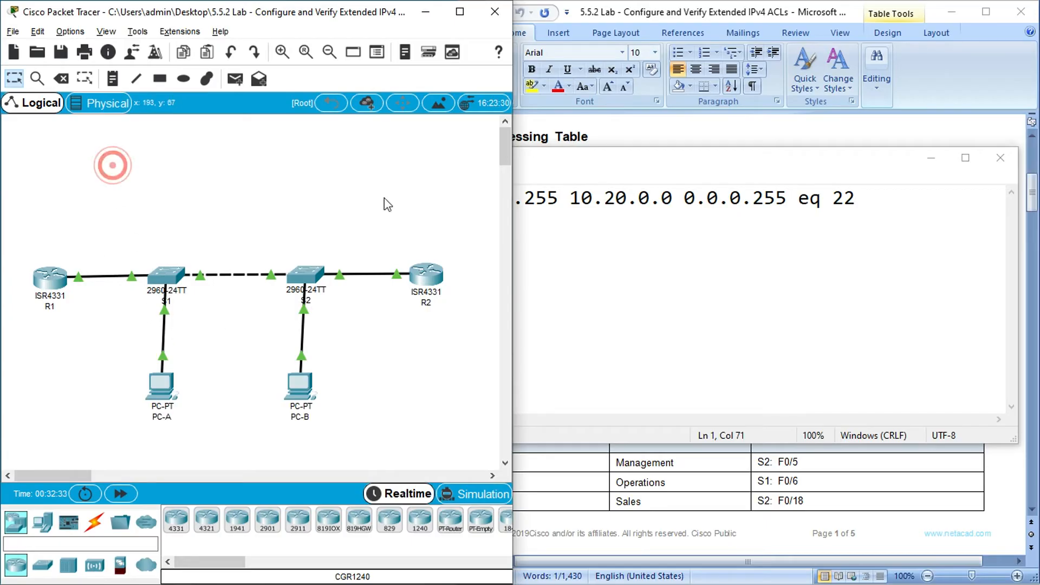
{"action": "left_click", "coordinate": [754, 267]}
{"action": "left_click", "coordinate": [883, 200]}
{"action": "key", "text": "Return"}
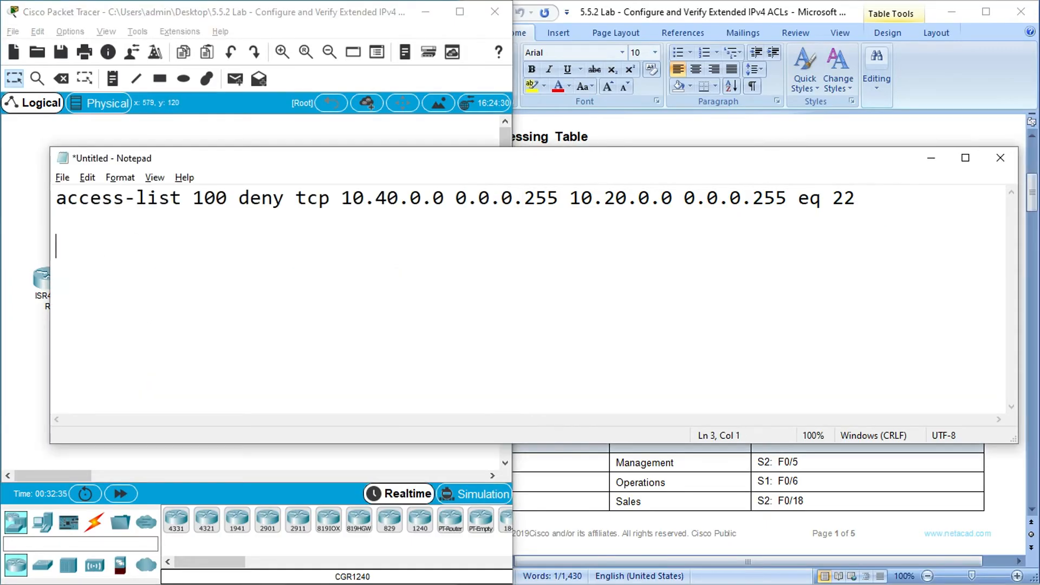
{"action": "type", "text": "interface g0"}
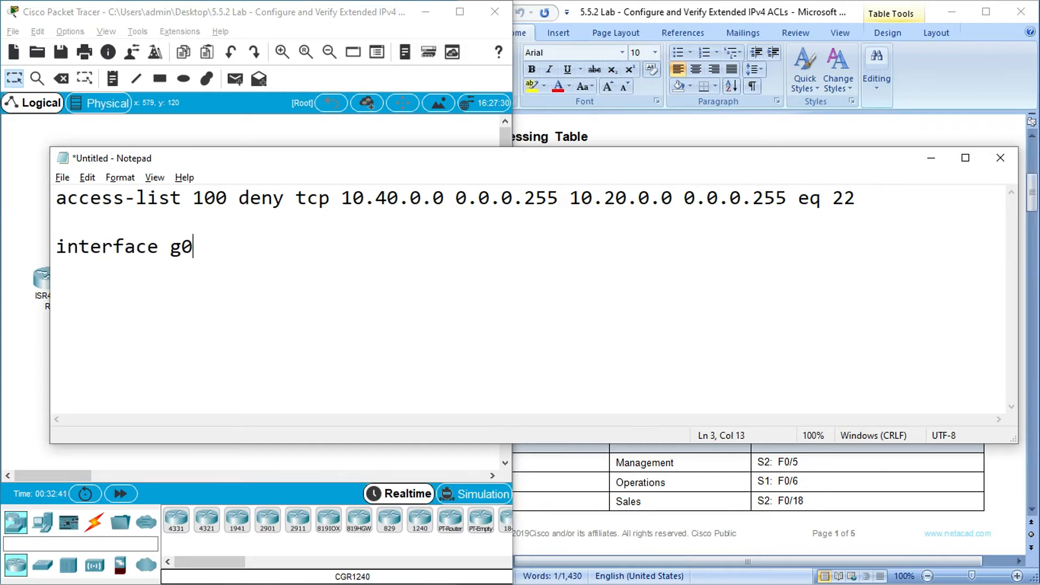
{"action": "type", "text": "/0/1.40"}
{"action": "key", "text": "Return"}
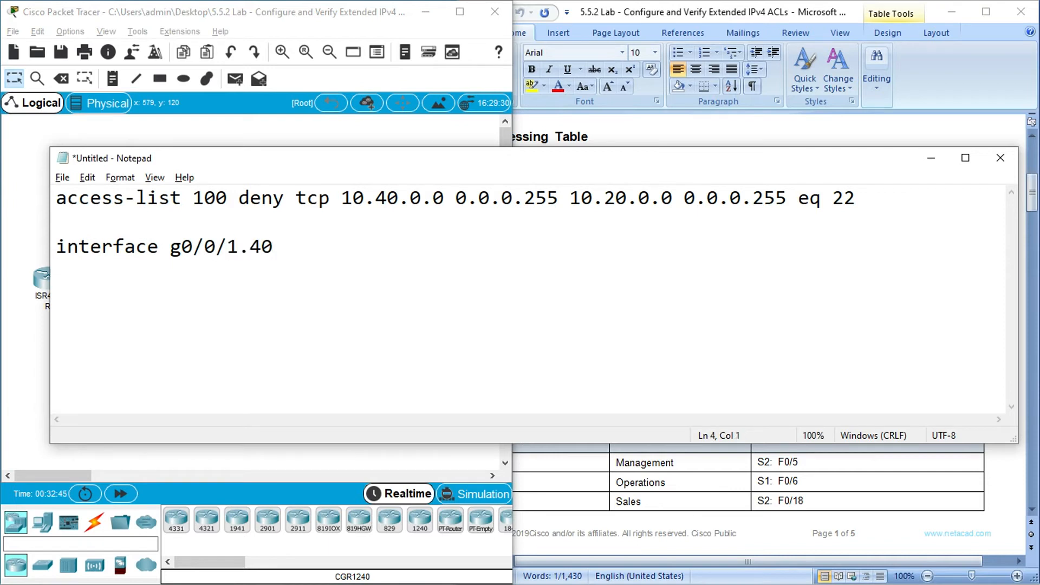
- Add the line "ip access-group 100 in" under the g0/0/1.40 interface line
{"action": "type", "text": "ip access"}
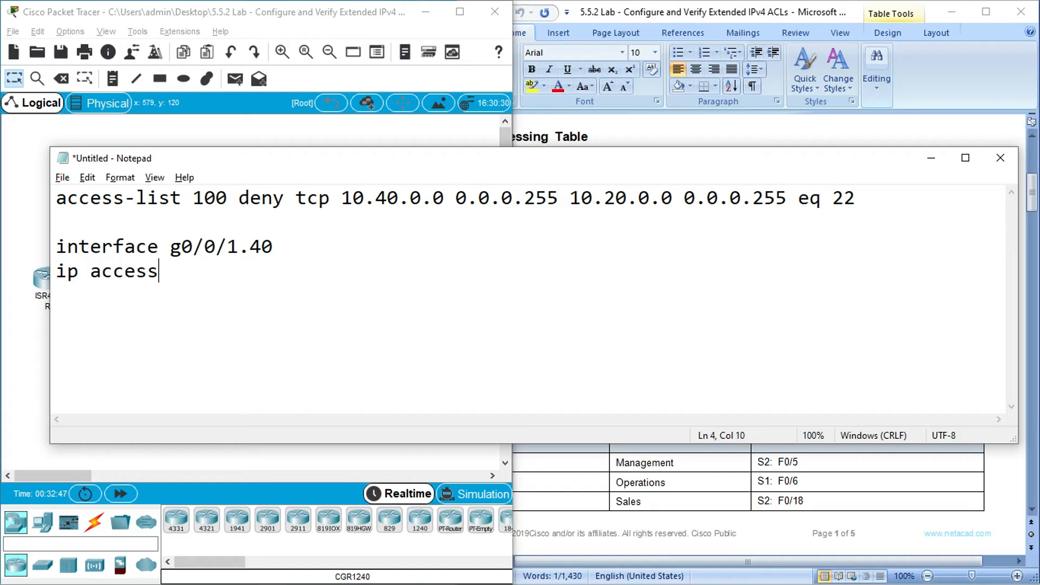
{"action": "type", "text": "-group "}
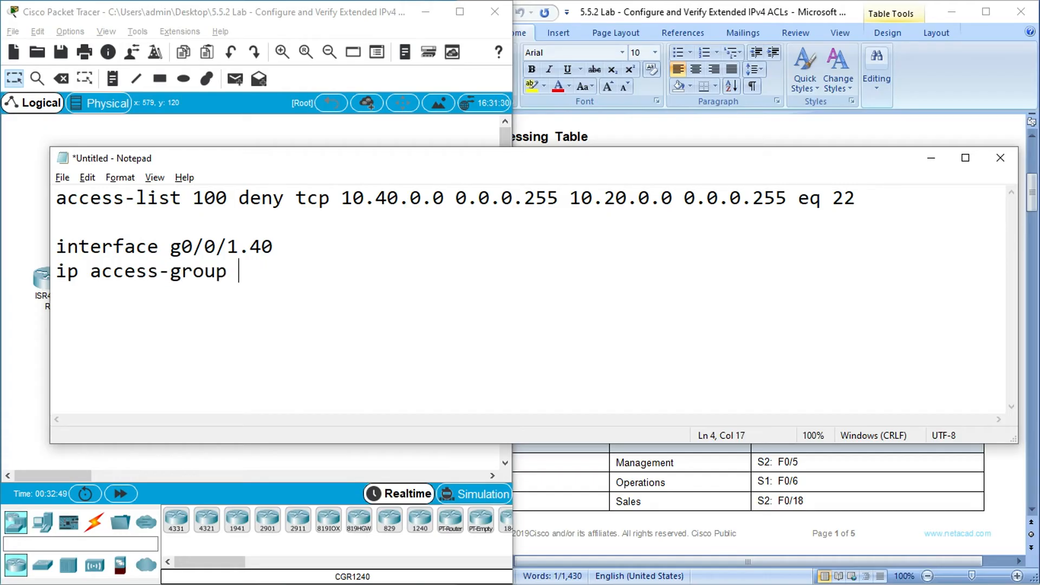
{"action": "type", "text": "100 in"}
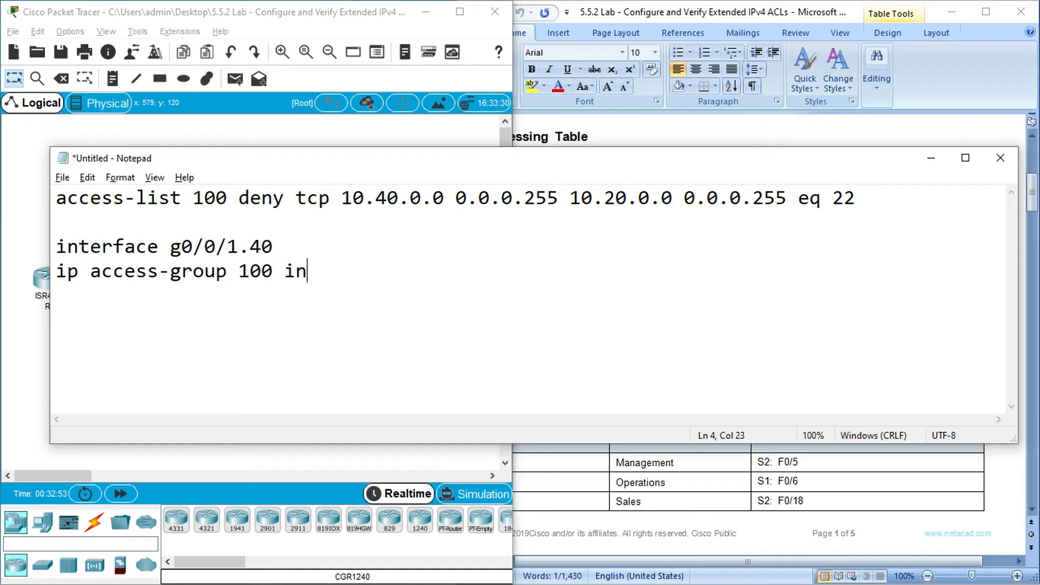
- Minimize Notepad and return to the list of Policies 1 to 4 in the lab document
{"action": "left_click", "coordinate": [932, 158]}
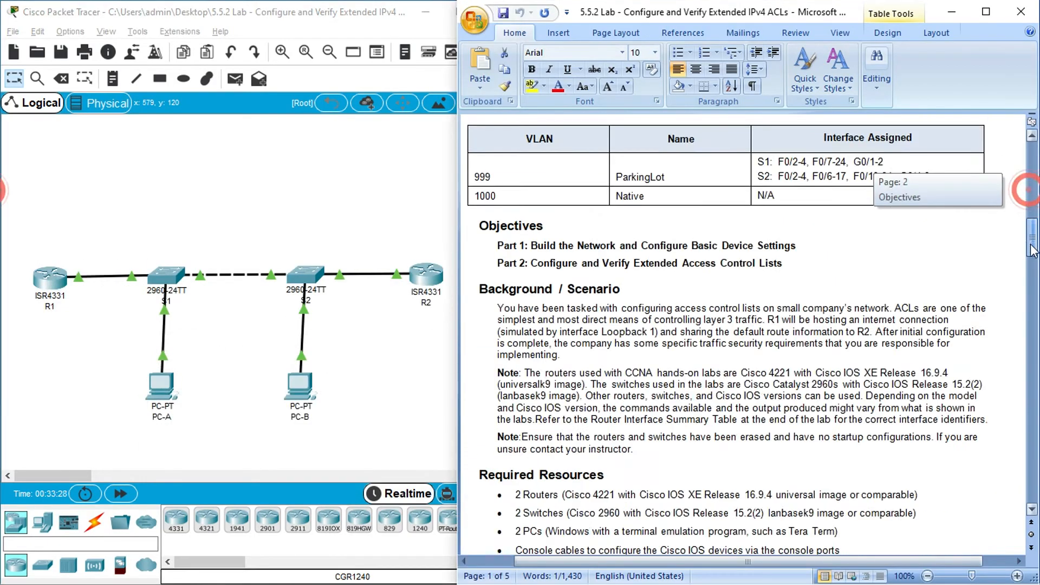
{"action": "left_click_drag", "start_coordinate": [1031, 249], "coordinate": [1032, 465]}
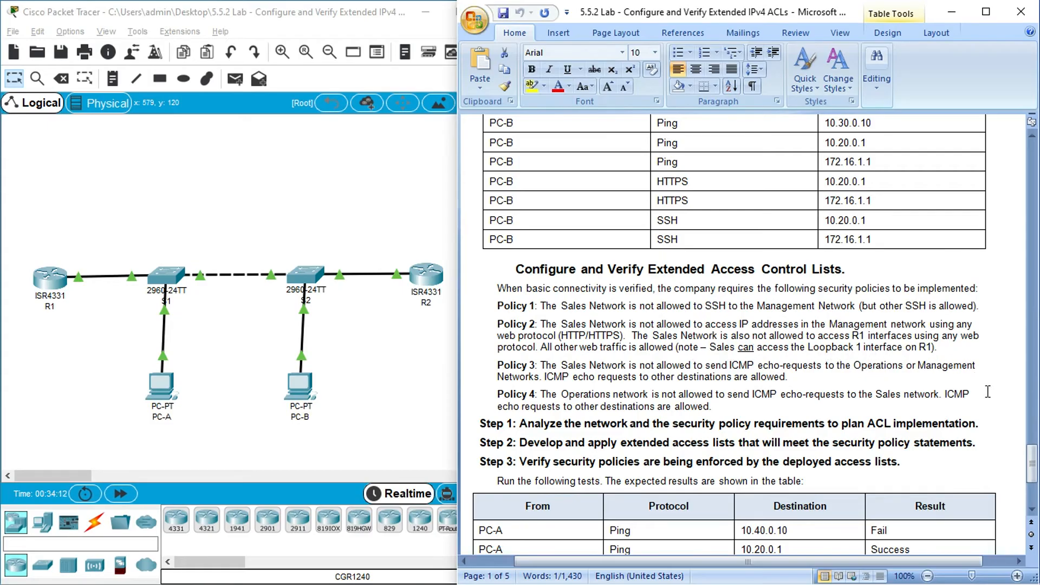
- Consult the Addressing Table, and duplicate the SSH deny rule without its port number on the line below in Notepad
{"action": "left_click_drag", "start_coordinate": [1032, 461], "coordinate": [1031, 187]}
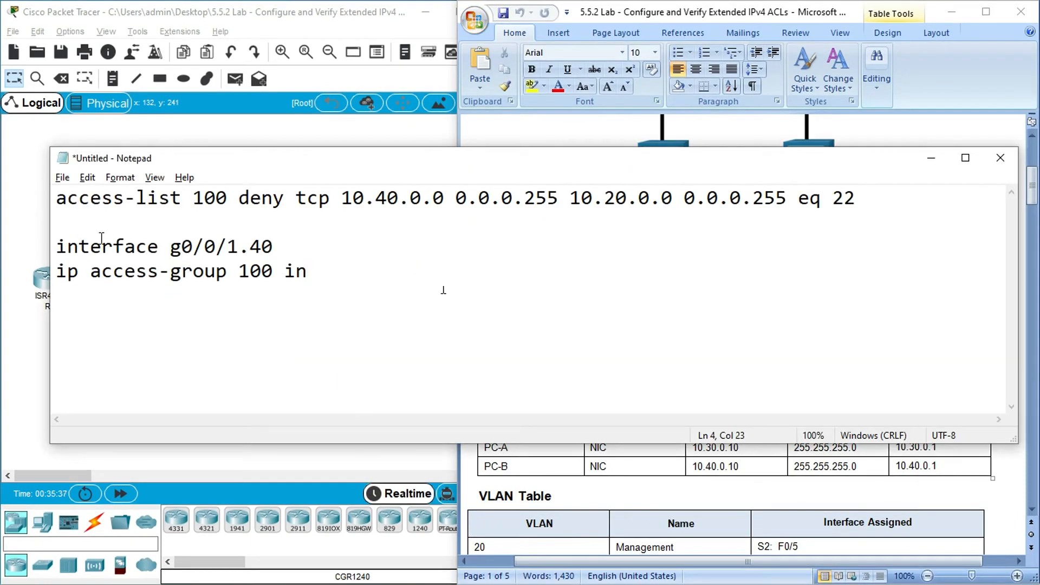
{"action": "left_click_drag", "start_coordinate": [57, 199], "coordinate": [822, 199]}
{"action": "key", "text": "ctrl+c"}
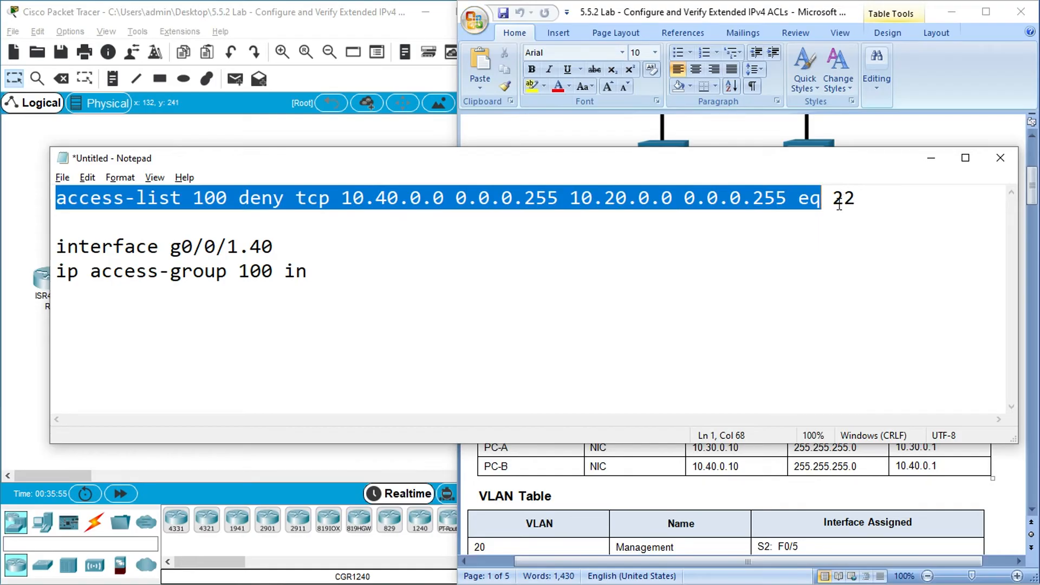
{"action": "left_click", "coordinate": [167, 225]}
{"action": "key", "text": "ctrl+v"}
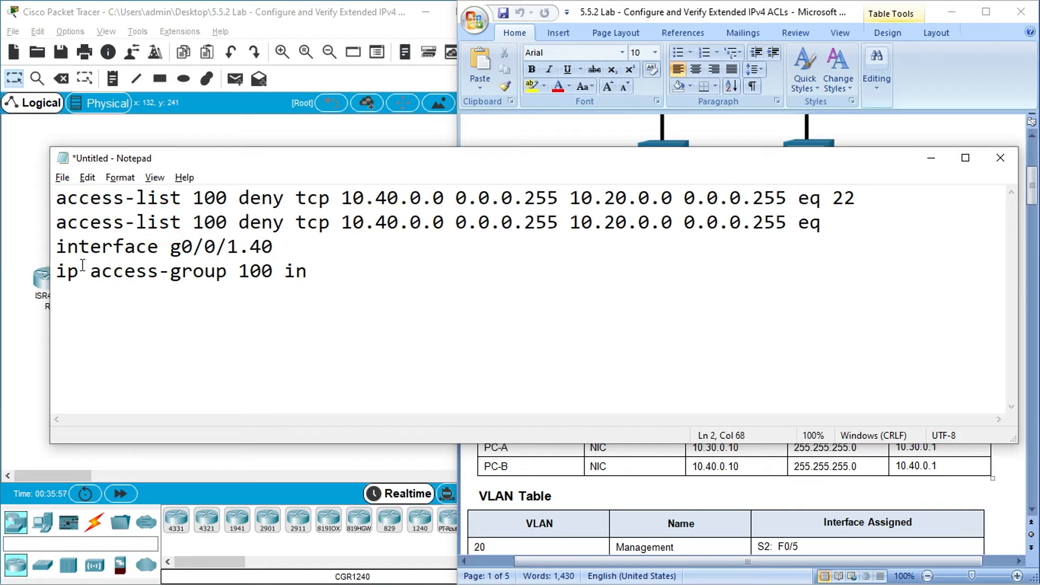
- Check the copied rule against the Addressing Table and complete it with port 80 after "eq"
{"action": "double_click", "coordinate": [305, 224]}
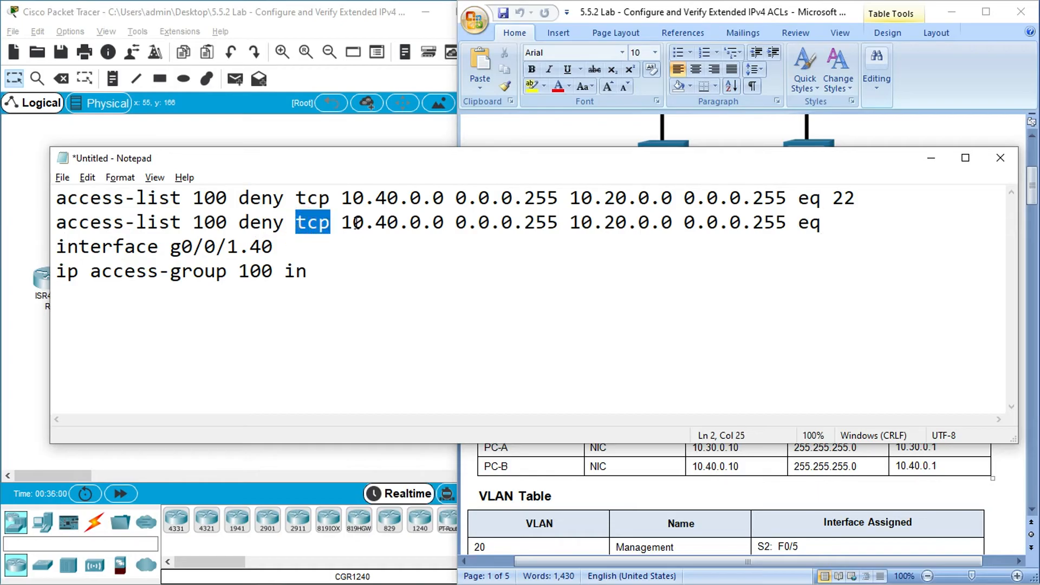
{"action": "left_click_drag", "start_coordinate": [343, 224], "coordinate": [559, 227]}
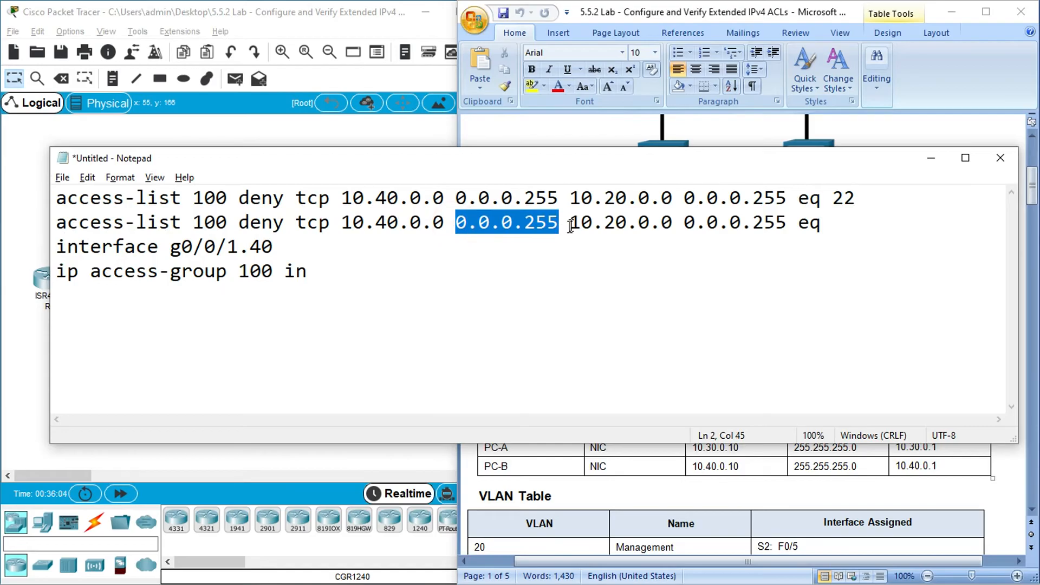
{"action": "left_click", "coordinate": [589, 139]}
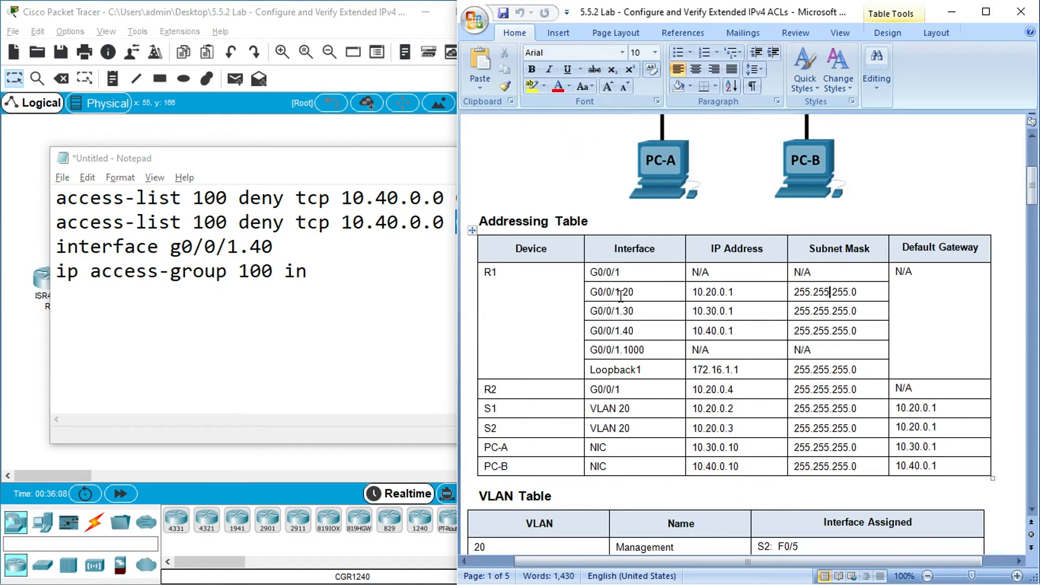
{"action": "left_click", "coordinate": [382, 260]}
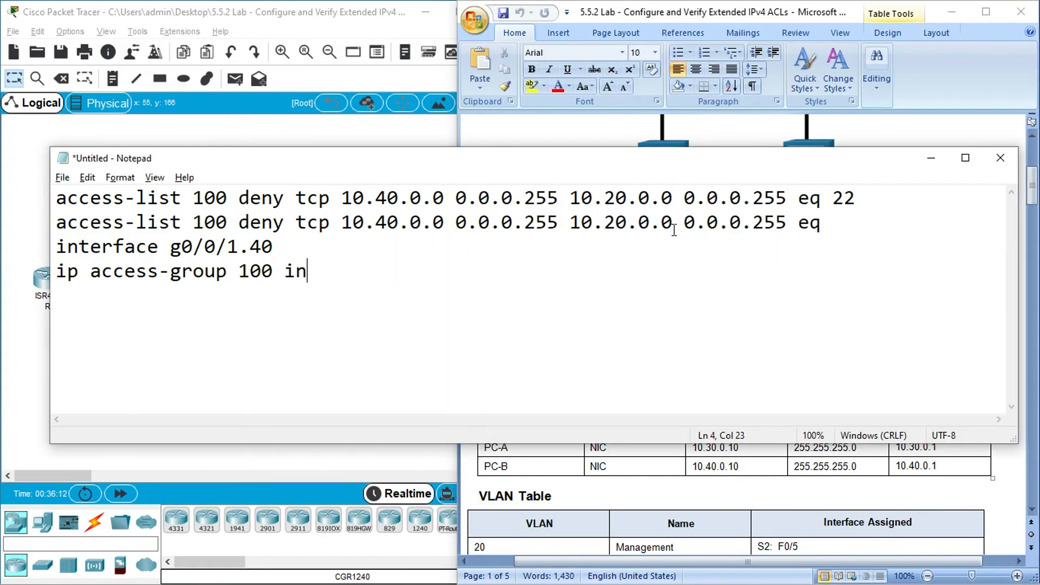
{"action": "left_click_drag", "start_coordinate": [683, 224], "coordinate": [811, 223]}
{"action": "left_click", "coordinate": [830, 223]}
{"action": "type", "text": "80"}
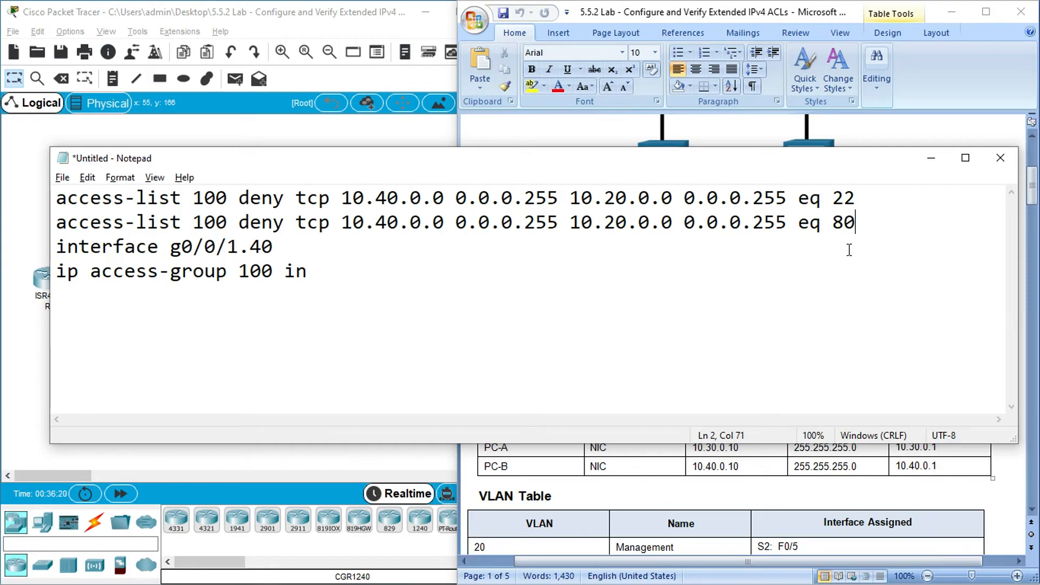
- Duplicate the port 80 deny rule on a new line below and set the copy's port to 443
{"action": "left_click_drag", "start_coordinate": [859, 223], "coordinate": [47, 231]}
{"action": "key", "text": "ctrl+c"}
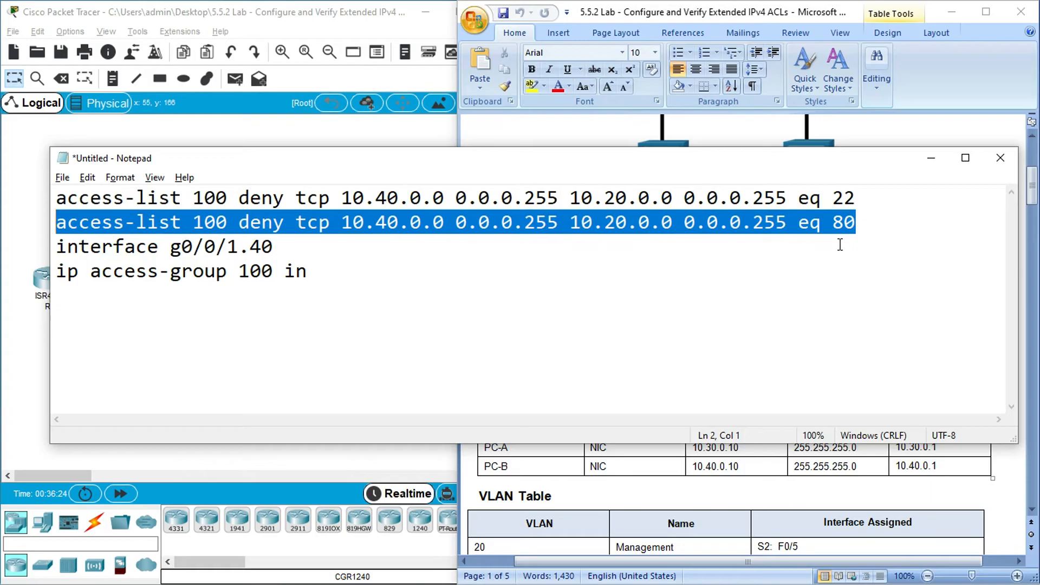
{"action": "left_click", "coordinate": [873, 223]}
{"action": "key", "text": "Return"}
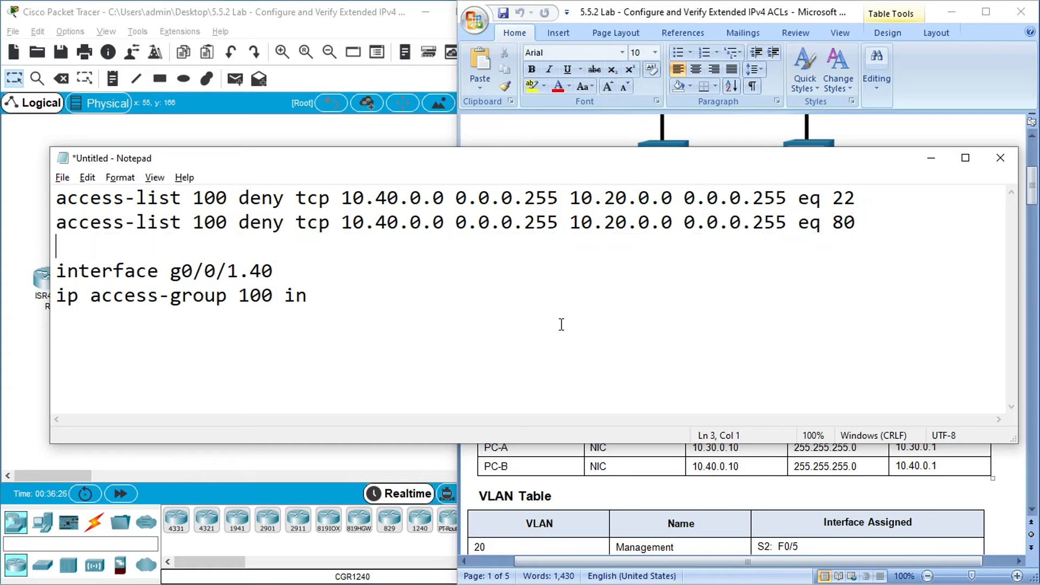
{"action": "key", "text": "ctrl+v"}
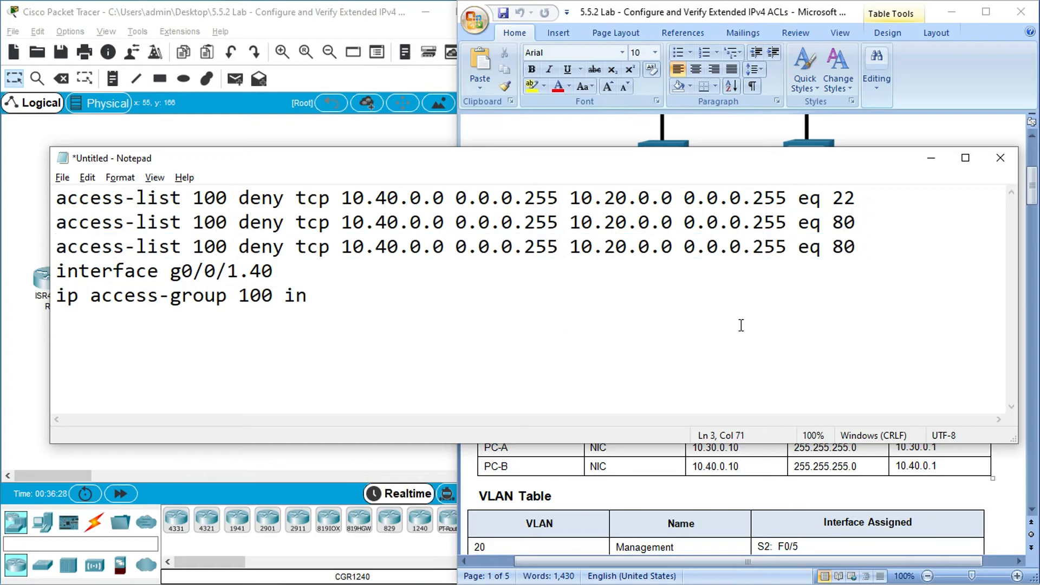
{"action": "key", "text": "BackSpace"}
{"action": "key", "text": "BackSpace"}
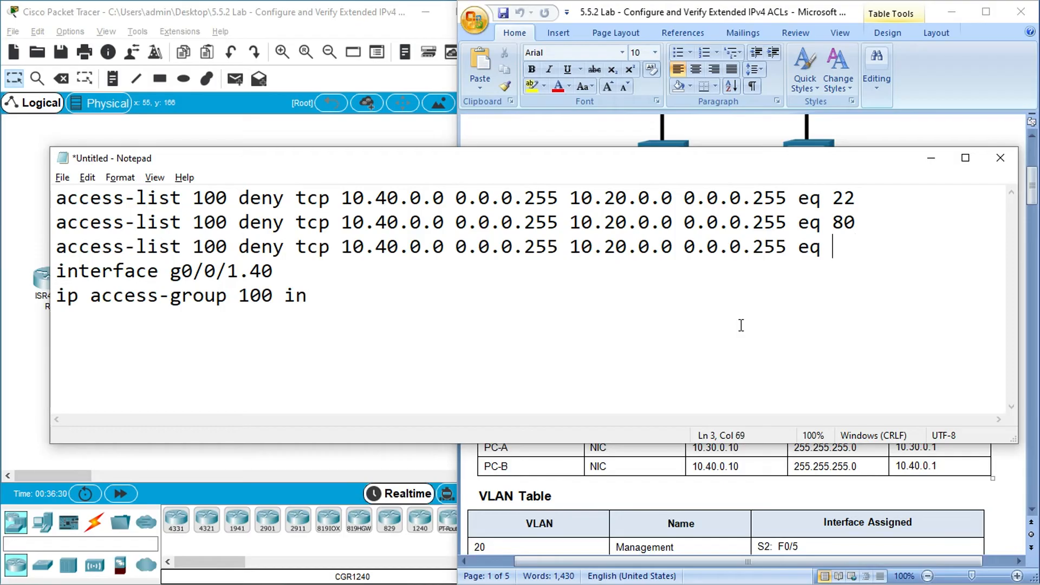
{"action": "type", "text": "443"}
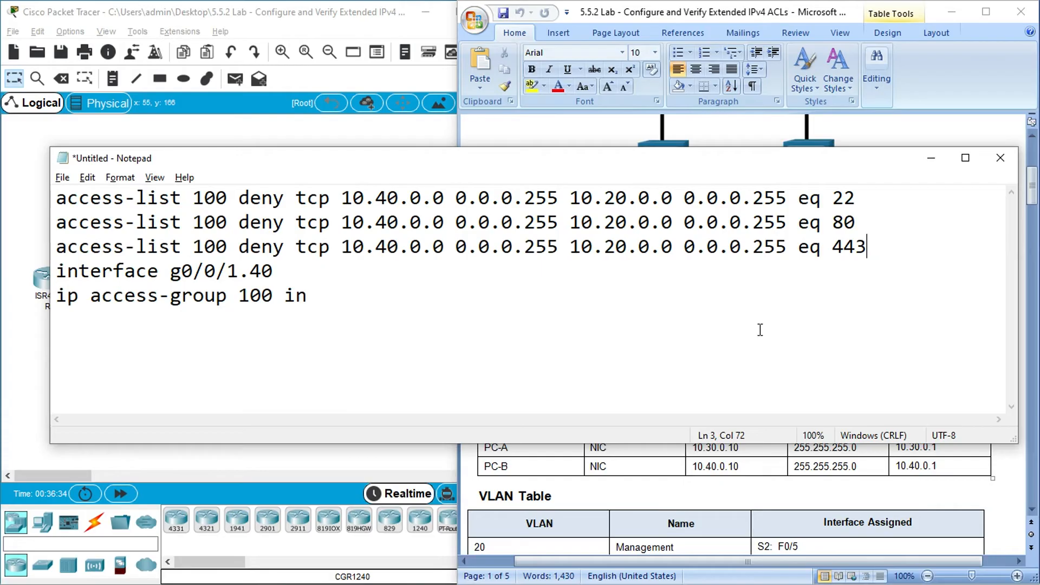
- Check R1's G0/0/1.30 address in the lab document and duplicate the port 80 and 443 deny rules below the originals
{"action": "left_click", "coordinate": [566, 134]}
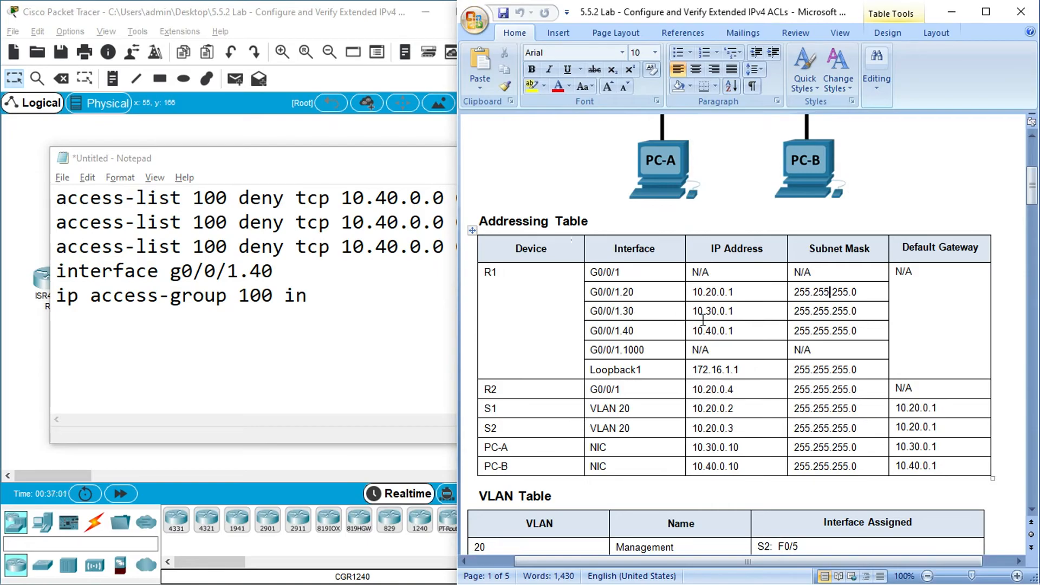
{"action": "left_click_drag", "start_coordinate": [706, 312], "coordinate": [716, 312]}
{"action": "left_click", "coordinate": [360, 223]}
{"action": "left_click_drag", "start_coordinate": [873, 247], "coordinate": [49, 225]}
{"action": "key", "text": "ctrl+c"}
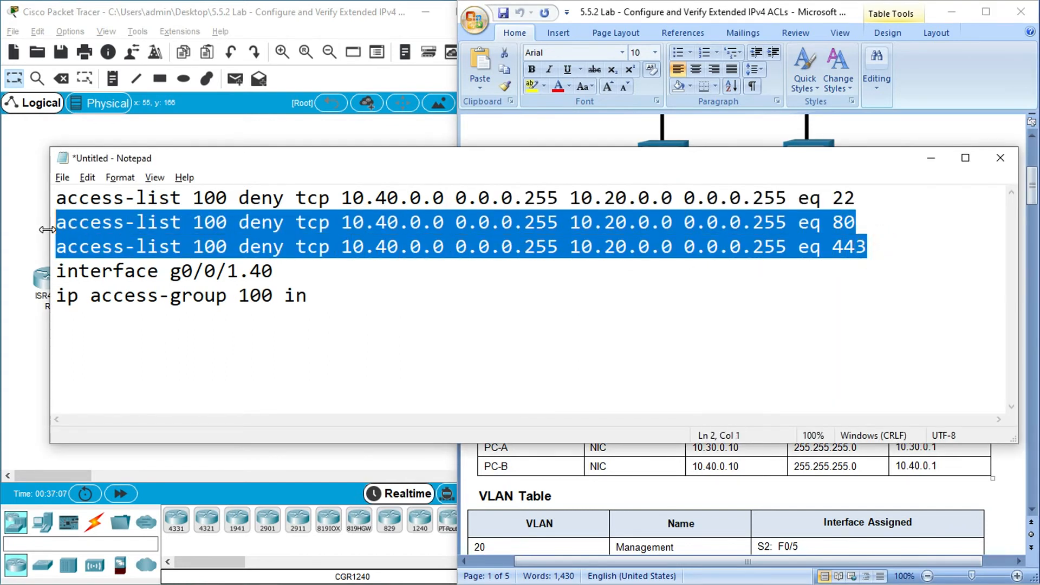
{"action": "left_click", "coordinate": [878, 244]}
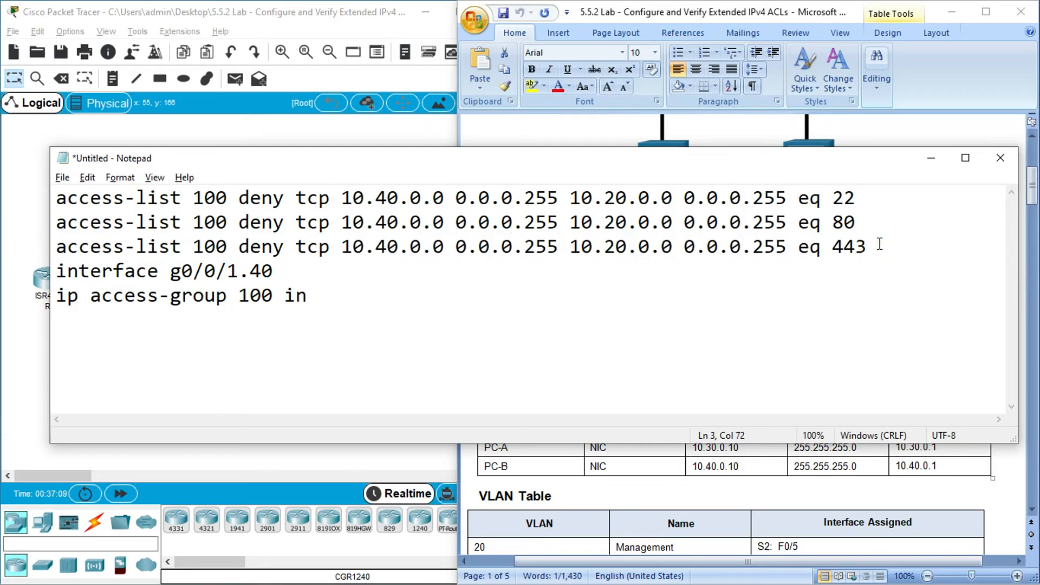
{"action": "key", "text": "Return"}
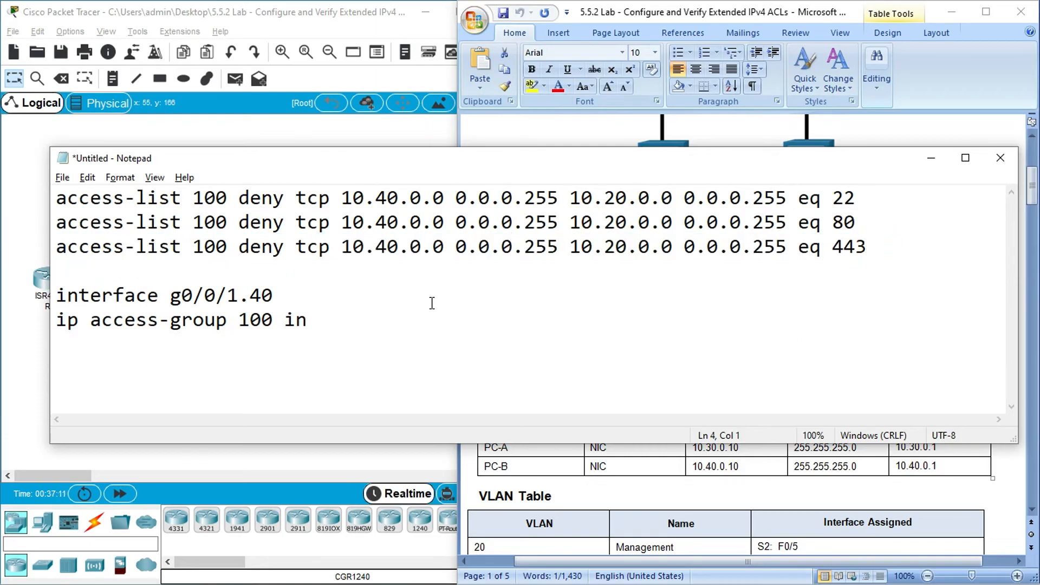
{"action": "key", "text": "ctrl+v"}
- Change the destination network to 10.30.0.0 in both duplicated web deny rules
{"action": "left_click_drag", "start_coordinate": [56, 271], "coordinate": [560, 273]}
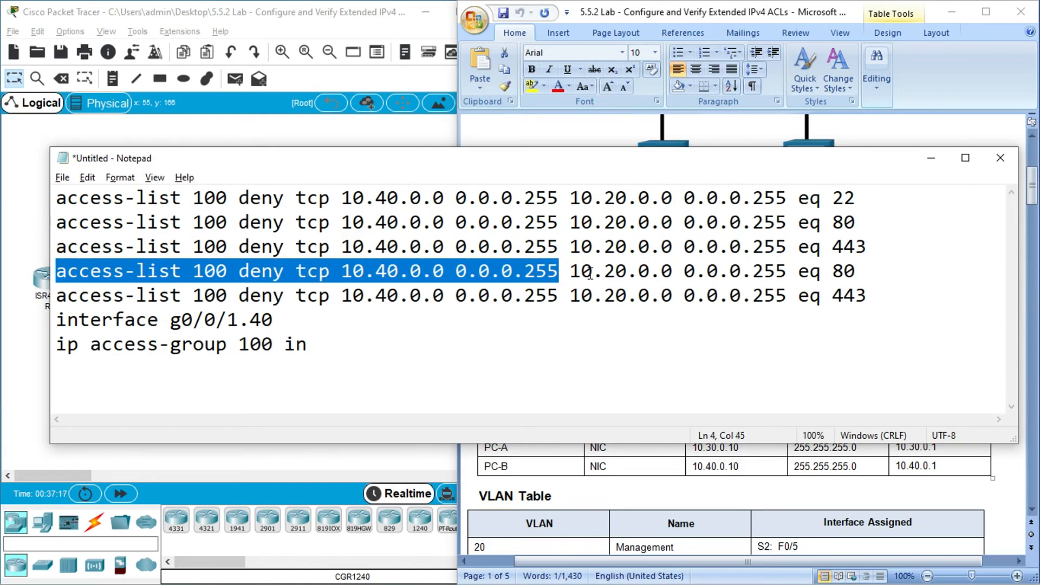
{"action": "left_click_drag", "start_coordinate": [606, 273], "coordinate": [617, 273]}
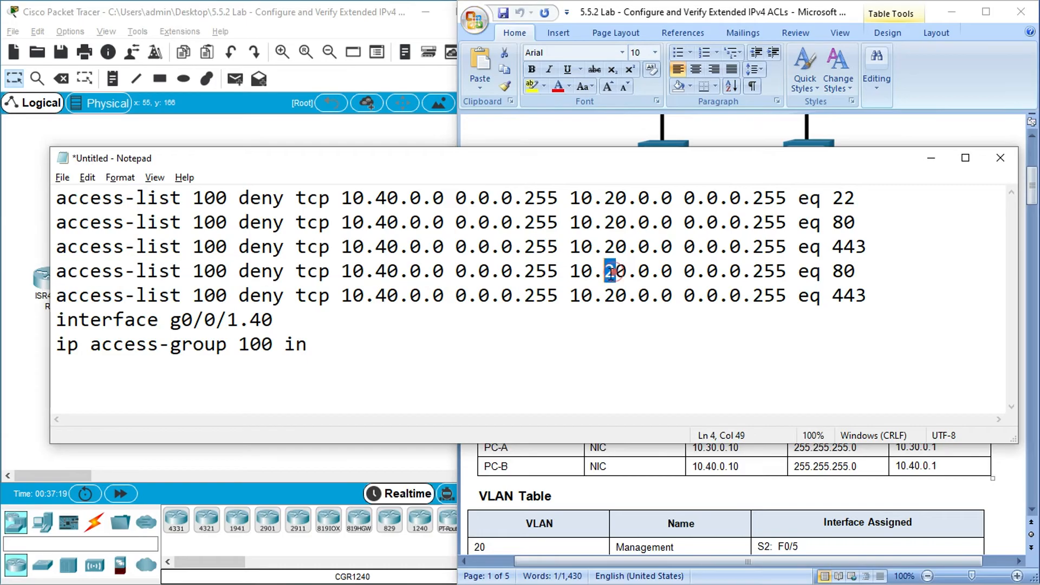
{"action": "type", "text": "3"}
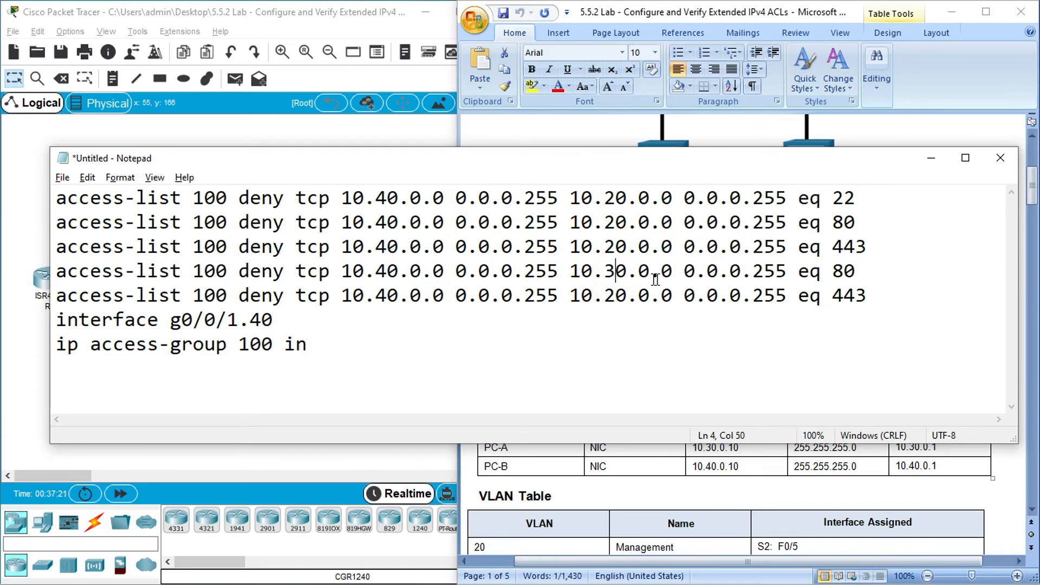
{"action": "left_click_drag", "start_coordinate": [684, 273], "coordinate": [863, 277]}
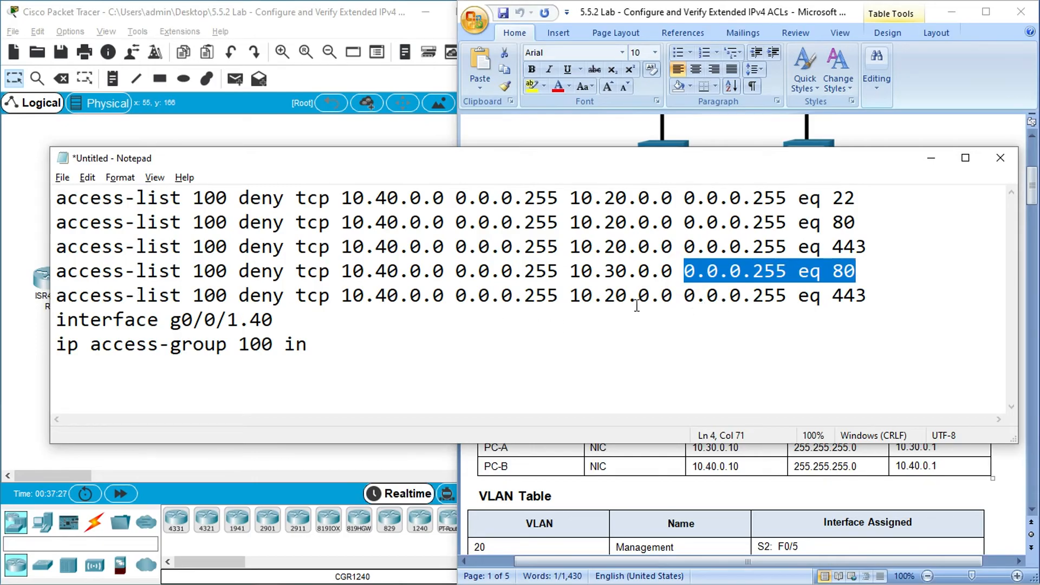
{"action": "left_click", "coordinate": [614, 302]}
{"action": "left_click_drag", "start_coordinate": [612, 303], "coordinate": [608, 303]}
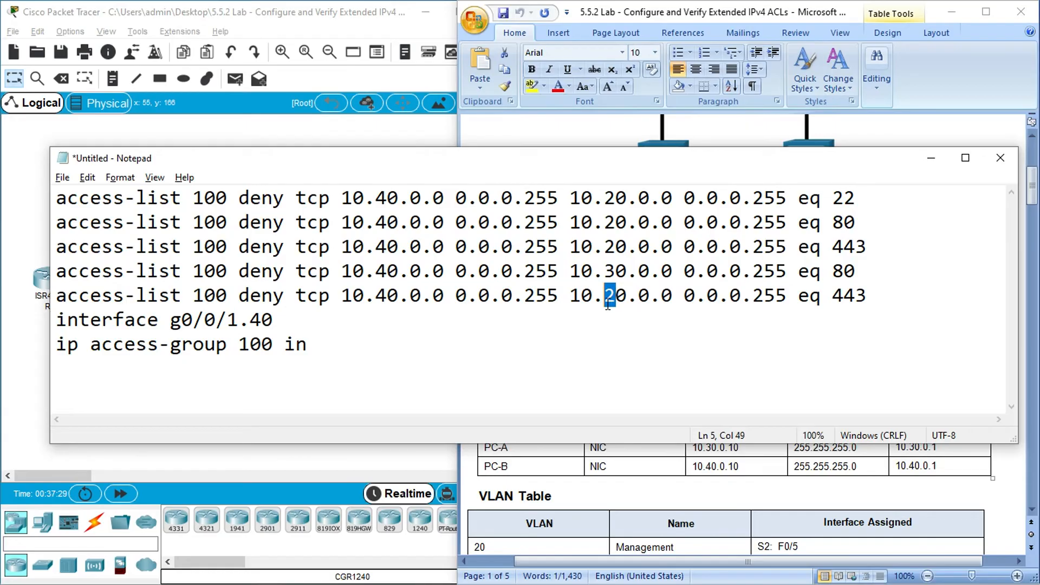
{"action": "type", "text": "3"}
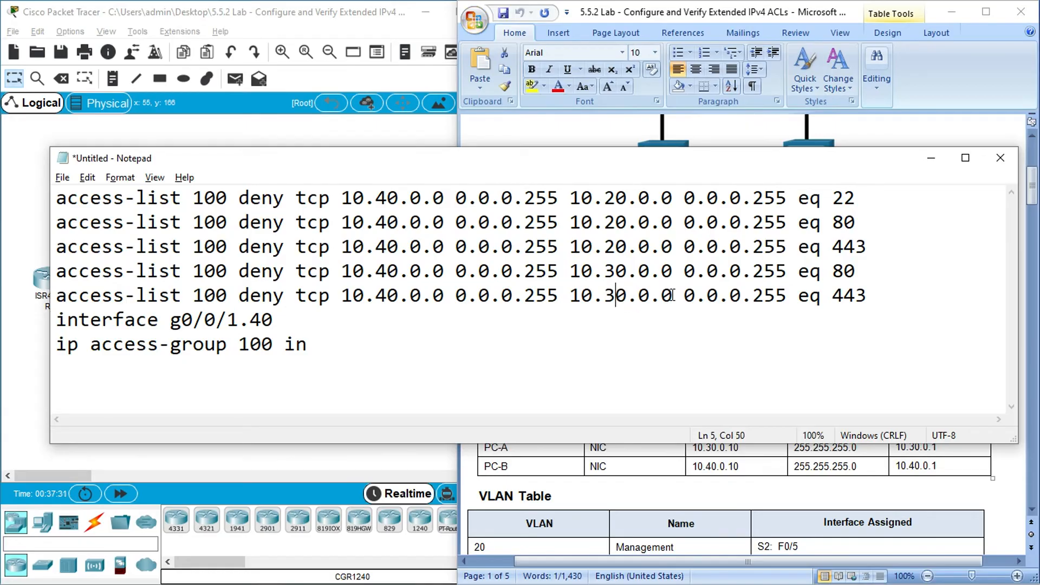
{"action": "left_click_drag", "start_coordinate": [672, 297], "coordinate": [592, 297]}
{"action": "left_click", "coordinate": [699, 314]}
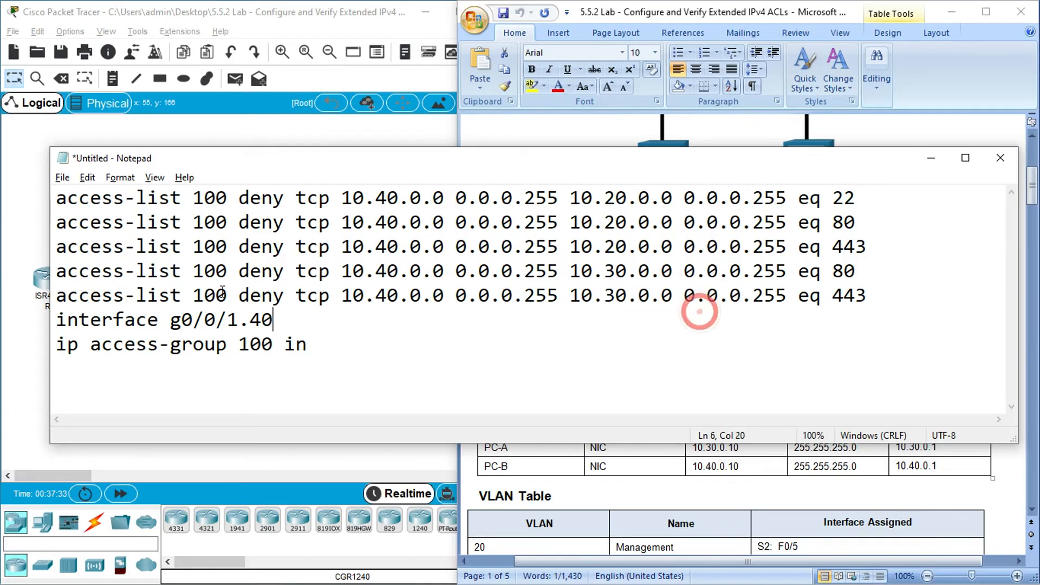
- Duplicate the two deny rules for destination 10.30.0.0 directly below them, above the interface line
{"action": "left_click_drag", "start_coordinate": [55, 271], "coordinate": [882, 295]}
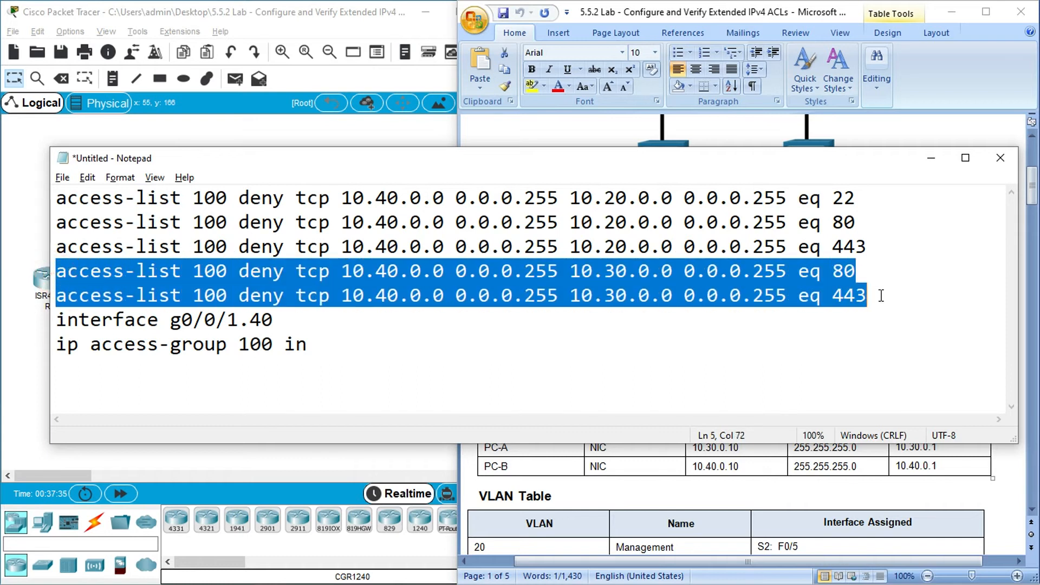
{"action": "key", "text": "ctrl+c"}
{"action": "left_click", "coordinate": [880, 297]}
{"action": "key", "text": "Return"}
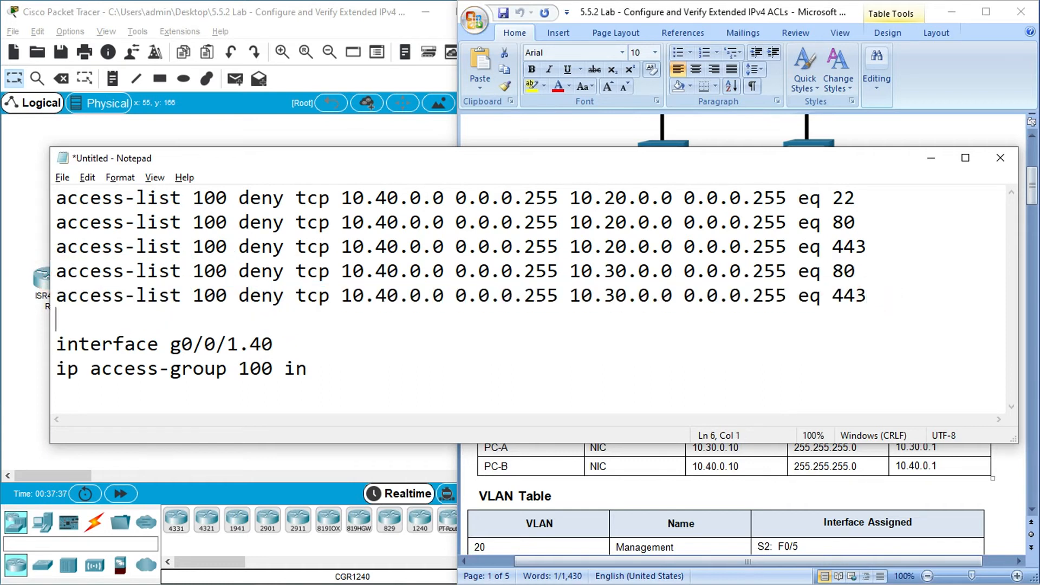
{"action": "key", "text": "ctrl+v"}
- Check R1's G0/0/1.40 entry in the Addressing Table and set the destination of the last two deny rules to 10.40.0.0
{"action": "left_click", "coordinate": [590, 461]}
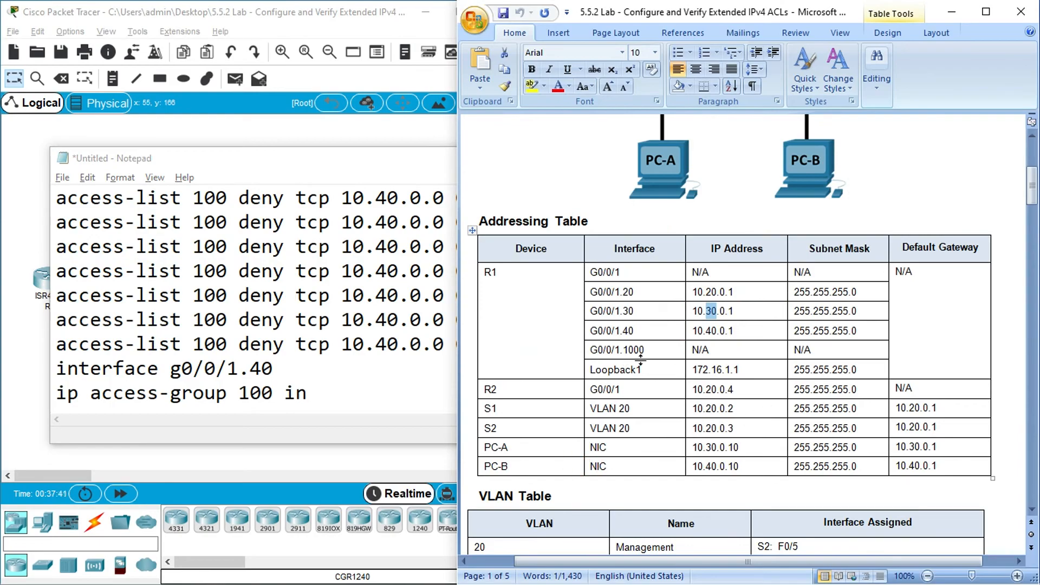
{"action": "left_click", "coordinate": [642, 331]}
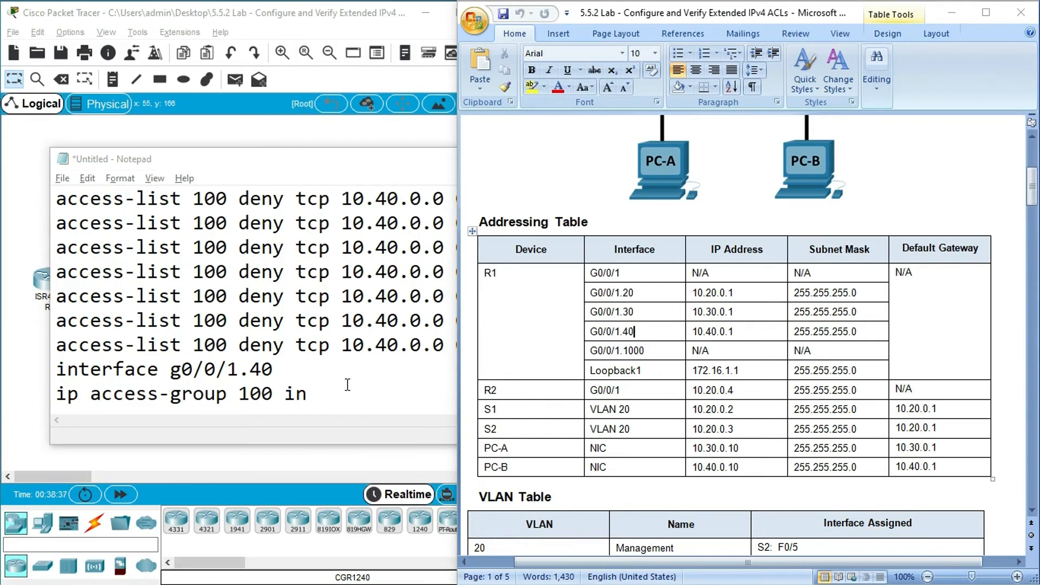
{"action": "left_click", "coordinate": [400, 318]}
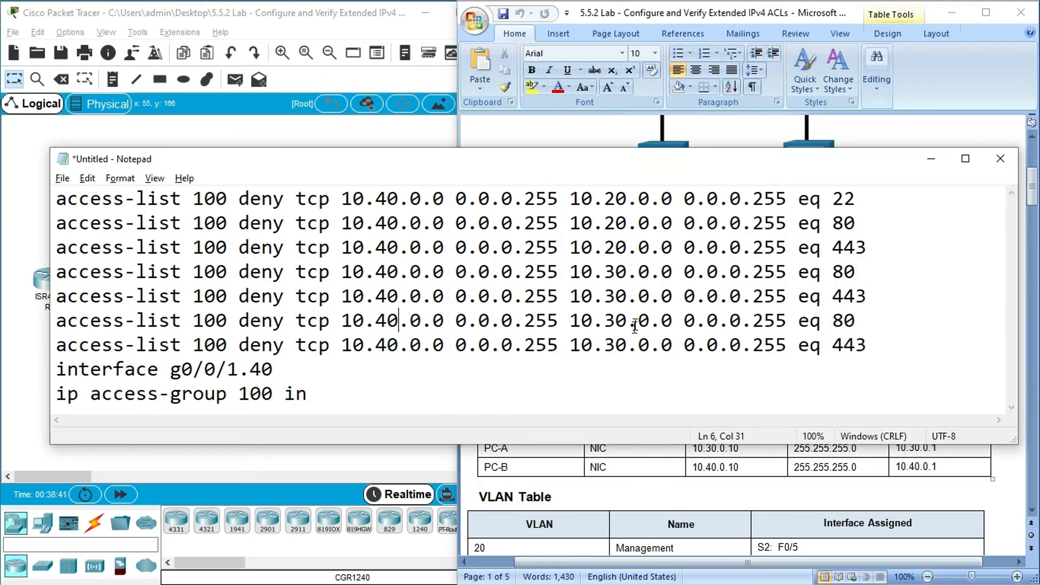
{"action": "left_click", "coordinate": [615, 321]}
{"action": "left_click_drag", "start_coordinate": [612, 323], "coordinate": [609, 346]}
{"action": "type", "text": "44"}
{"action": "left_click_drag", "start_coordinate": [857, 320], "coordinate": [835, 350]}
- Review the policy statements and VLAN Table in the lab document, and the interface and access-group lines in Notepad
{"action": "left_click_drag", "start_coordinate": [1032, 208], "coordinate": [1033, 488]}
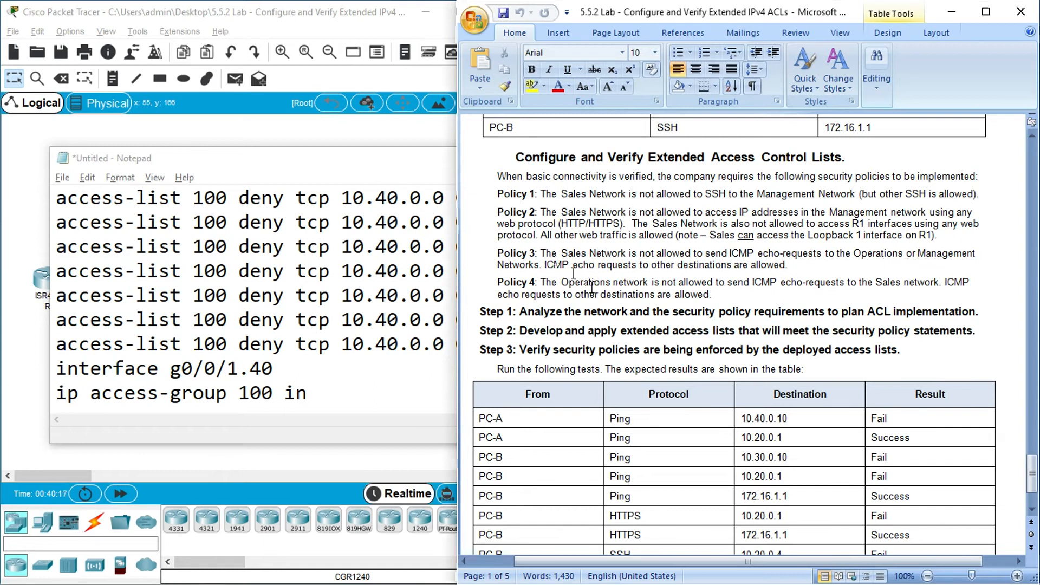
{"action": "left_click_drag", "start_coordinate": [1032, 473], "coordinate": [2, 198]}
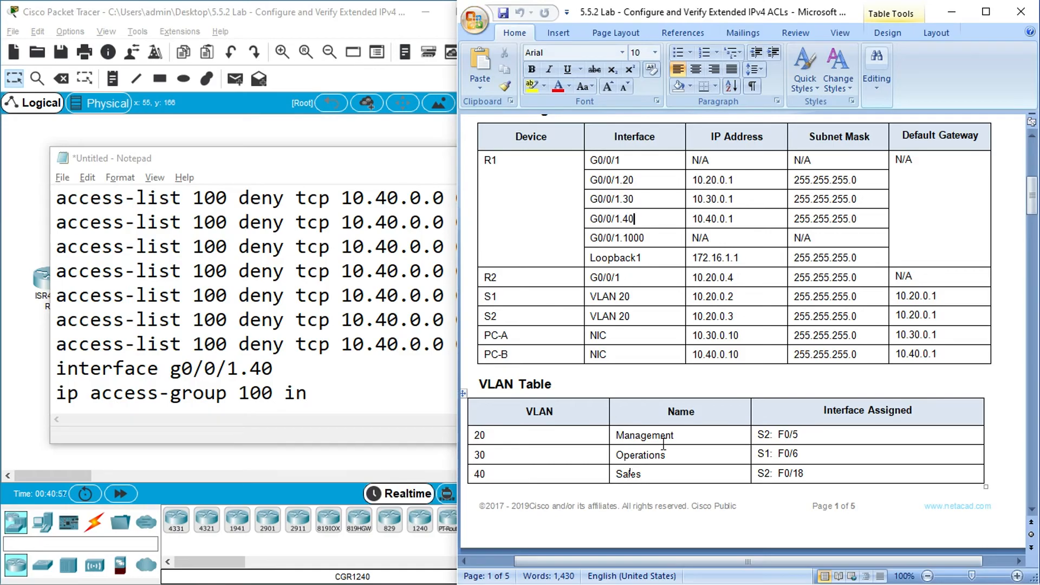
{"action": "left_click", "coordinate": [381, 383]}
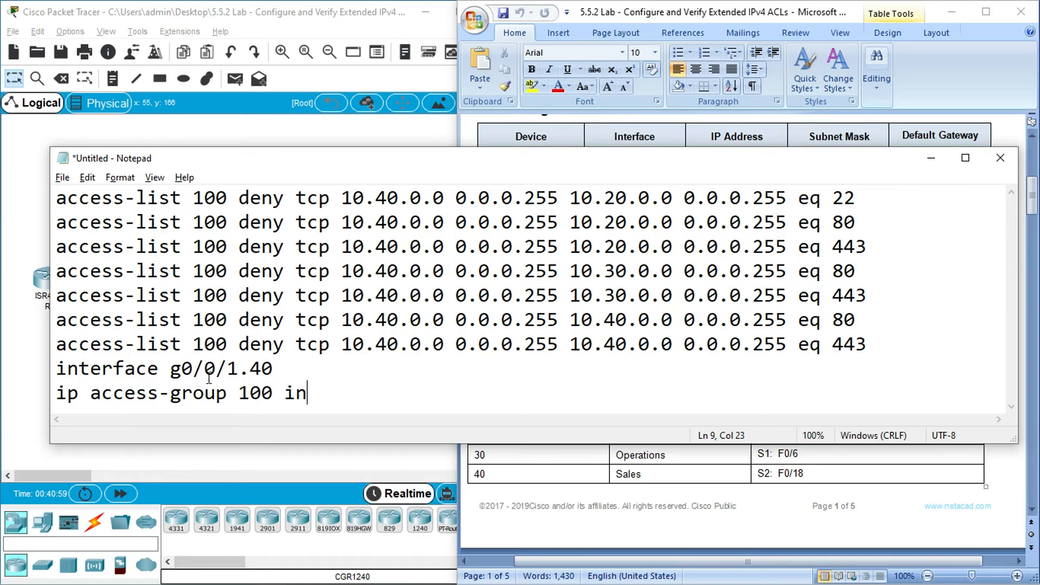
{"action": "left_click_drag", "start_coordinate": [171, 372], "coordinate": [334, 391]}
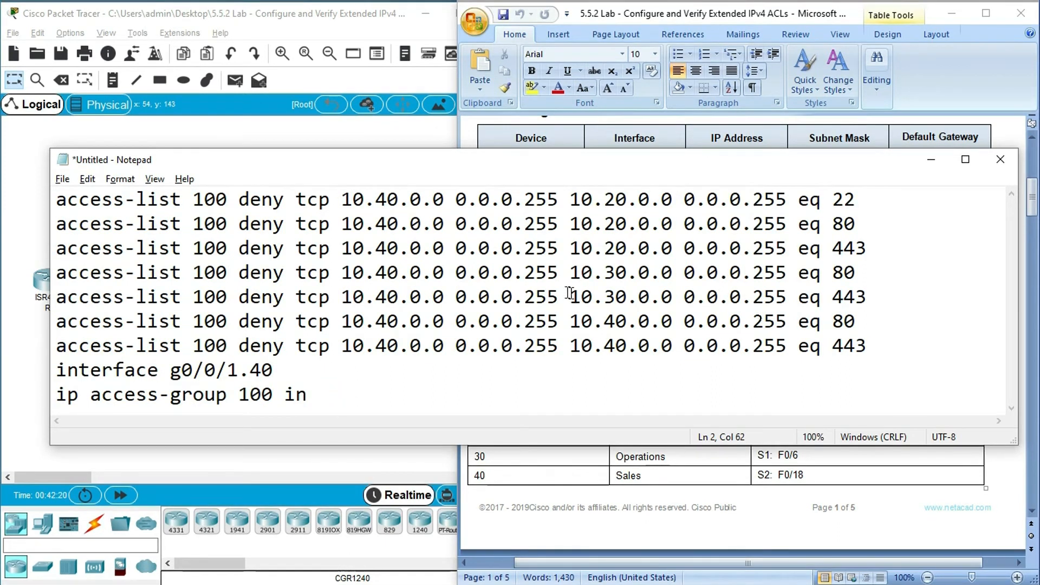
- Duplicate the port 80 deny rule for destination 10.20.0.0 directly above the interface line and change the copy's protocol to icmp
{"action": "left_click_drag", "start_coordinate": [856, 223], "coordinate": [57, 224]}
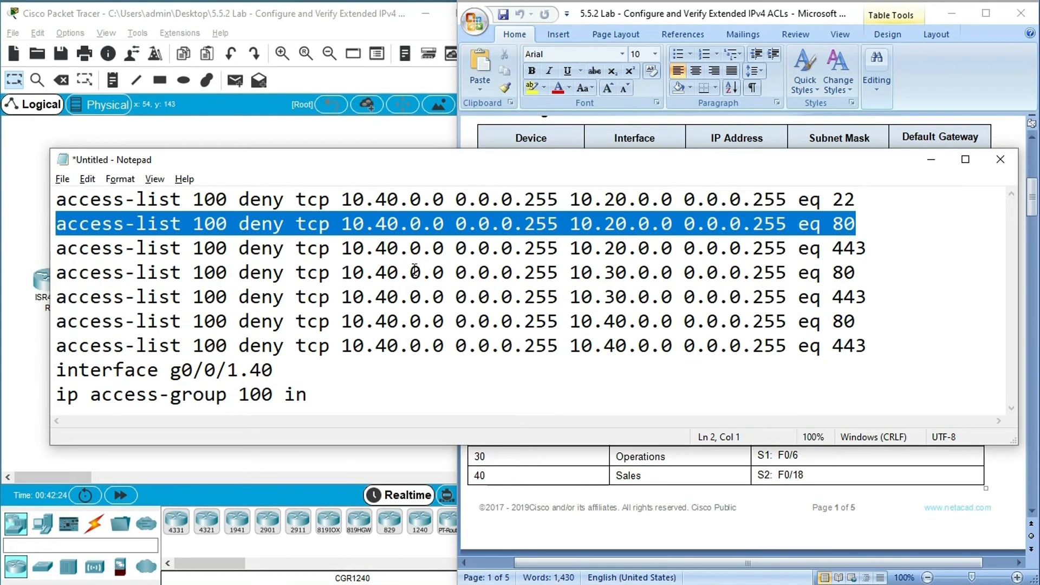
{"action": "left_click", "coordinate": [872, 347]}
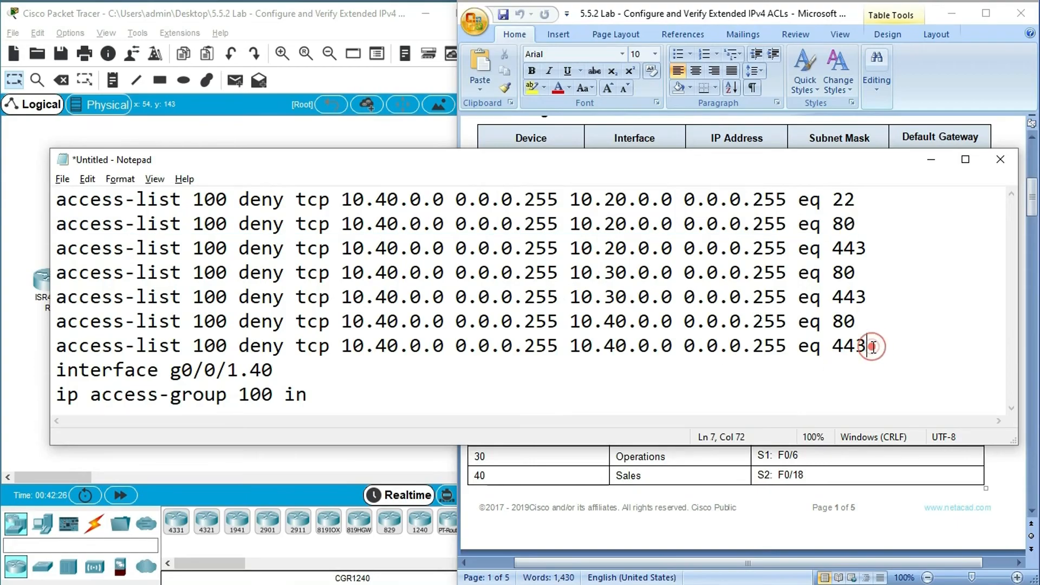
{"action": "key", "text": "Return"}
{"action": "key", "text": "ctrl+v"}
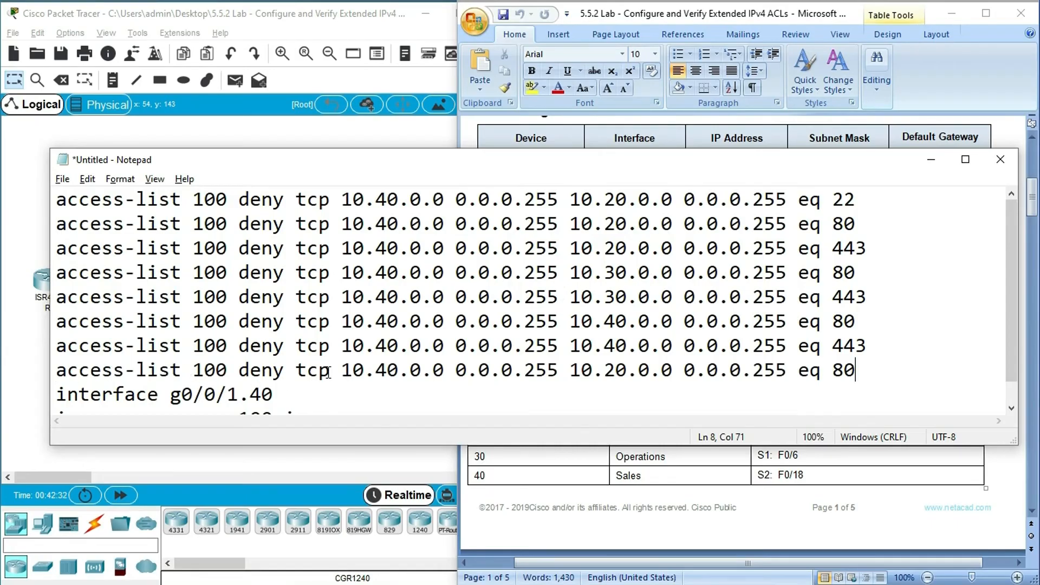
{"action": "double_click", "coordinate": [324, 371]}
{"action": "type", "text": "icmp"}
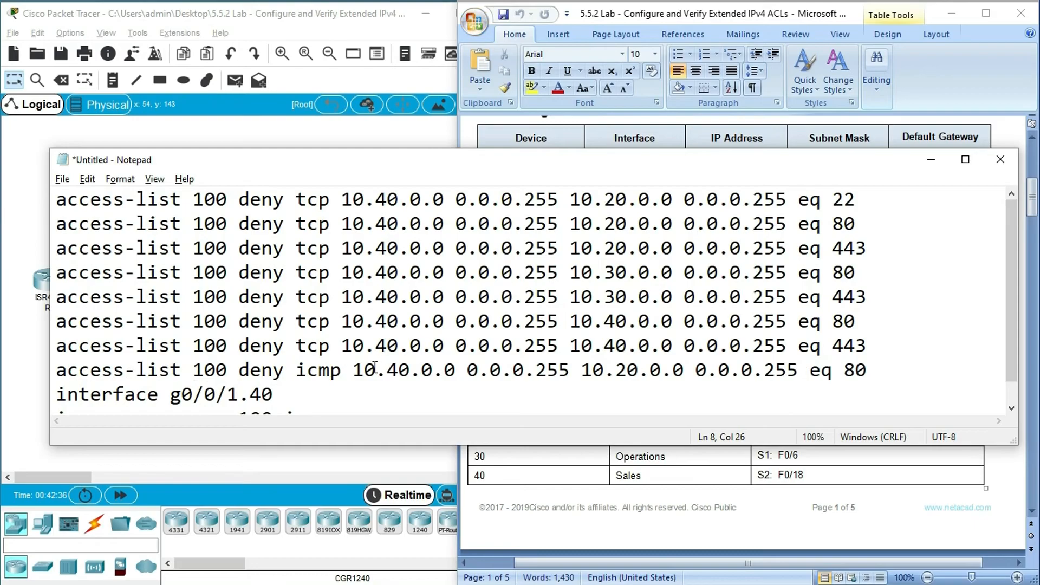
- Replace the port match at the end of the ICMP deny rule with echo
{"action": "left_click_drag", "start_coordinate": [354, 370], "coordinate": [605, 374]}
{"action": "left_click", "coordinate": [587, 375]}
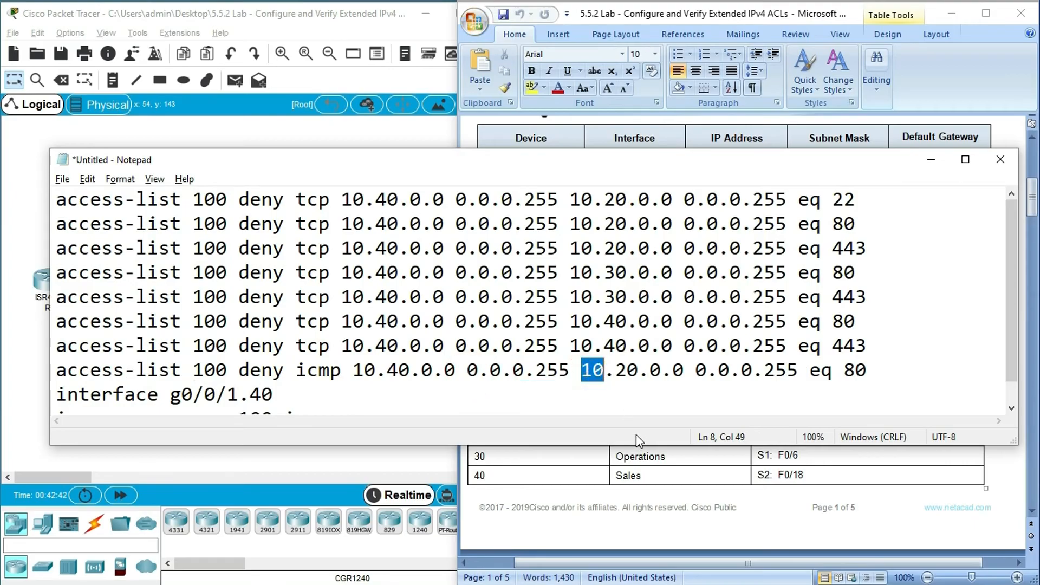
{"action": "left_click", "coordinate": [617, 485]}
{"action": "left_click", "coordinate": [399, 322]}
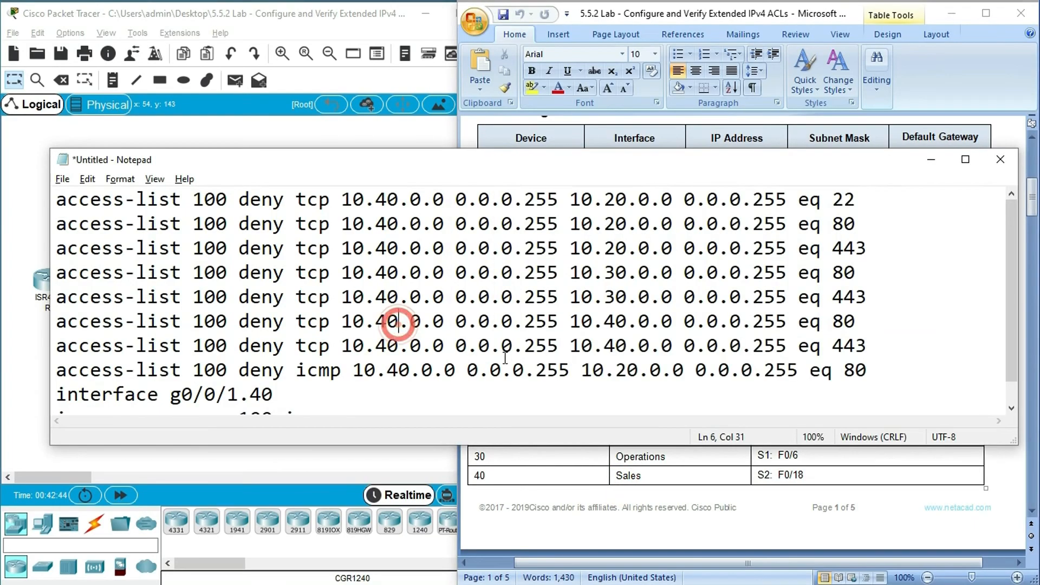
{"action": "left_click_drag", "start_coordinate": [582, 374], "coordinate": [790, 380]}
{"action": "left_click", "coordinate": [809, 379]}
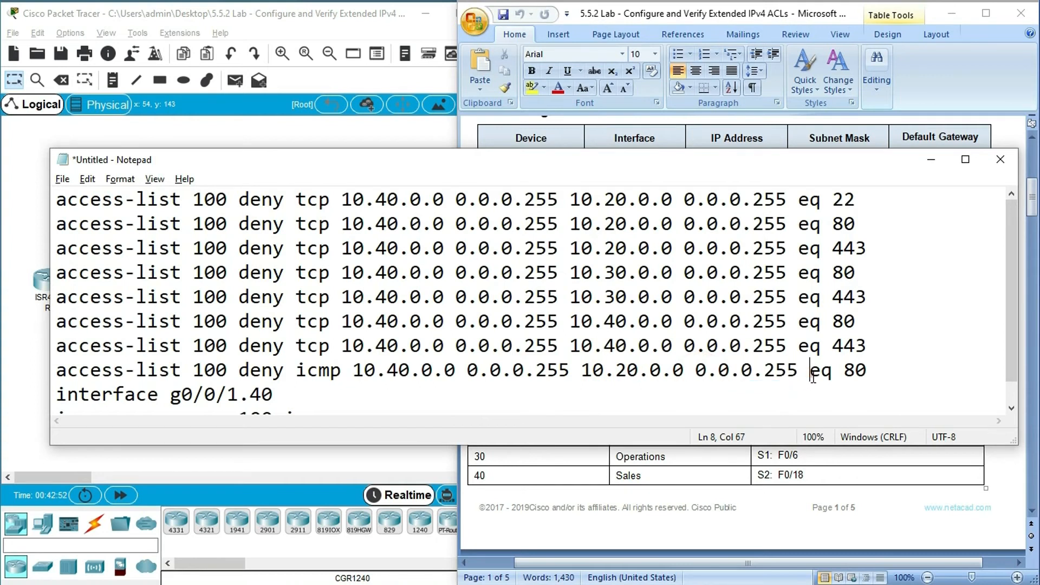
{"action": "left_click_drag", "start_coordinate": [870, 376], "coordinate": [818, 378]}
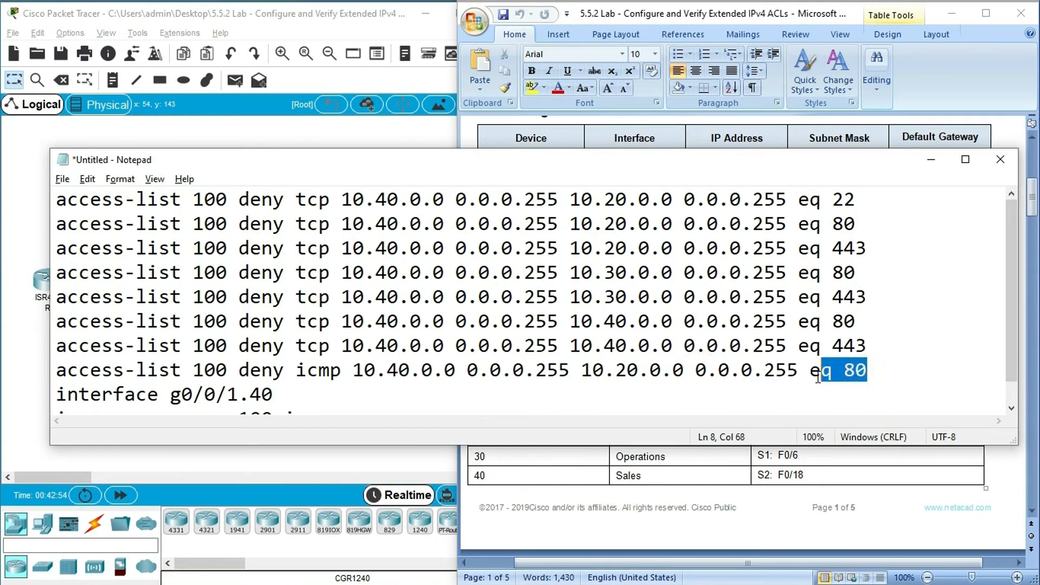
{"action": "left_click", "coordinate": [868, 373]}
{"action": "key", "text": "BackSpace"}
{"action": "key", "text": "BackSpace"}
{"action": "key", "text": "BackSpace"}
{"action": "key", "text": "BackSpace"}
{"action": "key", "text": "BackSpace"}
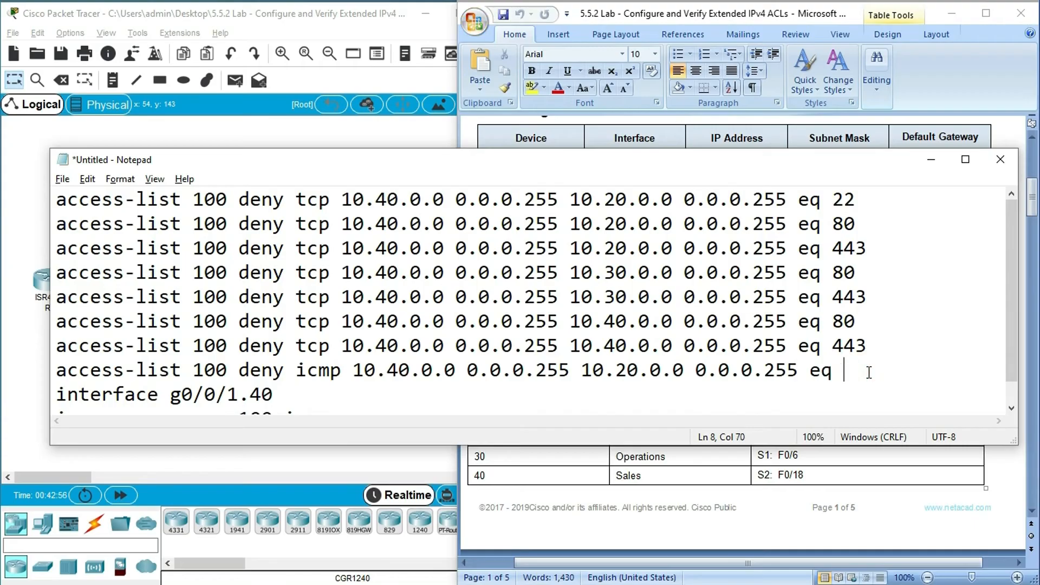
{"action": "type", "text": "echo"}
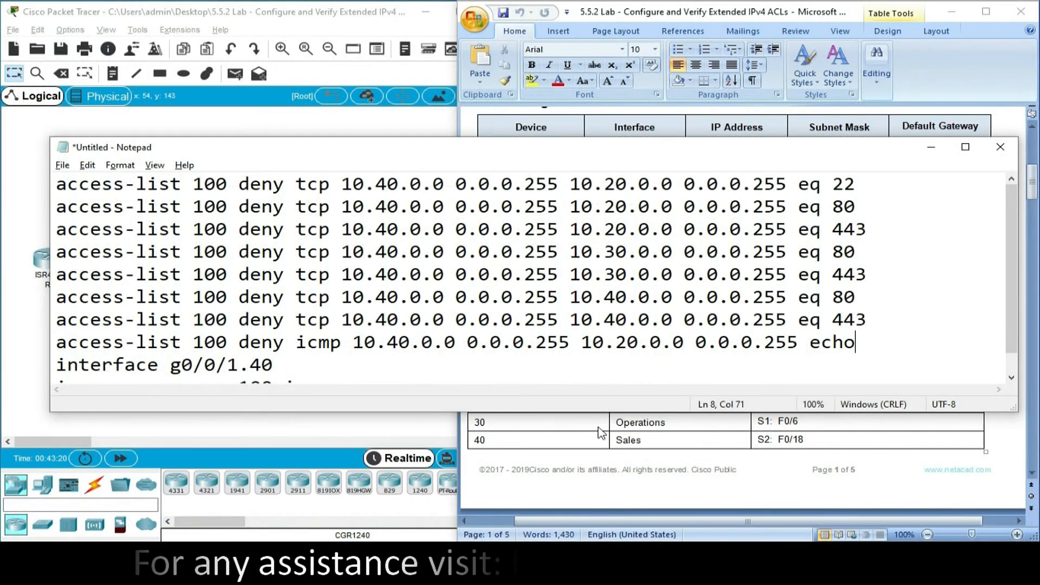
- Duplicate the ICMP echo deny rule directly below itself and set the copy's destination network to 10.30.0.0
{"action": "left_click", "coordinate": [596, 432]}
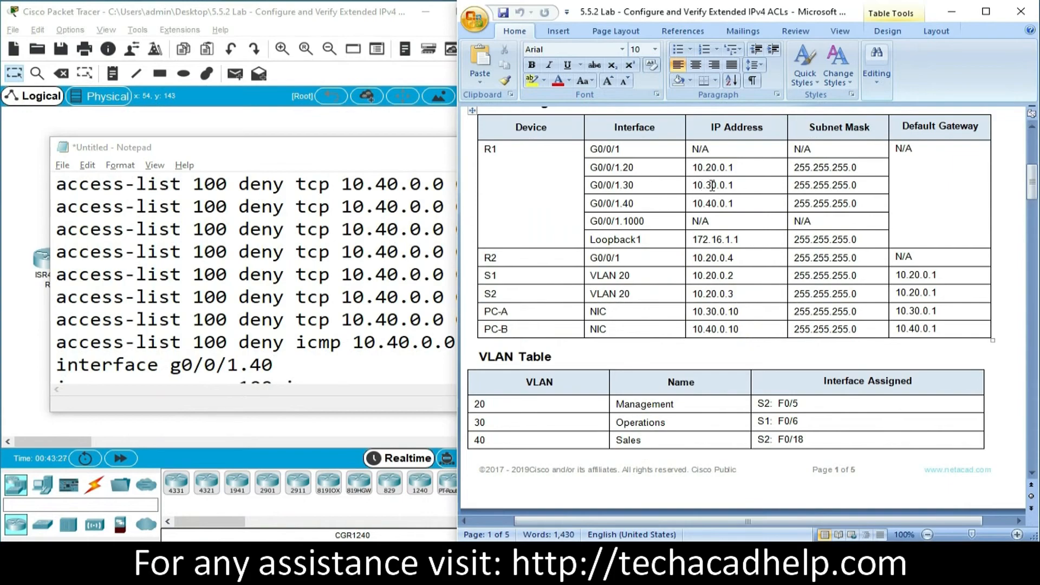
{"action": "left_click", "coordinate": [421, 294]}
{"action": "left_click_drag", "start_coordinate": [859, 342], "coordinate": [49, 347]}
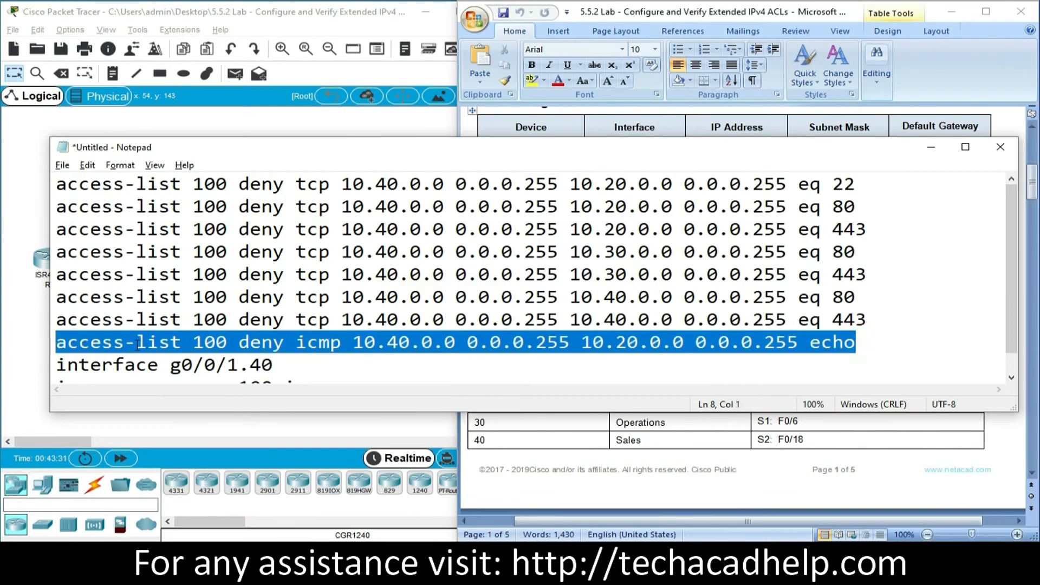
{"action": "key", "text": "ctrl+c"}
{"action": "left_click", "coordinate": [873, 343]}
{"action": "key", "text": "Return"}
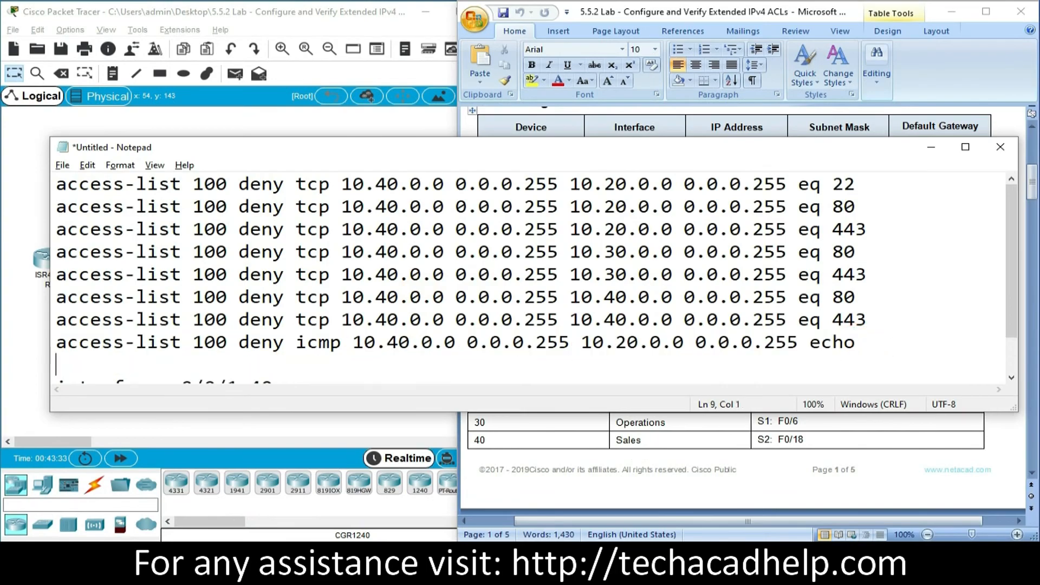
{"action": "key", "text": "ctrl+v"}
{"action": "left_click_drag", "start_coordinate": [629, 366], "coordinate": [619, 366]}
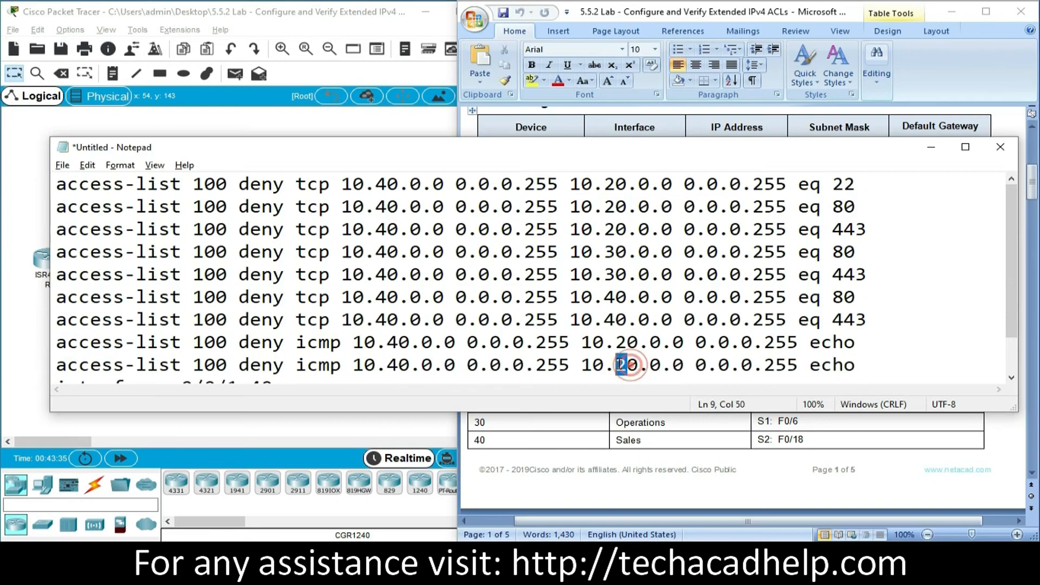
{"action": "type", "text": "3"}
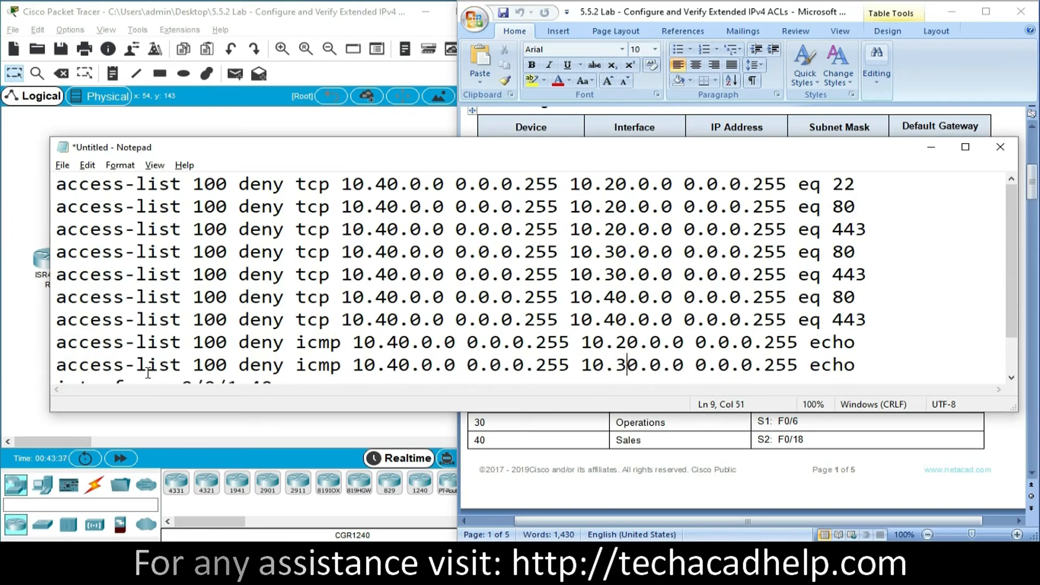
{"action": "left_click_drag", "start_coordinate": [173, 364], "coordinate": [865, 367]}
{"action": "left_click", "coordinate": [865, 366]}
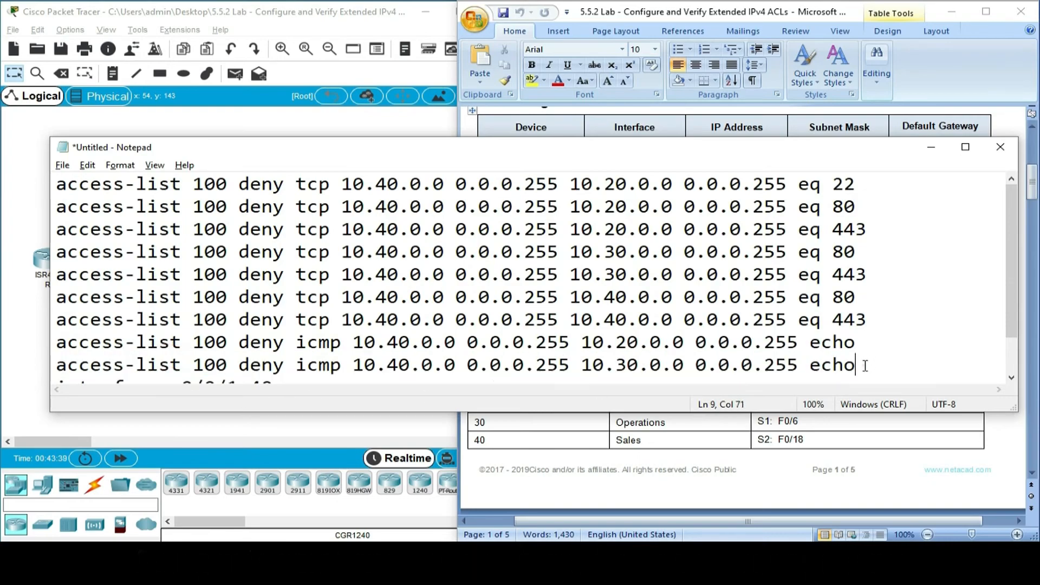
- Review the security policy statements in the lab document and the Operations and Sales entries in the VLAN Table
{"action": "scroll", "coordinate": [866, 366], "scroll_direction": "down", "scroll_amount": 1}
{"action": "left_click_drag", "start_coordinate": [1032, 181], "coordinate": [1035, 438]}
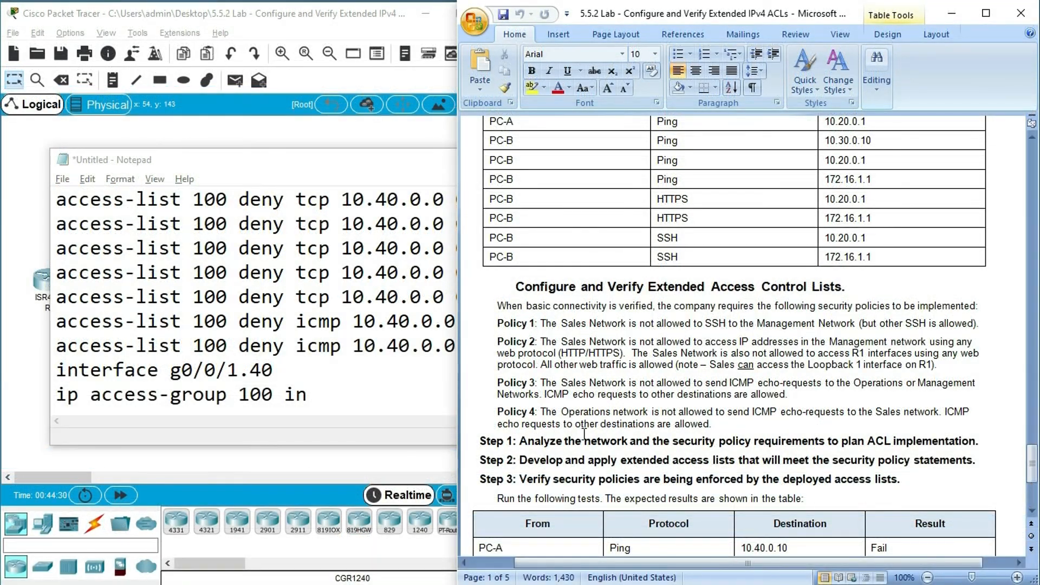
{"action": "left_click_drag", "start_coordinate": [1032, 464], "coordinate": [1034, 202]}
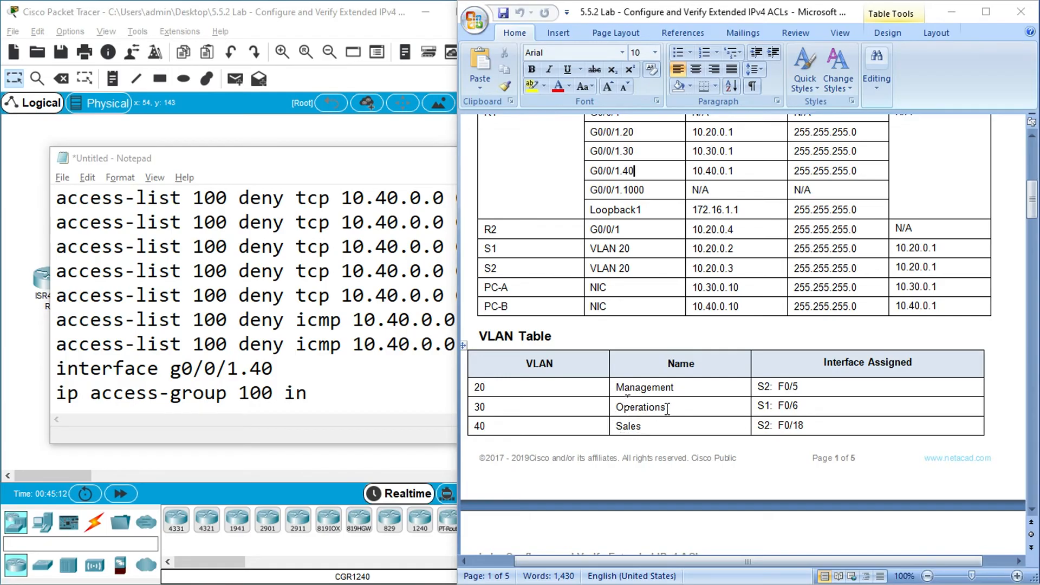
{"action": "left_click_drag", "start_coordinate": [667, 408], "coordinate": [661, 408]}
{"action": "left_click_drag", "start_coordinate": [632, 411], "coordinate": [620, 431]}
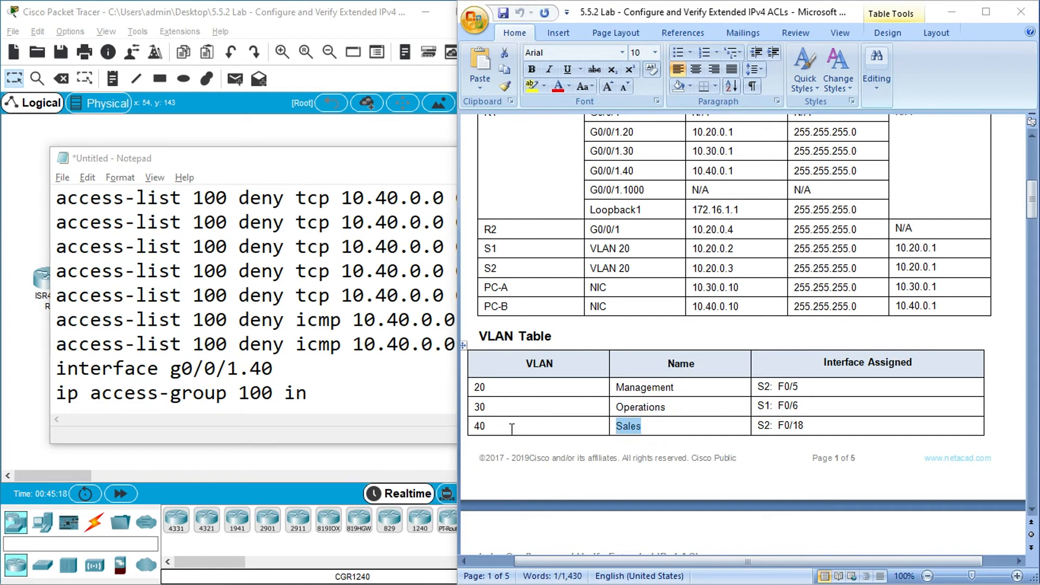
{"action": "left_click_drag", "start_coordinate": [512, 428], "coordinate": [477, 427]}
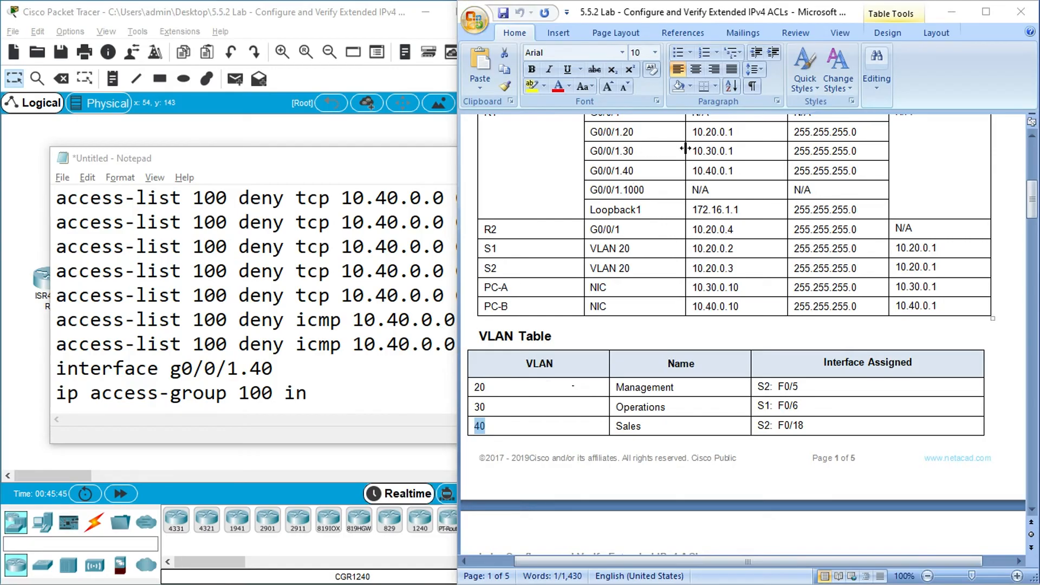
{"action": "left_click_drag", "start_coordinate": [672, 408], "coordinate": [628, 413]}
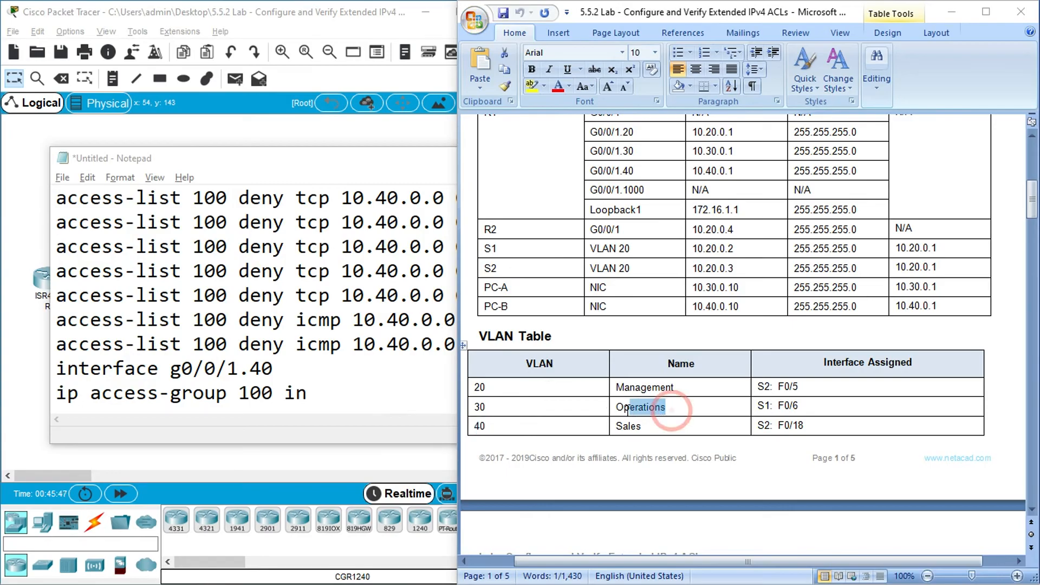
- Copy the ICMP deny rule for 10.20.0.0 below the access-group line, separated by a blank line, and renumber the copy to access list 101
{"action": "left_click", "coordinate": [374, 401]}
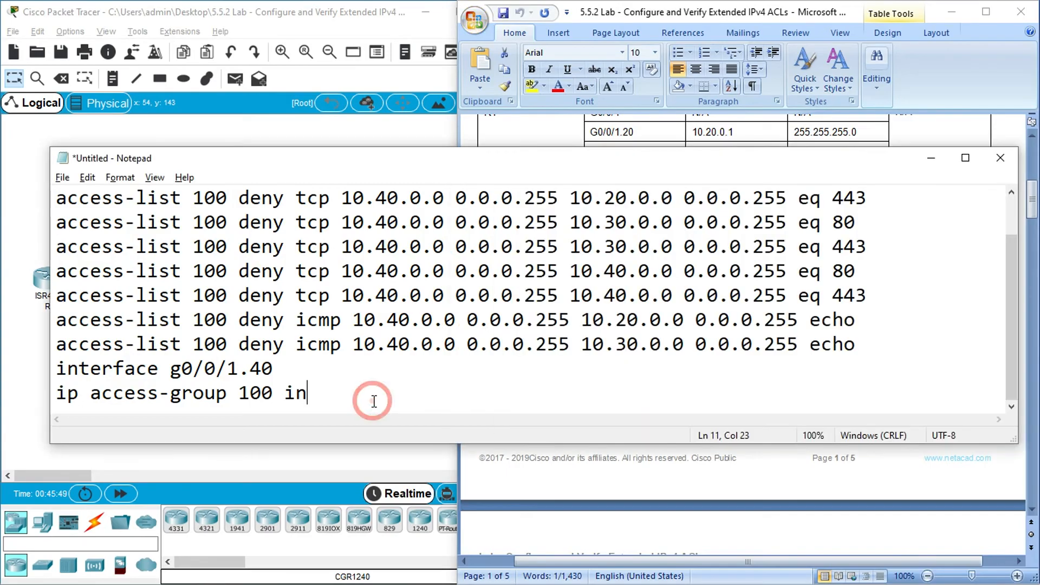
{"action": "key", "text": "Return"}
{"action": "key", "text": "Return"}
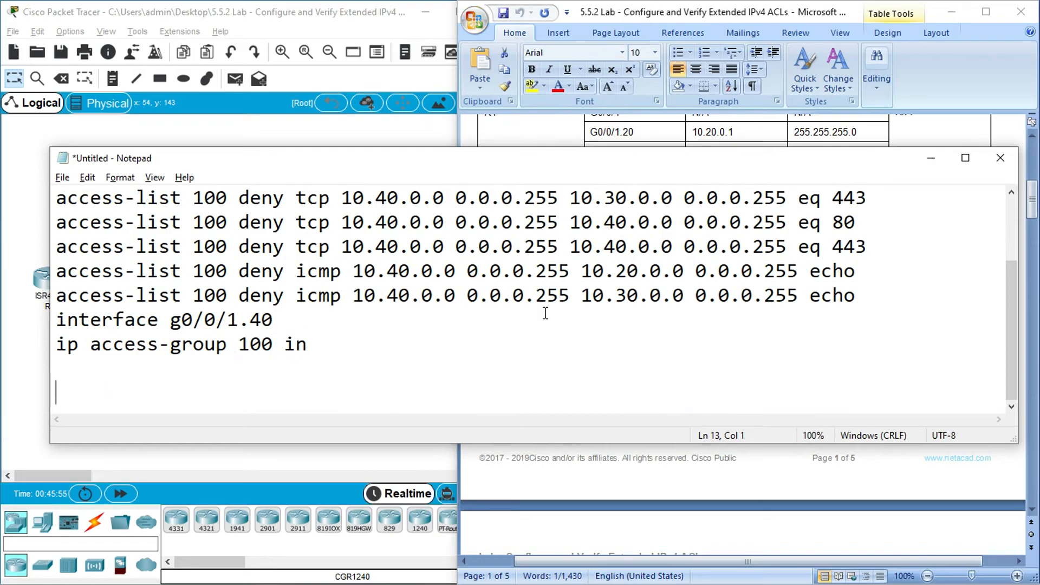
{"action": "left_click_drag", "start_coordinate": [864, 273], "coordinate": [57, 273]}
{"action": "key", "text": "ctrl+c"}
{"action": "left_click", "coordinate": [72, 385]}
{"action": "key", "text": "ctrl+v"}
{"action": "left_click", "coordinate": [226, 394]}
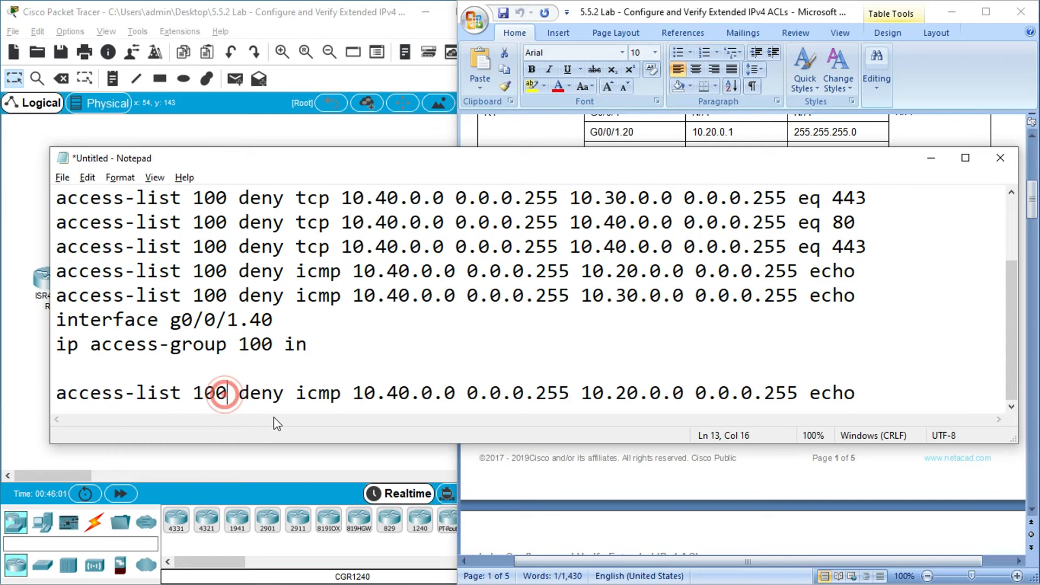
{"action": "key", "text": "BackSpace"}
{"action": "type", "text": "1"}
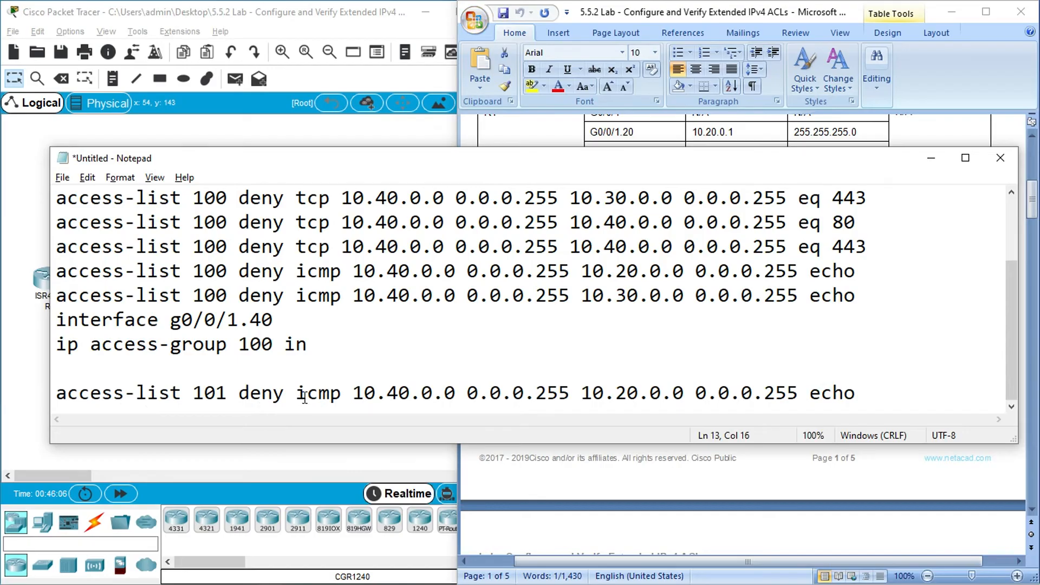
- Set the access list 101 rule's source network to 10.30.0.0 and its destination network to 10.40.0.0
{"action": "left_click_drag", "start_coordinate": [408, 391], "coordinate": [397, 391]}
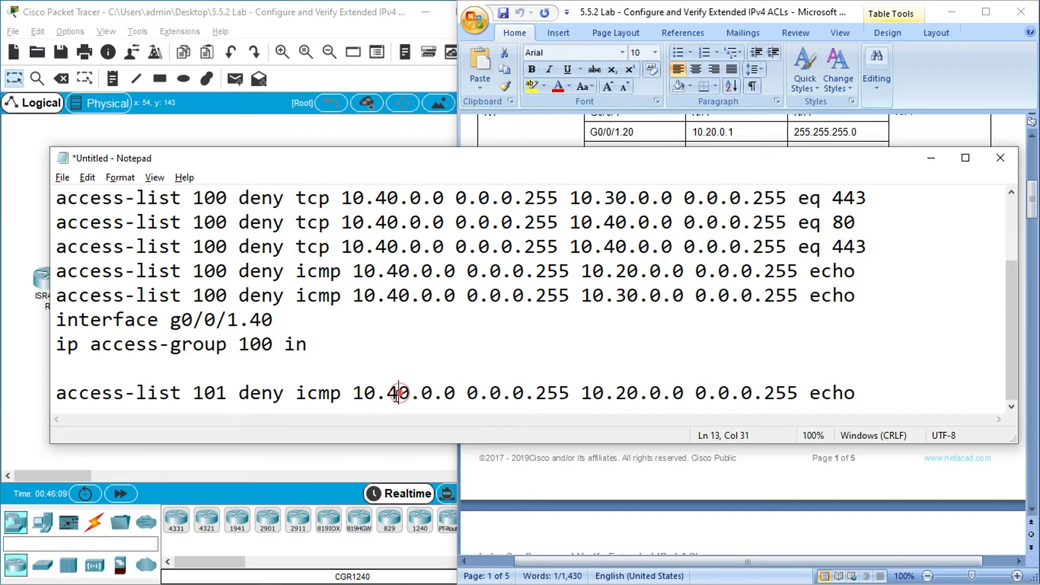
{"action": "type", "text": "3"}
{"action": "left_click_drag", "start_coordinate": [468, 392], "coordinate": [574, 394]}
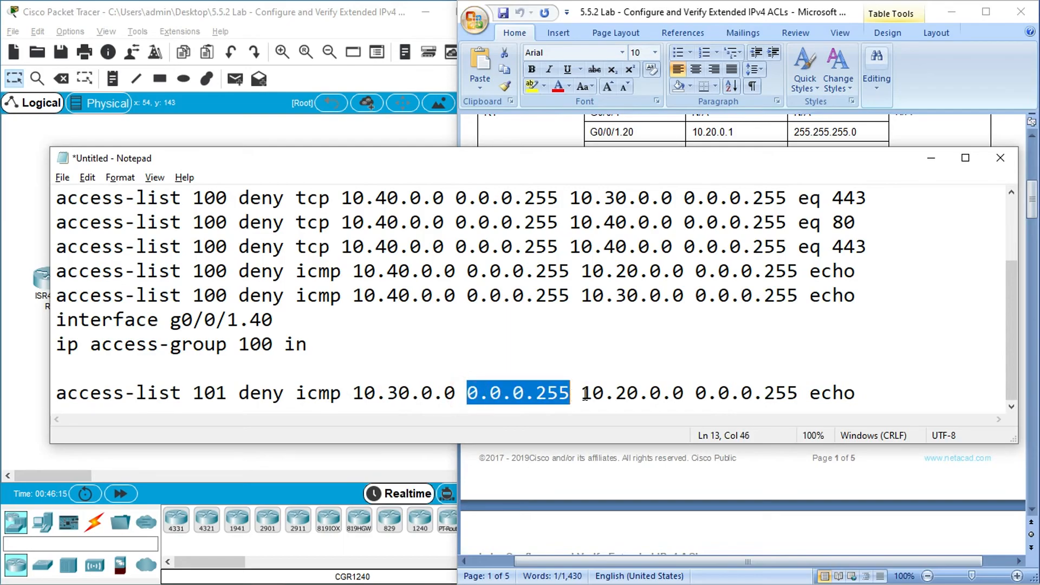
{"action": "left_click", "coordinate": [599, 395]}
{"action": "left_click_drag", "start_coordinate": [582, 395], "coordinate": [683, 397]}
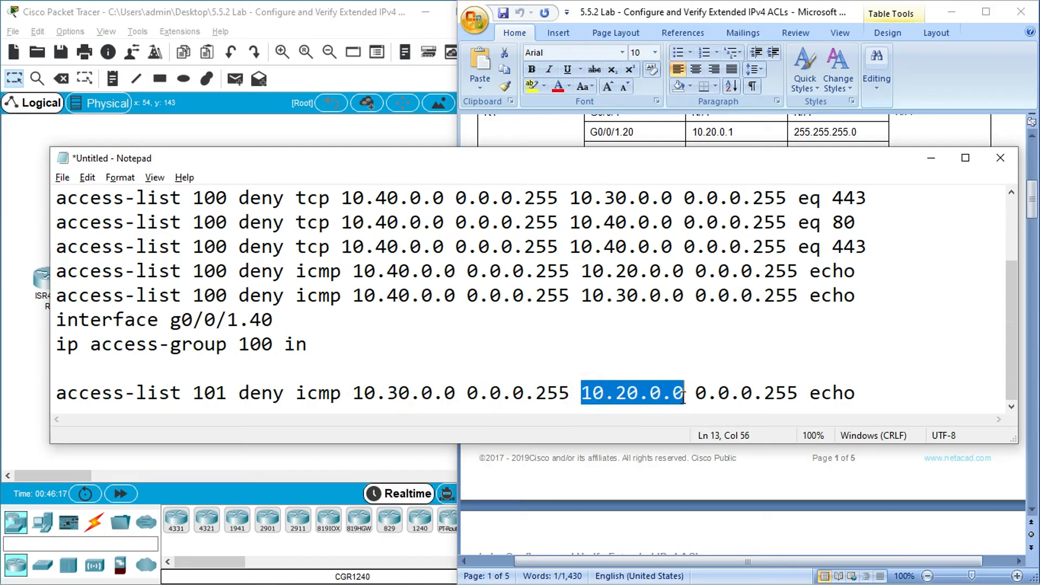
{"action": "left_click", "coordinate": [655, 399]}
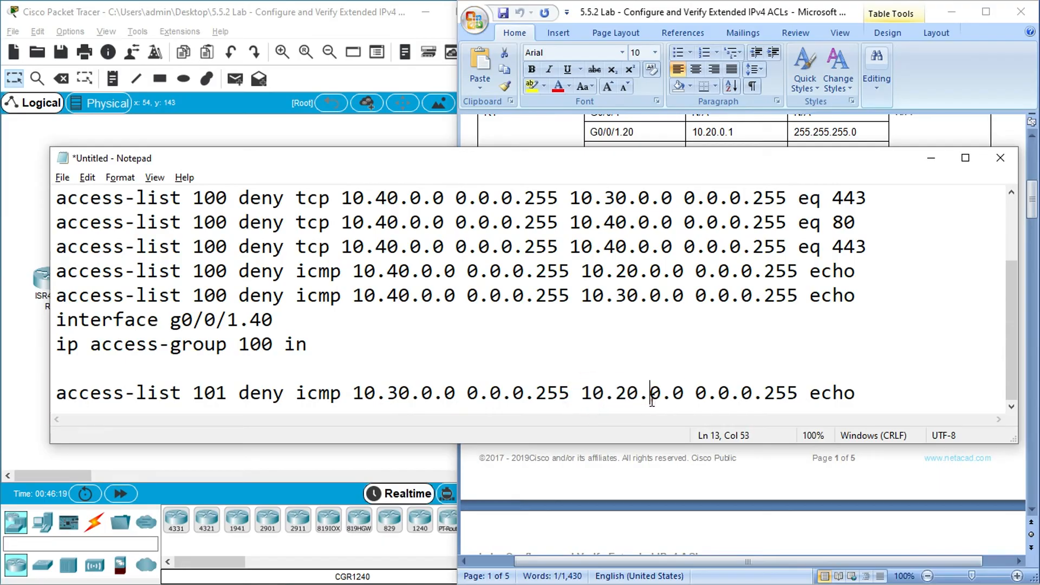
{"action": "left_click_drag", "start_coordinate": [629, 397], "coordinate": [616, 398]}
{"action": "type", "text": "4"}
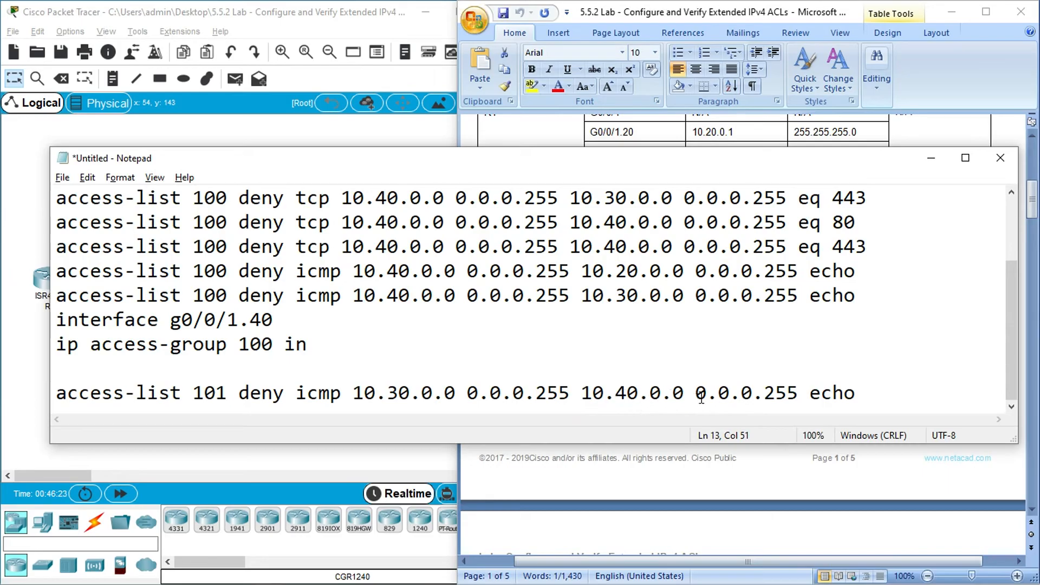
{"action": "left_click_drag", "start_coordinate": [701, 395], "coordinate": [806, 395]}
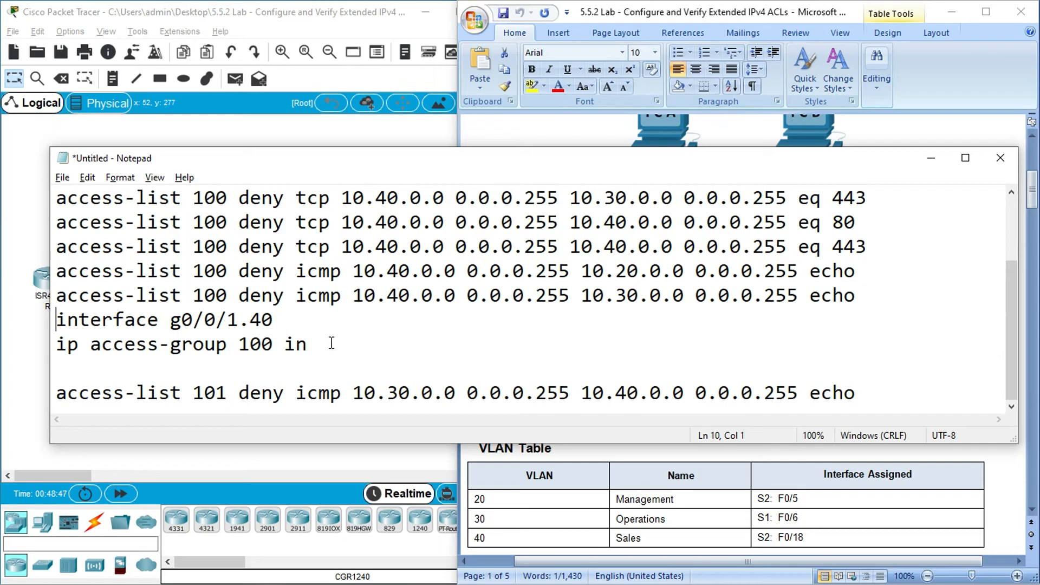
- Add the line "access-list 100 permit ip any any" directly below the last access list 100 ICMP deny rule
{"action": "scroll", "coordinate": [282, 320], "scroll_direction": "up", "scroll_amount": 2}
{"action": "scroll", "coordinate": [272, 319], "scroll_direction": "down", "scroll_amount": 2}
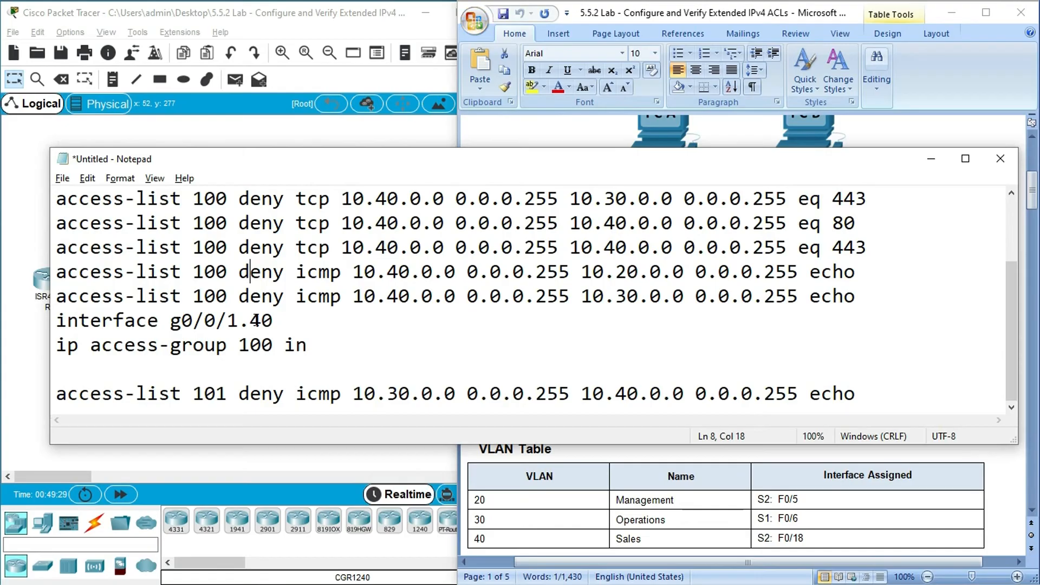
{"action": "left_click", "coordinate": [858, 296]}
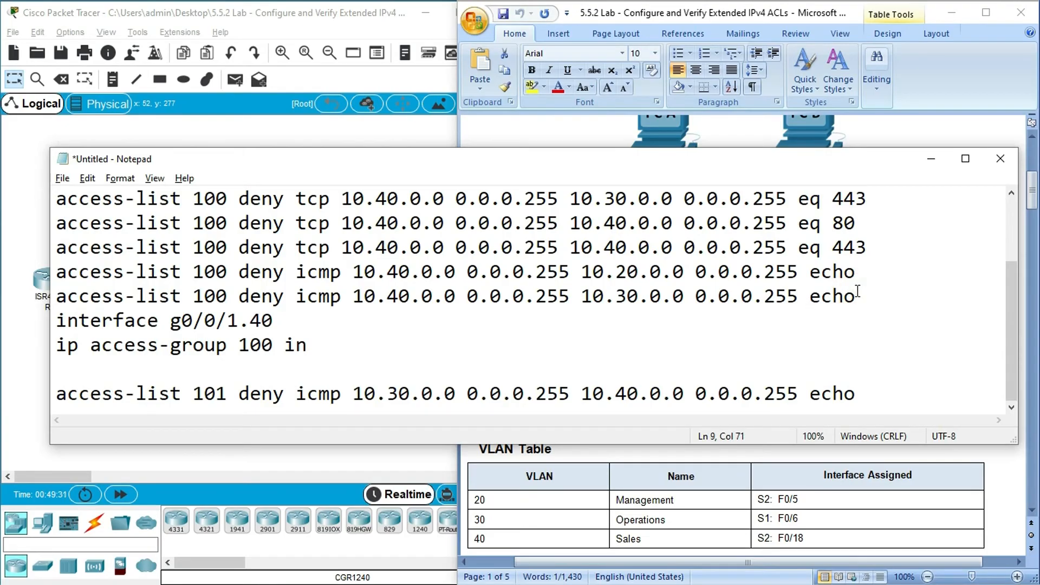
{"action": "key", "text": "Return"}
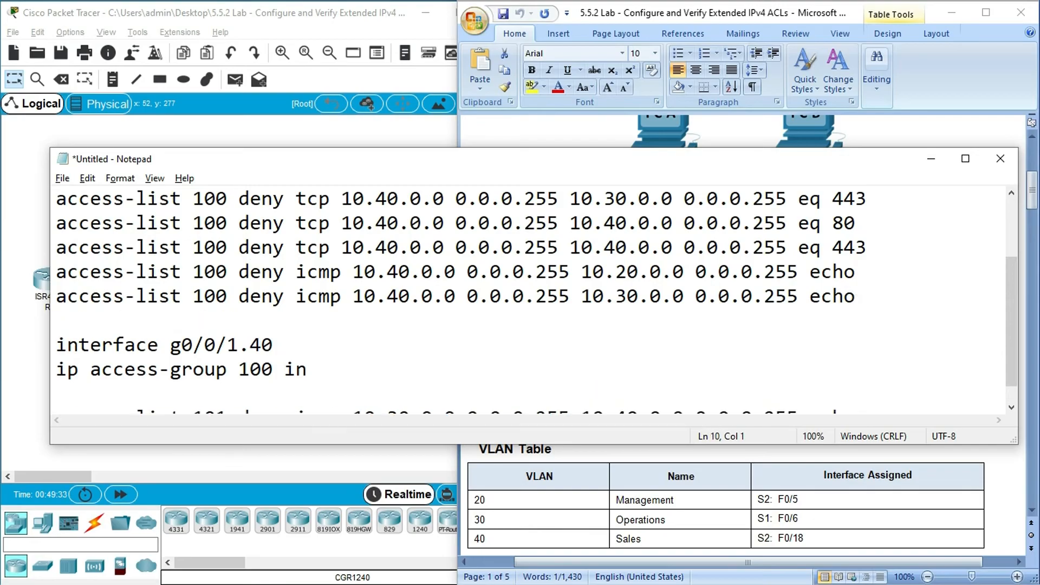
{"action": "type", "text": "access-"}
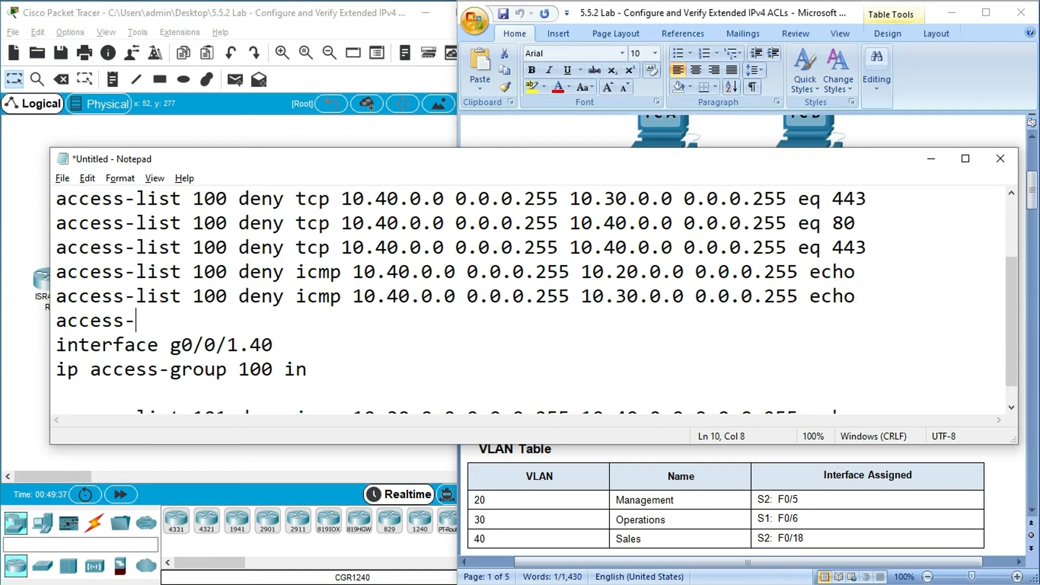
{"action": "type", "text": "list 100 permit"}
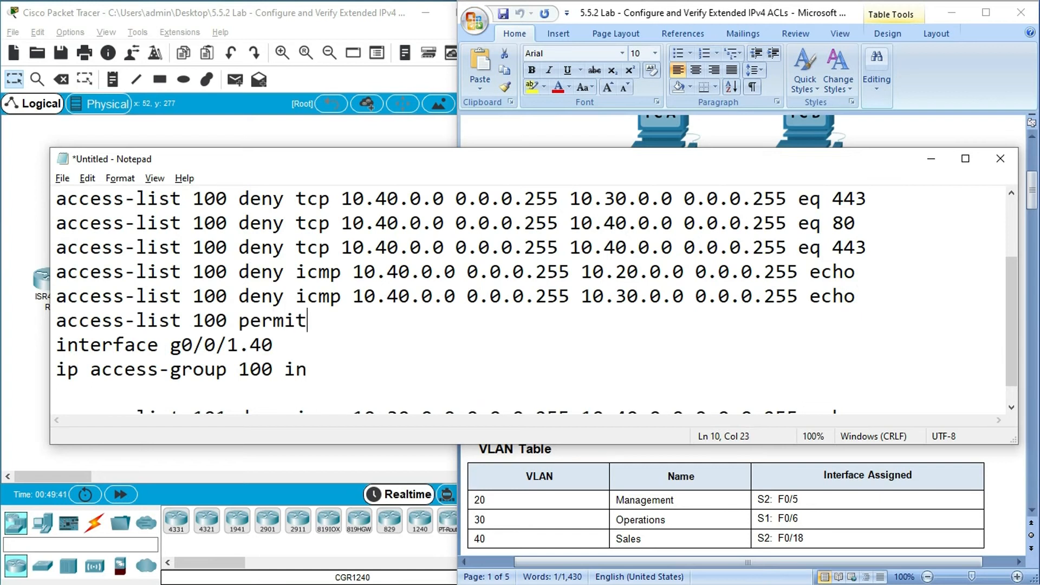
{"action": "type", "text": " ip any any"}
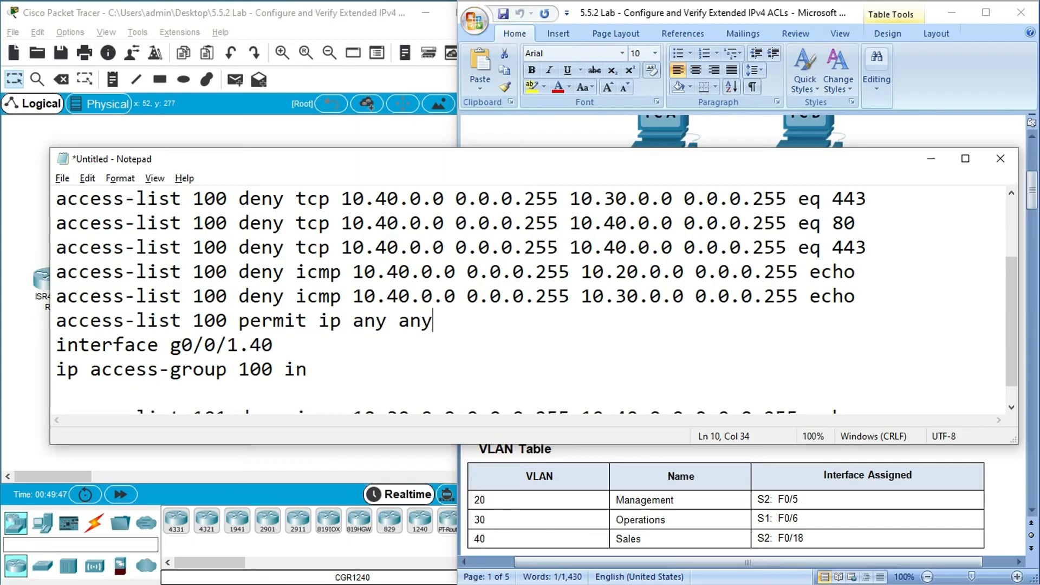
- Add the line "access-list 102 permit ip any any" below the access list 101 ICMP deny rule
{"action": "scroll", "coordinate": [649, 350], "scroll_direction": "down", "scroll_amount": 1}
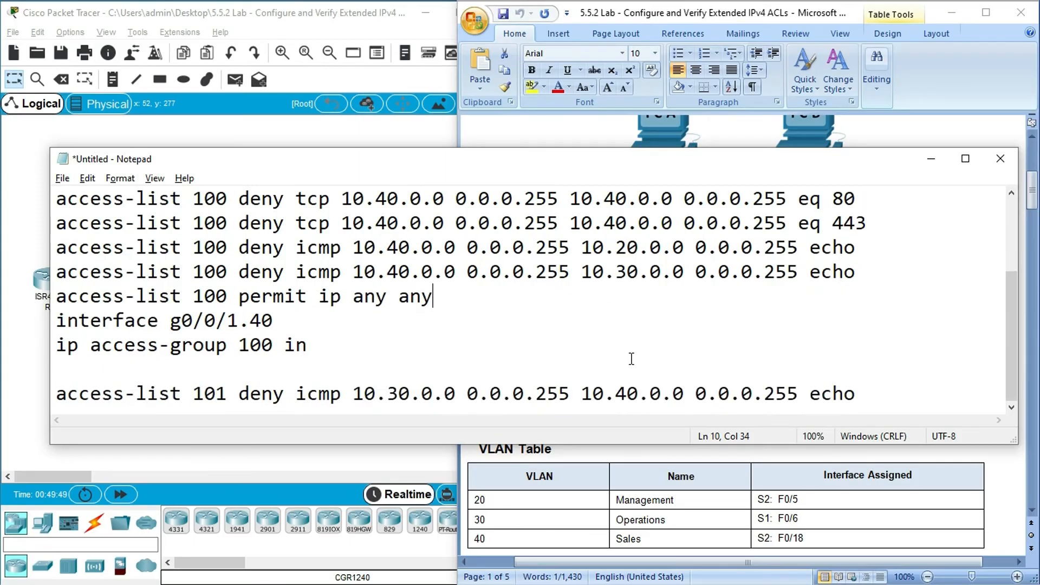
{"action": "left_click", "coordinate": [864, 393]}
{"action": "key", "text": "Return"}
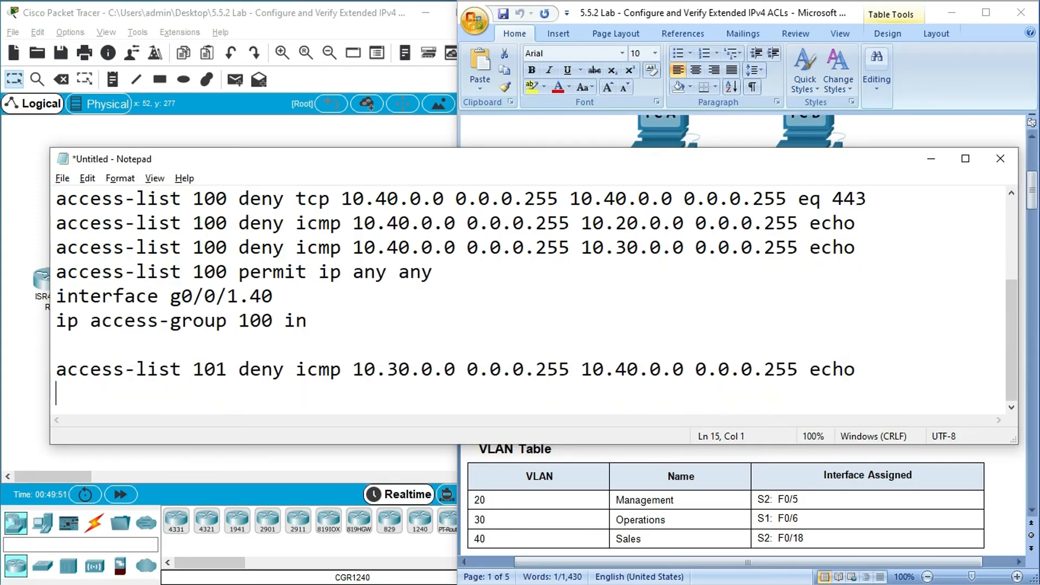
{"action": "type", "text": "access-list"}
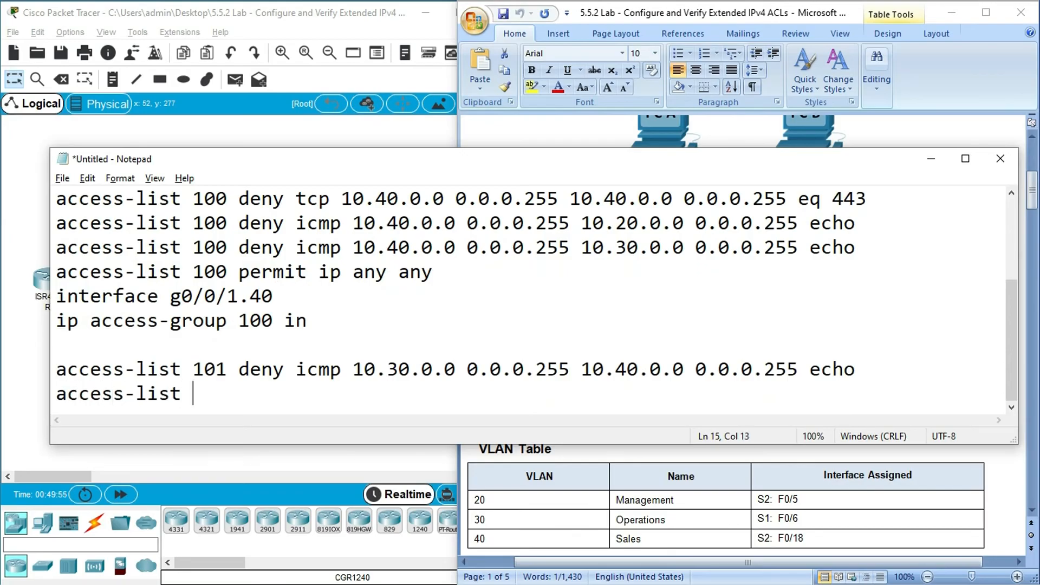
{"action": "type", "text": " 102 "}
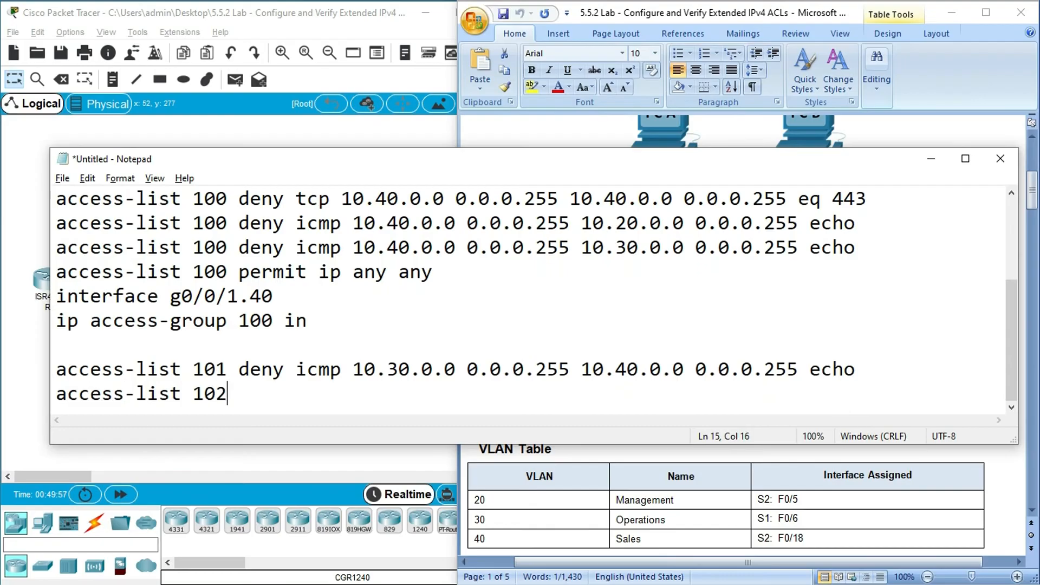
{"action": "type", "text": "permit i"}
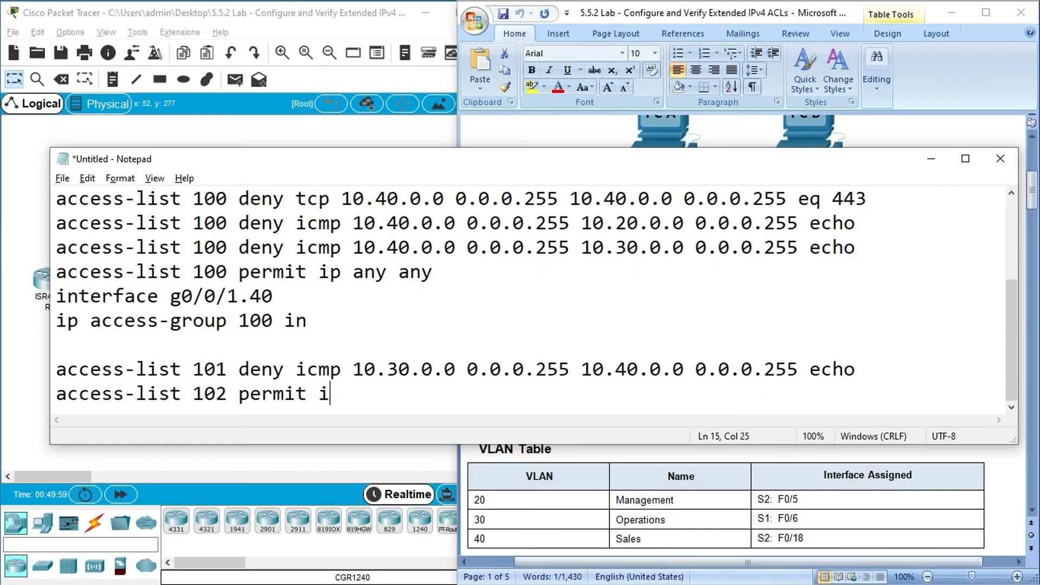
{"action": "type", "text": "p any any"}
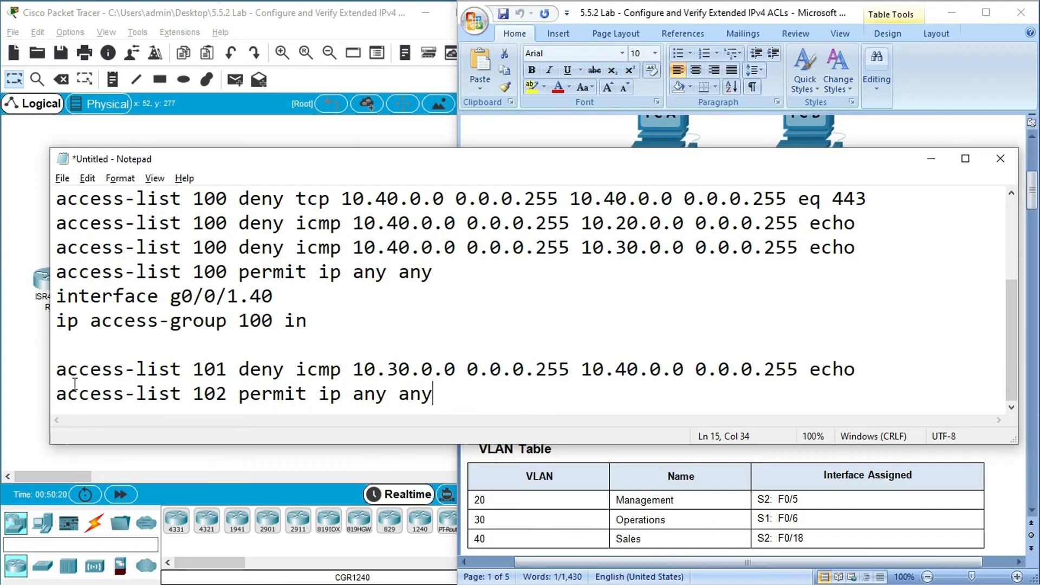
- Add the line "interface g0/0/1.30" below the final permit rule
{"action": "left_click_drag", "start_coordinate": [56, 370], "coordinate": [458, 397]}
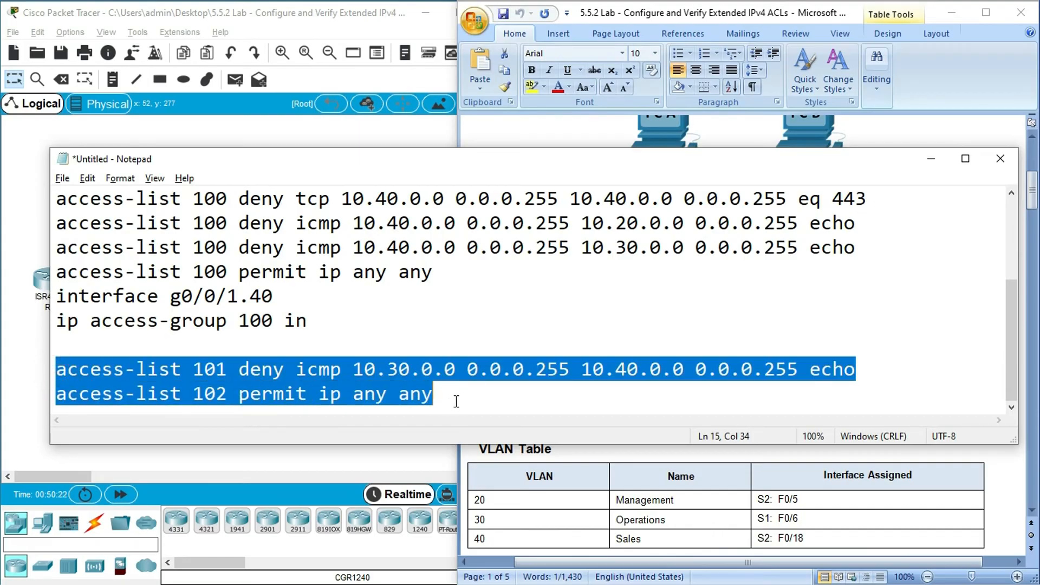
{"action": "left_click", "coordinate": [459, 397]}
{"action": "key", "text": "Return"}
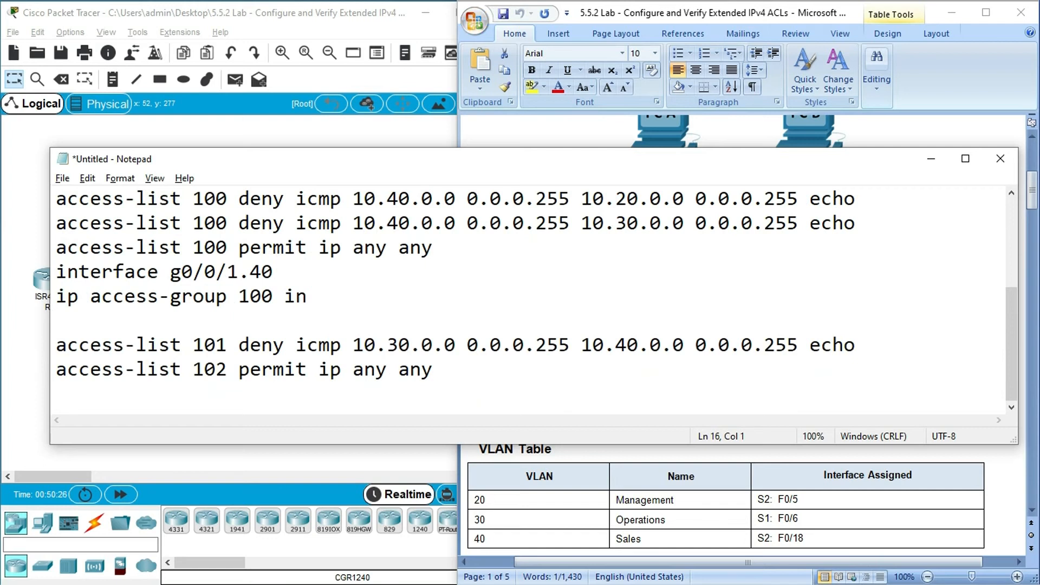
{"action": "type", "text": "int"}
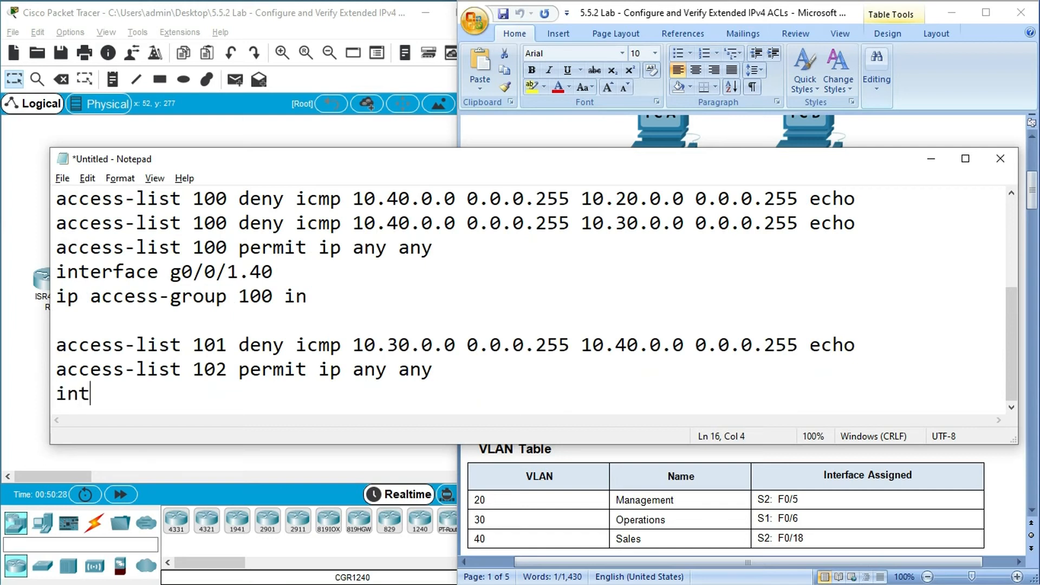
{"action": "type", "text": "erface g0"}
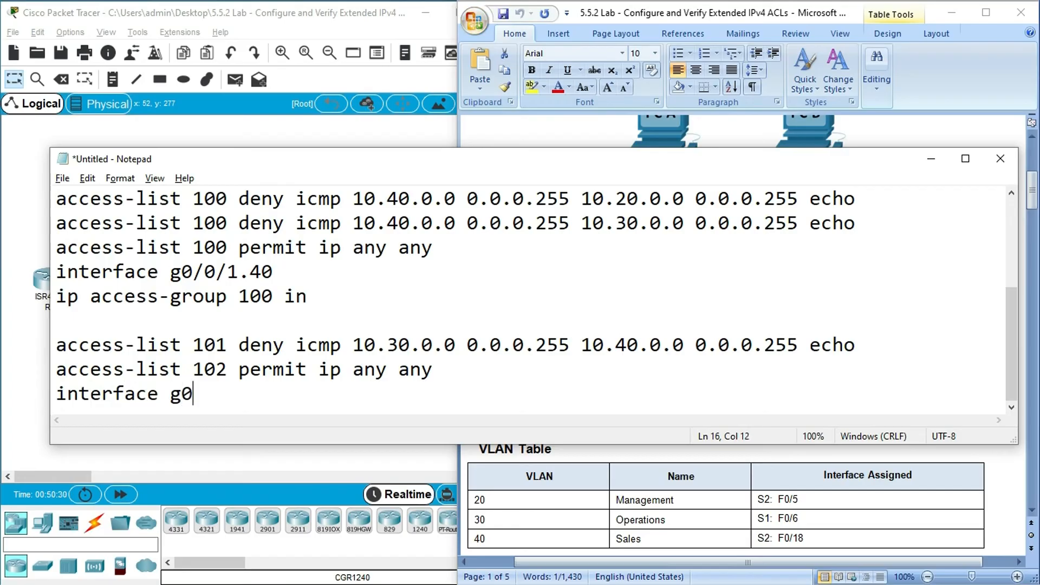
{"action": "type", "text": "/0/1.30"}
- Add the line "ip access-group 101" beneath the g0/0/1.30 interface line
{"action": "key", "text": "Return"}
{"action": "type", "text": "i"}
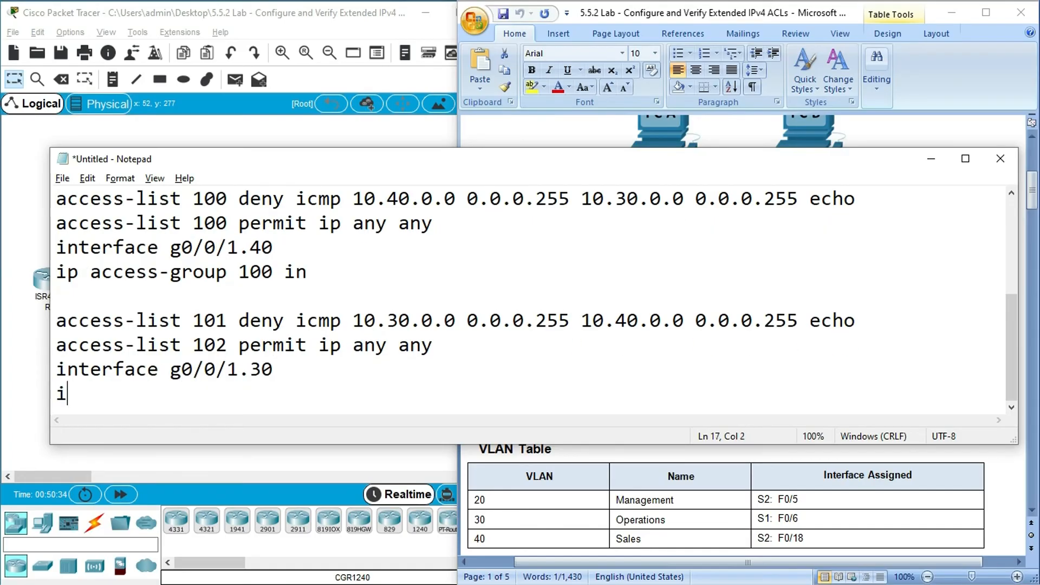
{"action": "type", "text": "p access-gorup"}
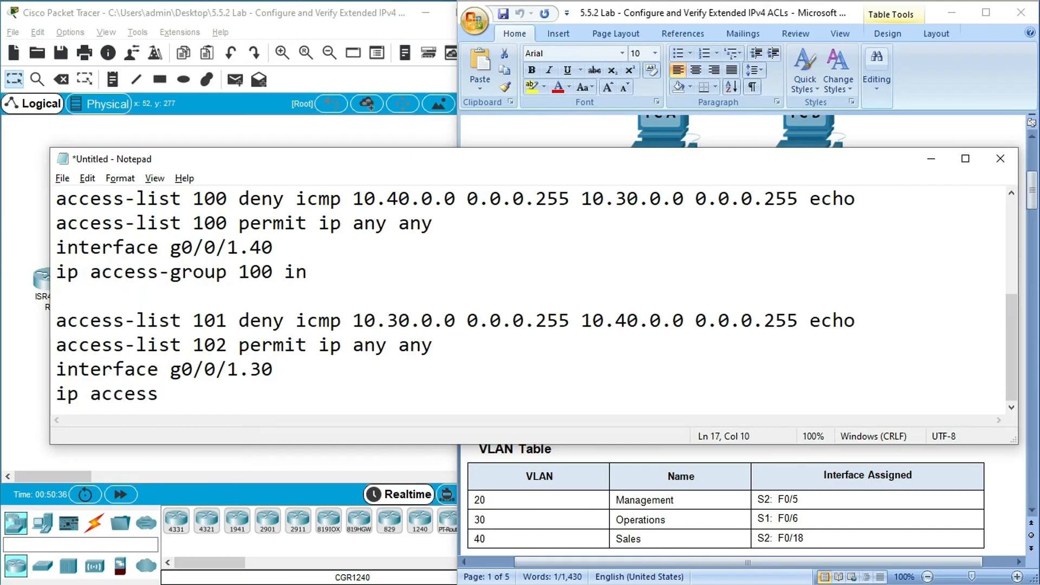
{"action": "key", "text": "BackSpace"}
{"action": "key", "text": "BackSpace"}
{"action": "key", "text": "BackSpace"}
{"action": "key", "text": "BackSpace"}
{"action": "type", "text": "roup 101"}
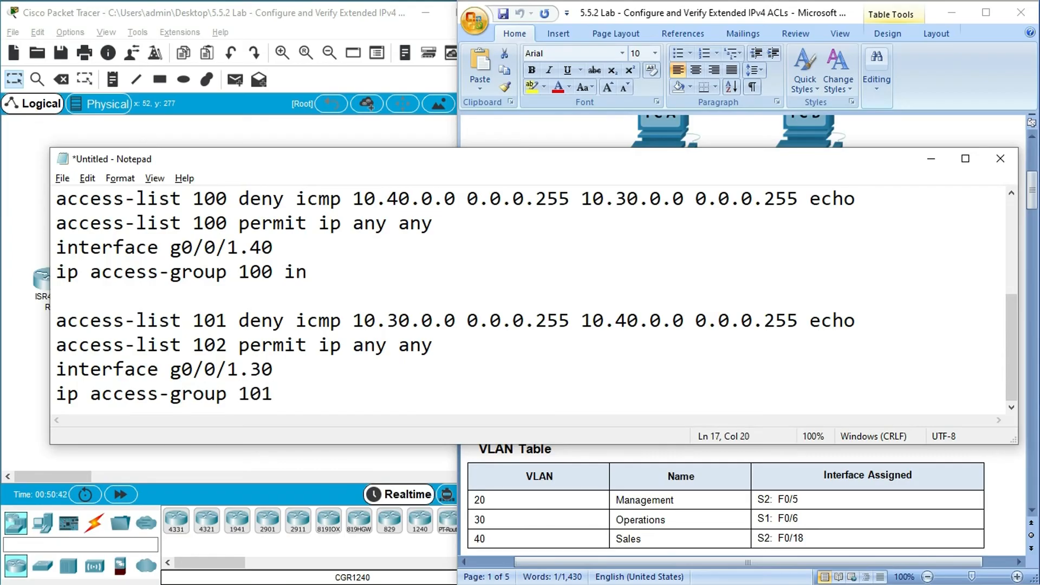
- Change the list number of the second permit rule to 101 and check it against the deny rule above
{"action": "left_click", "coordinate": [228, 345]}
{"action": "key", "text": "BackSpace"}
{"action": "type", "text": "1"}
{"action": "double_click", "coordinate": [205, 316]}
{"action": "double_click", "coordinate": [196, 344]}
- Complete the access-group 101 line with the direction "in" and review the whole draft of both access lists
{"action": "left_click", "coordinate": [280, 395]}
{"action": "type", "text": "in"}
{"action": "left_click", "coordinate": [290, 301]}
{"action": "key", "text": "super+Up"}
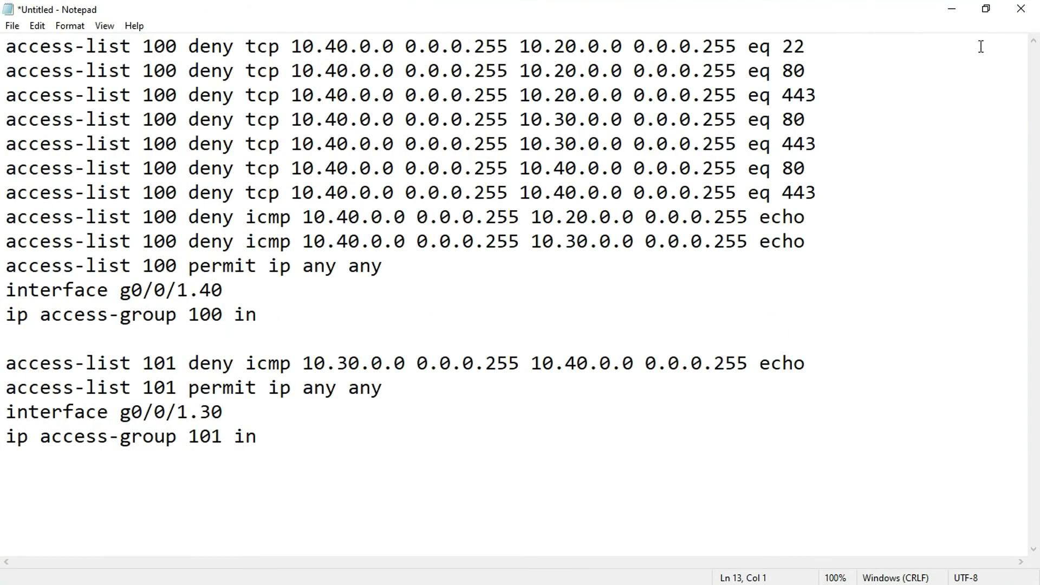
{"action": "left_click", "coordinate": [986, 9]}
{"action": "mouse_move", "coordinate": [622, 168]}
{"action": "left_mouse_down"}
{"action": "mouse_move", "coordinate": [591, 264]}
{"action": "mouse_move", "coordinate": [610, 159]}
{"action": "left_mouse_up"}
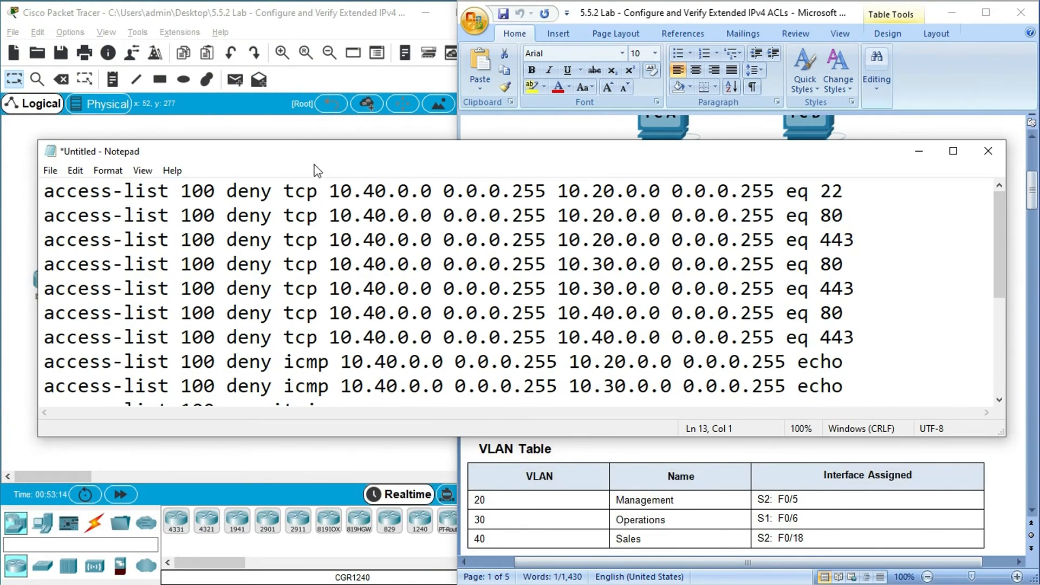
- Switch to Packet Tracer, open router R1's command line, and place its widened window beside the draft
{"action": "left_click", "coordinate": [22, 185]}
{"action": "left_click", "coordinate": [56, 279]}
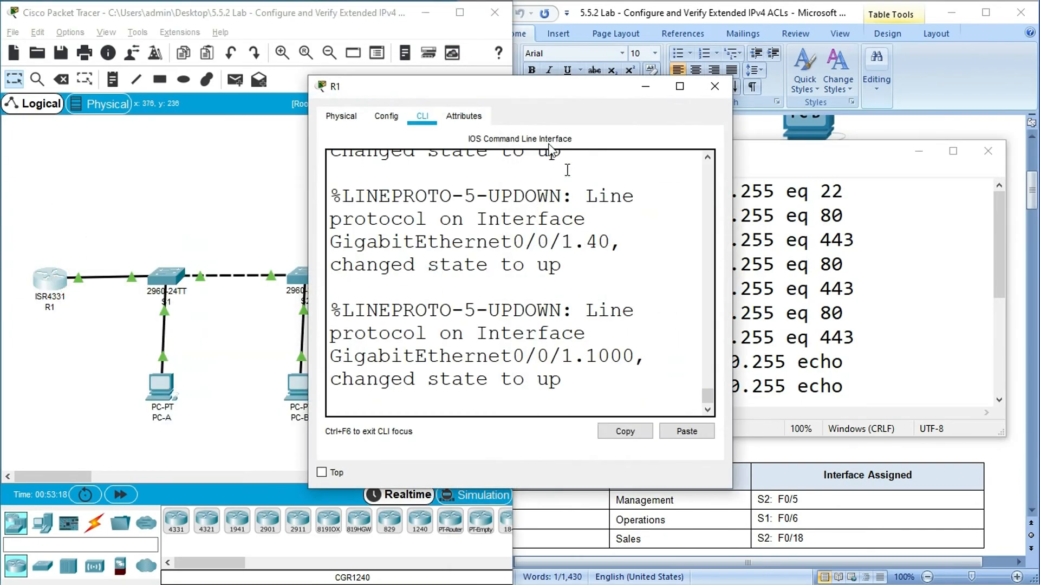
{"action": "left_click_drag", "start_coordinate": [528, 89], "coordinate": [223, 52]}
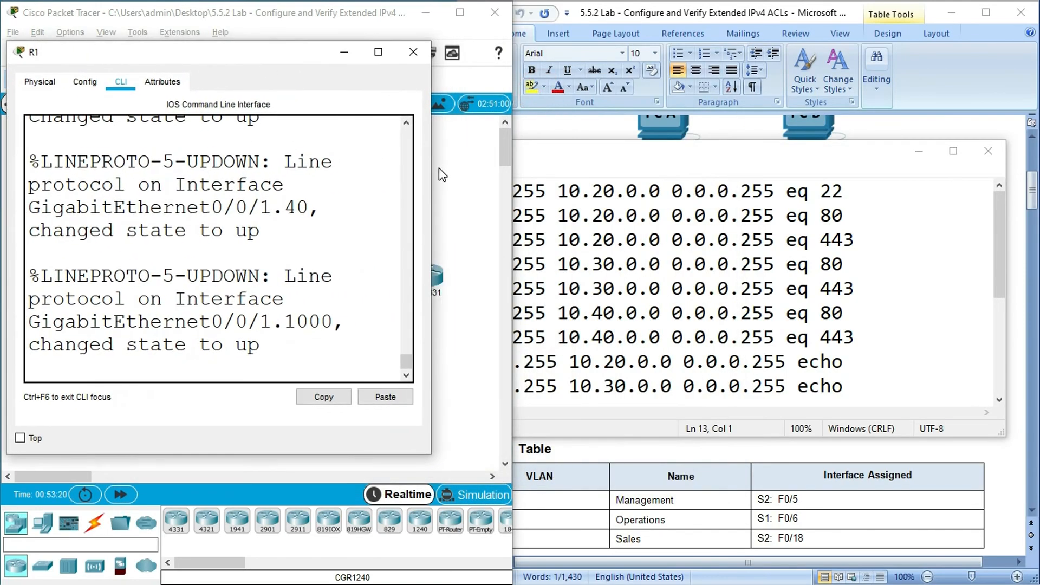
{"action": "left_click_drag", "start_coordinate": [431, 167], "coordinate": [518, 168]}
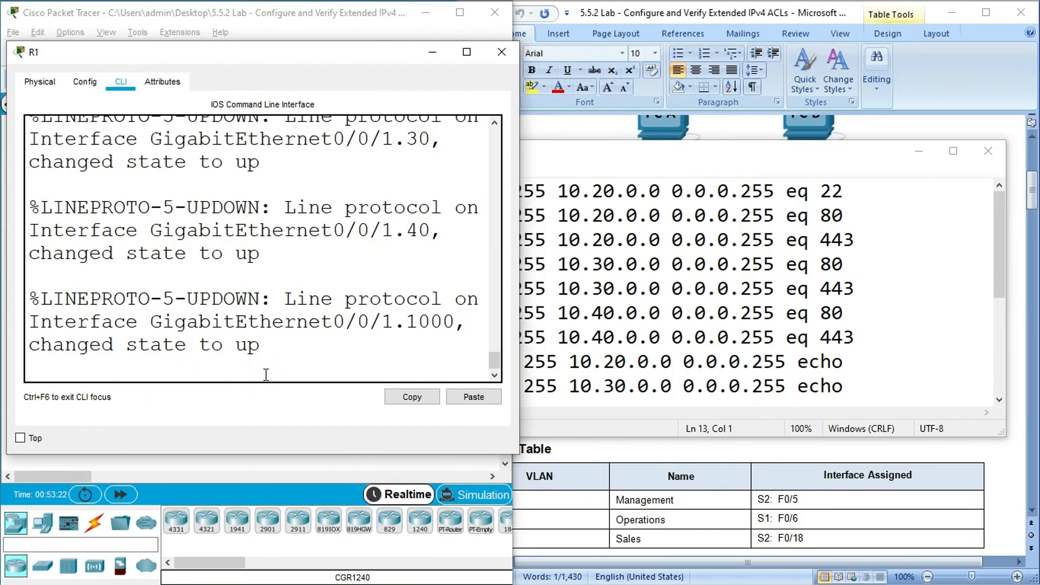
- Log in to R1 with the console password, run enable with the privileged password, and enter global configuration mode using conf t
{"action": "key", "text": "Return"}
{"action": "key", "text": "Return"}
{"action": "type", "text": "enable"}
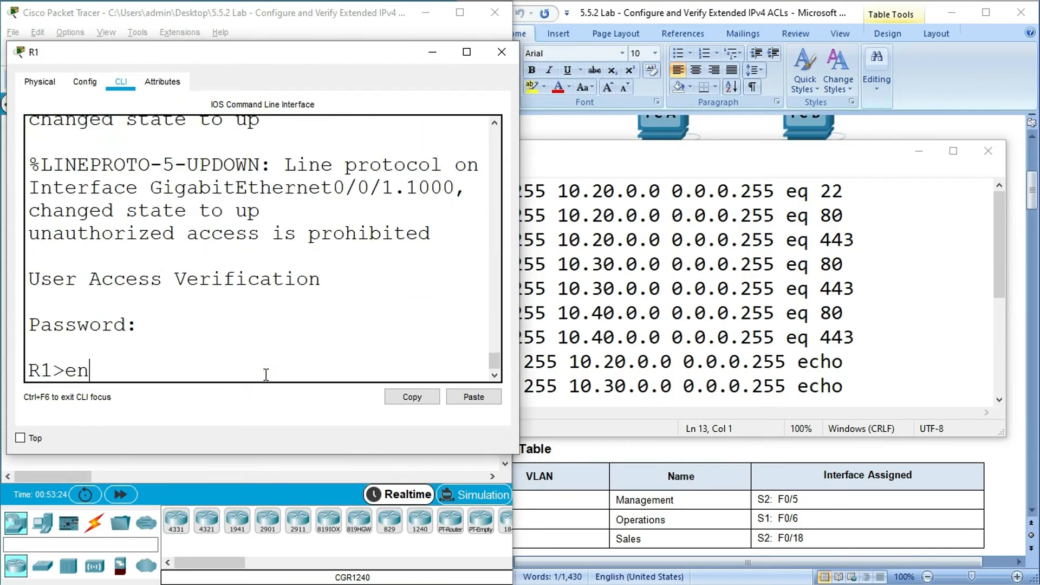
{"action": "key", "text": "Return"}
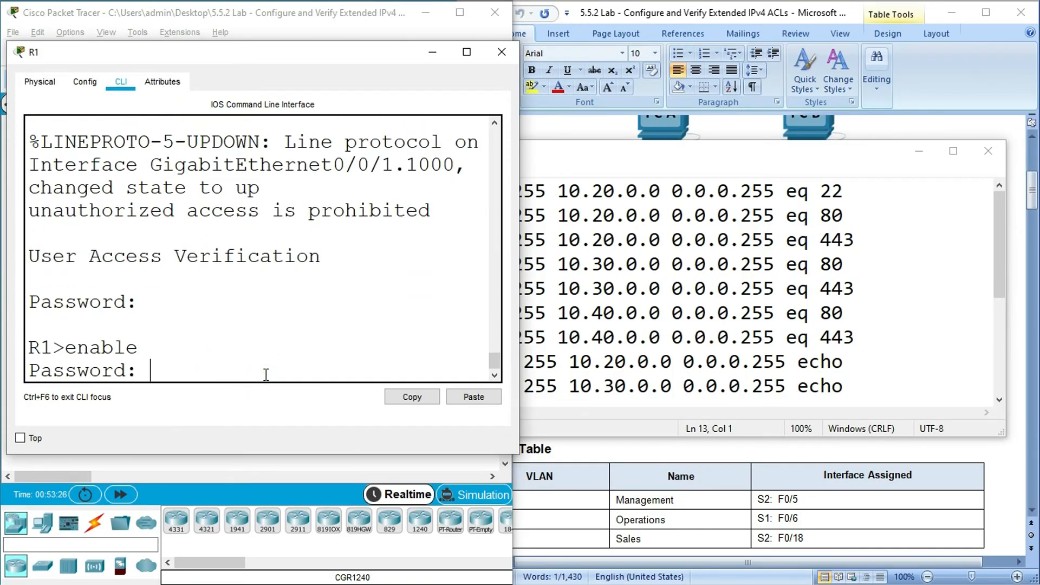
{"action": "key", "text": "Return"}
{"action": "type", "text": "conf"}
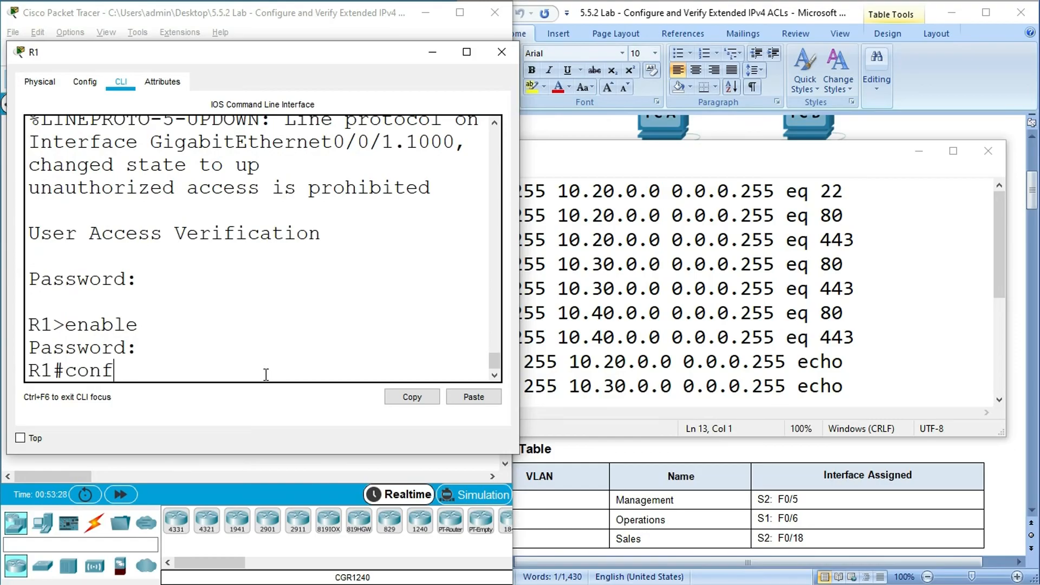
{"action": "type", "text": " t"}
{"action": "key", "text": "Return"}
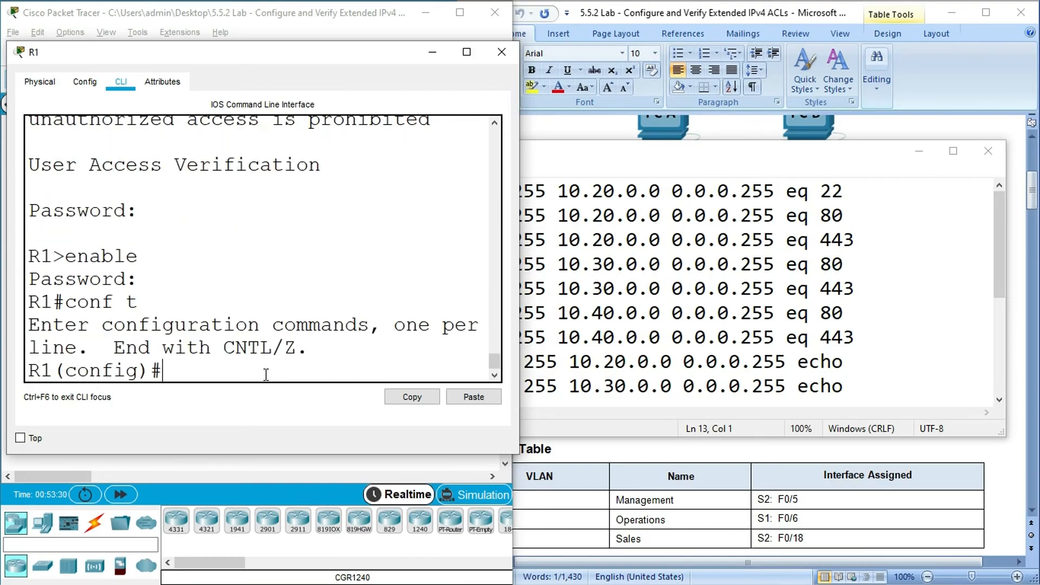
- Copy the access list 100 block from the Notepad draft, from its first deny rule through "ip access-group 100 in"
{"action": "left_click", "coordinate": [617, 315]}
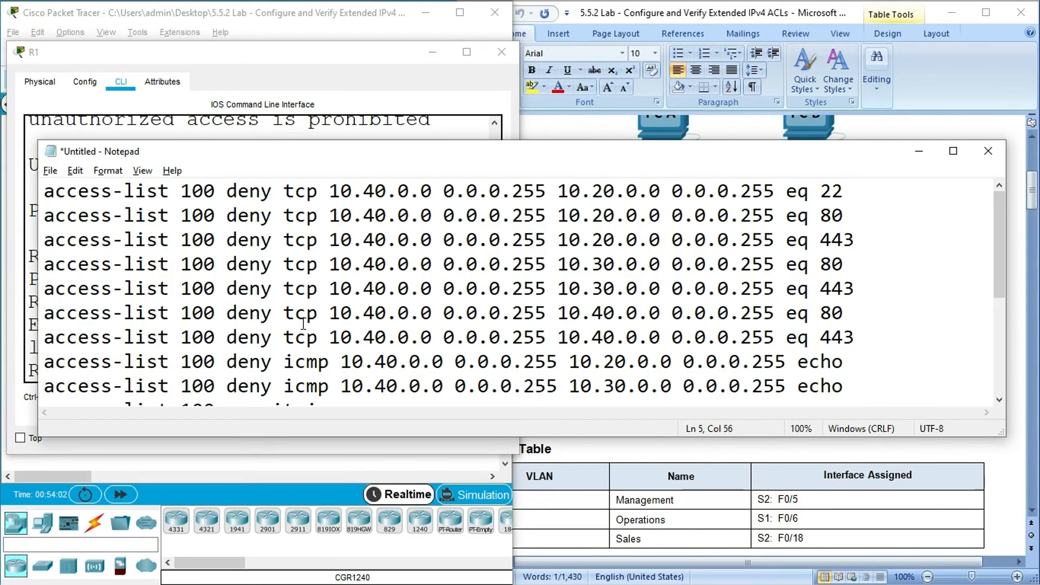
{"action": "scroll", "coordinate": [231, 285], "scroll_direction": "down", "scroll_amount": 2}
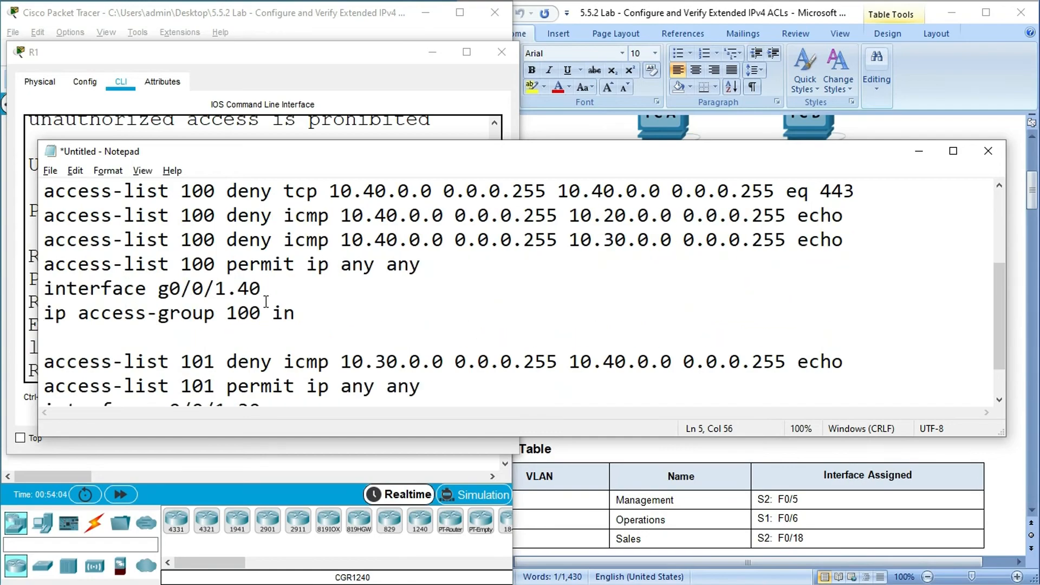
{"action": "scroll", "coordinate": [212, 328], "scroll_direction": "up", "scroll_amount": 2}
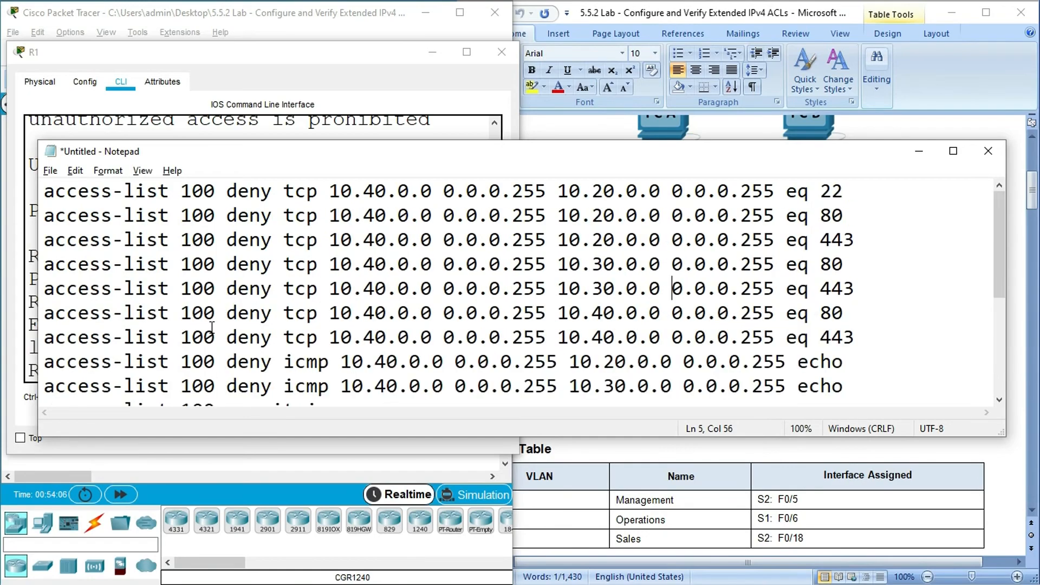
{"action": "left_click", "coordinate": [46, 197]}
{"action": "scroll", "coordinate": [133, 251], "scroll_direction": "down", "scroll_amount": 3}
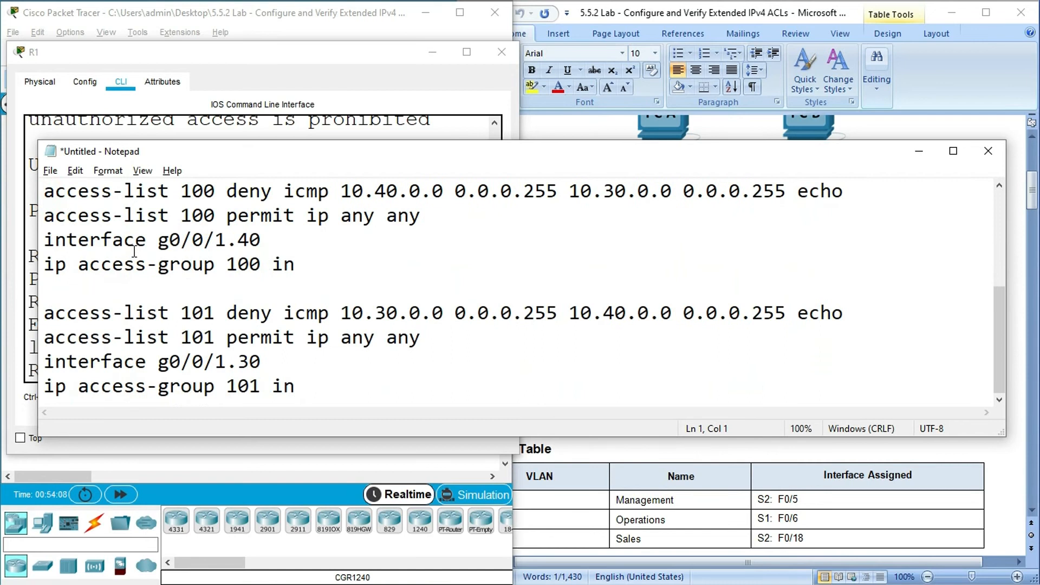
{"action": "left_click", "coordinate": [293, 266], "text": "shift"}
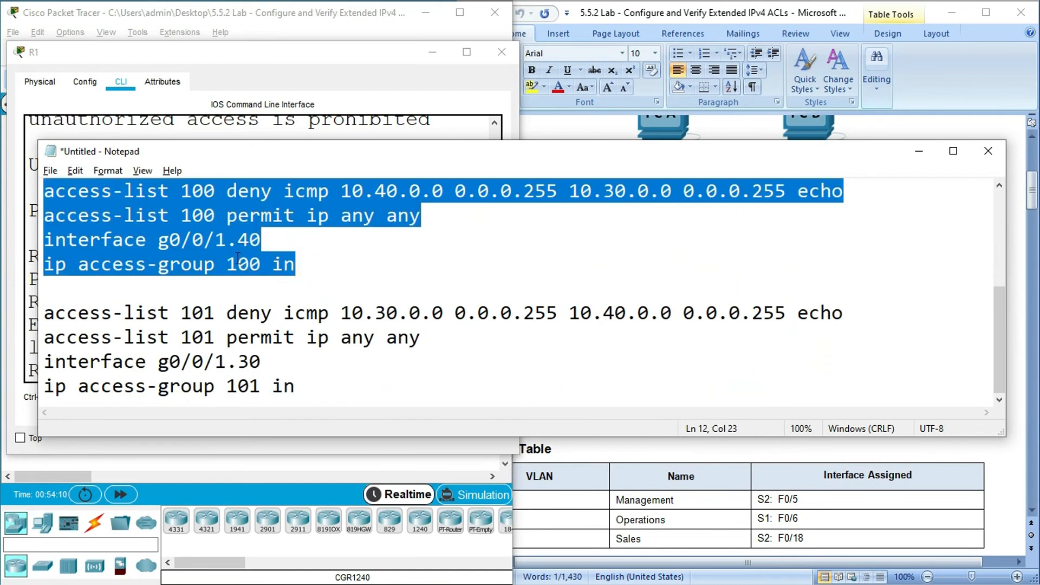
{"action": "right_click", "coordinate": [190, 227]}
{"action": "left_click", "coordinate": [221, 276]}
- Switch to R1's command line, maximize its window, and paste the access list 100 block, applying it inbound on interface g0/0/1.40
{"action": "left_click", "coordinate": [203, 53]}
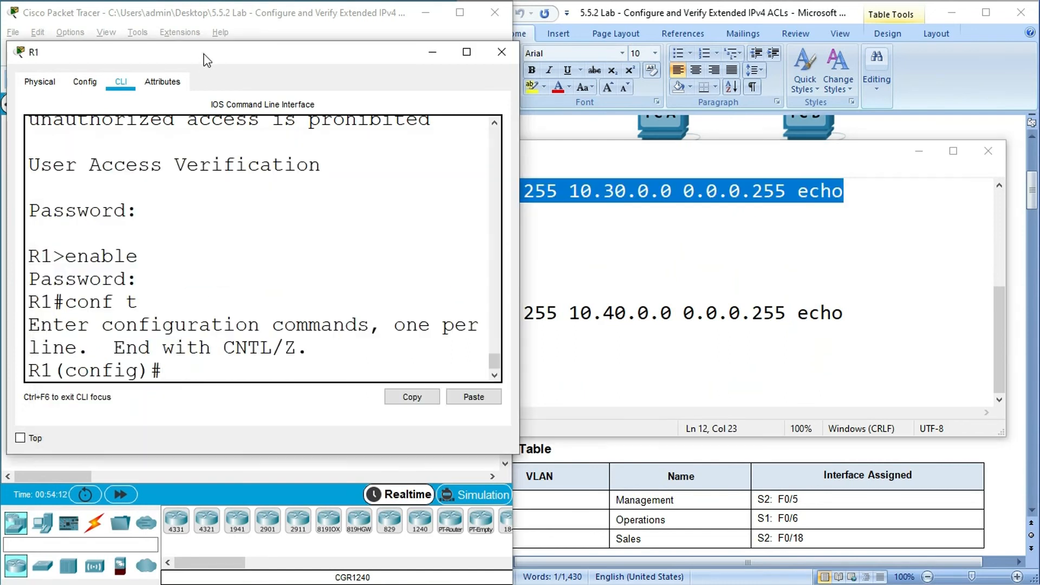
{"action": "left_click", "coordinate": [466, 52]}
{"action": "right_click", "coordinate": [187, 500]}
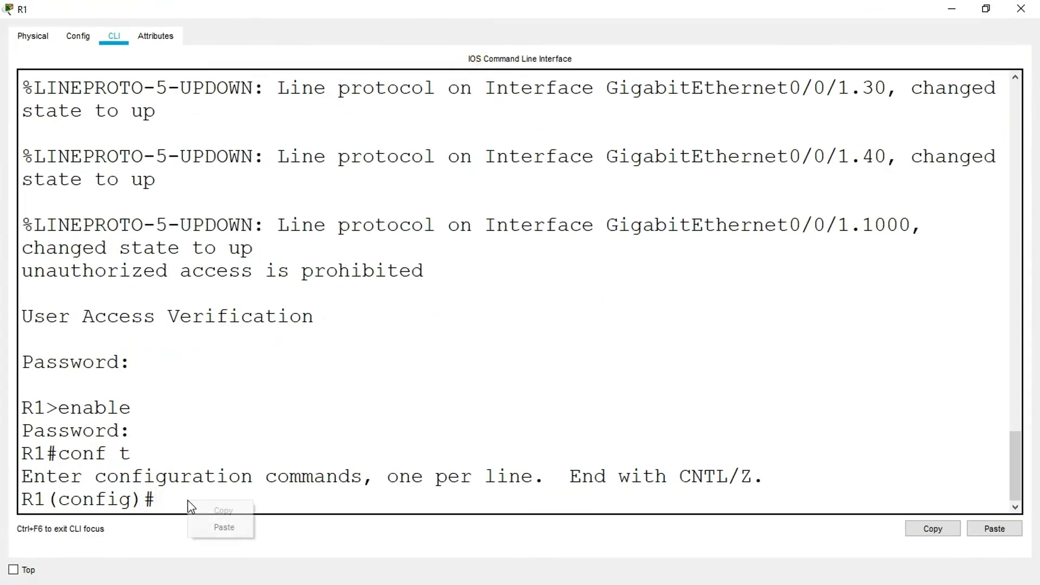
{"action": "left_click", "coordinate": [221, 527]}
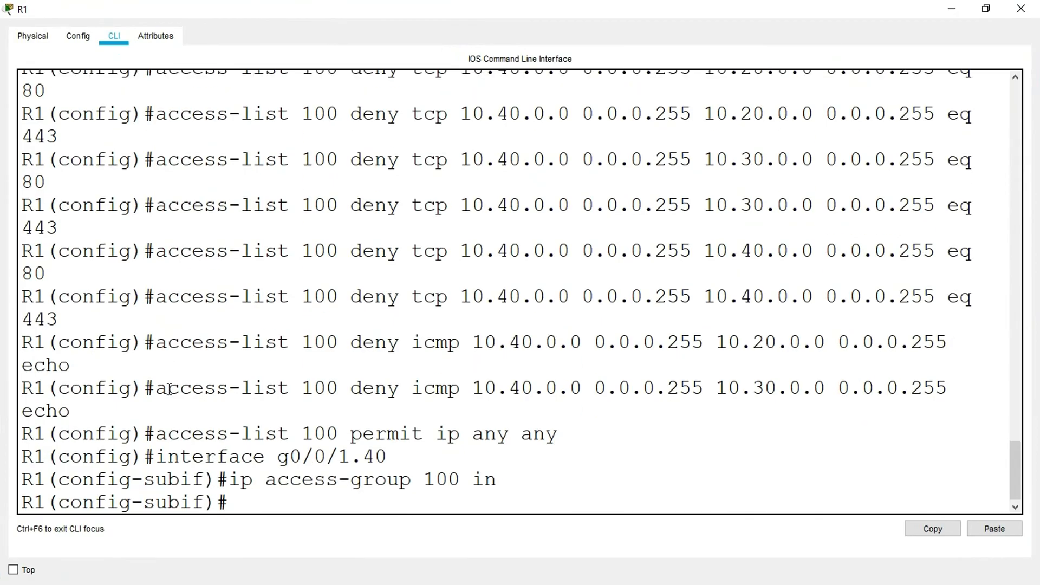
{"action": "scroll", "coordinate": [189, 290], "scroll_direction": "up", "scroll_amount": 5}
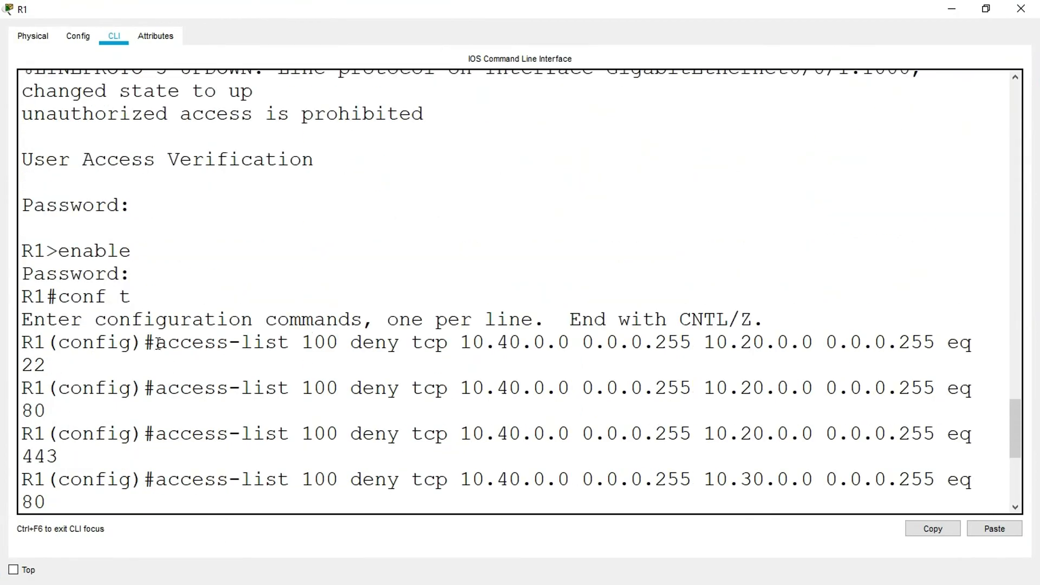
{"action": "scroll", "coordinate": [320, 370], "scroll_direction": "down", "scroll_amount": 2}
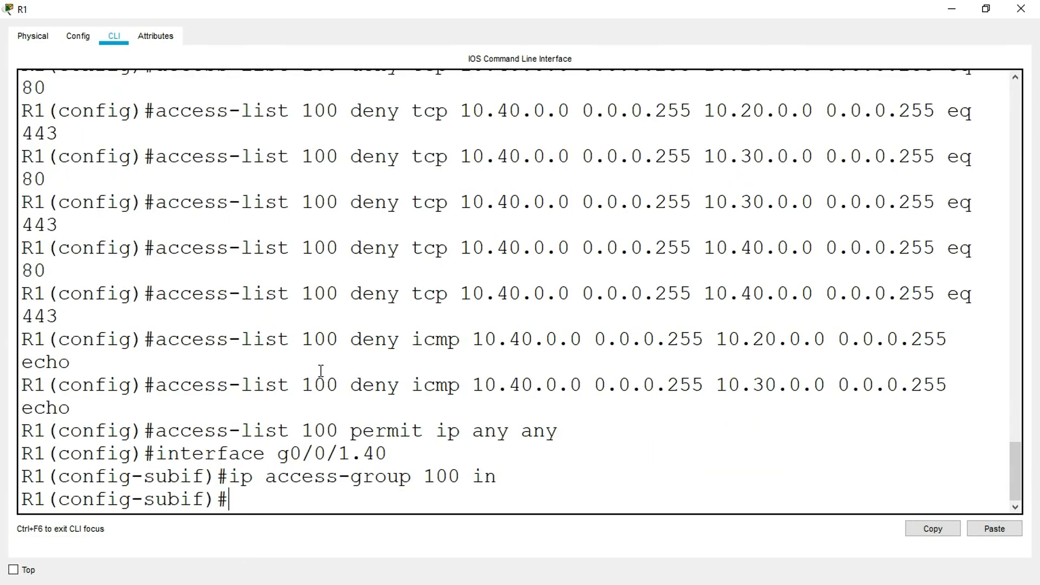
{"action": "key", "text": "Return"}
- Leave configuration mode with end, run show access-list, and check the deny and permit entries of access list 100
{"action": "key", "text": "Return"}
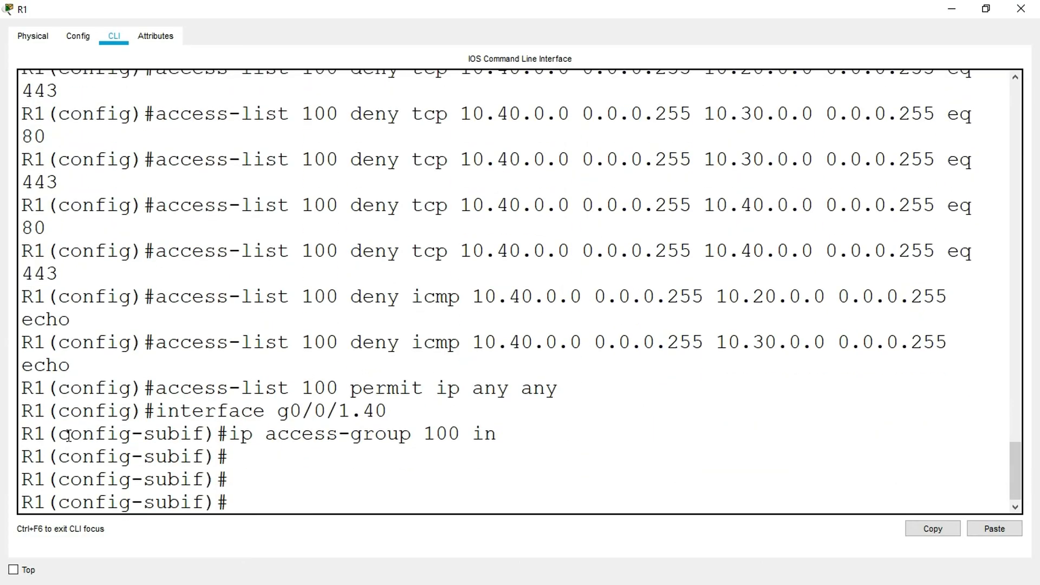
{"action": "type", "text": "end"}
{"action": "key", "text": "Return"}
{"action": "key", "text": "Return"}
{"action": "type", "text": "show access-list"}
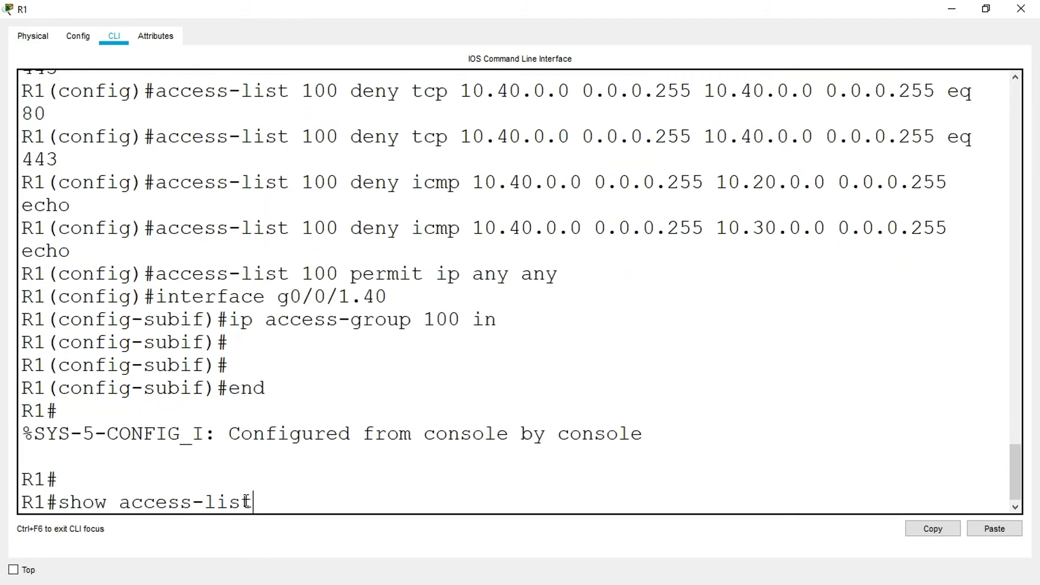
{"action": "key", "text": "Return"}
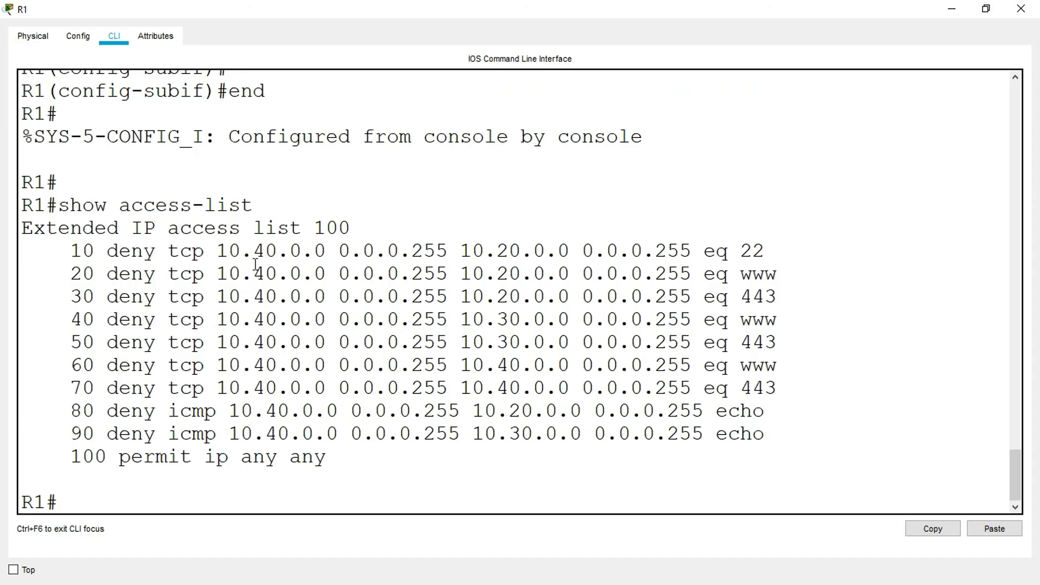
{"action": "left_click_drag", "start_coordinate": [437, 251], "coordinate": [765, 251]}
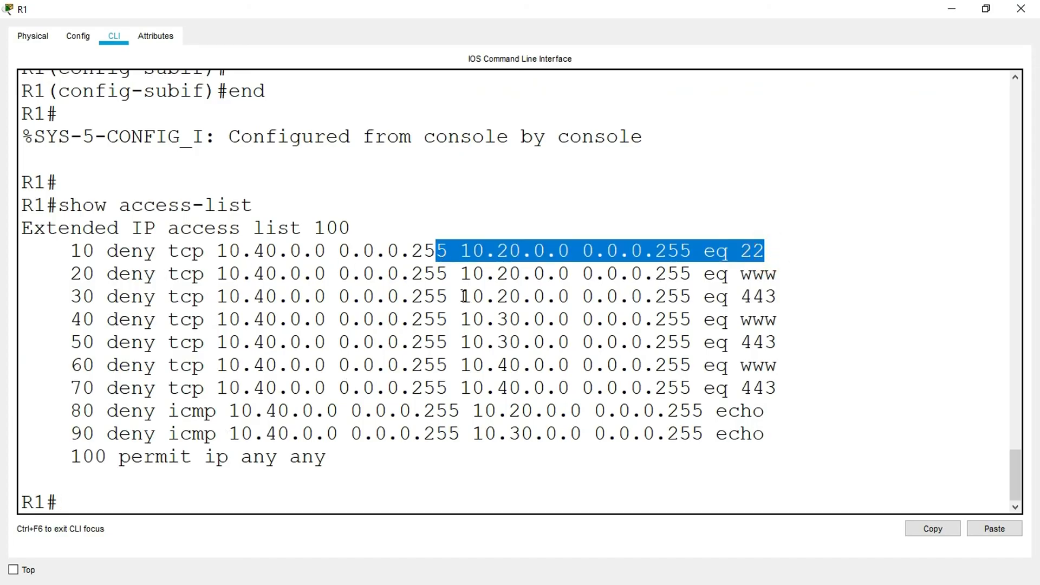
{"action": "left_click_drag", "start_coordinate": [780, 276], "coordinate": [745, 276]}
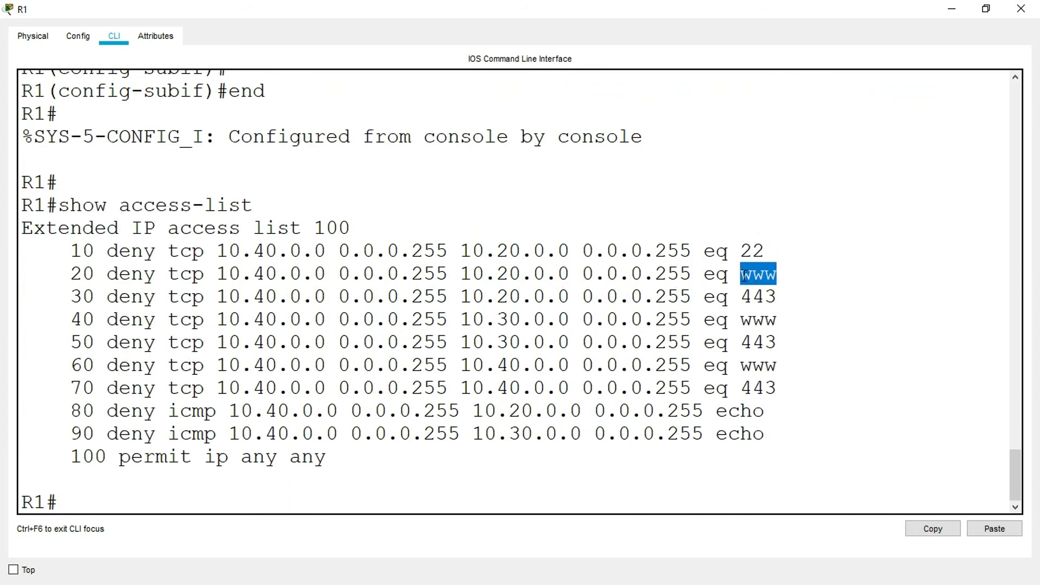
{"action": "double_click", "coordinate": [749, 298]}
{"action": "left_click_drag", "start_coordinate": [728, 343], "coordinate": [583, 343]}
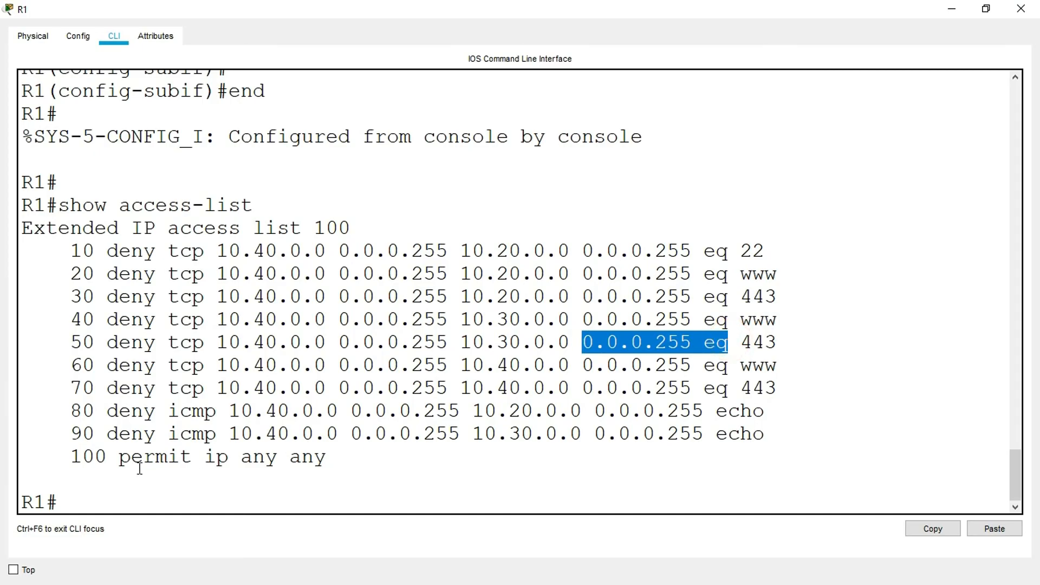
{"action": "left_click_drag", "start_coordinate": [73, 460], "coordinate": [318, 459]}
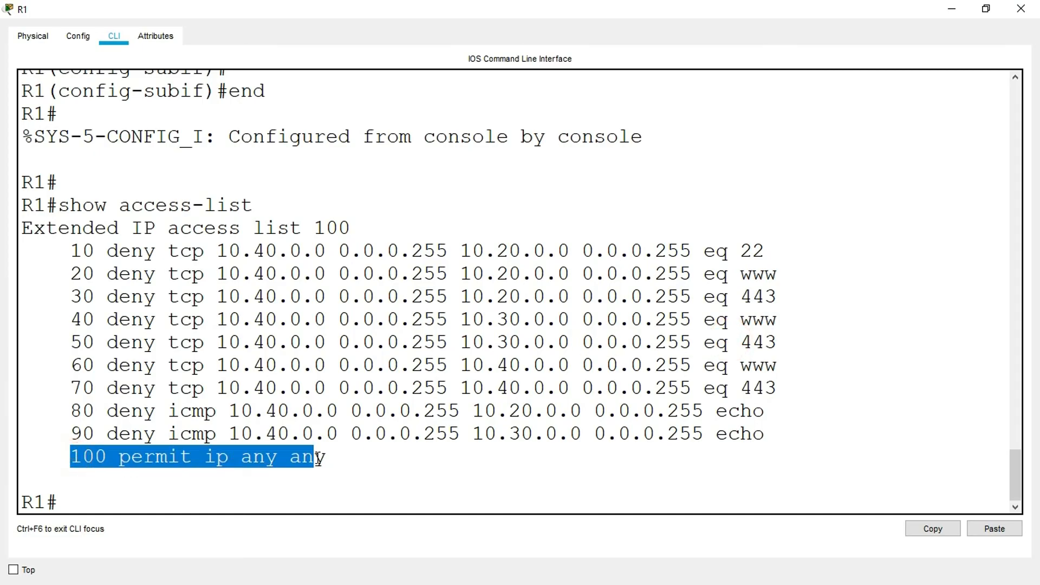
{"action": "left_click", "coordinate": [389, 458]}
- Run show ip interface g0/0/1.40 and check which inbound access list is applied to the subinterface
{"action": "left_click", "coordinate": [115, 496]}
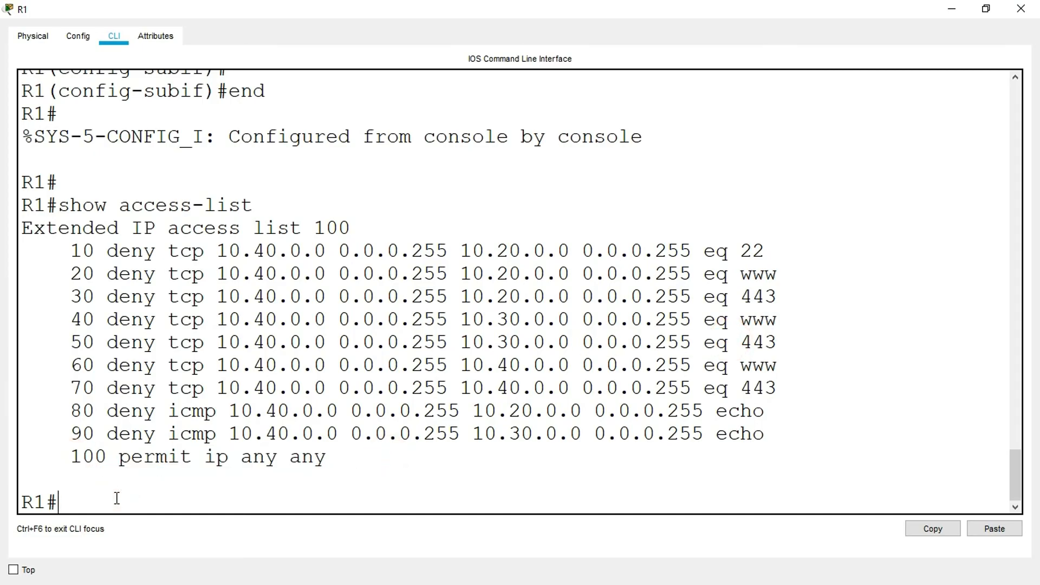
{"action": "type", "text": "show ip interface"}
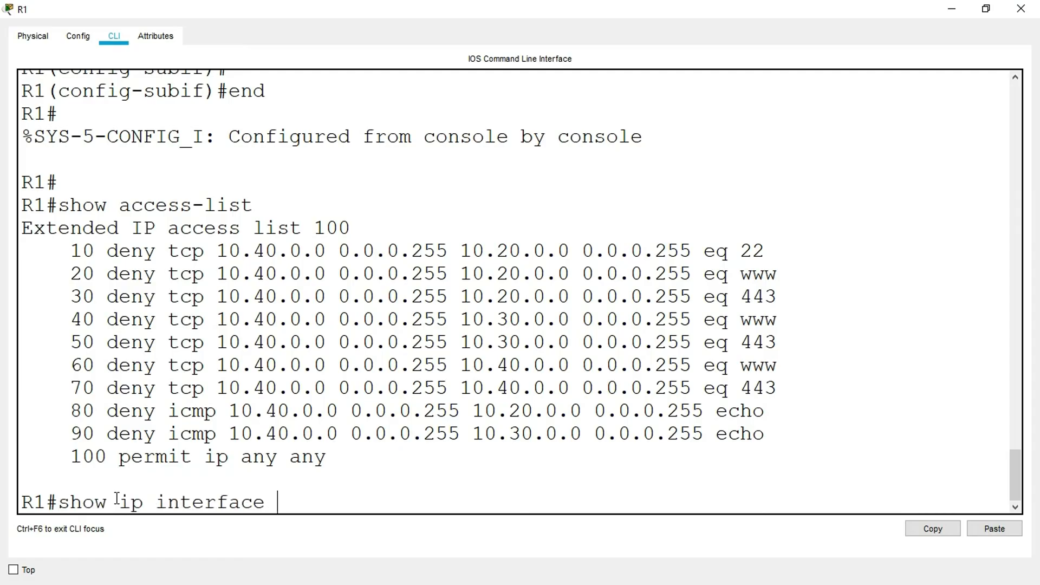
{"action": "type", "text": " g0/0/"}
{"action": "scroll", "coordinate": [172, 293], "scroll_direction": "up", "scroll_amount": 3}
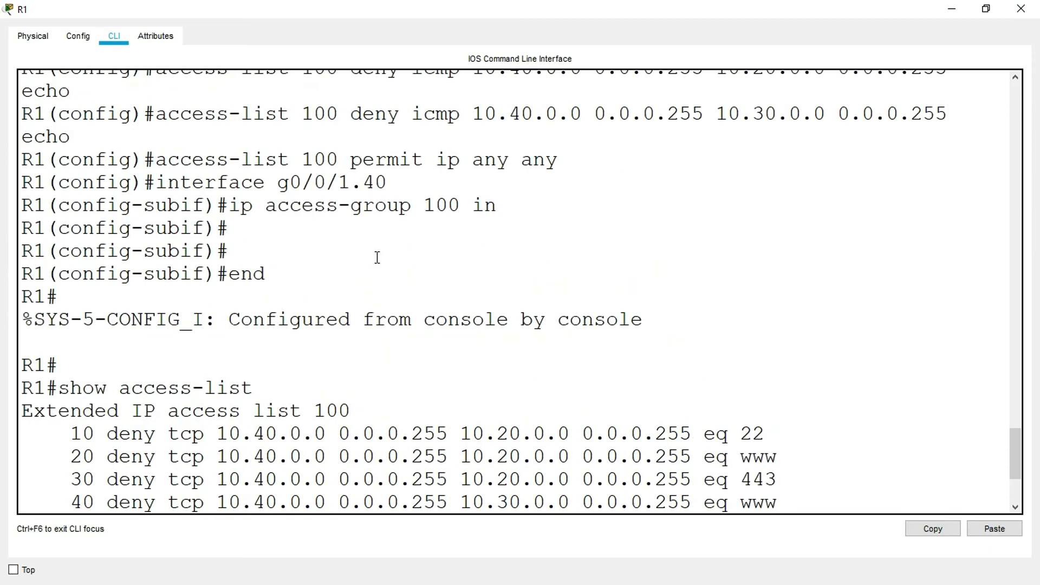
{"action": "type", "text": "/0/"}
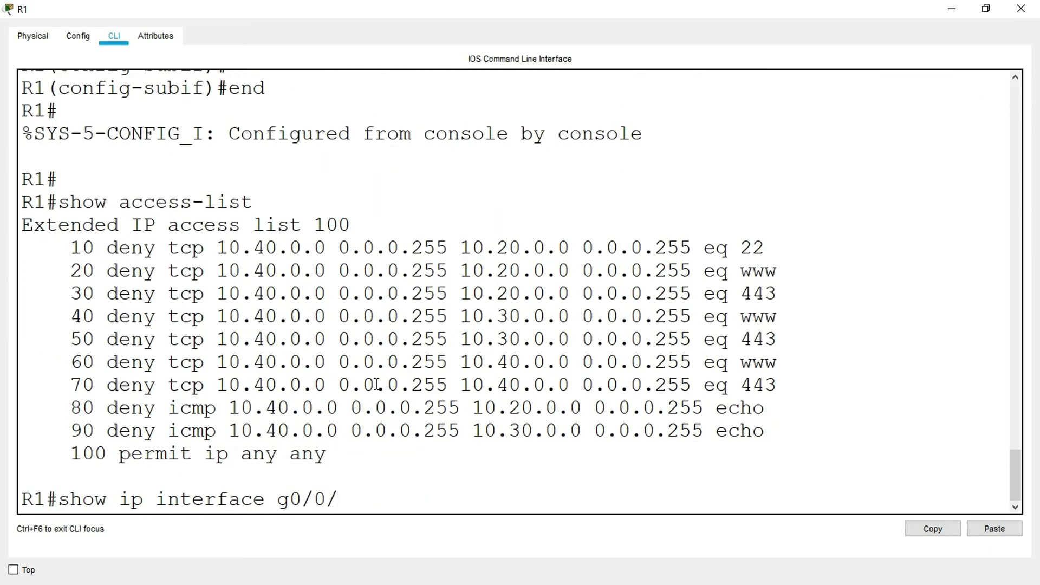
{"action": "type", "text": "1.40"}
{"action": "key", "text": "Return"}
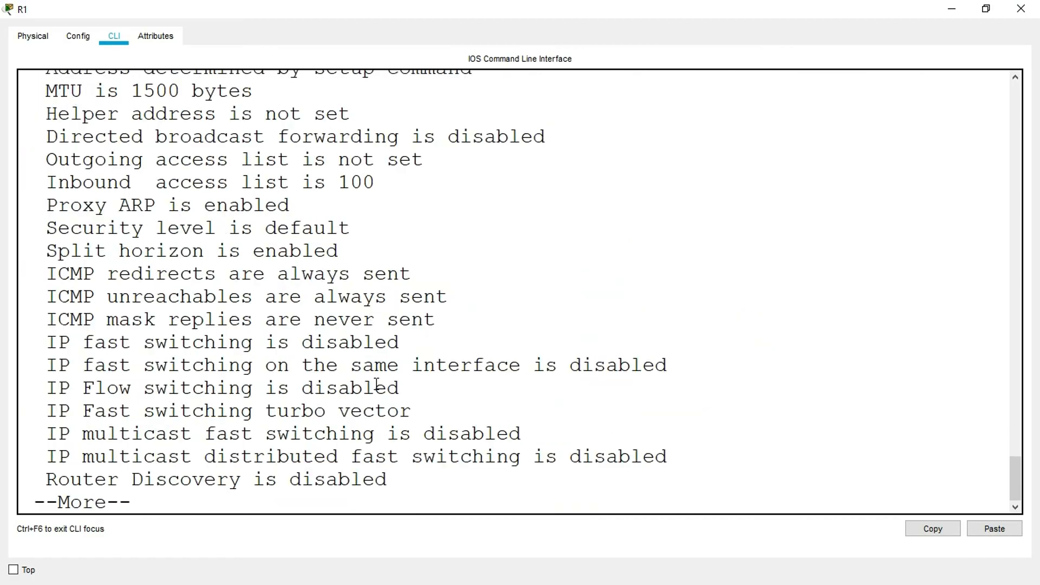
{"action": "key", "text": "space"}
{"action": "scroll", "coordinate": [159, 324], "scroll_direction": "up", "scroll_amount": 3}
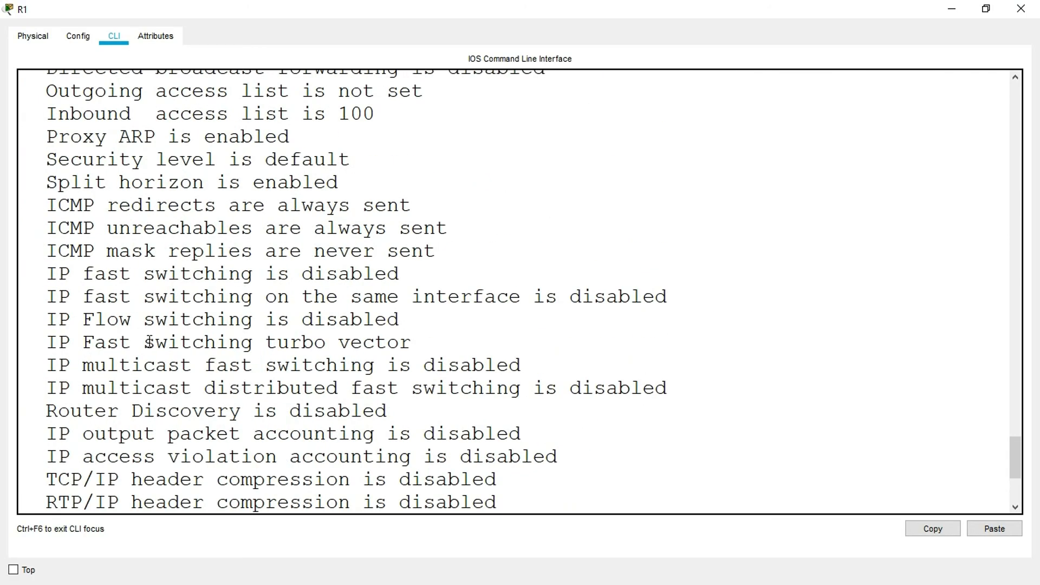
{"action": "scroll", "coordinate": [149, 342], "scroll_direction": "up", "scroll_amount": 1}
{"action": "scroll", "coordinate": [149, 341], "scroll_direction": "up", "scroll_amount": 2}
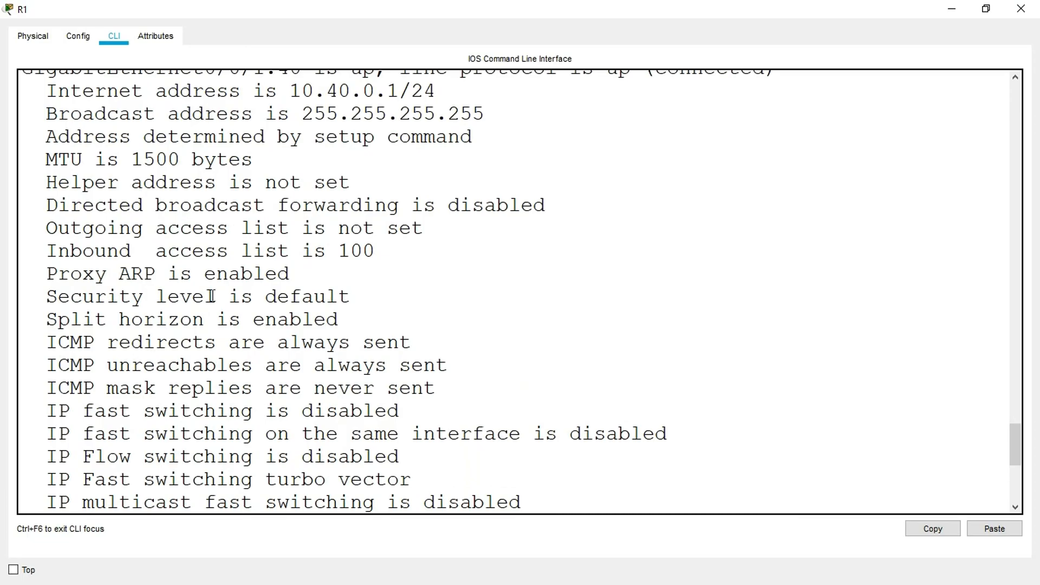
{"action": "left_click_drag", "start_coordinate": [50, 251], "coordinate": [374, 254]}
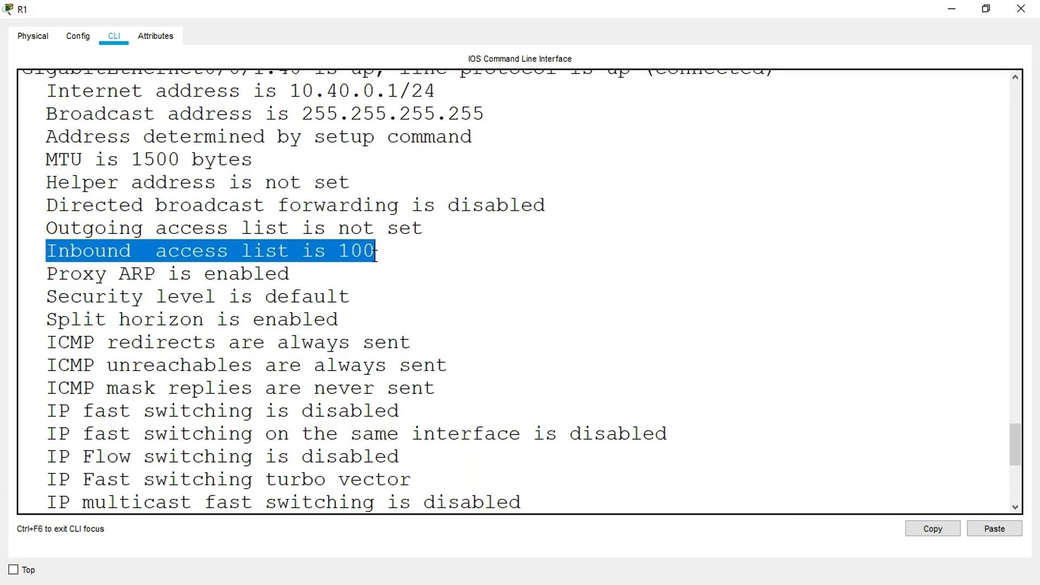
- Return to the Notepad draft and copy the access list 101 block, from its deny icmp rule through "ip access-group 101 in"
{"action": "left_click", "coordinate": [1021, 8]}
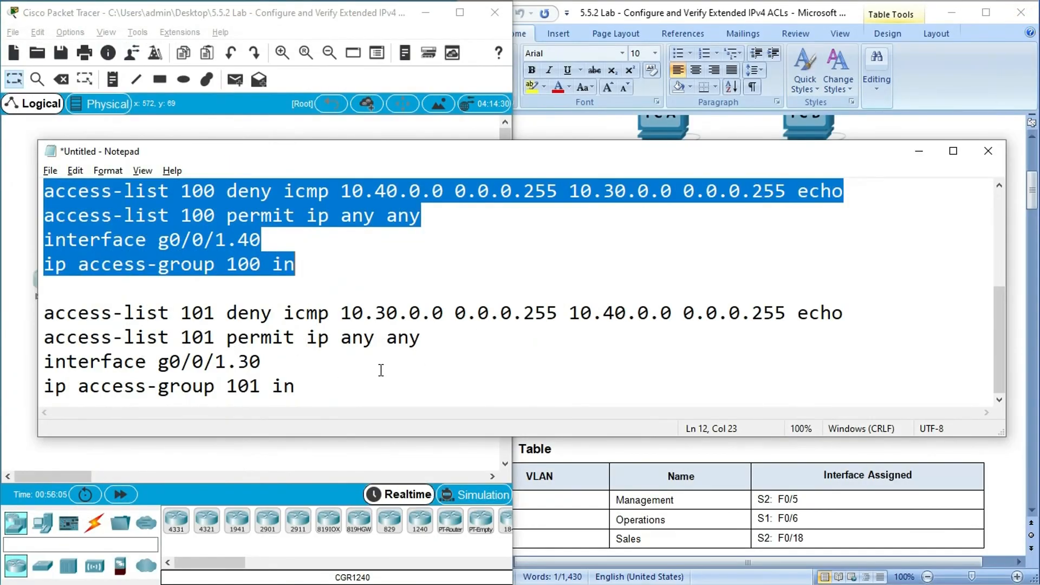
{"action": "left_click_drag", "start_coordinate": [45, 314], "coordinate": [311, 390]}
{"action": "key", "text": "super+c"}
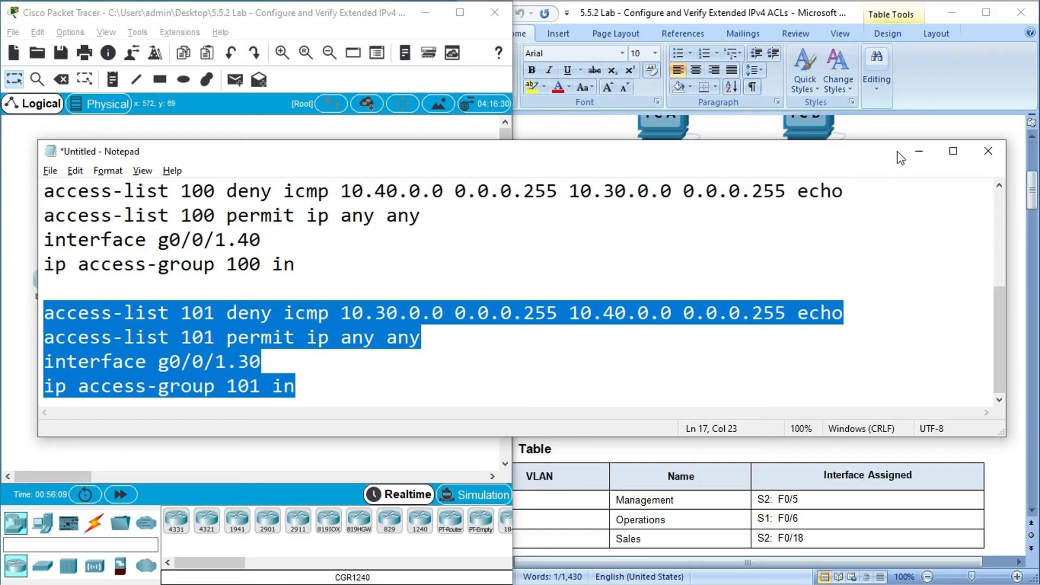
{"action": "left_click", "coordinate": [919, 151]}
- Reopen R1's command line, enter configure terminal, and paste the access list 101 block, applying it inbound on interface g0/0/1.30
{"action": "left_click", "coordinate": [50, 282]}
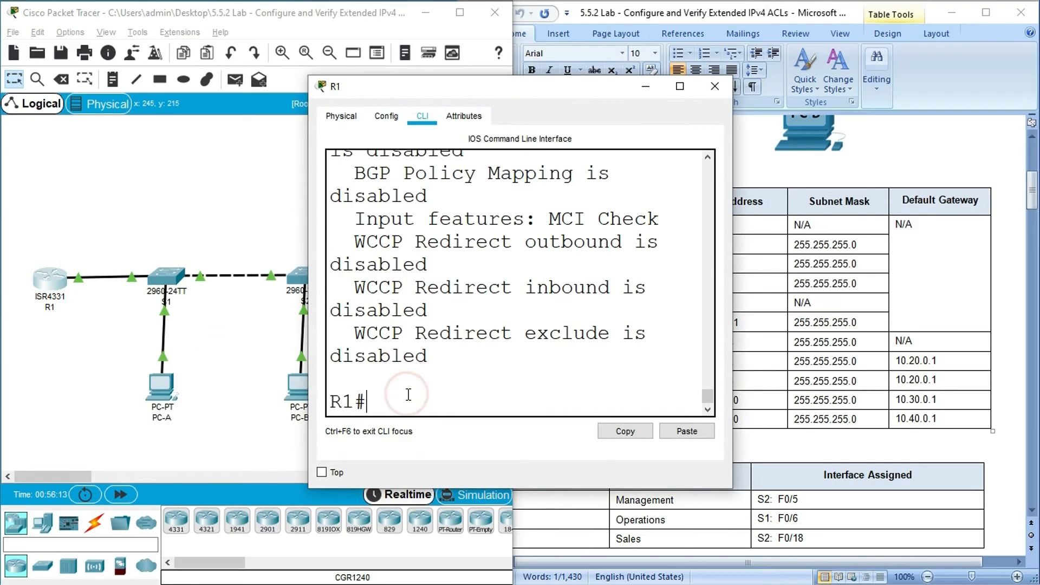
{"action": "type", "text": "configure terminal"}
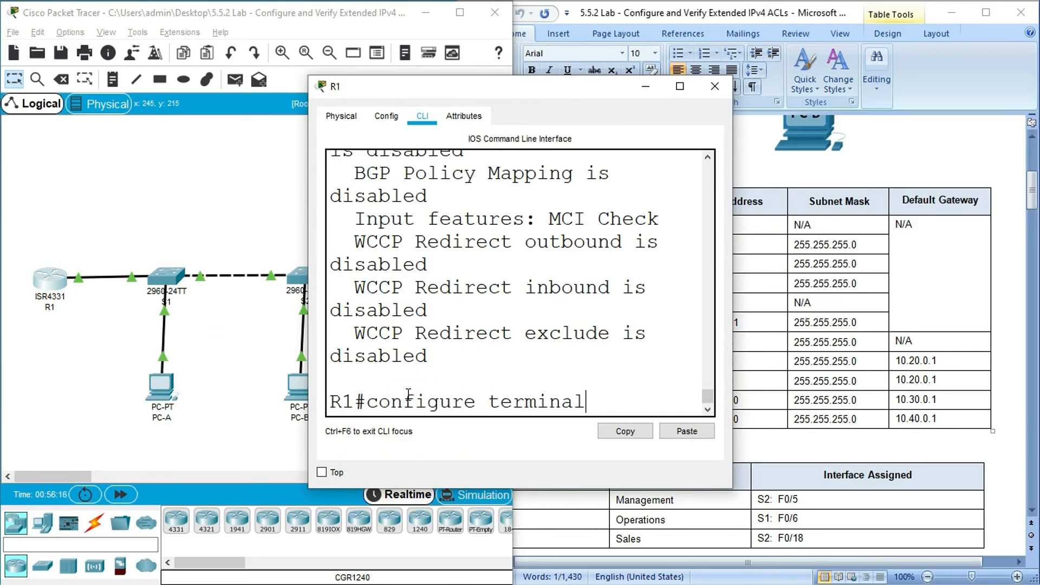
{"action": "key", "text": "Return"}
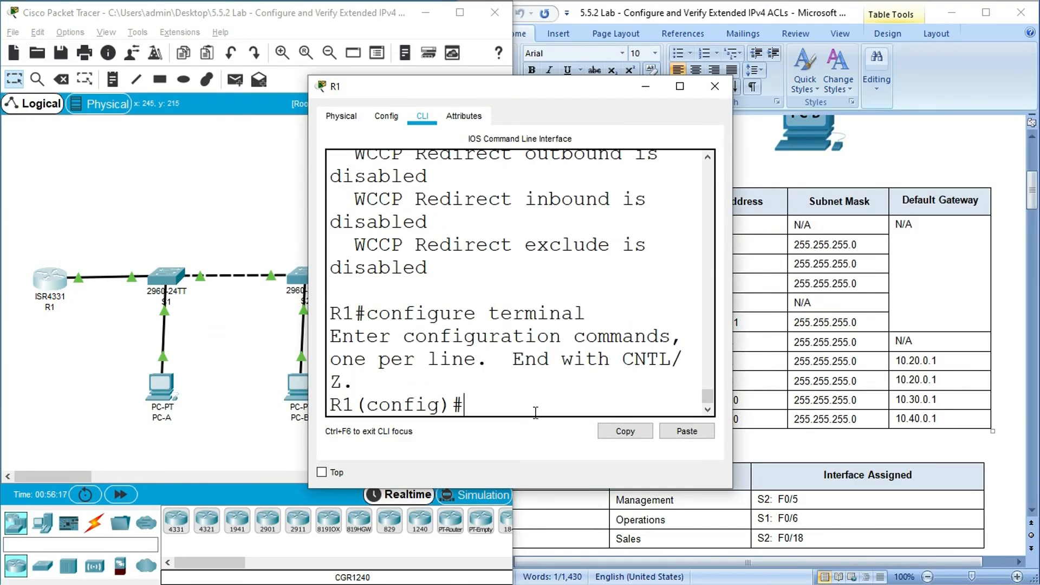
{"action": "left_click", "coordinate": [680, 87]}
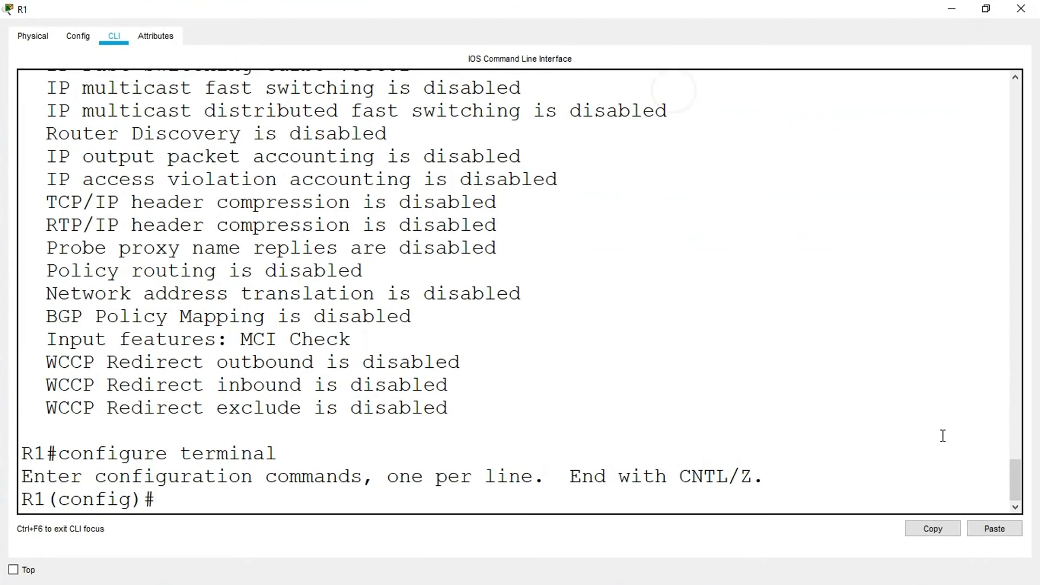
{"action": "left_click", "coordinate": [995, 528]}
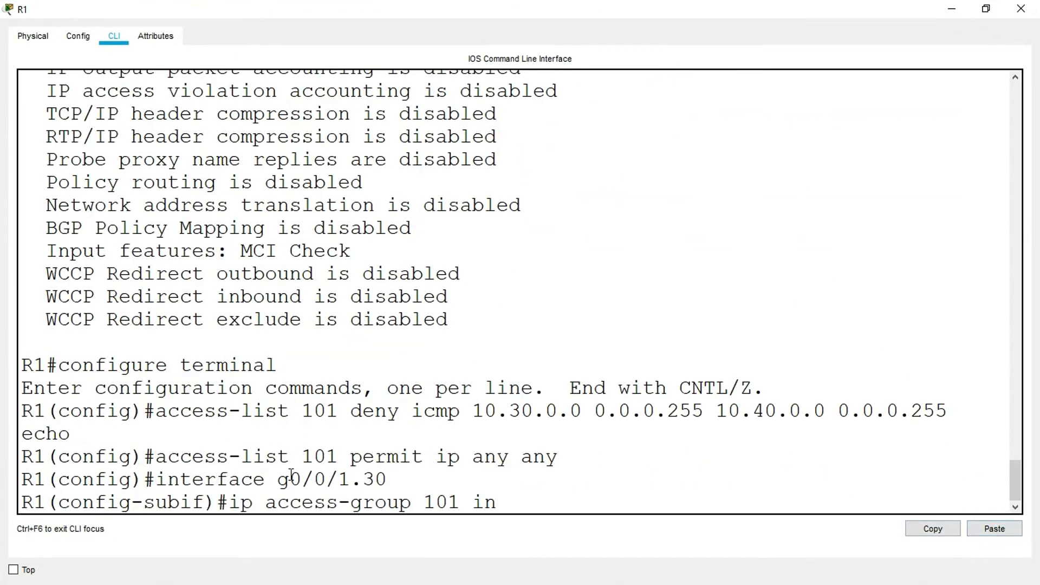
{"action": "left_click", "coordinate": [516, 505]}
{"action": "key", "text": "Return"}
{"action": "key", "text": "Return"}
{"action": "key", "text": "Return"}
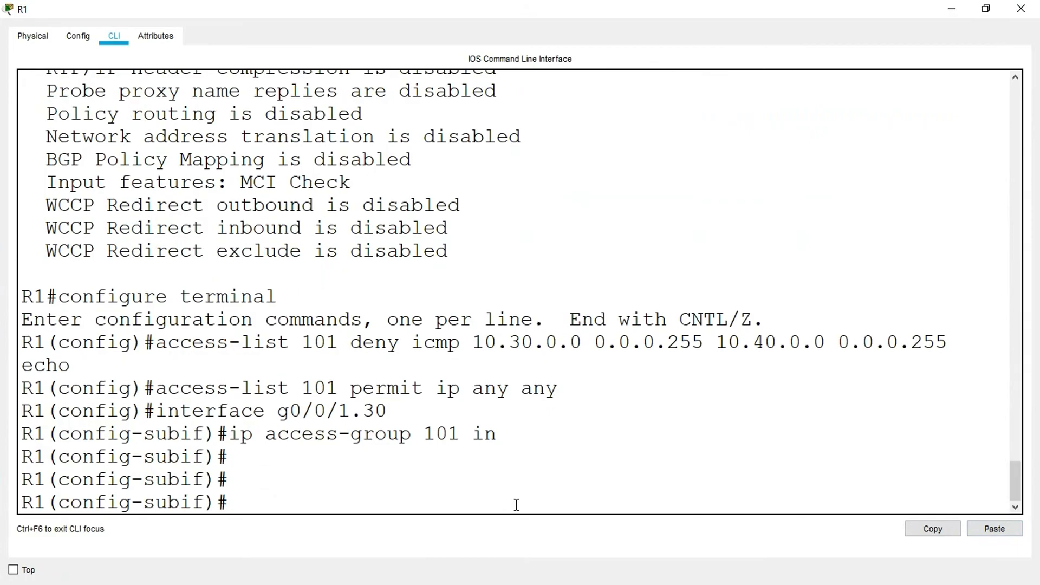
- Leave configuration mode with end and save the running configuration using copy run start, accepting the default startup-config filename
{"action": "type", "text": "end"}
{"action": "key", "text": "Return"}
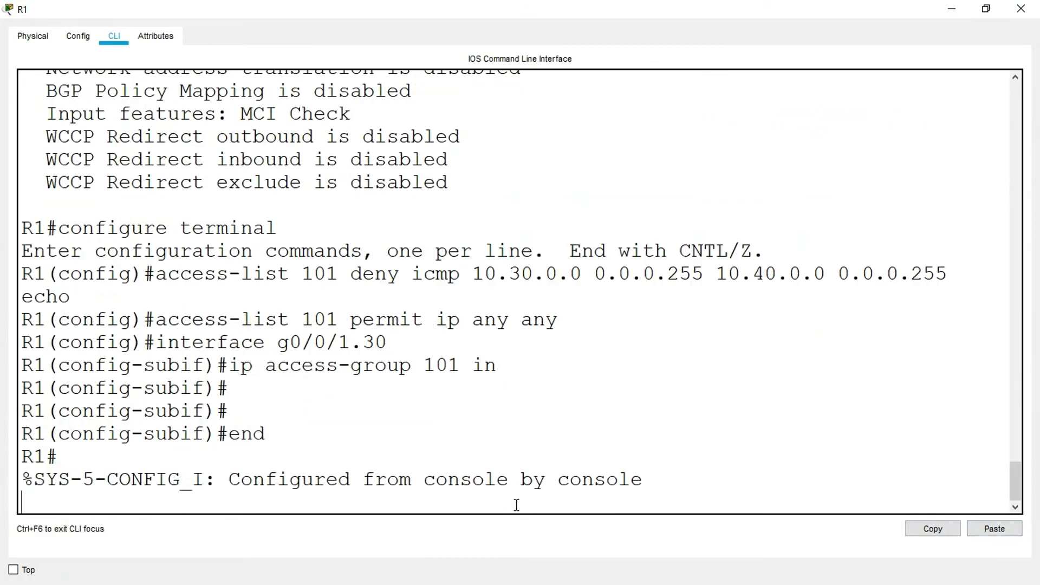
{"action": "key", "text": "Return"}
{"action": "key", "text": "Return"}
{"action": "type", "text": "copy ru"}
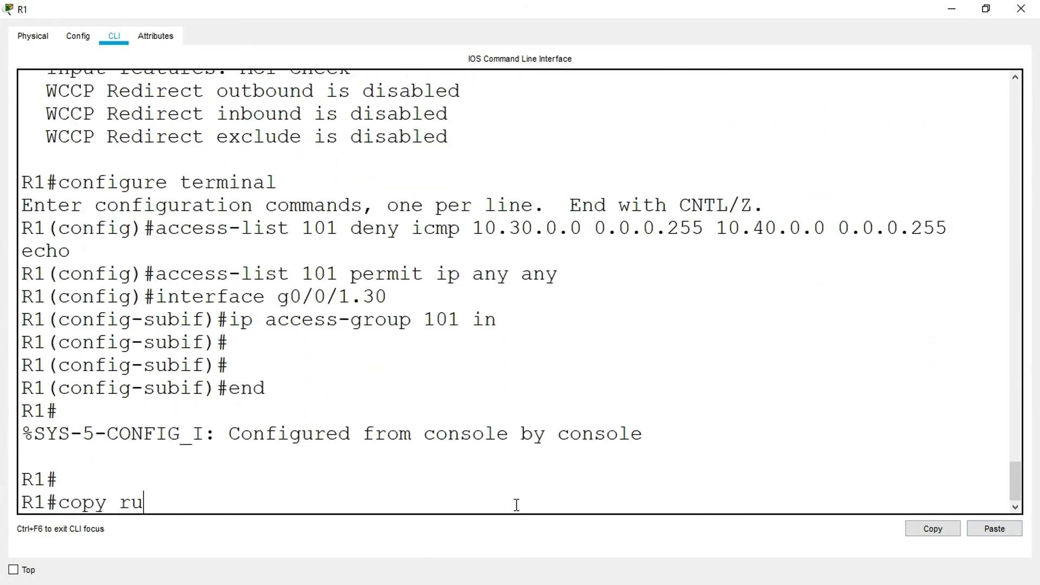
{"action": "type", "text": "n start"}
{"action": "key", "text": "Return"}
{"action": "key", "text": "Return"}
{"action": "key", "text": "Return"}
- Run show access-list and check the entries of access list 101 and the commands that apply it to g0/0/1.30
{"action": "type", "text": "show acces"}
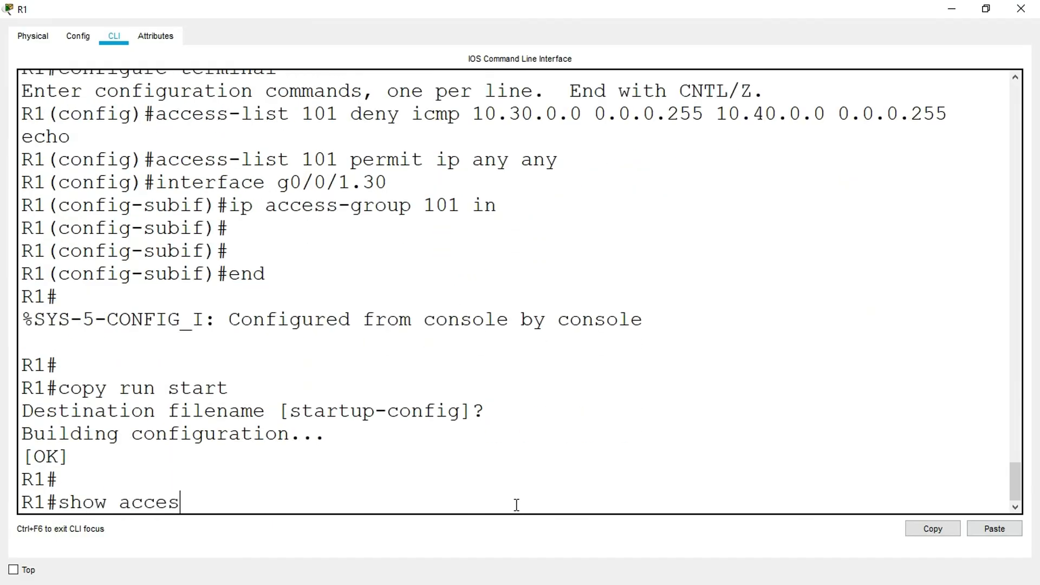
{"action": "type", "text": "s-list"}
{"action": "key", "text": "Return"}
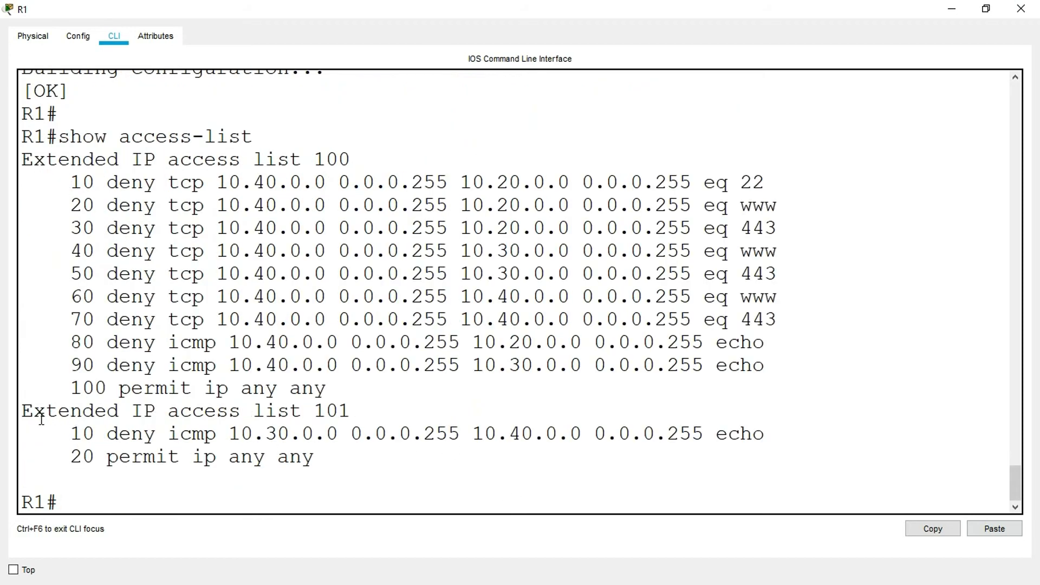
{"action": "left_click_drag", "start_coordinate": [296, 410], "coordinate": [349, 410]}
{"action": "left_click_drag", "start_coordinate": [70, 433], "coordinate": [366, 469]}
{"action": "left_click", "coordinate": [100, 503]}
{"action": "scroll", "coordinate": [189, 437], "scroll_direction": "up", "scroll_amount": 6}
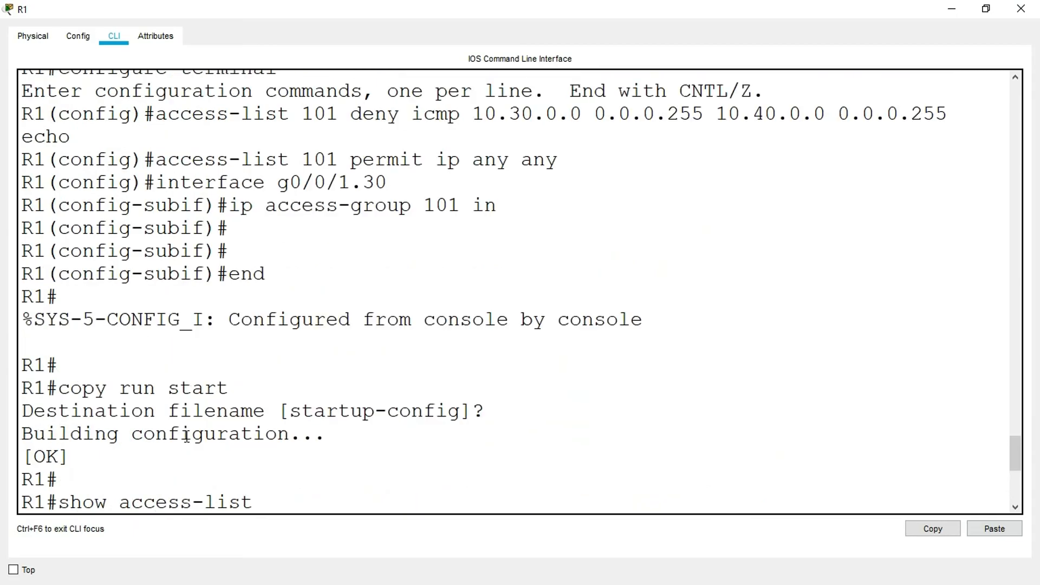
{"action": "left_click_drag", "start_coordinate": [280, 230], "coordinate": [386, 231]}
{"action": "scroll", "coordinate": [365, 295], "scroll_direction": "down", "scroll_amount": 6}
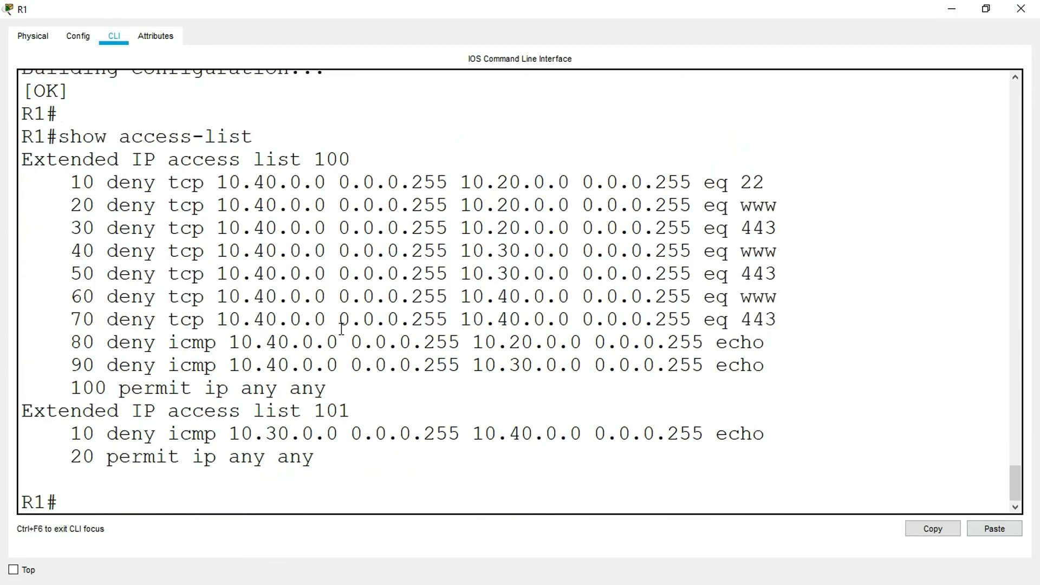
{"action": "left_click", "coordinate": [90, 498]}
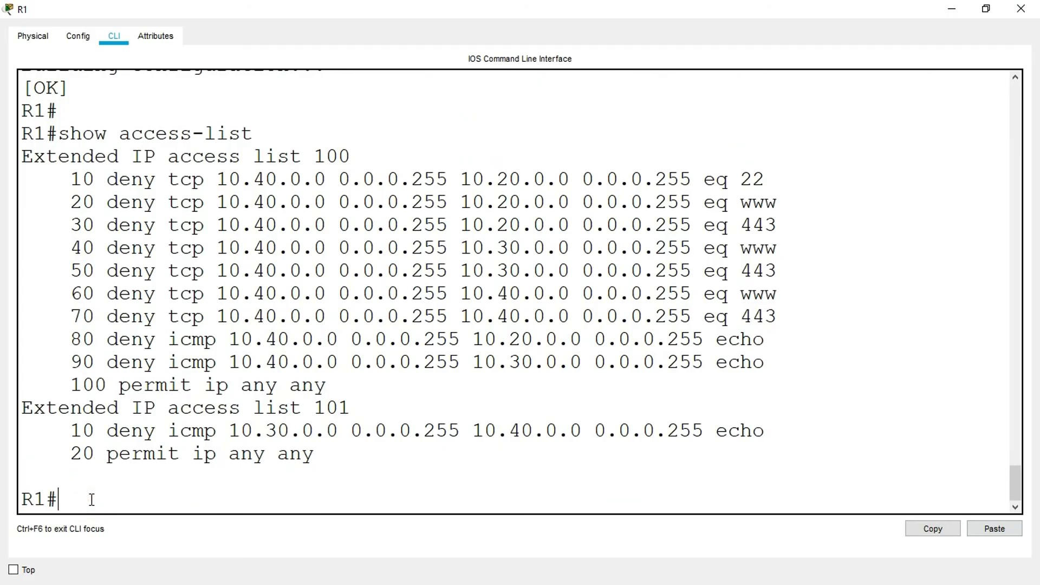
- Run show ip interface g0/0/1.30 on R1, check its inbound access list line, and close the router window
{"action": "type", "text": "show ip interface "}
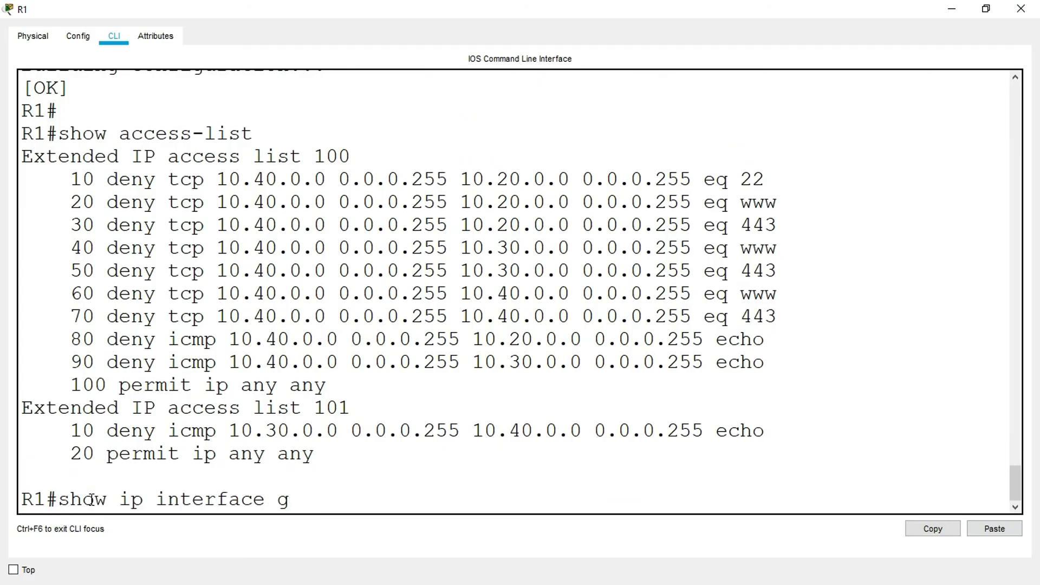
{"action": "type", "text": "g0/0/1.30"}
{"action": "key", "text": "Return"}
{"action": "scroll", "coordinate": [116, 356], "scroll_direction": "up", "scroll_amount": 3}
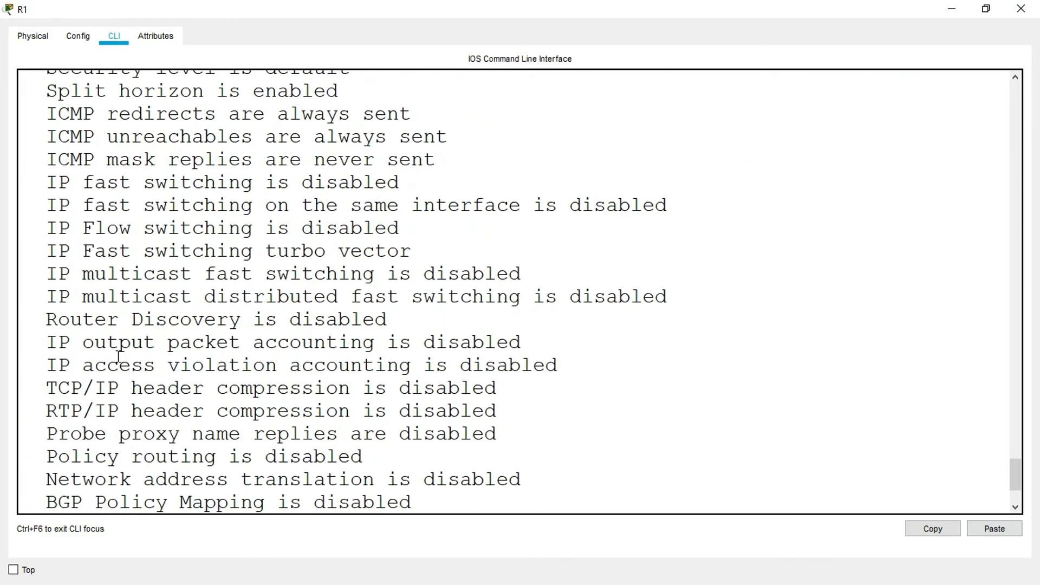
{"action": "scroll", "coordinate": [93, 291], "scroll_direction": "up", "scroll_amount": 2}
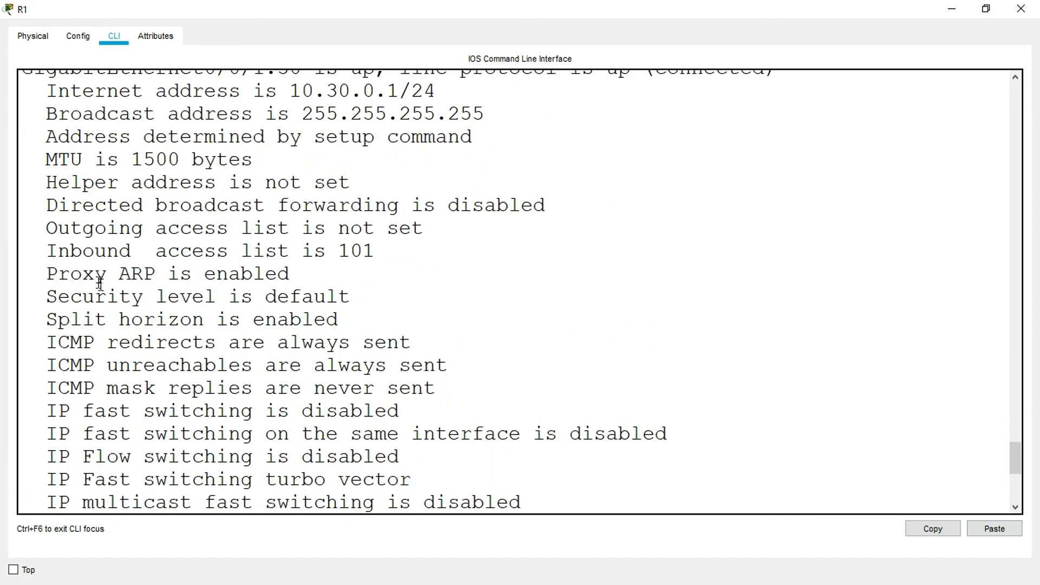
{"action": "left_click_drag", "start_coordinate": [379, 251], "coordinate": [165, 261]}
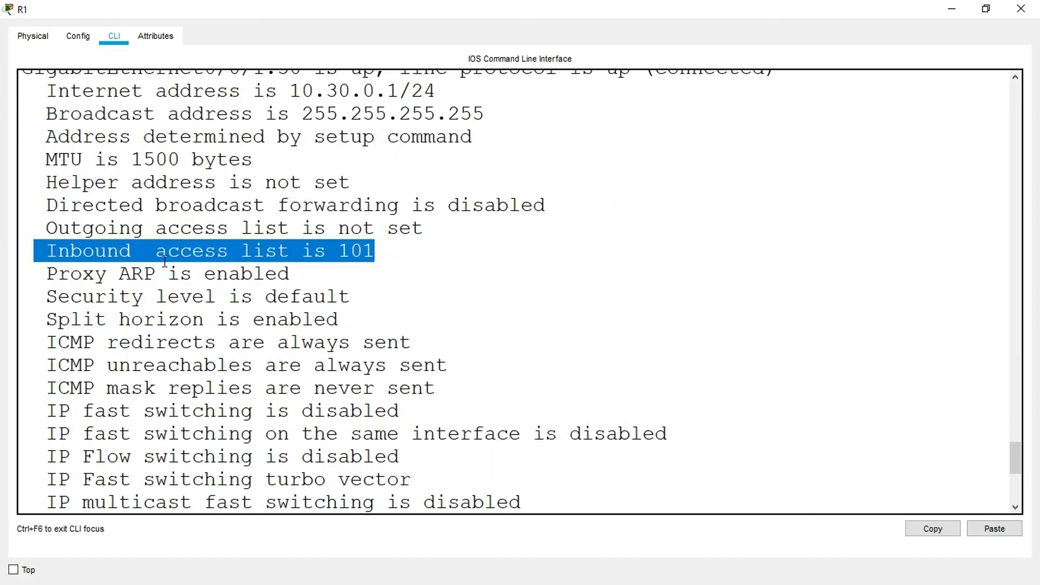
{"action": "left_click", "coordinate": [1024, 11]}
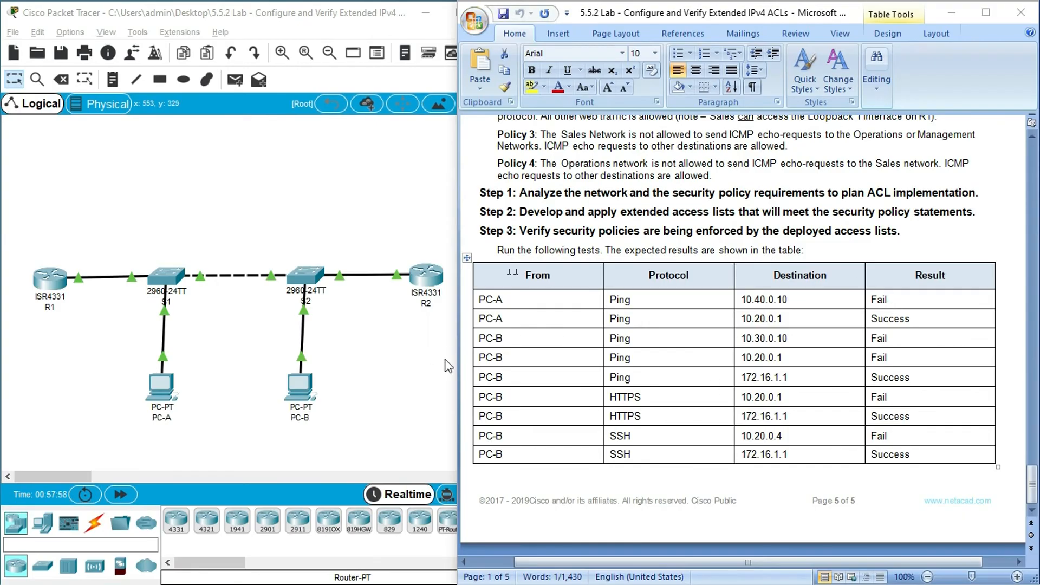
- Copy destination 10.40.0.10 from the first row of the lab's test table and open PC-A's Command Prompt
{"action": "left_click", "coordinate": [792, 300]}
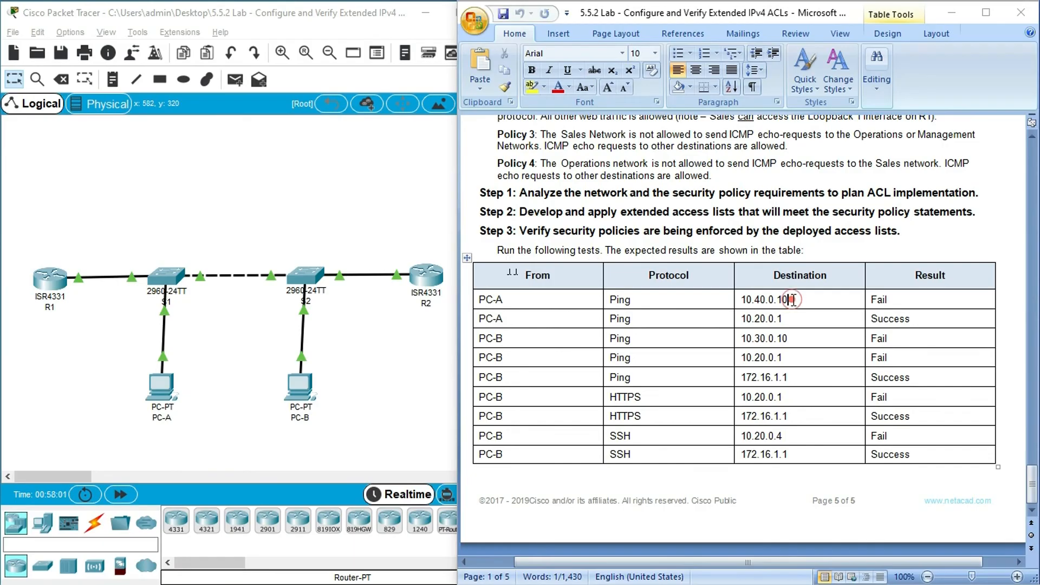
{"action": "left_click", "coordinate": [742, 300], "text": "shift"}
{"action": "key", "text": "super+c"}
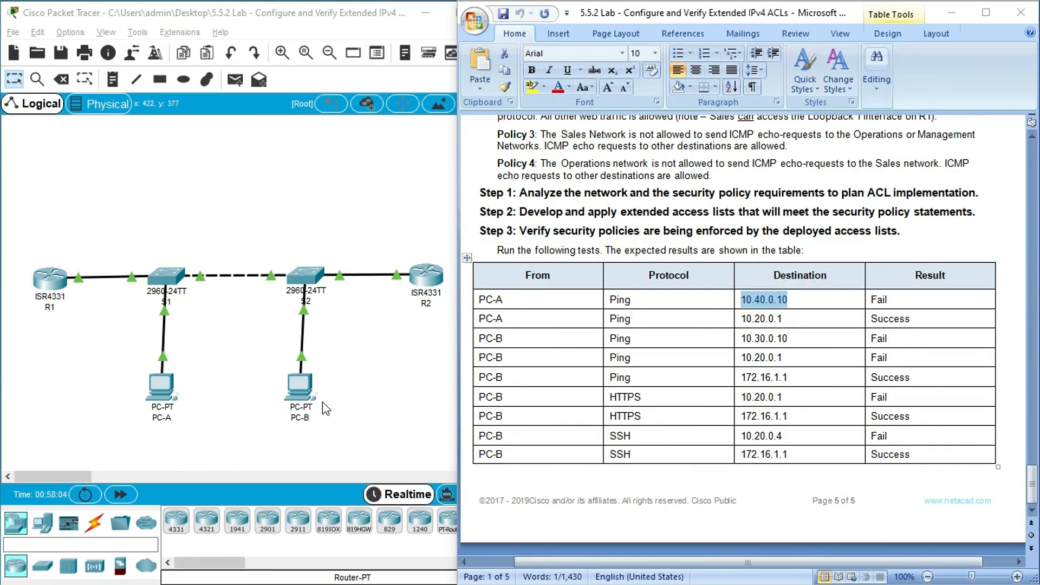
{"action": "left_click", "coordinate": [161, 389]}
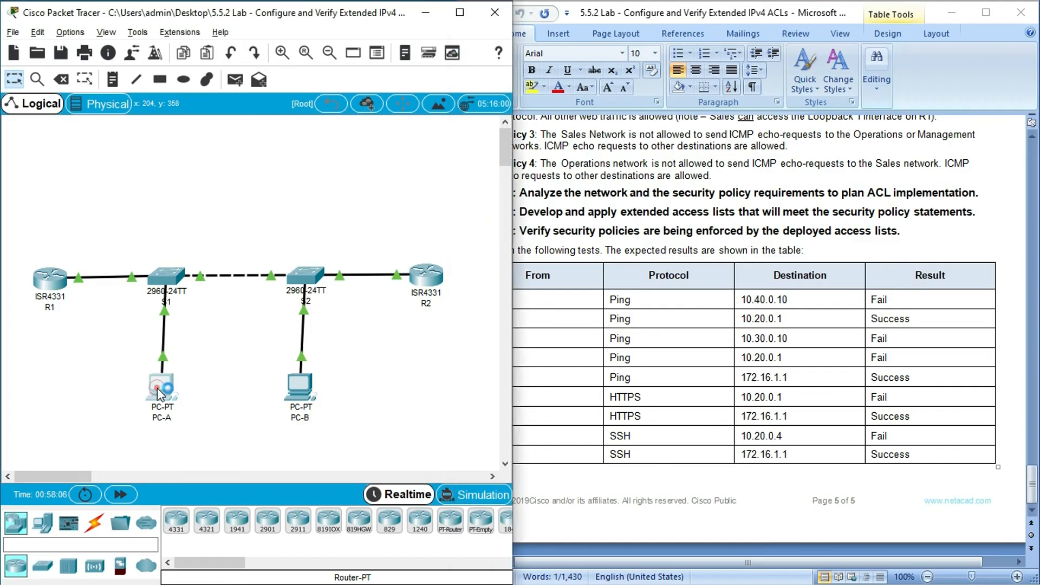
{"action": "left_click", "coordinate": [431, 116]}
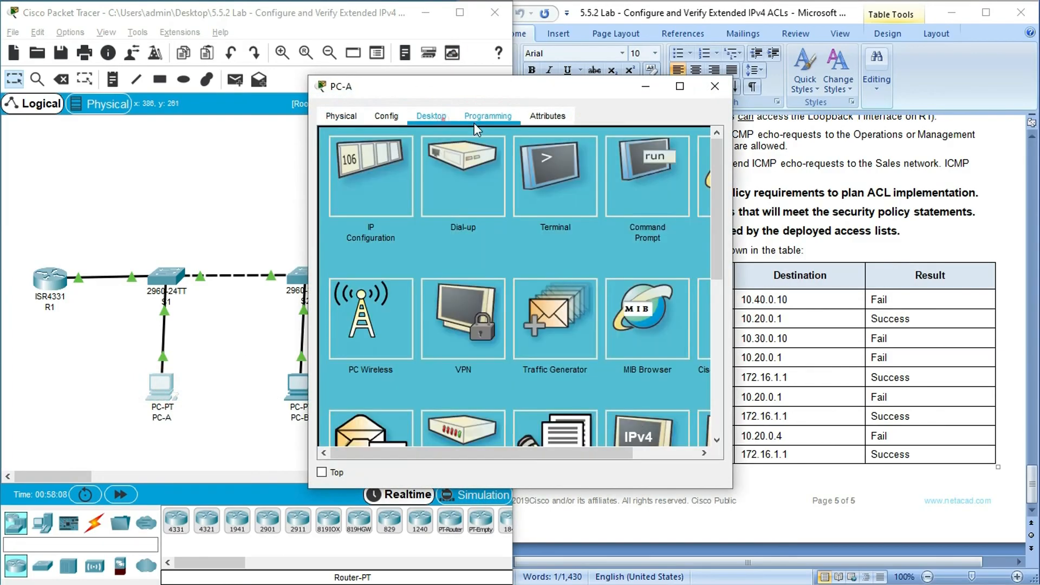
{"action": "left_click", "coordinate": [680, 87]}
{"action": "left_click", "coordinate": [713, 115]}
{"action": "left_click", "coordinate": [286, 246]}
- Ping 10.40.0.10 from PC-A using the copied address, and compare the reply with the table's expected result
{"action": "type", "text": "ping"}
{"action": "right_click", "coordinate": [158, 148]}
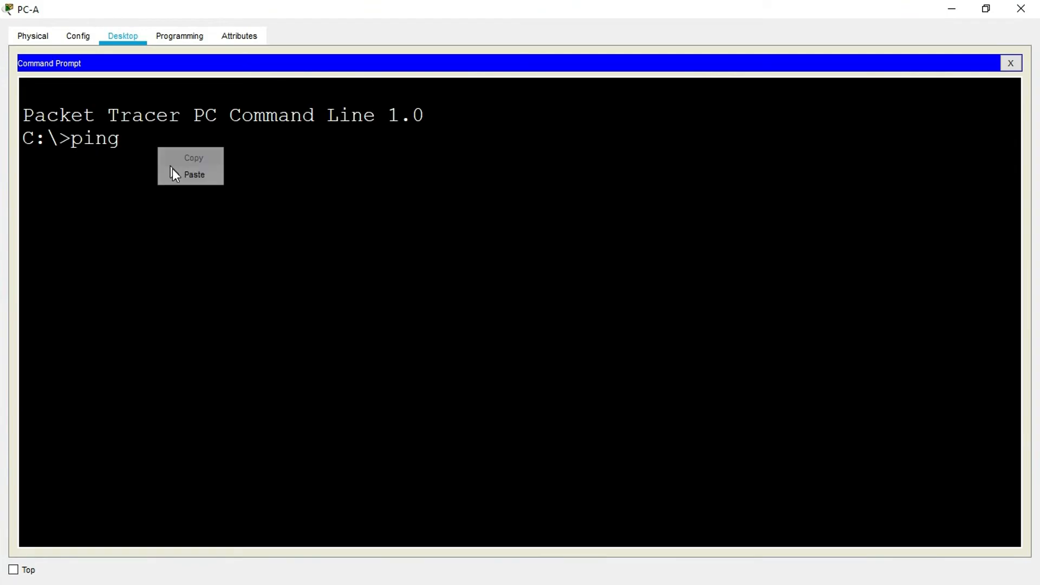
{"action": "left_click", "coordinate": [174, 173]}
{"action": "key", "text": "Return"}
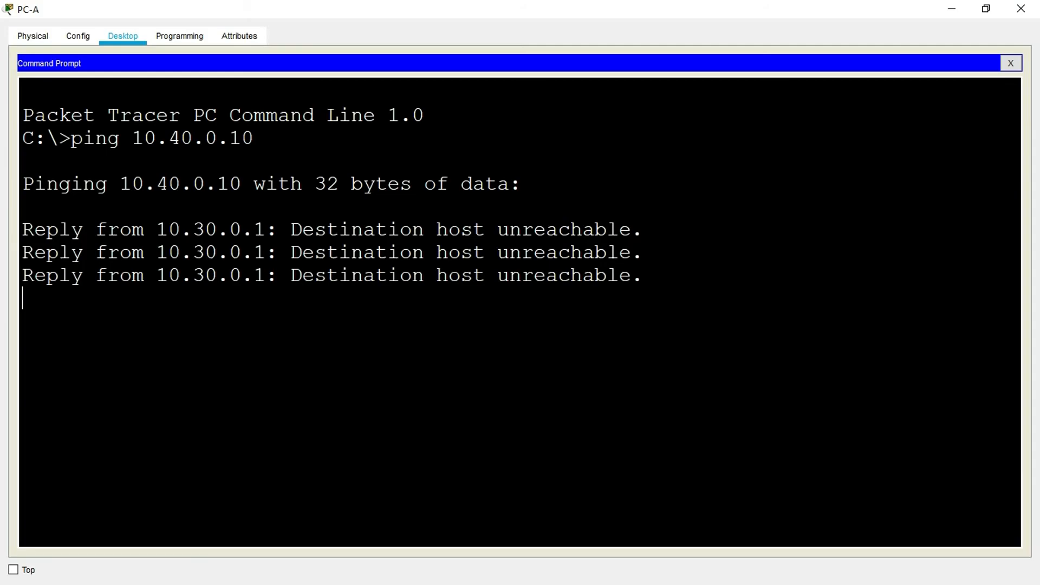
{"action": "left_click", "coordinate": [986, 9]}
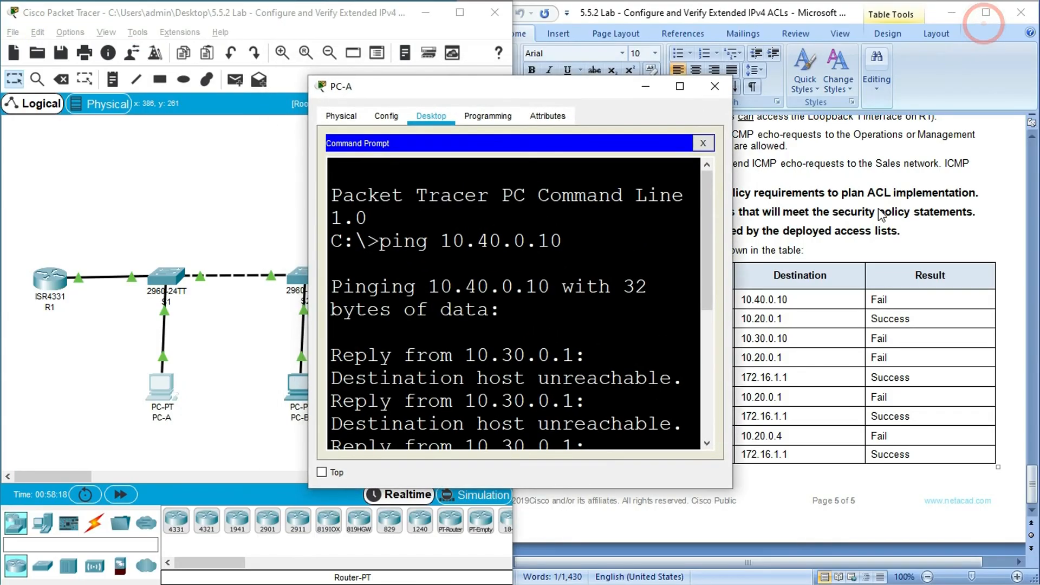
{"action": "left_click_drag", "start_coordinate": [898, 305], "coordinate": [872, 301]}
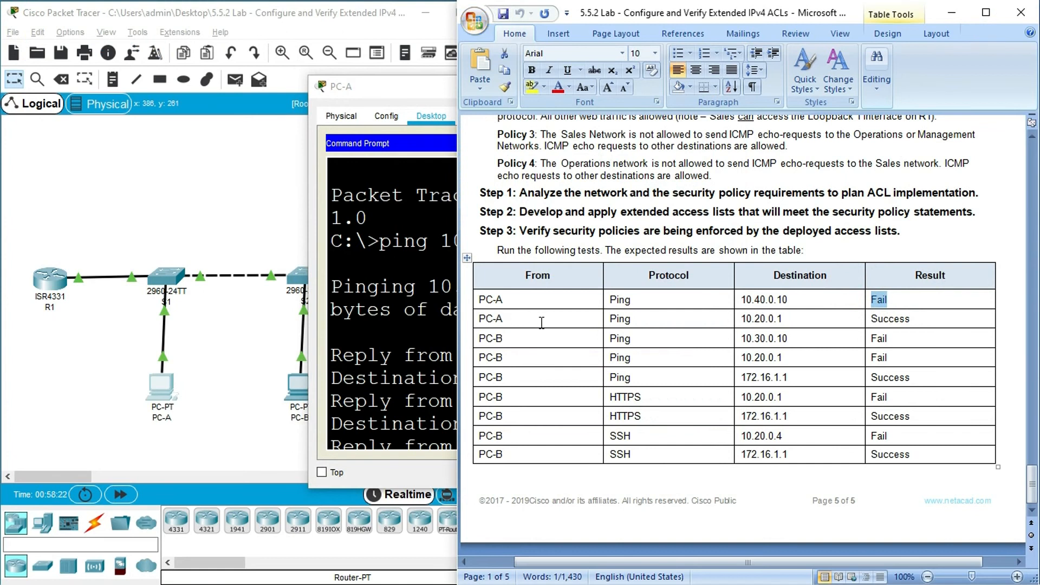
- Copy destination 10.20.0.1 from the second PC-A test row, ping it from PC-A's Command Prompt, and return to the lab document
{"action": "left_click", "coordinate": [740, 321]}
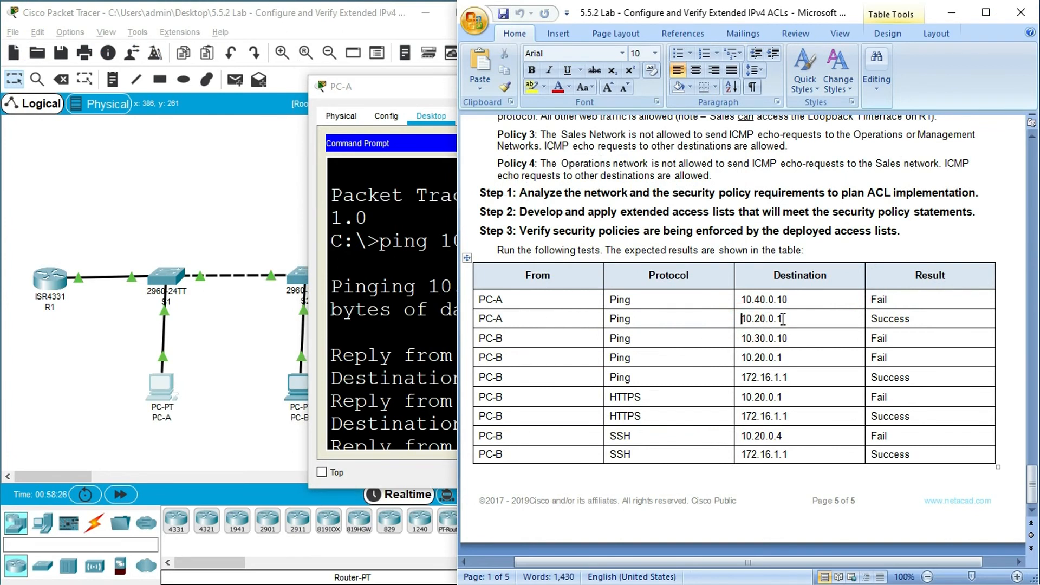
{"action": "double_click", "coordinate": [781, 320]}
{"action": "key", "text": "super+c"}
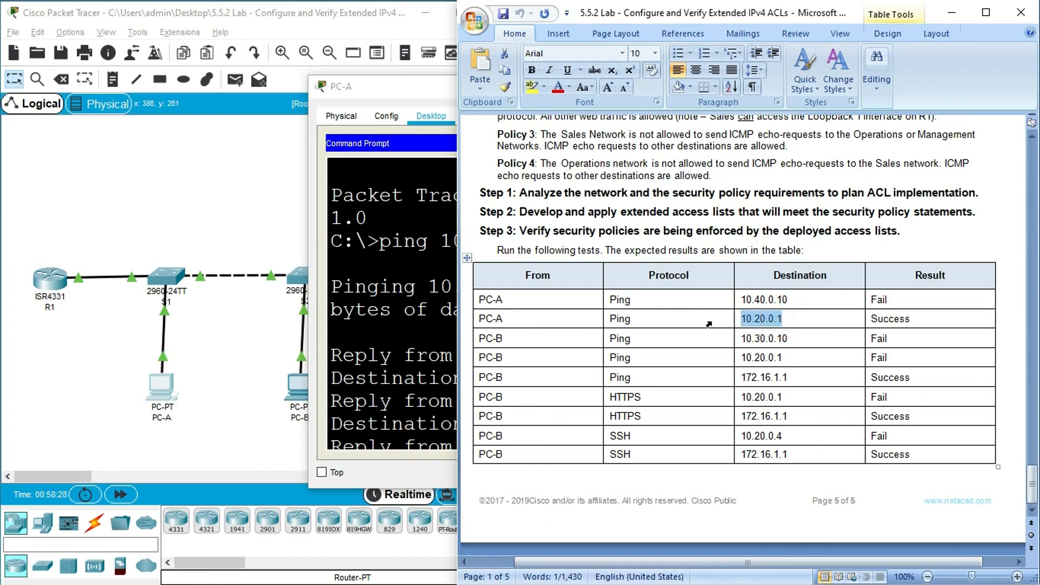
{"action": "left_click", "coordinate": [163, 386]}
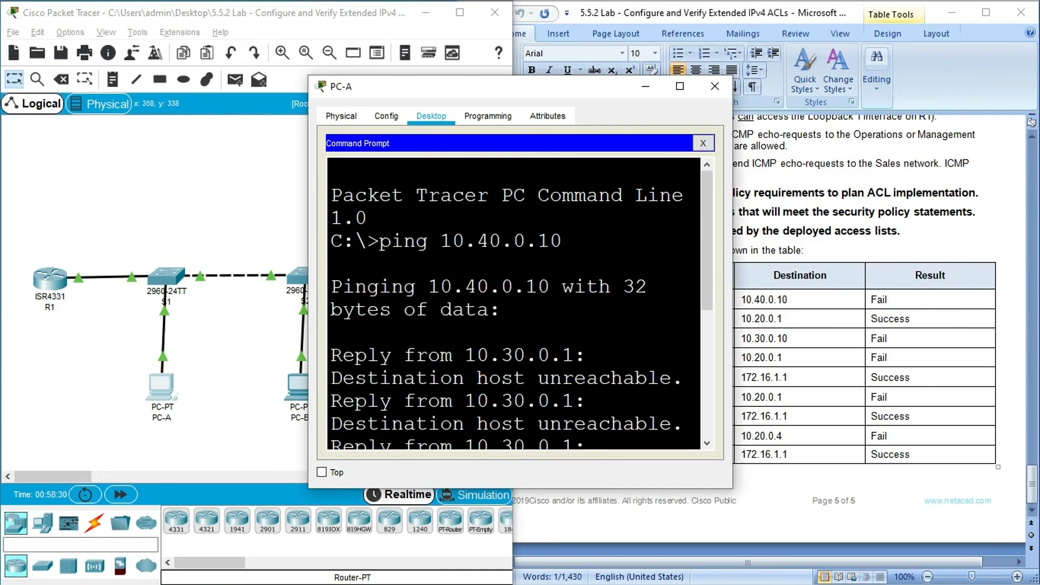
{"action": "left_click", "coordinate": [680, 86]}
{"action": "left_click", "coordinate": [159, 421]}
{"action": "type", "text": "ping"}
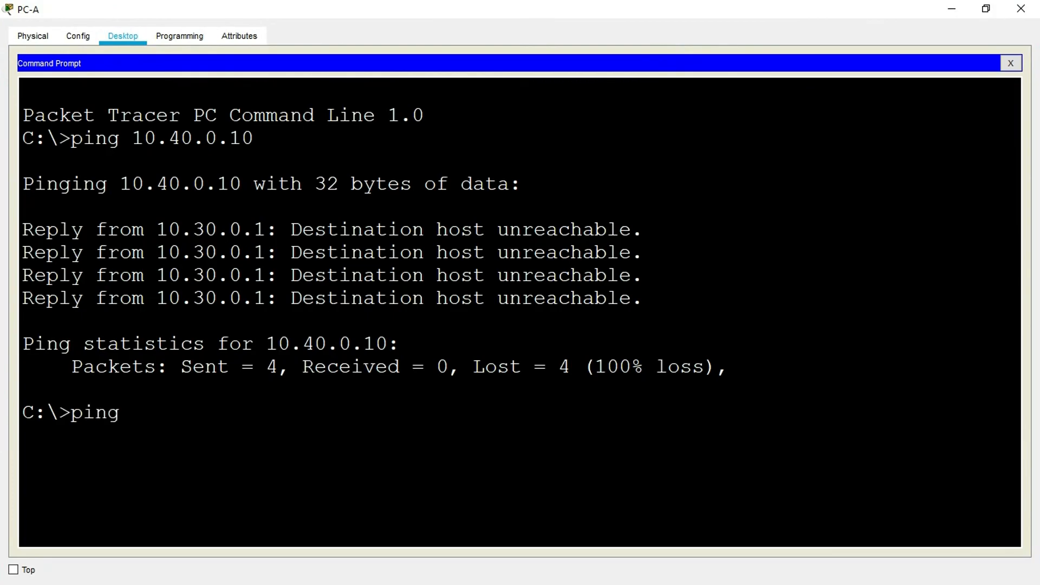
{"action": "right_click", "coordinate": [158, 419]}
{"action": "left_click", "coordinate": [180, 436]}
{"action": "key", "text": "Return"}
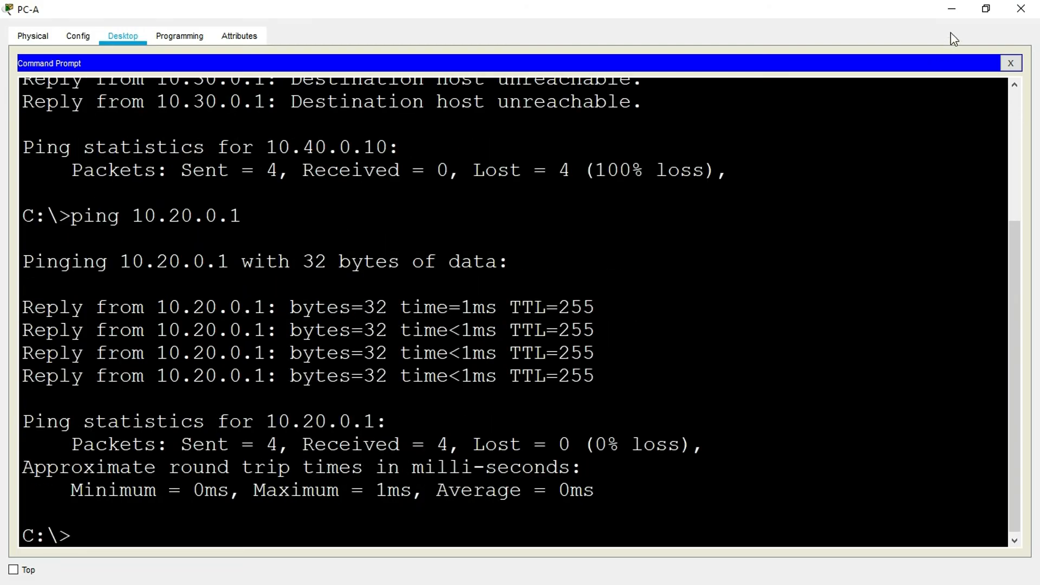
{"action": "left_click", "coordinate": [986, 8]}
{"action": "left_click", "coordinate": [860, 298]}
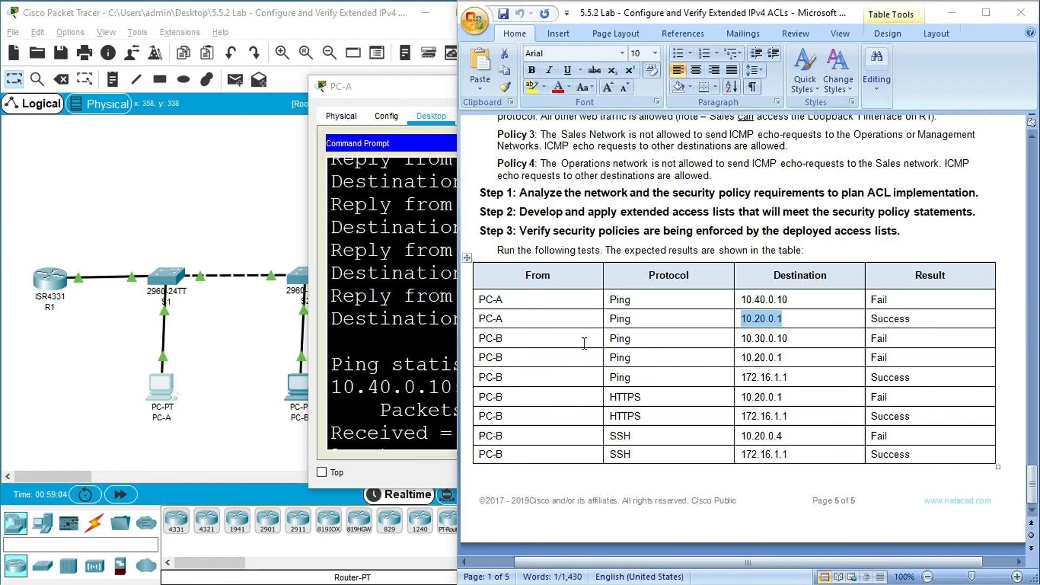
- Copy destination 10.30.0.10 from the first PC-B test row, close PC-A's window, and open PC-B's Command Prompt
{"action": "left_click", "coordinate": [742, 339]}
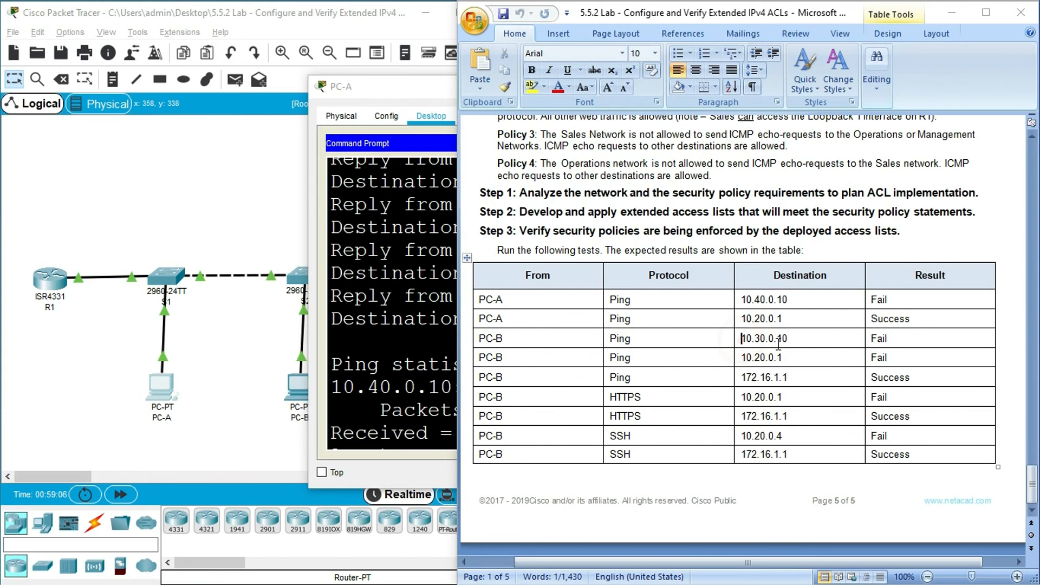
{"action": "left_click_drag", "start_coordinate": [741, 340], "coordinate": [788, 340]}
{"action": "key", "text": "super+c"}
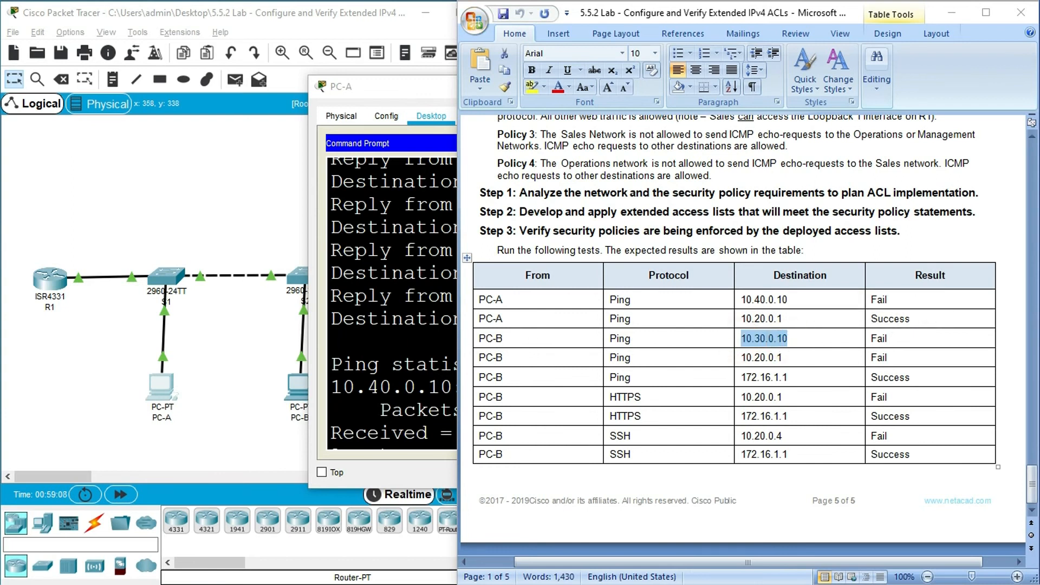
{"action": "left_click", "coordinate": [393, 85]}
{"action": "left_click", "coordinate": [704, 88]}
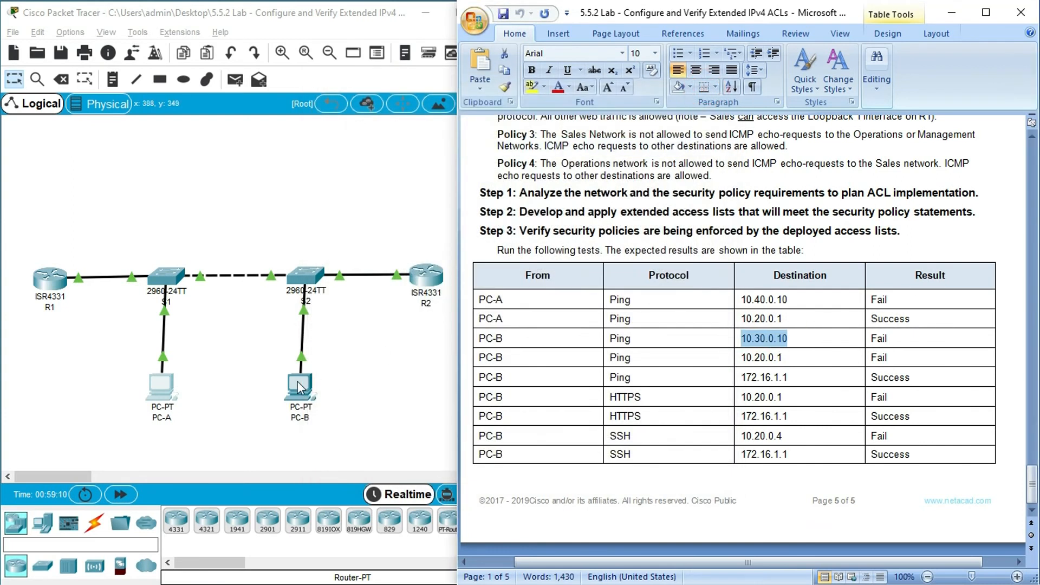
{"action": "left_click", "coordinate": [299, 385]}
{"action": "left_click", "coordinate": [432, 115]}
{"action": "left_click", "coordinate": [645, 174]}
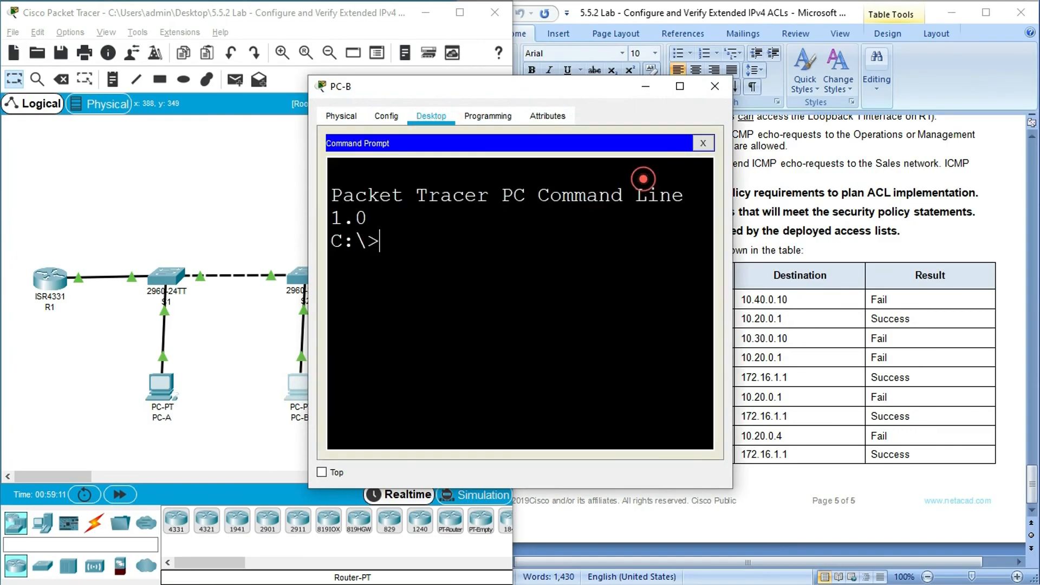
- Ping 10.30.0.10 from PC-B using the copied address, check the replies, and return to the topology
{"action": "type", "text": "ping"}
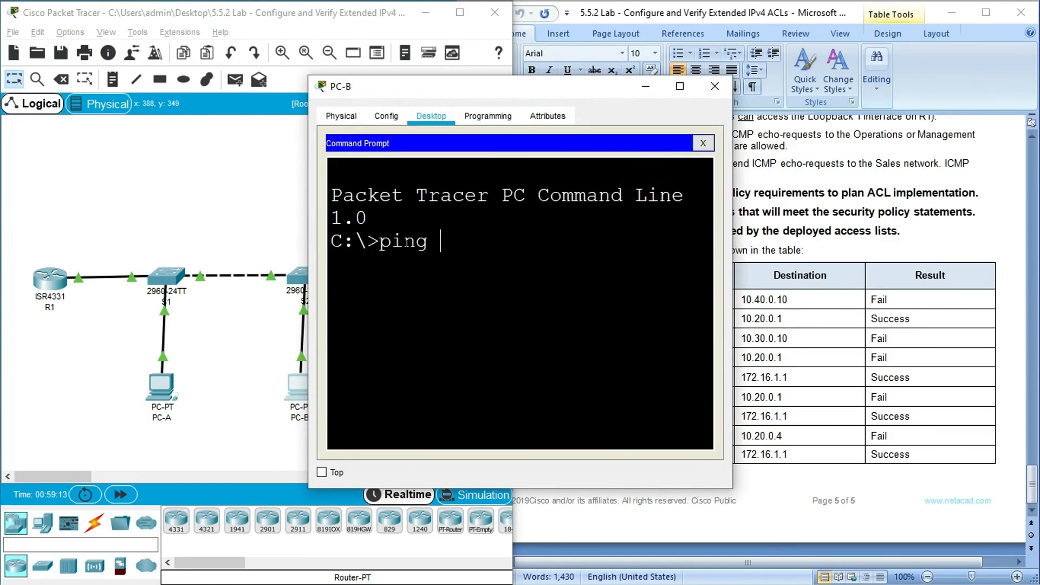
{"action": "right_click", "coordinate": [445, 238]}
{"action": "left_click", "coordinate": [463, 264]}
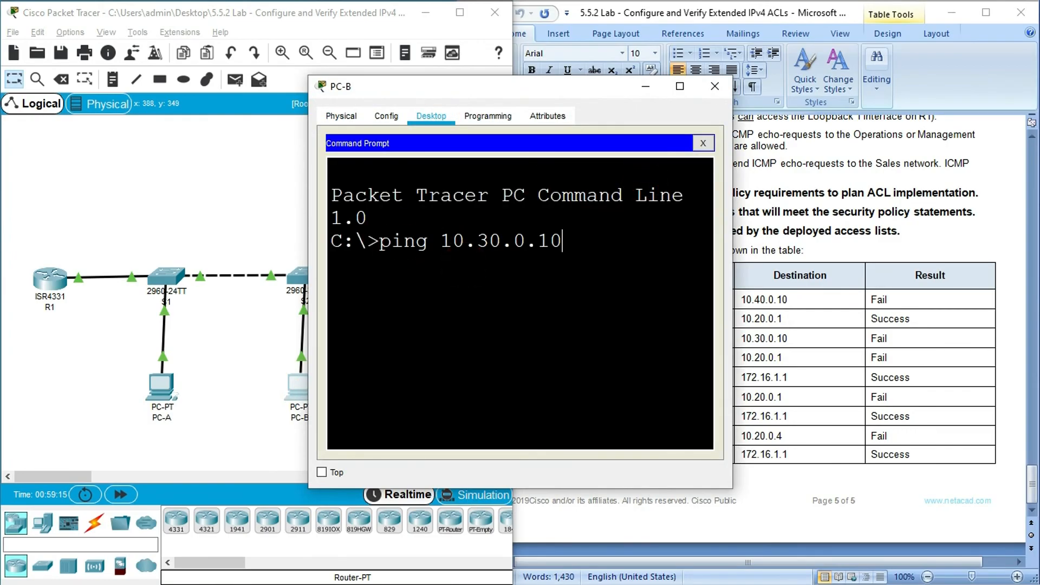
{"action": "key", "text": "Return"}
{"action": "left_click", "coordinate": [680, 86]}
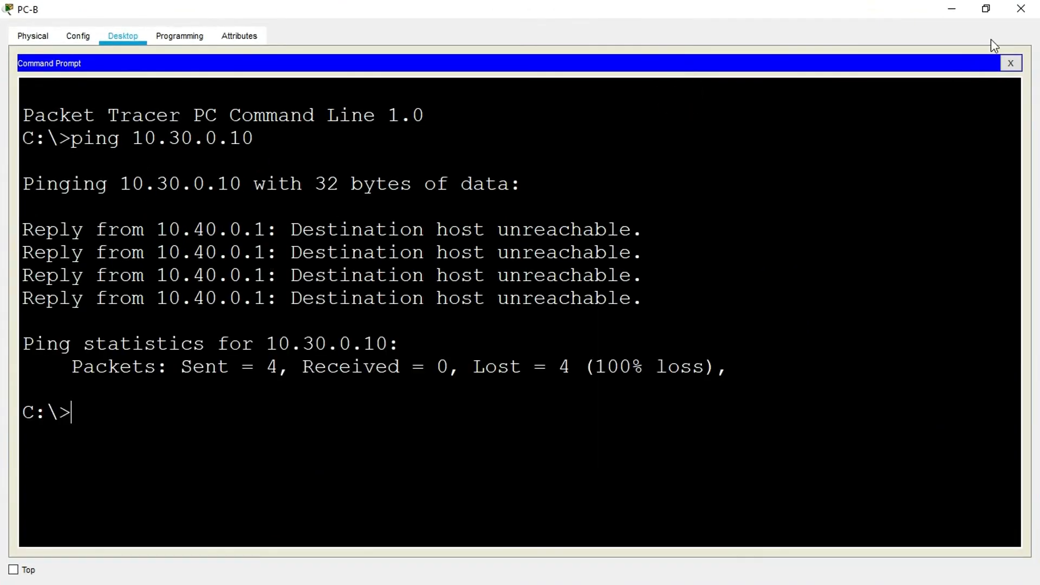
{"action": "left_click", "coordinate": [986, 8]}
{"action": "left_click", "coordinate": [242, 339]}
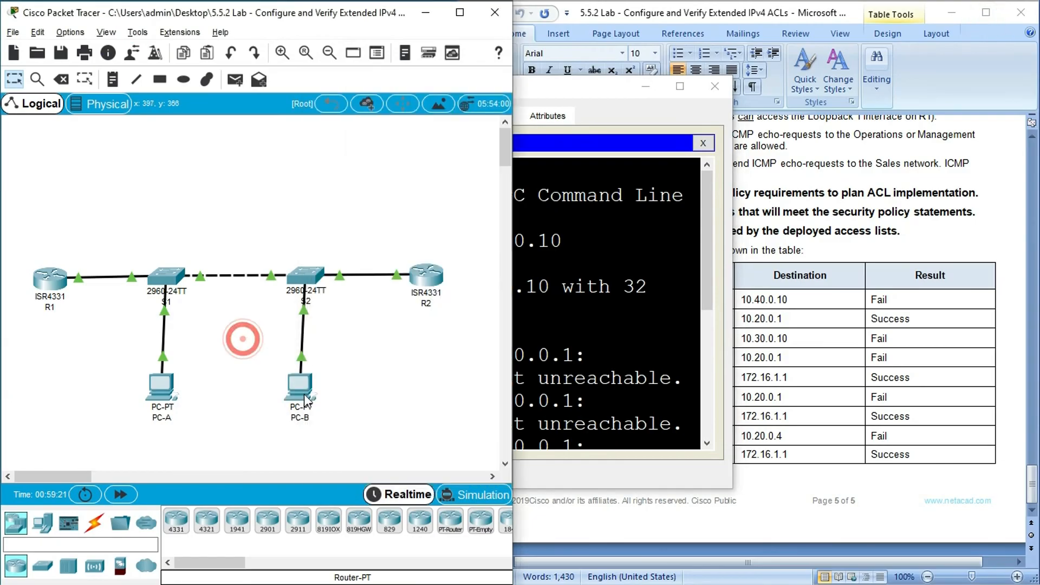
- Copy destination 10.20.0.1 from PC-B's second ping row in the test table and ping it from PC-B's Command Prompt
{"action": "left_click", "coordinate": [767, 358]}
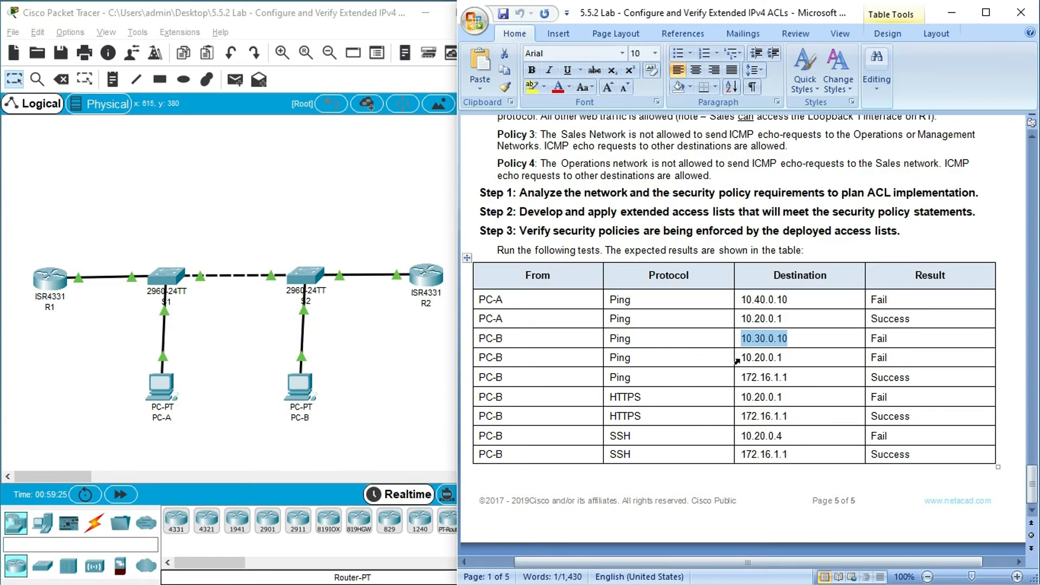
{"action": "left_click_drag", "start_coordinate": [740, 358], "coordinate": [786, 359]}
{"action": "key", "text": "super+c"}
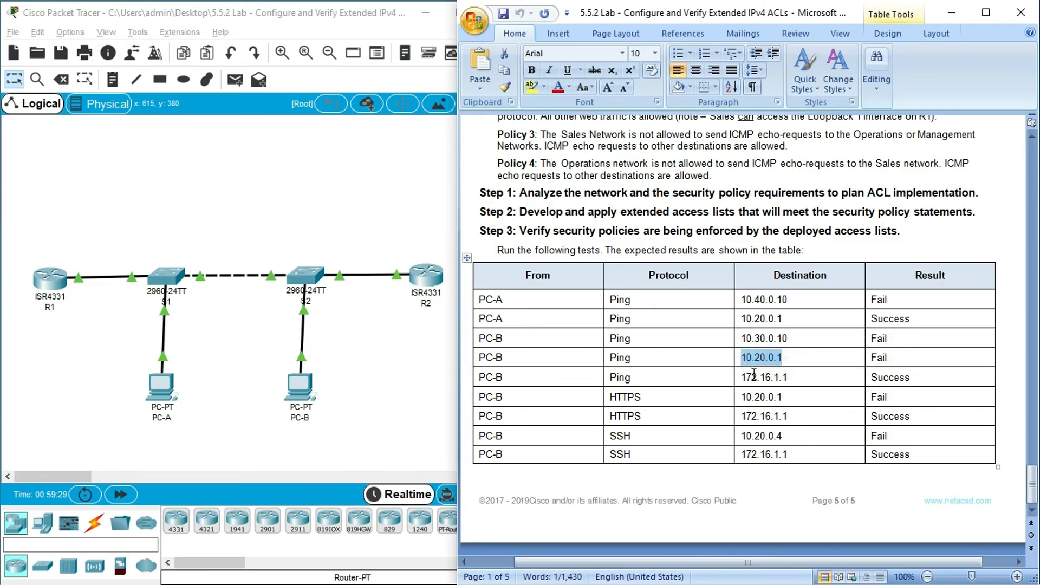
{"action": "left_click", "coordinate": [307, 384]}
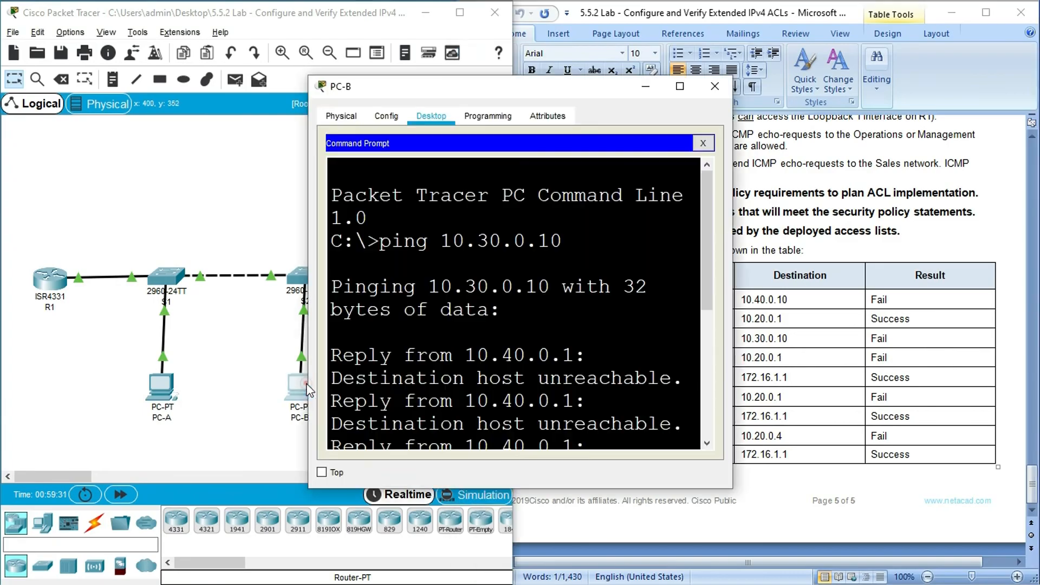
{"action": "left_click", "coordinate": [680, 86]}
{"action": "type", "text": "ping"}
{"action": "right_click", "coordinate": [187, 415]}
{"action": "left_click", "coordinate": [199, 440]}
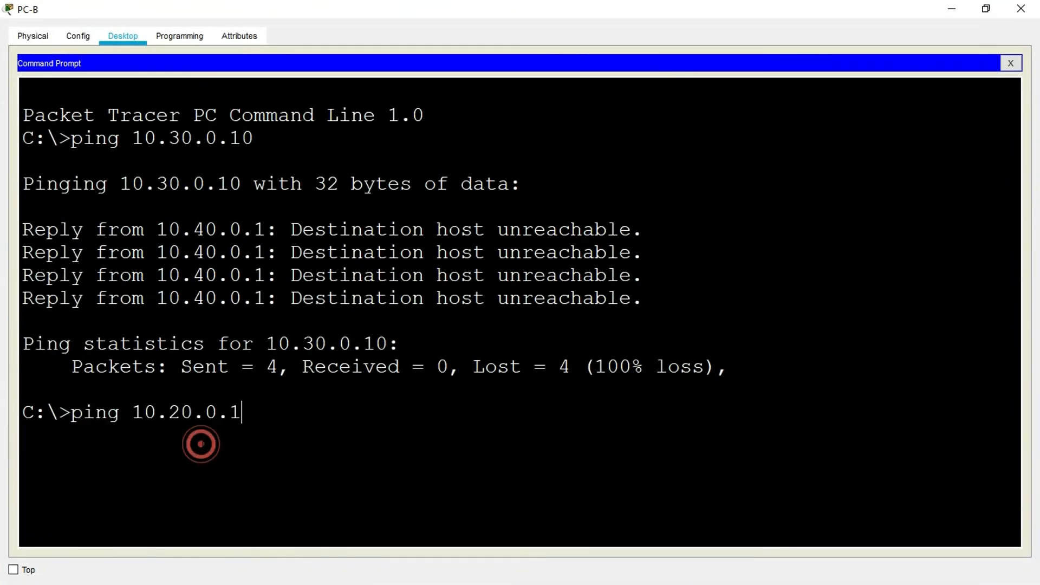
{"action": "key", "text": "Return"}
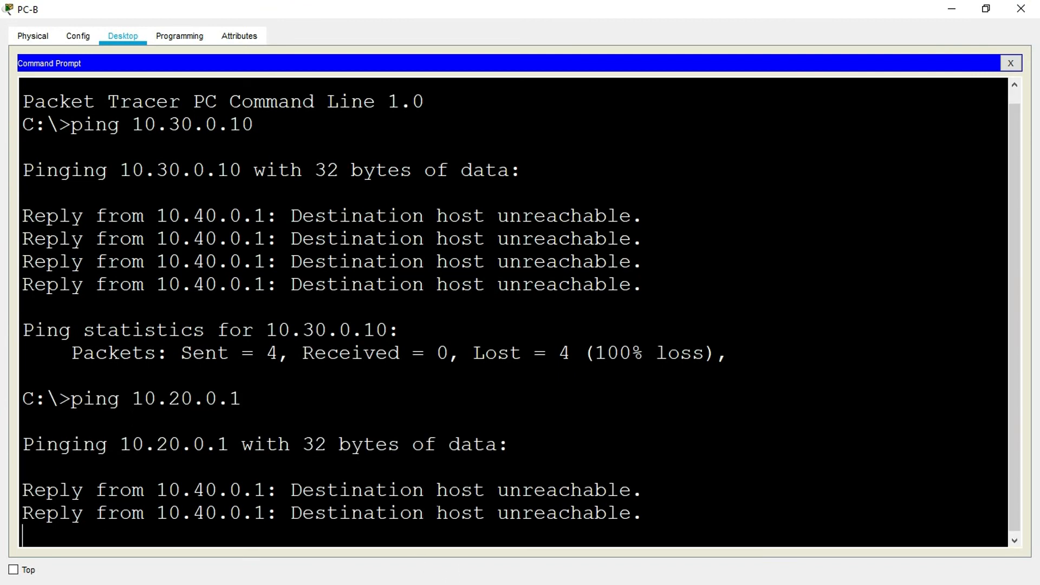
{"action": "left_click", "coordinate": [979, 12]}
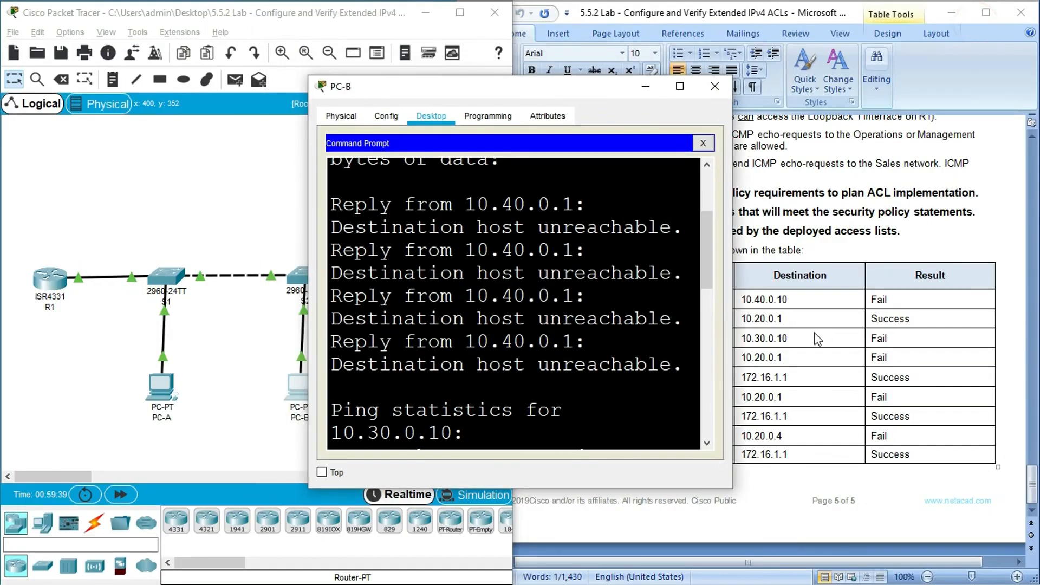
- Copy destination 172.16.1.1 from PC-B's third ping row, ping it from PC-B's Command Prompt, and return to the lab document
{"action": "left_click", "coordinate": [802, 340]}
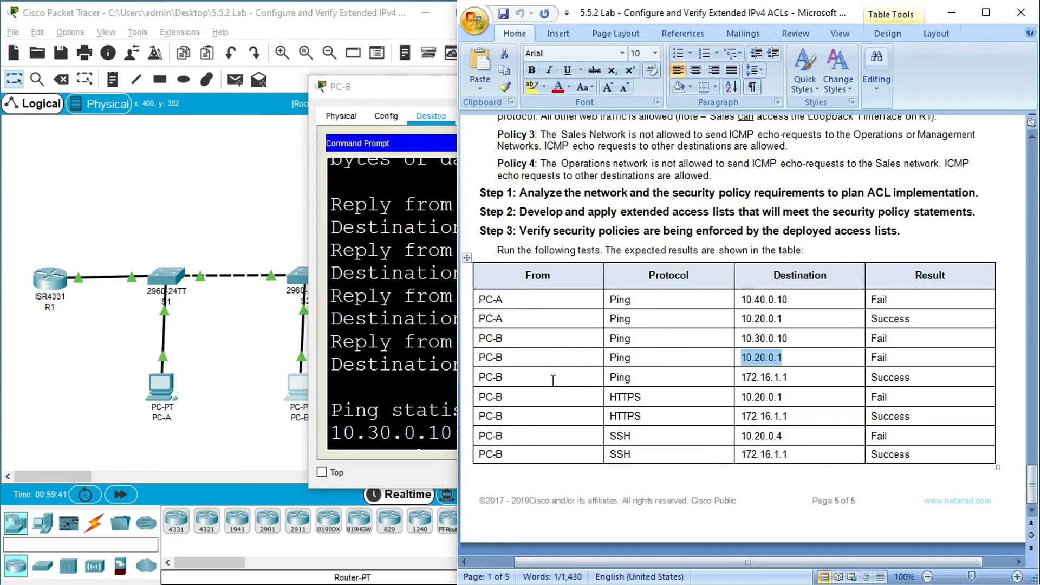
{"action": "left_click_drag", "start_coordinate": [740, 377], "coordinate": [789, 378]}
{"action": "key", "text": "super+c"}
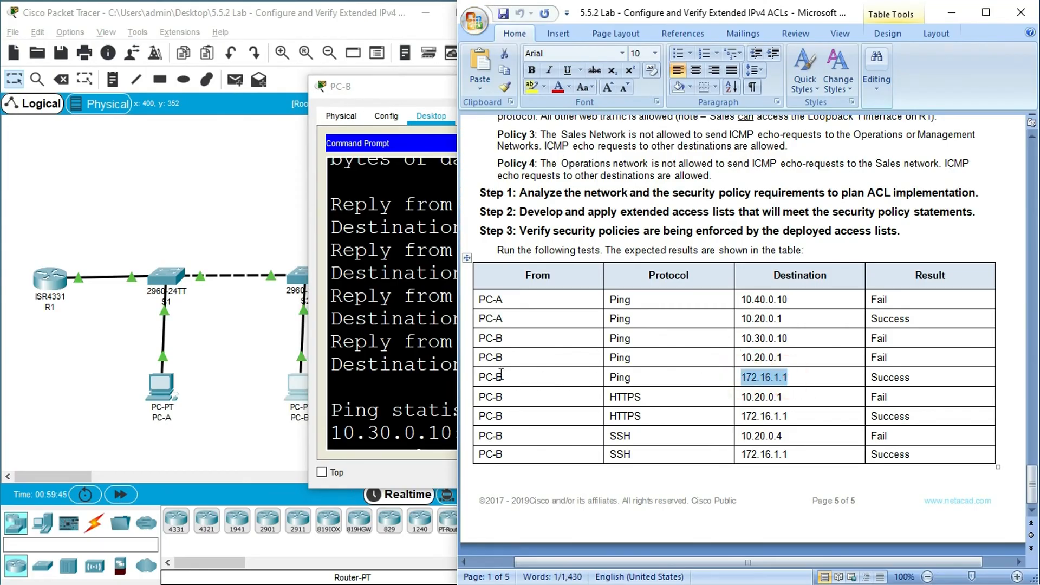
{"action": "left_click", "coordinate": [389, 376]}
{"action": "scroll", "coordinate": [479, 427], "scroll_direction": "down", "scroll_amount": 10}
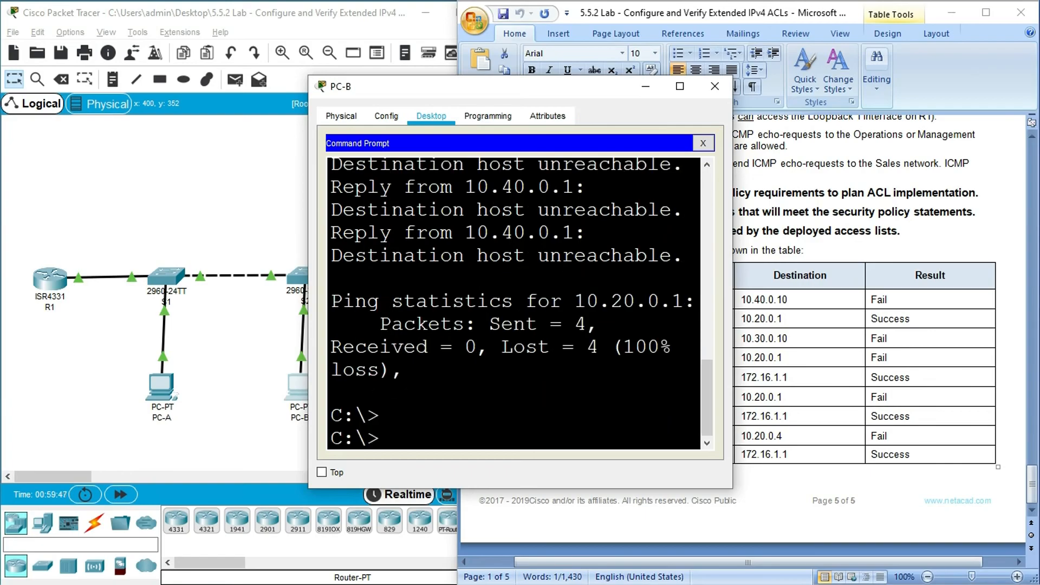
{"action": "left_click", "coordinate": [675, 88]}
{"action": "type", "text": "ping"}
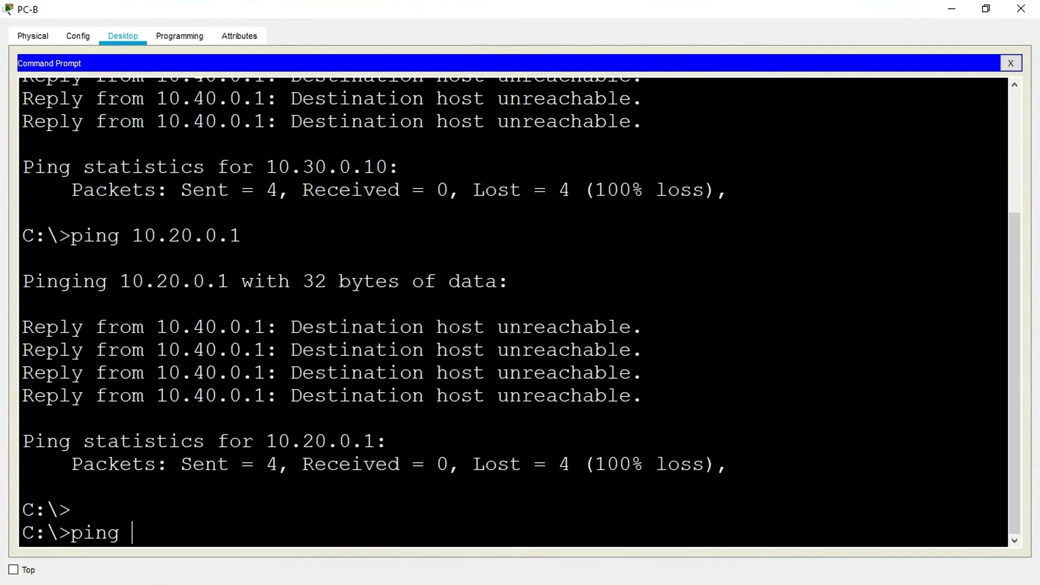
{"action": "right_click", "coordinate": [155, 532]}
{"action": "left_click", "coordinate": [177, 548]}
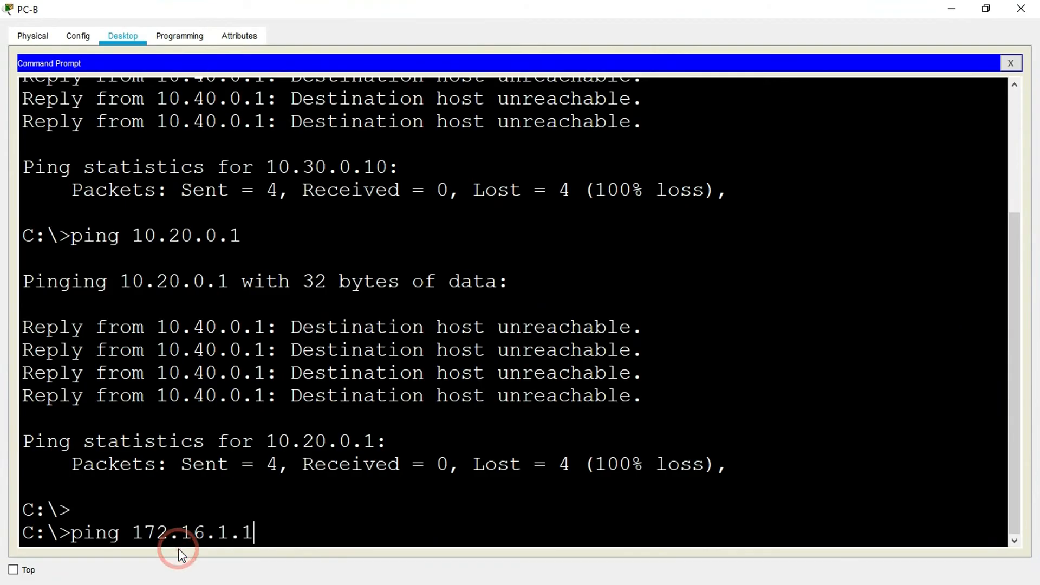
{"action": "key", "text": "Return"}
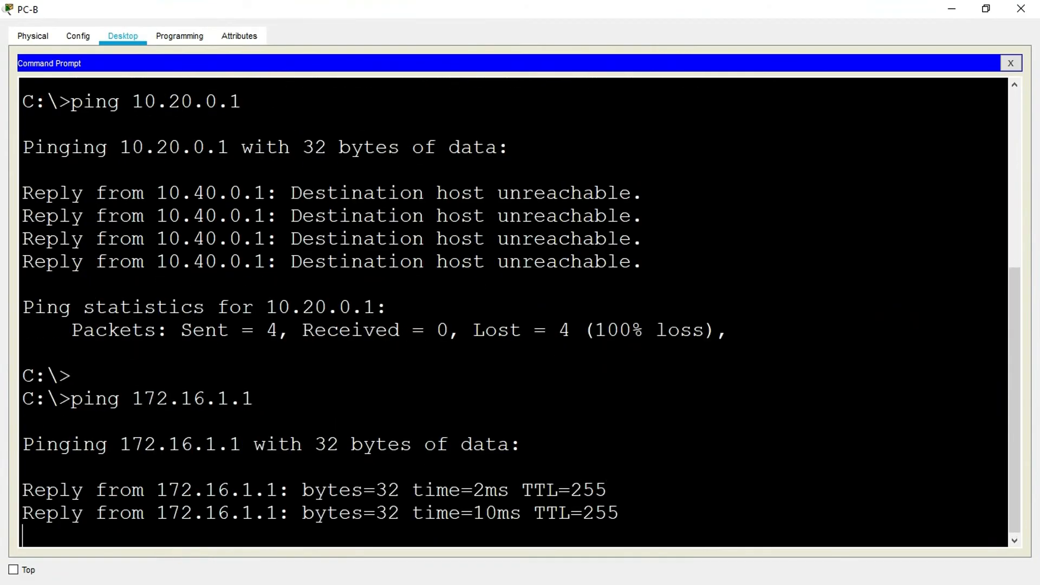
{"action": "left_click", "coordinate": [953, 9]}
- Review the two PC-B HTTPS rows in the test table
{"action": "left_click", "coordinate": [781, 376]}
{"action": "double_click", "coordinate": [650, 399]}
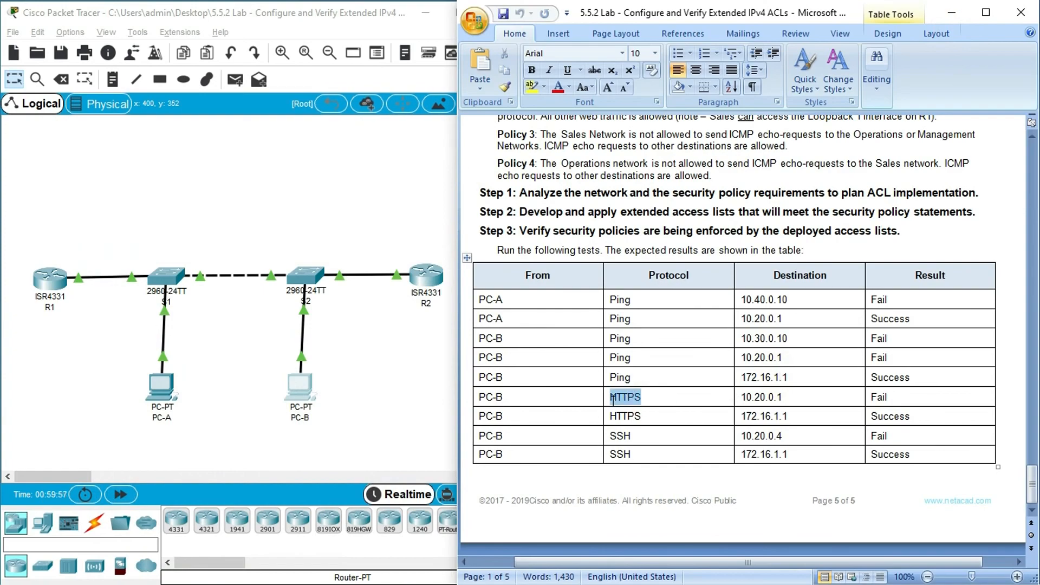
{"action": "left_click_drag", "start_coordinate": [644, 418], "coordinate": [615, 424]}
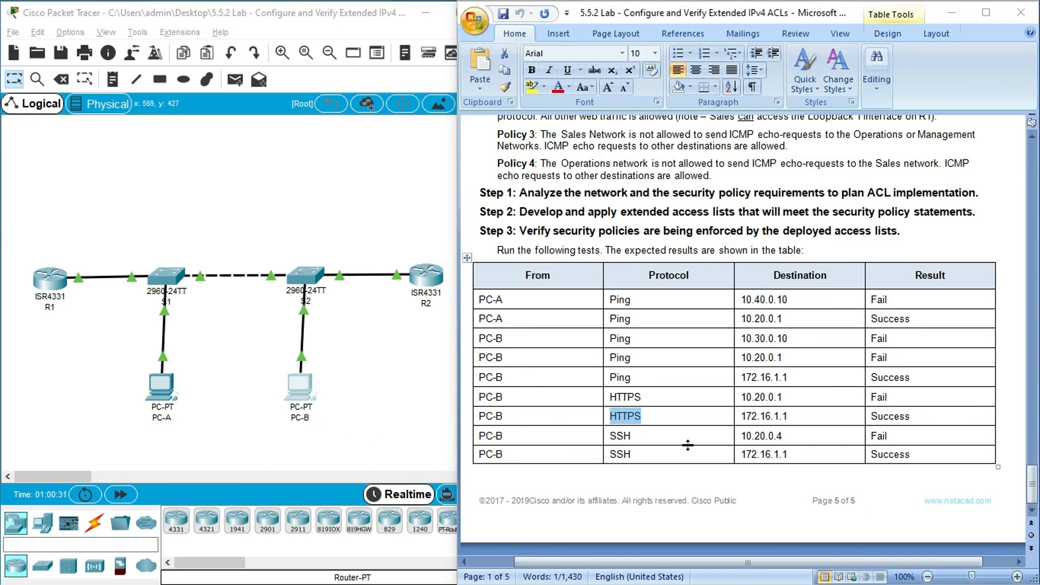
- Copy destination 10.20.0.4 from PC-B's first SSH row and bring up PC-B's Command Prompt
{"action": "left_click", "coordinate": [743, 438]}
{"action": "left_click_drag", "start_coordinate": [743, 437], "coordinate": [788, 439]}
{"action": "key", "text": "super+c"}
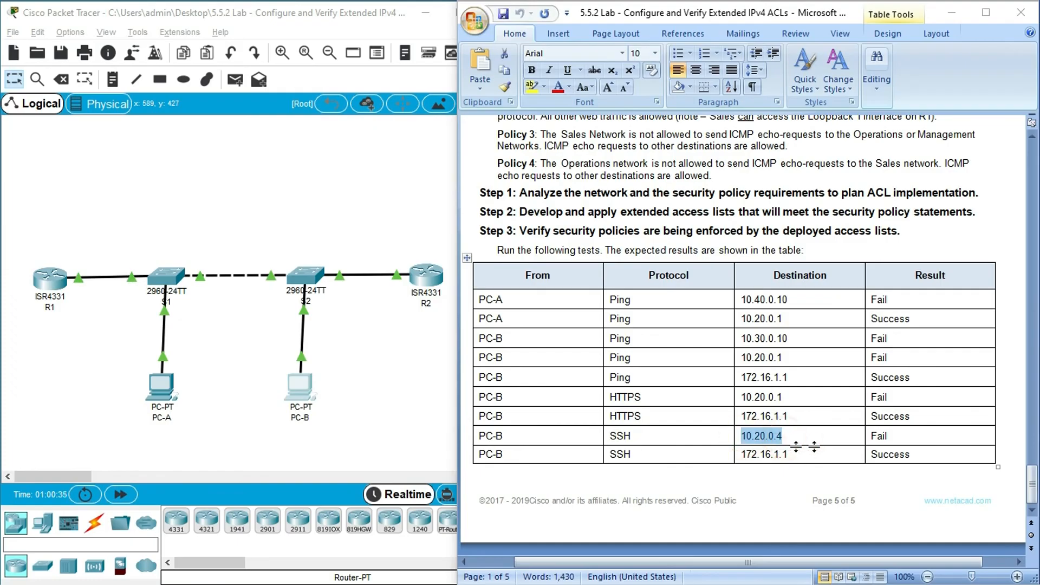
{"action": "left_click", "coordinate": [305, 391]}
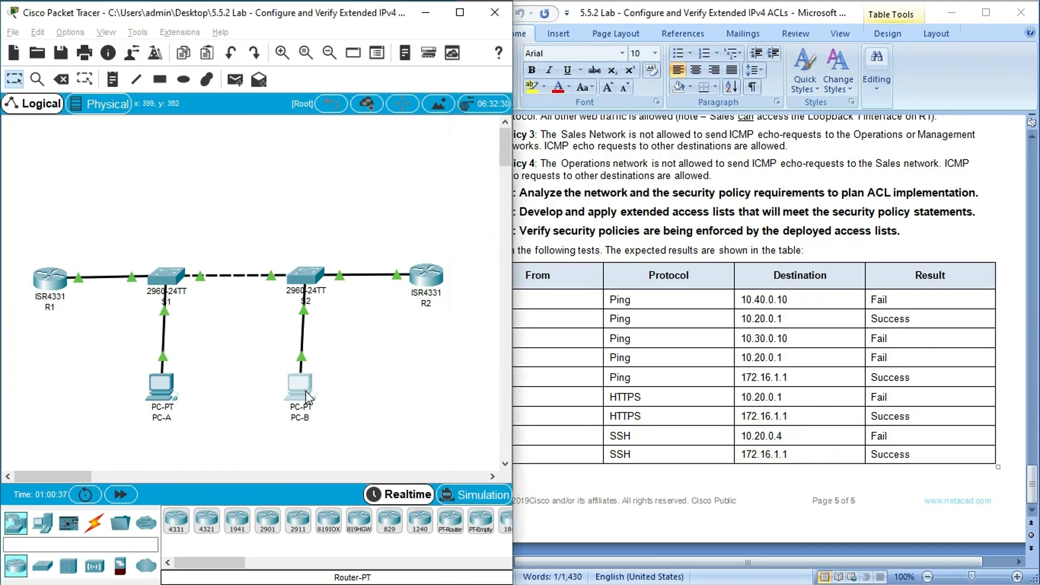
{"action": "left_click", "coordinate": [305, 391]}
{"action": "left_click", "coordinate": [677, 88]}
{"action": "left_click", "coordinate": [269, 503]}
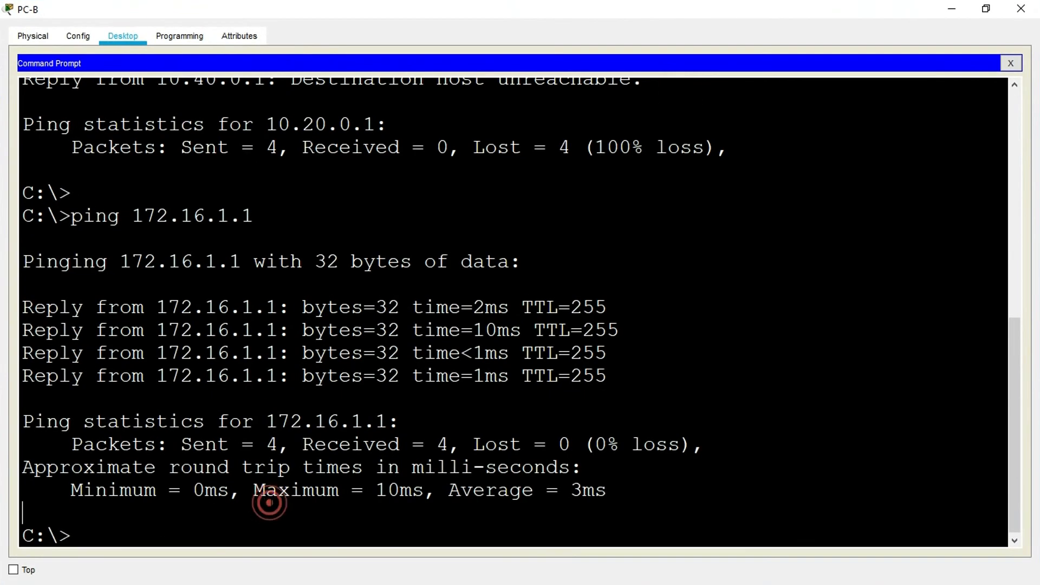
- Attempt an SSH login from PC-B with ssh -l SSHadmin and the copied address 10.20.0.4
{"action": "key", "text": "Return"}
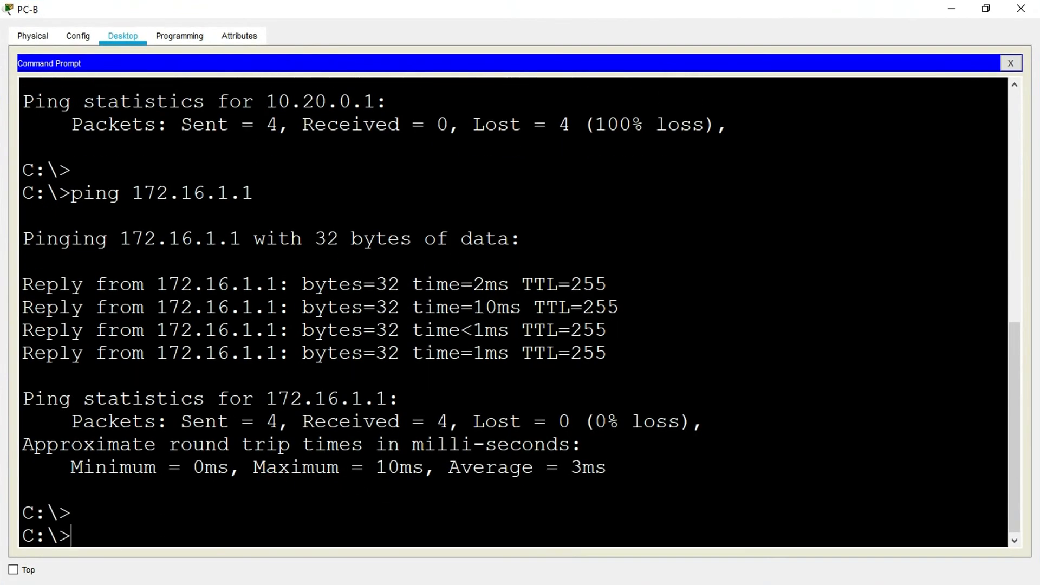
{"action": "type", "text": "ssh -l SSHadmin"}
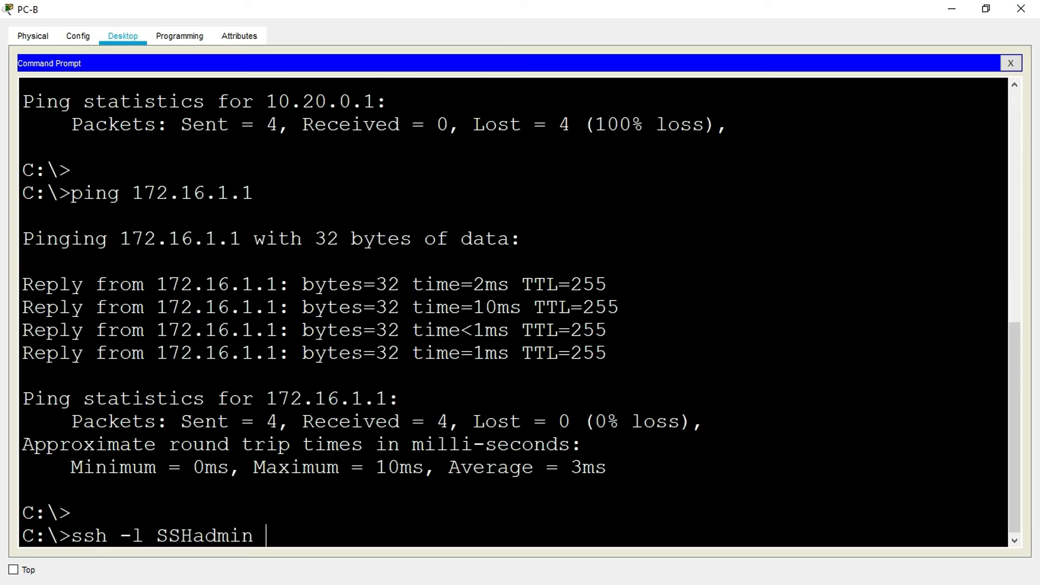
{"action": "right_click", "coordinate": [276, 533]}
{"action": "left_click", "coordinate": [301, 558]}
{"action": "key", "text": "Return"}
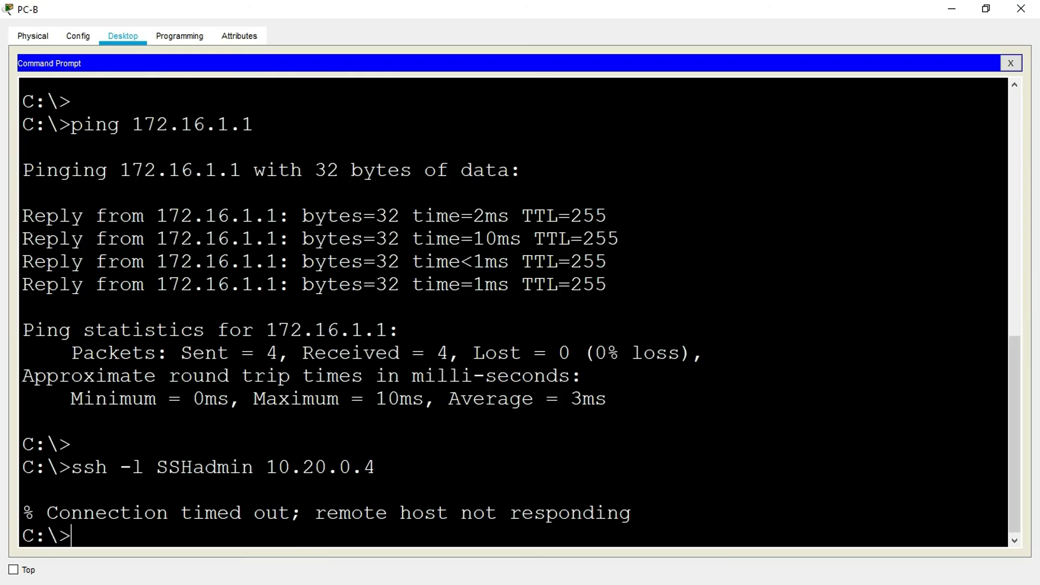
- Copy destination 172.16.1.1 from PC-B's second SSH row and return to the latest line of PC-B's Command Prompt
{"action": "left_click", "coordinate": [987, 8]}
{"action": "left_click", "coordinate": [894, 347]}
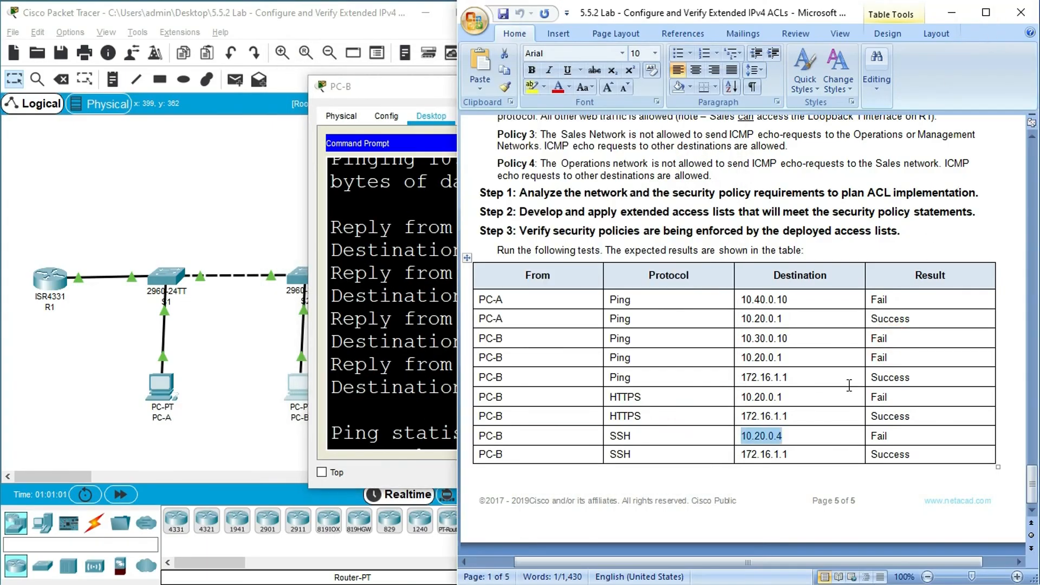
{"action": "left_click_drag", "start_coordinate": [738, 459], "coordinate": [789, 454]}
{"action": "key", "text": "super+c"}
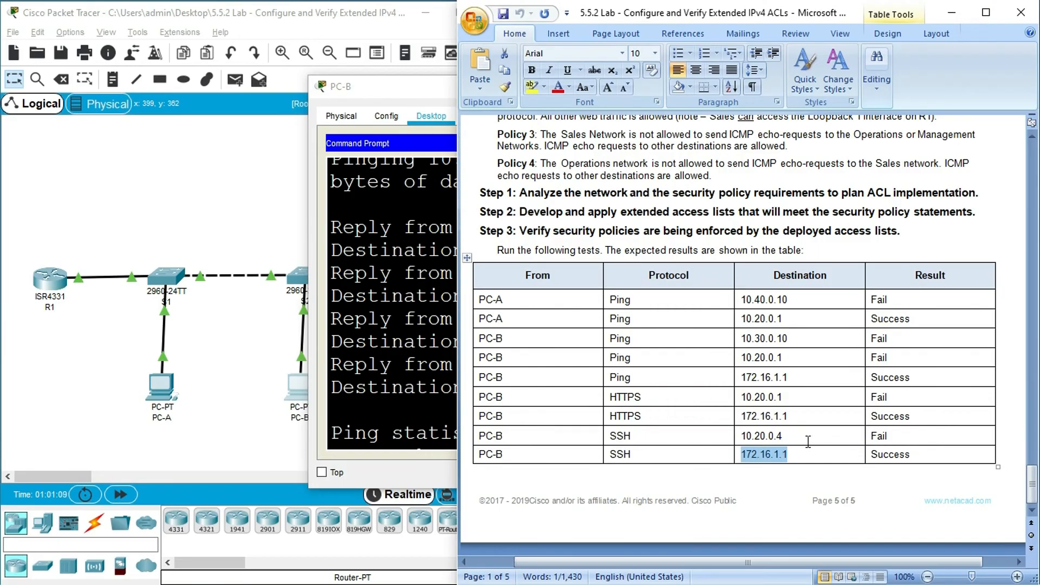
{"action": "left_click", "coordinate": [406, 402]}
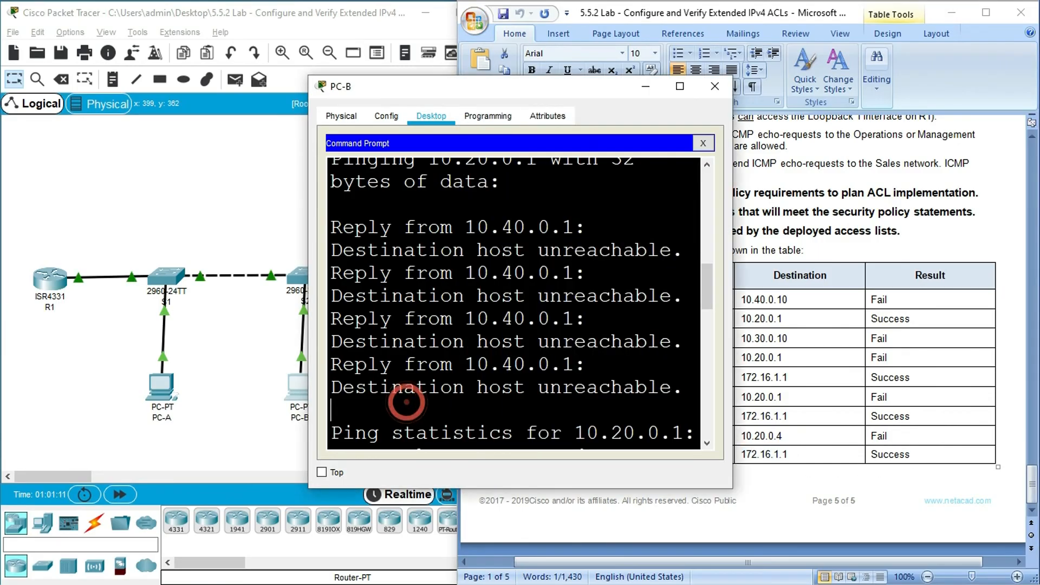
{"action": "left_click_drag", "start_coordinate": [709, 288], "coordinate": [711, 426]}
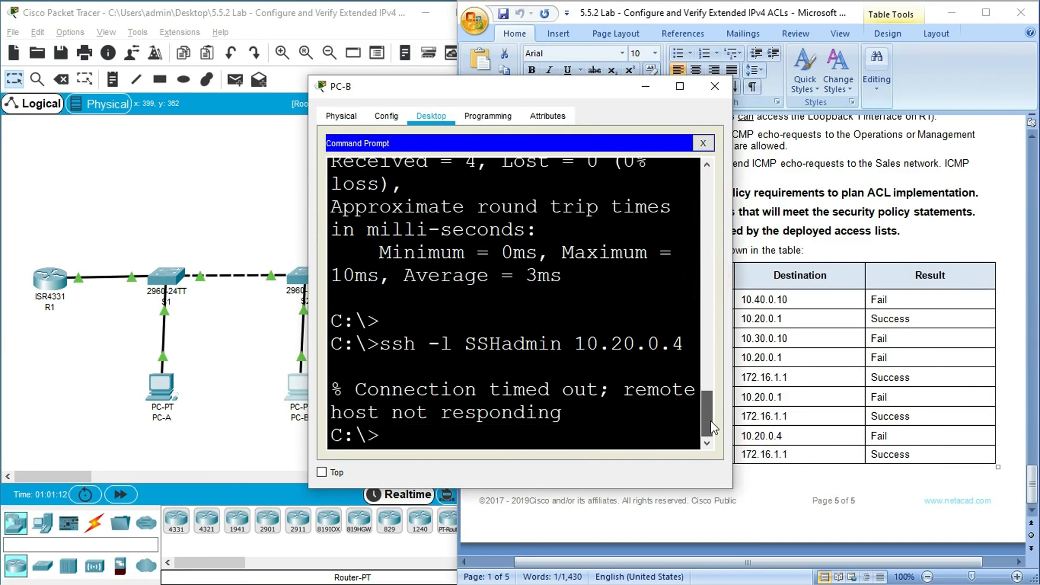
{"action": "left_click", "coordinate": [678, 86]}
{"action": "left_click", "coordinate": [130, 529]}
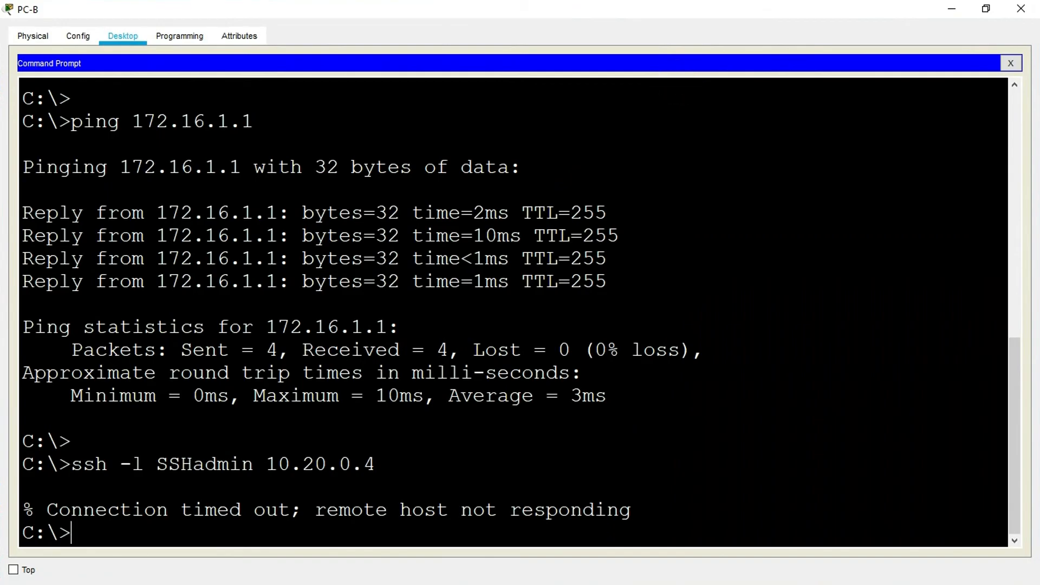
- Recall the previous SSH command, replace its address with 172.16.1.1, and run it as SSHadmin
{"action": "key", "text": "Up"}
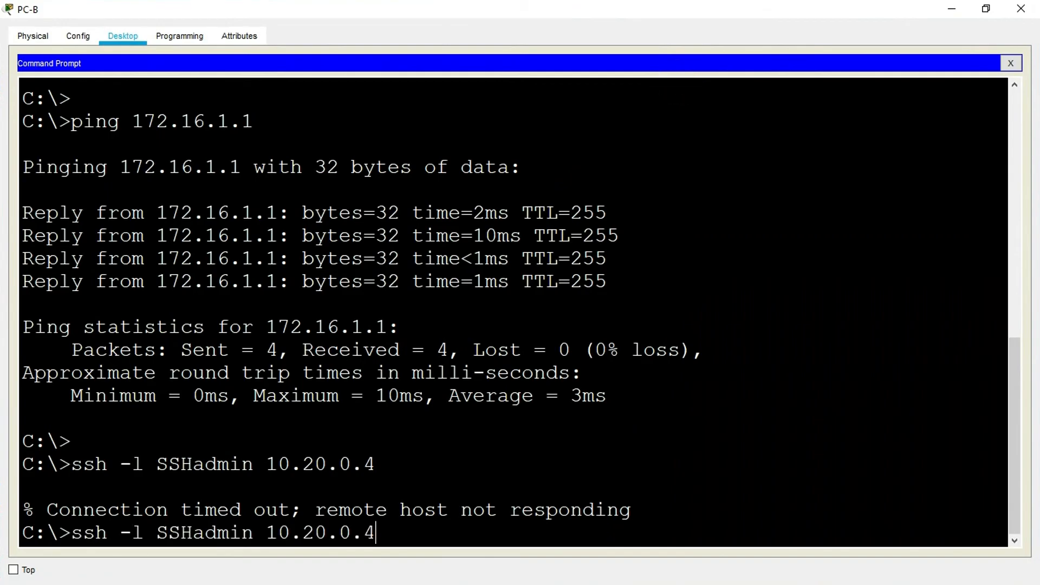
{"action": "key", "text": "BackSpace"}
{"action": "key", "text": "BackSpace"}
{"action": "key", "text": "BackSpace"}
{"action": "key", "text": "BackSpace"}
{"action": "right_click", "coordinate": [282, 533]}
{"action": "left_click", "coordinate": [307, 556]}
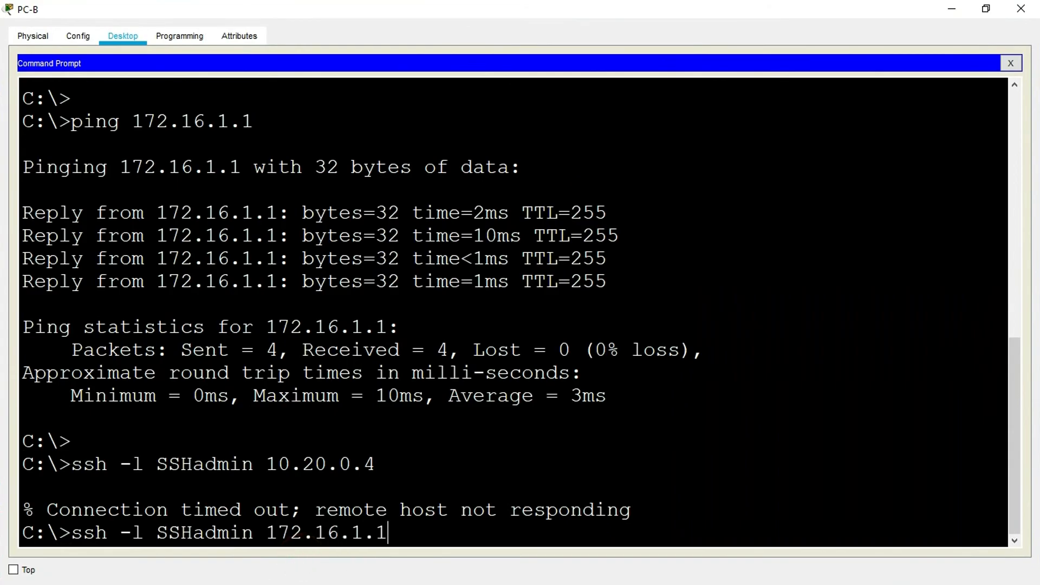
{"action": "key", "text": "Return"}
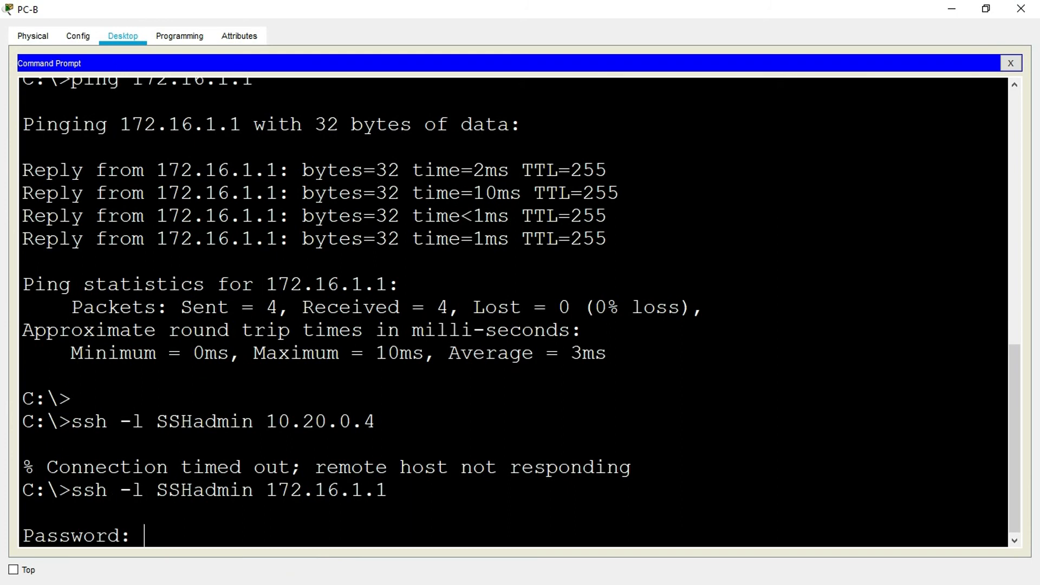
- Copy the SSHadmin password from the Configure Remote Access section of the lab document and reopen PC-B's Command Prompt
{"action": "left_click", "coordinate": [952, 11]}
{"action": "left_click_drag", "start_coordinate": [1033, 485], "coordinate": [1034, 397]}
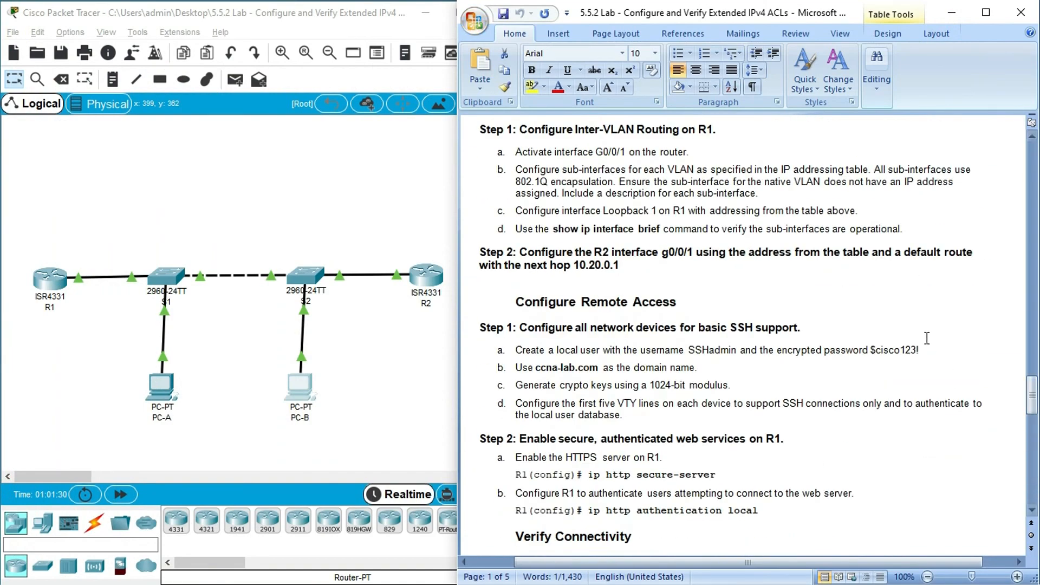
{"action": "left_click", "coordinate": [870, 349]}
{"action": "left_click", "coordinate": [919, 348], "text": "shift"}
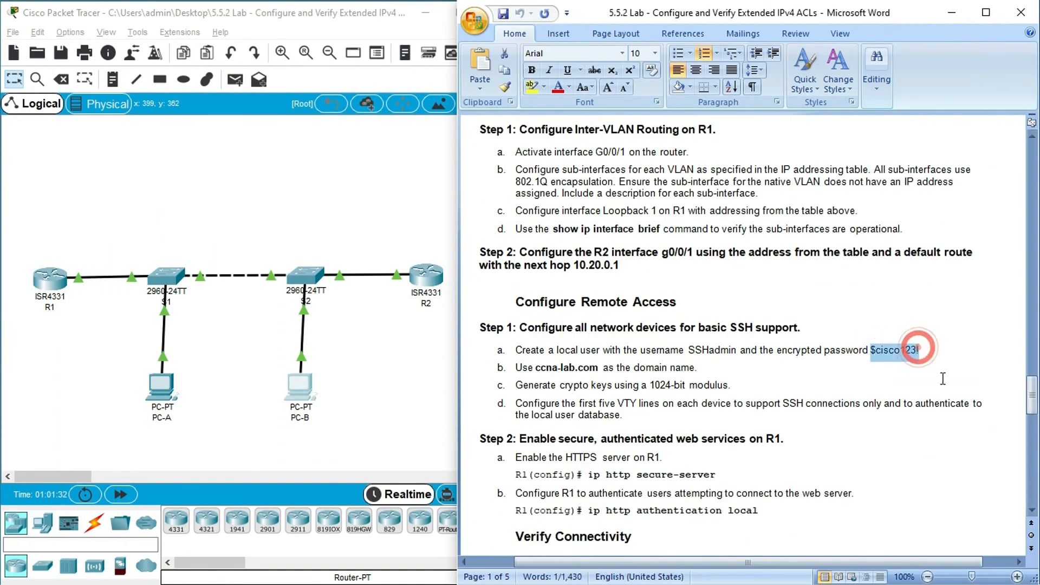
{"action": "left_click", "coordinate": [303, 381]}
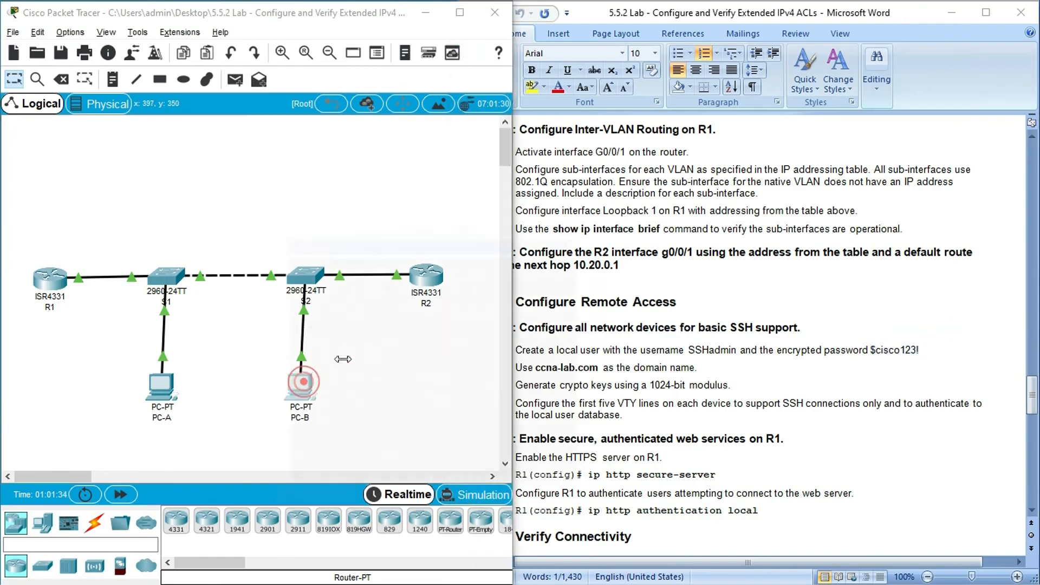
{"action": "left_click", "coordinate": [680, 91]}
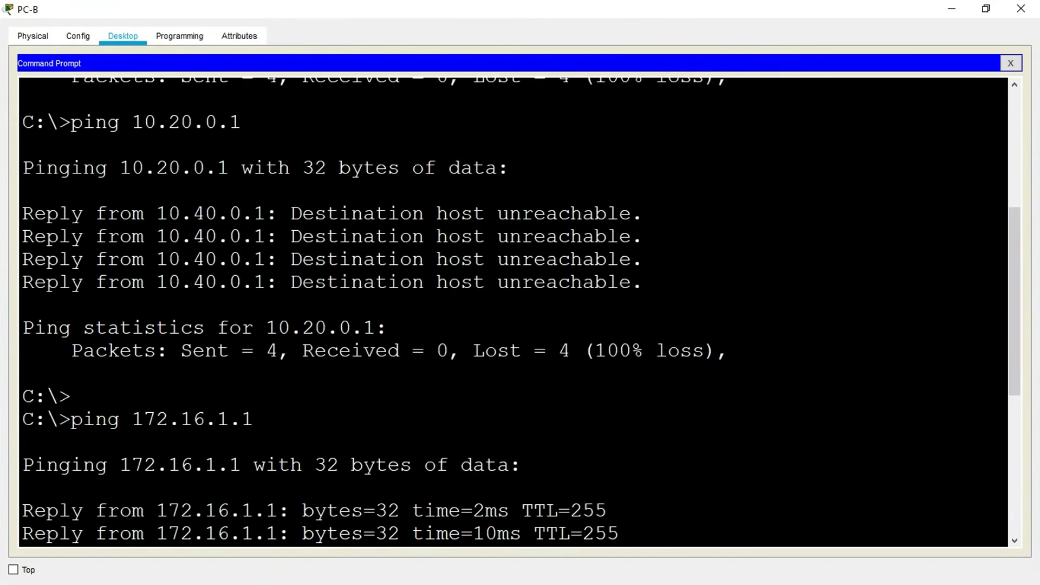
- Paste the SSHadmin password at the password prompt, log in to R1, and check the router prompt
{"action": "left_click_drag", "start_coordinate": [1013, 304], "coordinate": [805, 551]}
{"action": "right_click", "coordinate": [157, 539]}
{"action": "left_click", "coordinate": [180, 561]}
{"action": "key", "text": "Return"}
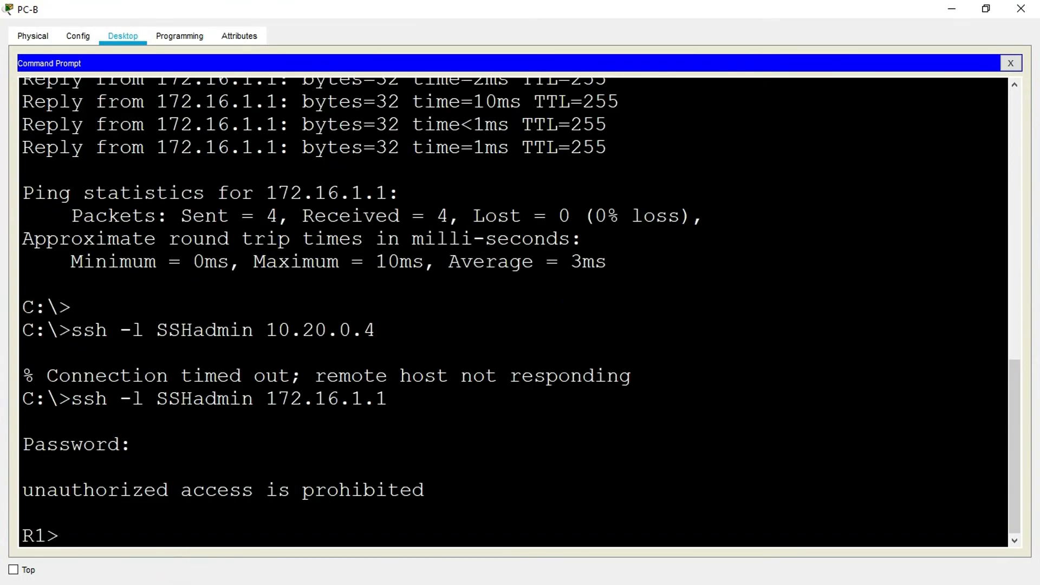
{"action": "left_click_drag", "start_coordinate": [82, 534], "coordinate": [36, 535]}
{"action": "left_click", "coordinate": [126, 491]}
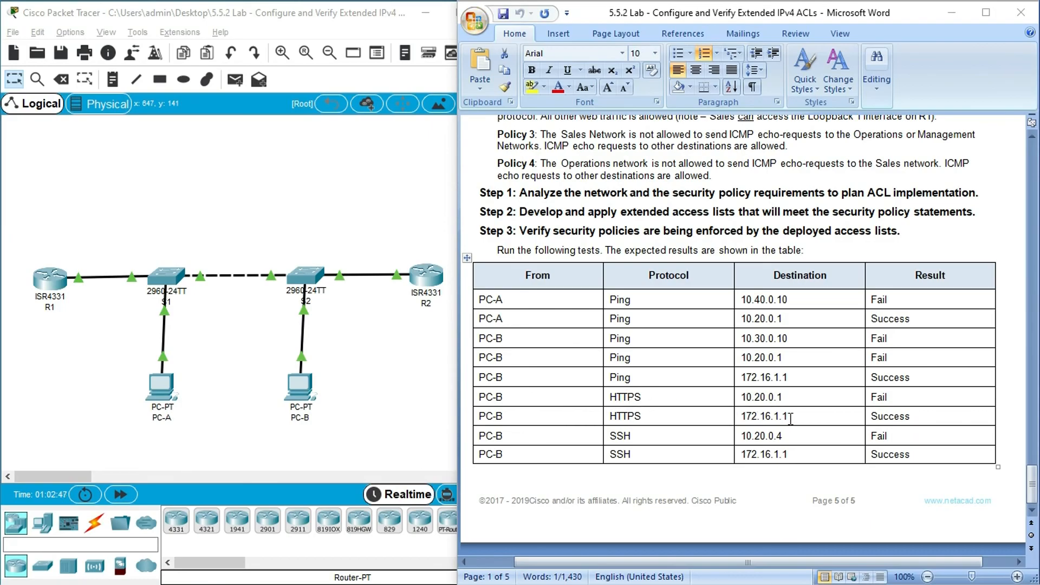
- Look up the HTTPS test destination 172.16.1.1 in the lab's Addressing Table
{"action": "left_click", "coordinate": [794, 417]}
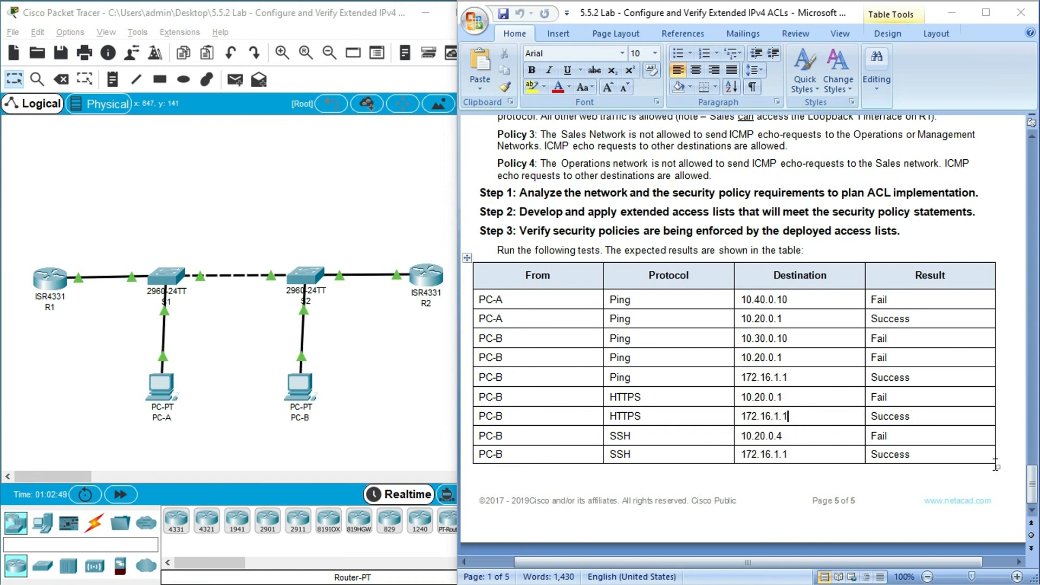
{"action": "left_click_drag", "start_coordinate": [1032, 484], "coordinate": [1033, 183]}
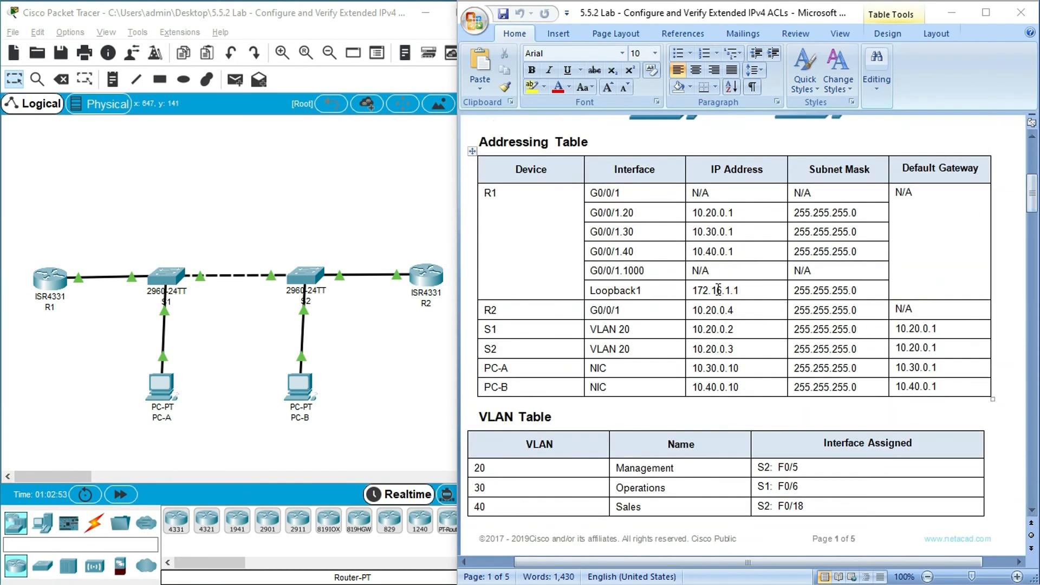
{"action": "left_click", "coordinate": [739, 292]}
- Add a Server-PT end device to the workspace and position it above router R1
{"action": "left_click", "coordinate": [43, 524]}
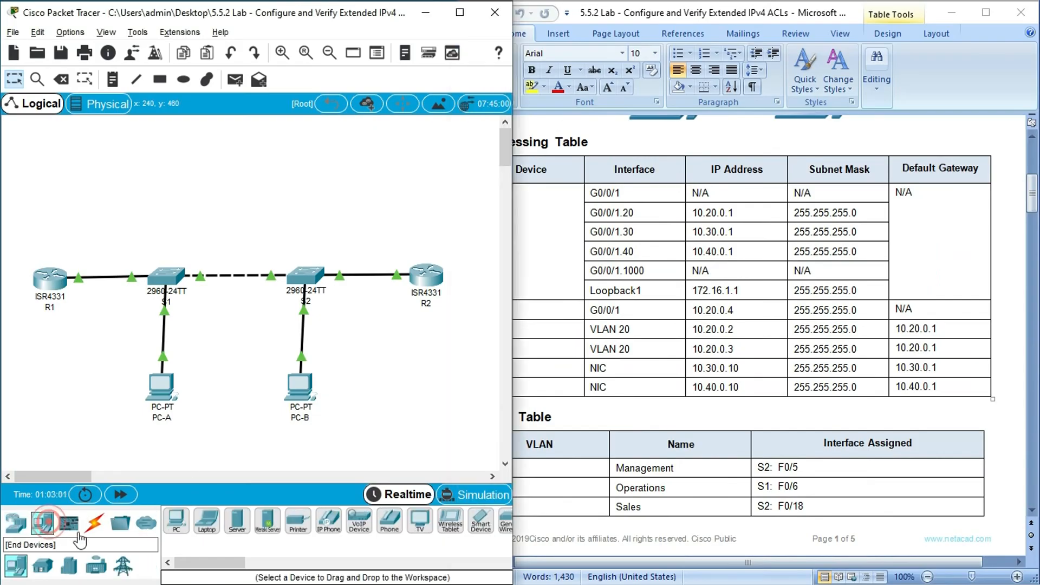
{"action": "left_click", "coordinate": [237, 520]}
{"action": "left_click", "coordinate": [55, 187]}
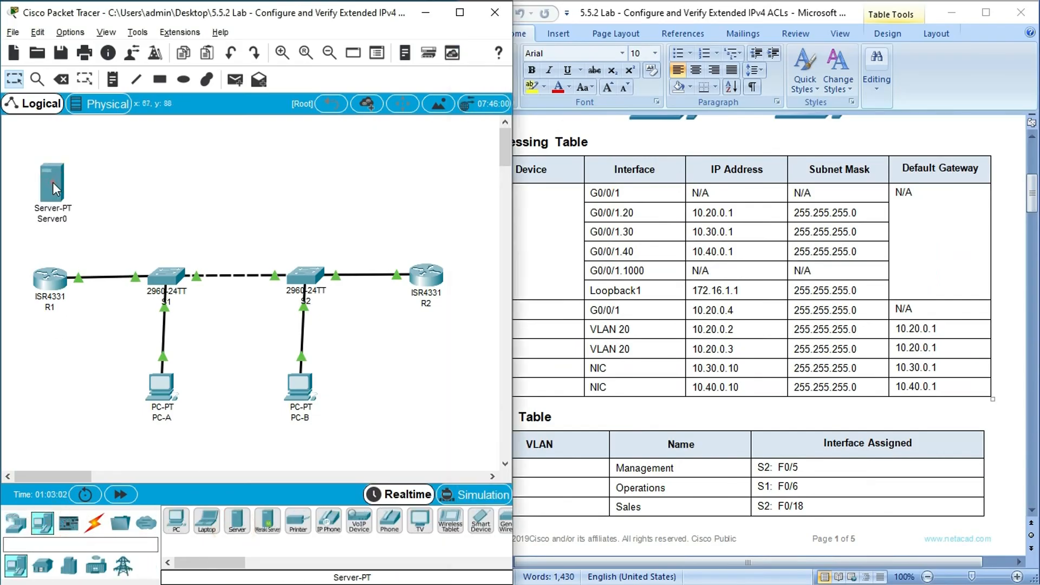
{"action": "left_click_drag", "start_coordinate": [53, 184], "coordinate": [53, 157]}
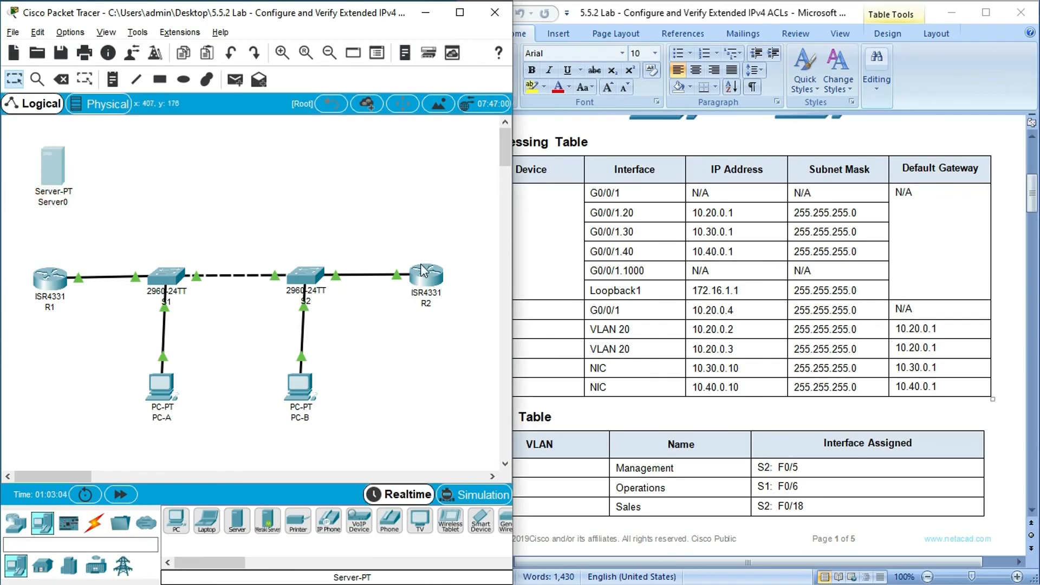
- Rename the new server with the Loopback1 address 172.16.1.1 copied from the Addressing Table
{"action": "left_click", "coordinate": [748, 290]}
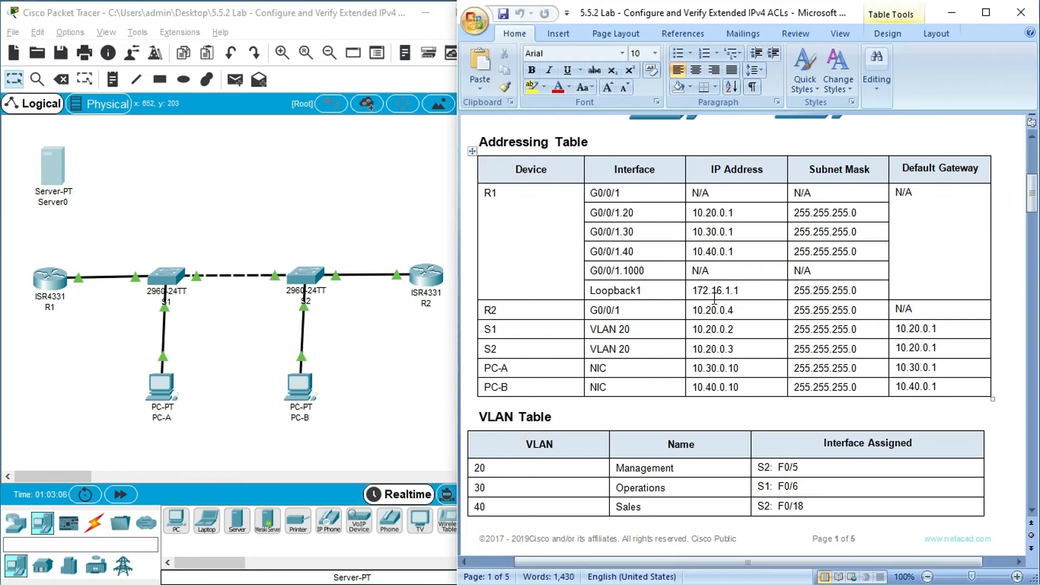
{"action": "double_click", "coordinate": [699, 290]}
{"action": "key", "text": "ctrl+c"}
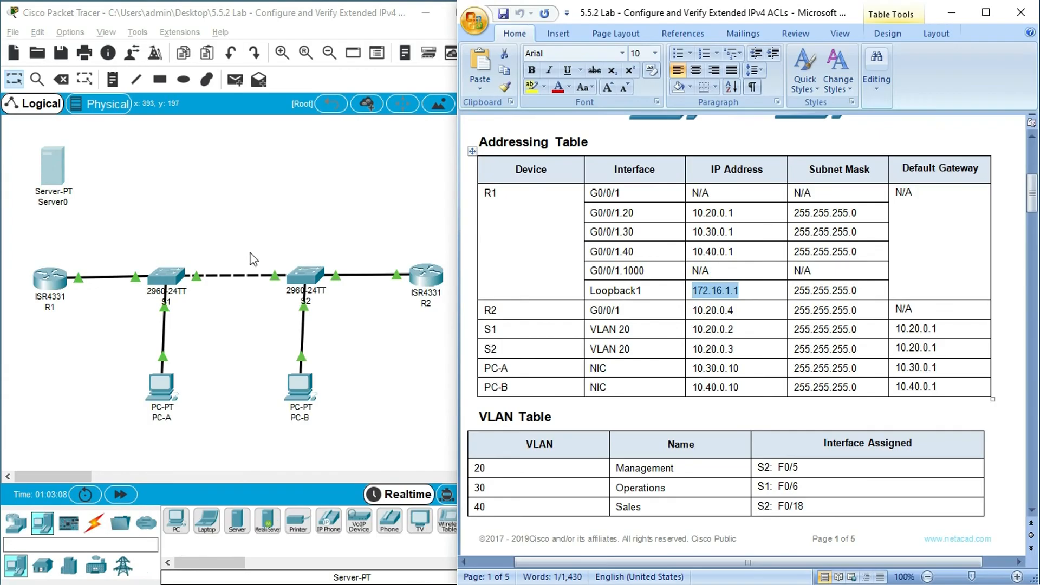
{"action": "left_click", "coordinate": [54, 201]}
{"action": "double_click", "coordinate": [54, 201]}
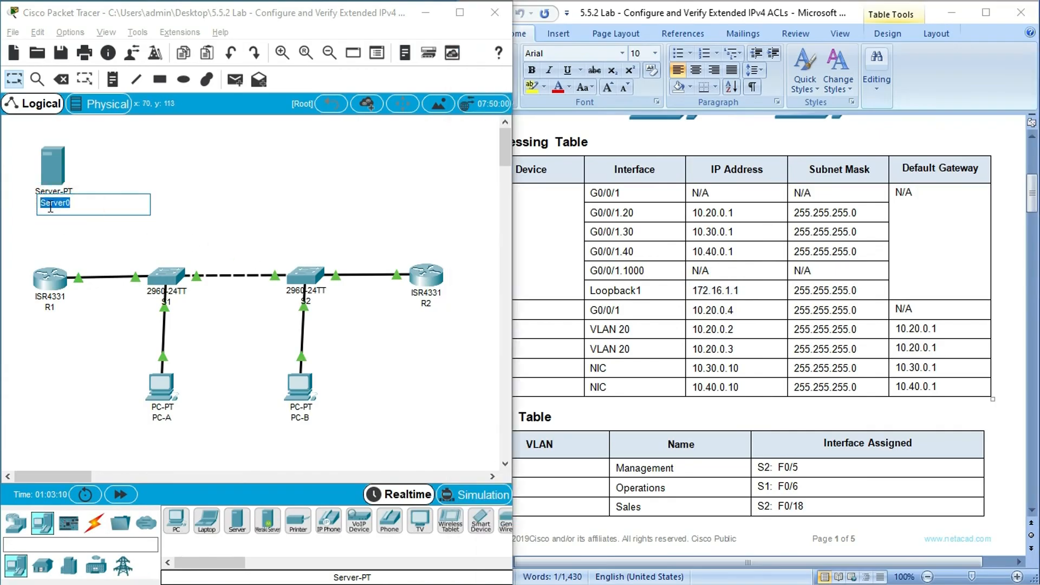
{"action": "key", "text": "ctrl+v"}
{"action": "left_click", "coordinate": [222, 179]}
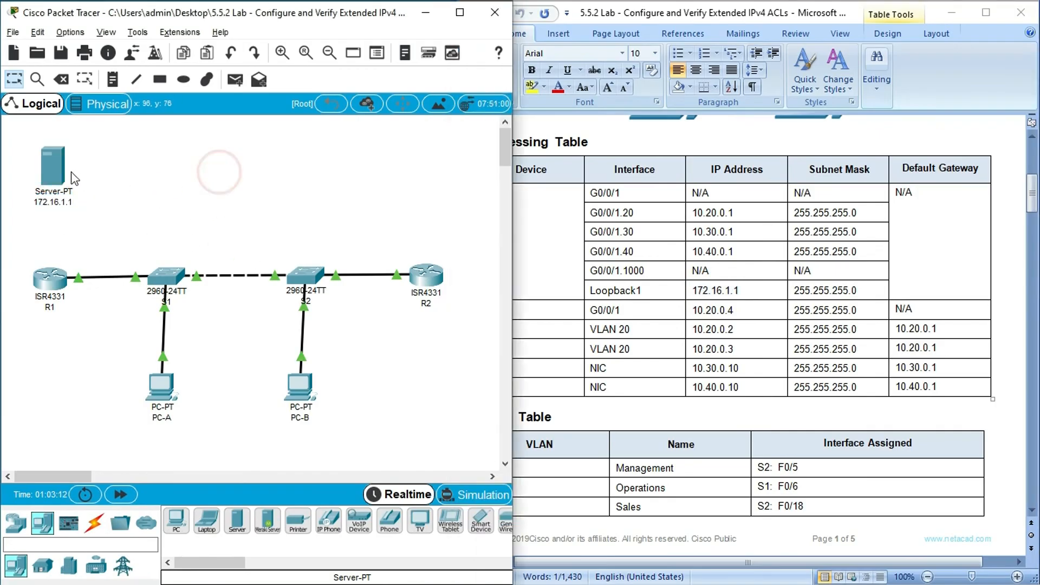
- Enter configuration mode on R1 and remove the IP address from interface loopback 1
{"action": "left_click", "coordinate": [53, 278]}
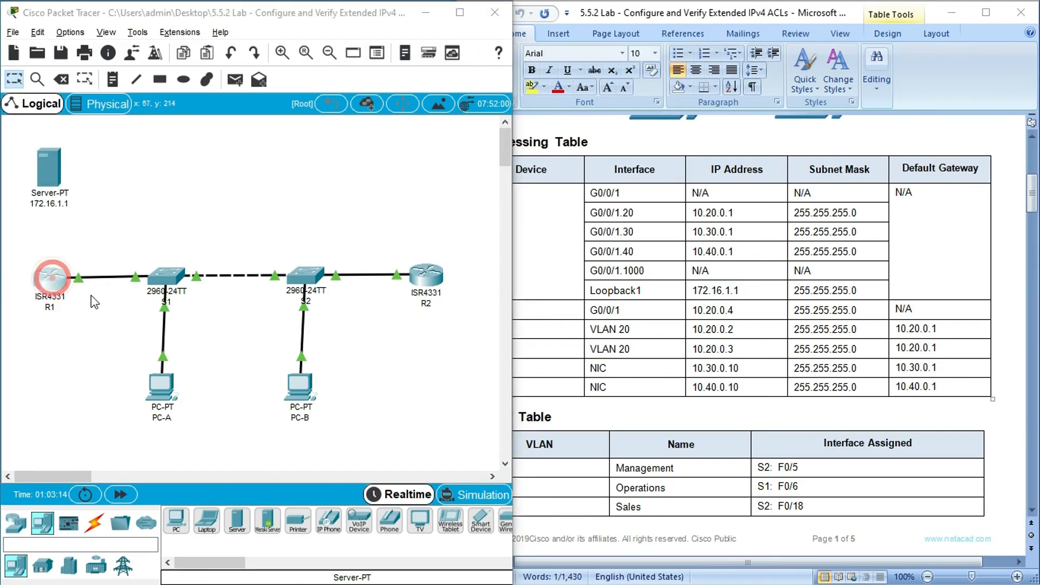
{"action": "left_click", "coordinate": [793, 252]}
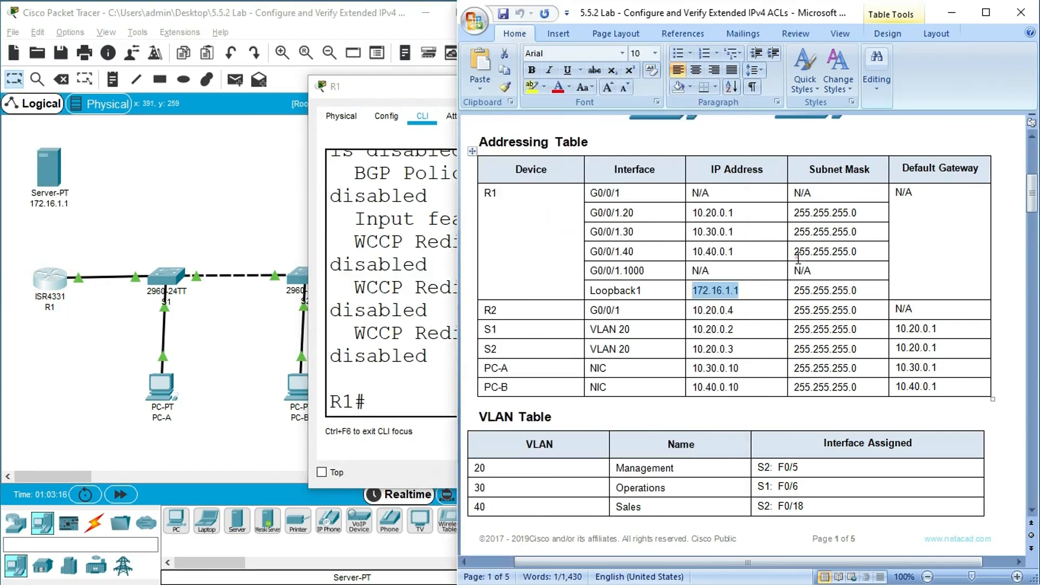
{"action": "left_click", "coordinate": [413, 288]}
{"action": "left_click", "coordinate": [374, 399]}
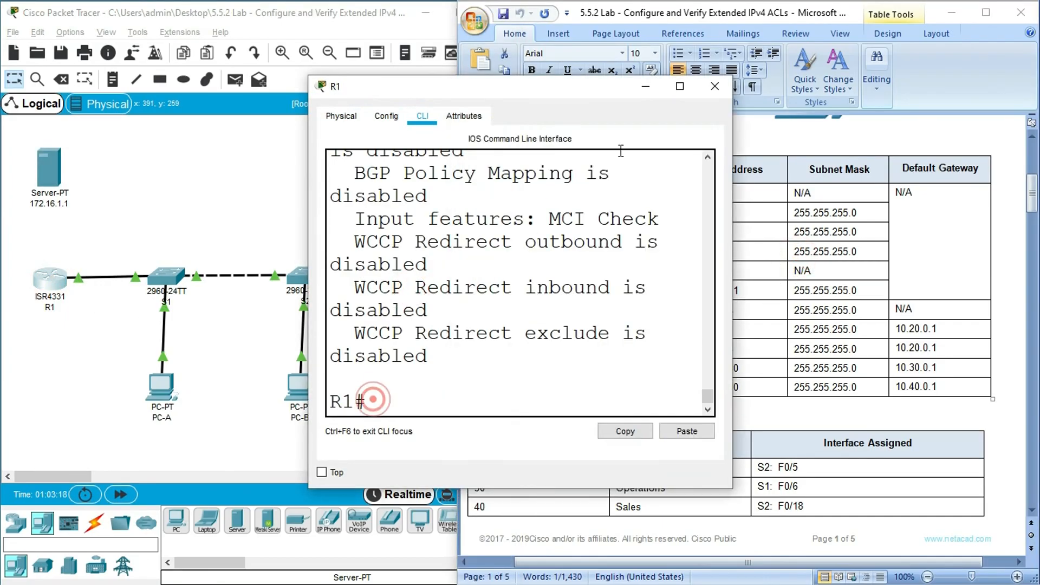
{"action": "left_click", "coordinate": [685, 86]}
{"action": "left_click", "coordinate": [118, 502]}
{"action": "type", "text": "conf t"}
{"action": "key", "text": "Return"}
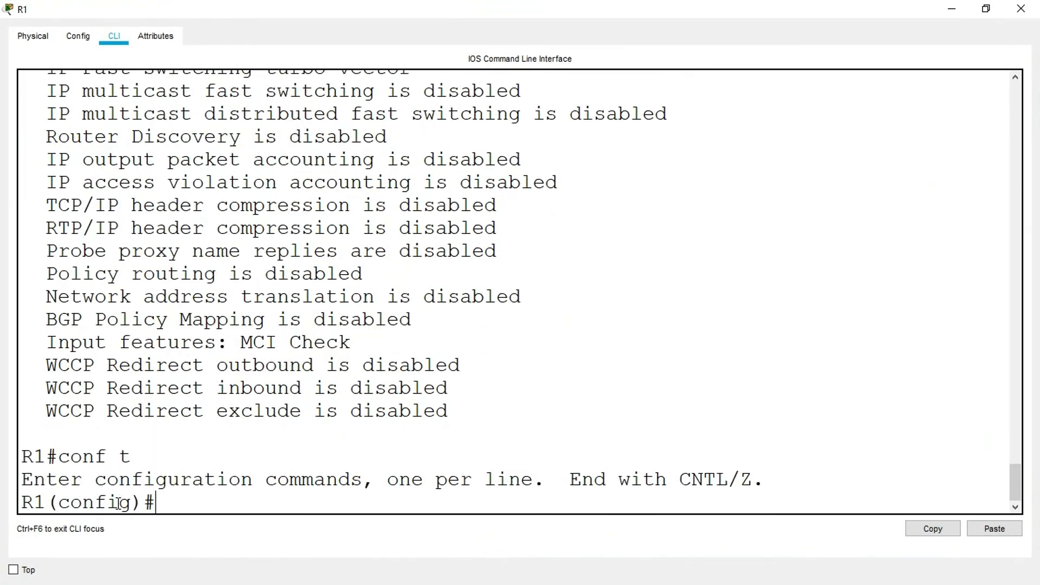
{"action": "type", "text": "interface loopback 1"}
{"action": "key", "text": "Return"}
{"action": "type", "text": "no ip address"}
{"action": "key", "text": "Return"}
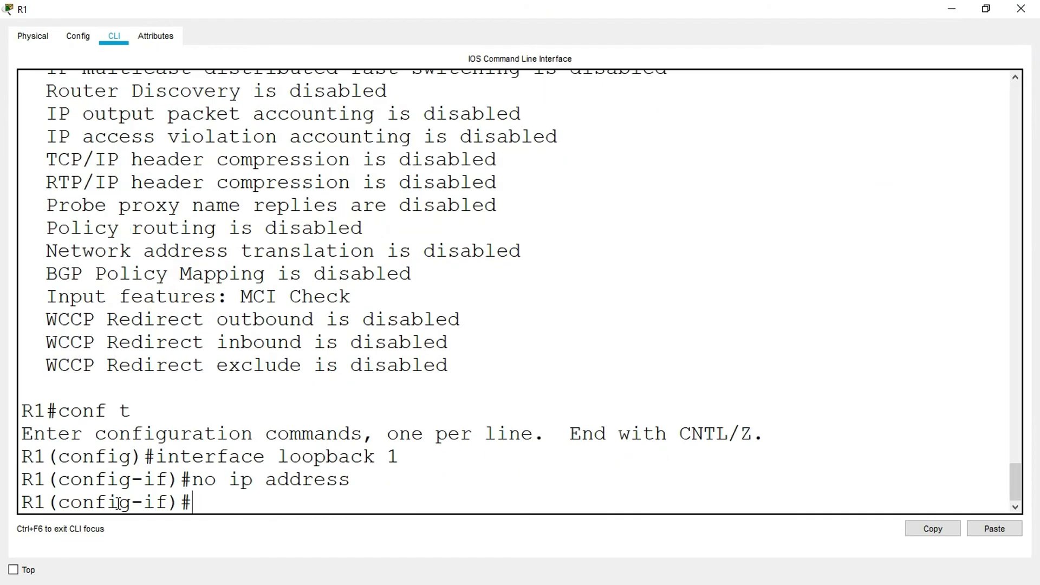
- Return to R1's global configuration mode and delete interface loopback 1
{"action": "type", "text": "exit"}
{"action": "key", "text": "Return"}
{"action": "type", "text": "no interface loopback"}
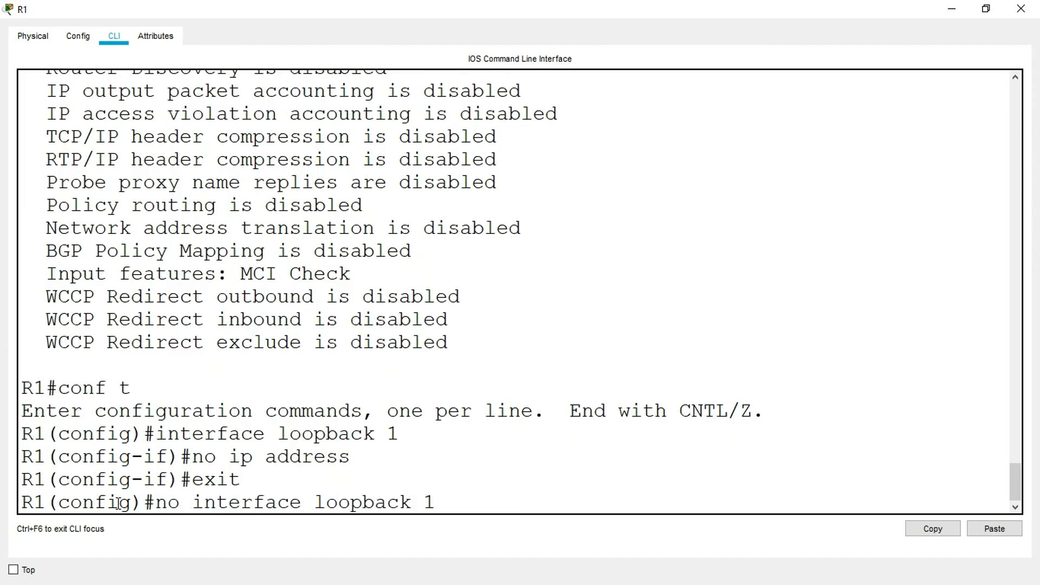
{"action": "type", "text": " 1"}
{"action": "key", "text": "Return"}
- Leave configuration mode and check R1's interfaces with show ip interface brief, closing the router window when done
{"action": "key", "text": "Return"}
{"action": "key", "text": "Return"}
{"action": "key", "text": "Return"}
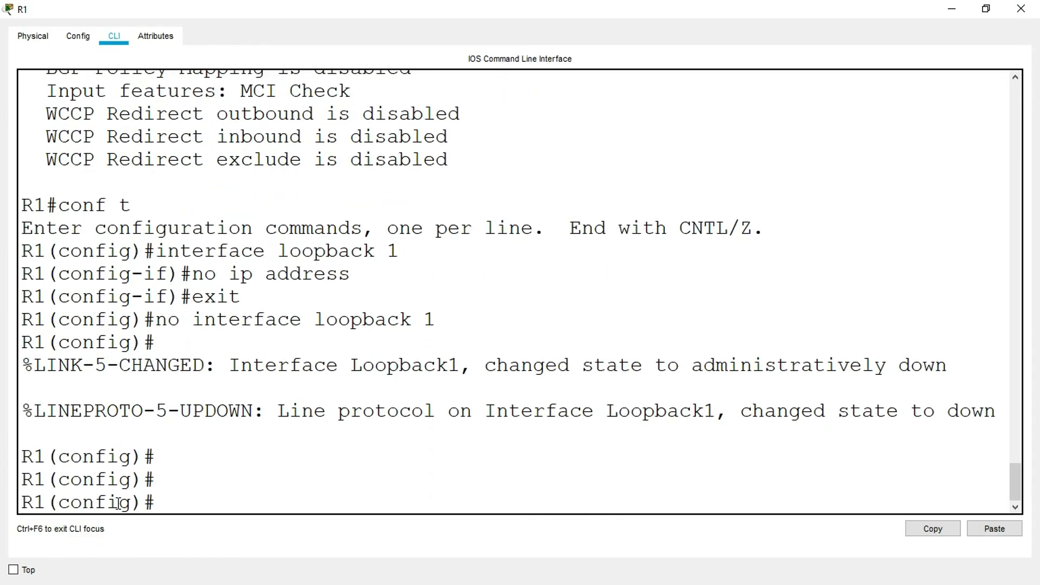
{"action": "type", "text": "exit"}
{"action": "key", "text": "Return"}
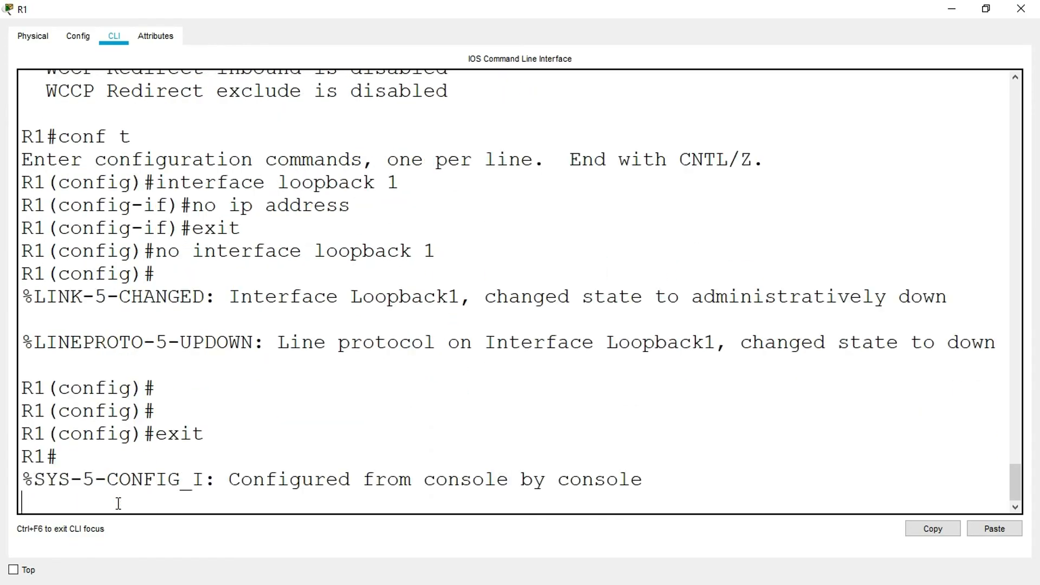
{"action": "key", "text": "Return"}
{"action": "type", "text": "shwo"}
{"action": "key", "text": "BackSpace"}
{"action": "key", "text": "BackSpace"}
{"action": "key", "text": "BackSpace"}
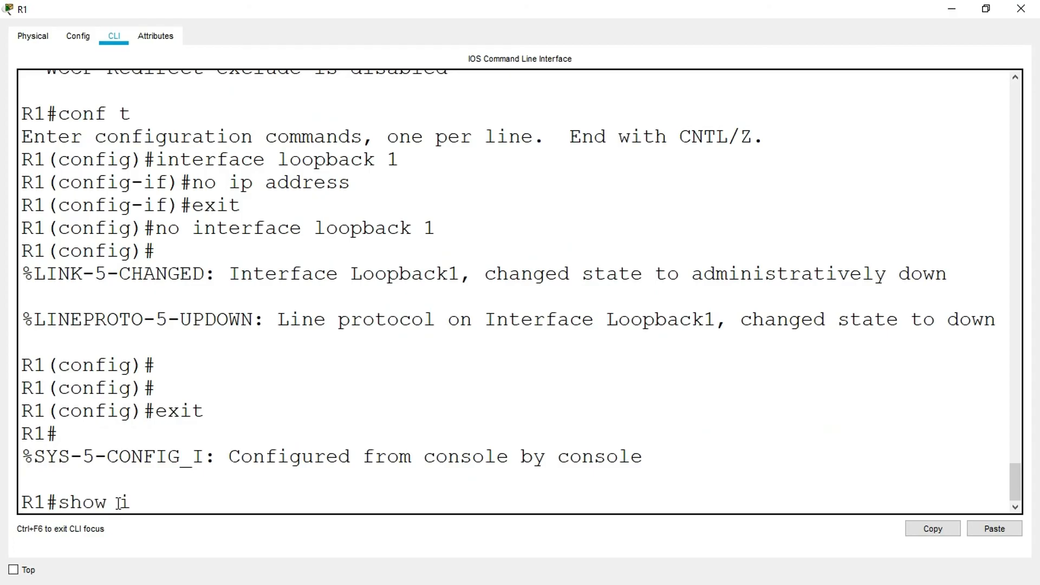
{"action": "type", "text": "how ip interface brief"}
{"action": "key", "text": "Return"}
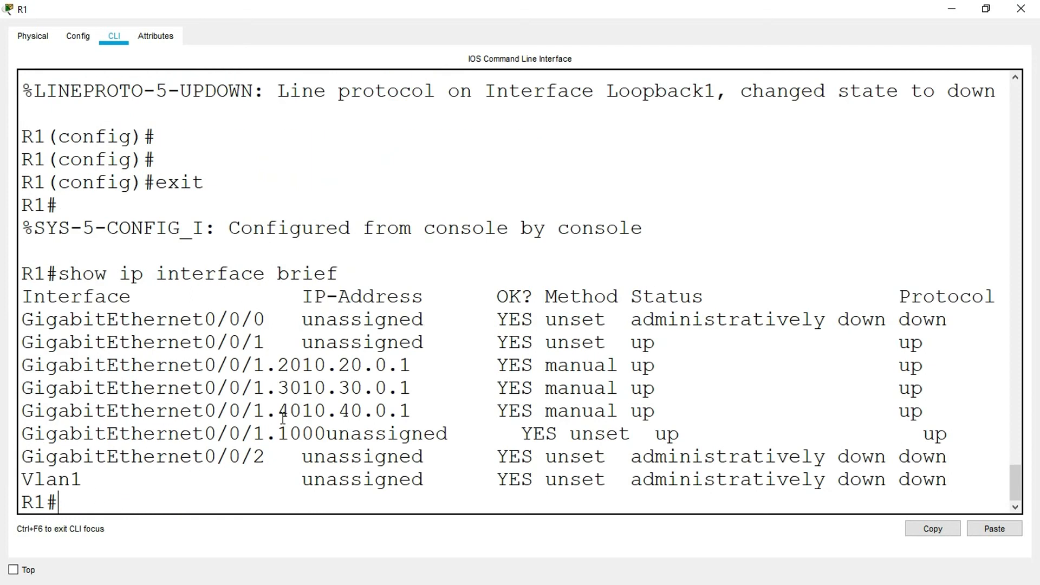
{"action": "left_click", "coordinate": [1021, 8]}
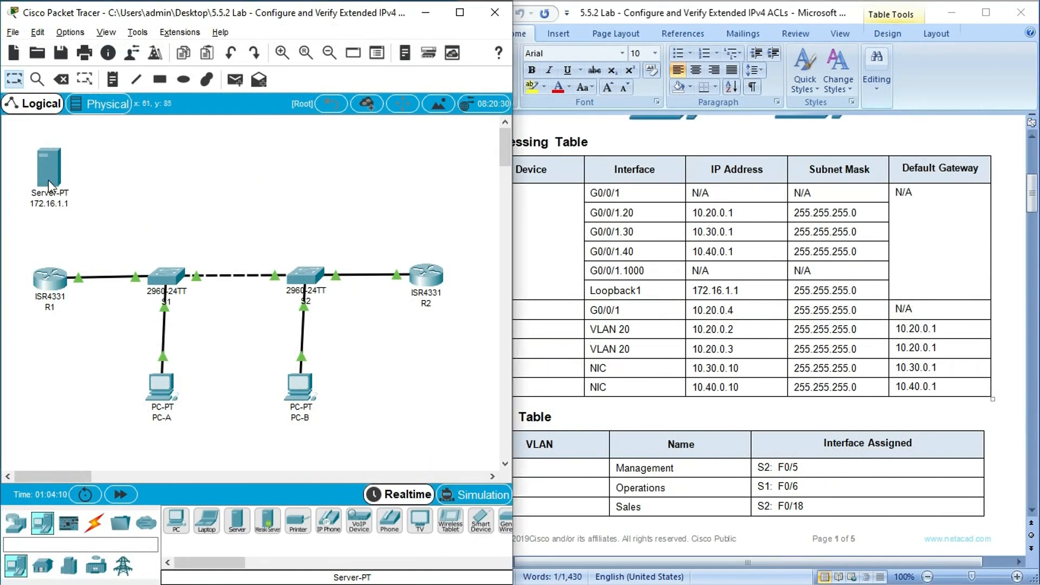
- Connect R1's GigabitEthernet0/0/0 to the server with a Copper Cross-Over cable and shift the server slightly up
{"action": "left_click", "coordinate": [96, 521]}
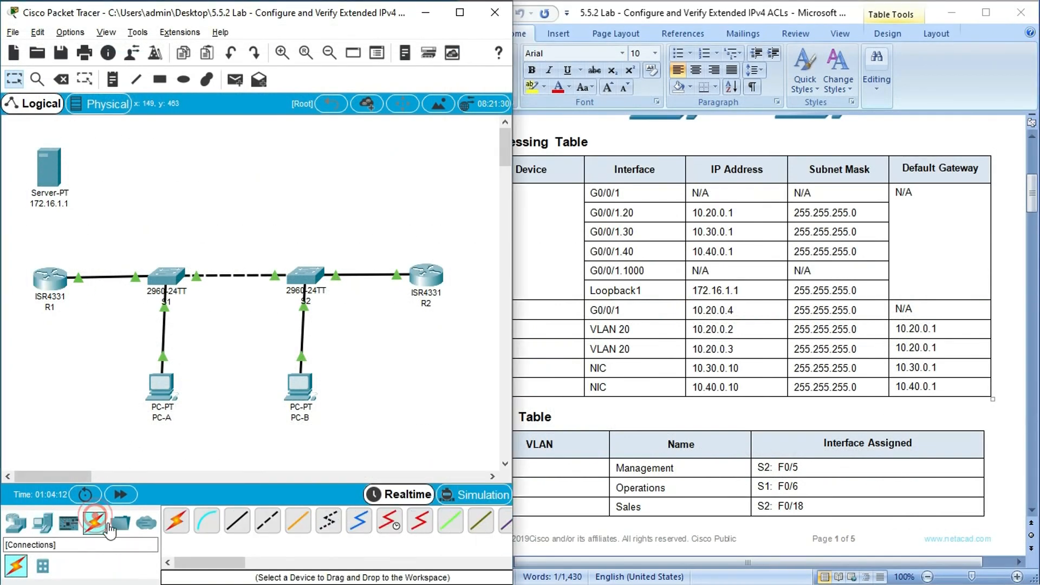
{"action": "left_click", "coordinate": [265, 531]}
{"action": "left_click", "coordinate": [50, 278]}
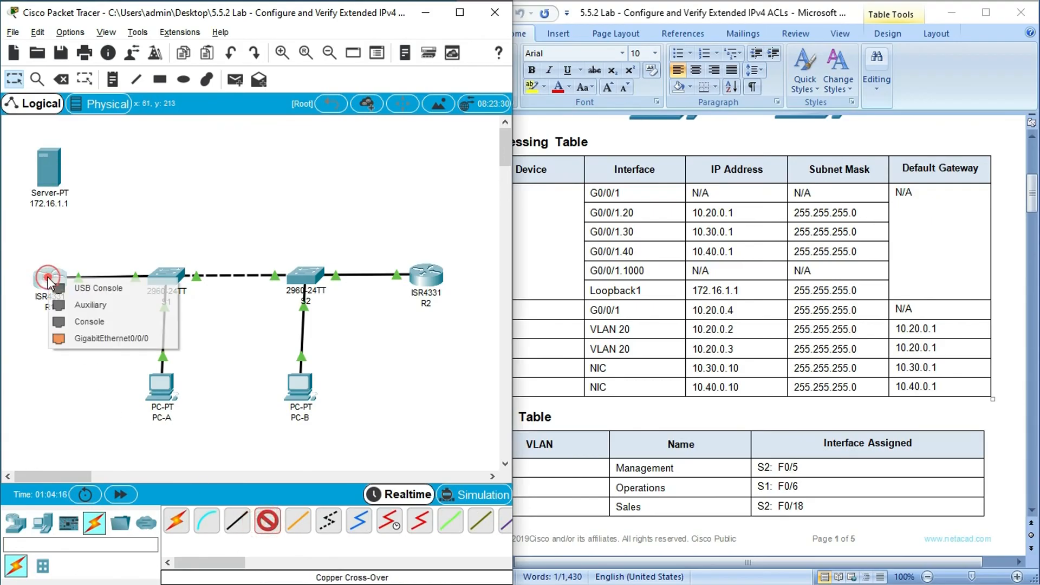
{"action": "left_click", "coordinate": [121, 339]}
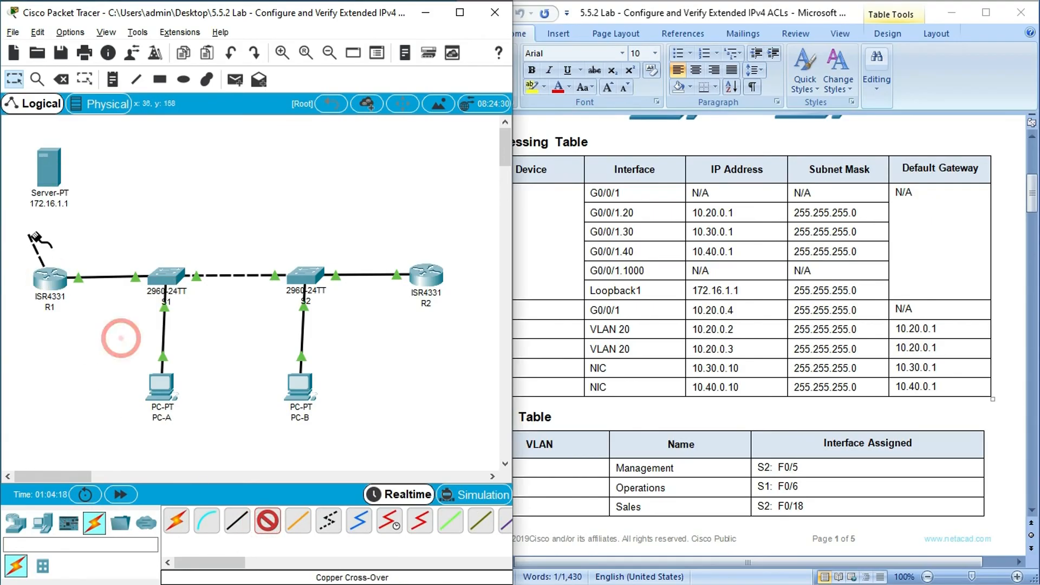
{"action": "left_click", "coordinate": [49, 166]}
{"action": "left_click_drag", "start_coordinate": [65, 177], "coordinate": [56, 162]}
- Reopen R1's CLI and enter interface configuration mode for g0/0/0
{"action": "left_click", "coordinate": [50, 280]}
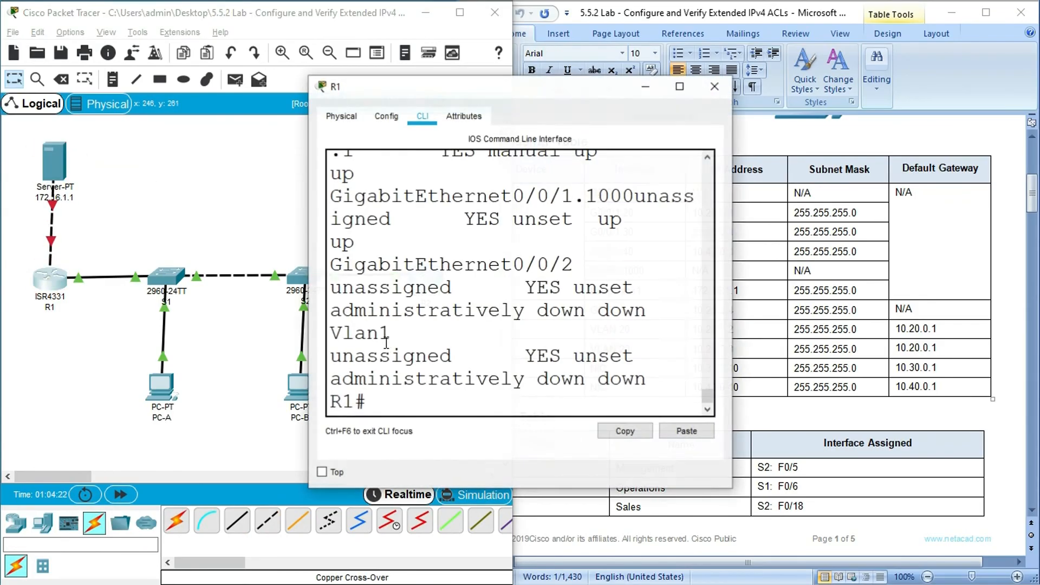
{"action": "left_click", "coordinate": [679, 91]}
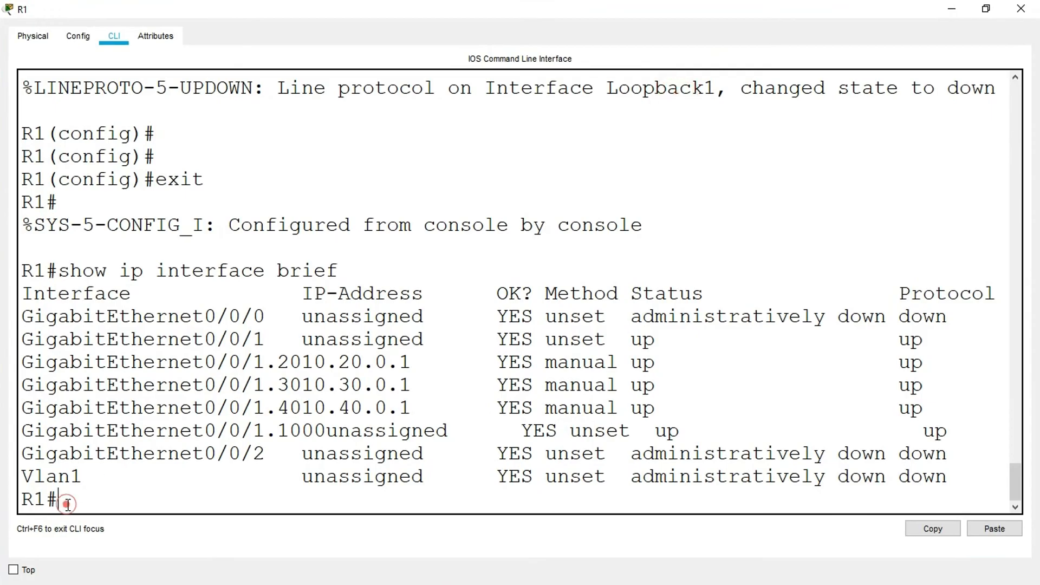
{"action": "type", "text": "conf t"}
{"action": "key", "text": "Return"}
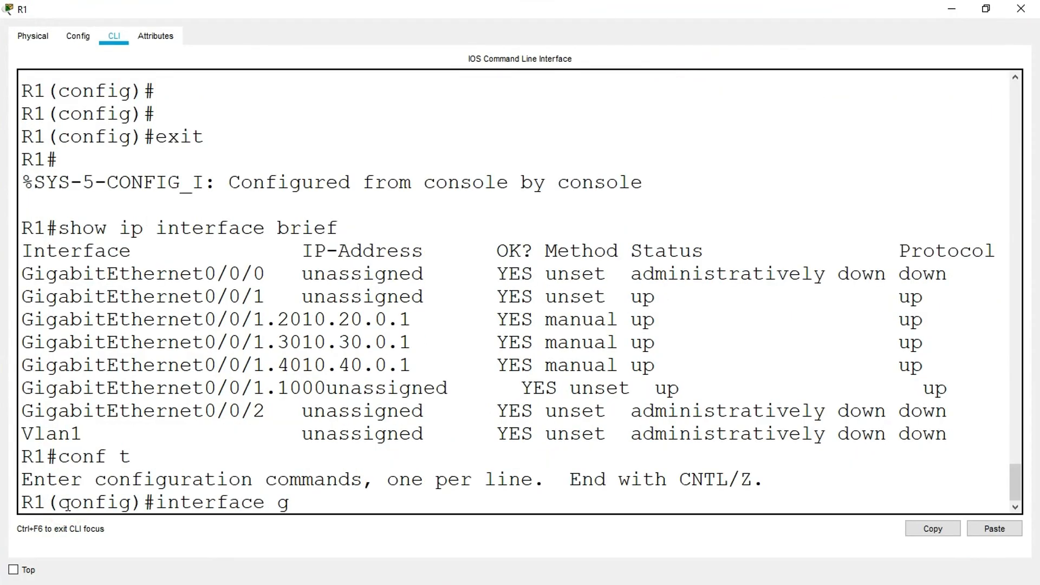
{"action": "key", "text": "Return"}
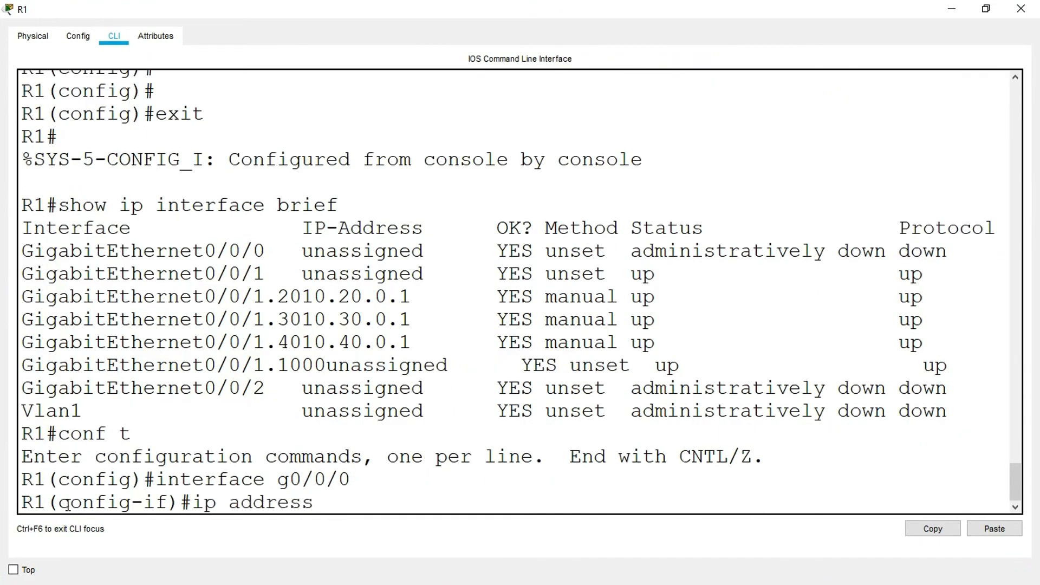
- Assign 172.16.1.2 255.255.255.0 to R1's g0/0/0, adapting the Loopback1 address copied from the lab document, and enable the interface
{"action": "left_click", "coordinate": [952, 8]}
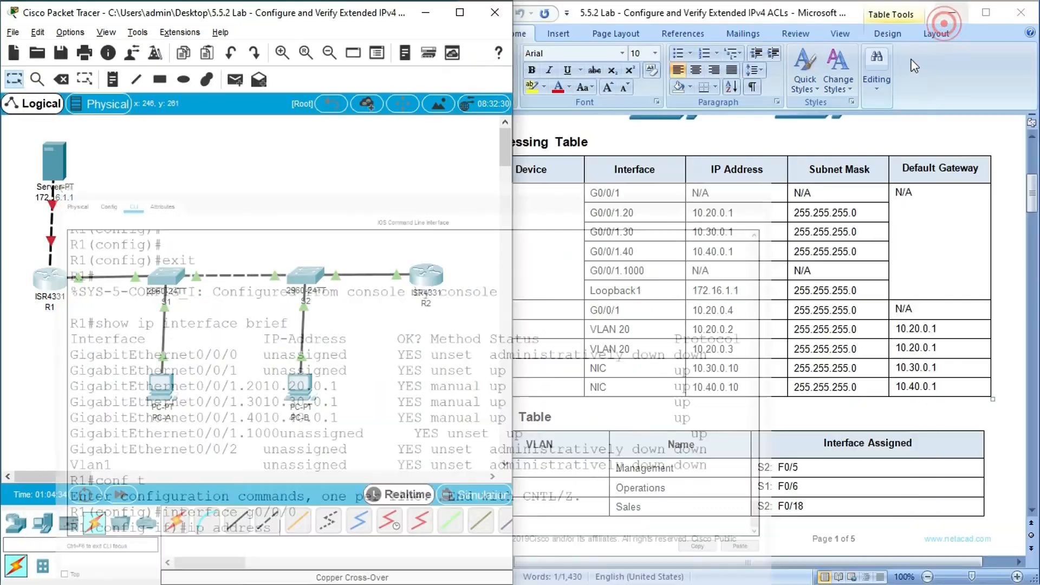
{"action": "double_click", "coordinate": [720, 290]}
{"action": "key", "text": "super+c"}
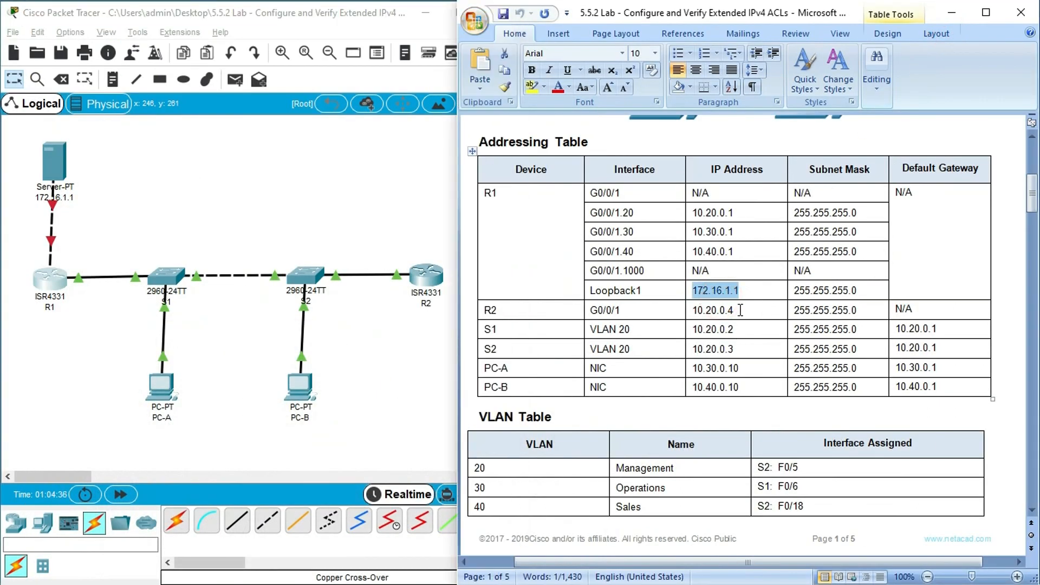
{"action": "left_click", "coordinate": [48, 287]}
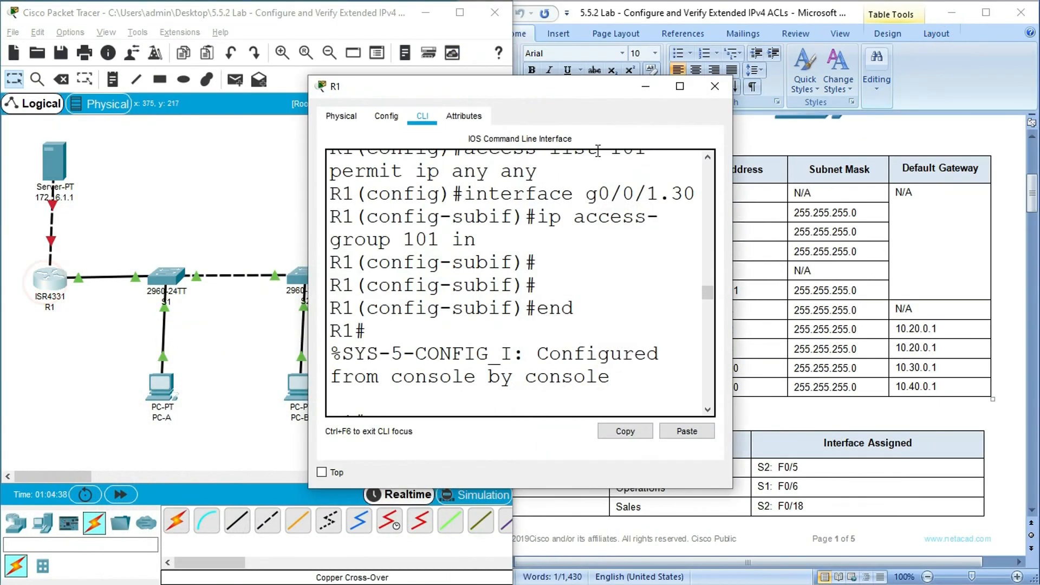
{"action": "left_click", "coordinate": [680, 85]}
{"action": "left_click", "coordinate": [994, 529]}
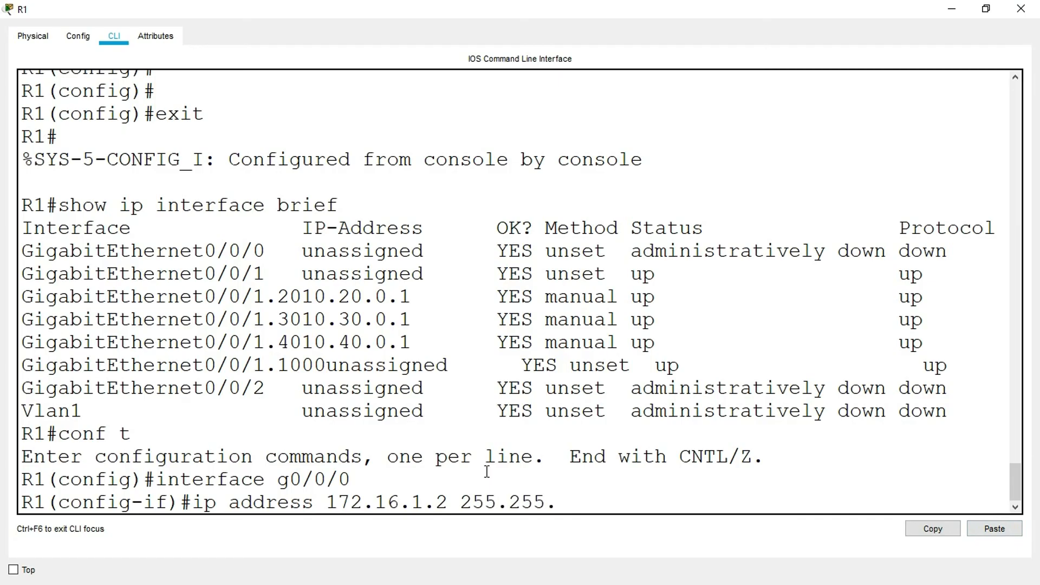
{"action": "key", "text": "Return"}
{"action": "type", "text": "no shut"}
{"action": "key", "text": "Return"}
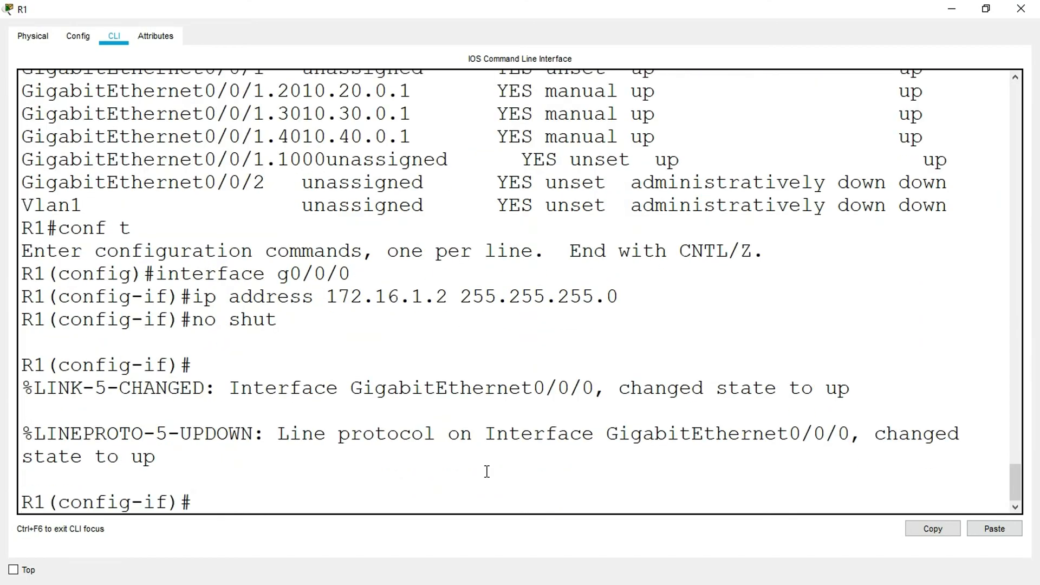
{"action": "left_click", "coordinate": [1020, 8]}
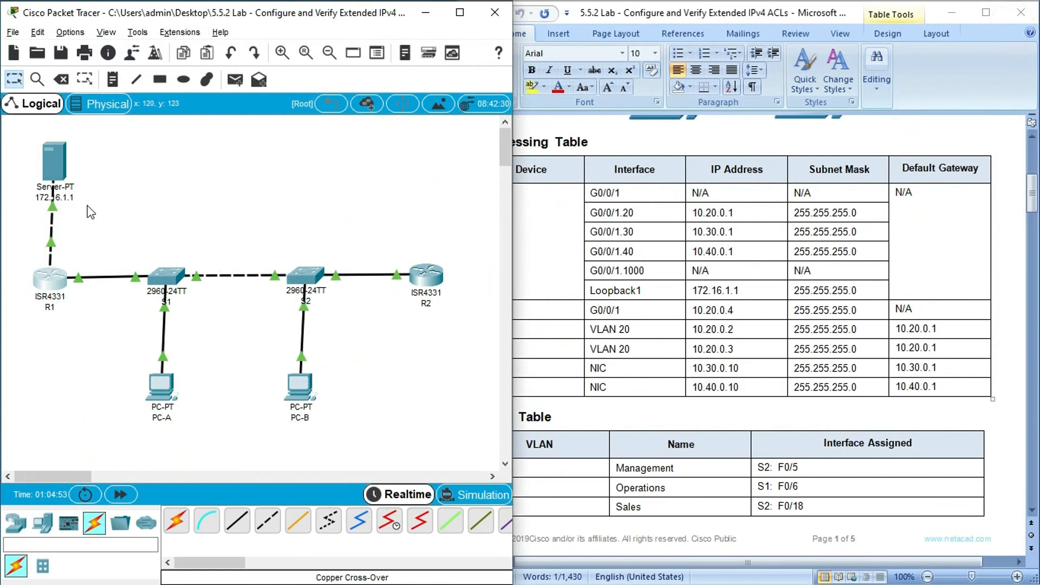
- Set the server's static IPv4 address to 172.16.1.1 and change its subnet mask's third octet to 255
{"action": "left_click", "coordinate": [52, 162]}
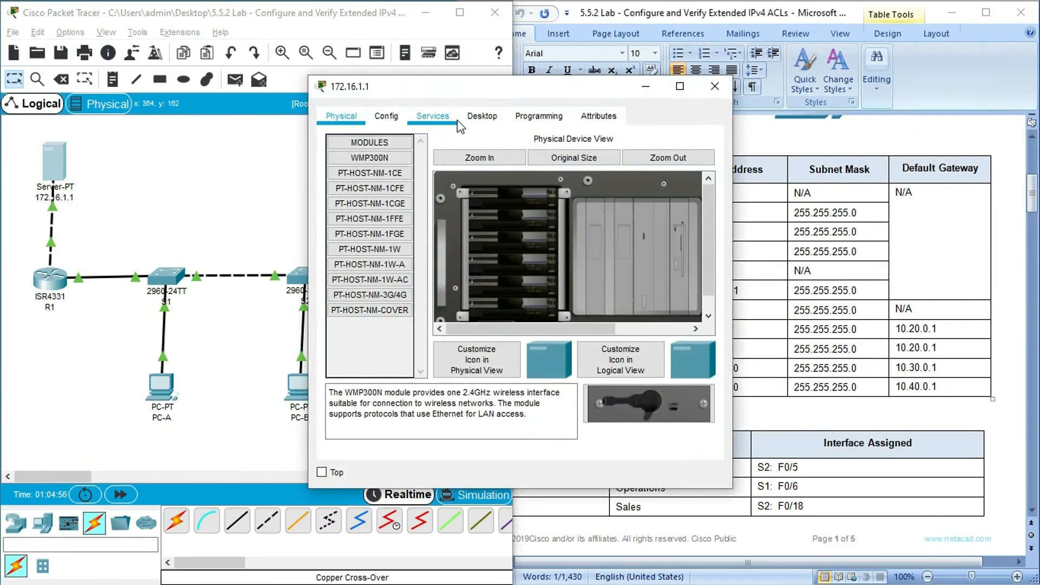
{"action": "left_click", "coordinate": [482, 116]}
{"action": "left_click", "coordinate": [365, 182]}
{"action": "left_click", "coordinate": [466, 205]}
{"action": "type", "text": "172.16.1.1"}
{"action": "left_click", "coordinate": [482, 223]}
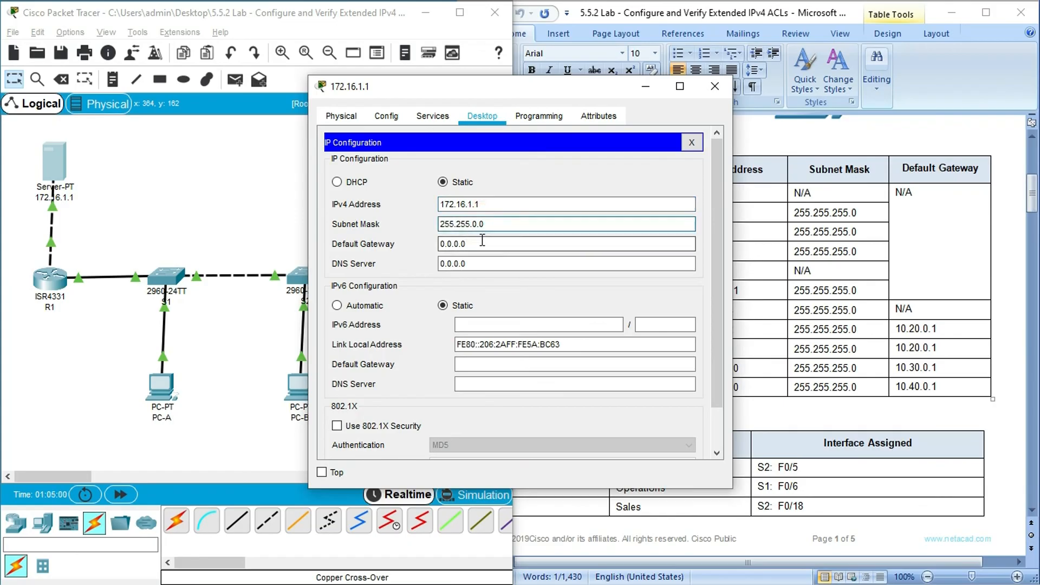
{"action": "left_click", "coordinate": [475, 223]}
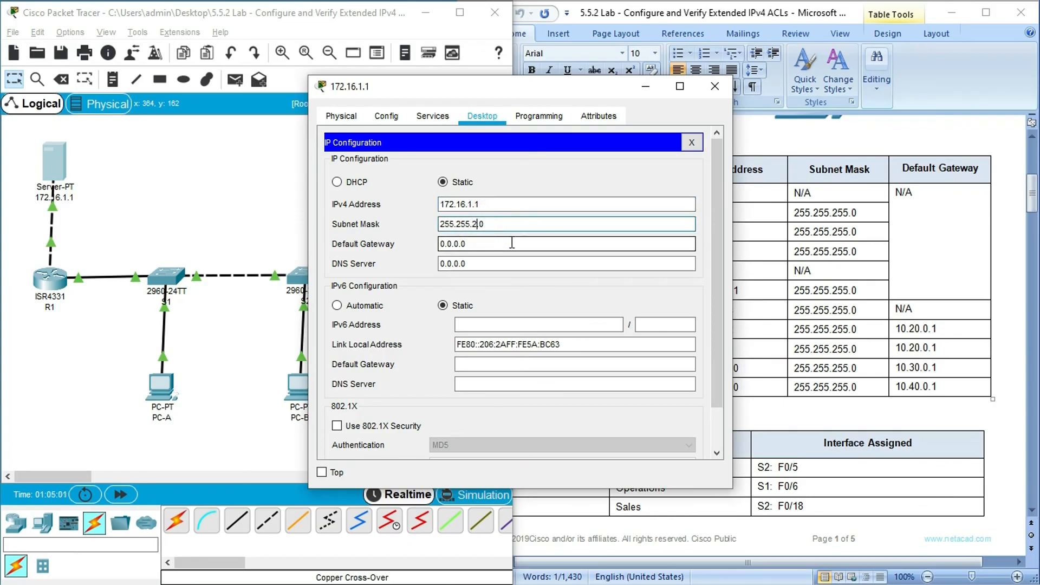
{"action": "type", "text": "255`"}
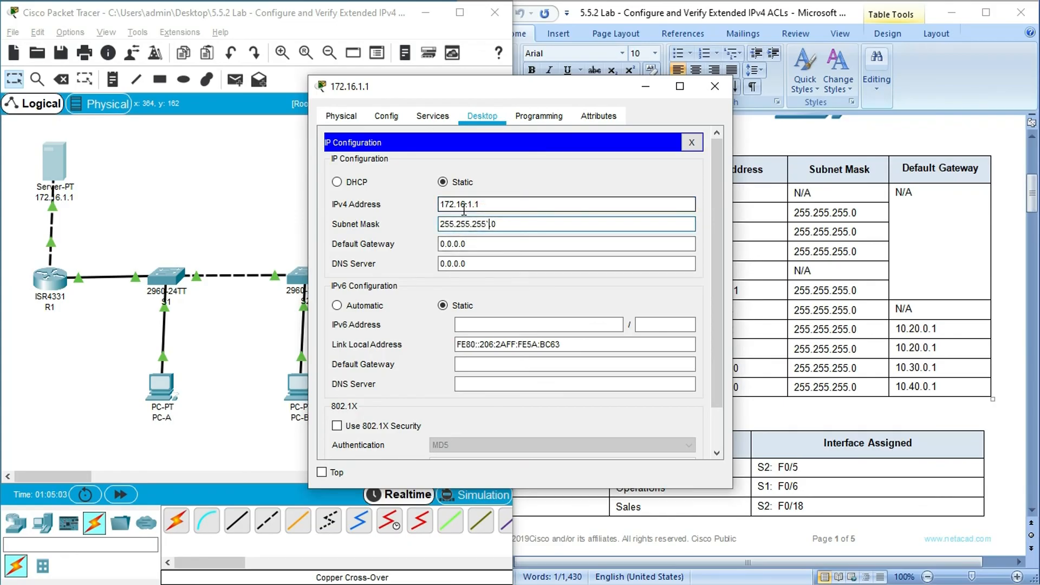
- Set the server's default gateway to 172.16.1.2, correct the subnet mask to 255.255.255.0, and close the server window
{"action": "left_click", "coordinate": [476, 244]}
{"action": "type", "text": "172.16.1.1"}
{"action": "key", "text": "BackSpace"}
{"action": "type", "text": "2"}
{"action": "left_click", "coordinate": [509, 224]}
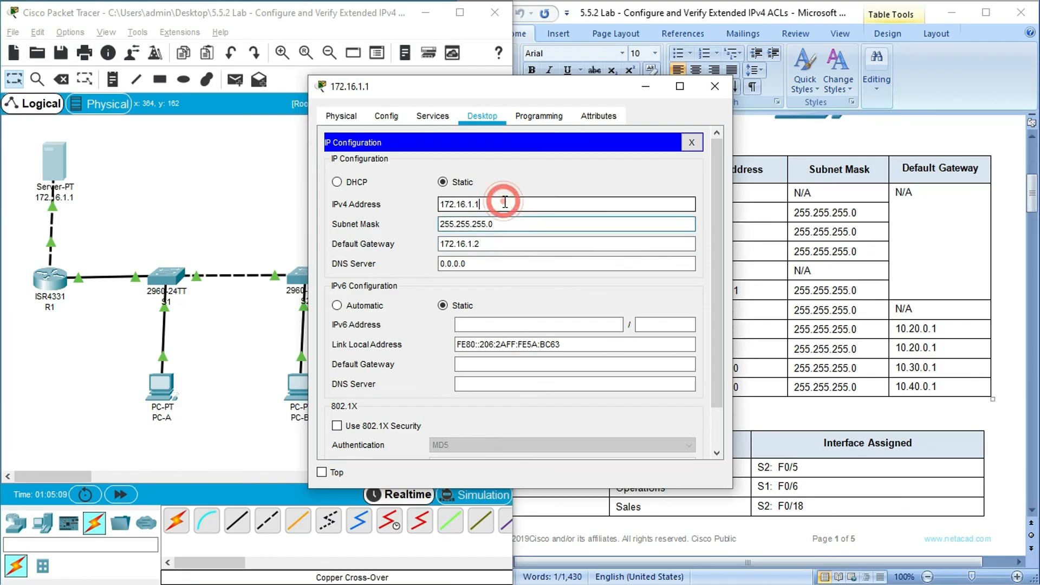
{"action": "left_click", "coordinate": [506, 222]}
{"action": "left_click", "coordinate": [494, 244]}
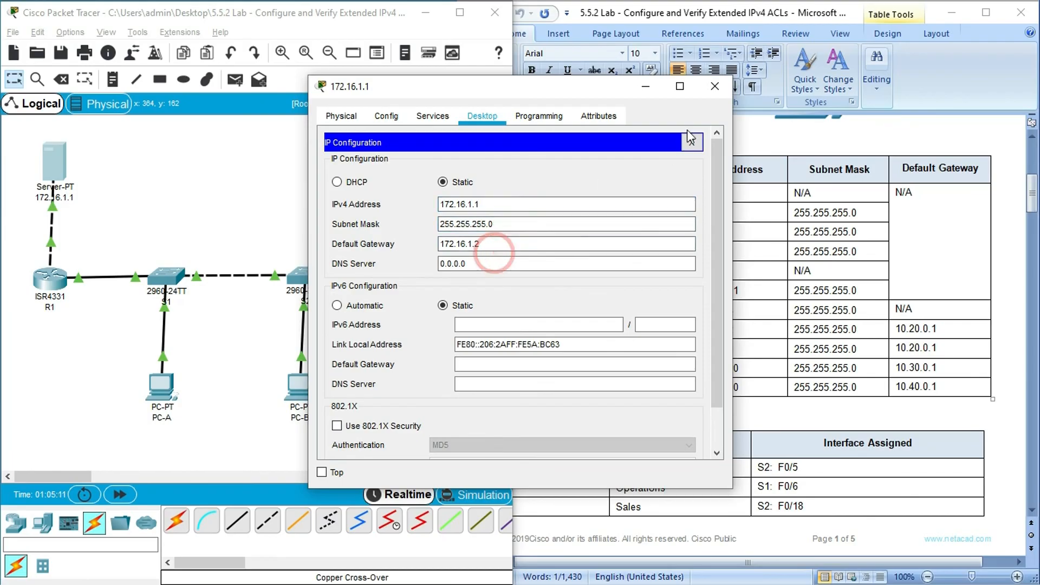
{"action": "left_click", "coordinate": [715, 87]}
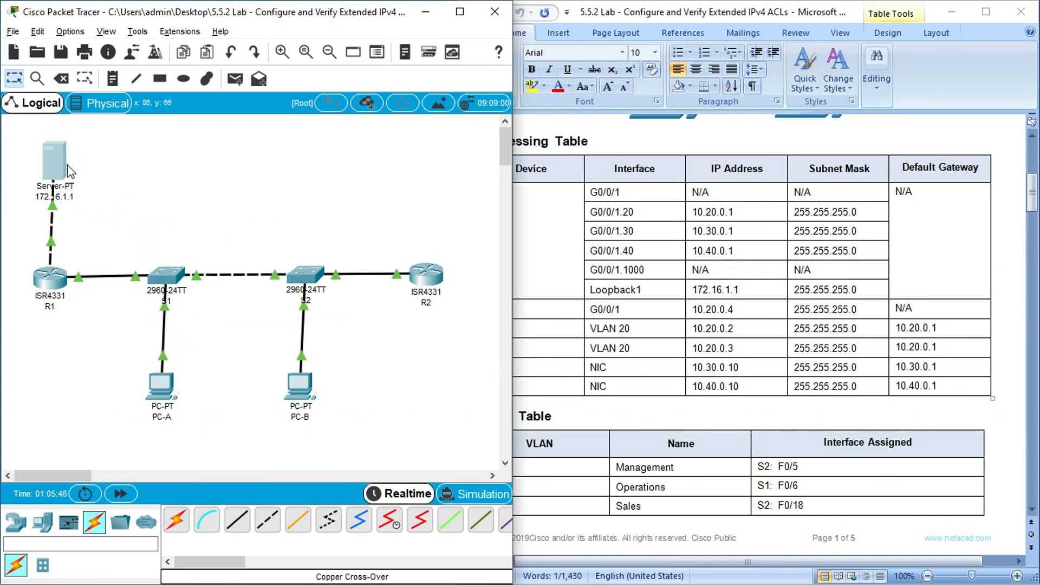
{"action": "left_click", "coordinate": [65, 165]}
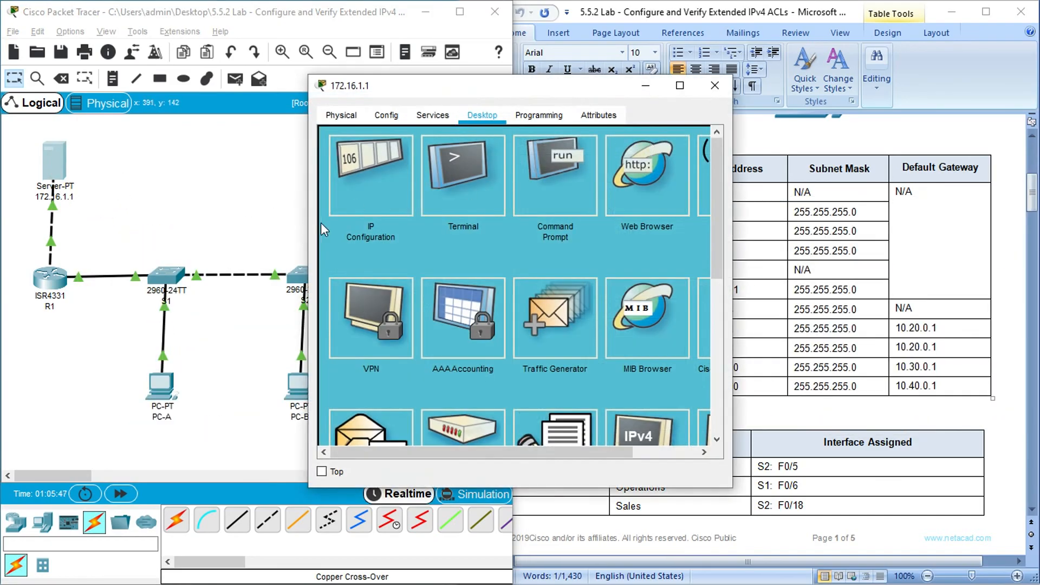
{"action": "left_click", "coordinate": [398, 209]}
{"action": "left_click_drag", "start_coordinate": [491, 205], "coordinate": [428, 206]}
{"action": "key", "text": "ctrl+c"}
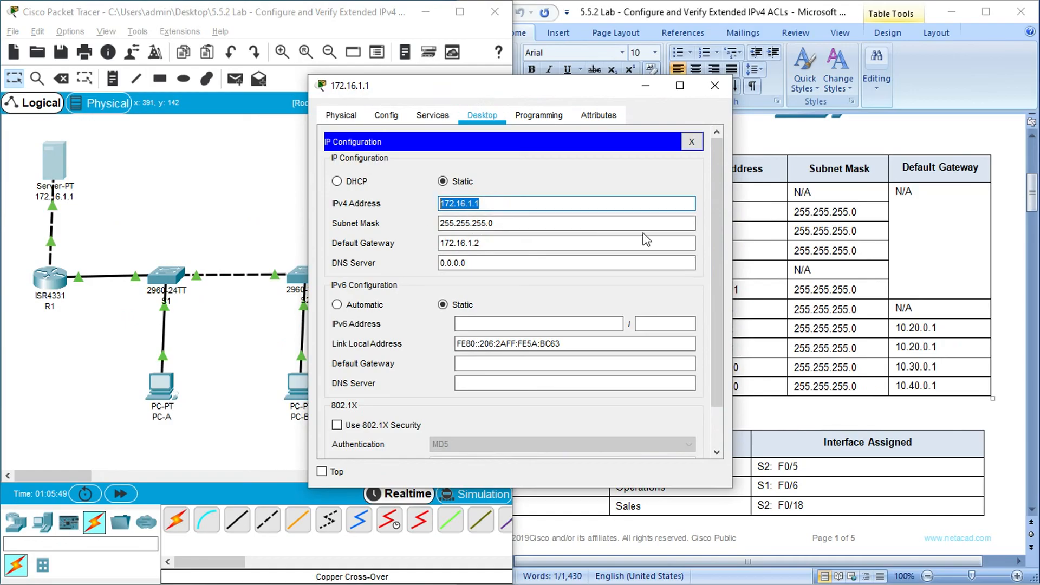
{"action": "left_click", "coordinate": [692, 142]}
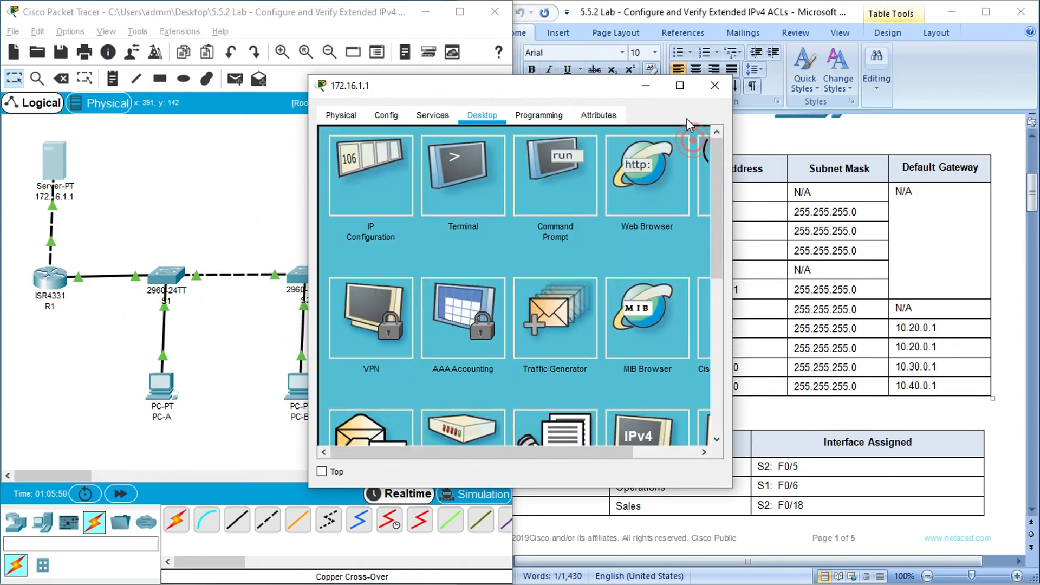
{"action": "left_click", "coordinate": [646, 174]}
{"action": "left_click", "coordinate": [464, 159]}
{"action": "key", "text": "ctrl+v"}
{"action": "left_click", "coordinate": [624, 158]}
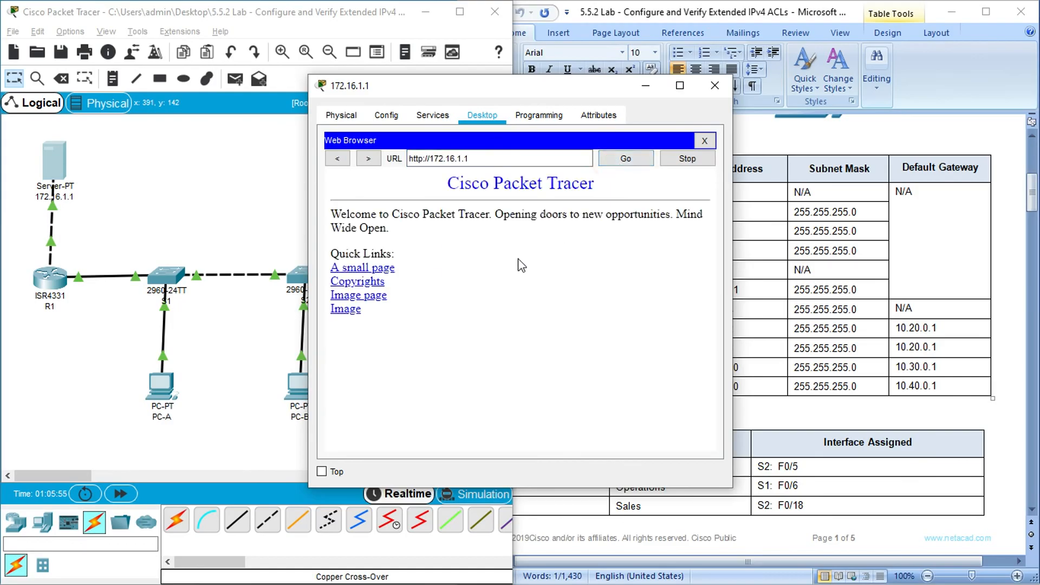
{"action": "triple_click", "coordinate": [479, 158]}
{"action": "key", "text": "ctrl+c"}
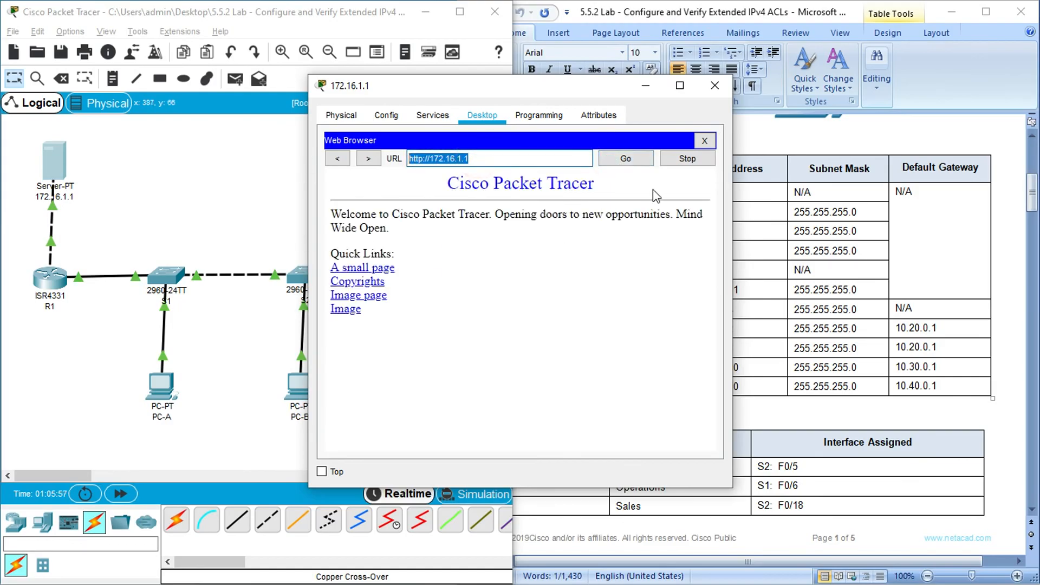
{"action": "left_click", "coordinate": [705, 140]}
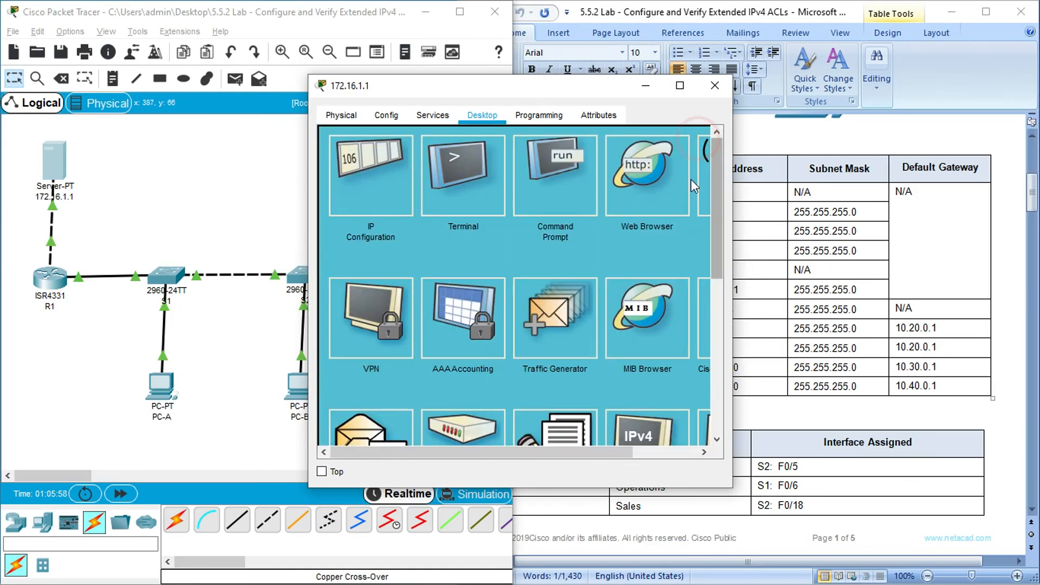
{"action": "left_click", "coordinate": [431, 159]}
{"action": "key", "text": "ctrl+v"}
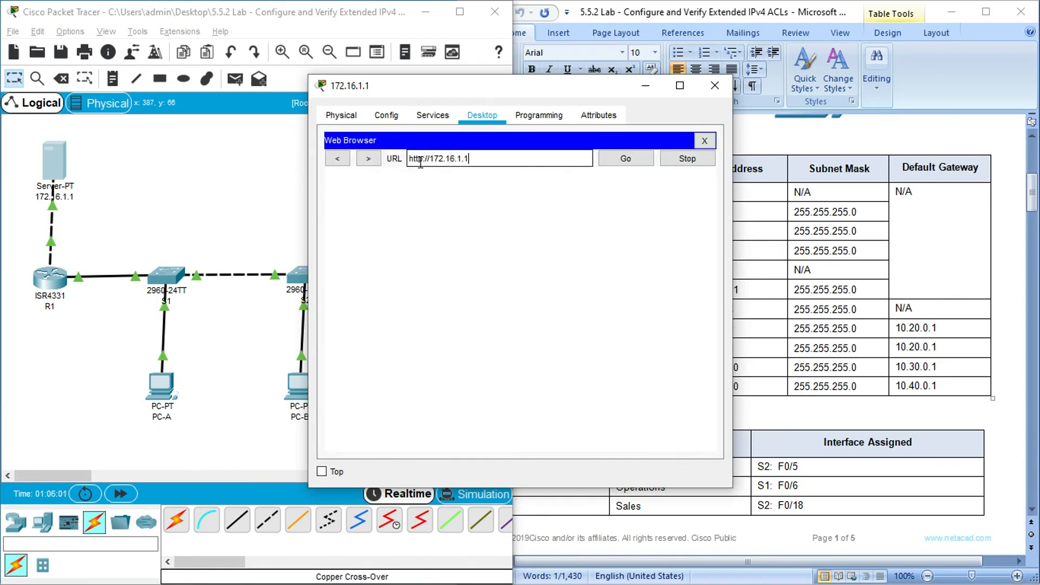
{"action": "left_click", "coordinate": [424, 159]}
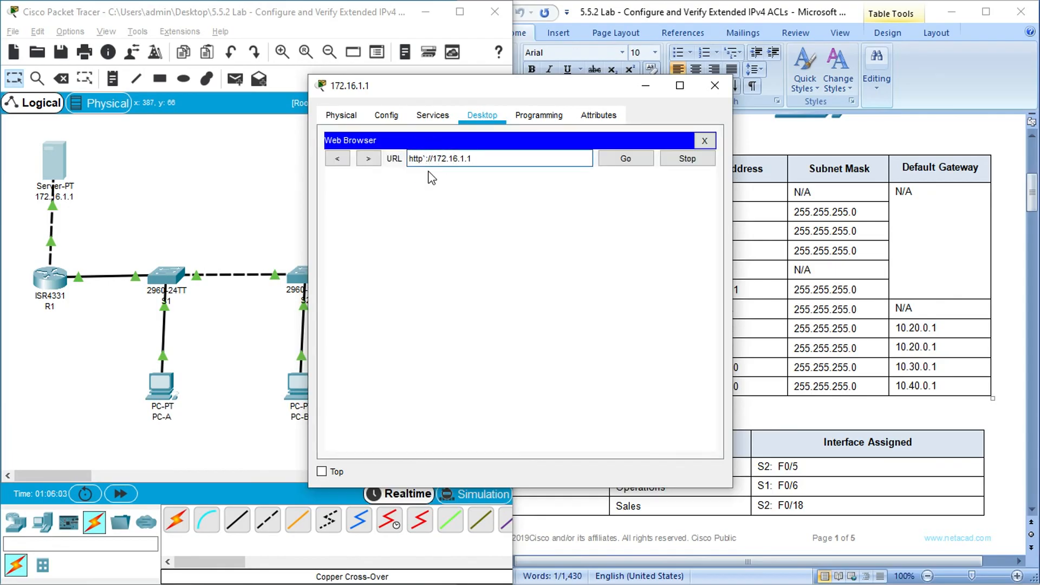
{"action": "type", "text": "s"}
{"action": "left_click", "coordinate": [625, 158]}
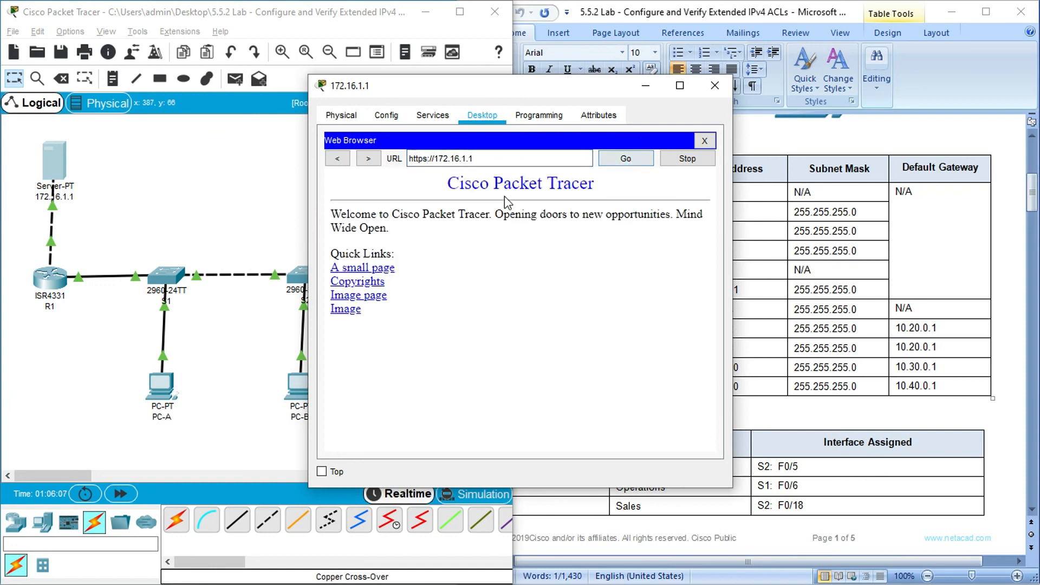
{"action": "left_click", "coordinate": [704, 140]}
{"action": "left_click", "coordinate": [715, 85]}
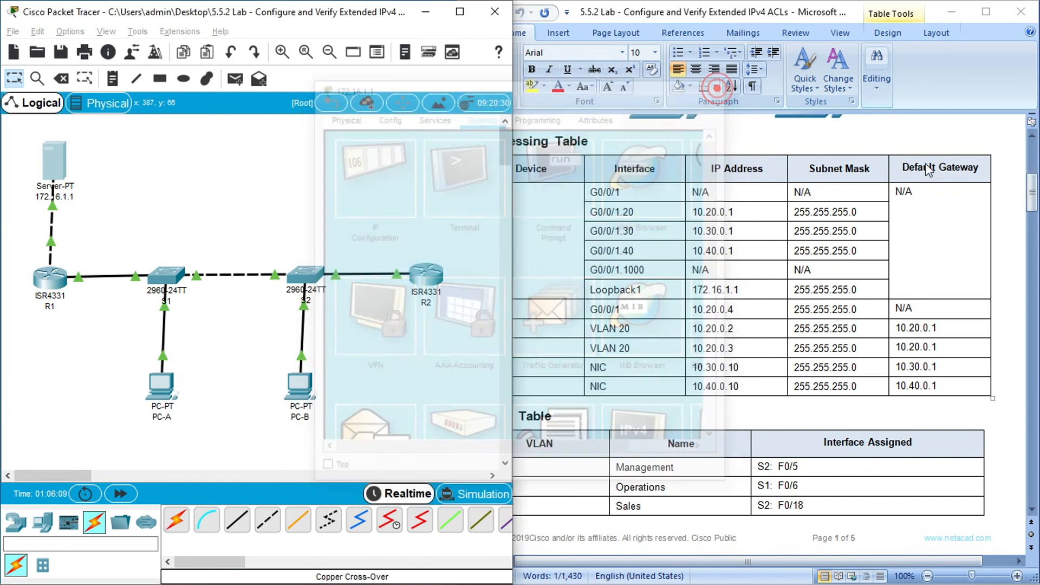
- Copy the HTTPS test destination 172.16.1.1 from the lab document's test table and load it over HTTP in PC-B's web browser
{"action": "left_click_drag", "start_coordinate": [1032, 184], "coordinate": [1034, 488]}
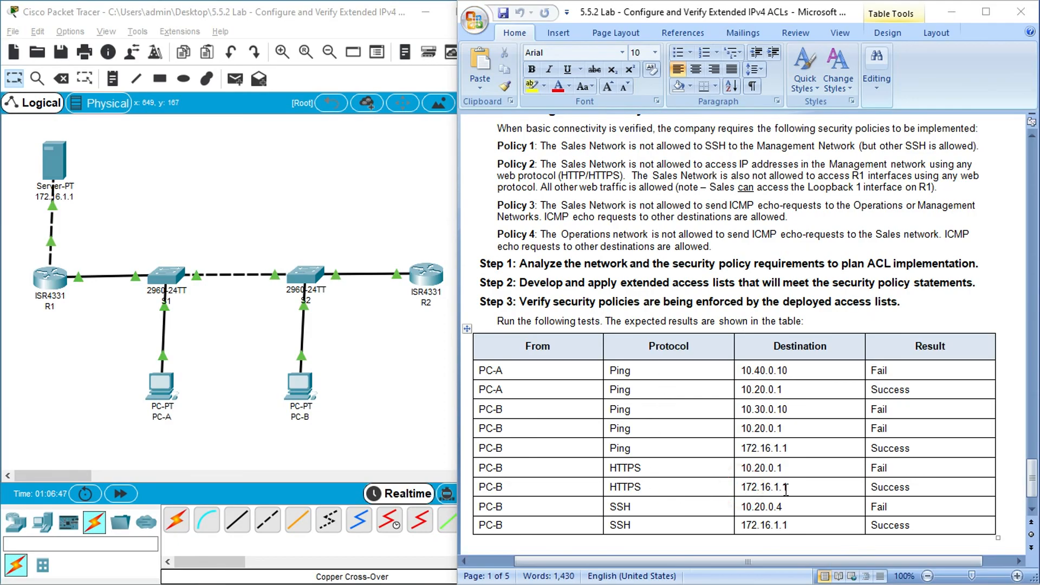
{"action": "left_click_drag", "start_coordinate": [743, 487], "coordinate": [794, 486]}
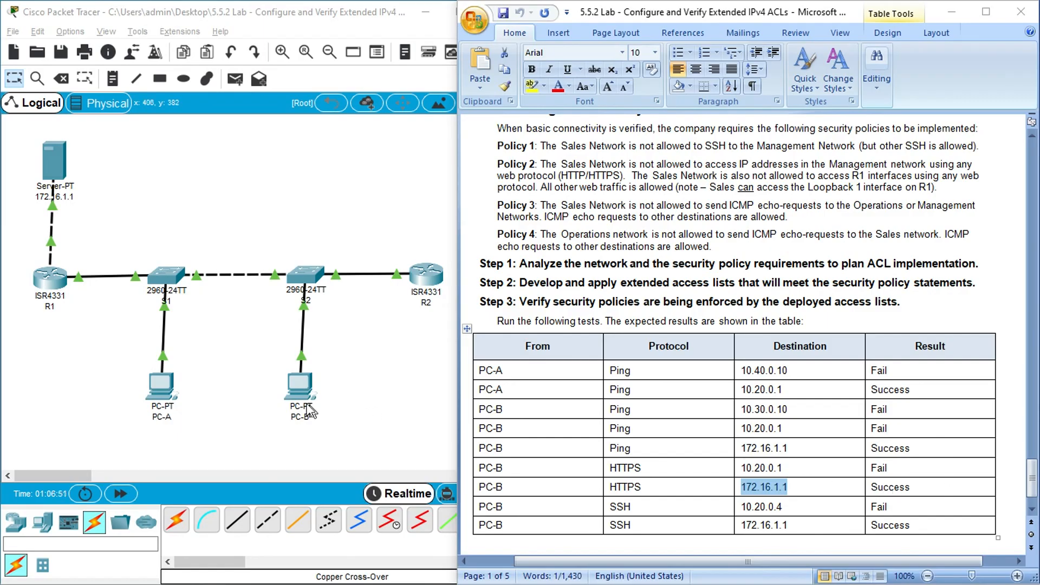
{"action": "left_click", "coordinate": [307, 387]}
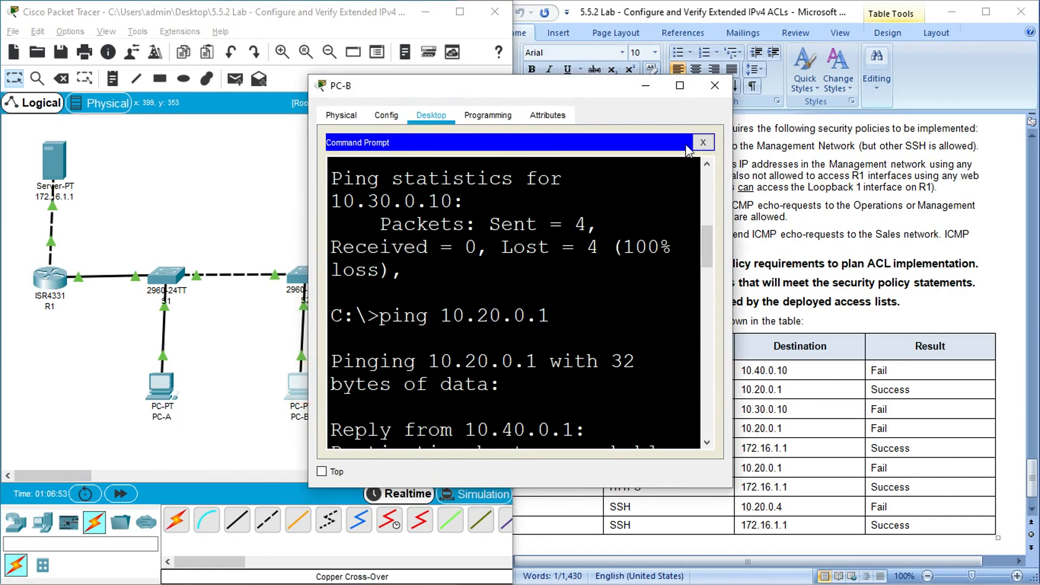
{"action": "left_click", "coordinate": [704, 142]}
{"action": "left_click", "coordinate": [680, 85]}
{"action": "left_click", "coordinate": [895, 106]}
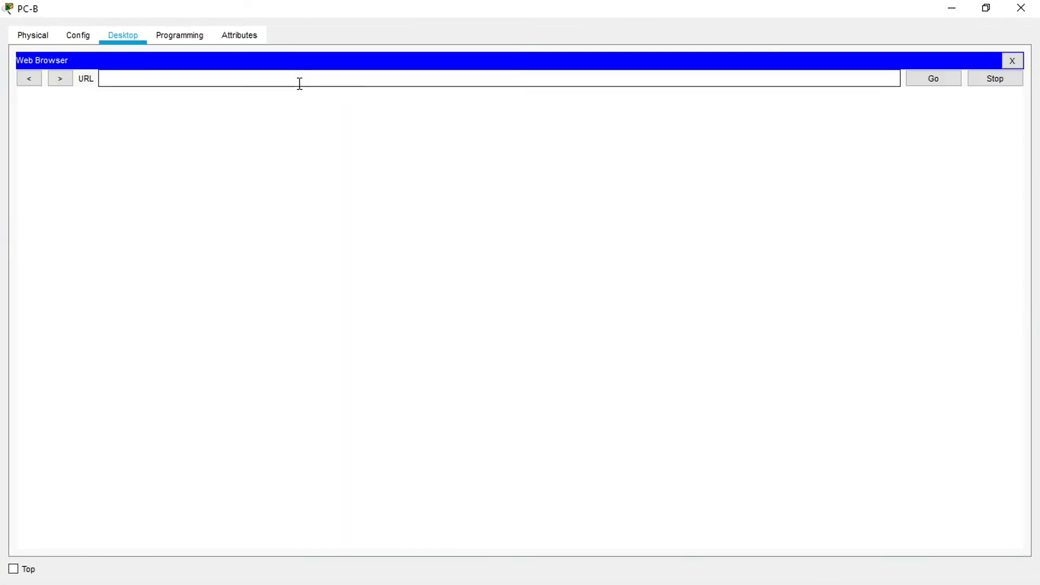
{"action": "left_click", "coordinate": [299, 82]}
{"action": "type", "text": "172.16.1.1"}
{"action": "left_click", "coordinate": [921, 79]}
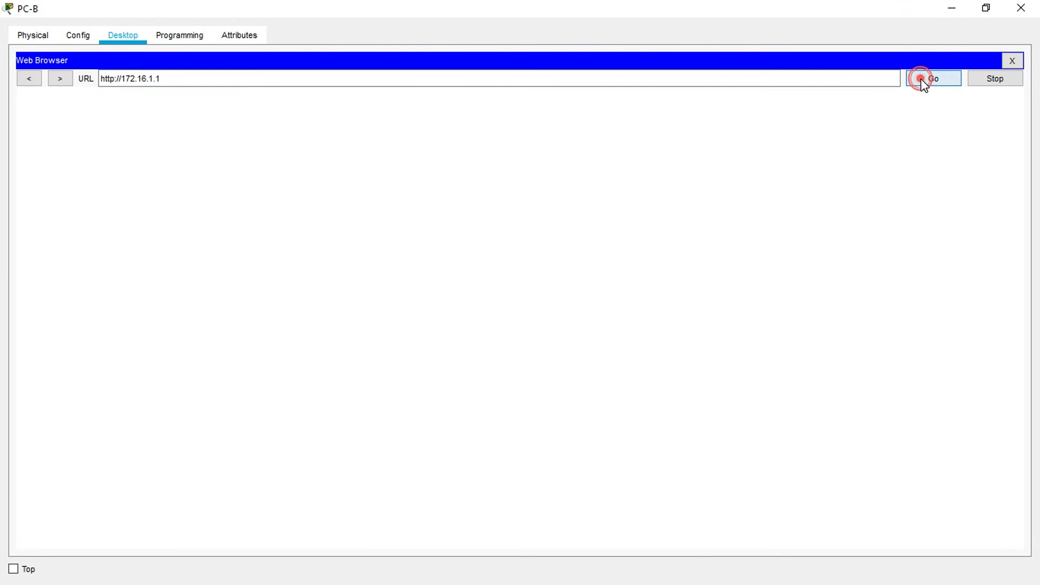
{"action": "left_click", "coordinate": [115, 82]}
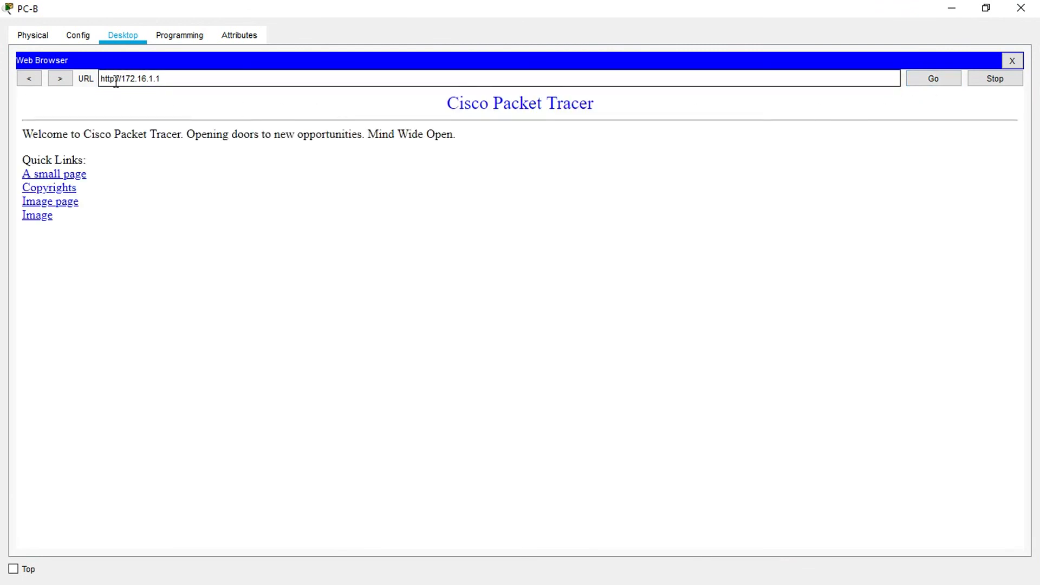
{"action": "left_click", "coordinate": [113, 78]}
{"action": "triple_click", "coordinate": [208, 81]}
{"action": "key", "text": "ctrl+c"}
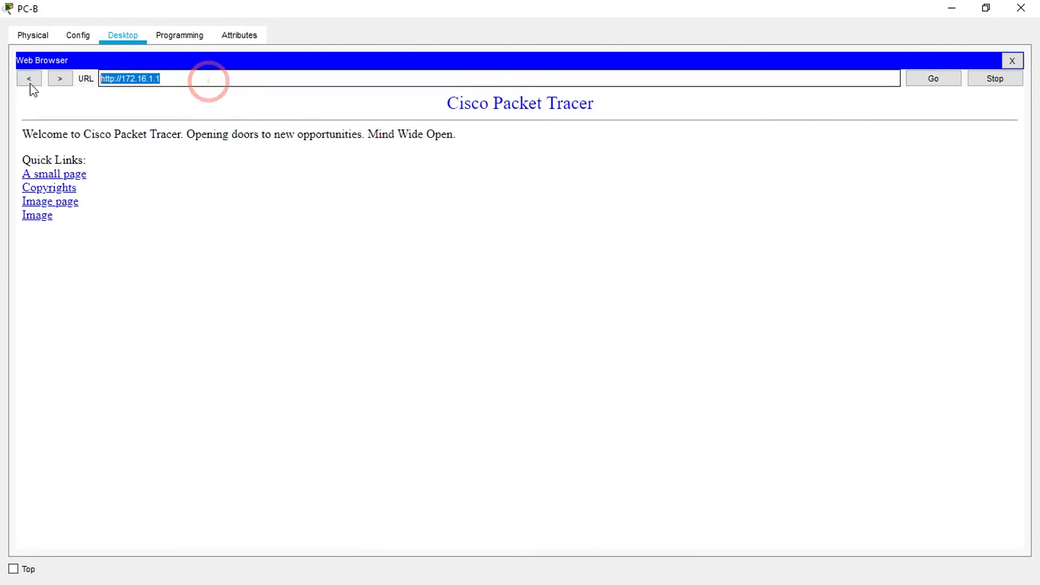
{"action": "left_click", "coordinate": [1013, 61]}
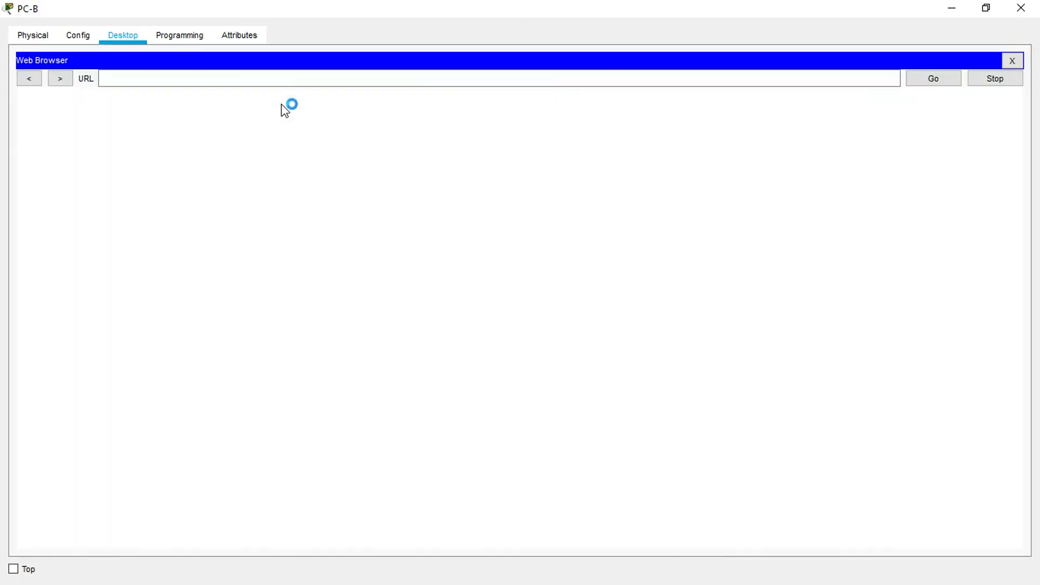
{"action": "left_click", "coordinate": [274, 85]}
{"action": "key", "text": "ctrl+v"}
{"action": "left_click", "coordinate": [116, 79]}
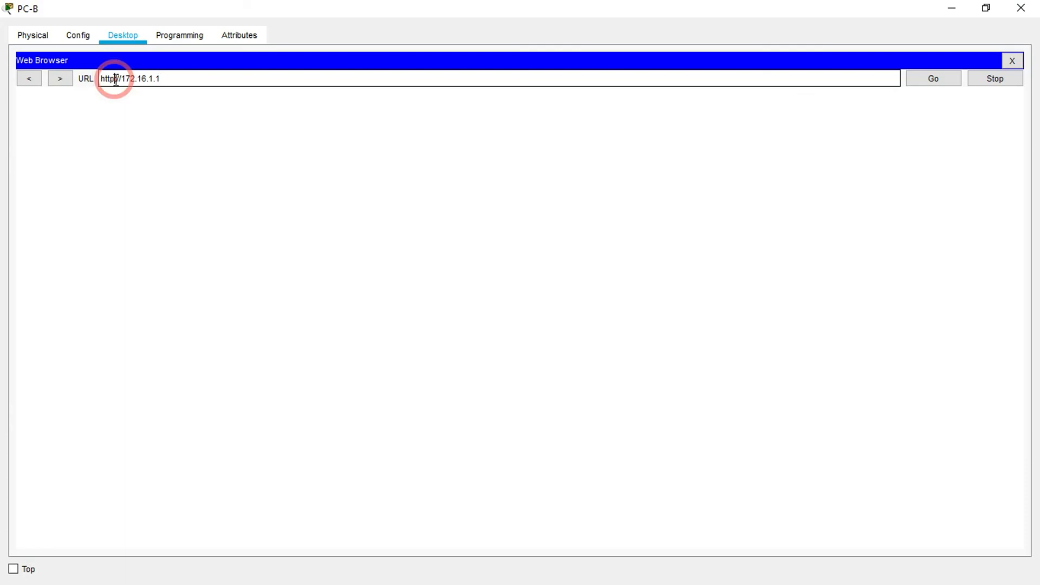
{"action": "type", "text": "s"}
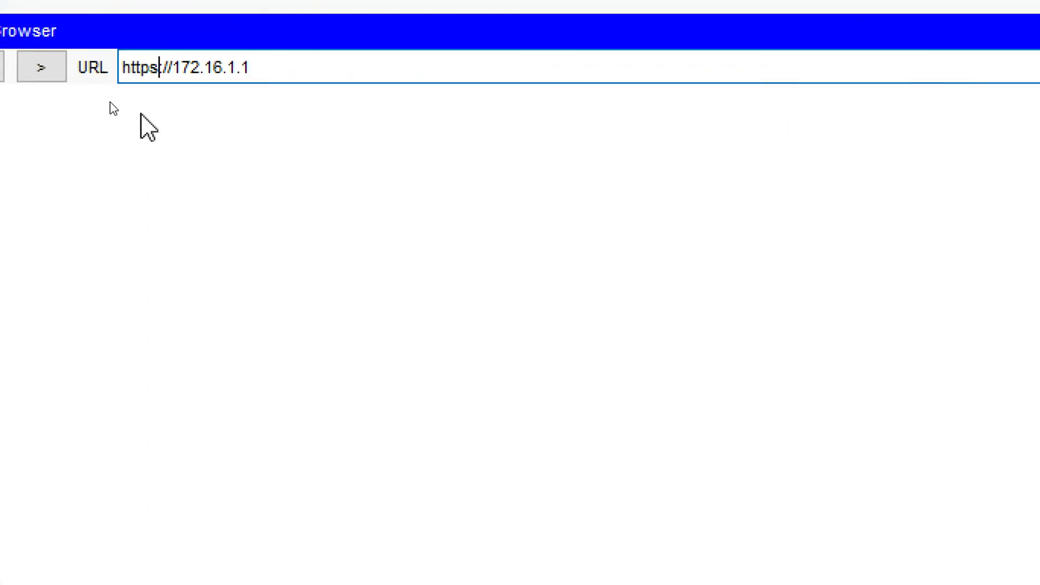
{"action": "left_click", "coordinate": [936, 80]}
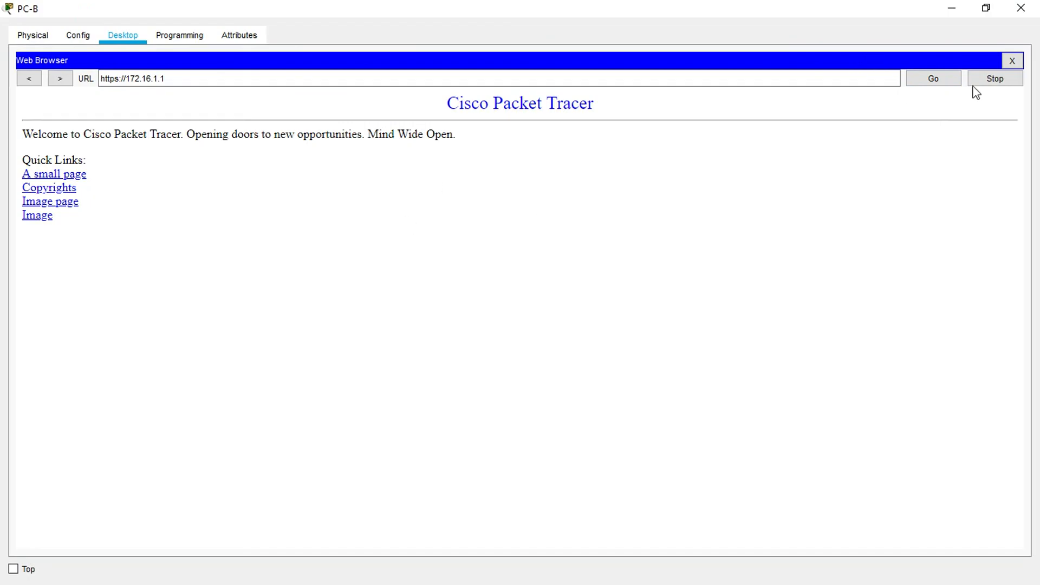
{"action": "left_click", "coordinate": [1021, 8]}
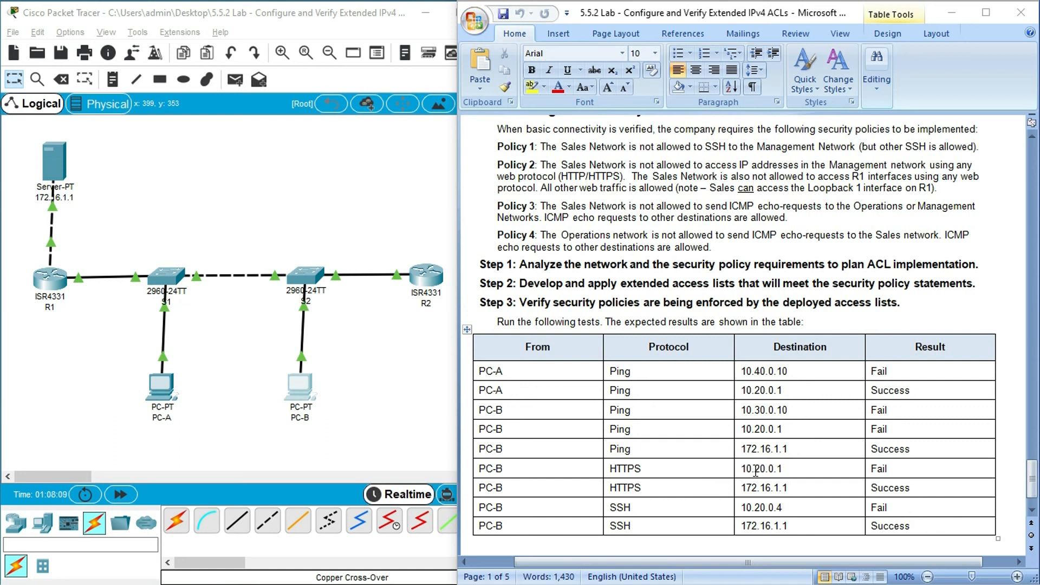
- Add a generic Server-PT end device to the workspace above switch S2
{"action": "left_click", "coordinate": [56, 524]}
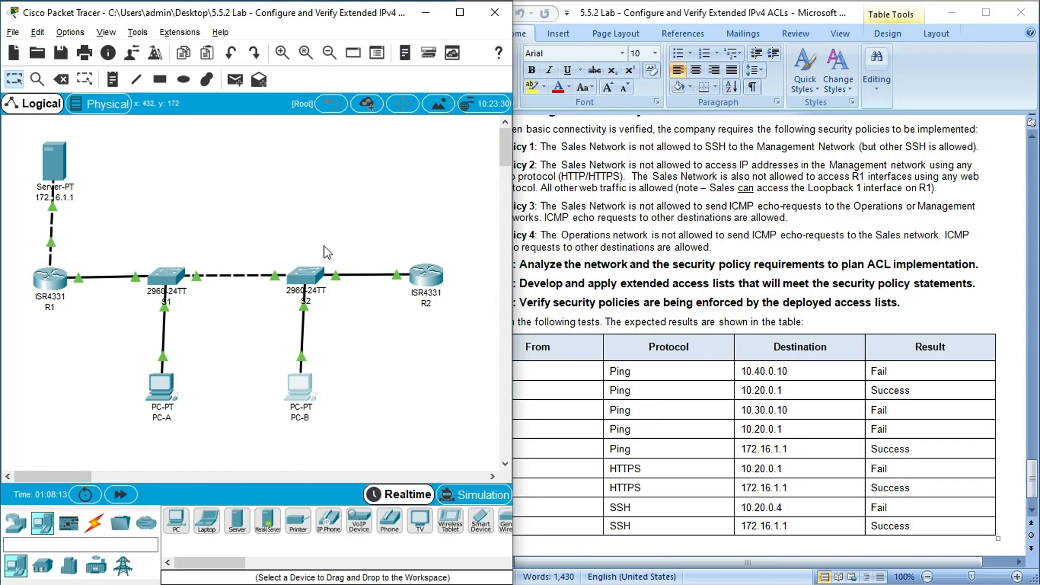
{"action": "left_click", "coordinate": [237, 521]}
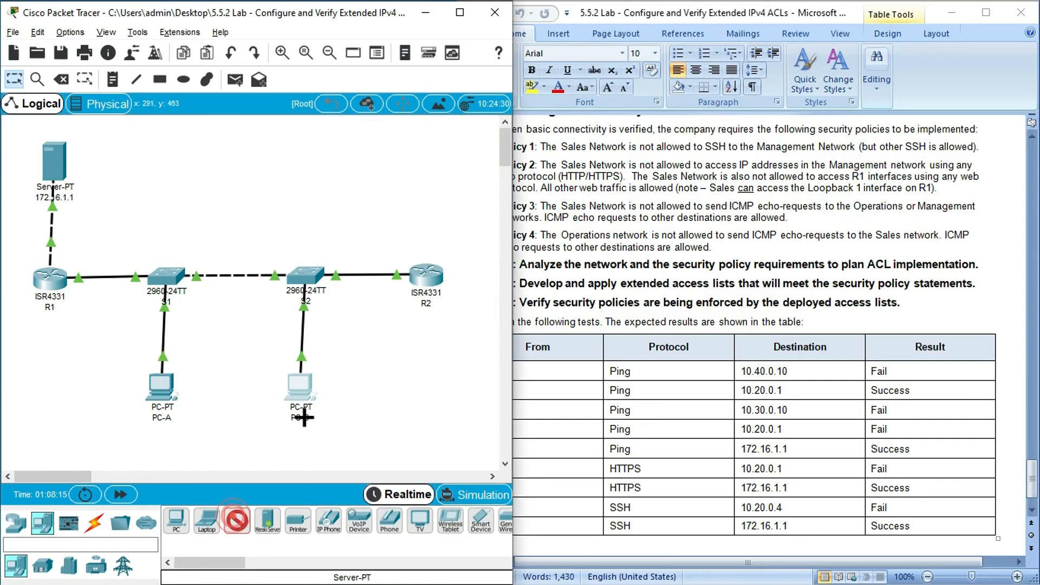
{"action": "left_click", "coordinate": [314, 210]}
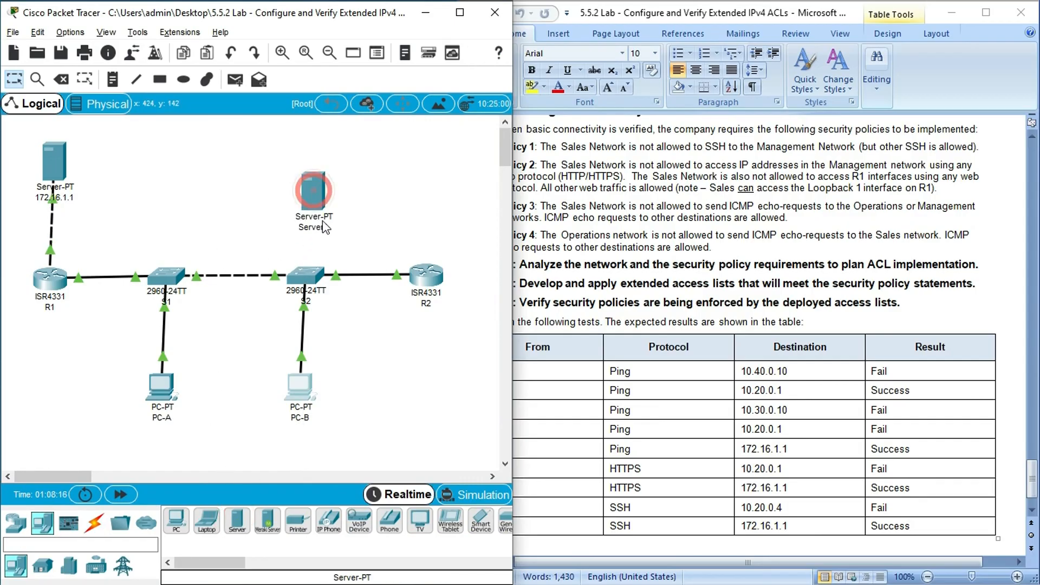
- Connect GigabitEthernet0/1 on S2 to FastEthernet0 on the new server with a copper straight-through cable, and nudge the server upward
{"action": "left_click", "coordinate": [95, 523]}
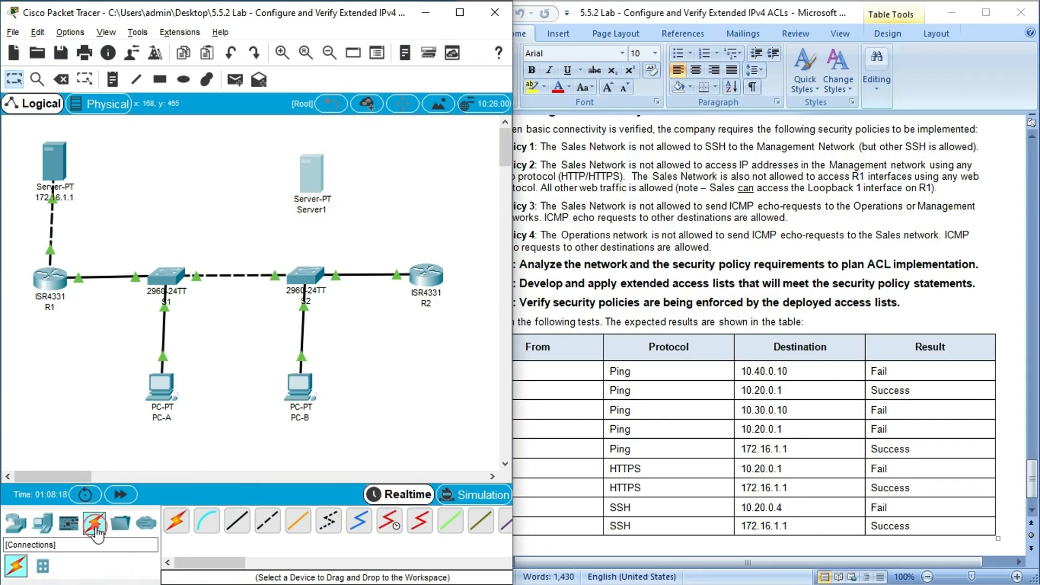
{"action": "left_click", "coordinate": [237, 527]}
{"action": "left_click", "coordinate": [307, 272]}
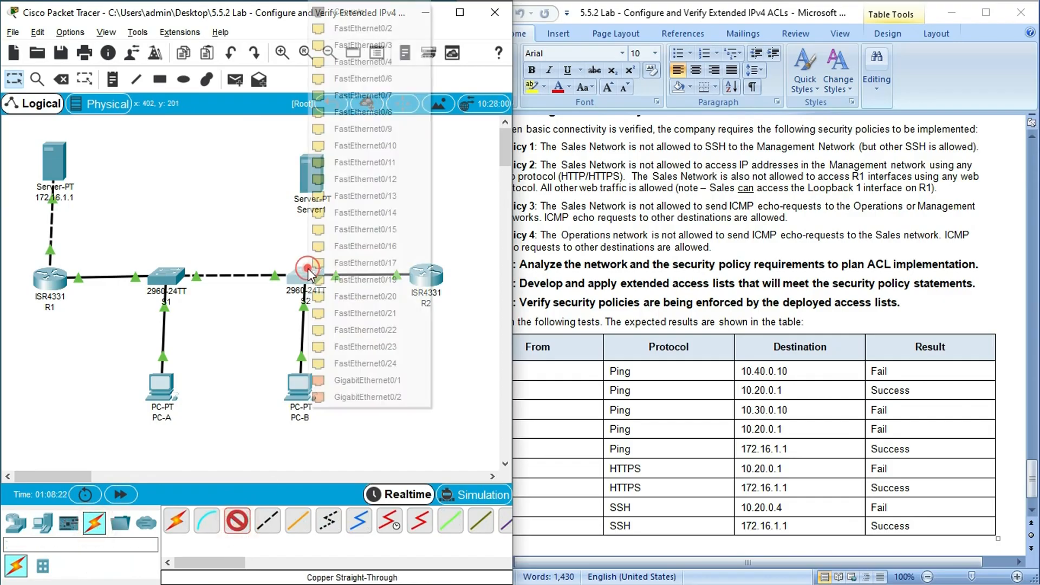
{"action": "left_click", "coordinate": [366, 379]}
{"action": "left_click", "coordinate": [313, 172]}
{"action": "left_click", "coordinate": [332, 179]}
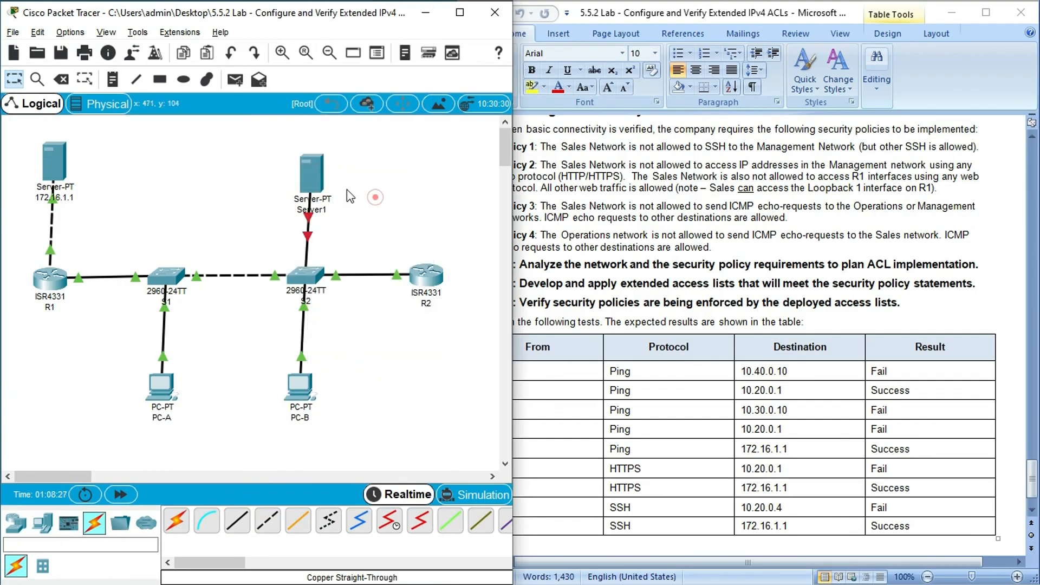
{"action": "left_click_drag", "start_coordinate": [314, 170], "coordinate": [312, 162]}
{"action": "left_click", "coordinate": [361, 175]}
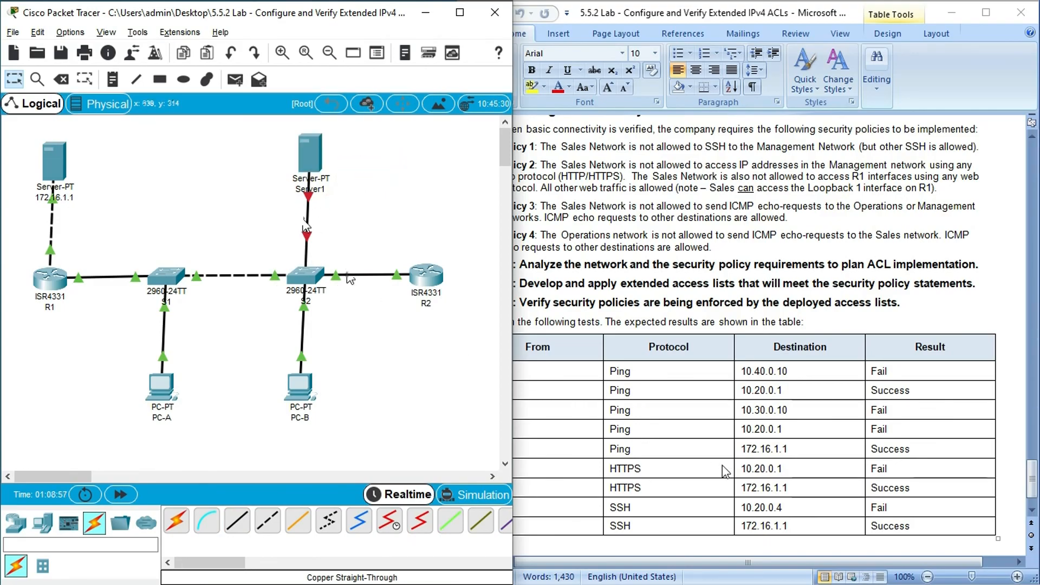
- Check the HTTPS test's destination network in the lab table and give Server1 the static IPv4 address 10.20.0.10
{"action": "left_click", "coordinate": [752, 470]}
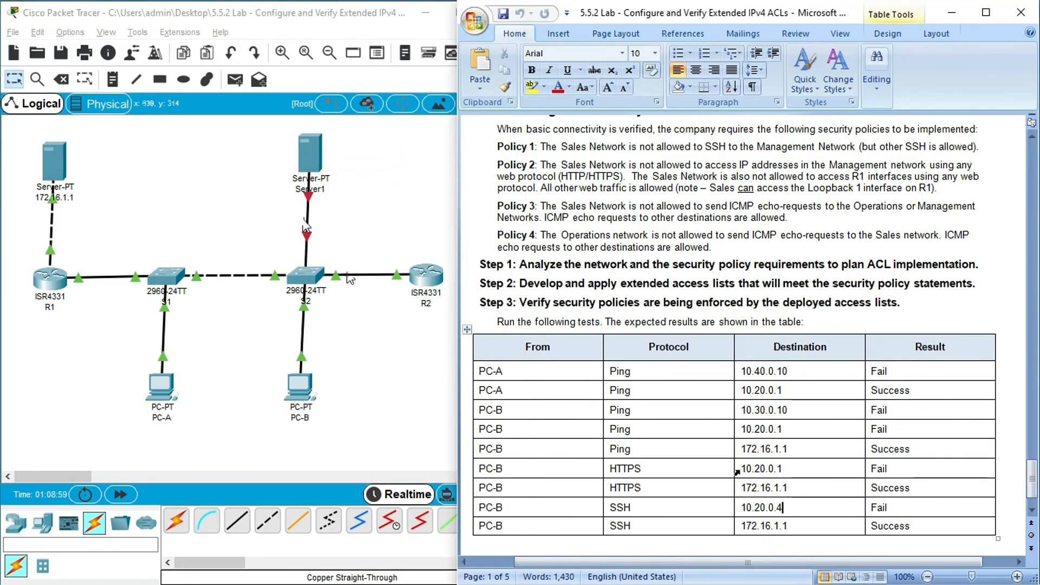
{"action": "left_click_drag", "start_coordinate": [741, 469], "coordinate": [788, 471]}
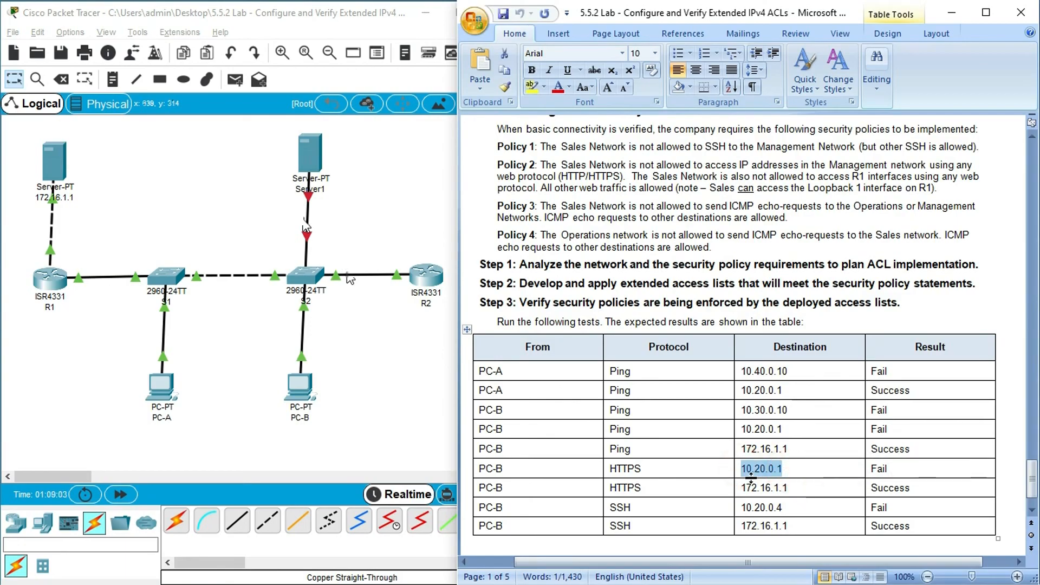
{"action": "left_click", "coordinate": [303, 158]}
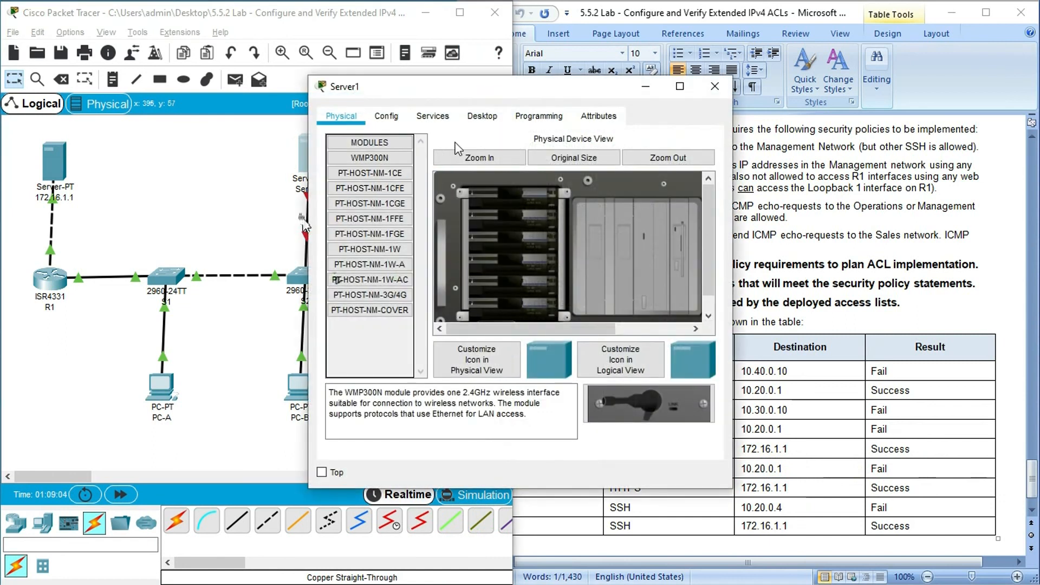
{"action": "left_click", "coordinate": [482, 116]}
{"action": "left_click", "coordinate": [395, 150]}
{"action": "left_click", "coordinate": [476, 204]}
{"action": "type", "text": "10.20.0.1"}
{"action": "left_click", "coordinate": [486, 248]}
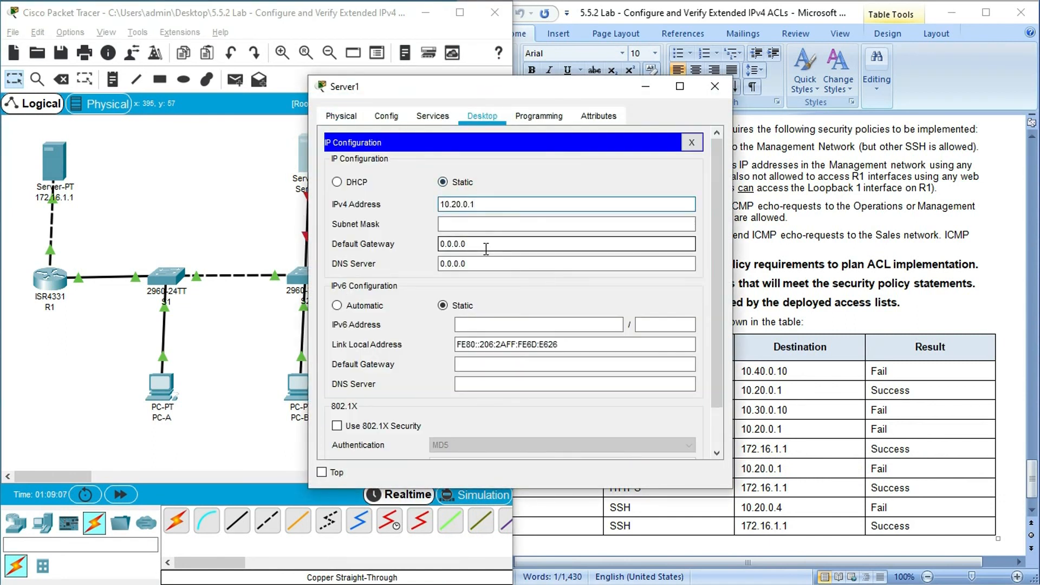
{"action": "left_click", "coordinate": [444, 222]}
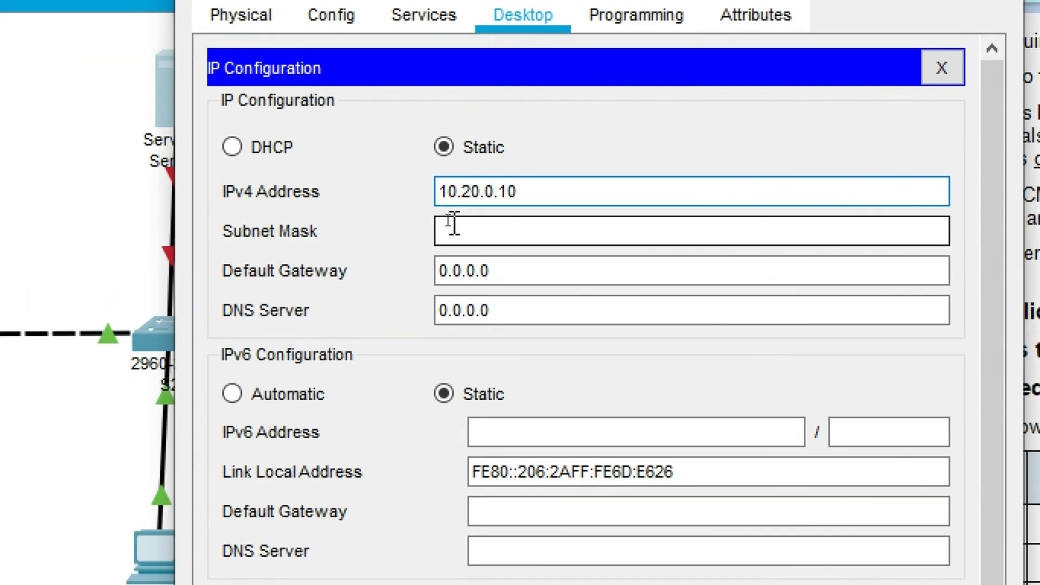
- Set Server1's subnet mask to 255.255.255.0 and its default gateway to 10.20.0.1, closing its window
{"action": "left_click", "coordinate": [453, 225]}
{"action": "key", "text": "BackSpace"}
{"action": "key", "text": "BackSpace"}
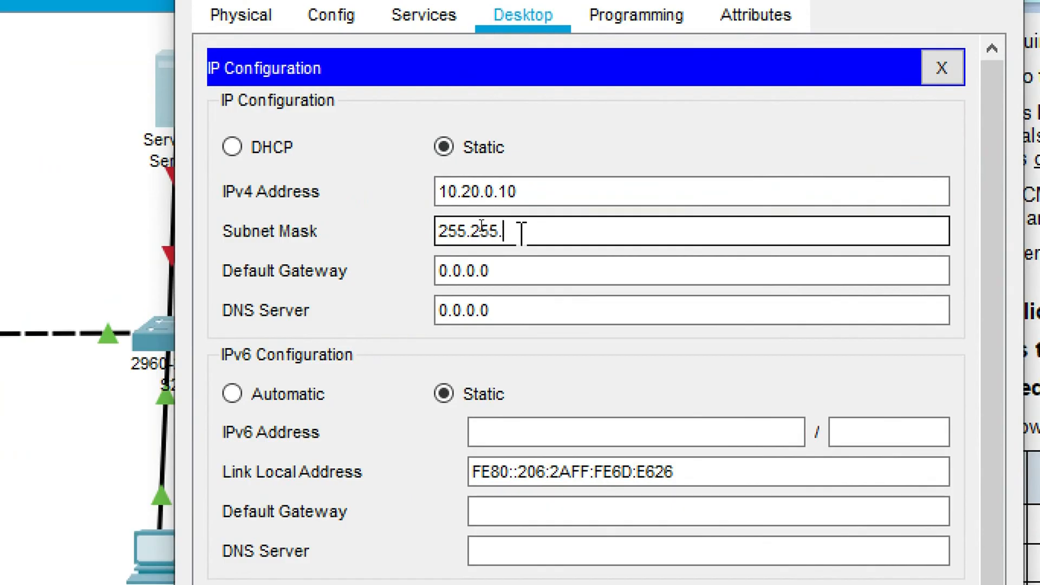
{"action": "key", "text": "Tab"}
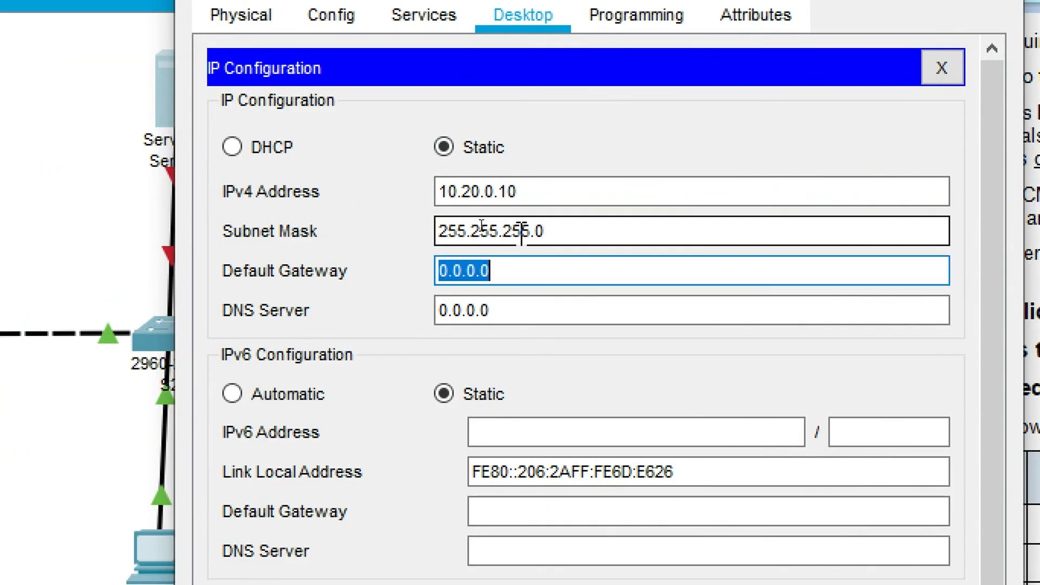
{"action": "type", "text": "10.20.0.1"}
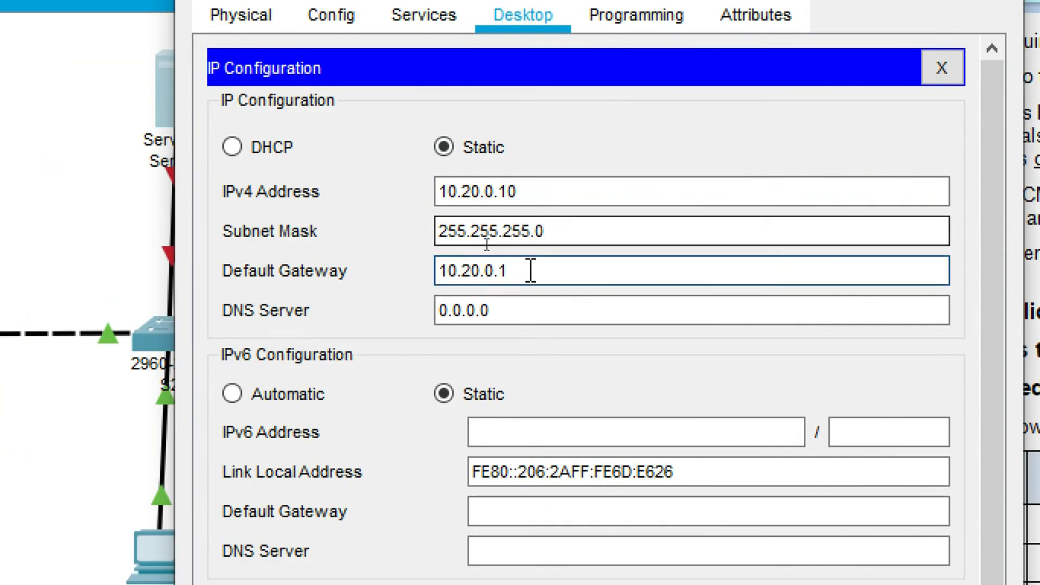
{"action": "left_click_drag", "start_coordinate": [529, 270], "coordinate": [374, 272]}
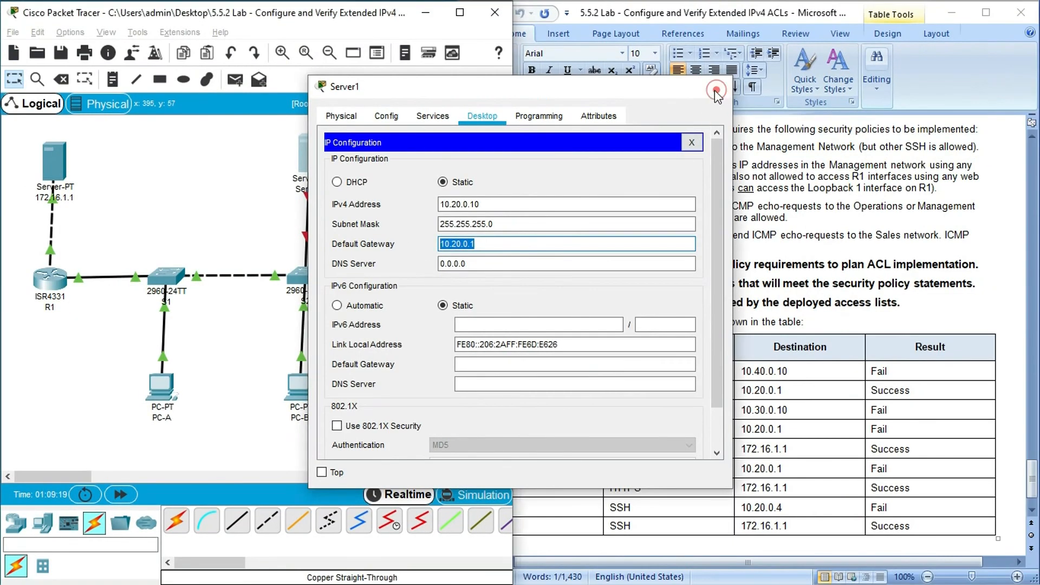
{"action": "left_click", "coordinate": [705, 86]}
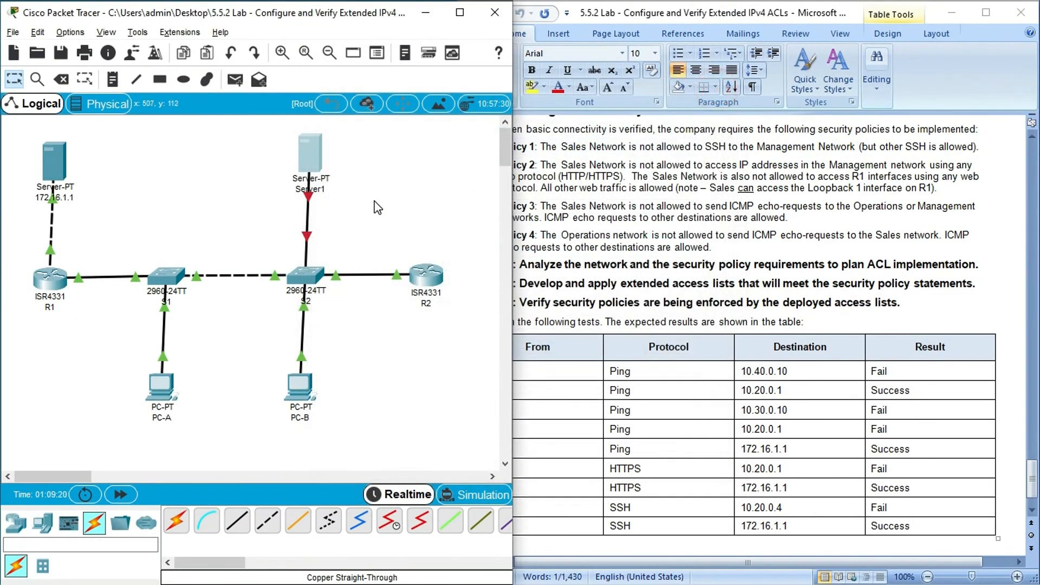
- Open the command line of S2, enter the console password, and enter privileged mode with the enable password
{"action": "mouse_move", "coordinate": [307, 239]}
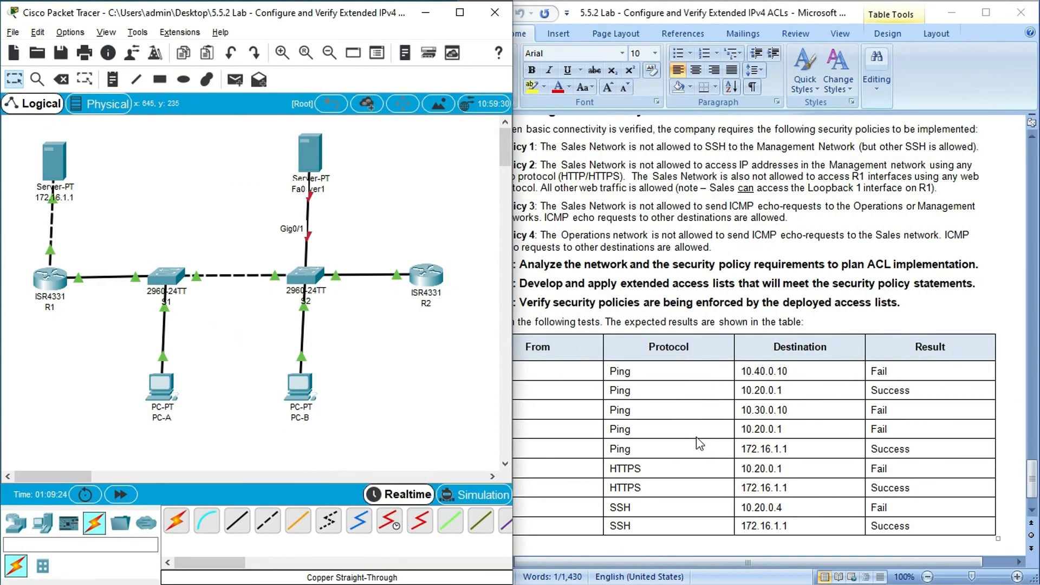
{"action": "left_click", "coordinate": [306, 276]}
{"action": "left_click", "coordinate": [361, 391]}
{"action": "key", "text": "Return"}
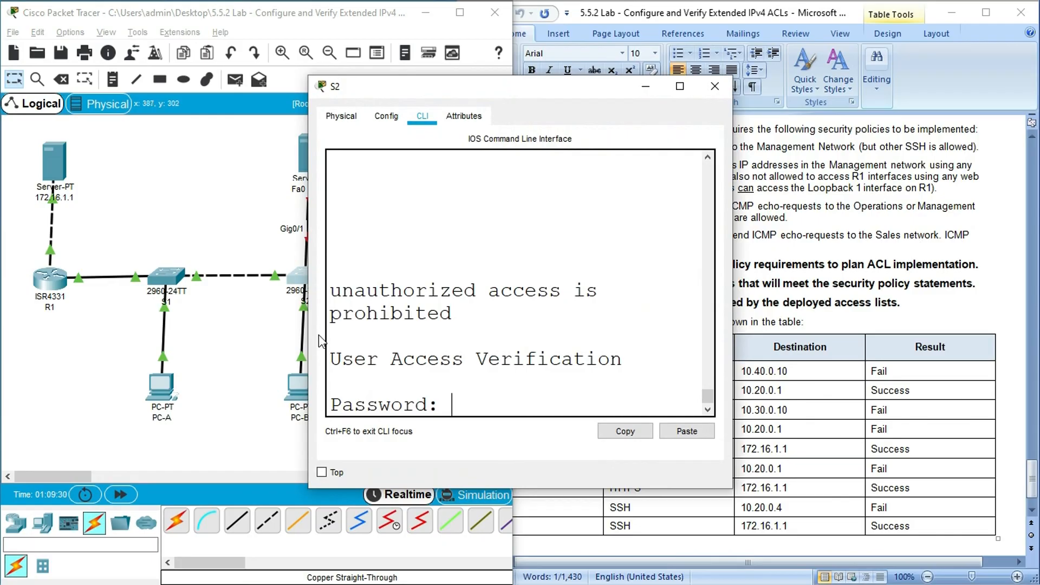
{"action": "type", "text": "cisco"}
{"action": "key", "text": "Return"}
{"action": "type", "text": "ena"}
{"action": "key", "text": "Return"}
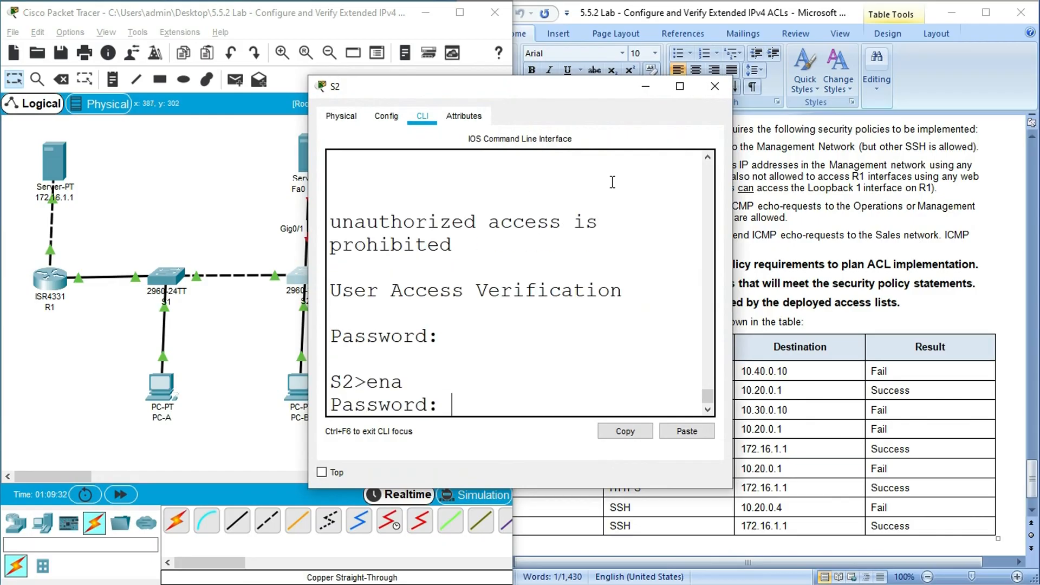
{"action": "left_click", "coordinate": [680, 87]}
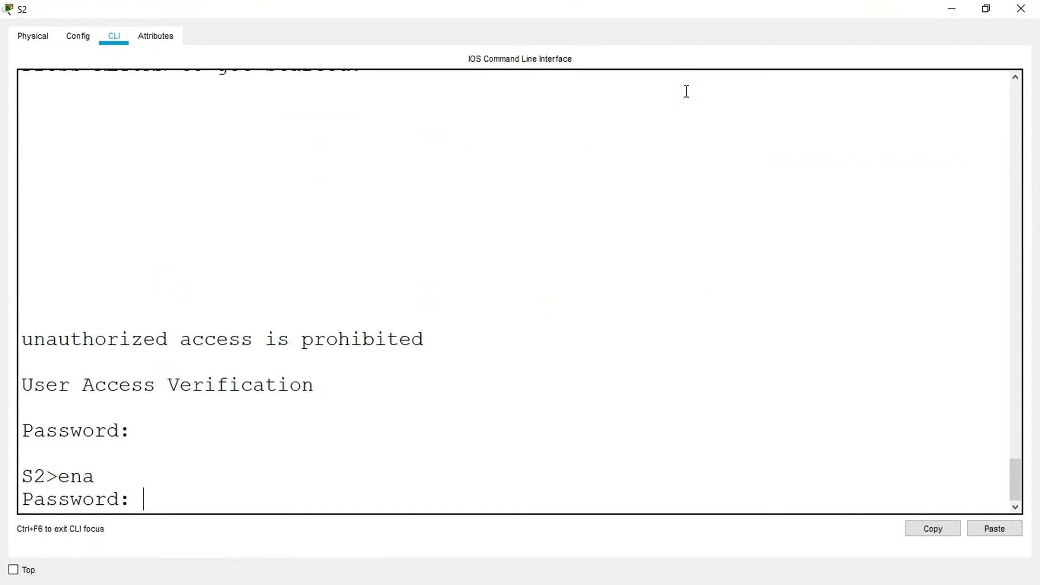
{"action": "key", "text": "Return"}
- Run show vlan brief on S2 and examine which ports belong to the Management VLAN
{"action": "type", "text": "w"}
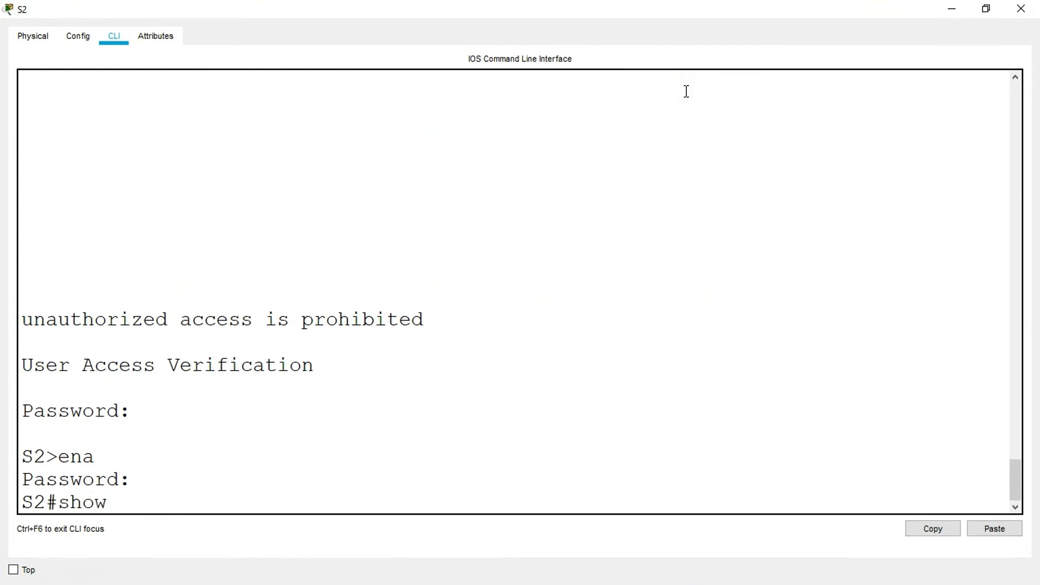
{"action": "type", "text": "o vlan brief"}
{"action": "key", "text": "Return"}
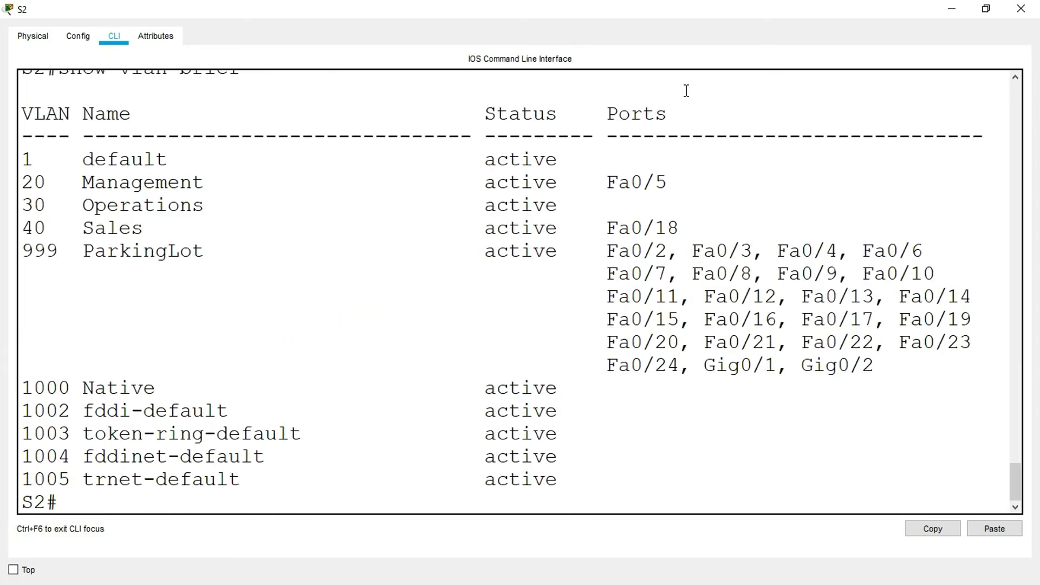
{"action": "left_click_drag", "start_coordinate": [37, 184], "coordinate": [676, 185]}
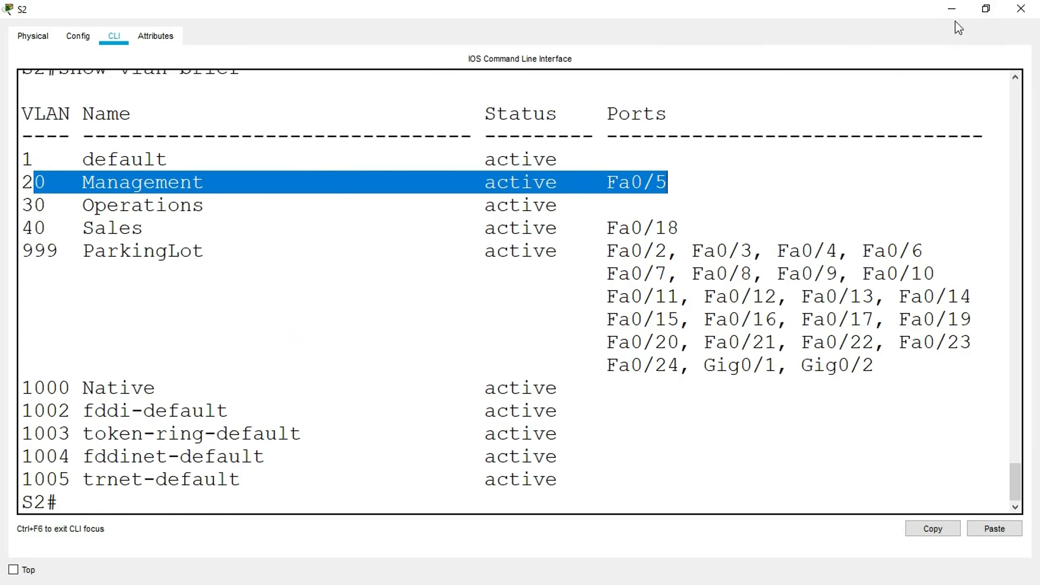
{"action": "left_click", "coordinate": [986, 9]}
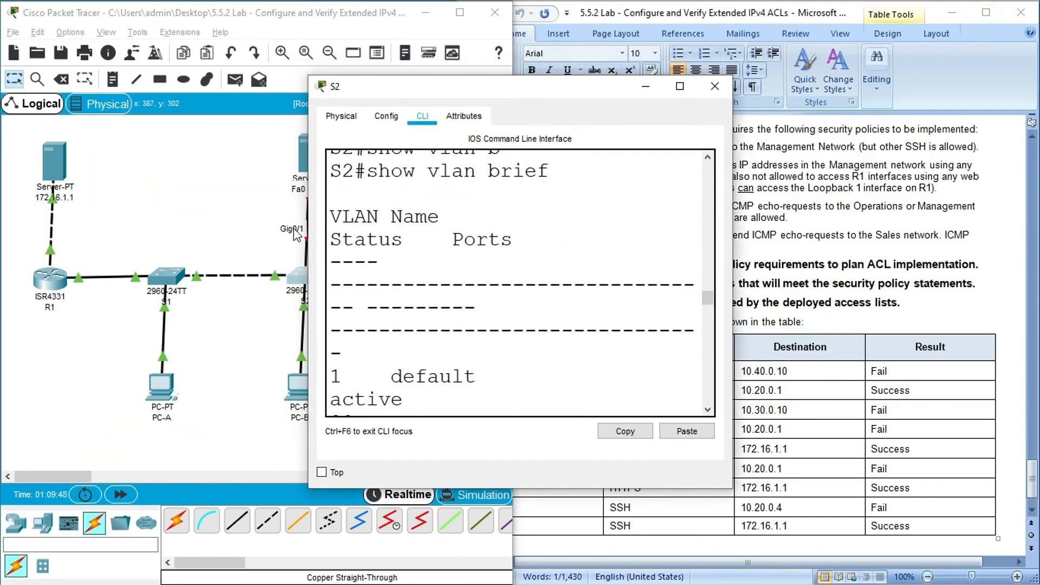
{"action": "left_click", "coordinate": [221, 210]}
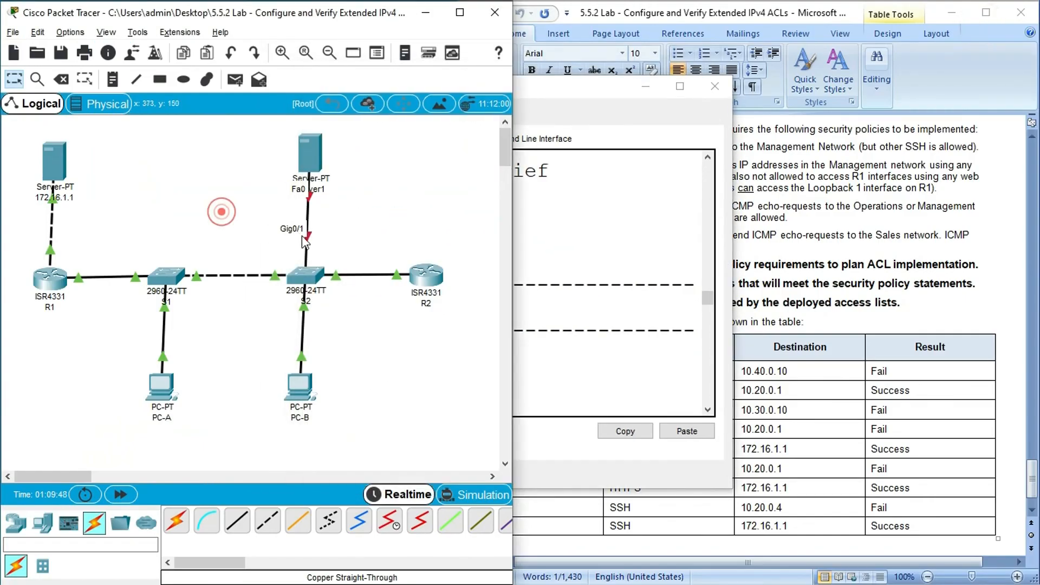
- Enter global configuration on S2 and enable interface g0/1 with no shut
{"action": "left_click", "coordinate": [305, 277]}
{"action": "left_click", "coordinate": [681, 88]}
{"action": "left_click", "coordinate": [224, 502]}
{"action": "type", "text": "conf t"}
{"action": "key", "text": "Return"}
{"action": "type", "text": "interfac"}
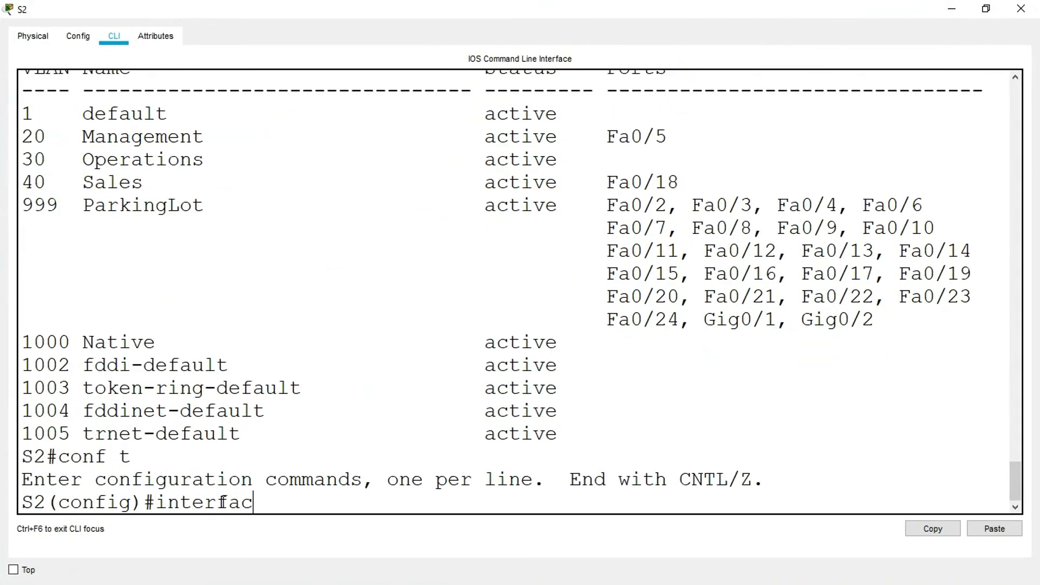
{"action": "type", "text": "e g0/1"}
{"action": "key", "text": "Return"}
{"action": "type", "text": "no shu"}
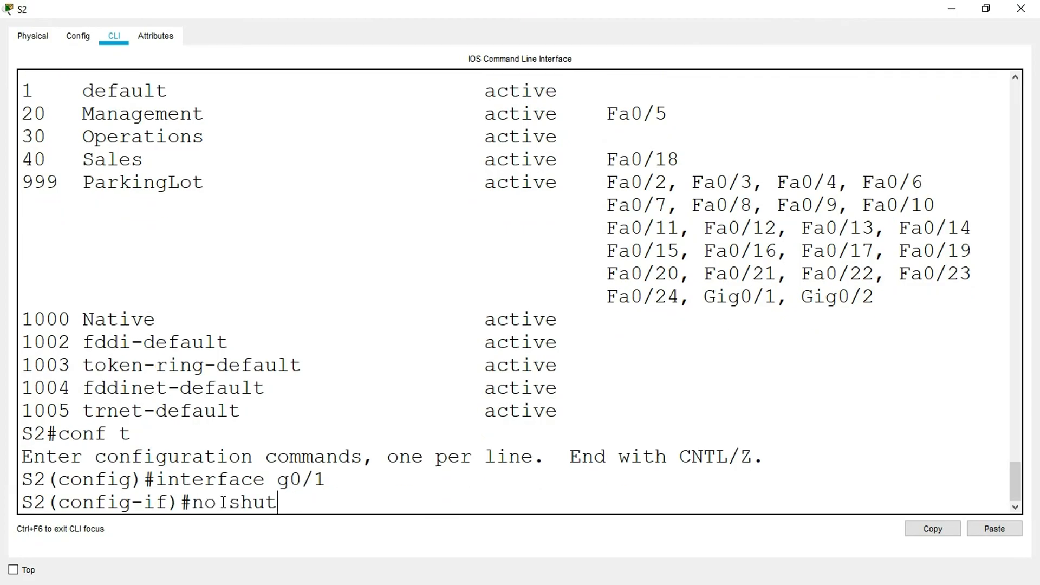
{"action": "type", "text": "t"}
{"action": "key", "text": "Return"}
{"action": "key", "text": "Return"}
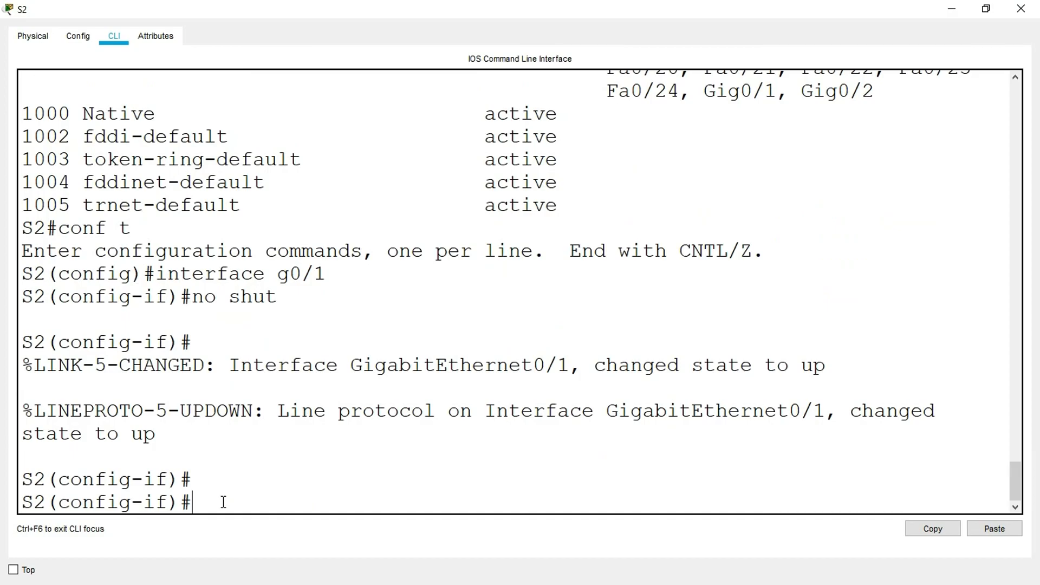
- Set interface g0/1 on S2 to switchport access mode in VLAN 20 and close the switch window
{"action": "type", "text": "switchport mode access"}
{"action": "key", "text": "Return"}
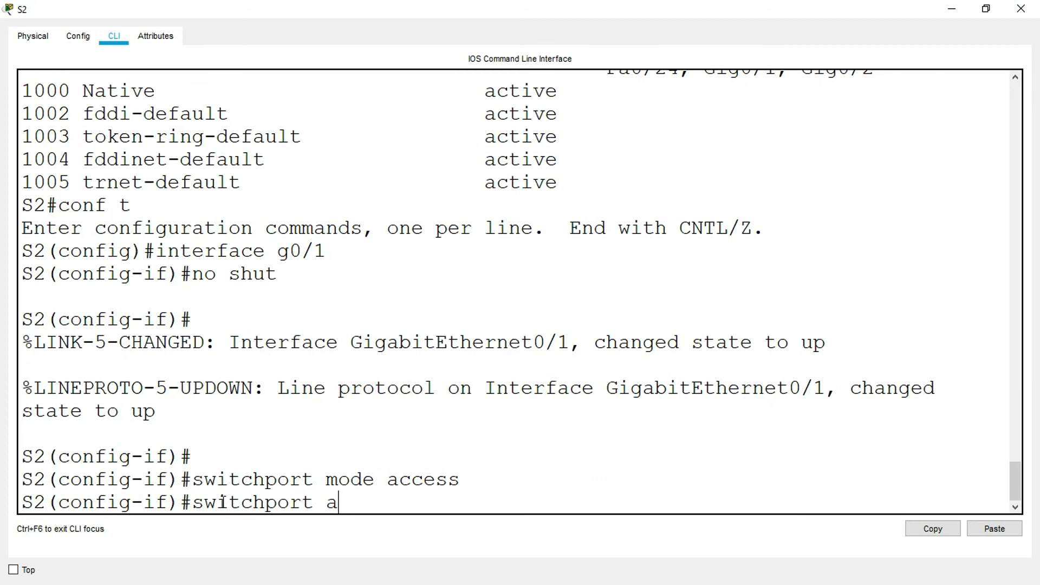
{"action": "type", "text": "switchport access vlan 2"}
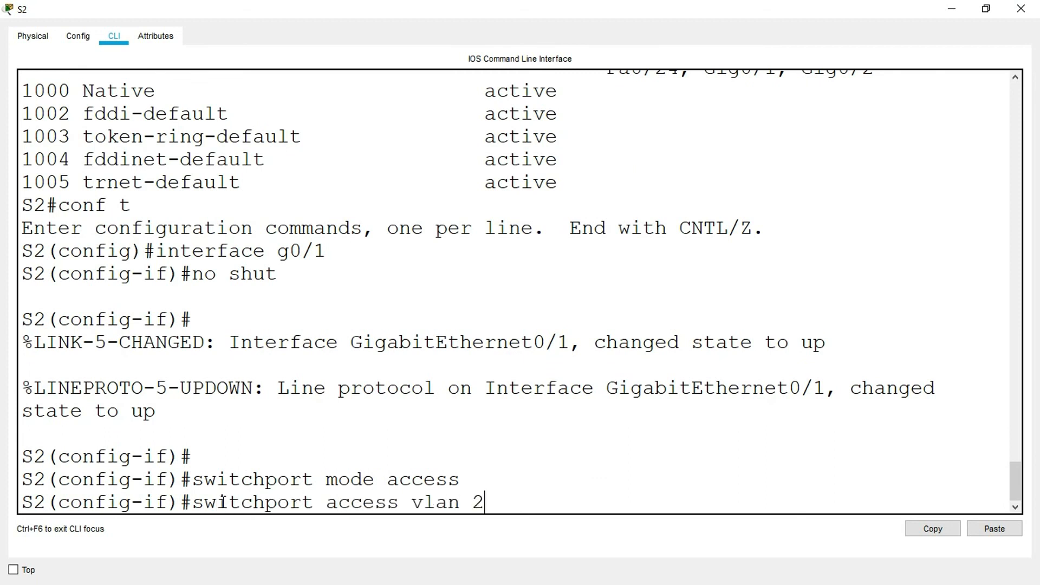
{"action": "type", "text": "0"}
{"action": "key", "text": "Return"}
{"action": "key", "text": "Return"}
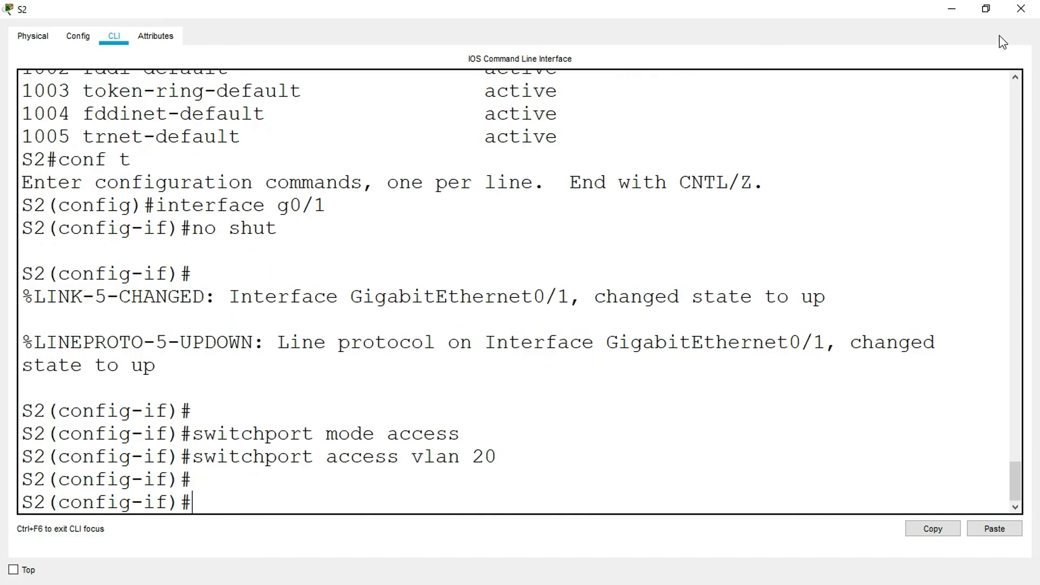
{"action": "left_click", "coordinate": [1022, 9]}
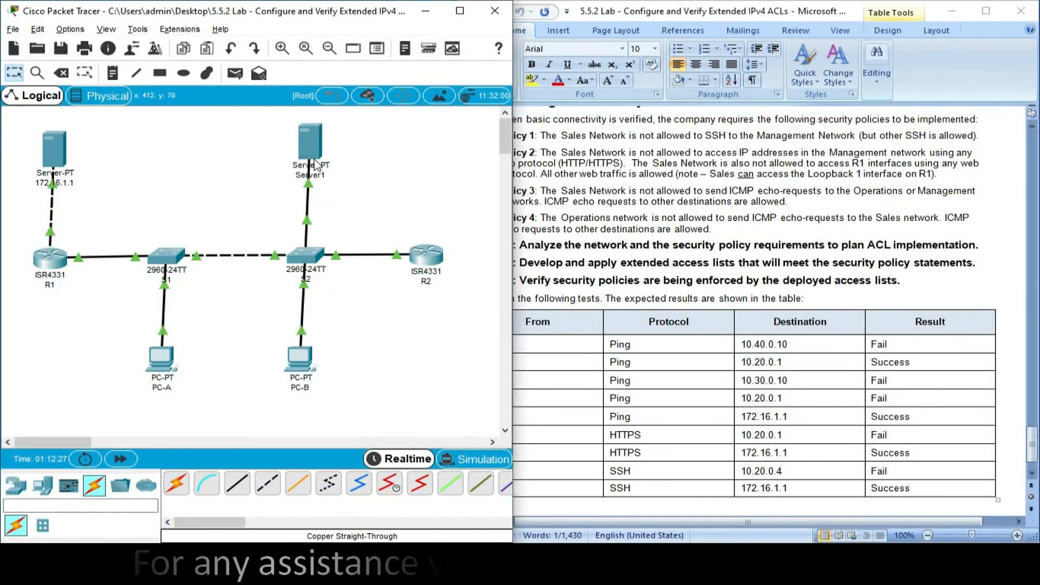
- Review the static IPv4 settings of Server1 in its IP configuration
{"action": "left_click", "coordinate": [310, 142]}
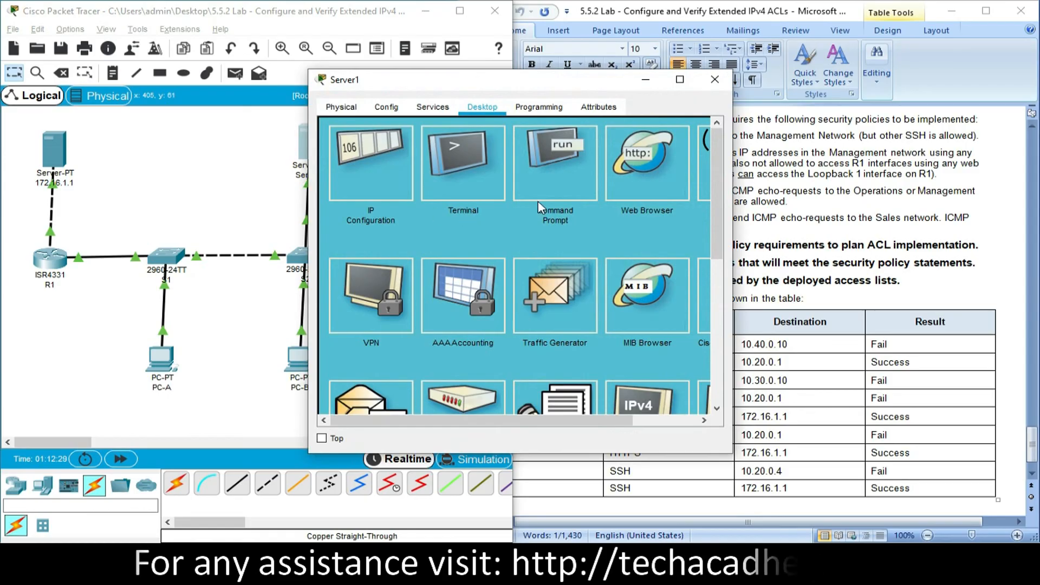
{"action": "left_click", "coordinate": [387, 173]}
{"action": "left_click_drag", "start_coordinate": [484, 188], "coordinate": [404, 192]}
{"action": "key", "text": "ctrl+c"}
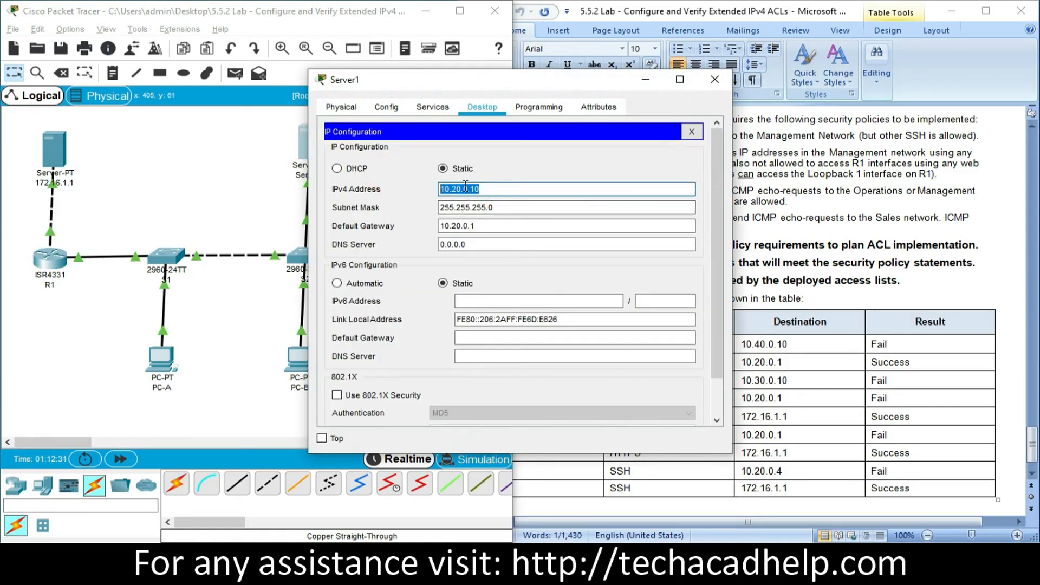
{"action": "left_click", "coordinate": [691, 132]}
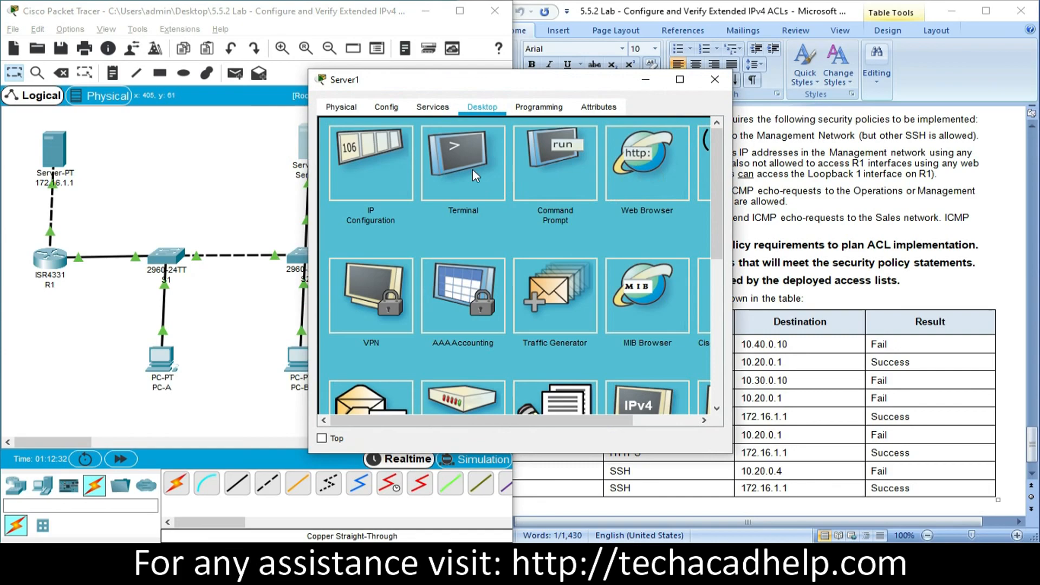
{"action": "left_click", "coordinate": [611, 187]}
{"action": "left_click", "coordinate": [441, 147]}
{"action": "key", "text": "ctrl+v"}
{"action": "left_click", "coordinate": [626, 147]}
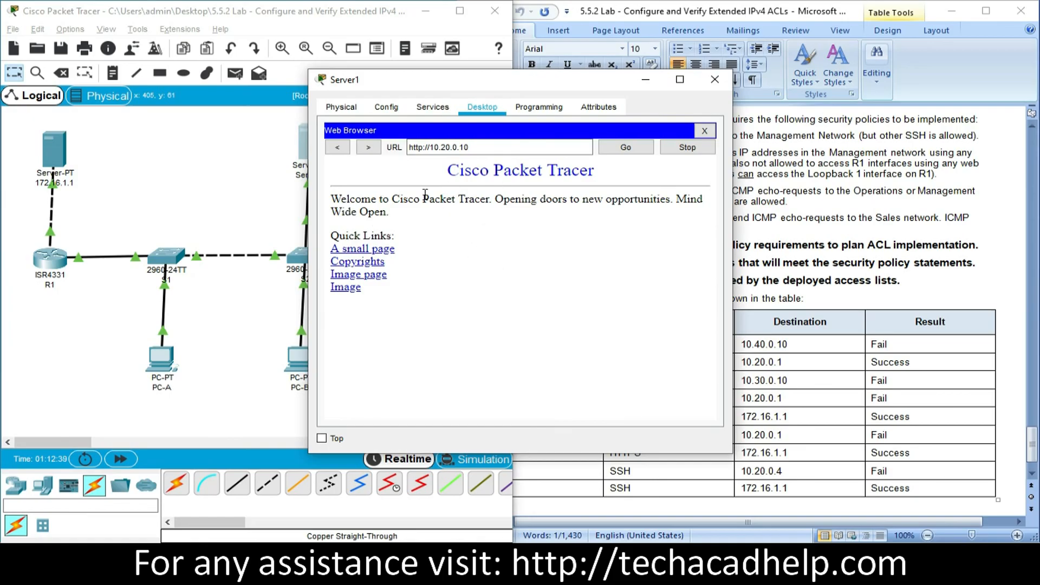
{"action": "left_click", "coordinate": [714, 80]}
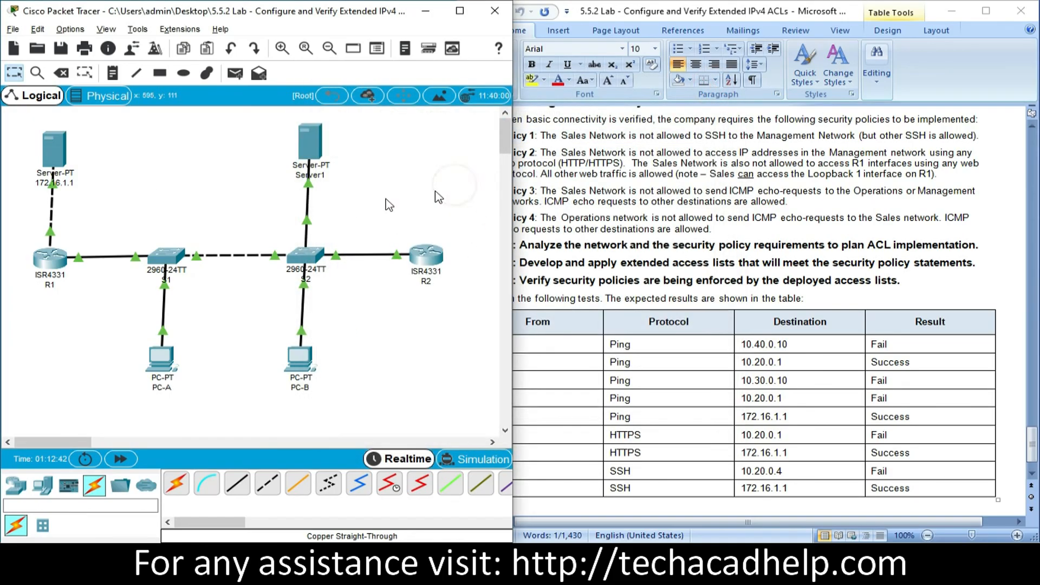
{"action": "left_click", "coordinate": [55, 165]}
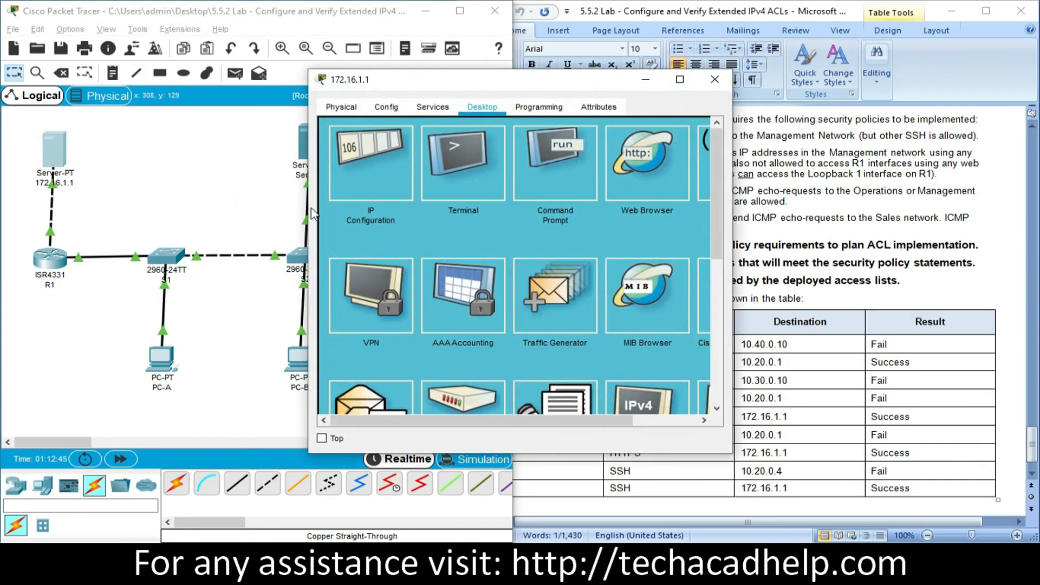
{"action": "left_click", "coordinate": [652, 187]}
{"action": "left_click", "coordinate": [501, 147]}
{"action": "type", "text": "http://10.20.0.10"}
{"action": "left_click", "coordinate": [626, 147]}
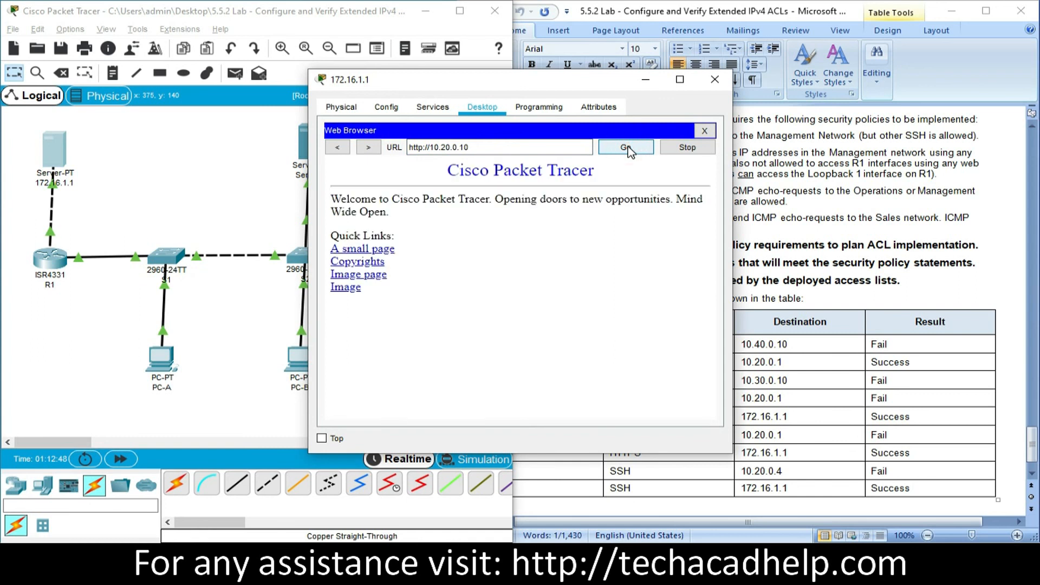
{"action": "left_click_drag", "start_coordinate": [433, 80], "coordinate": [608, 130]}
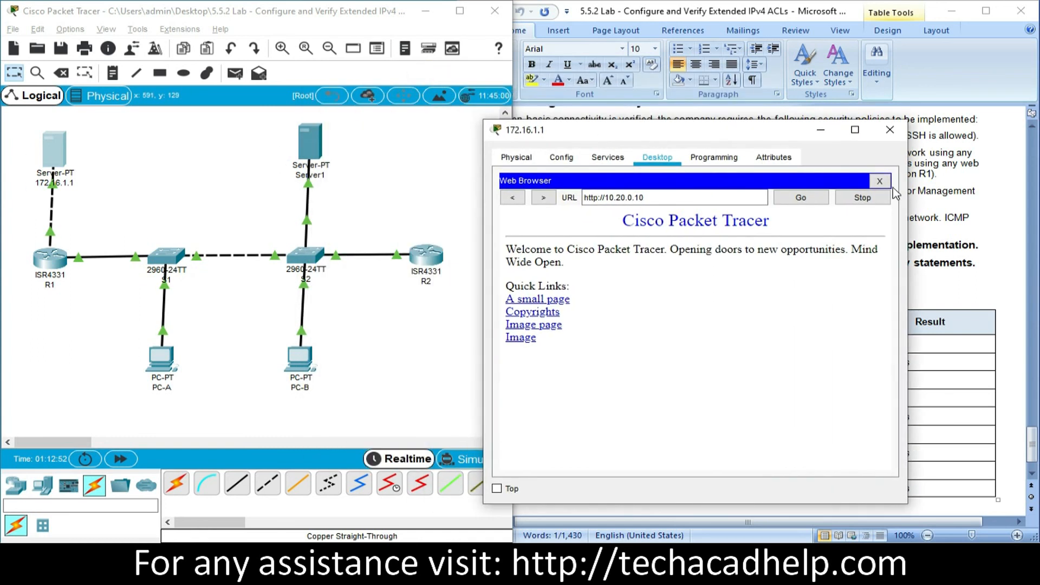
{"action": "left_click", "coordinate": [890, 130]}
- Test HTTP access from PC-B to the Management VLAN server by loading 10.20.0.10 in PC-B's web browser
{"action": "left_click", "coordinate": [751, 362]}
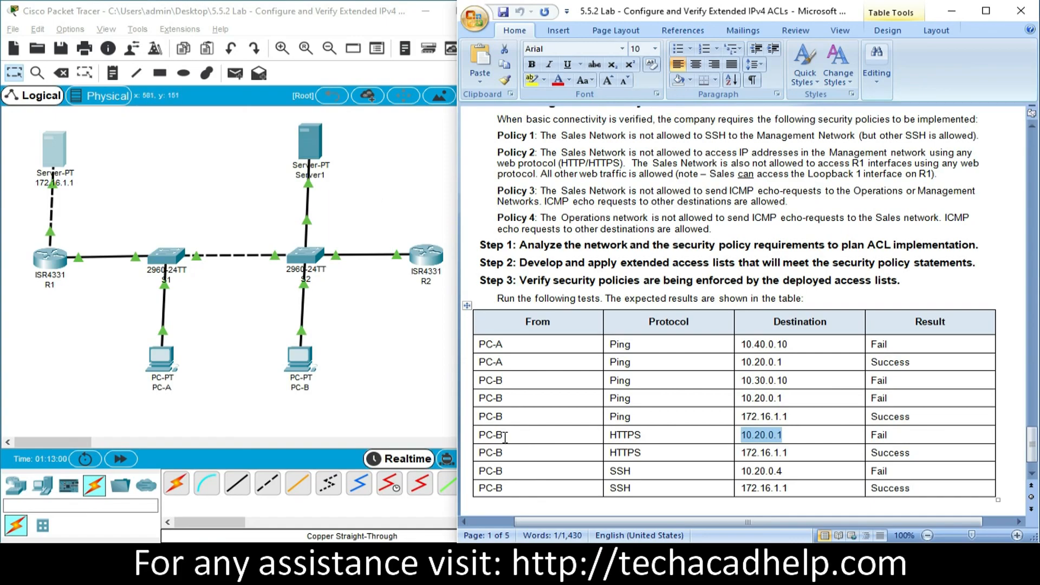
{"action": "left_click", "coordinate": [301, 359]}
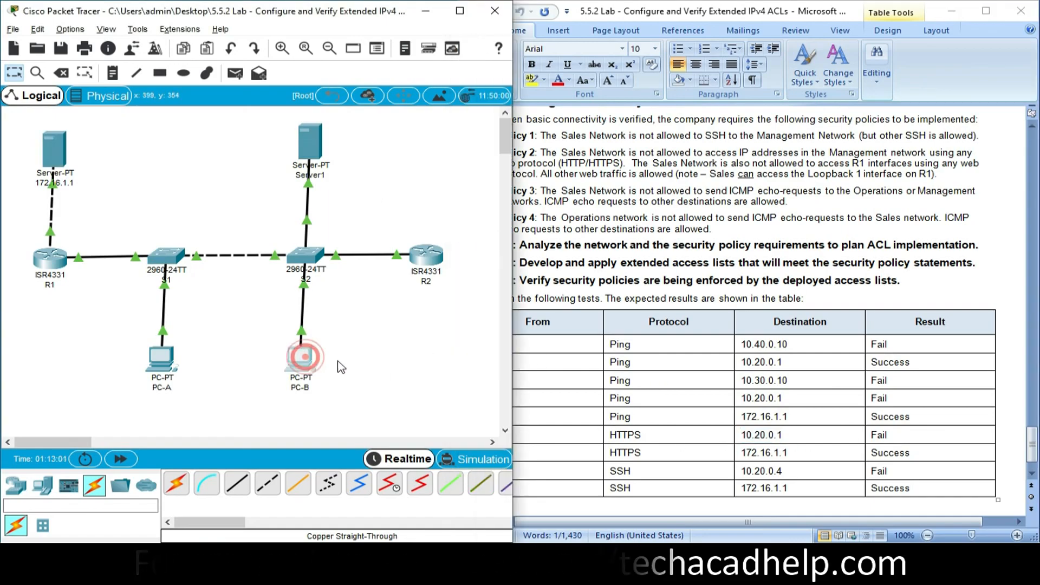
{"action": "left_click", "coordinate": [678, 79]}
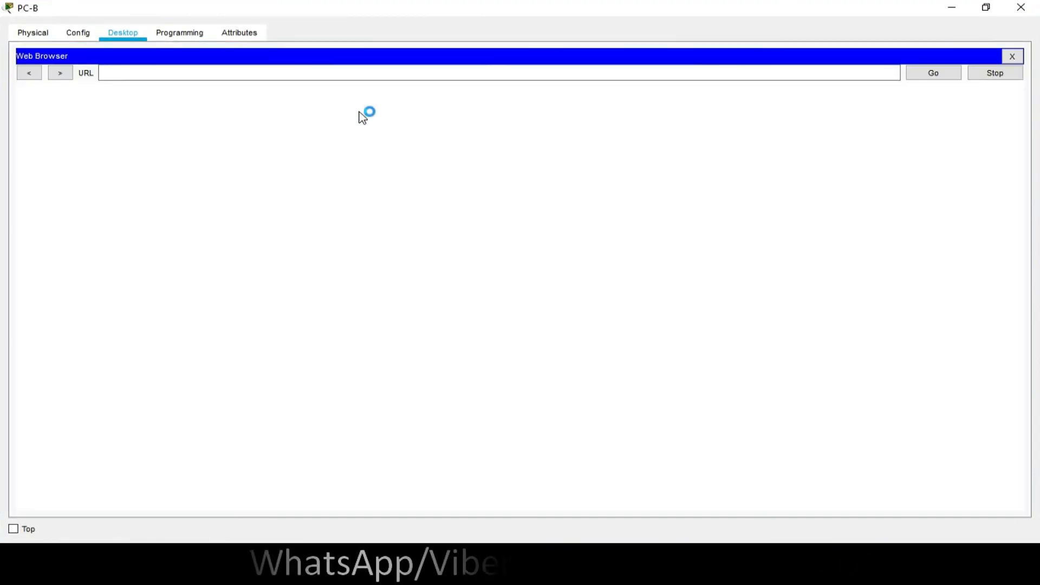
{"action": "left_click", "coordinate": [332, 74]}
{"action": "type", "text": "10.20.0.10"}
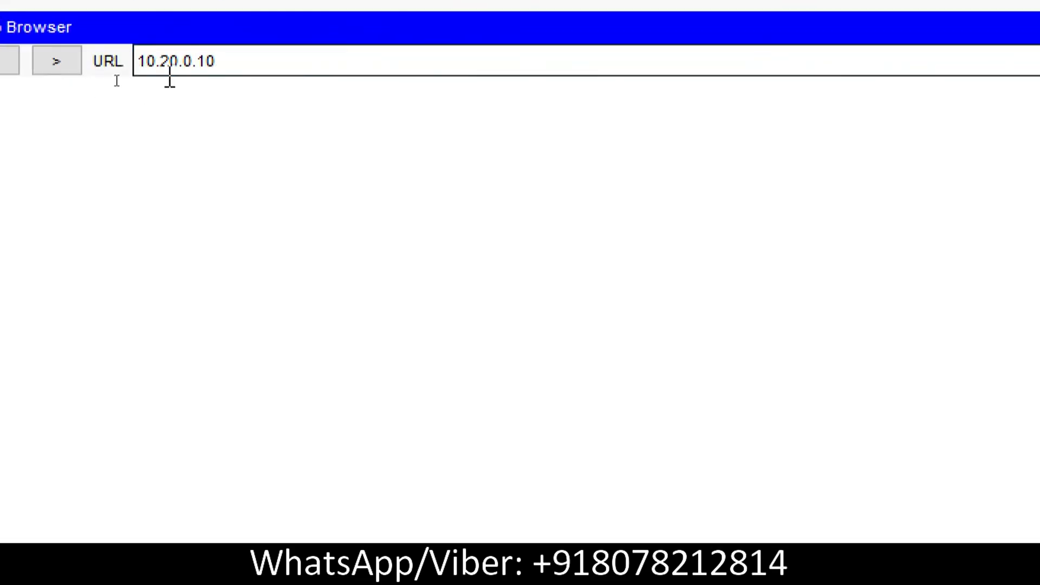
{"action": "left_click", "coordinate": [924, 74]}
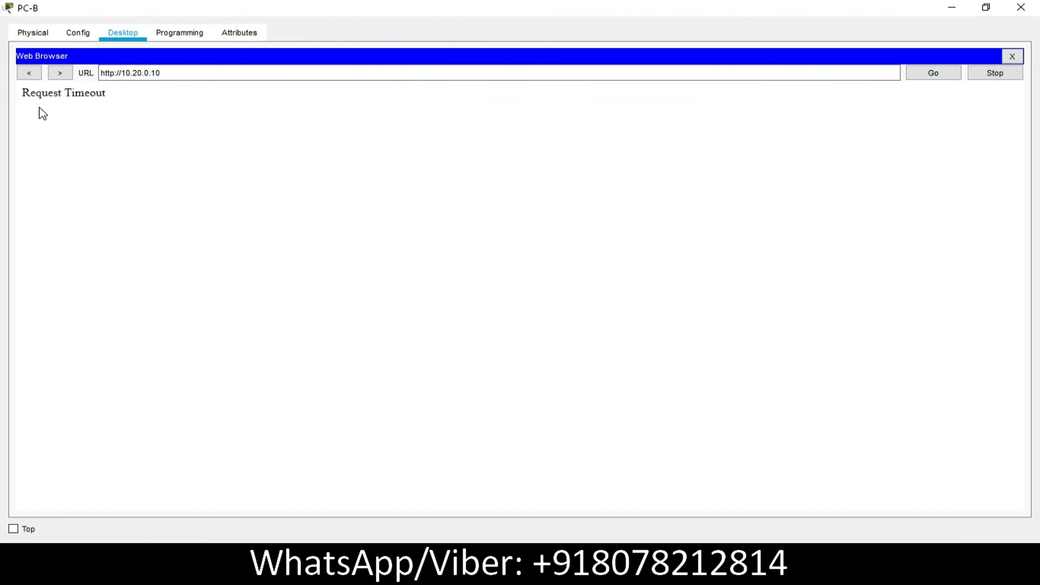
{"action": "triple_click", "coordinate": [176, 72]}
{"action": "key", "text": "ctrl+c"}
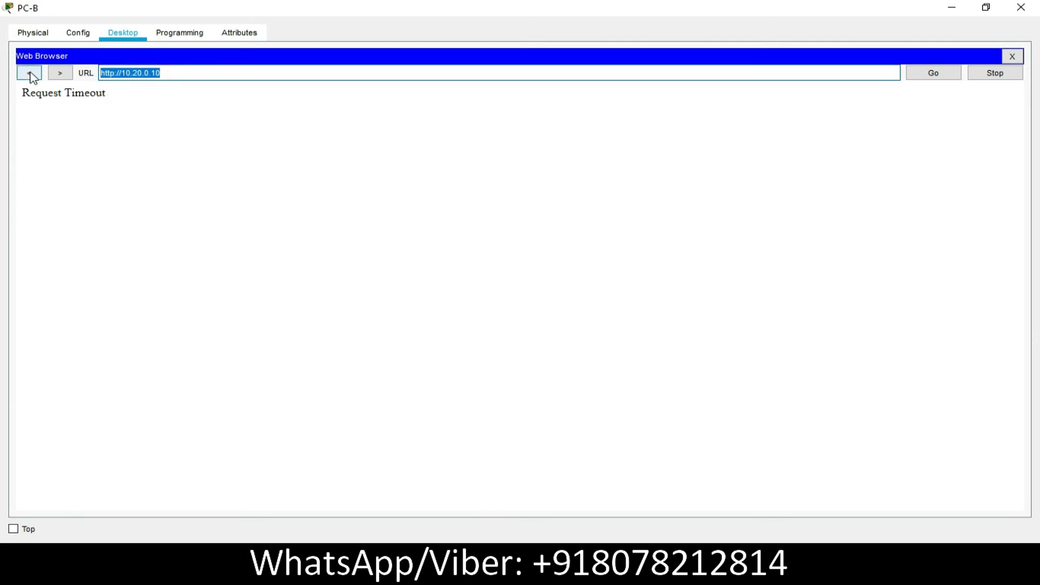
{"action": "left_click", "coordinate": [1012, 56]}
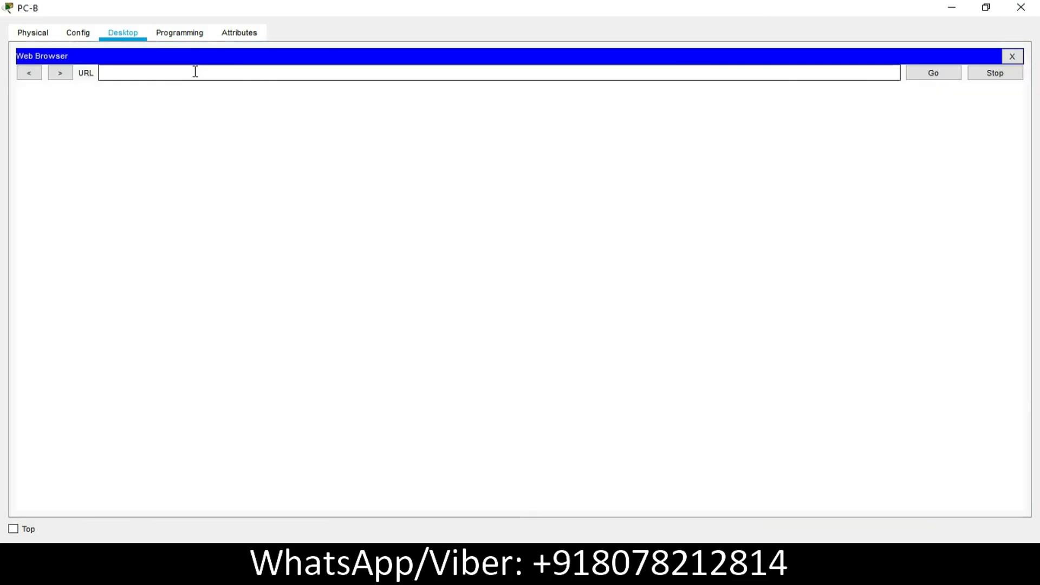
{"action": "left_click", "coordinate": [195, 69]}
{"action": "key", "text": "ctrl+v"}
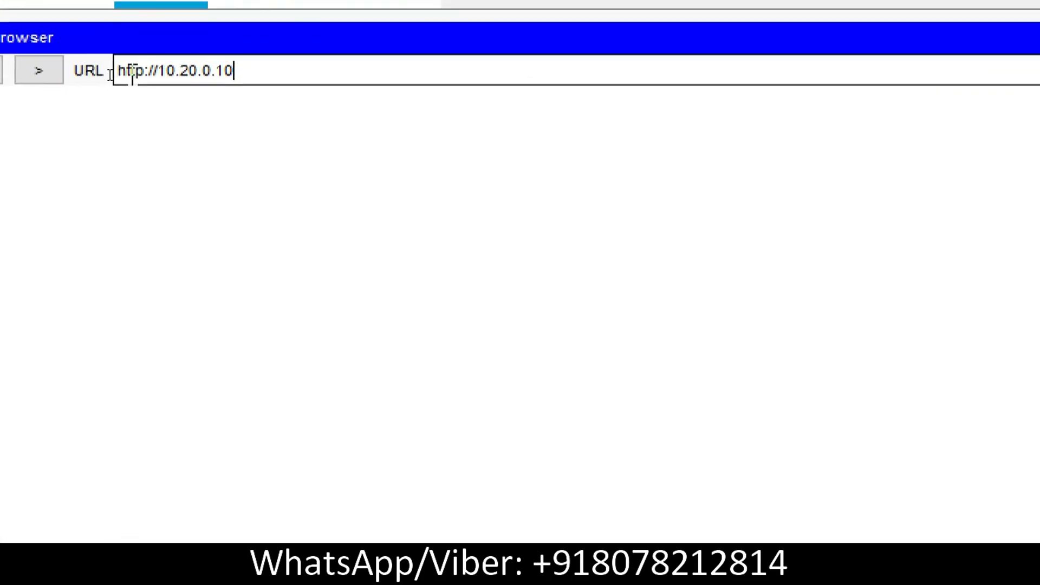
{"action": "left_click", "coordinate": [143, 71]}
{"action": "type", "text": "s"}
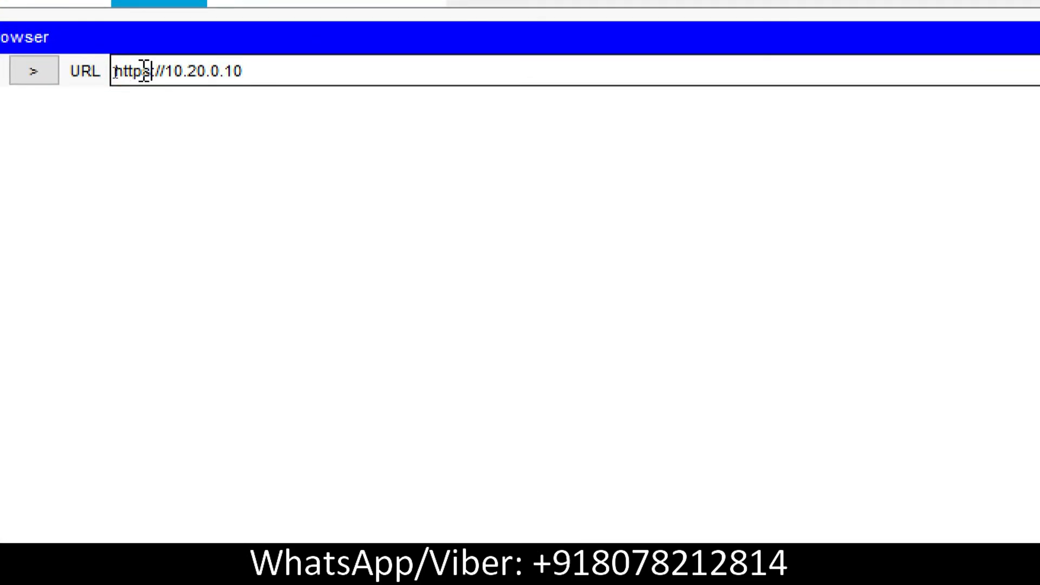
{"action": "left_click", "coordinate": [935, 73]}
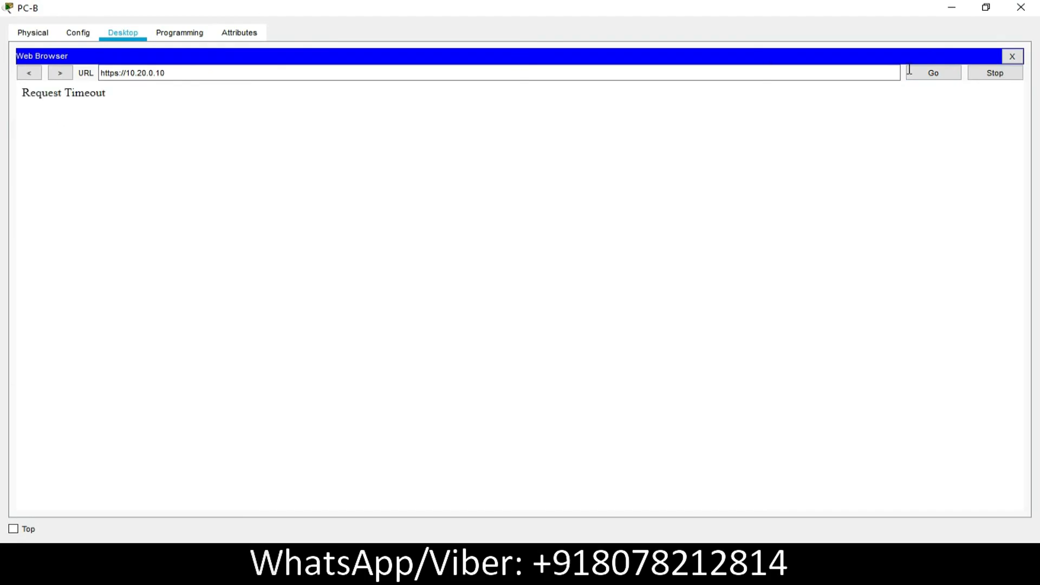
{"action": "left_click", "coordinate": [1021, 8]}
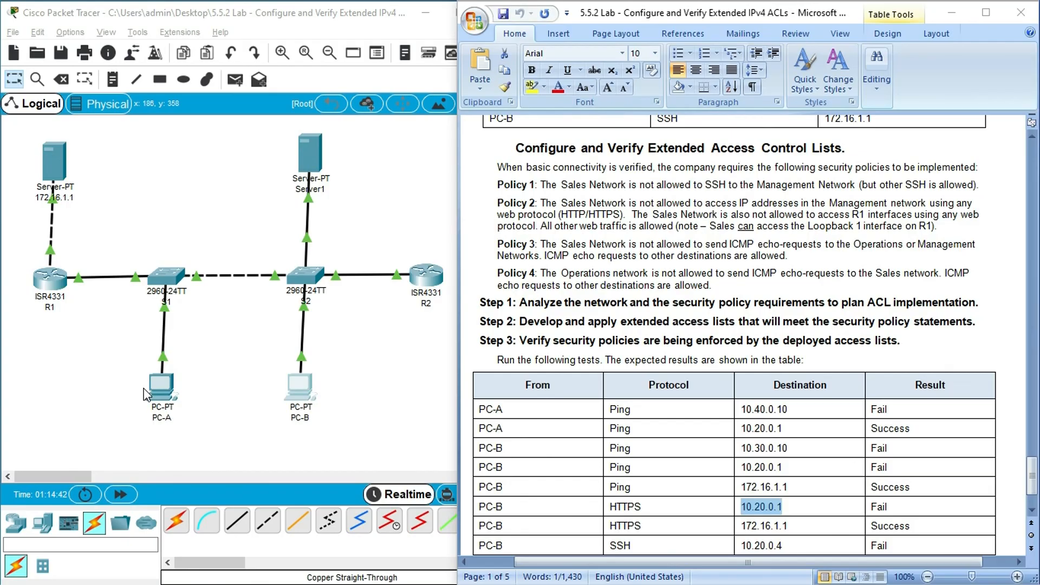
- Select Server1's IPv4 address in its IP configuration for reuse, and close the server window
{"action": "left_click", "coordinate": [312, 155]}
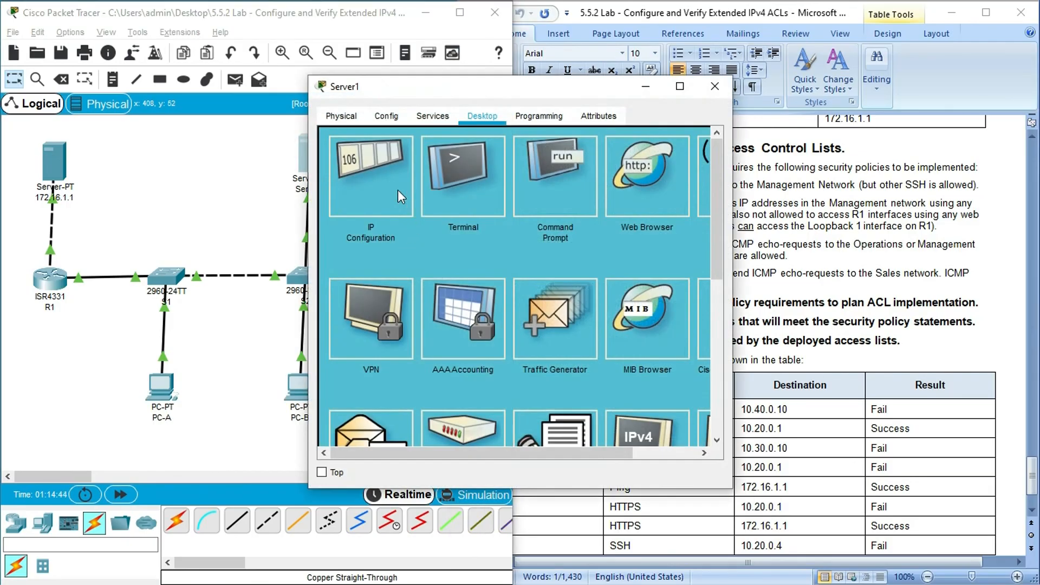
{"action": "left_click", "coordinate": [397, 189]}
{"action": "double_click", "coordinate": [499, 204]}
{"action": "key", "text": "ctrl+c"}
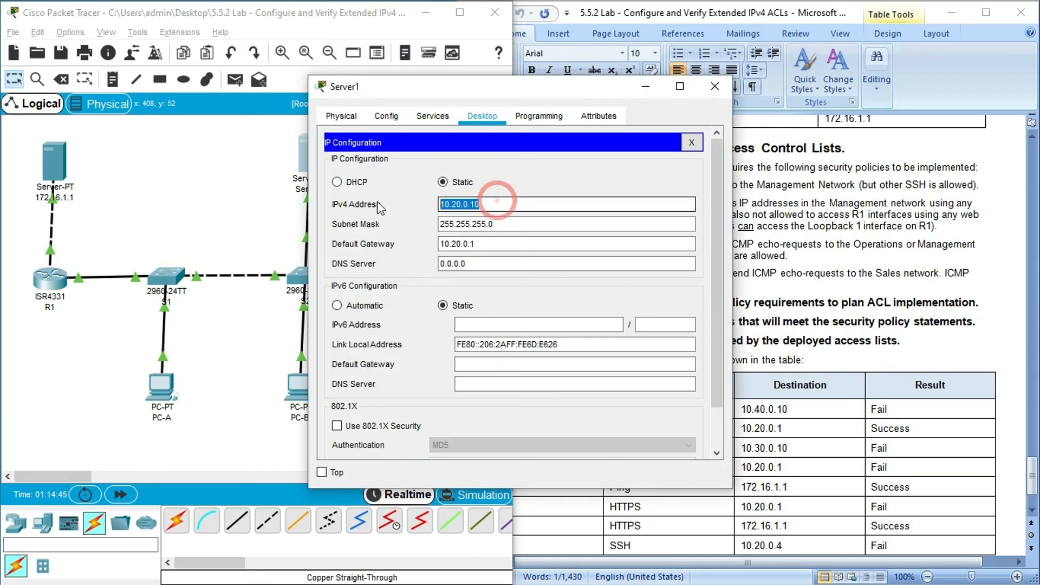
{"action": "left_click", "coordinate": [713, 86]}
{"action": "left_click", "coordinate": [161, 386]}
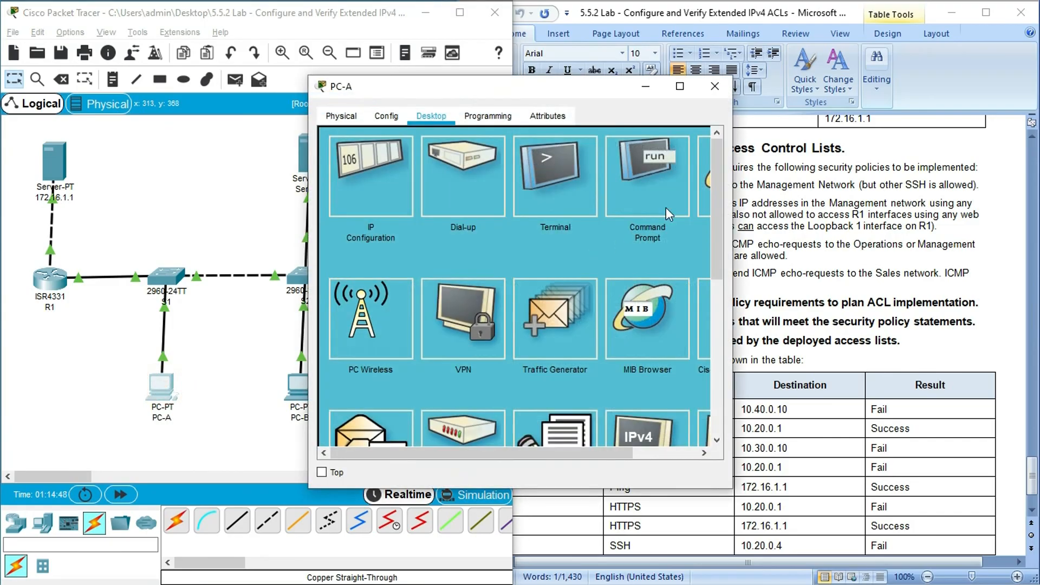
{"action": "left_click", "coordinate": [466, 160]}
{"action": "key", "text": "ctrl+v"}
{"action": "left_click", "coordinate": [627, 158]}
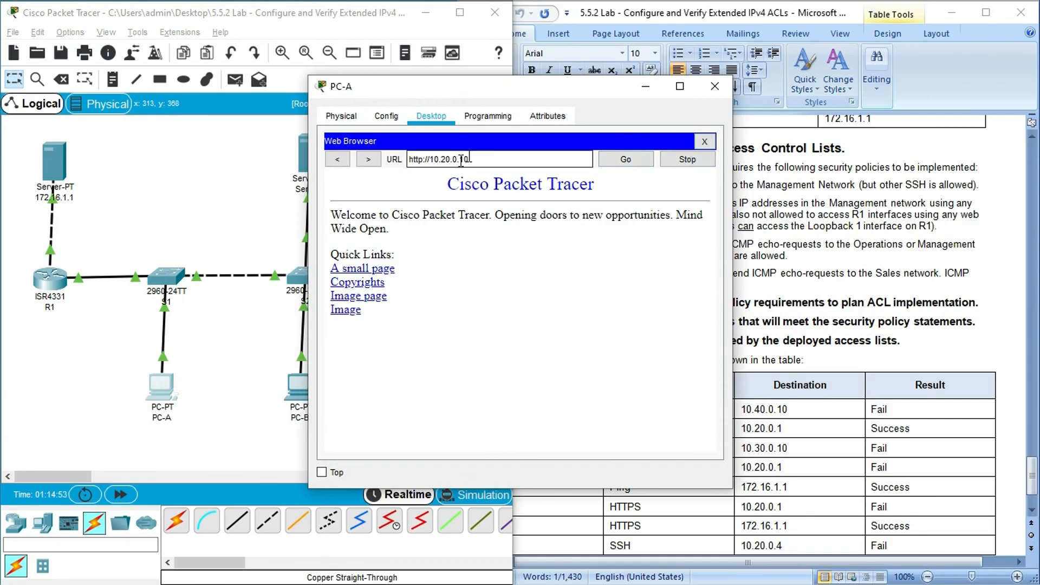
{"action": "left_click", "coordinate": [705, 142]}
{"action": "left_click", "coordinate": [716, 87]}
- Return to the topology diagram at the beginning of the lab document
{"action": "left_click", "coordinate": [670, 237]}
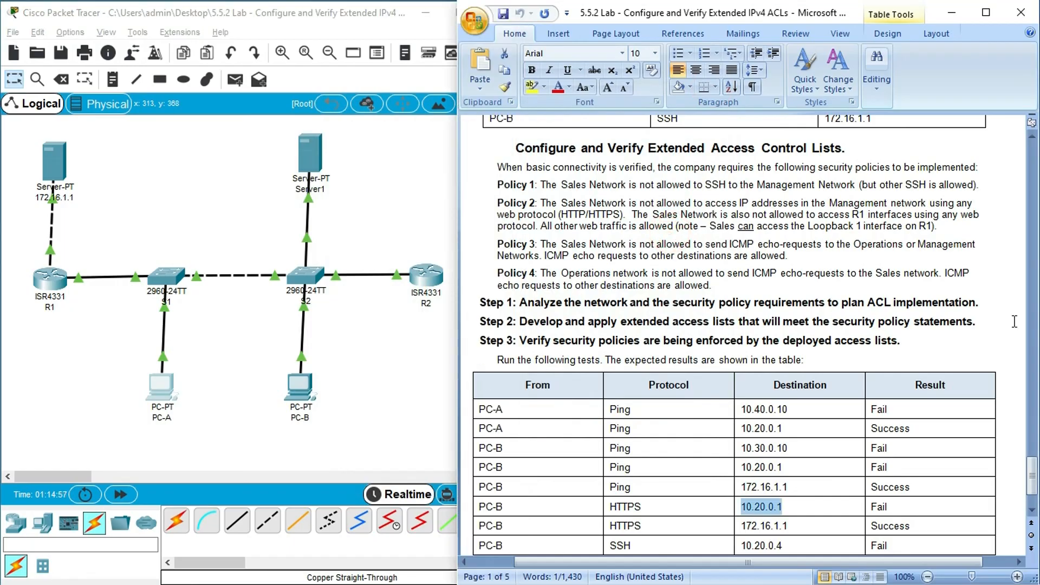
{"action": "left_click_drag", "start_coordinate": [1032, 476], "coordinate": [1024, 155]}
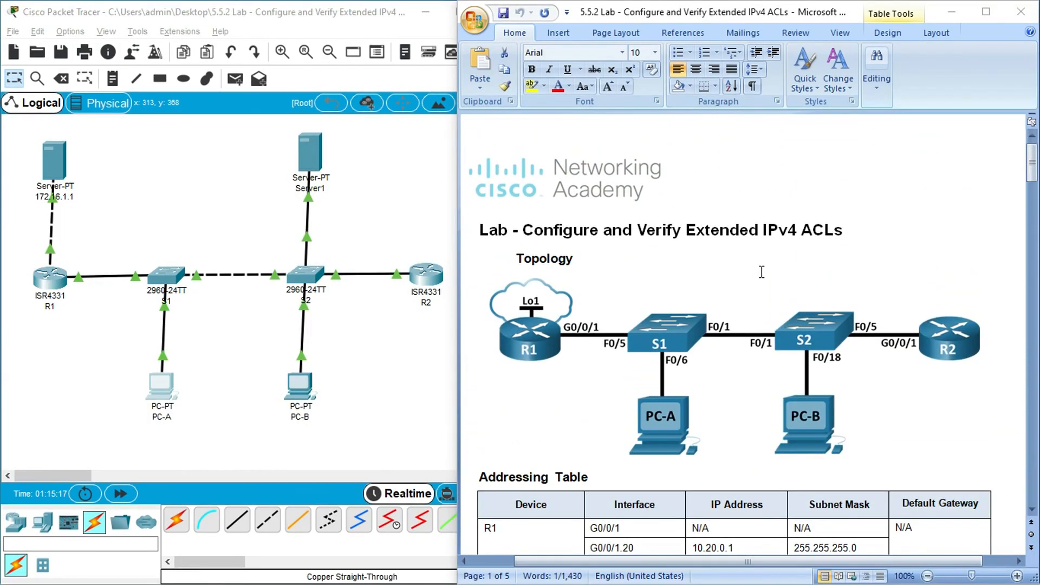